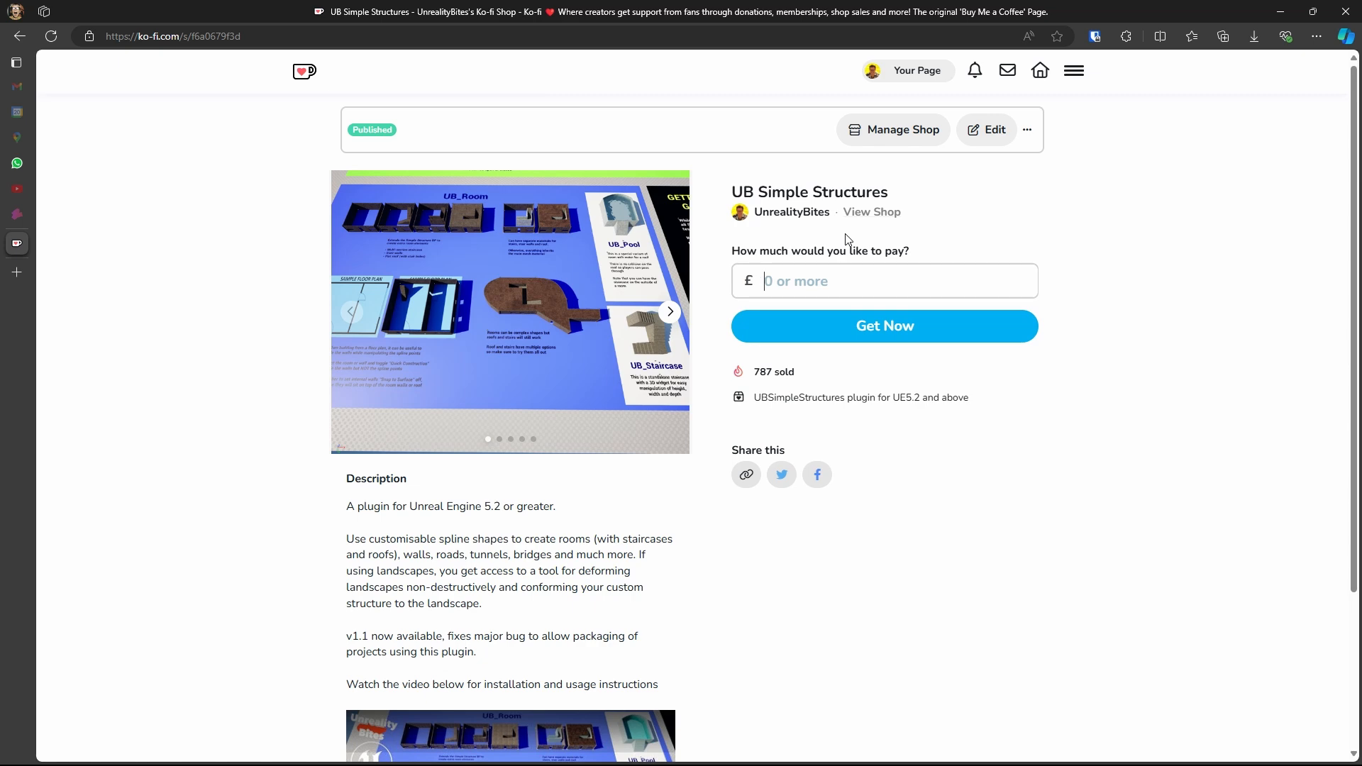
Switch to File Explorer, extract all files from UBSimpleStructuresV2.zip, and open the extracted UBSimpleStructuresV2 folder.
key(alt+Tab)
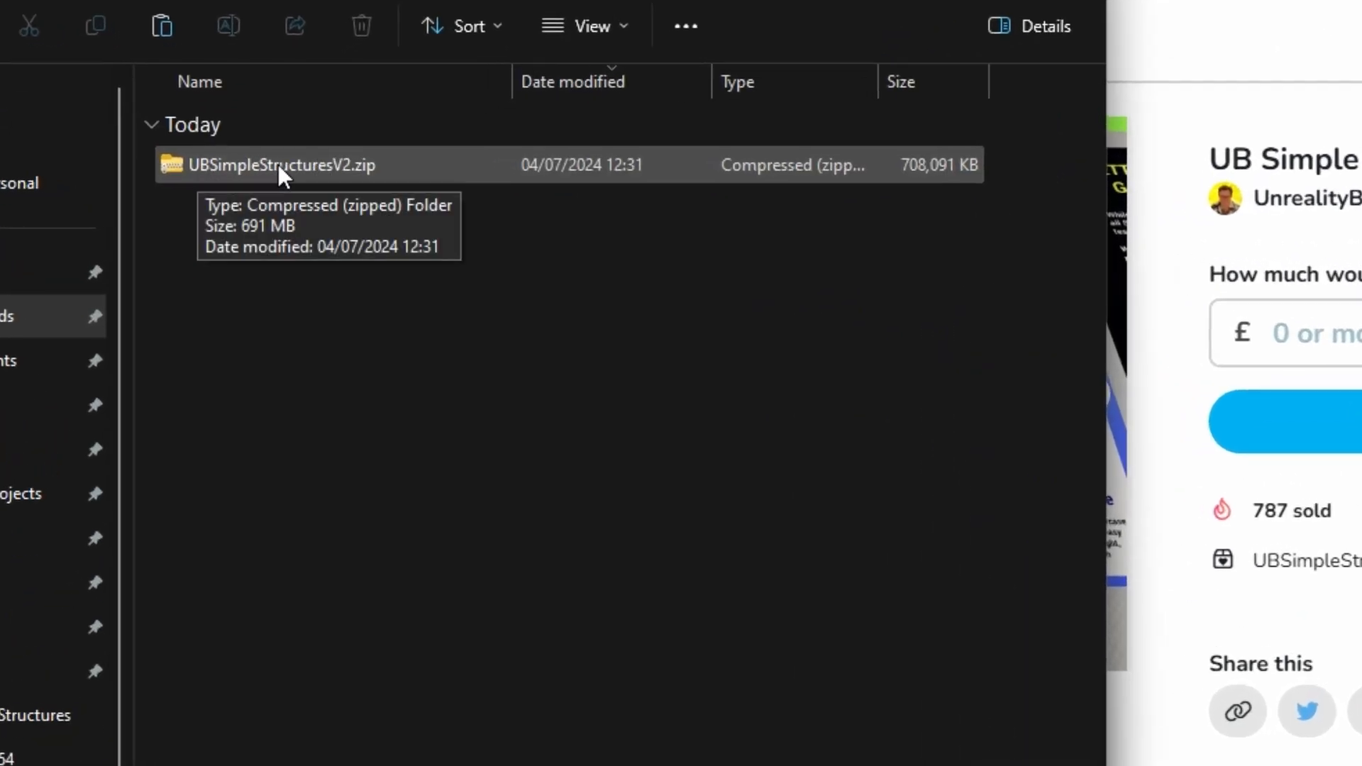
right_click(283, 168)
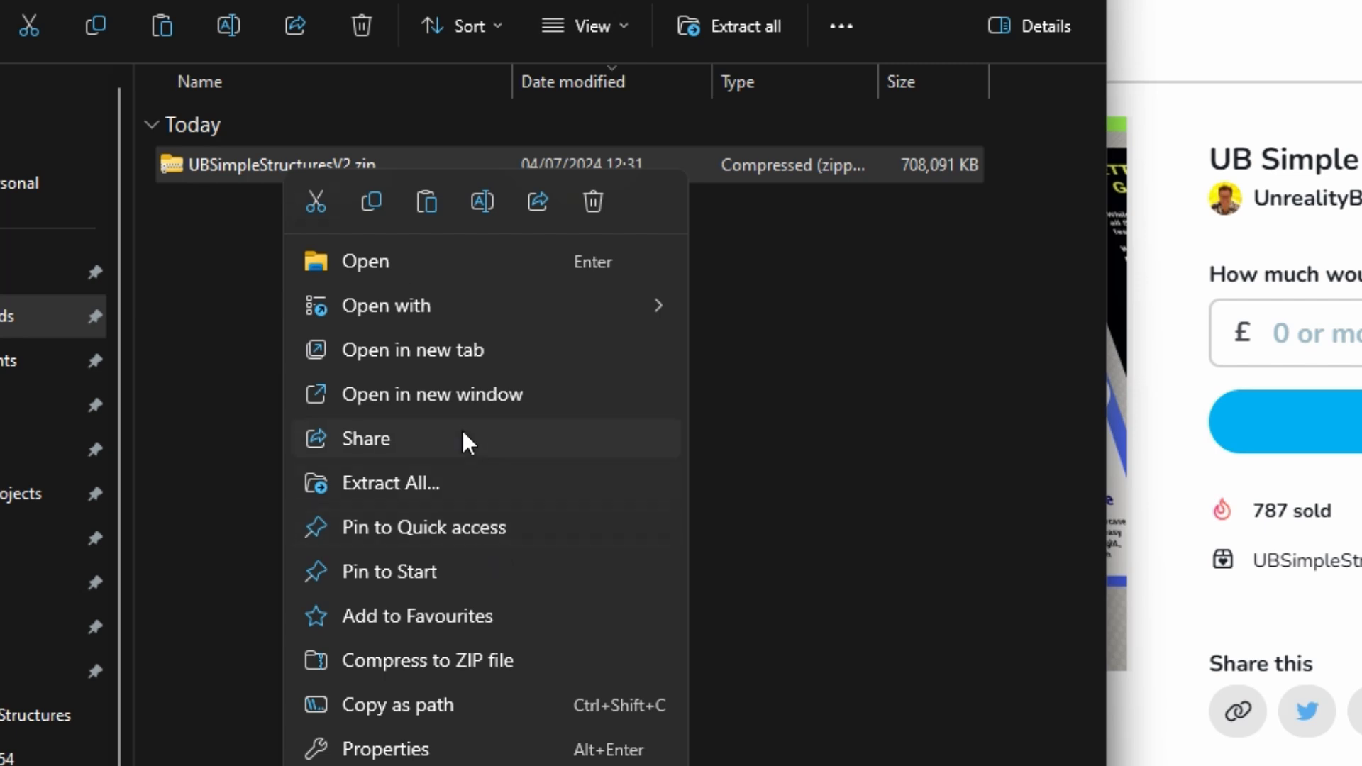
click(419, 482)
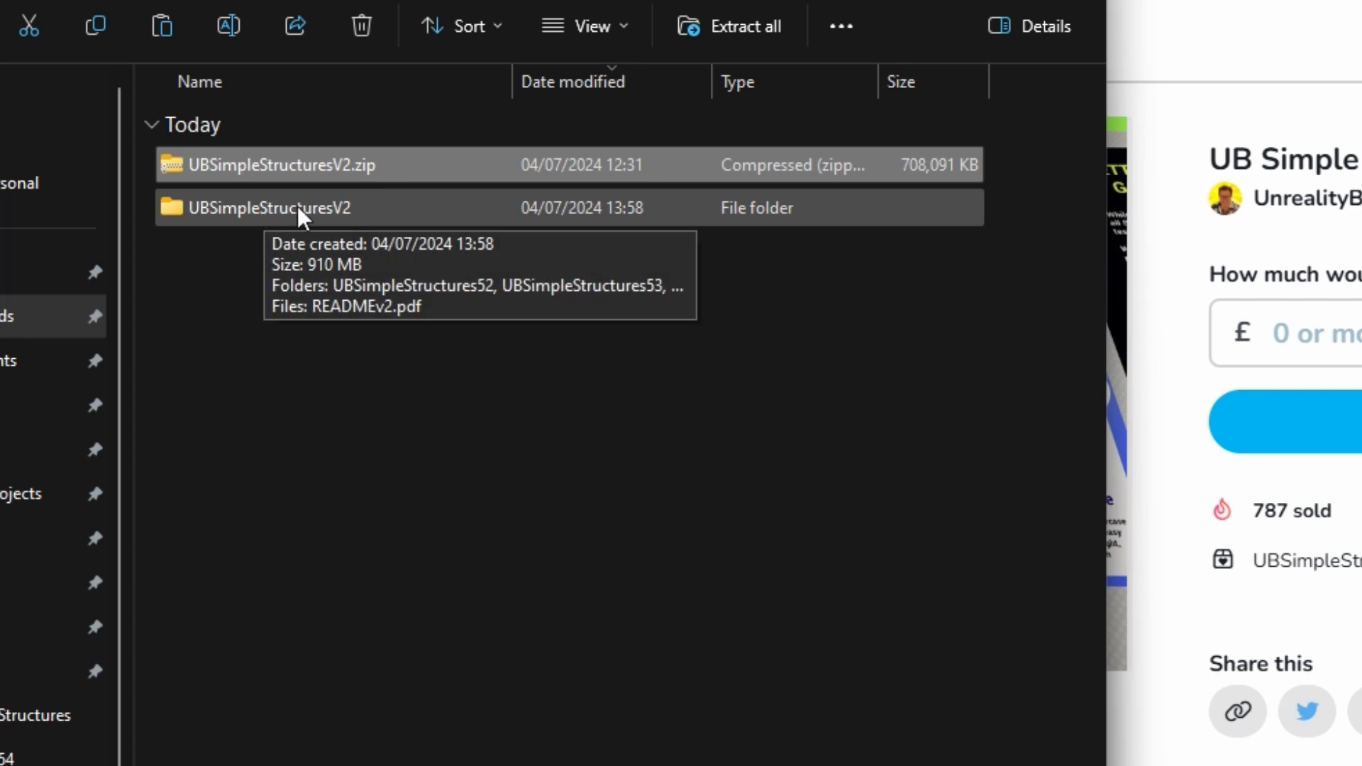
double_click(277, 208)
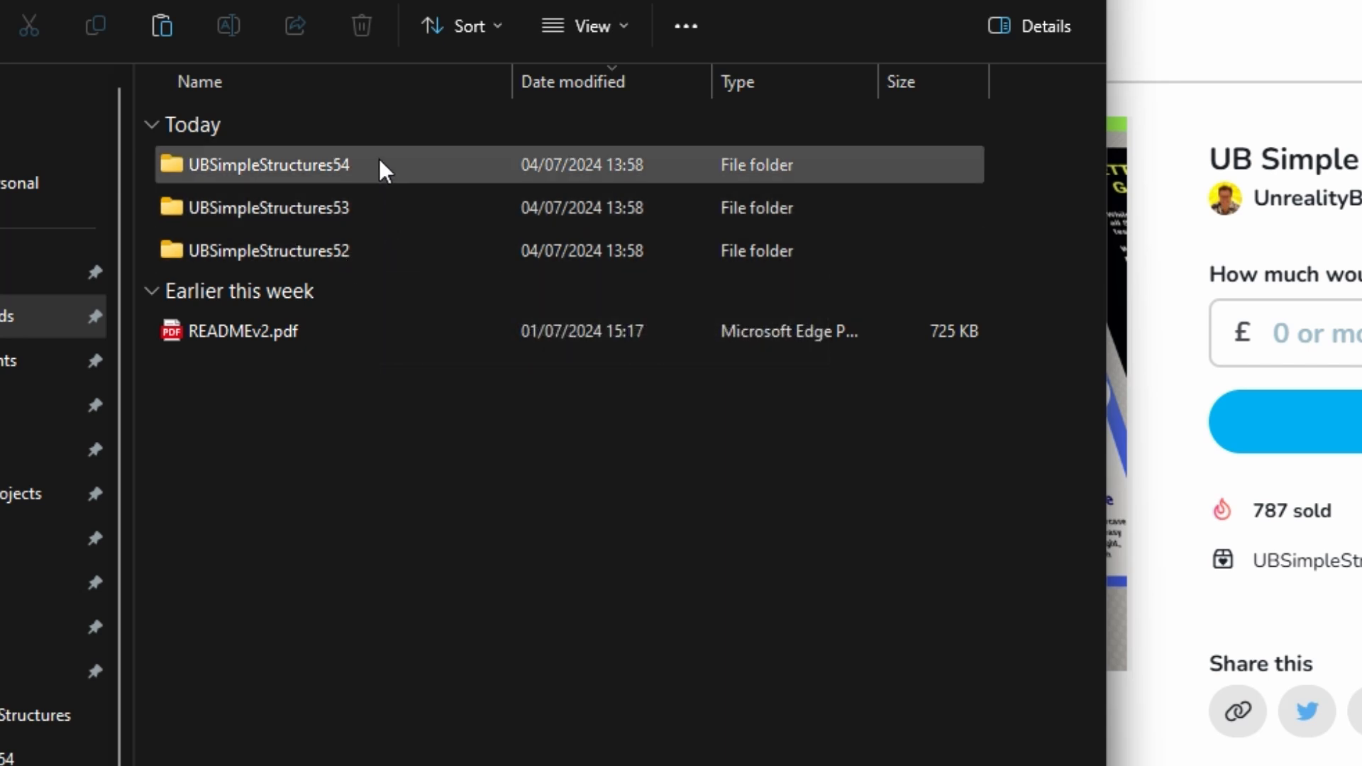
Open READMEv2.pdf and read its important info, installation instructions and post-installation check.
mouse_move(379, 159)
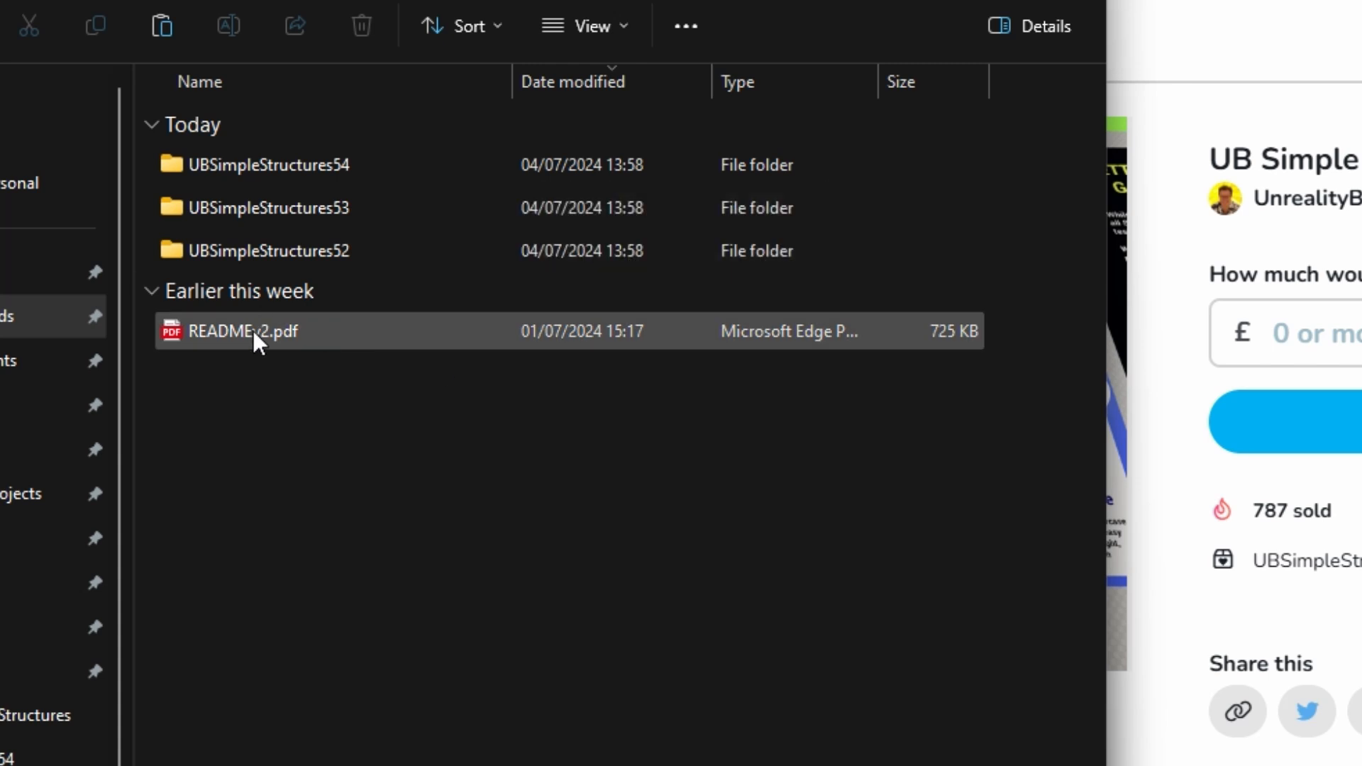
mouse_move(303, 335)
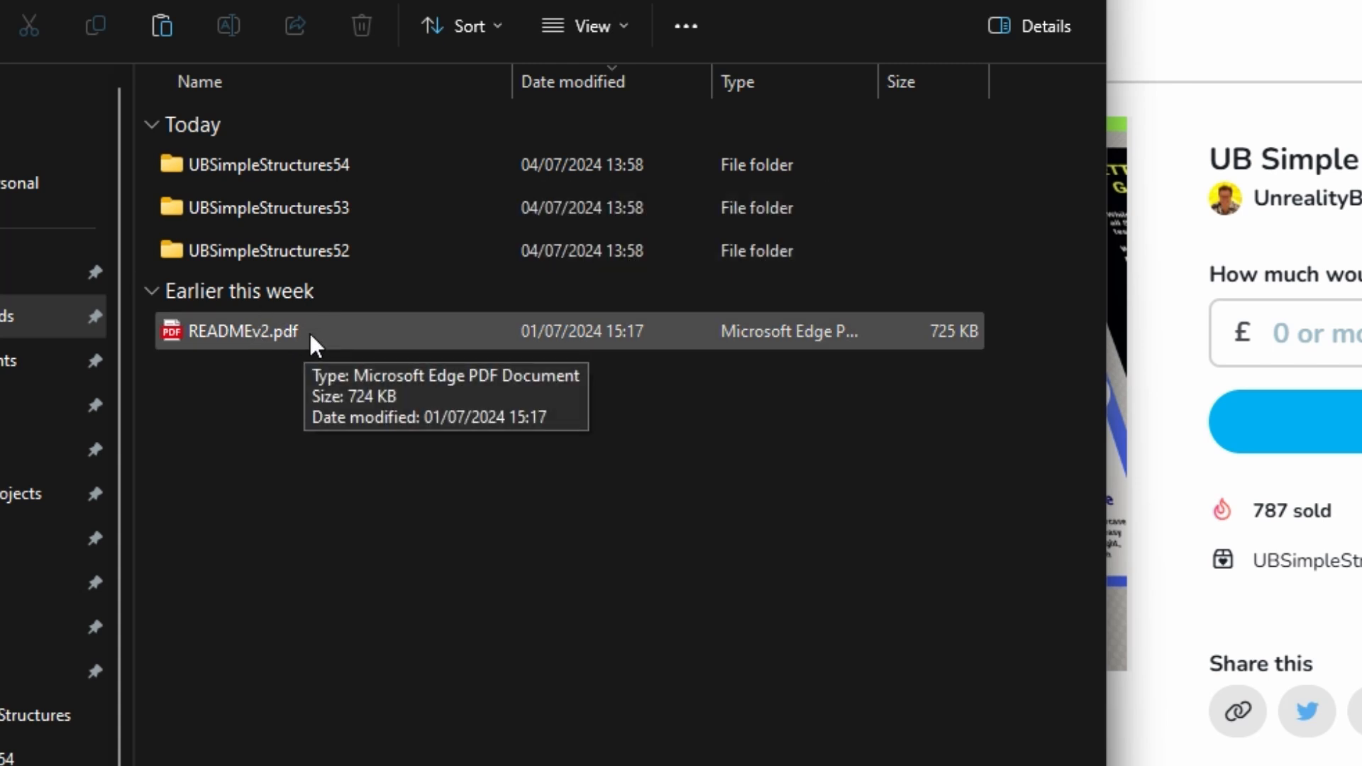
double_click(291, 330)
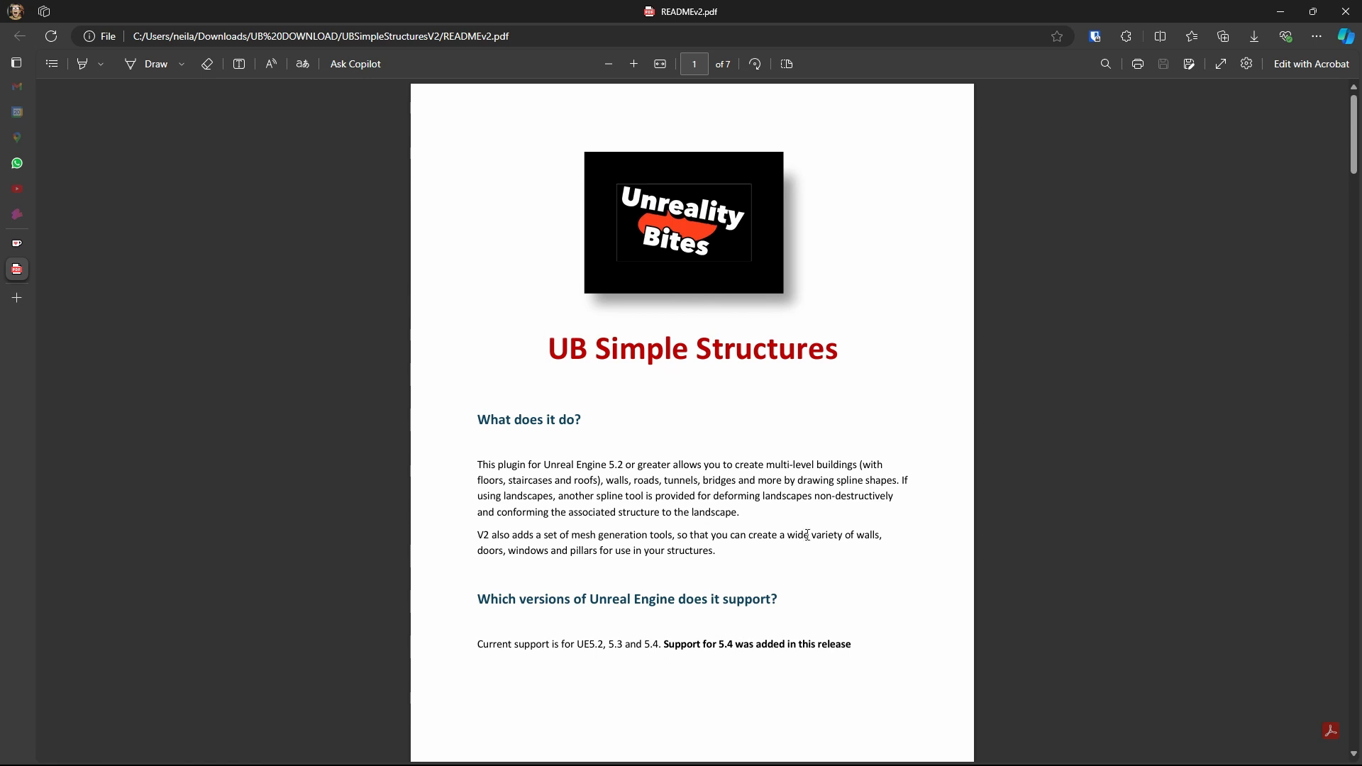
scroll(675, 483, down, 6)
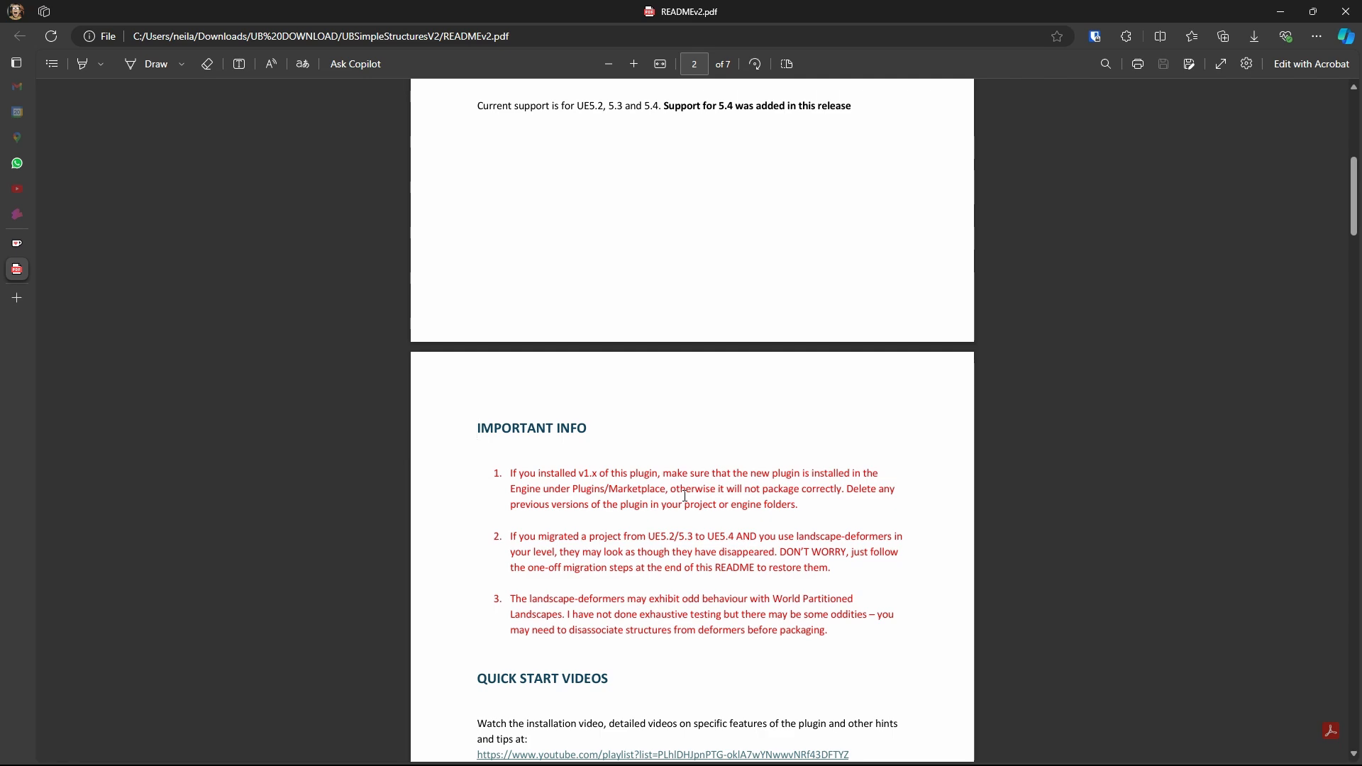
scroll(474, 370, down, 3)
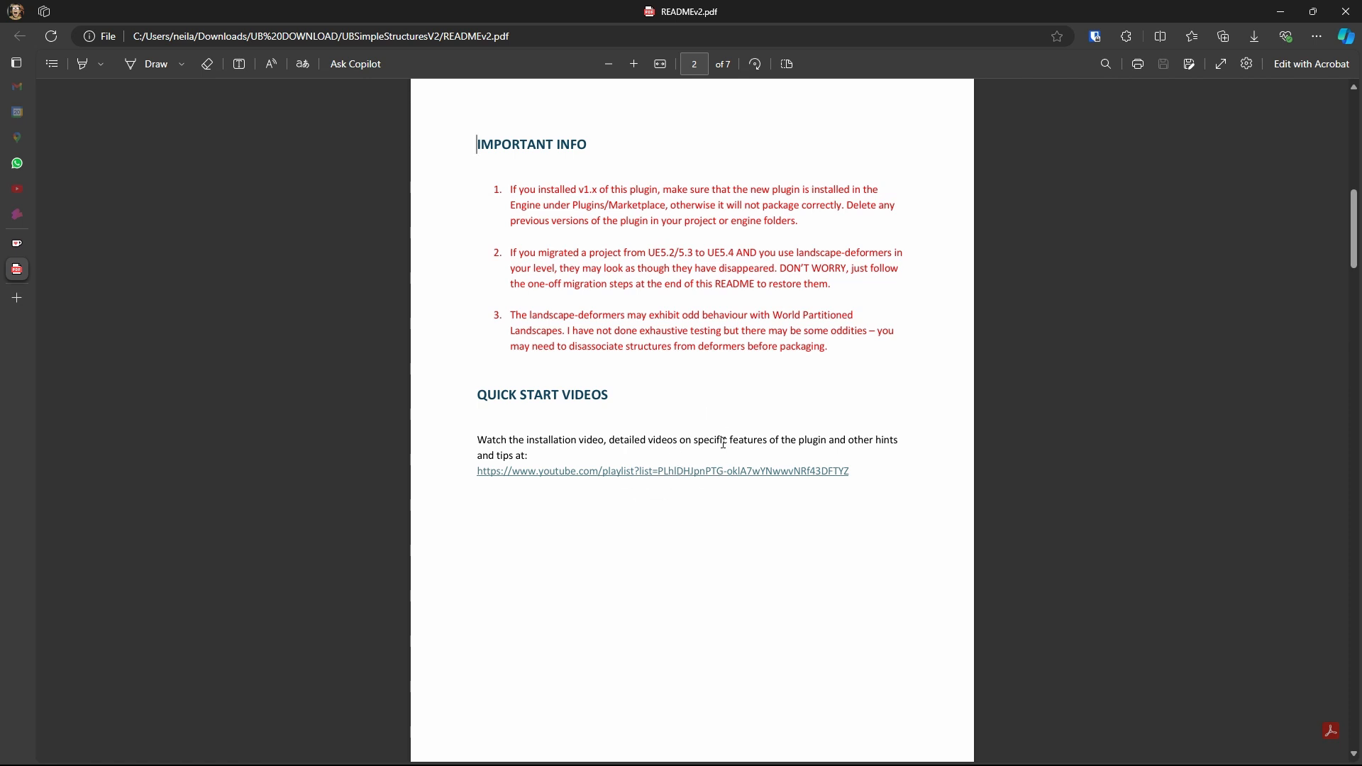
scroll(723, 443, down, 10)
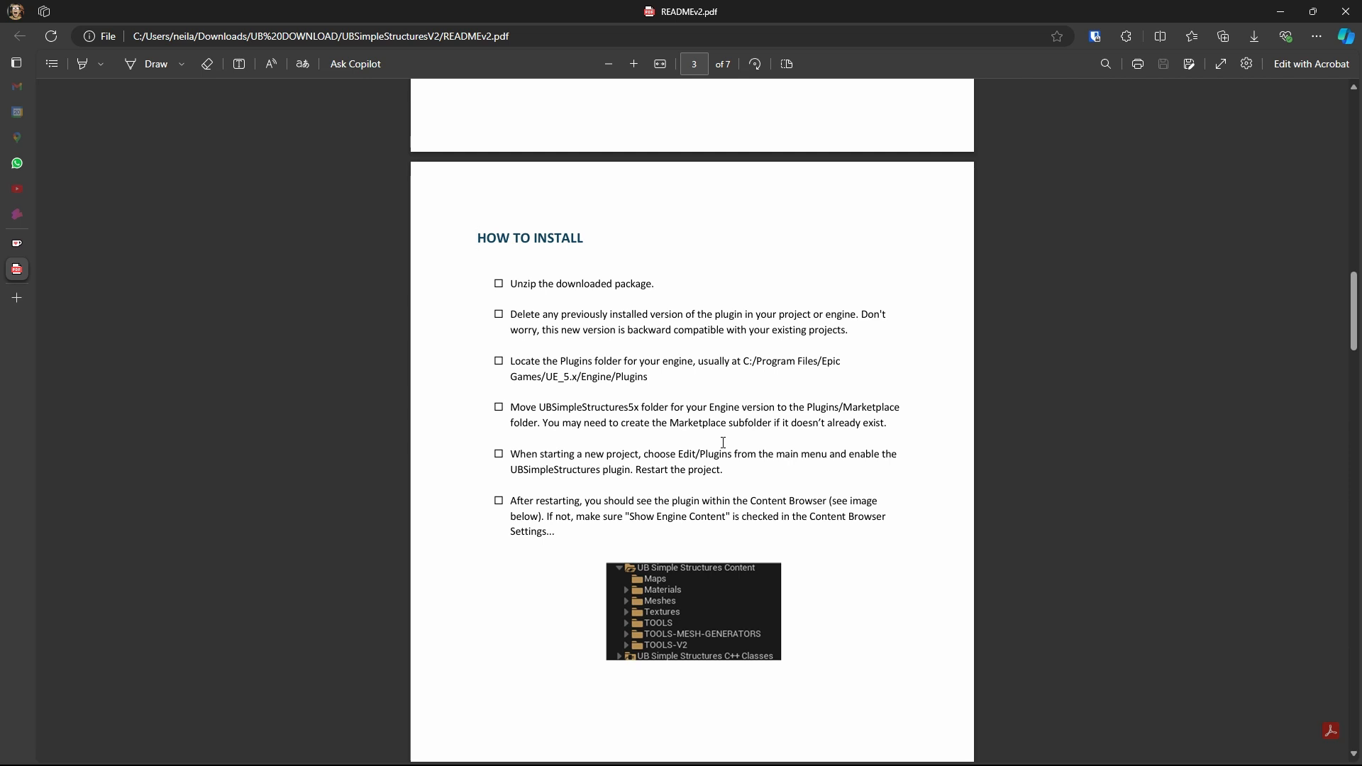
scroll(722, 442, down, 10)
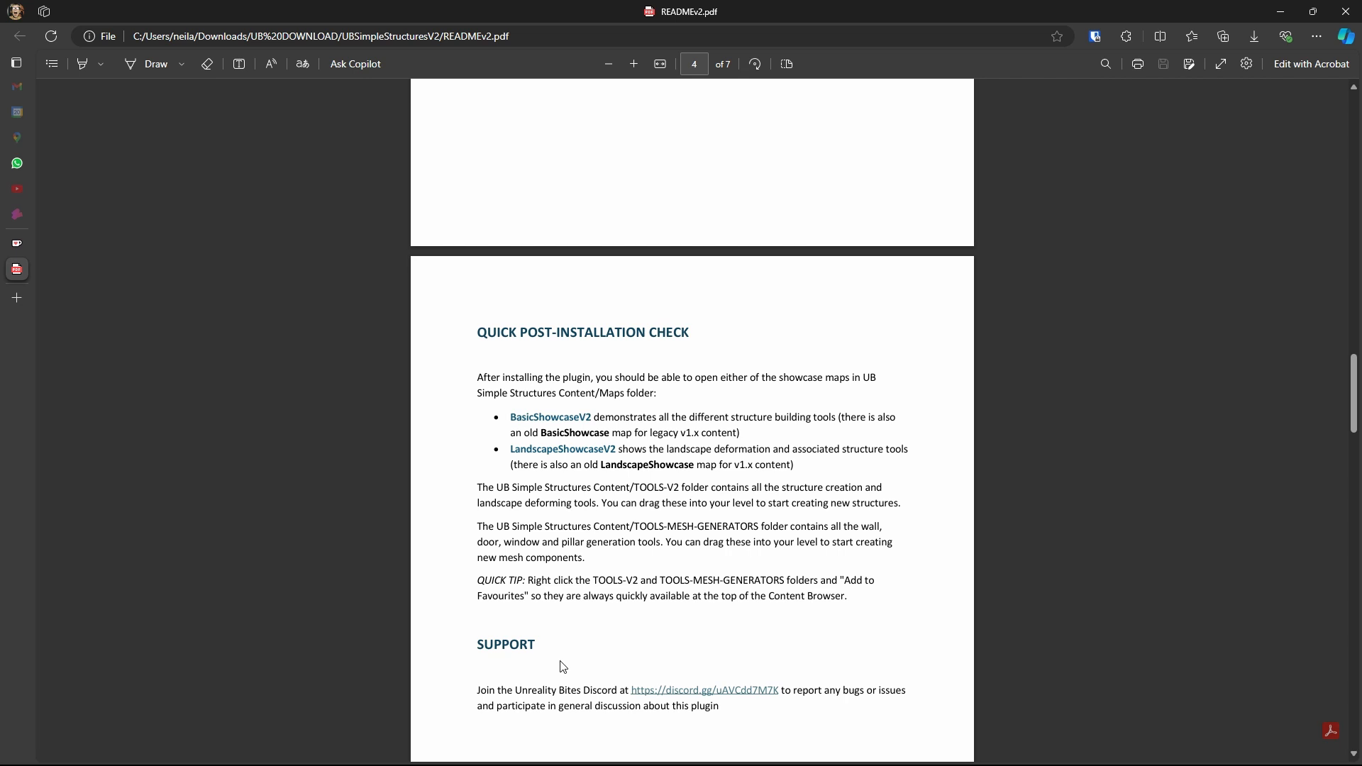
Examine the README's release notes for v2 and its support section, and close the document.
key(Page_Down)
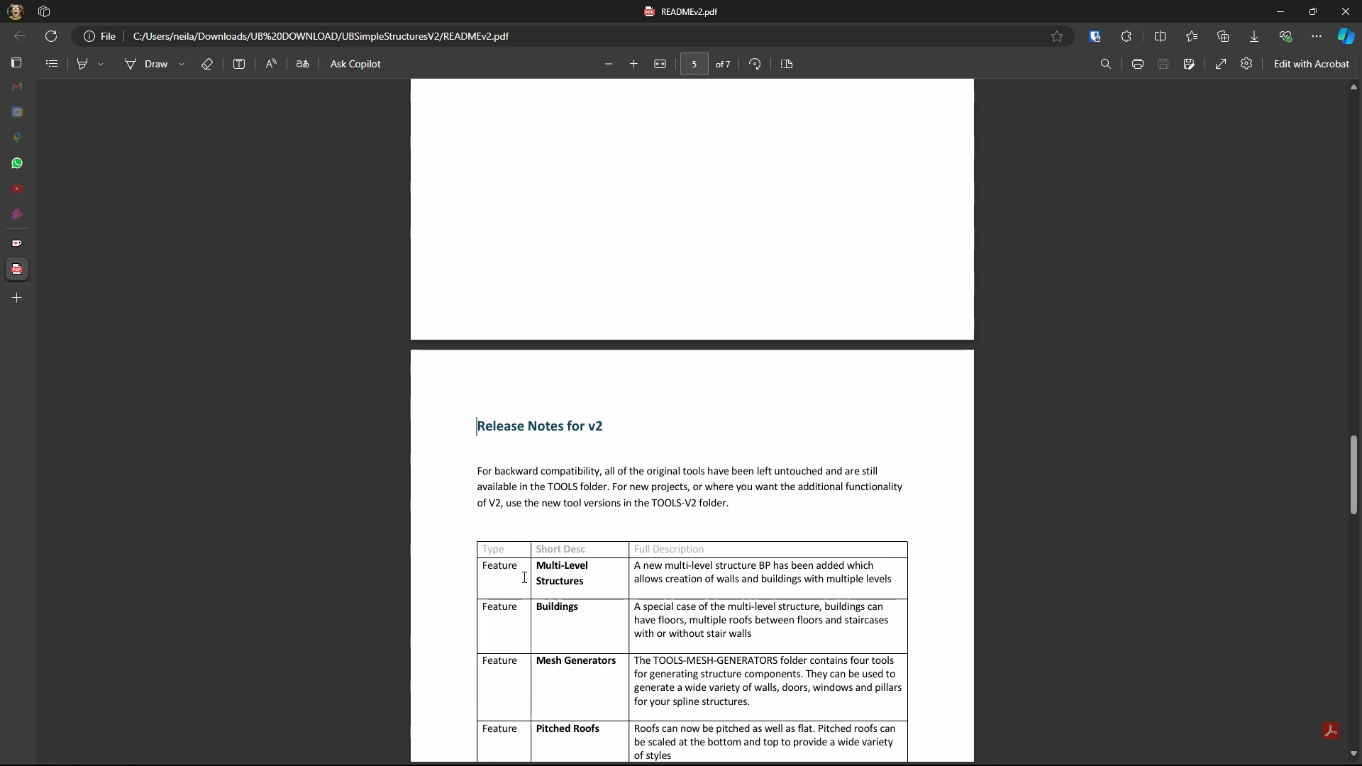
scroll(522, 575, down, 6)
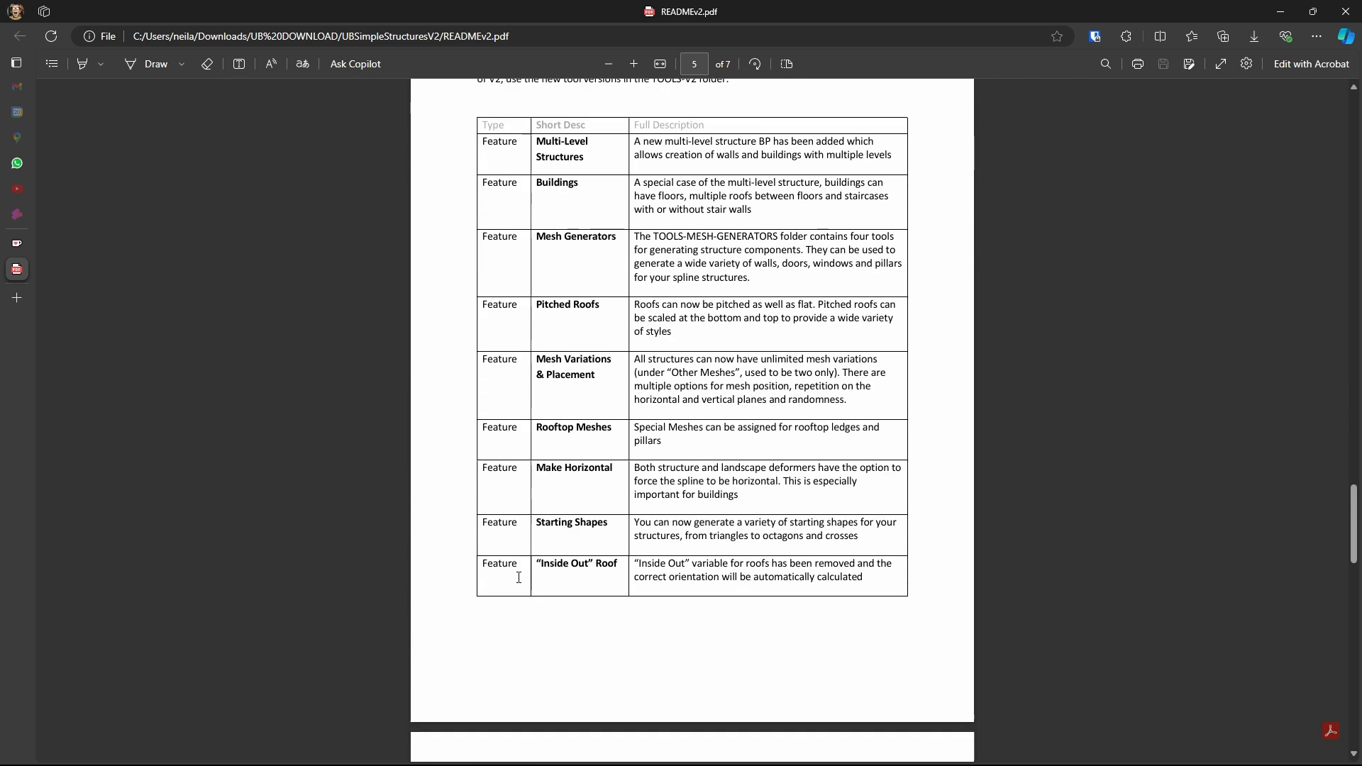
scroll(519, 577, down, 6)
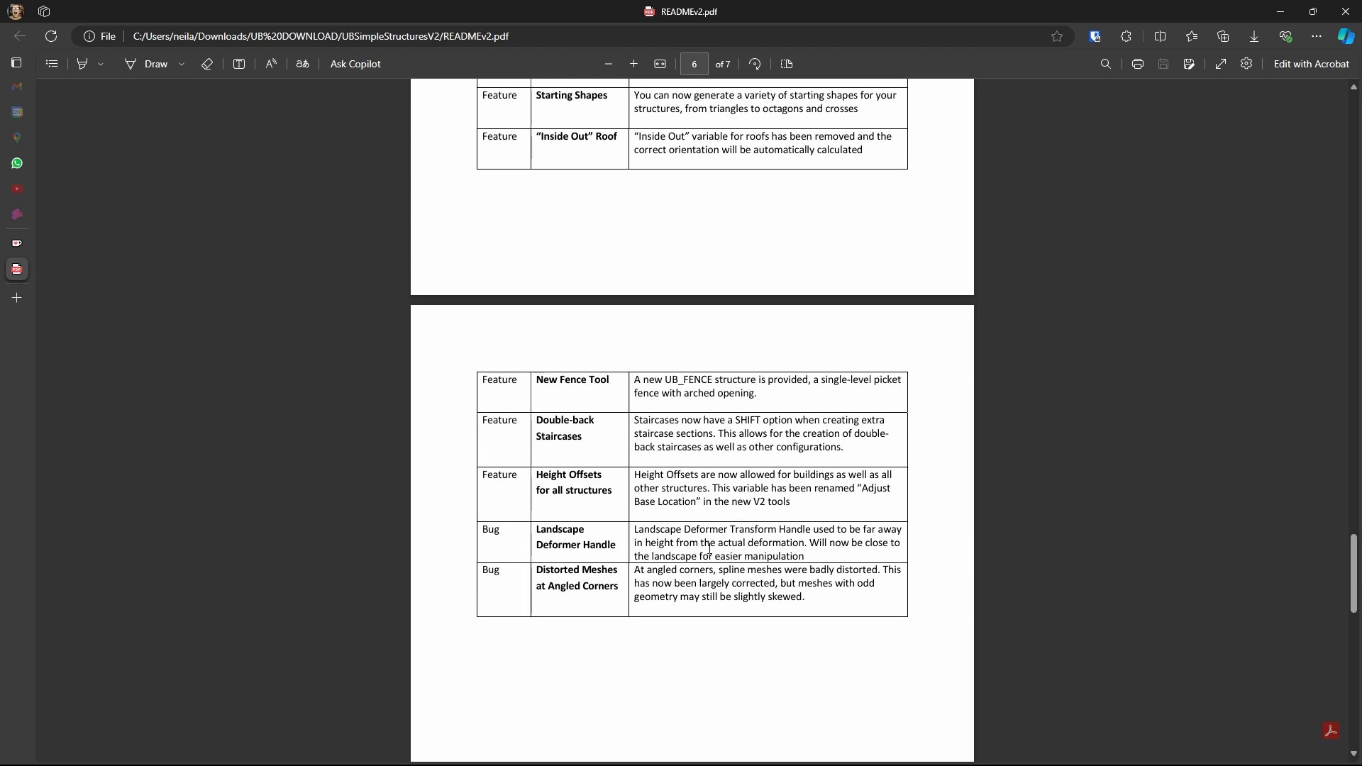
scroll(710, 548, up, 7)
scroll(709, 555, up, 12)
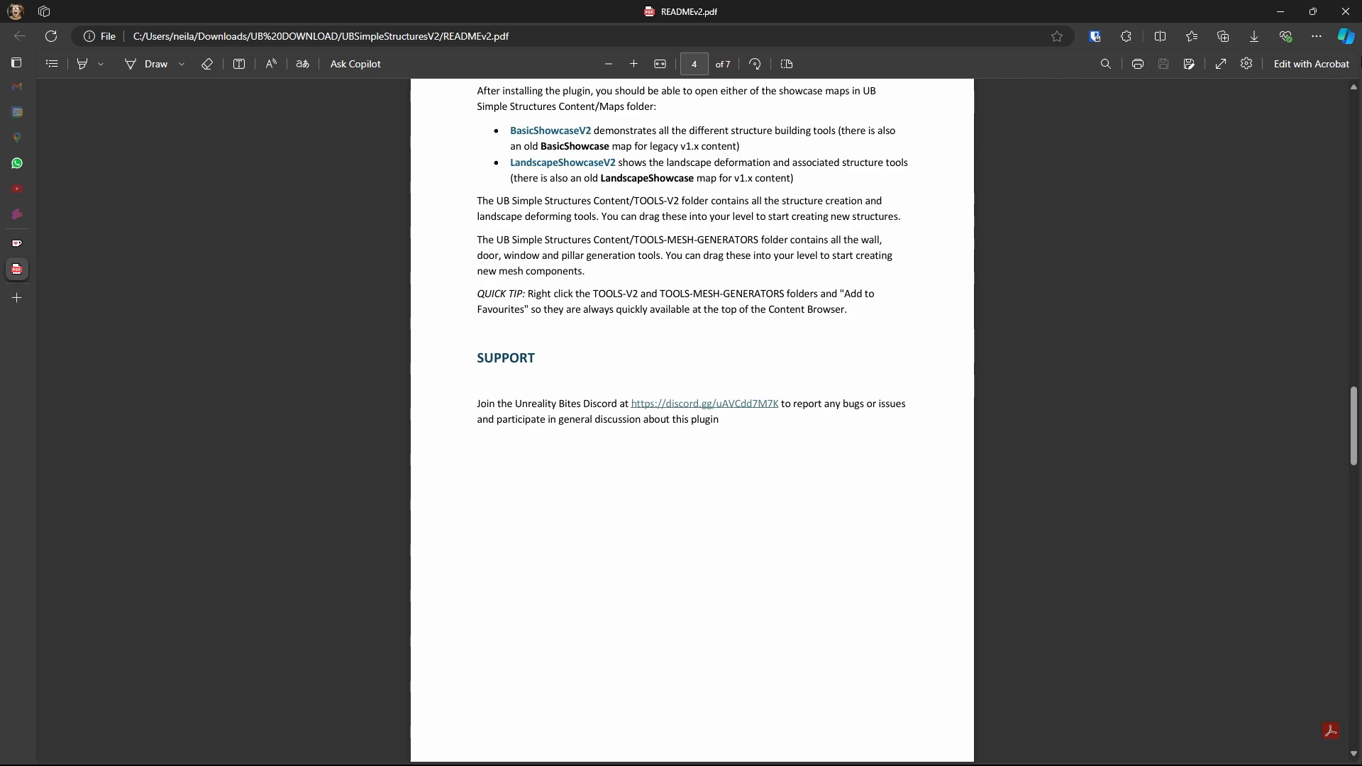
click(1345, 11)
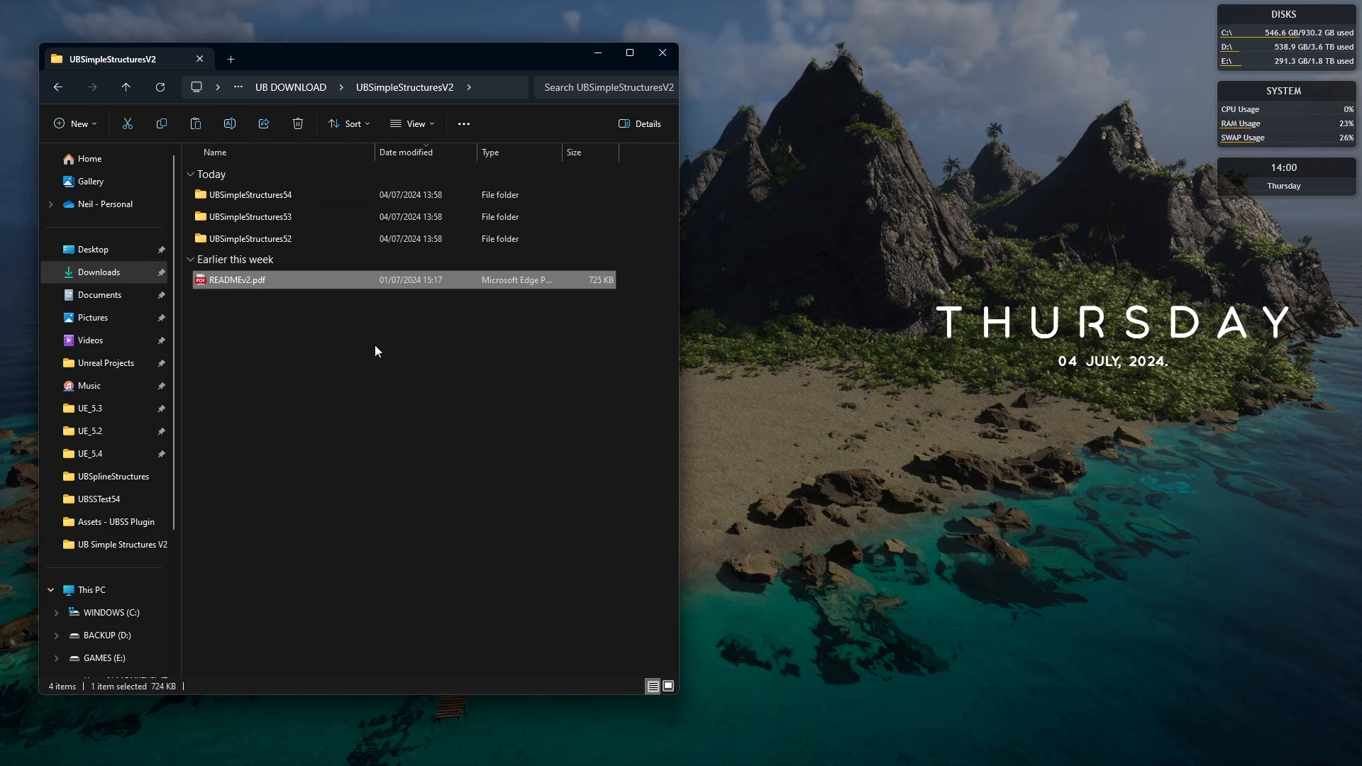
Open a second File Explorer window and browse to the Engine/Plugins/Marketplace folder of UE_5.2.
key(super+e)
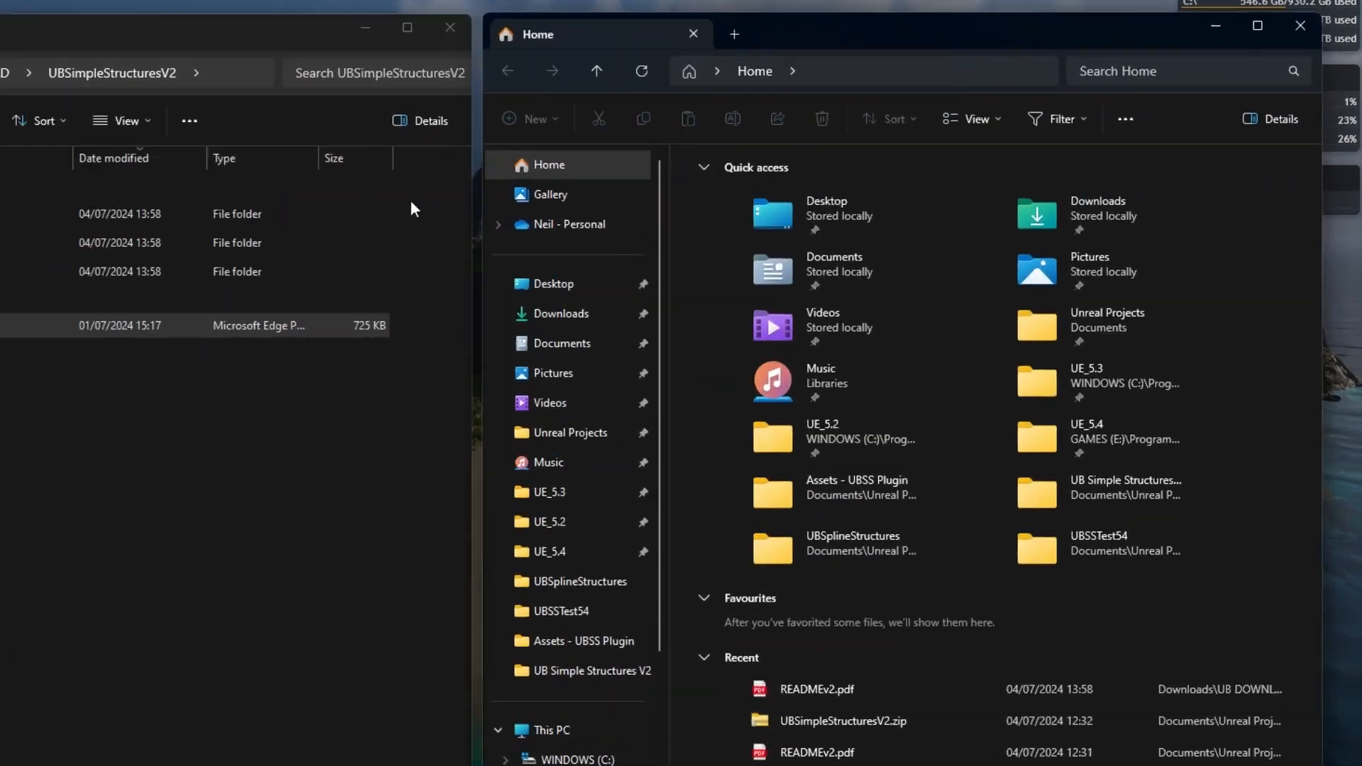
click(560, 525)
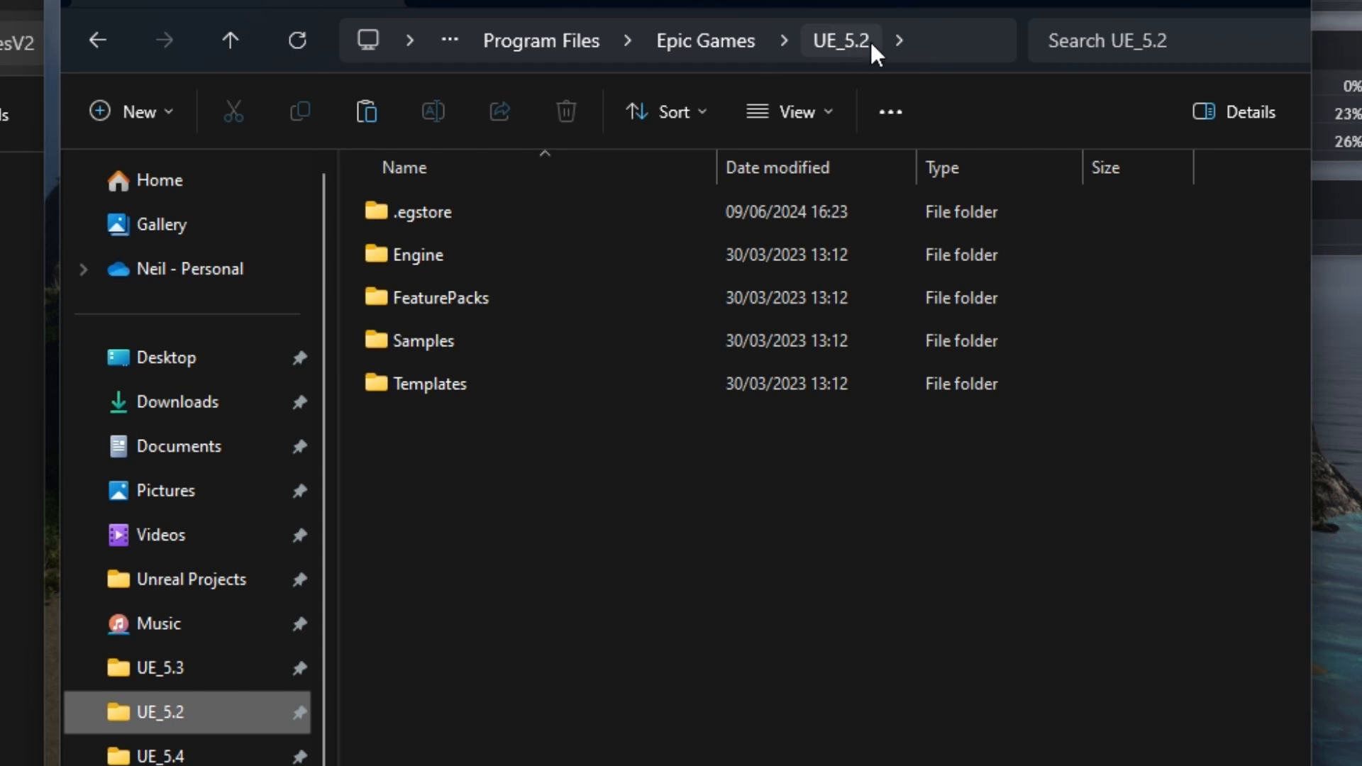
double_click(427, 252)
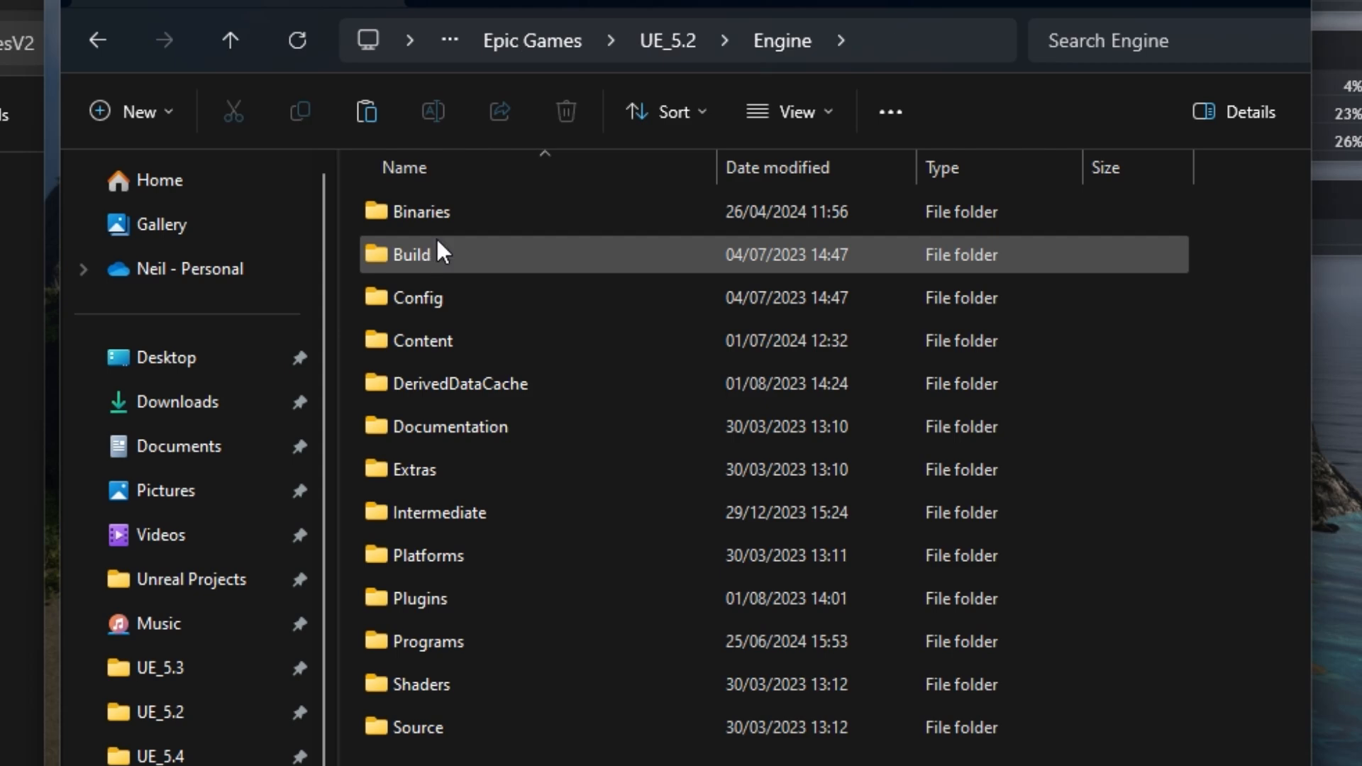
double_click(435, 596)
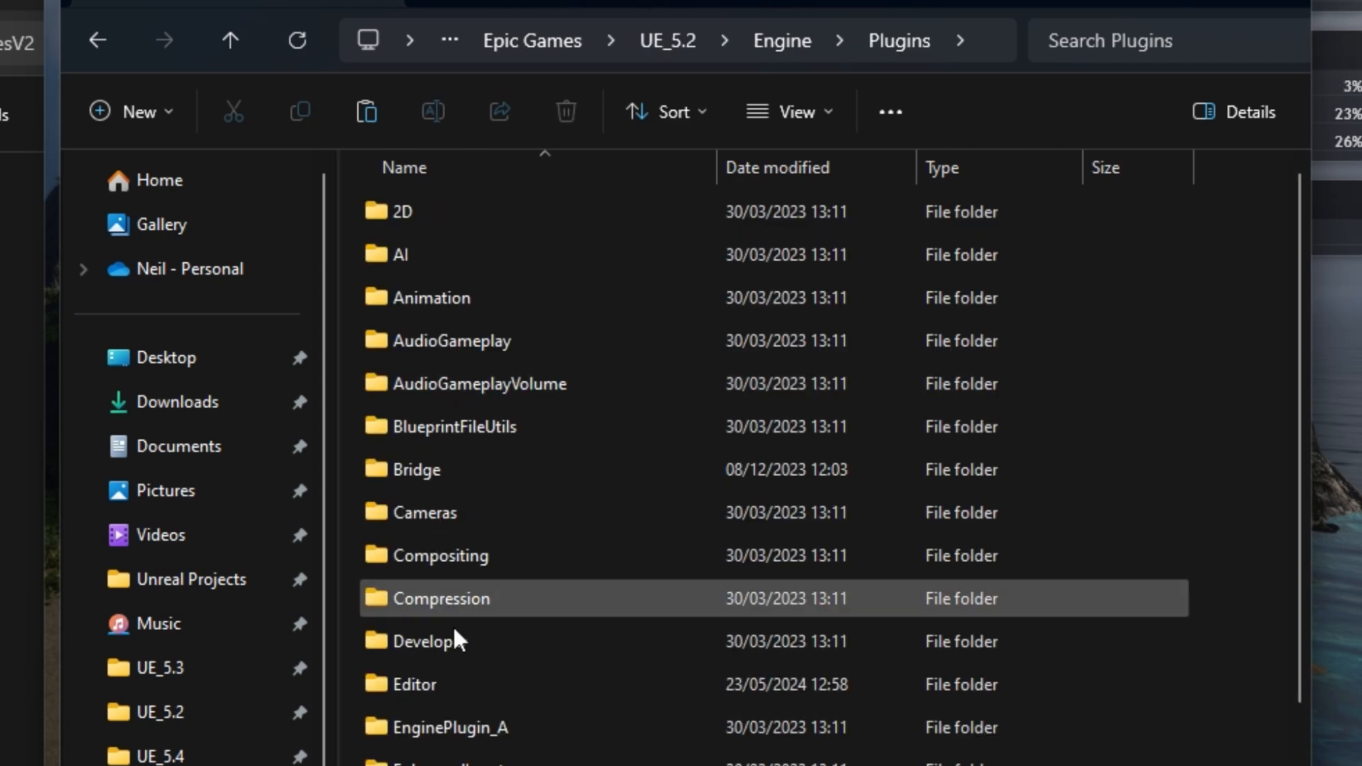
scroll(471, 666, down, 7)
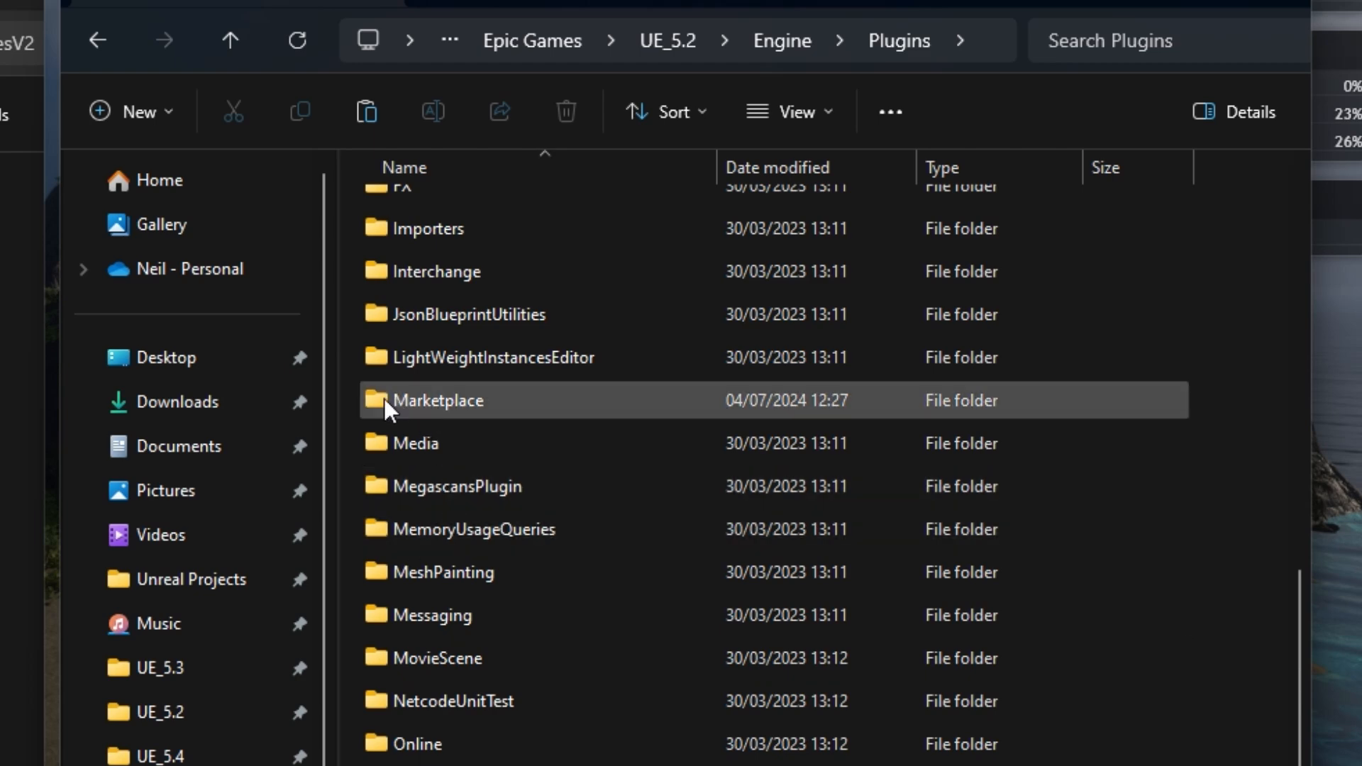
mouse_move(506, 399)
mouse_move(438, 399)
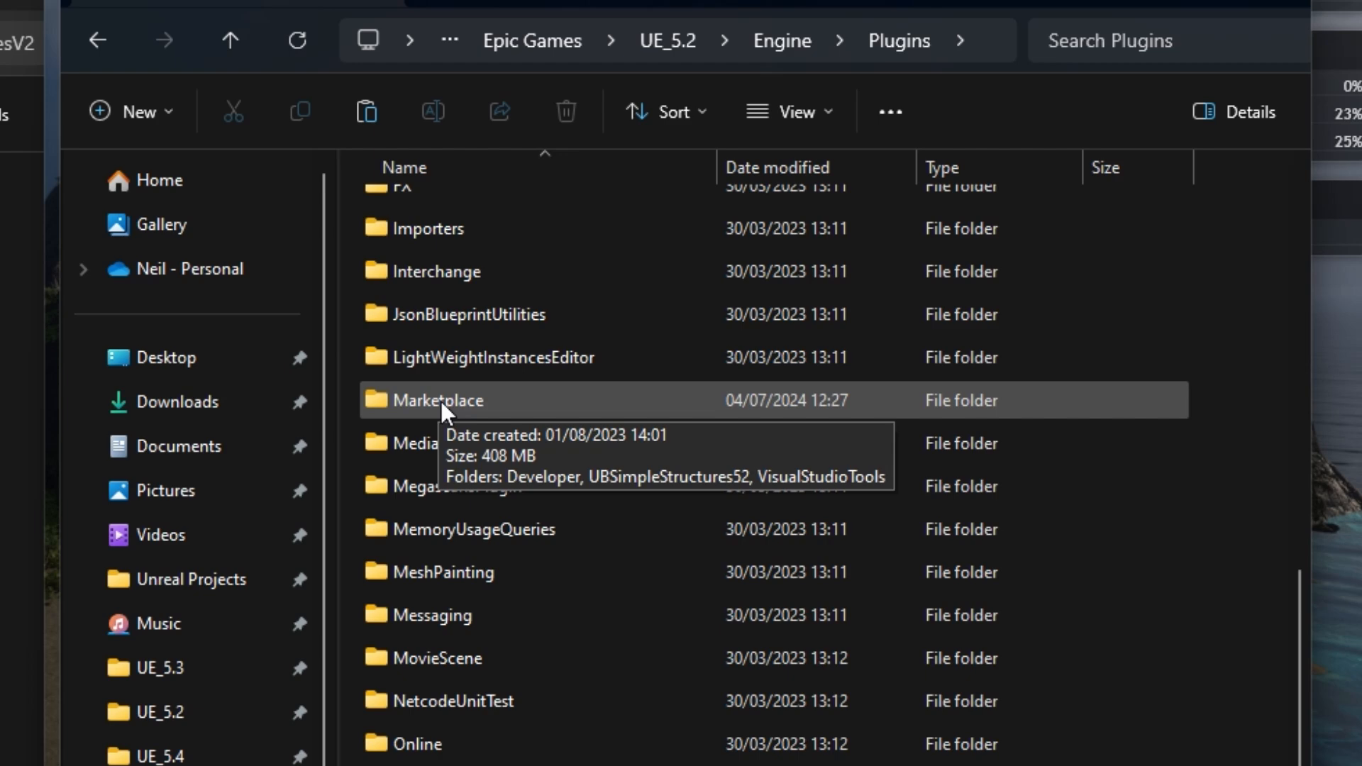
mouse_move(440, 398)
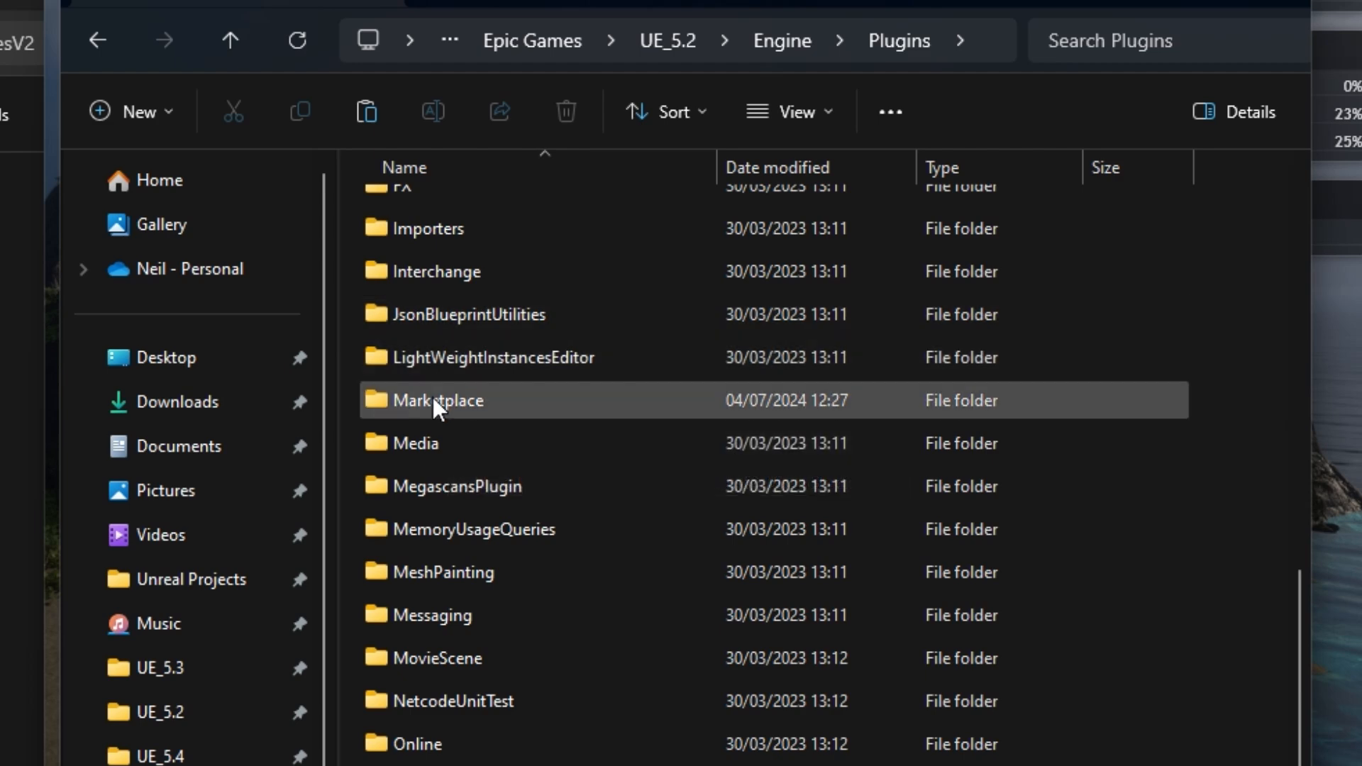
double_click(449, 394)
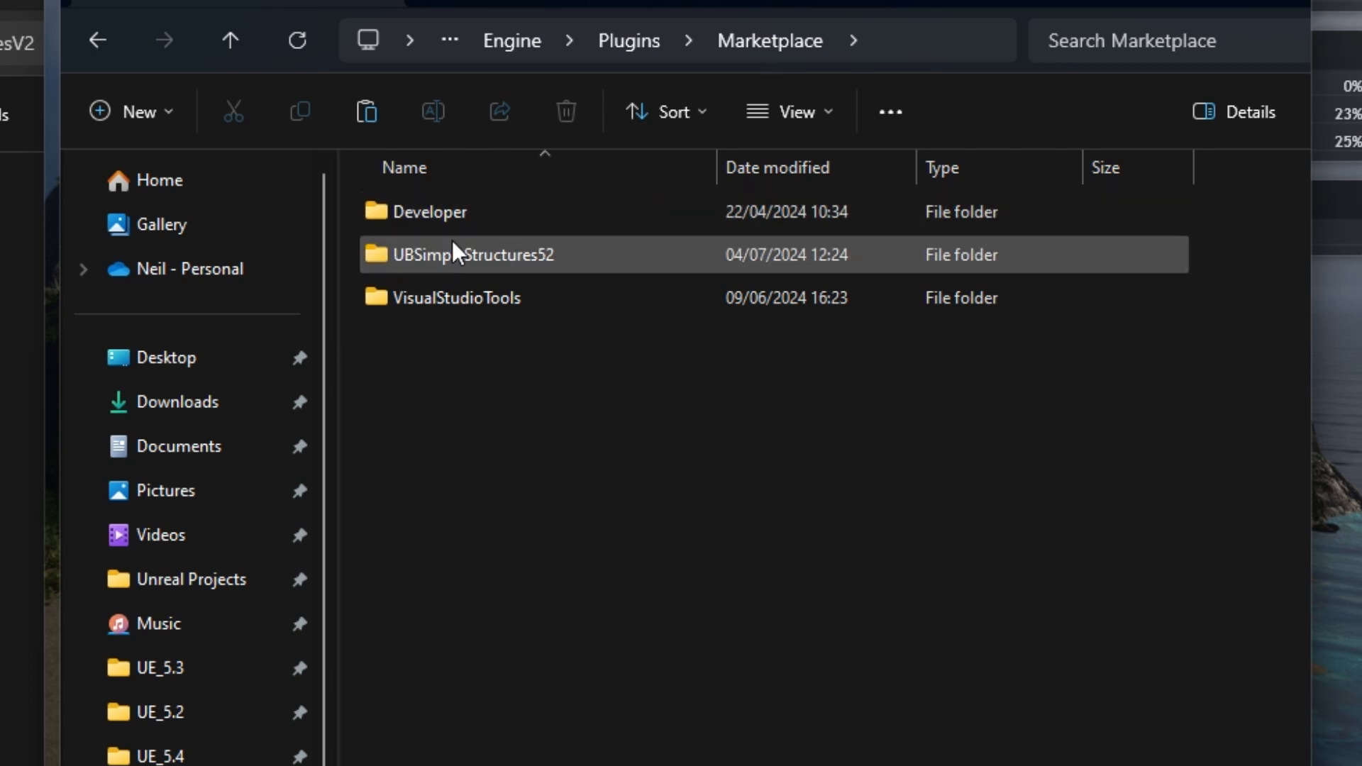
Delete the old UBSimpleStructures52 folder from Marketplace and copy in the newly extracted UBSimpleStructures52 folder.
click(483, 257)
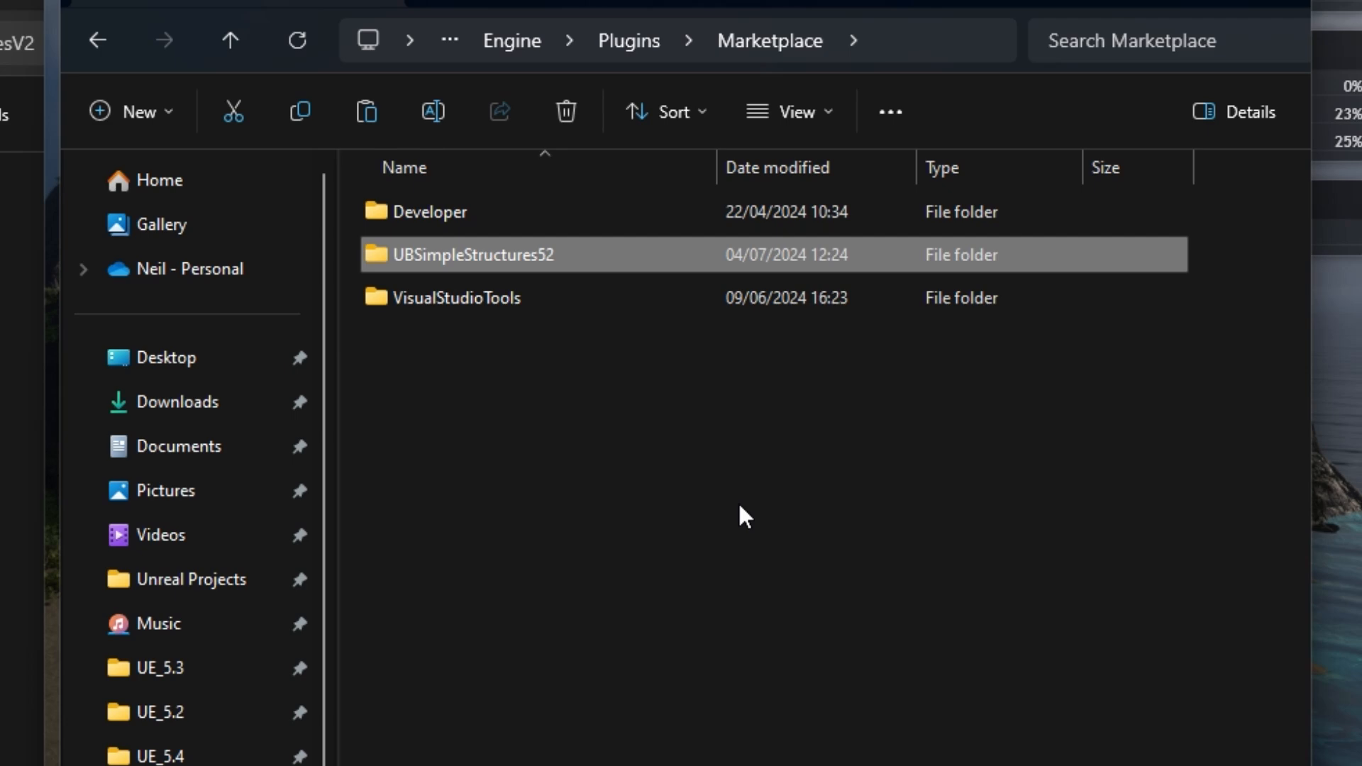
key(Delete)
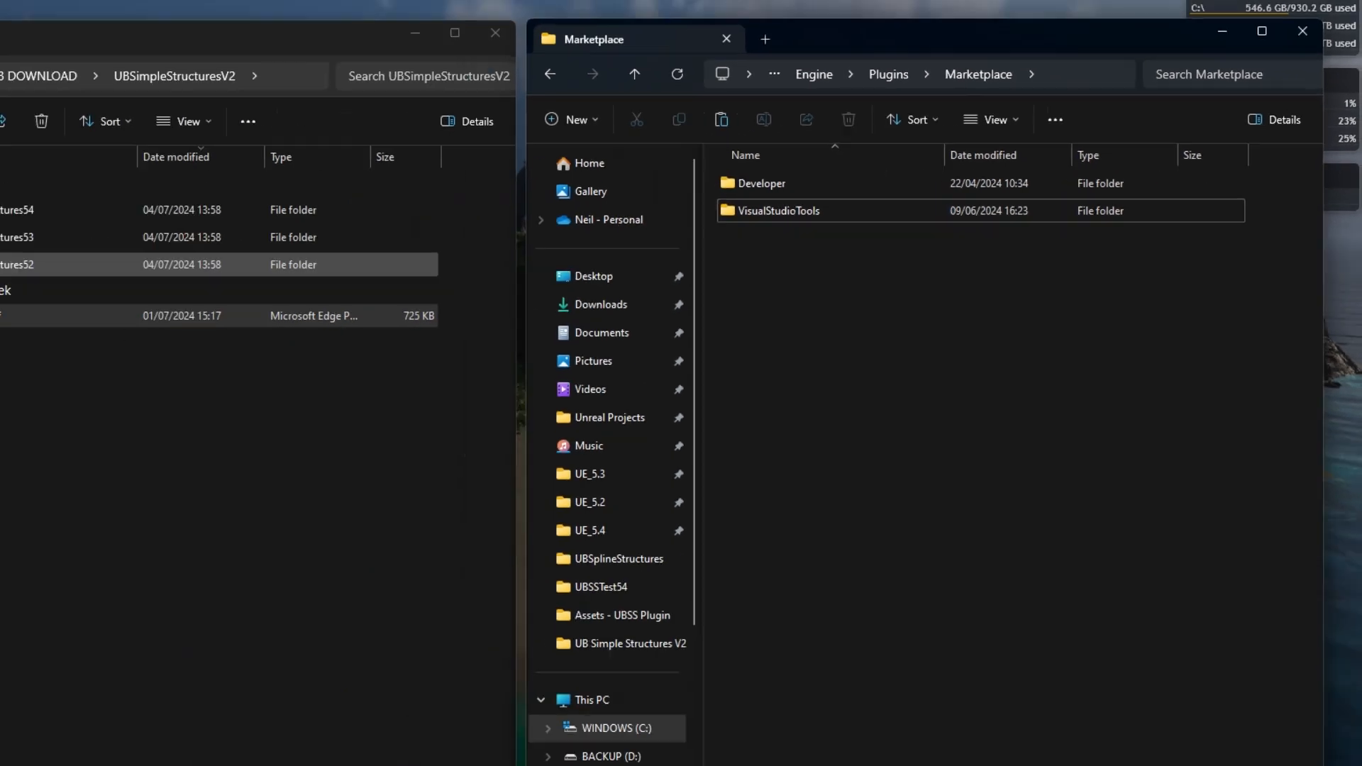
click(240, 236)
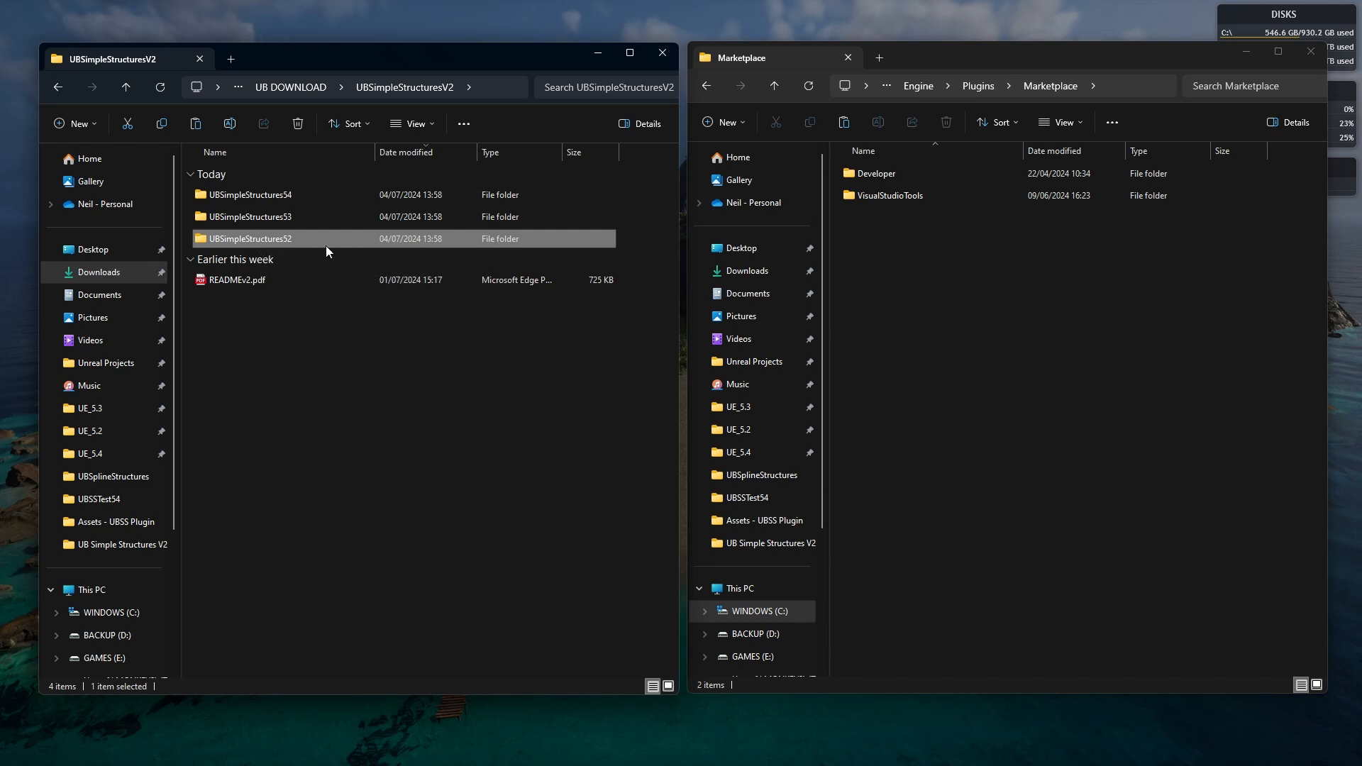
click(899, 234)
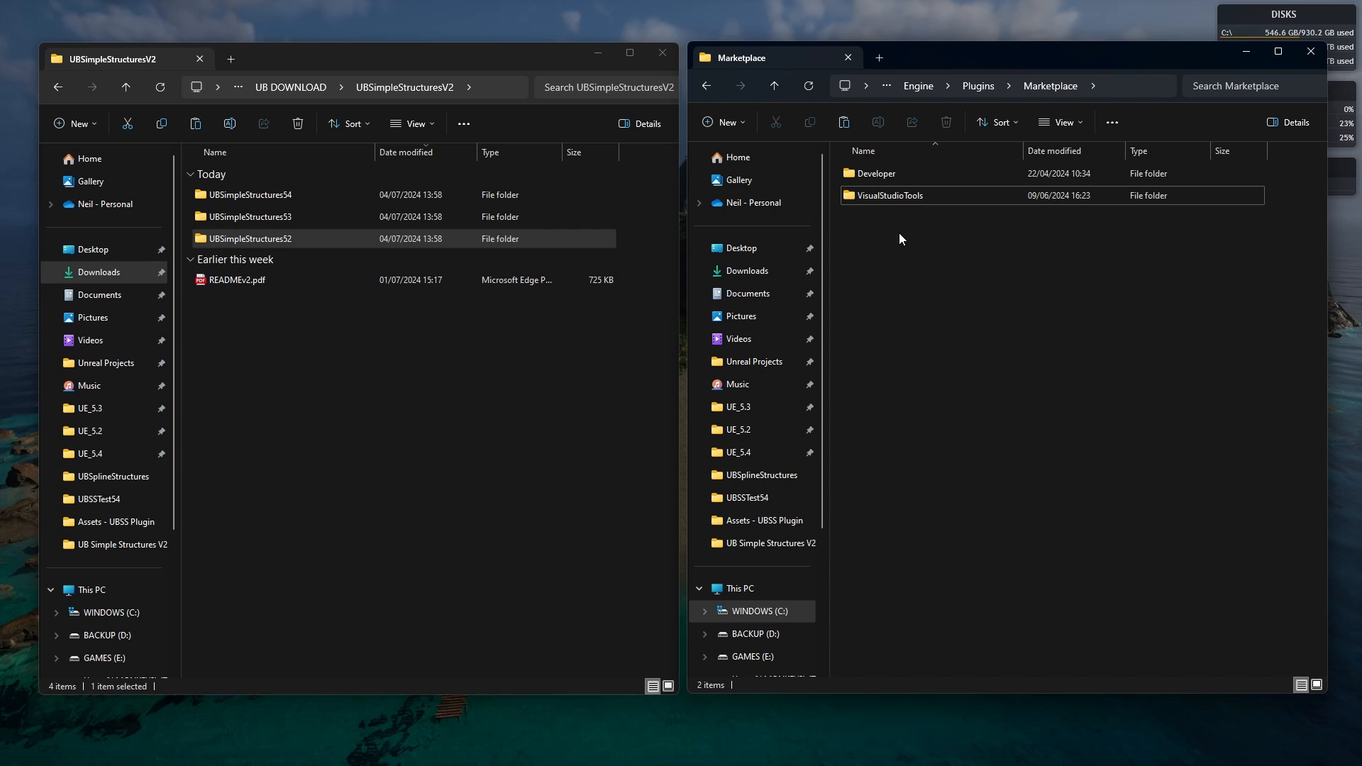
key(ctrl+v)
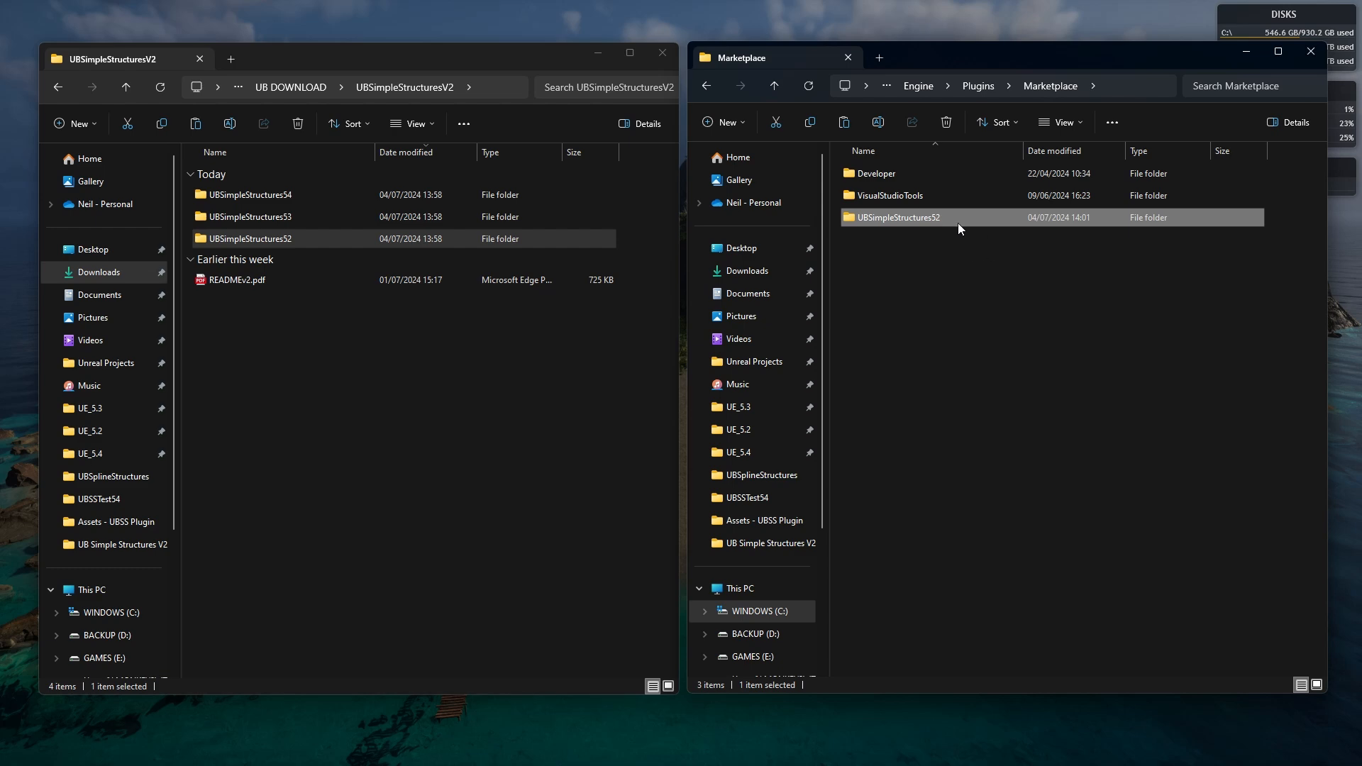
mouse_move(949, 225)
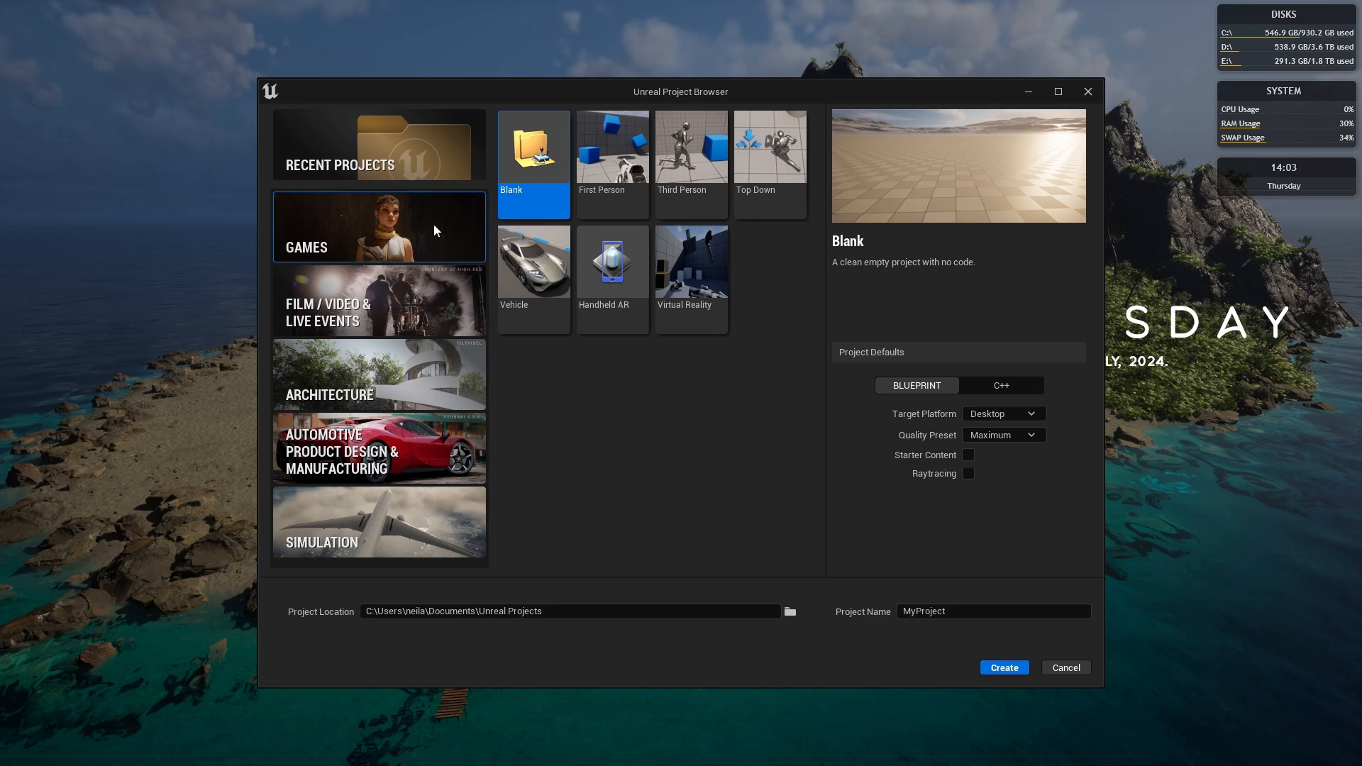
Create a Third Person Blueprint game project named UBSSTutorial in the Unreal Project Browser.
click(687, 148)
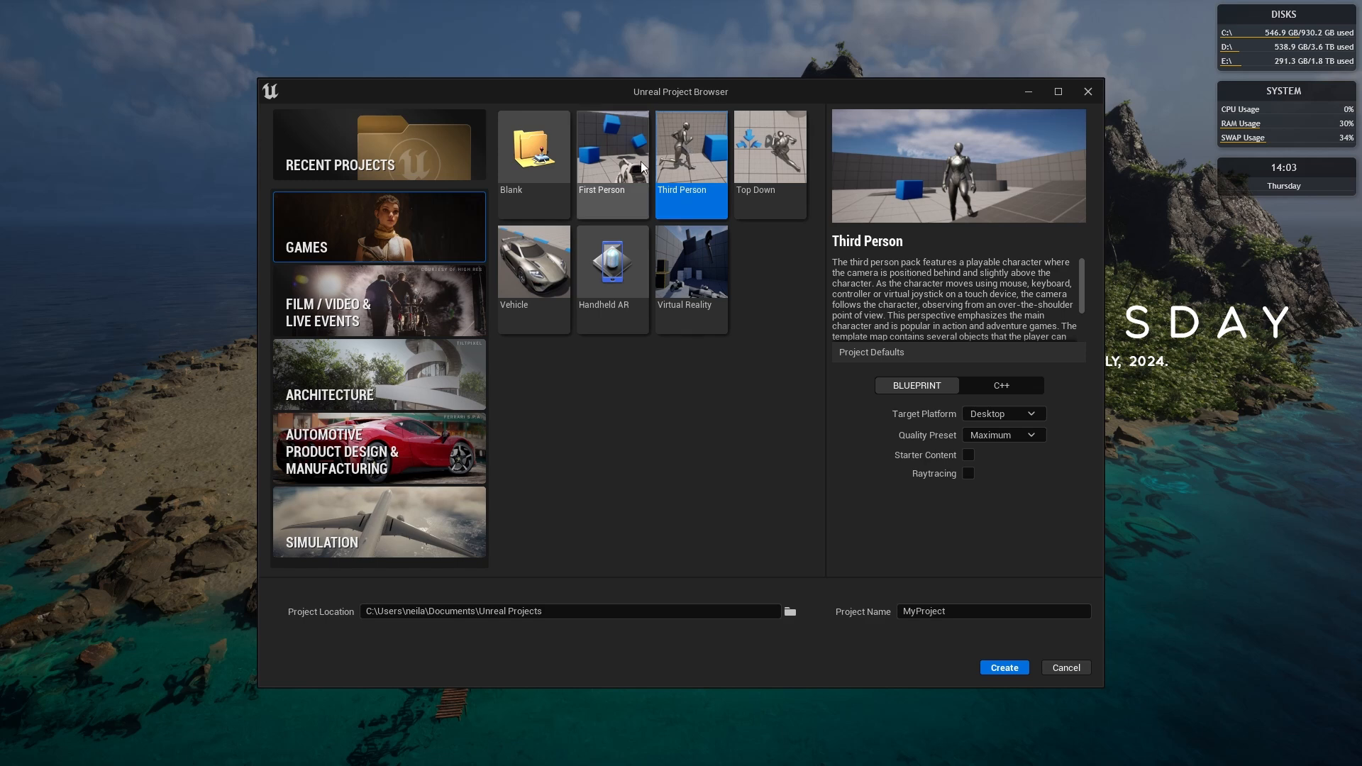
click(1014, 612)
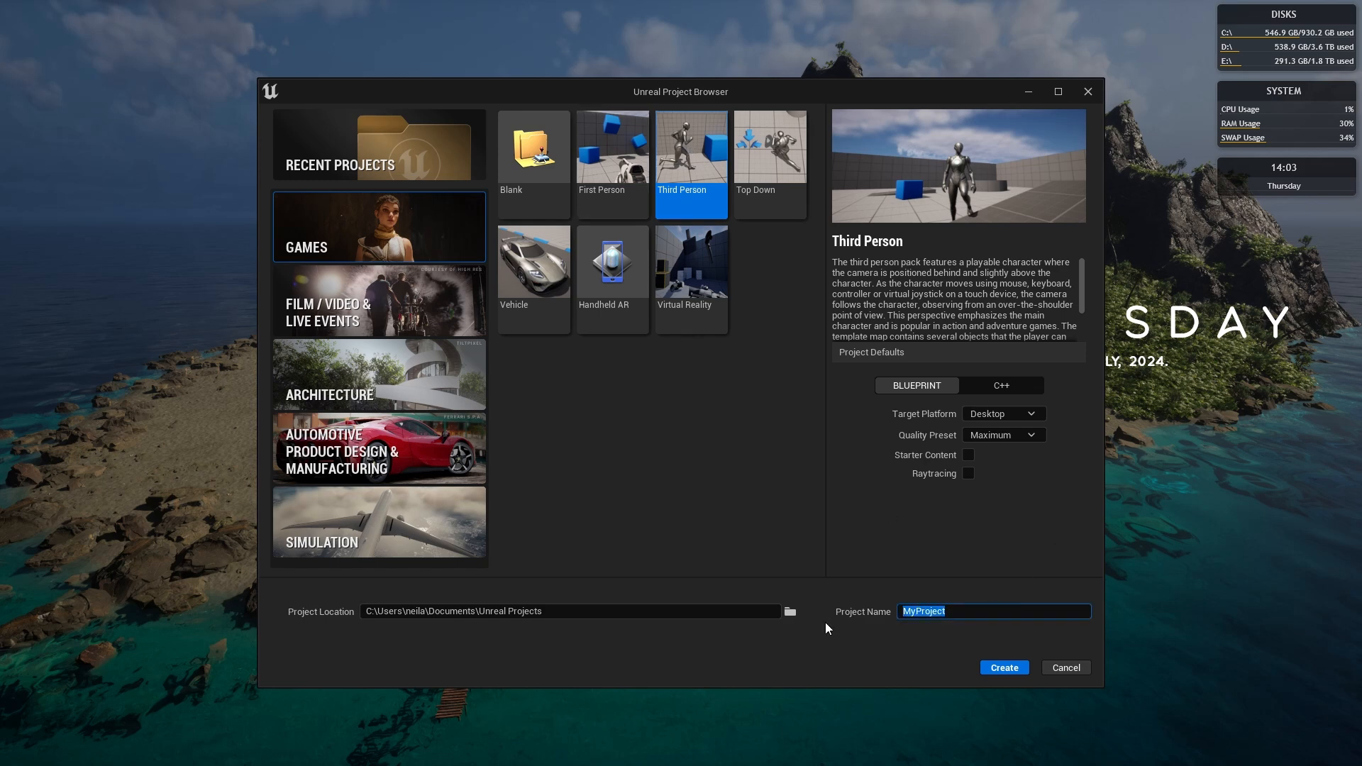
text(UBSSTutorial)
click(1004, 668)
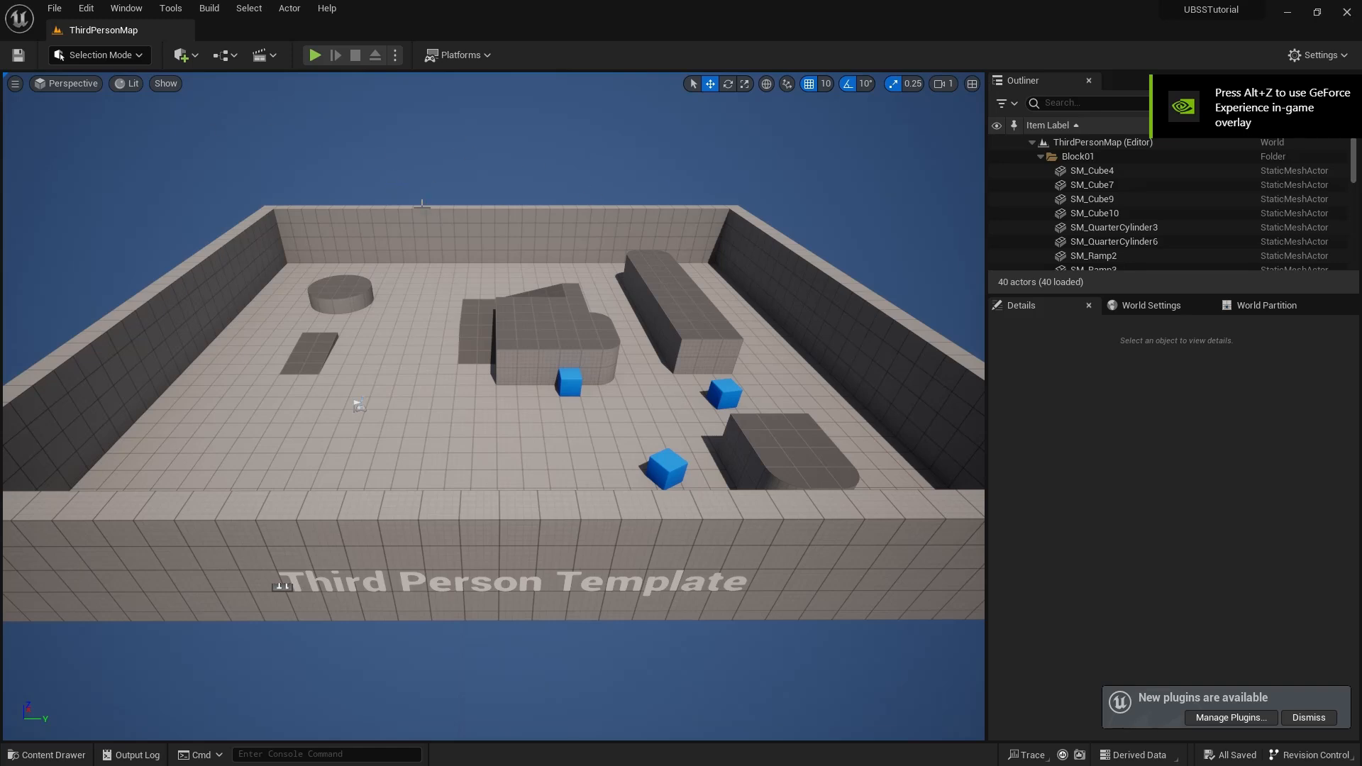
Open the plugin browser and show the installed plugins in the Mesh category.
click(1341, 56)
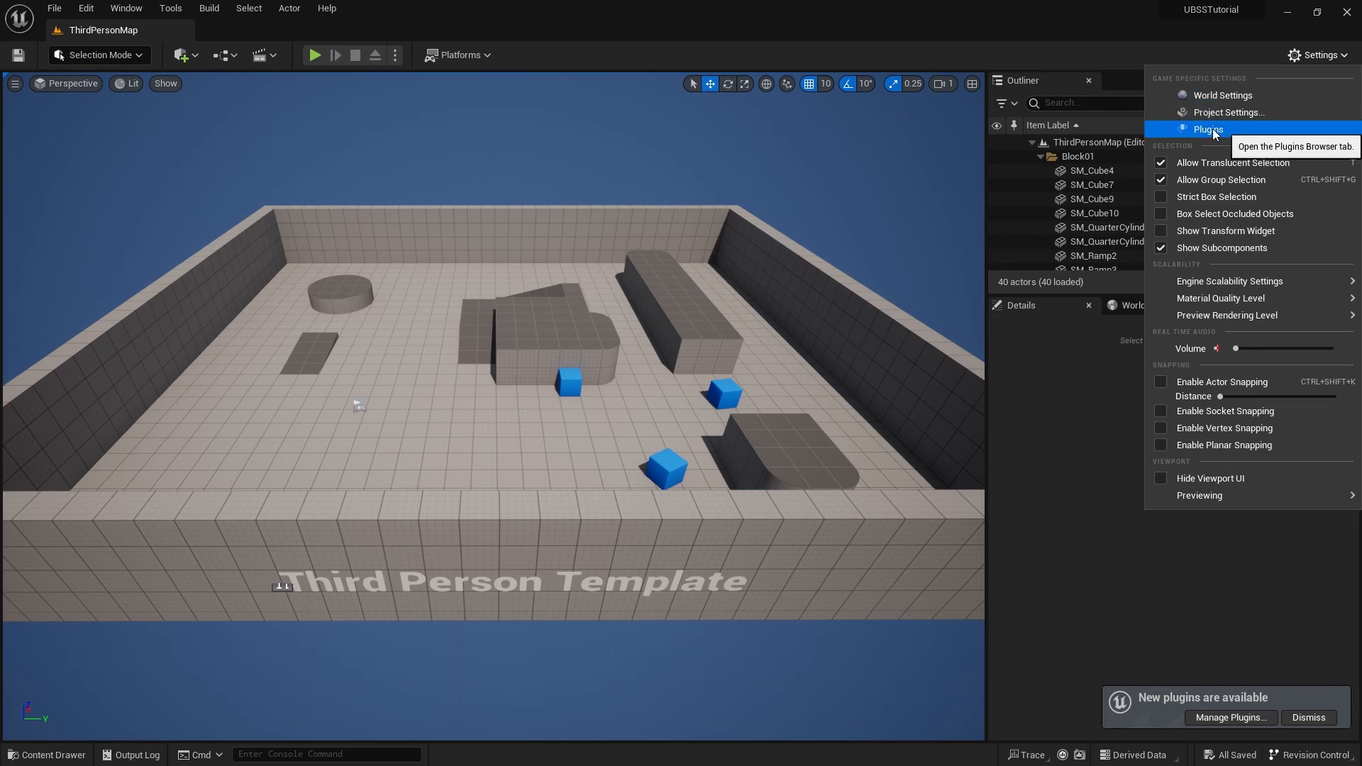
click(1209, 130)
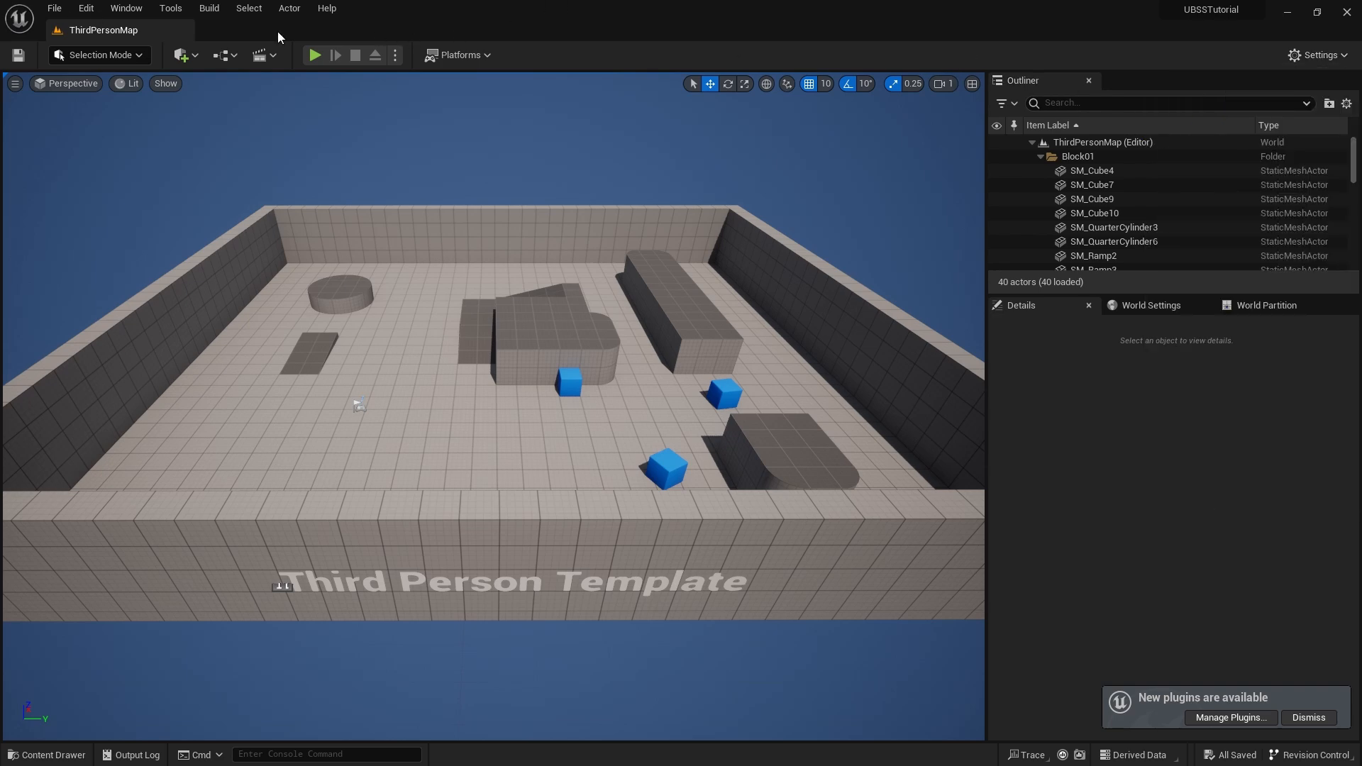
click(86, 8)
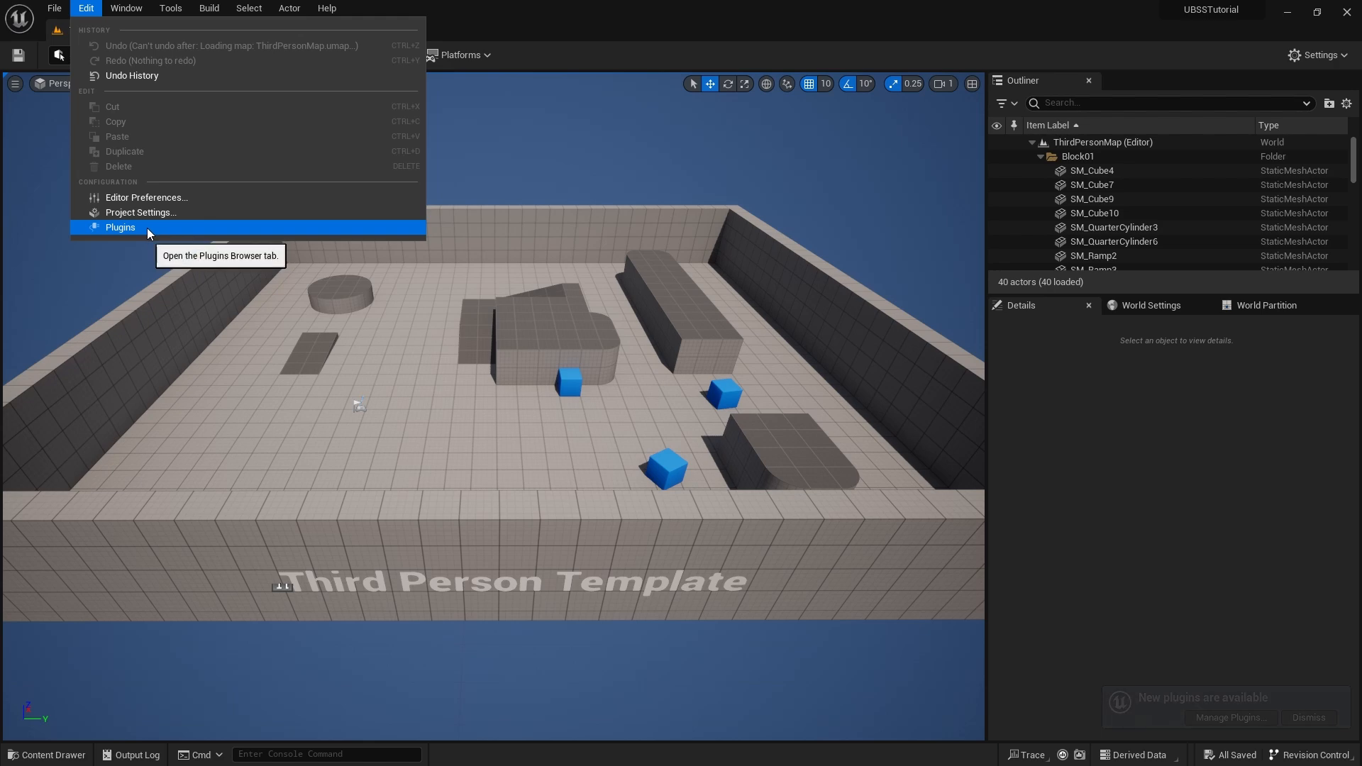
click(147, 228)
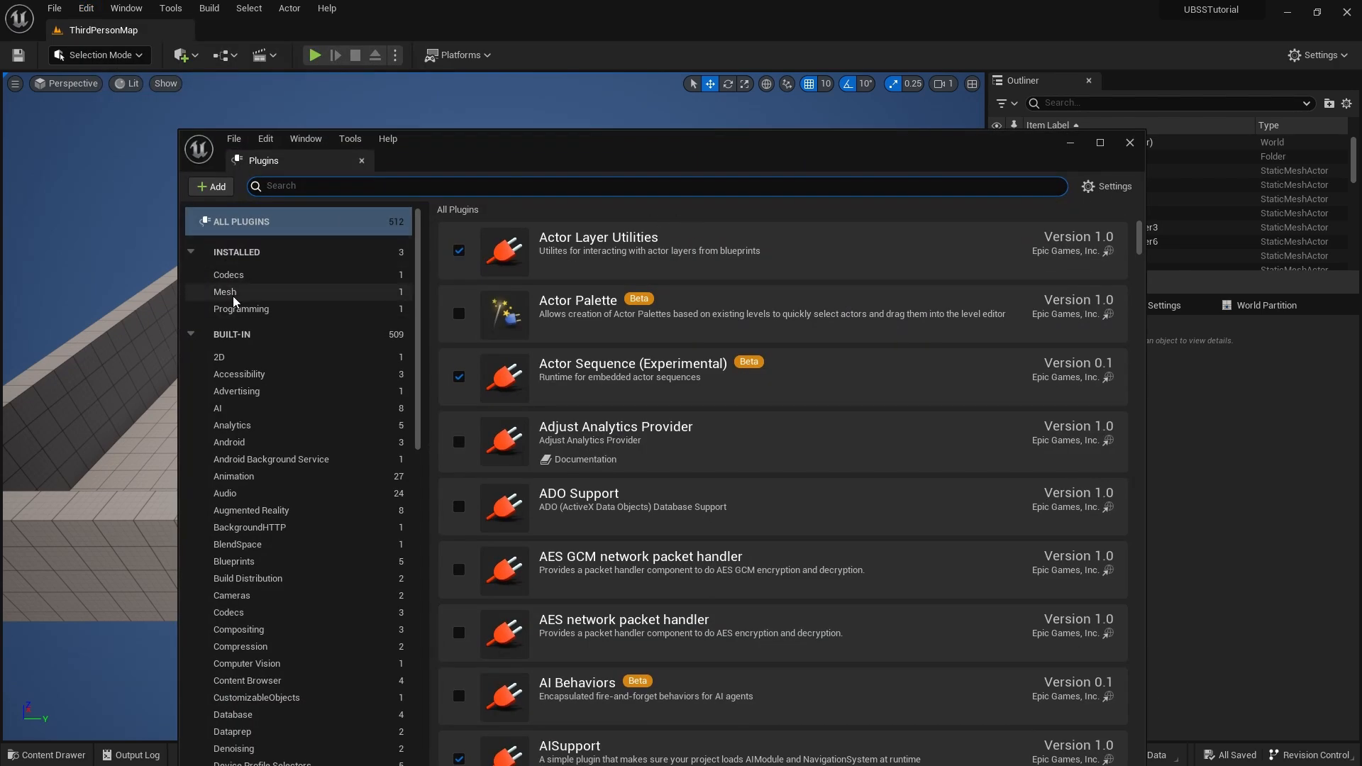
click(229, 293)
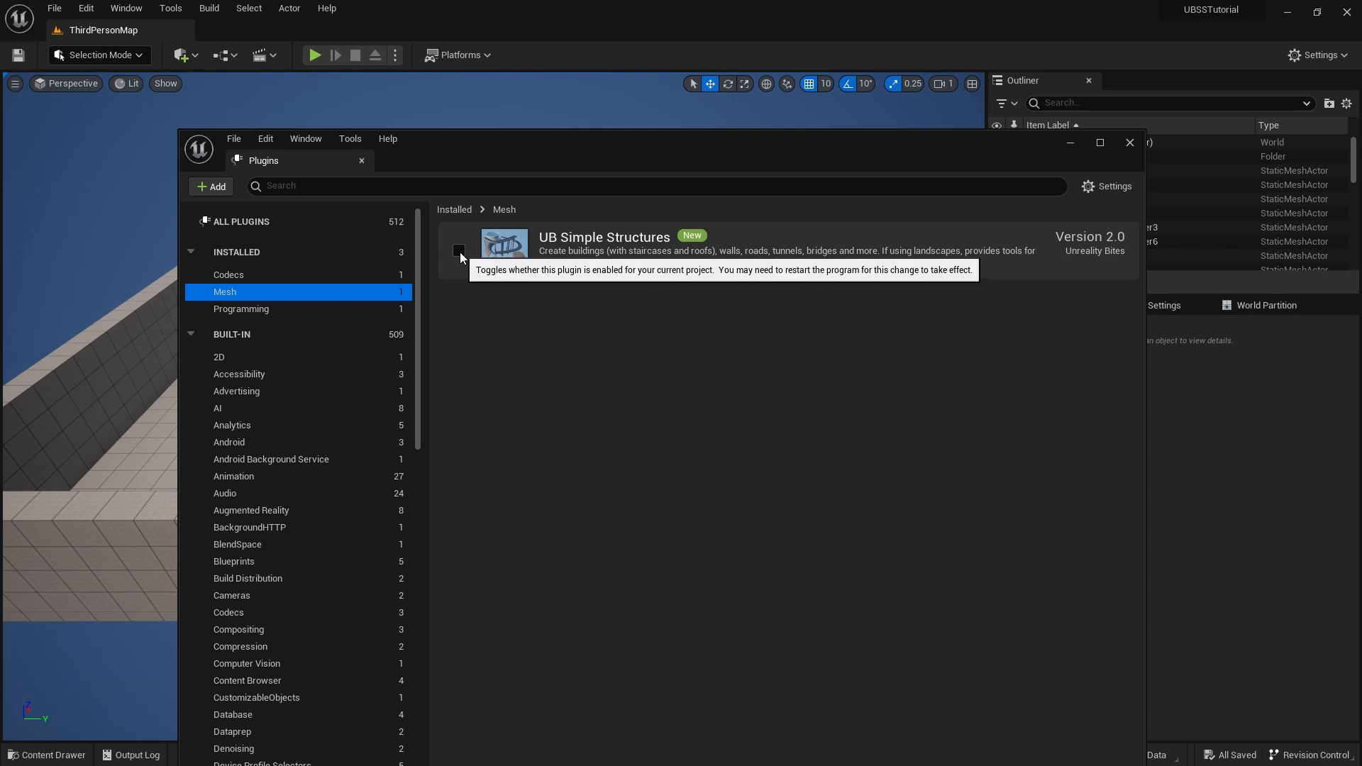
Enable the UB Simple Structures plugin, restart the editor, and close the plugin browser.
drag(636, 145, 629, 113)
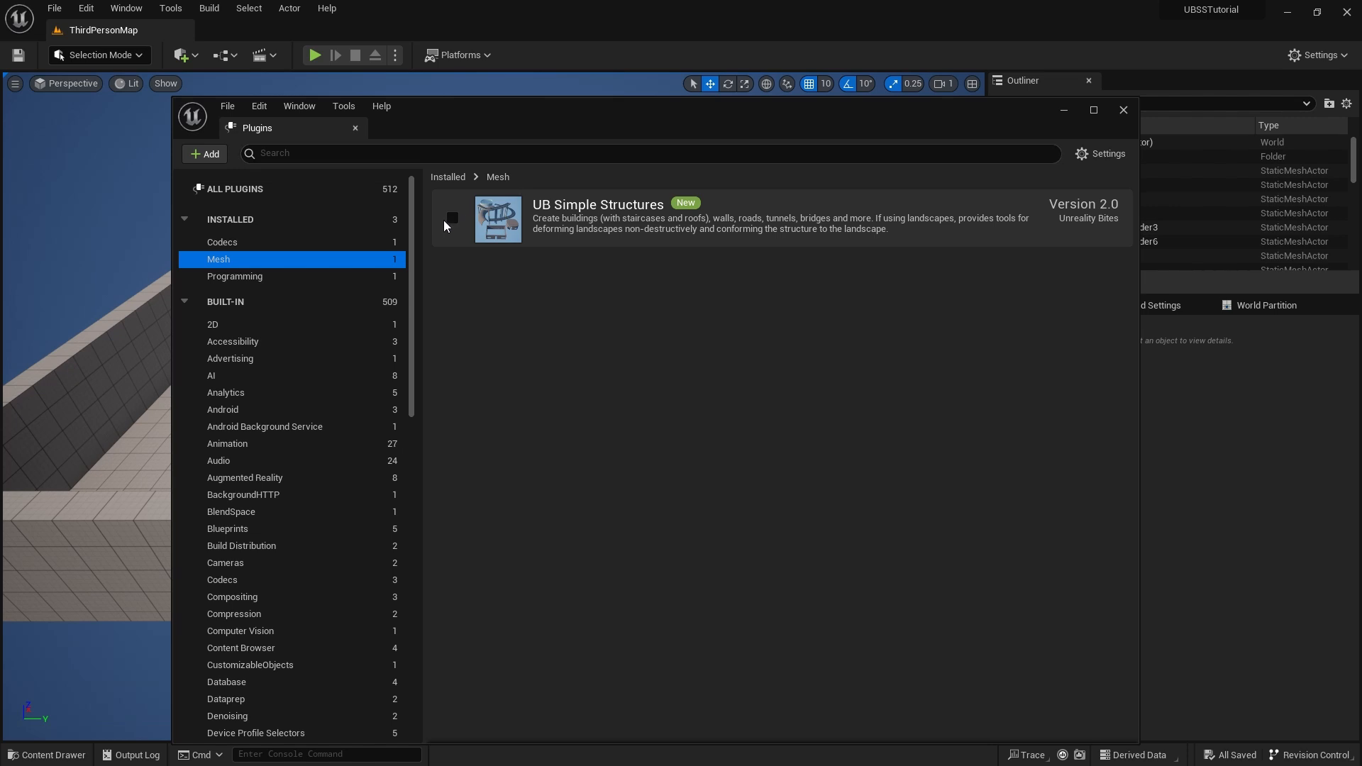
click(453, 217)
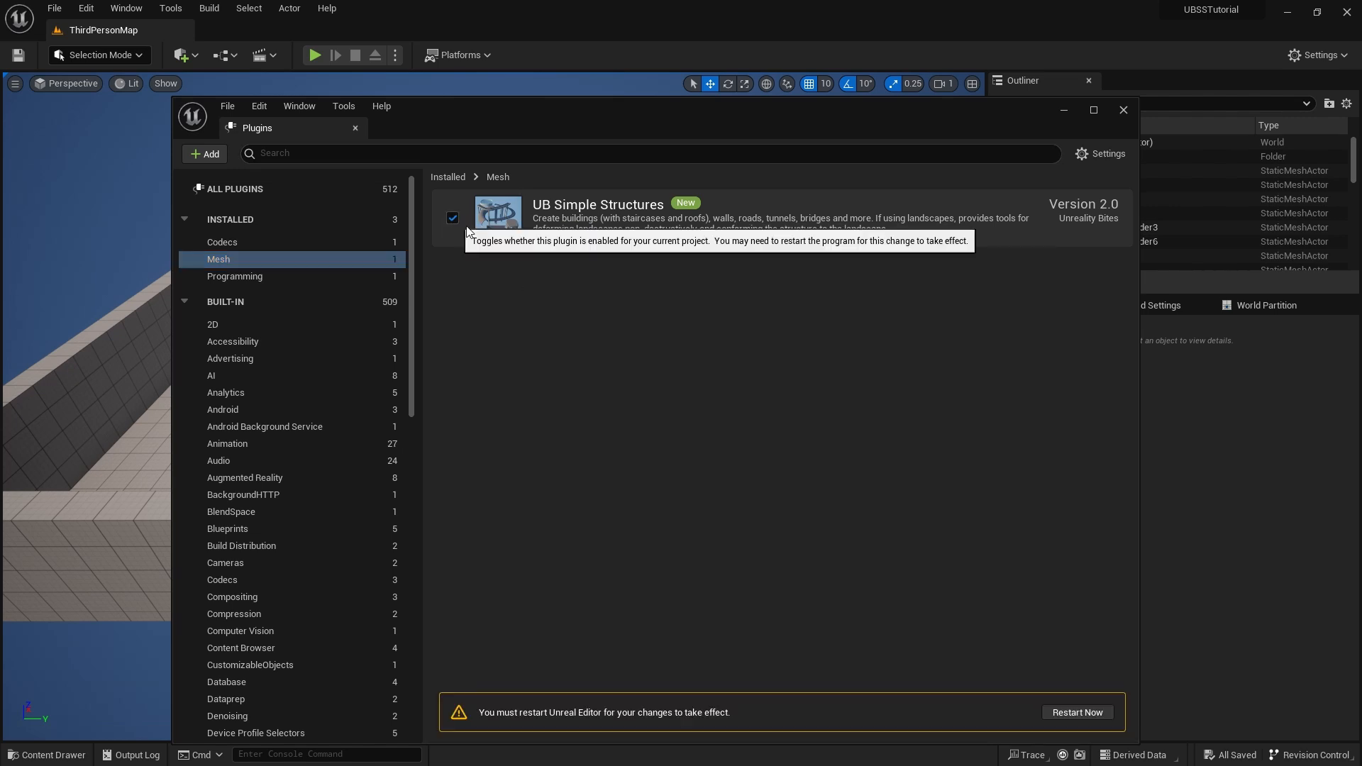
click(1075, 712)
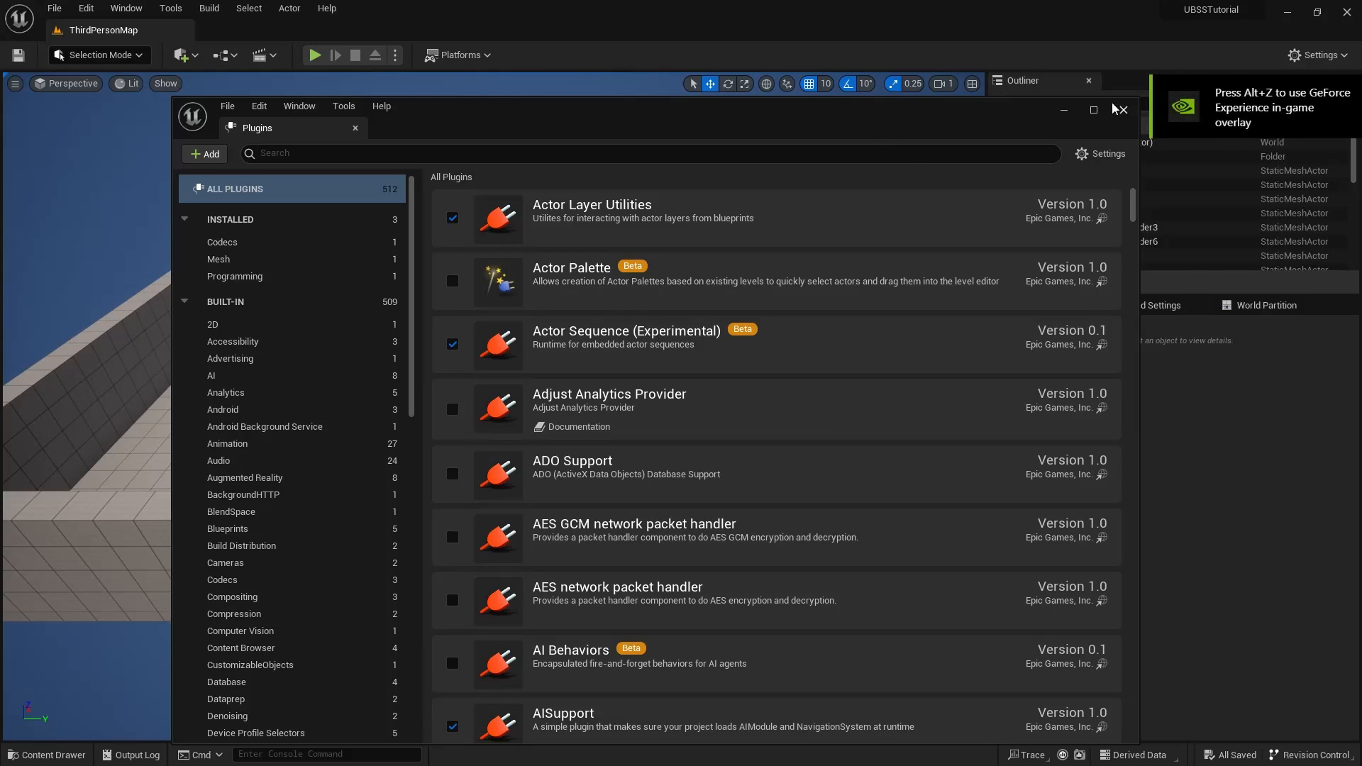
click(1125, 110)
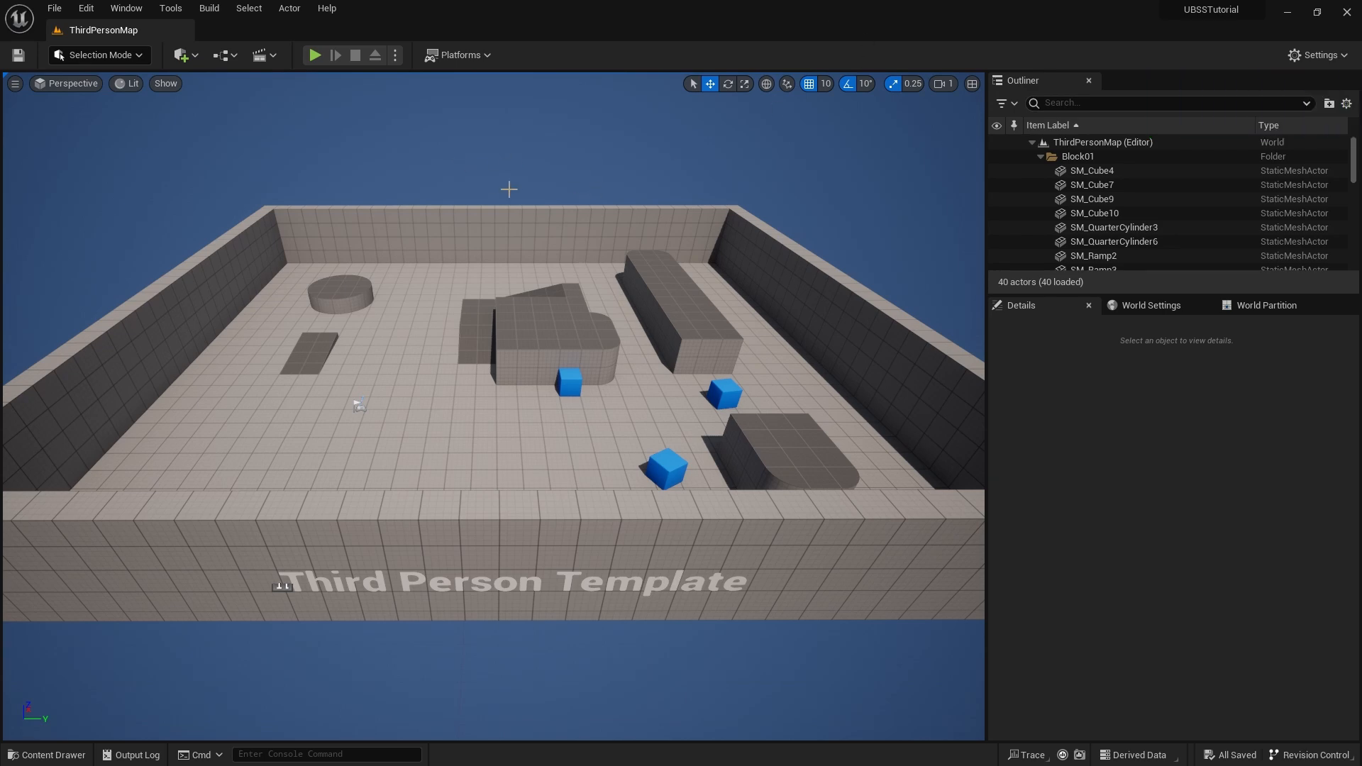
Enlarge the Content Drawer, locate UB Simple Structures Content under Engine/Plugins, and check the visibility options for engine and plugin content.
key(ctrl+space)
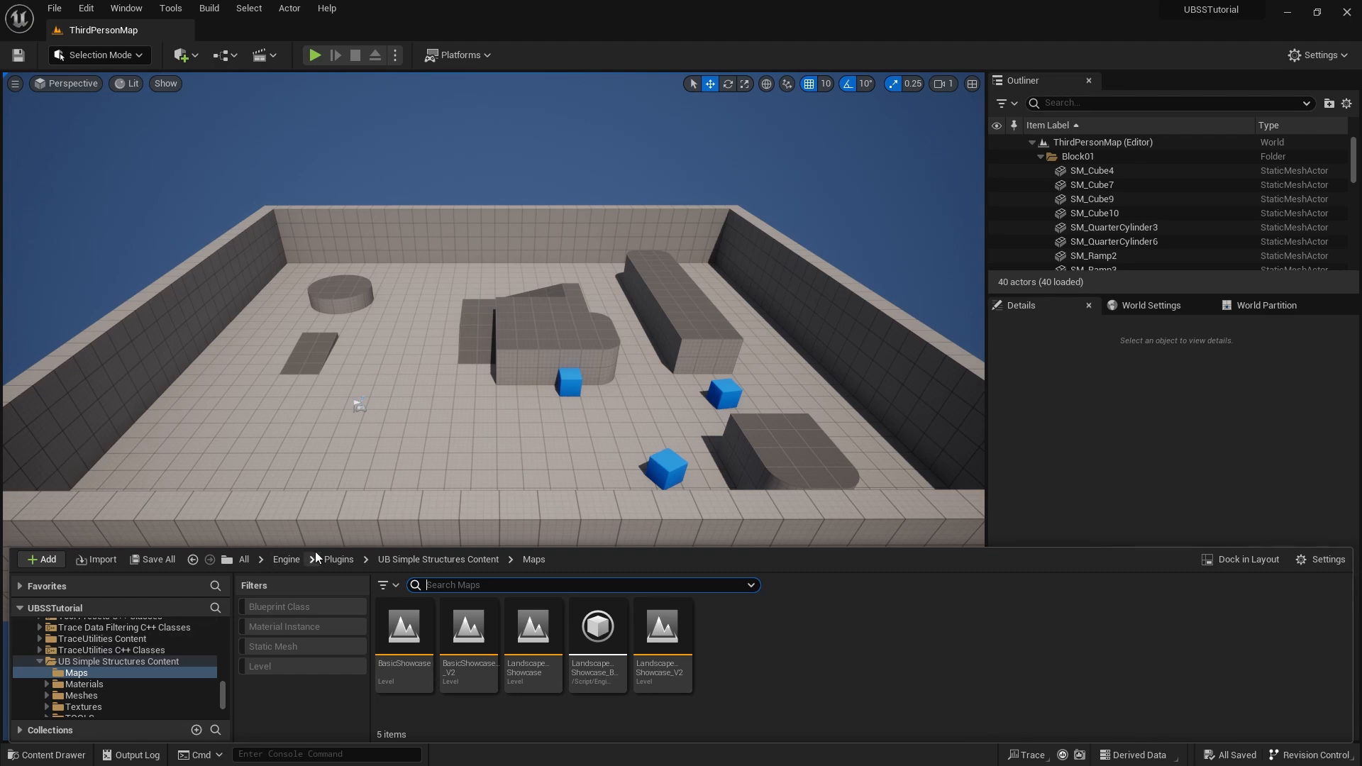
drag(328, 547, 334, 352)
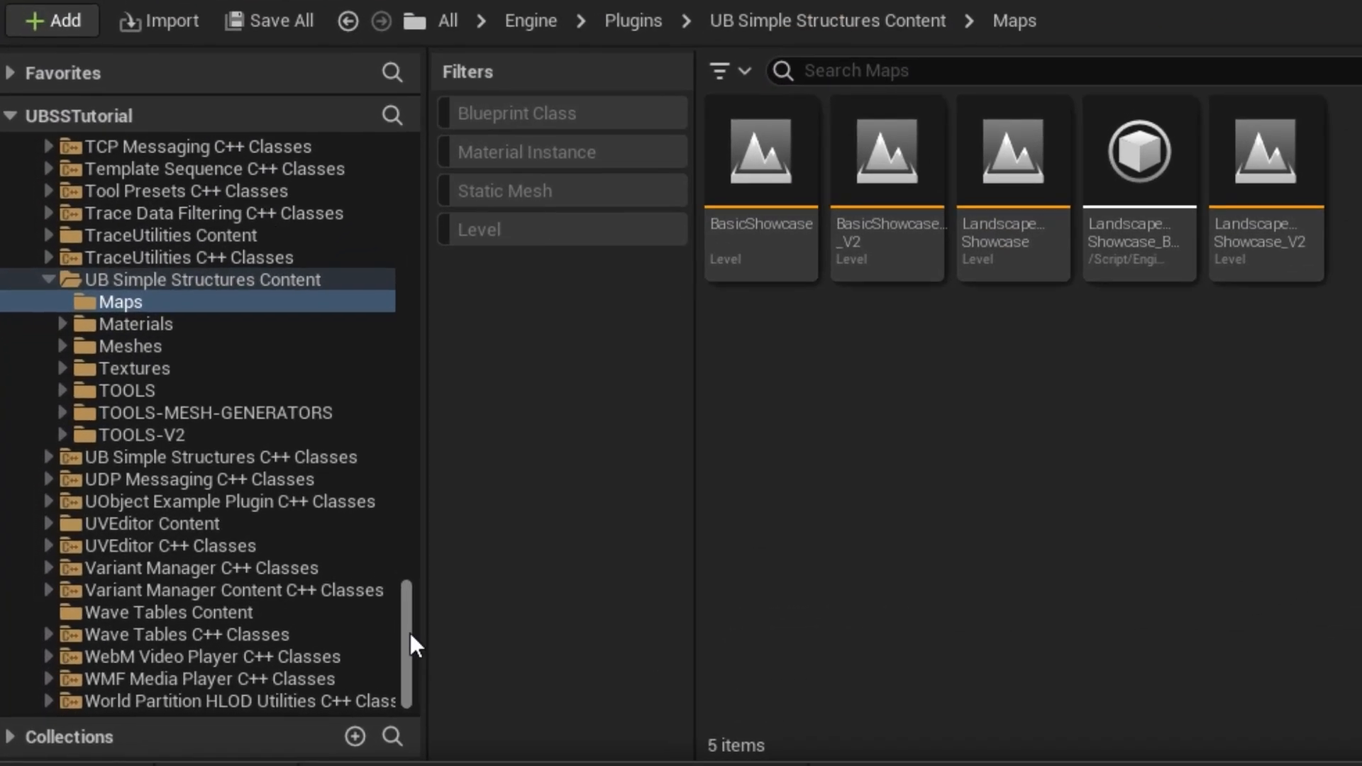
scroll(223, 678, up, 15)
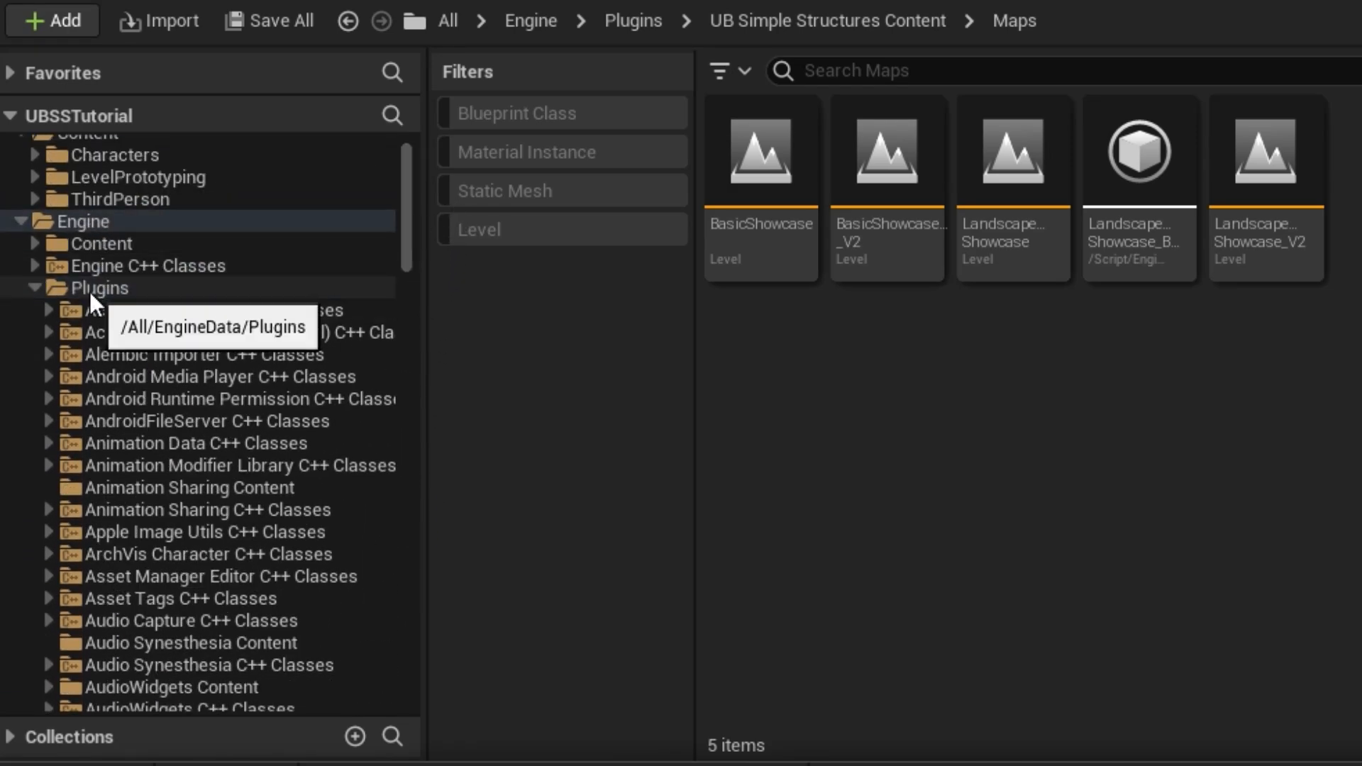
drag(408, 188, 440, 602)
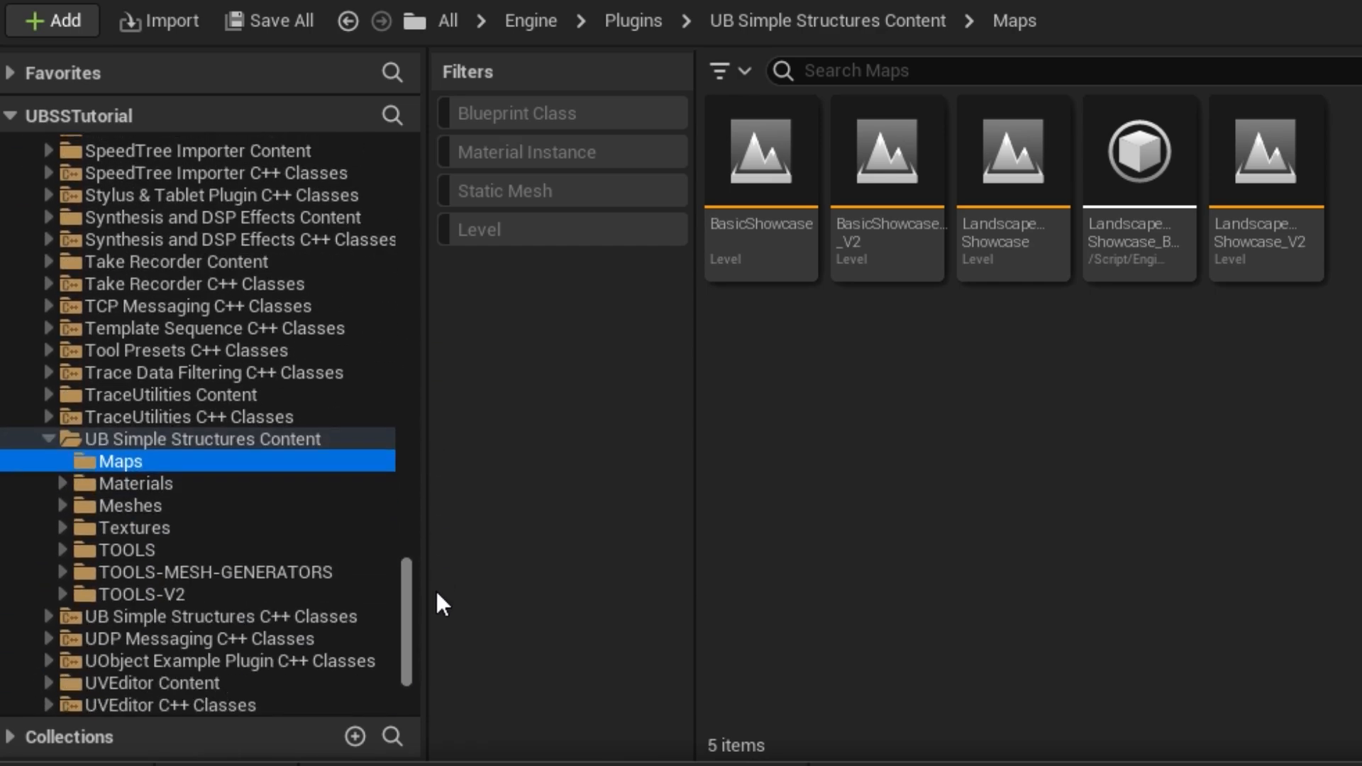
scroll(170, 454, down, 1)
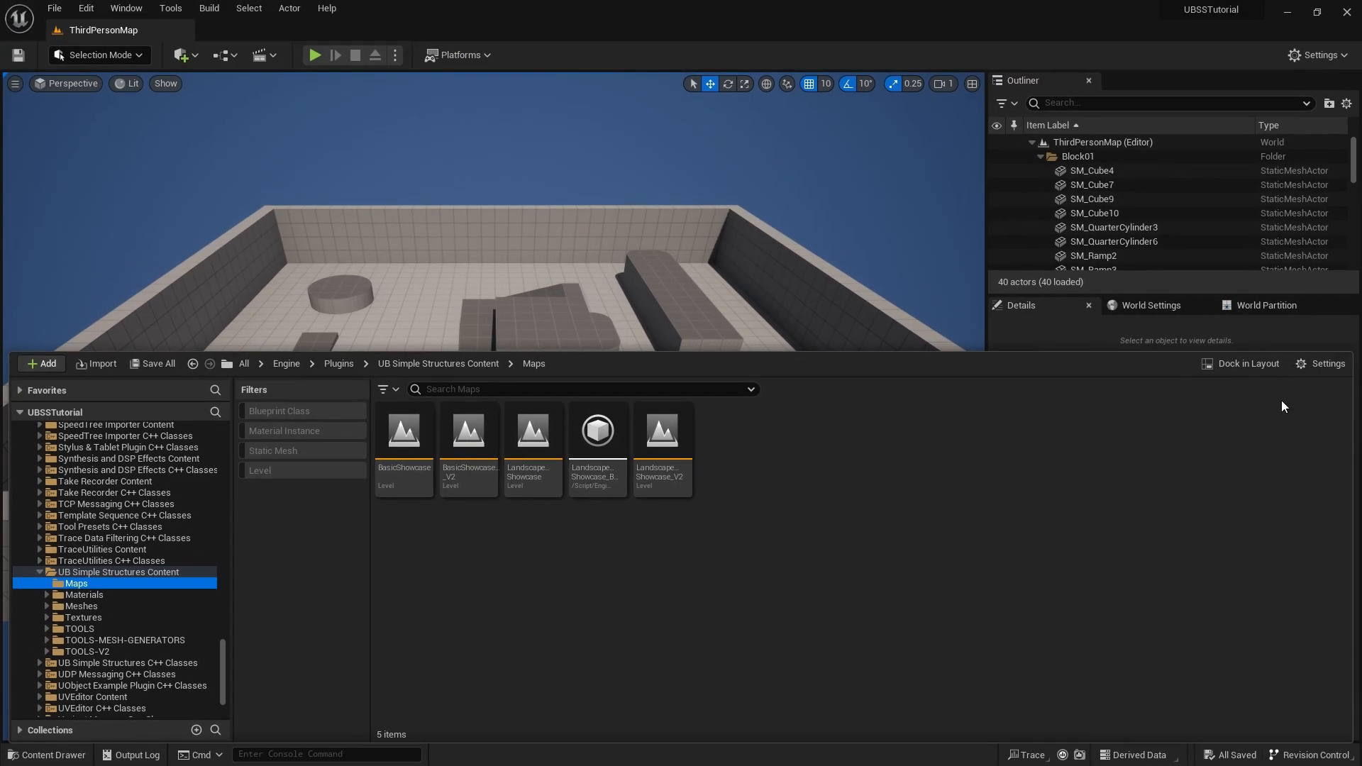
click(1320, 363)
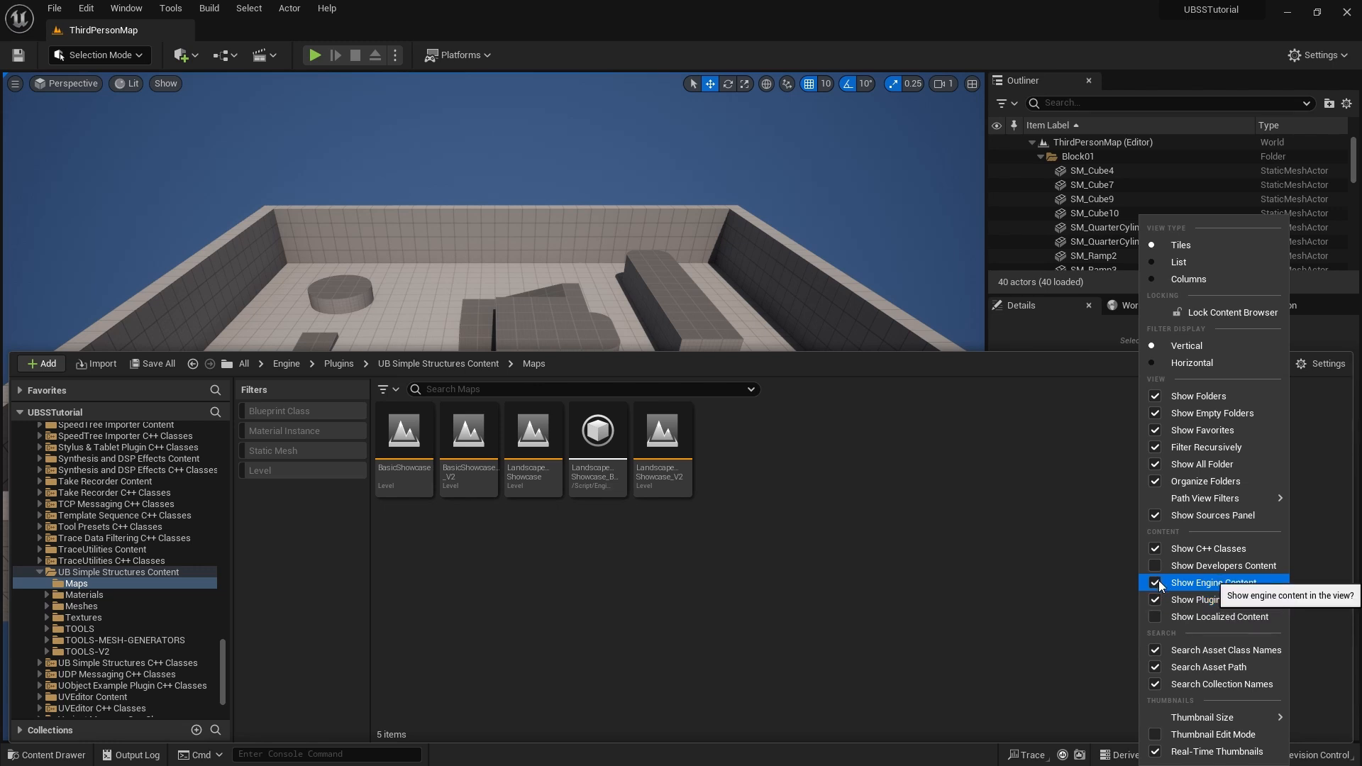
click(882, 375)
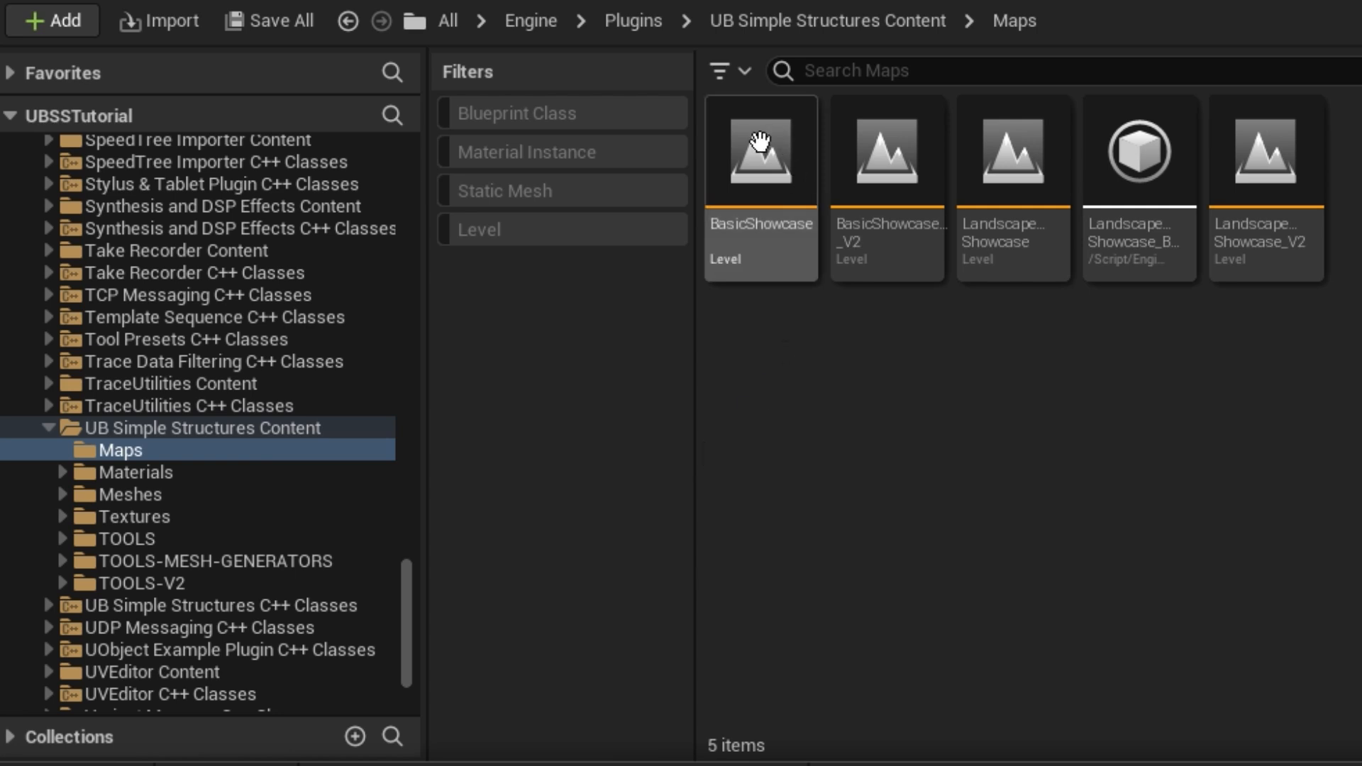
Open the BasicShowcase_V2 level from the plugin's Maps folder.
mouse_move(764, 138)
mouse_move(1042, 166)
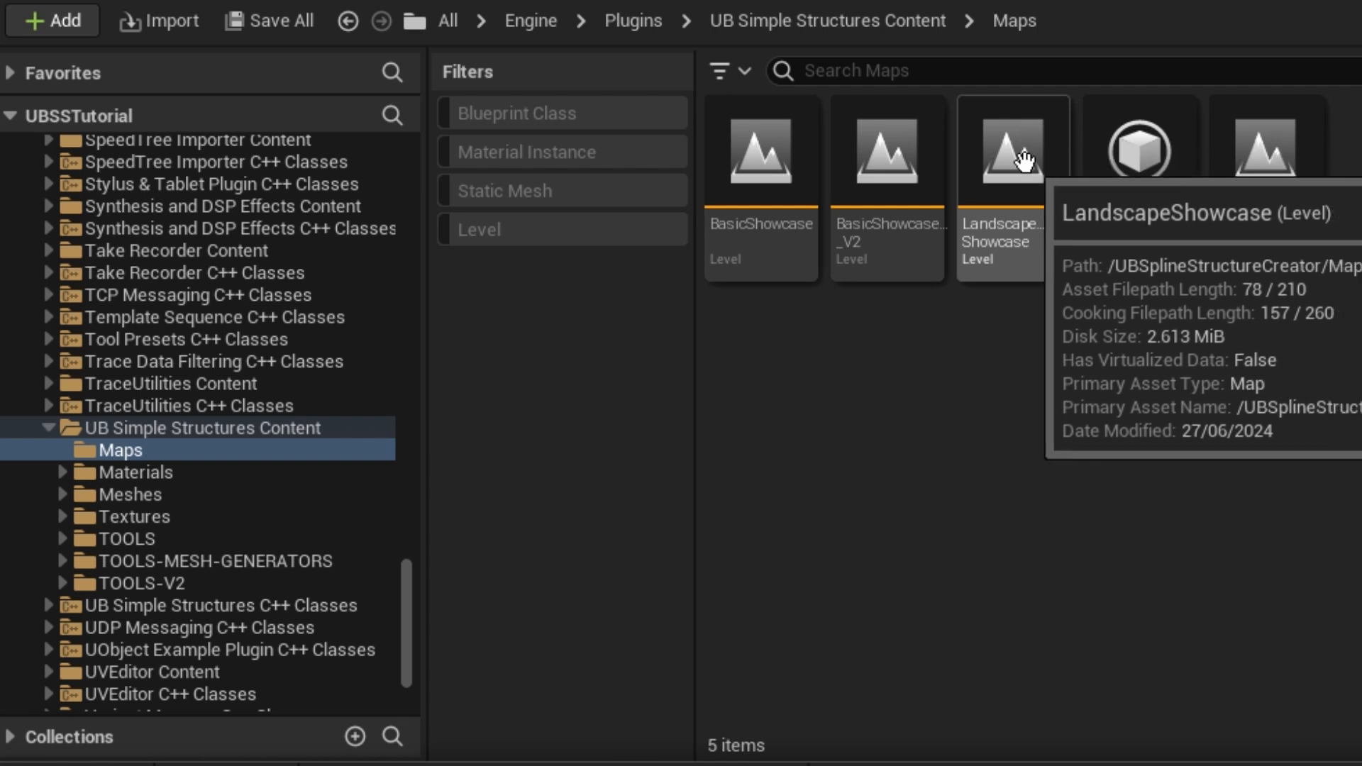
mouse_move(895, 151)
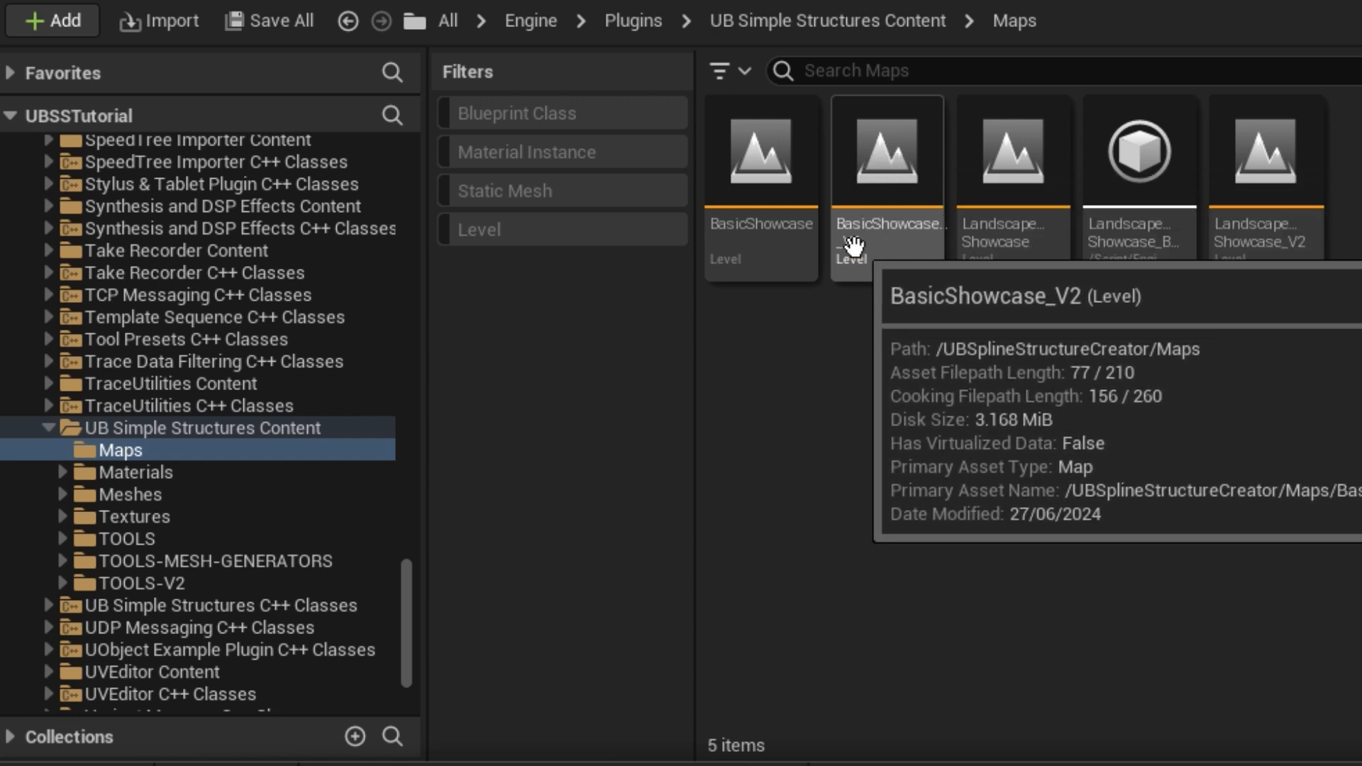
mouse_move(1282, 156)
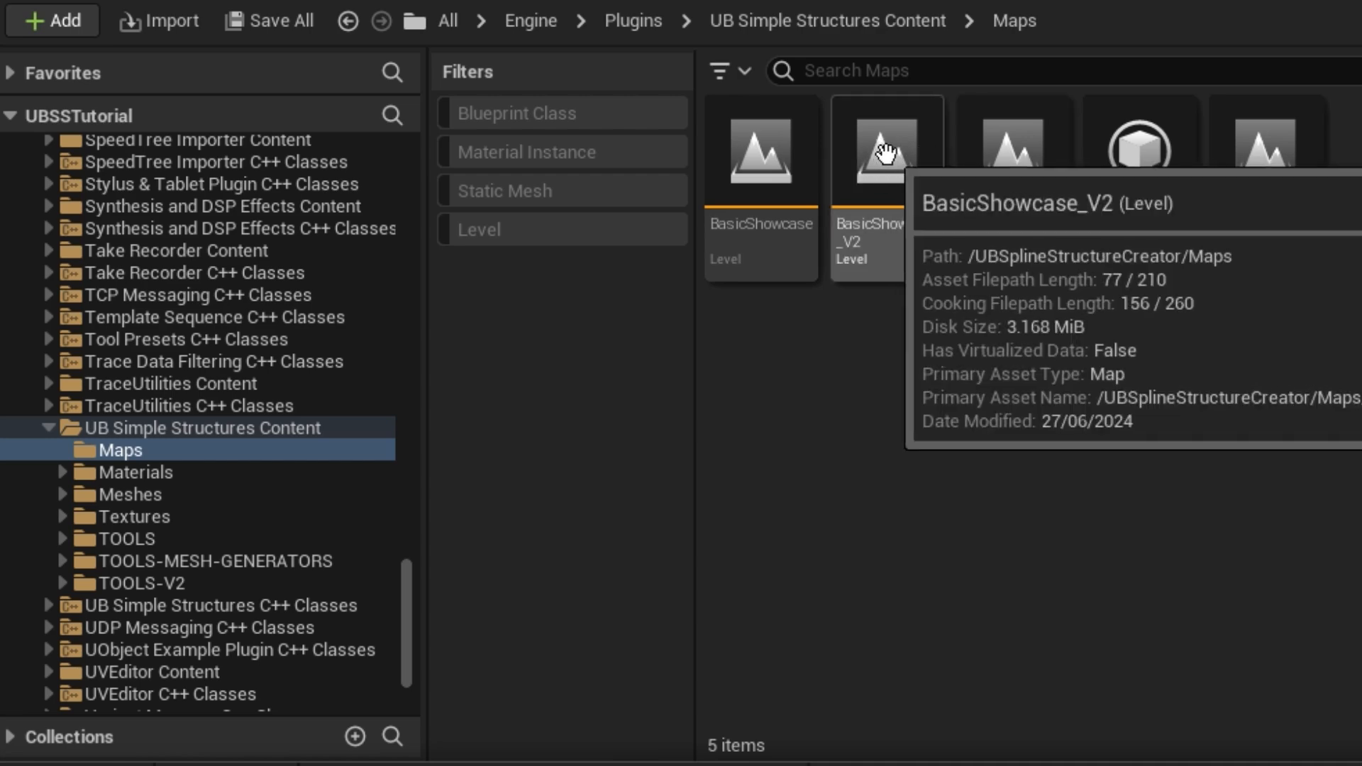
double_click(890, 167)
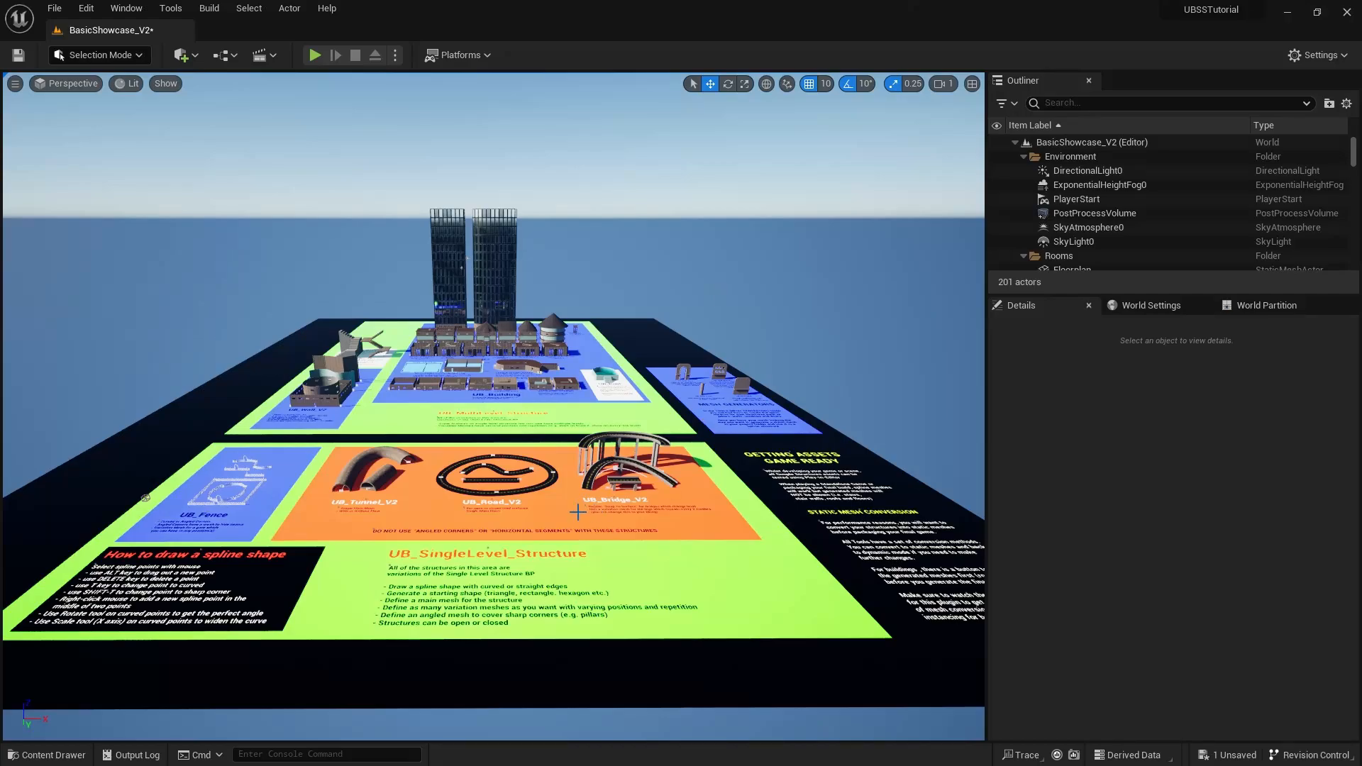
Examine the example structures in the basic showcase, from tunnels, roads and bridges to walls, buildings, staircases, roofs and skyscrapers.
right_drag(578, 512, 571, 560)
key(e)
scroll(578, 512, up, 3)
key(w)
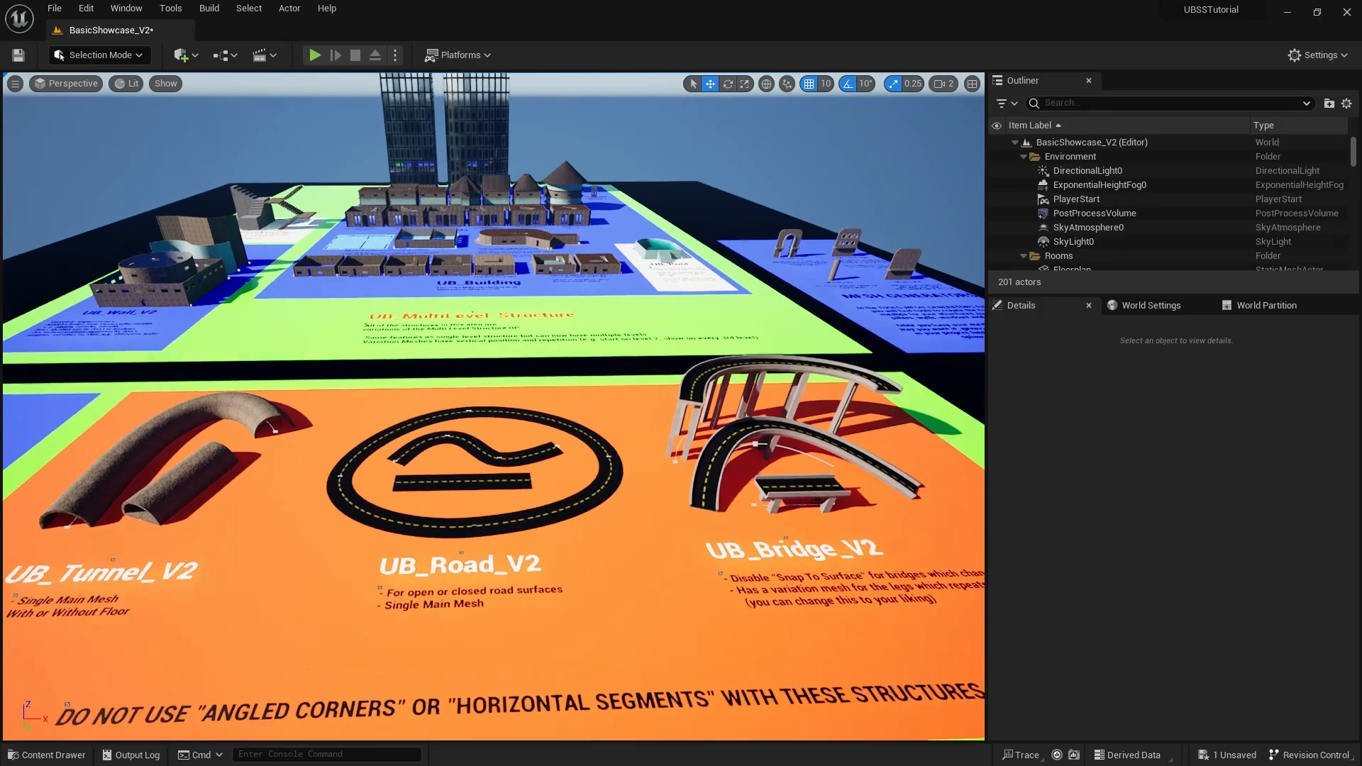
key(w)
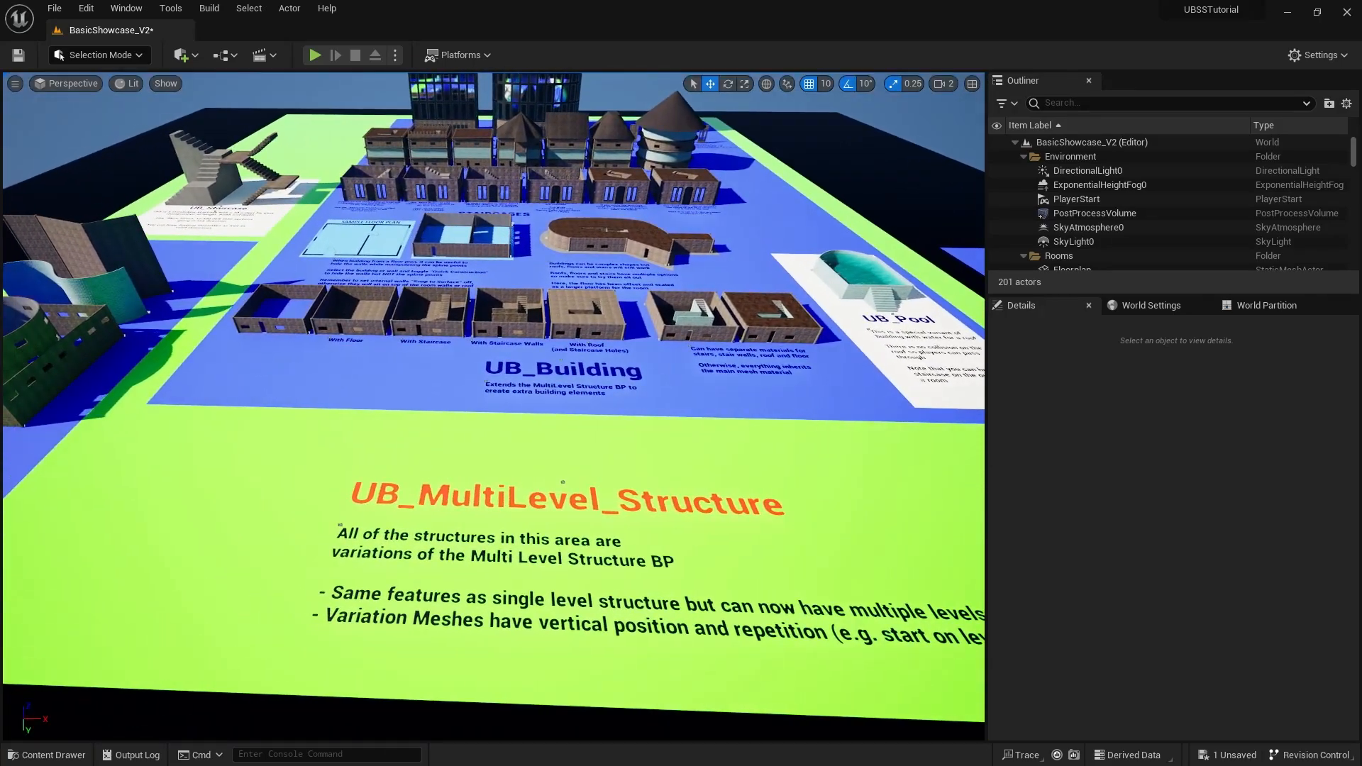
key(a)
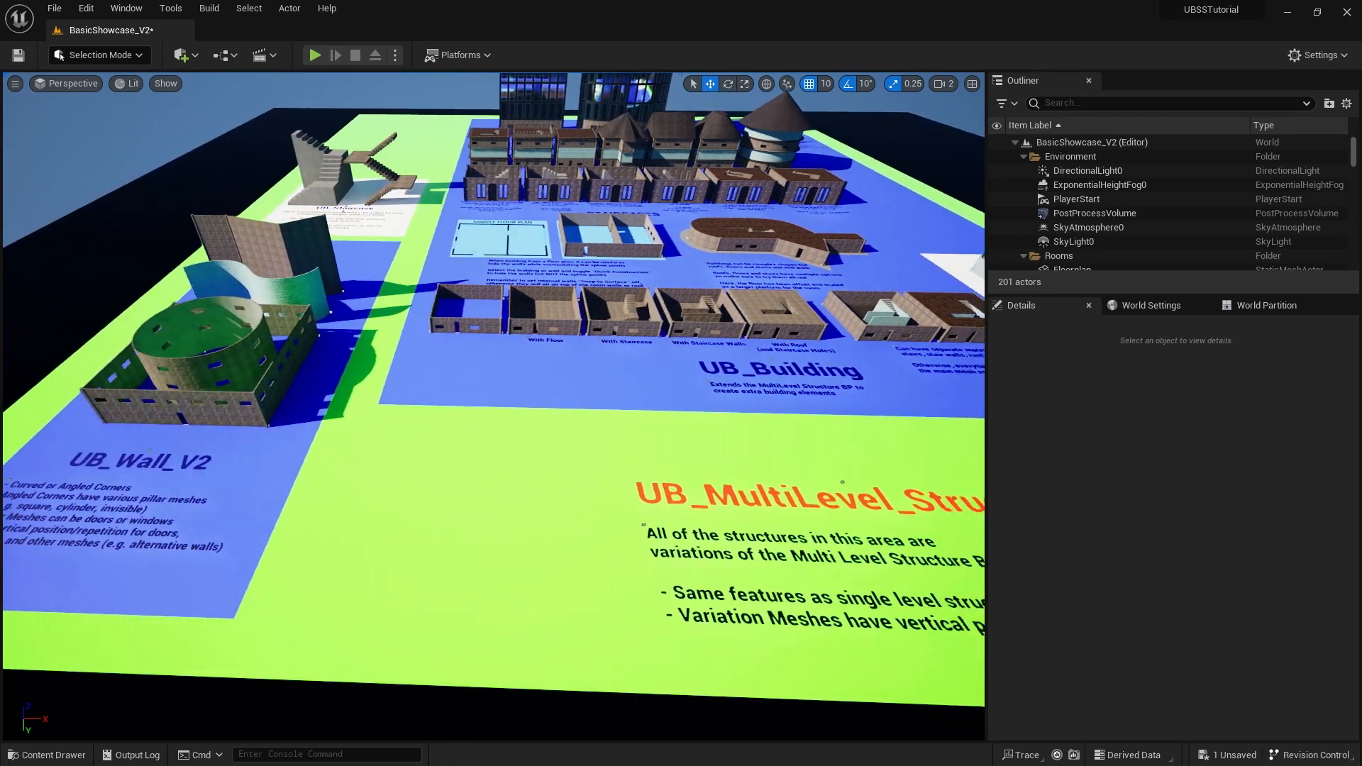
key(d)
key(w)
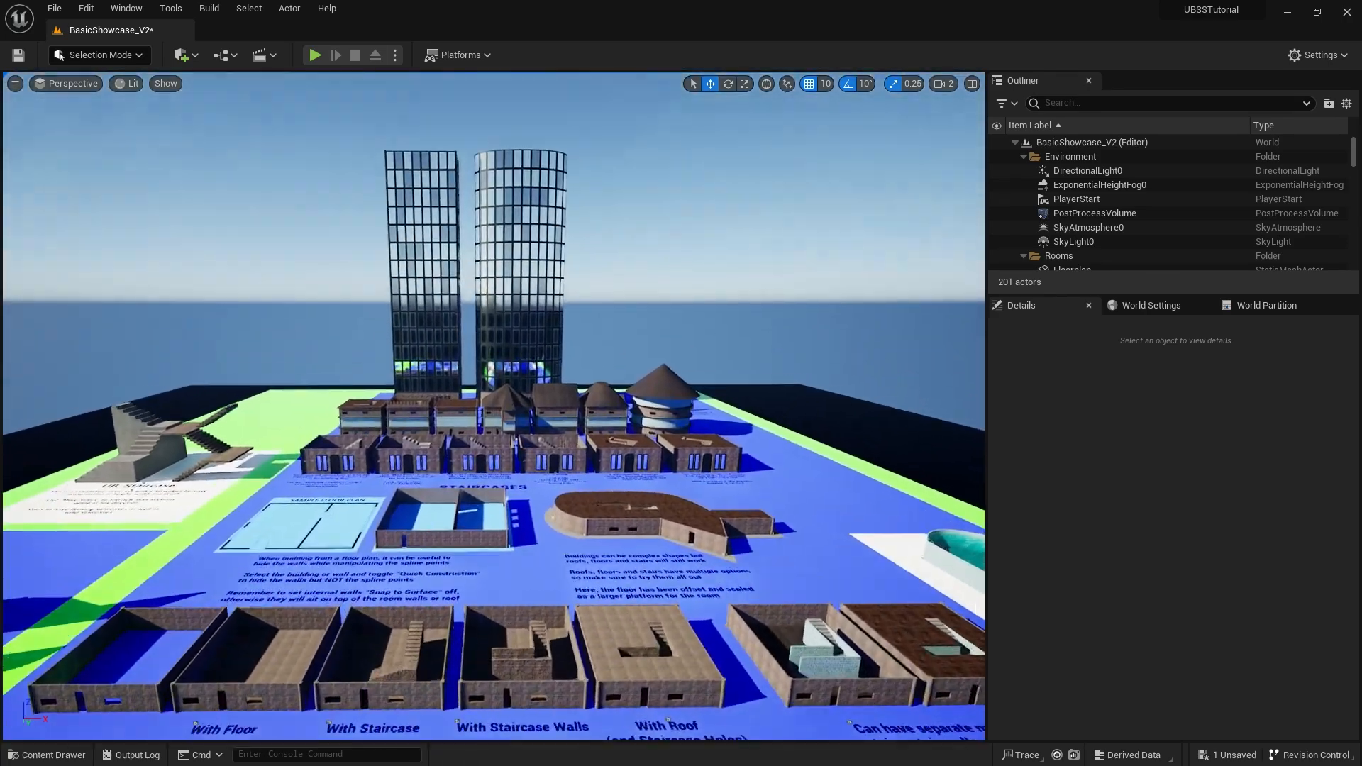
key(w)
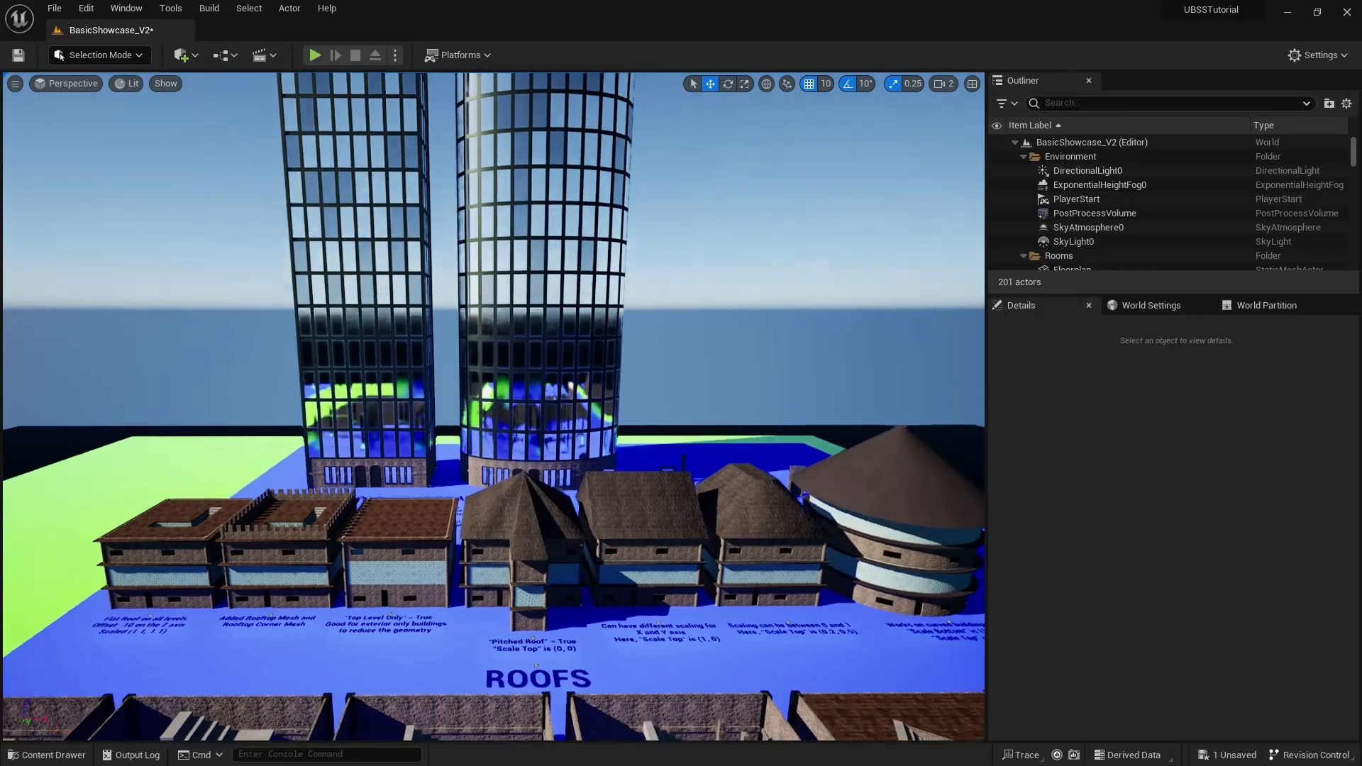
key(w)
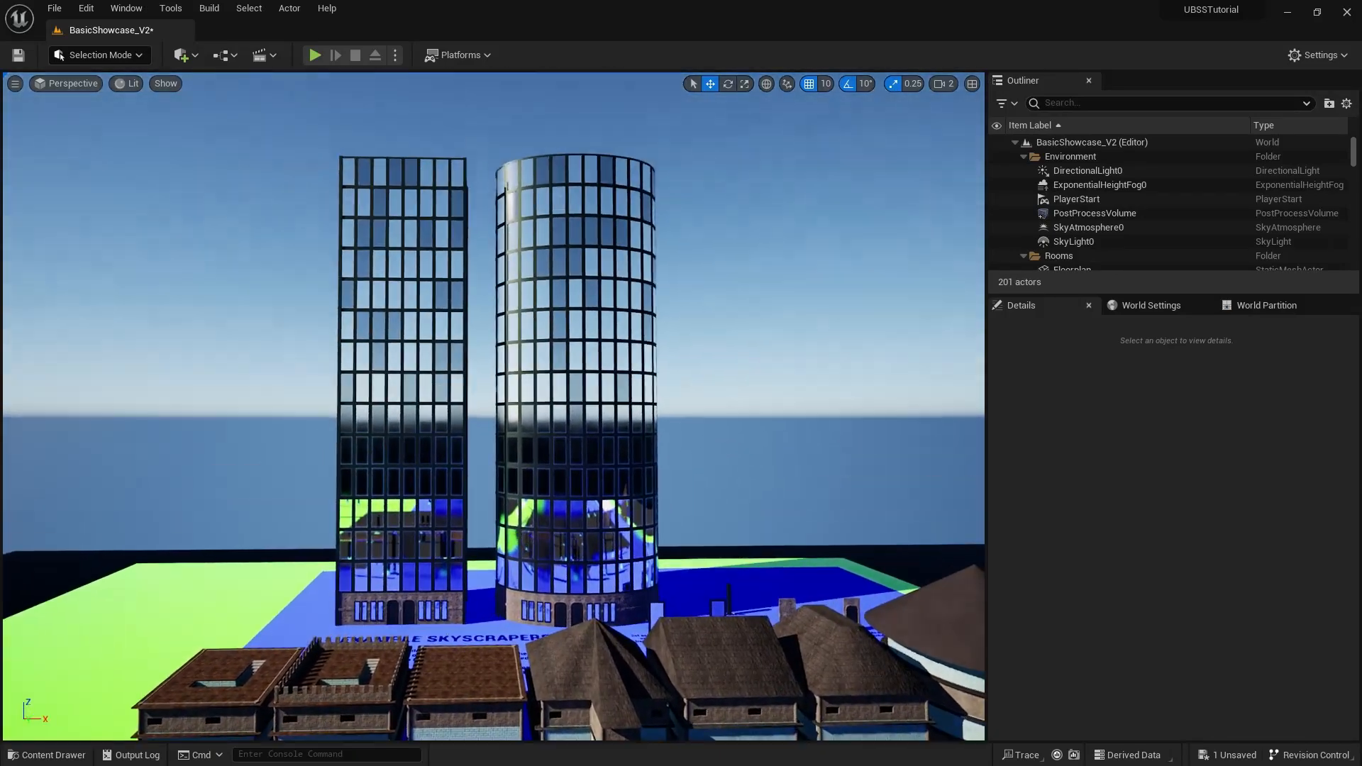
right_drag(494, 406, 494, 378)
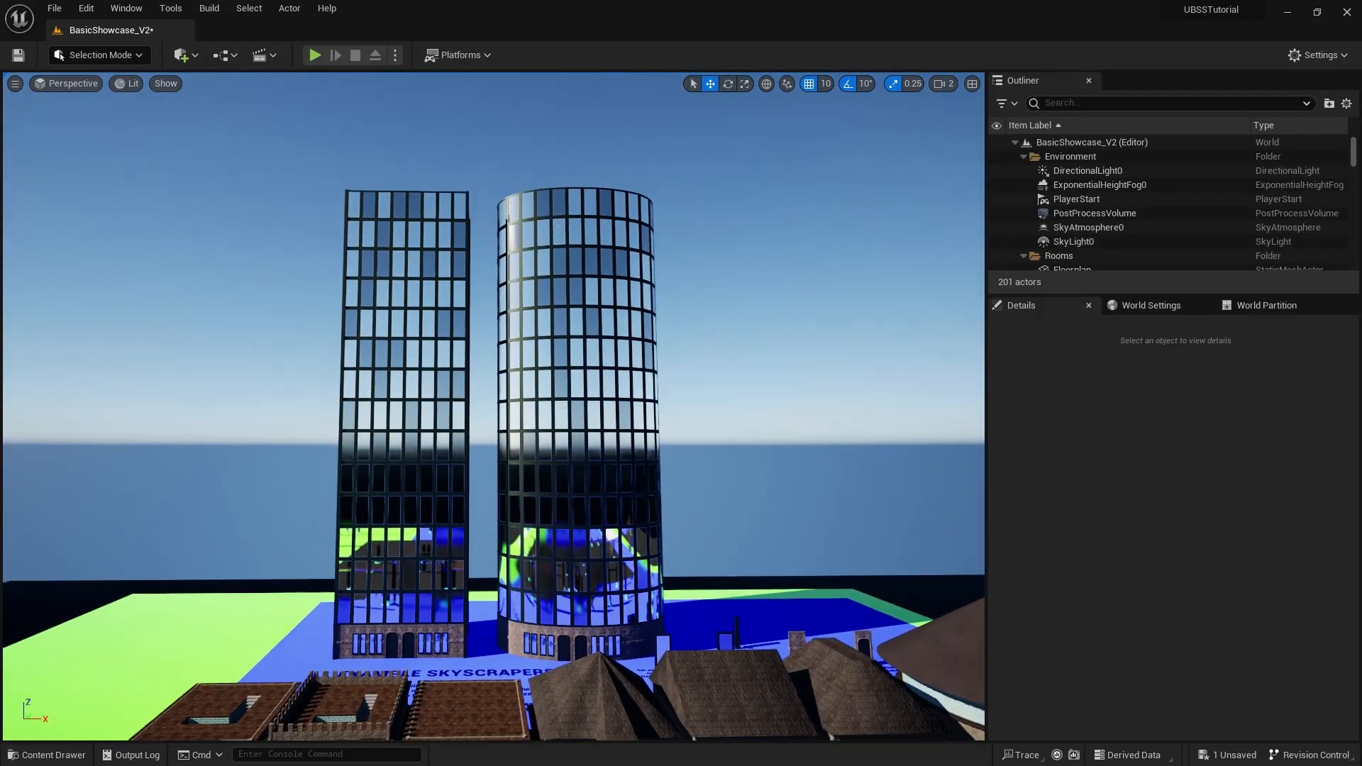
key(s)
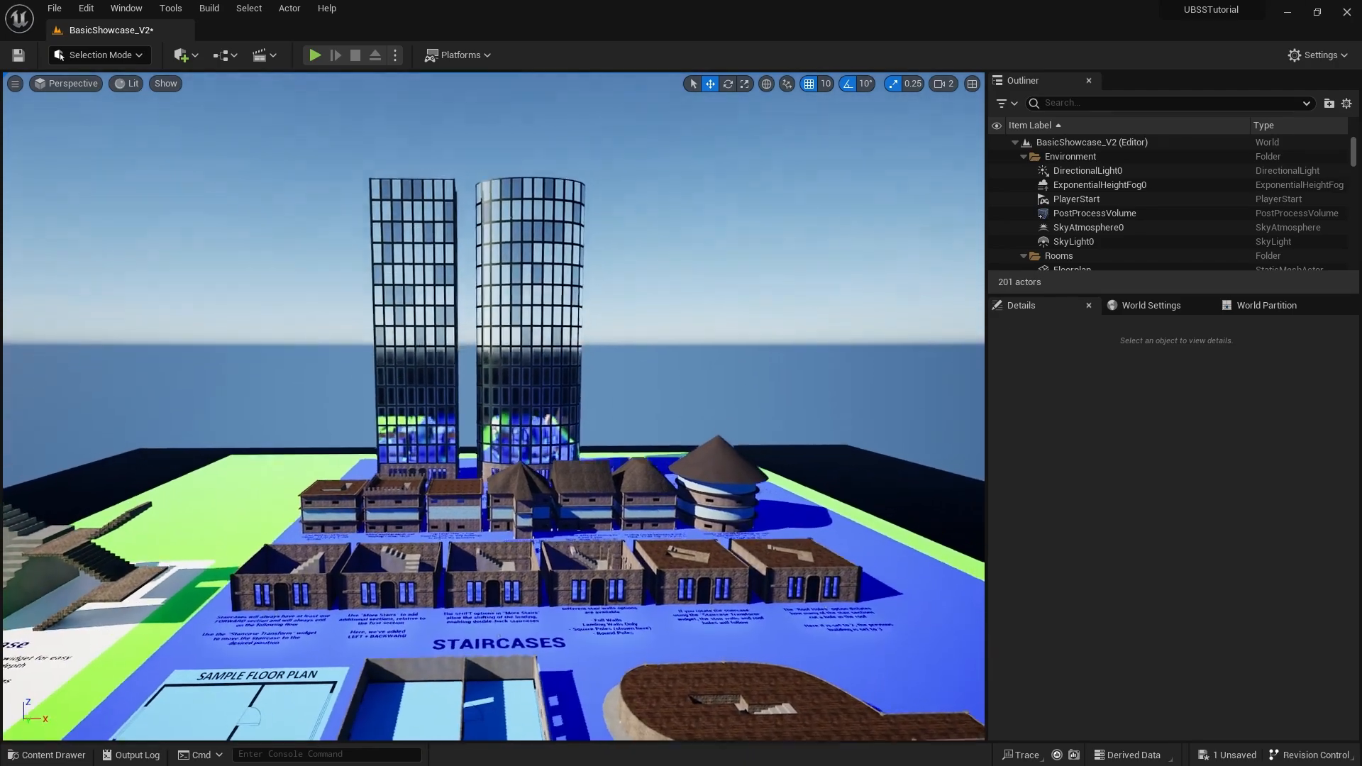
key(s)
key(s)
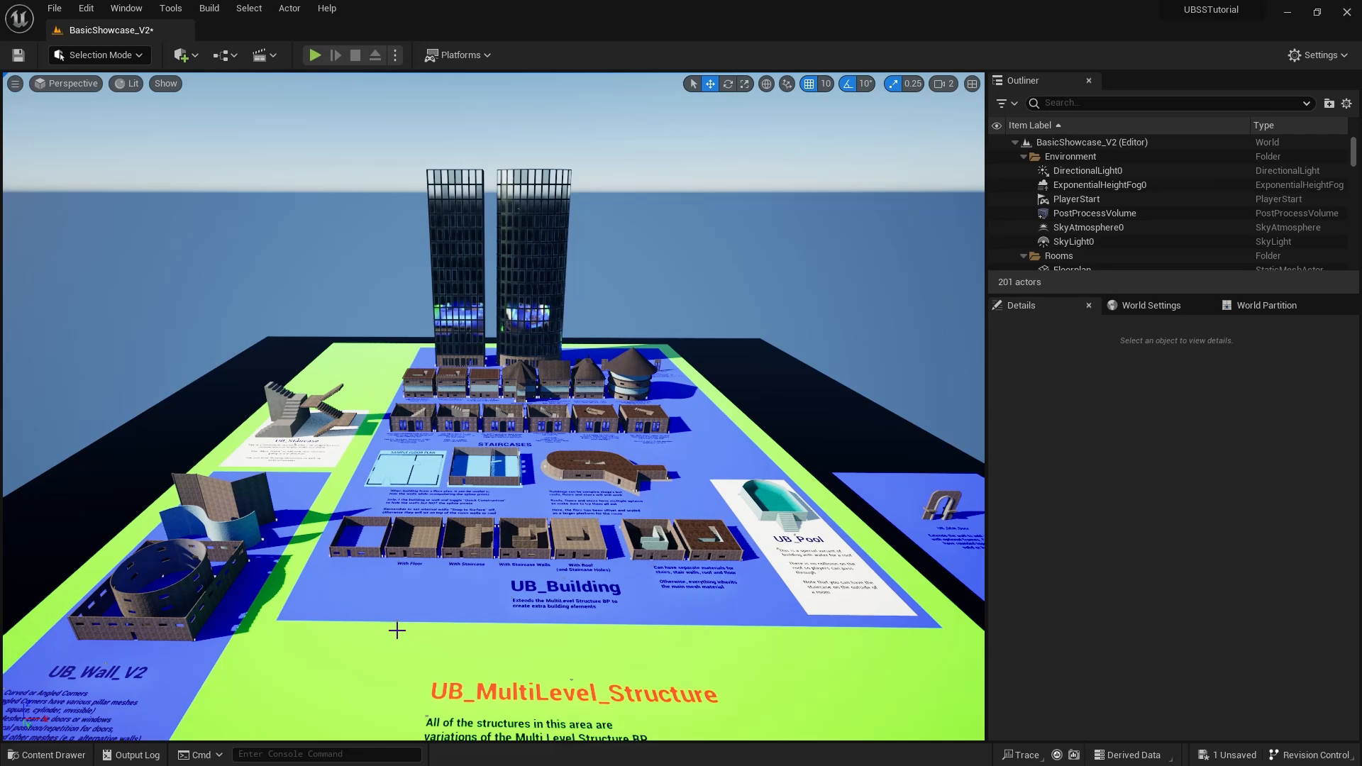
Open the LandscapeShowcase_V2 level from the plugin's Maps folder.
key(ctrl+space)
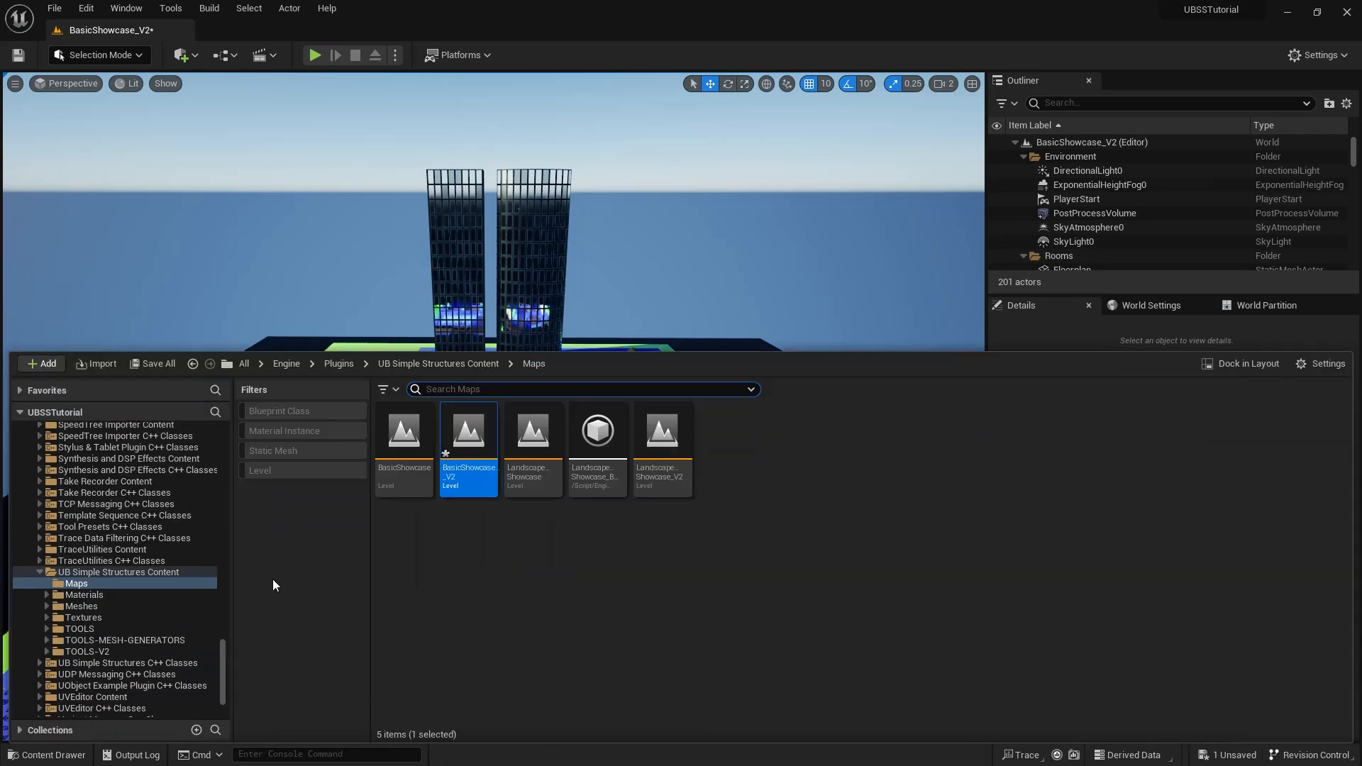
double_click(660, 429)
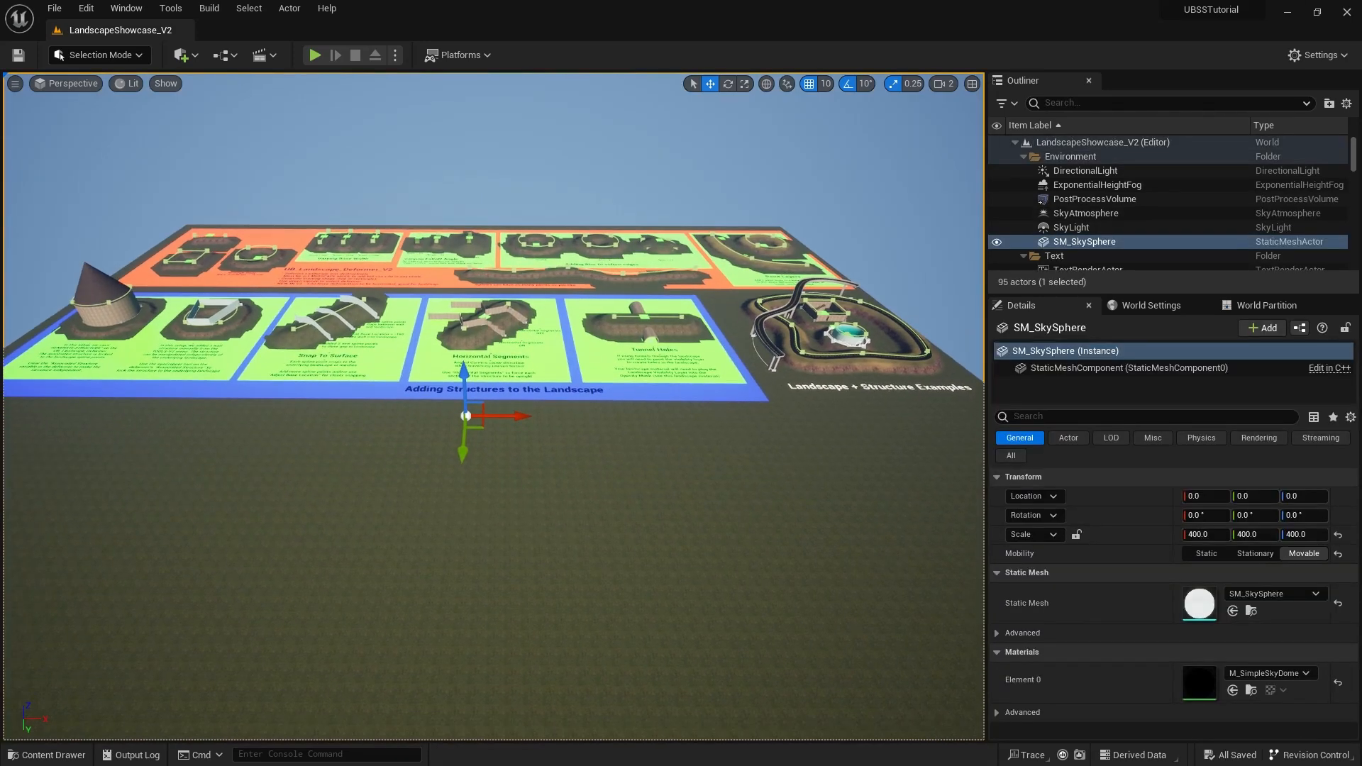
Examine the landscape showcase's deformer examples and its structures placed on the landscape, including surface snapping, horizontal segments and tunnel holes.
key(e)
scroll(494, 406, up, 1)
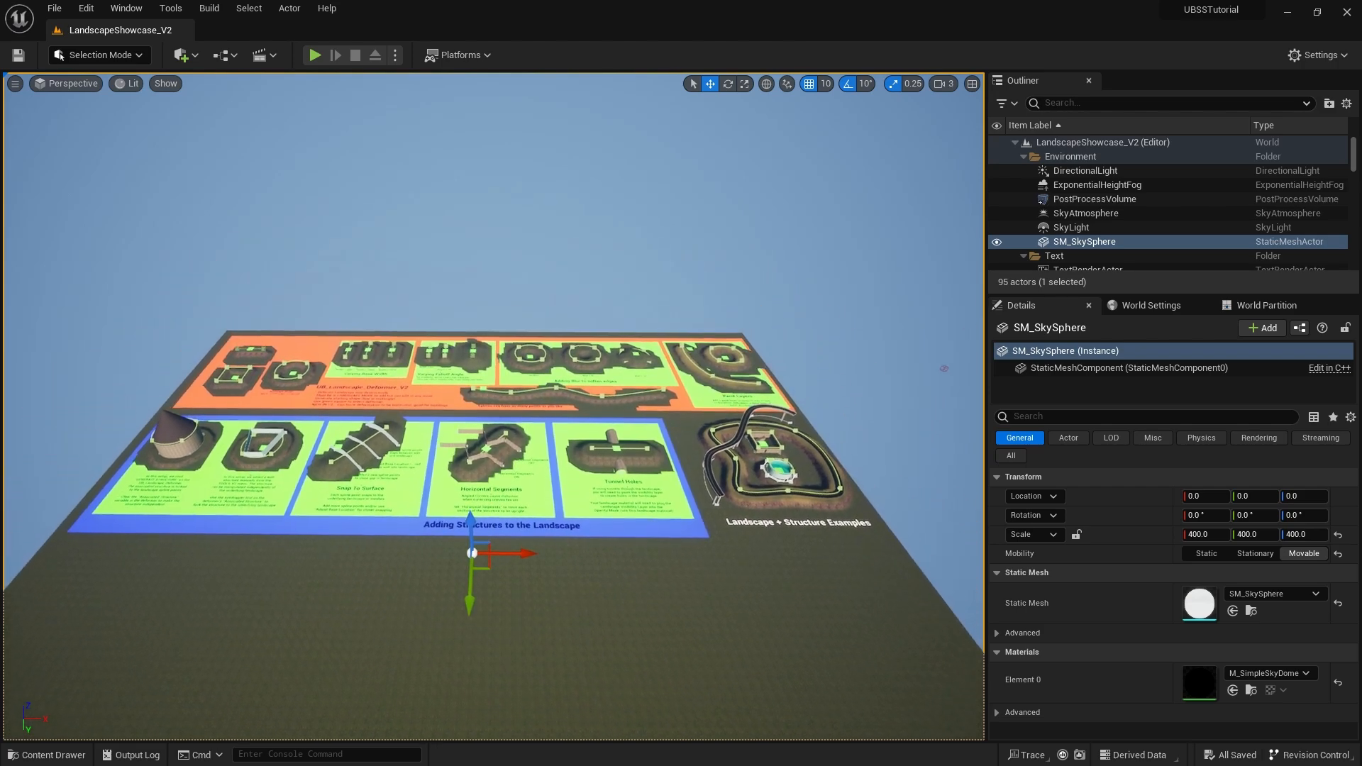
key(w)
right_drag(494, 406, 530, 434)
key(a)
key(w)
key(a)
key(a)
key(a)
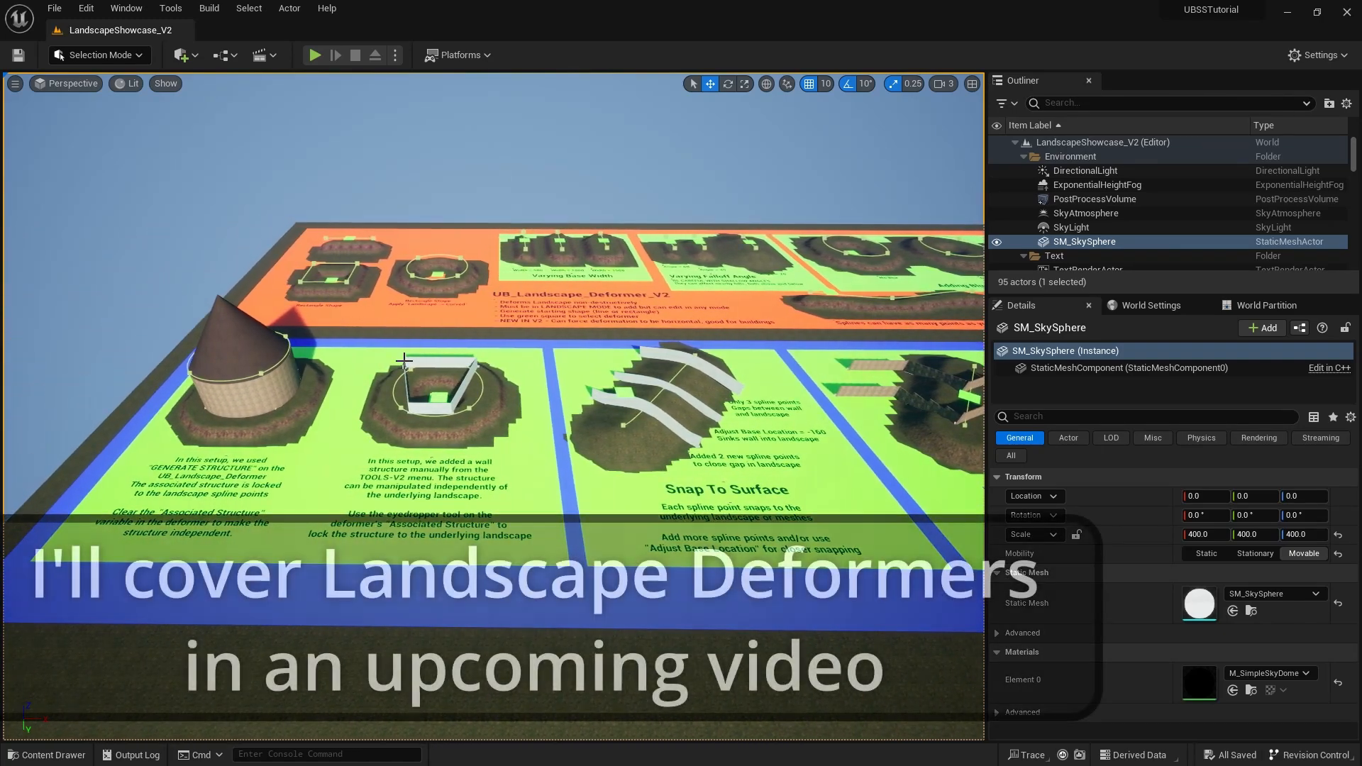
key(d)
key(s)
right_drag(530, 434, 530, 408)
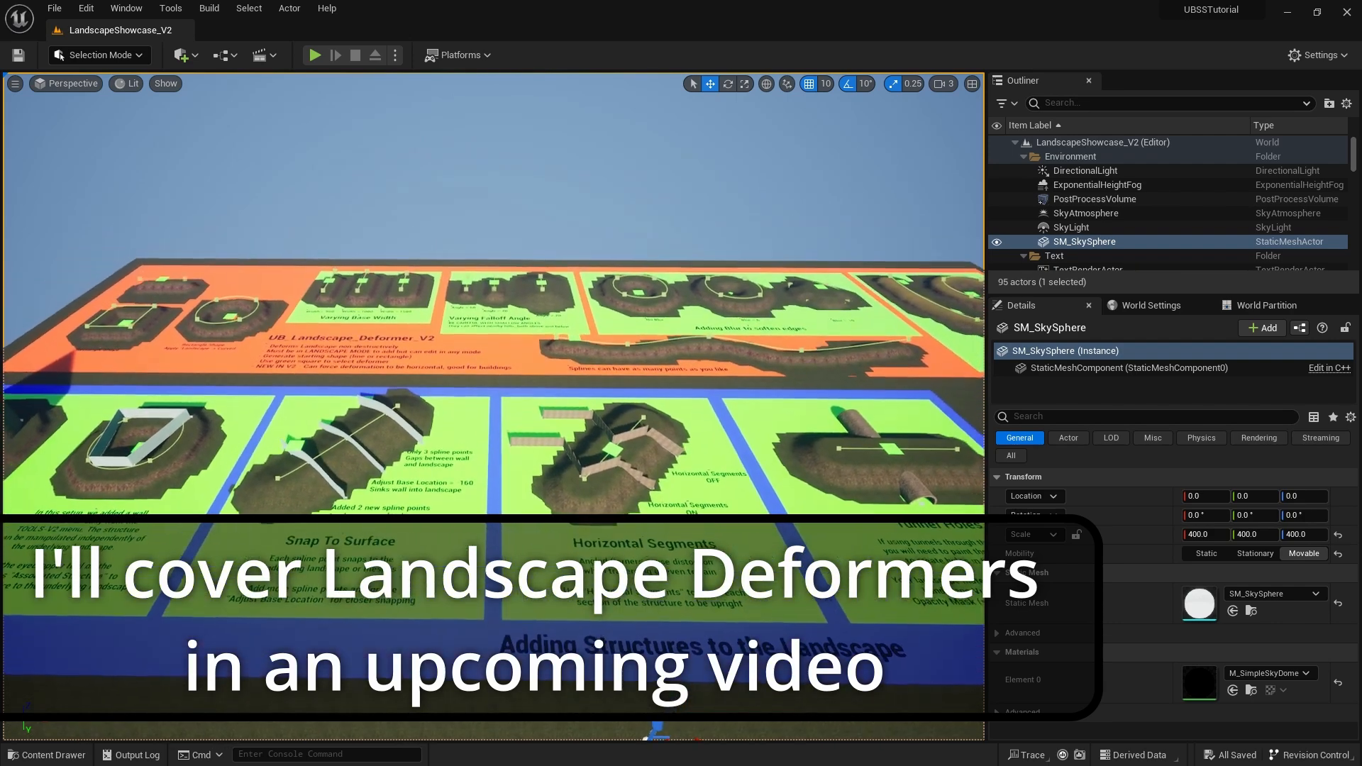
key(d)
key(d)
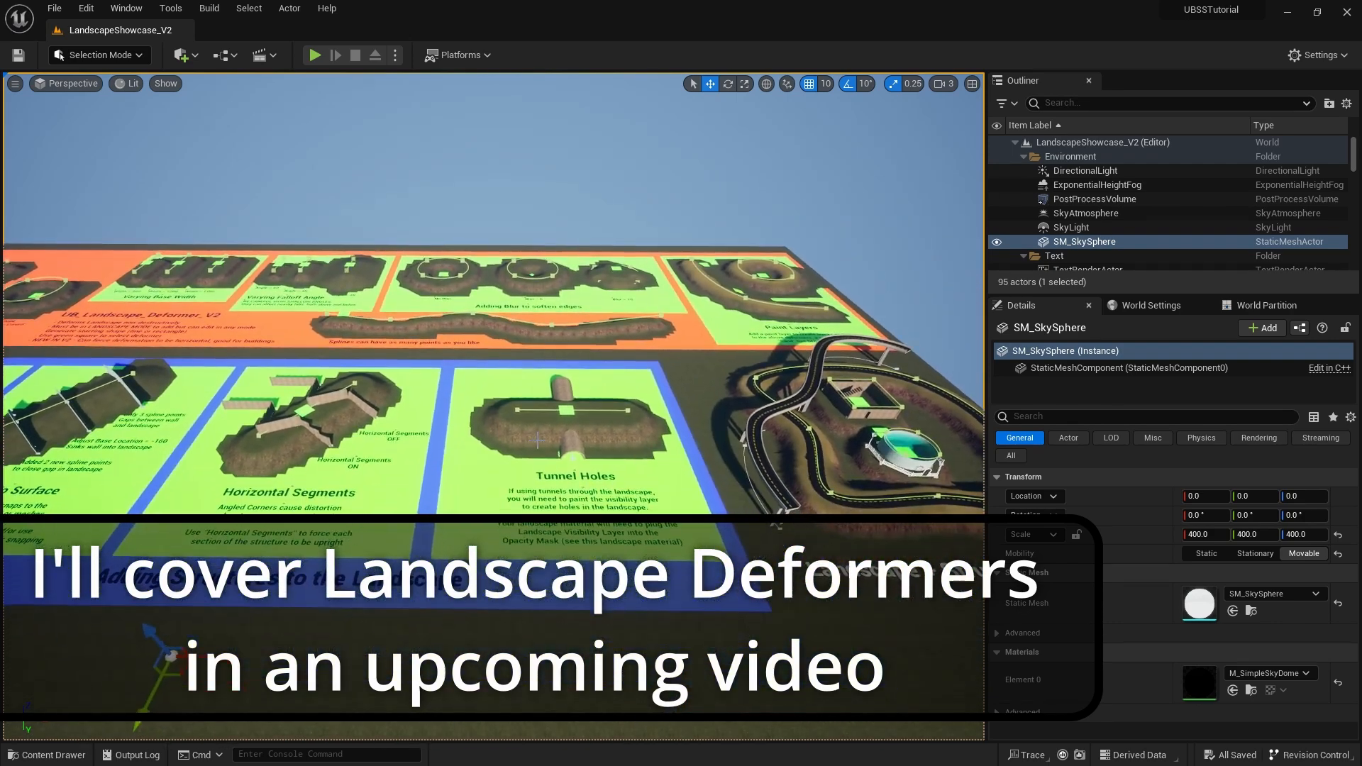
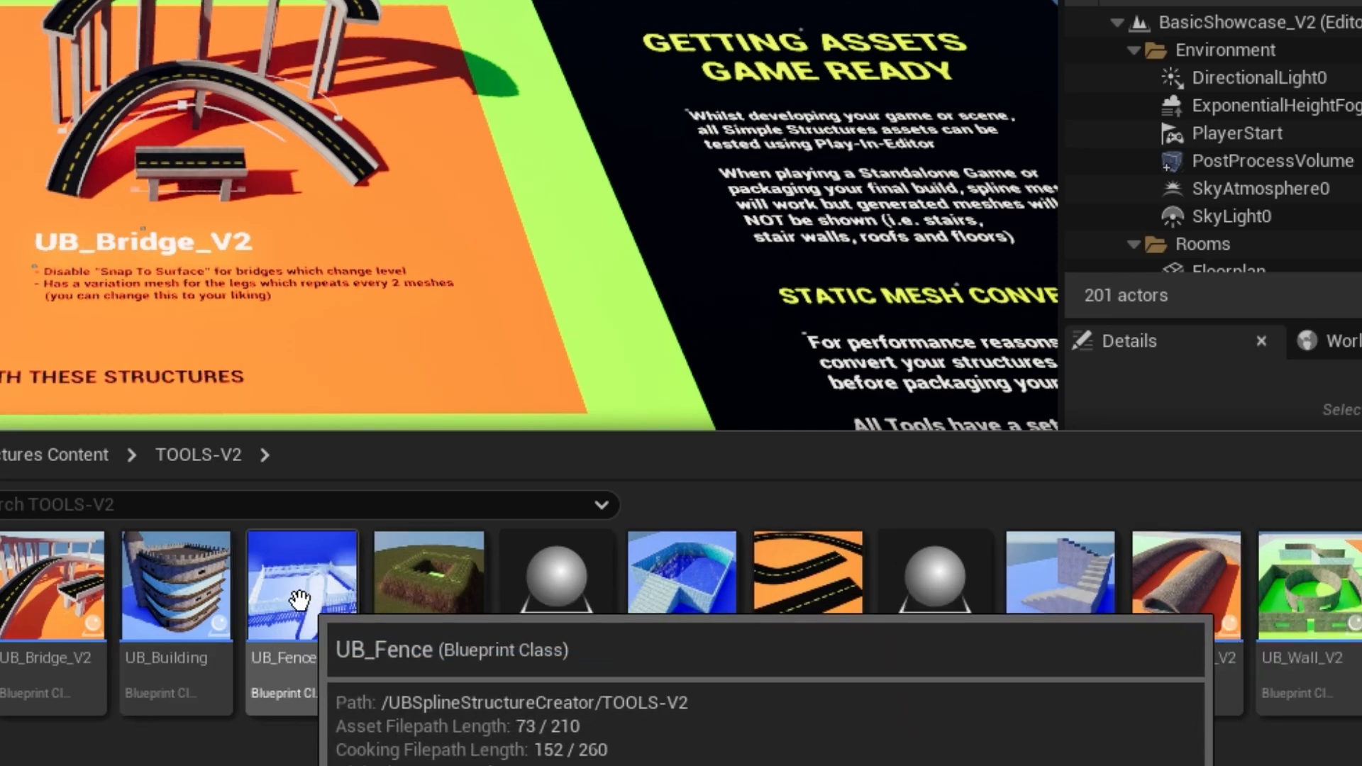
Place a UB_Fence from the TOOLS-V2 folder on the empty green area beside the UB_SingleLevel_Structure description.
drag(299, 601, 432, 594)
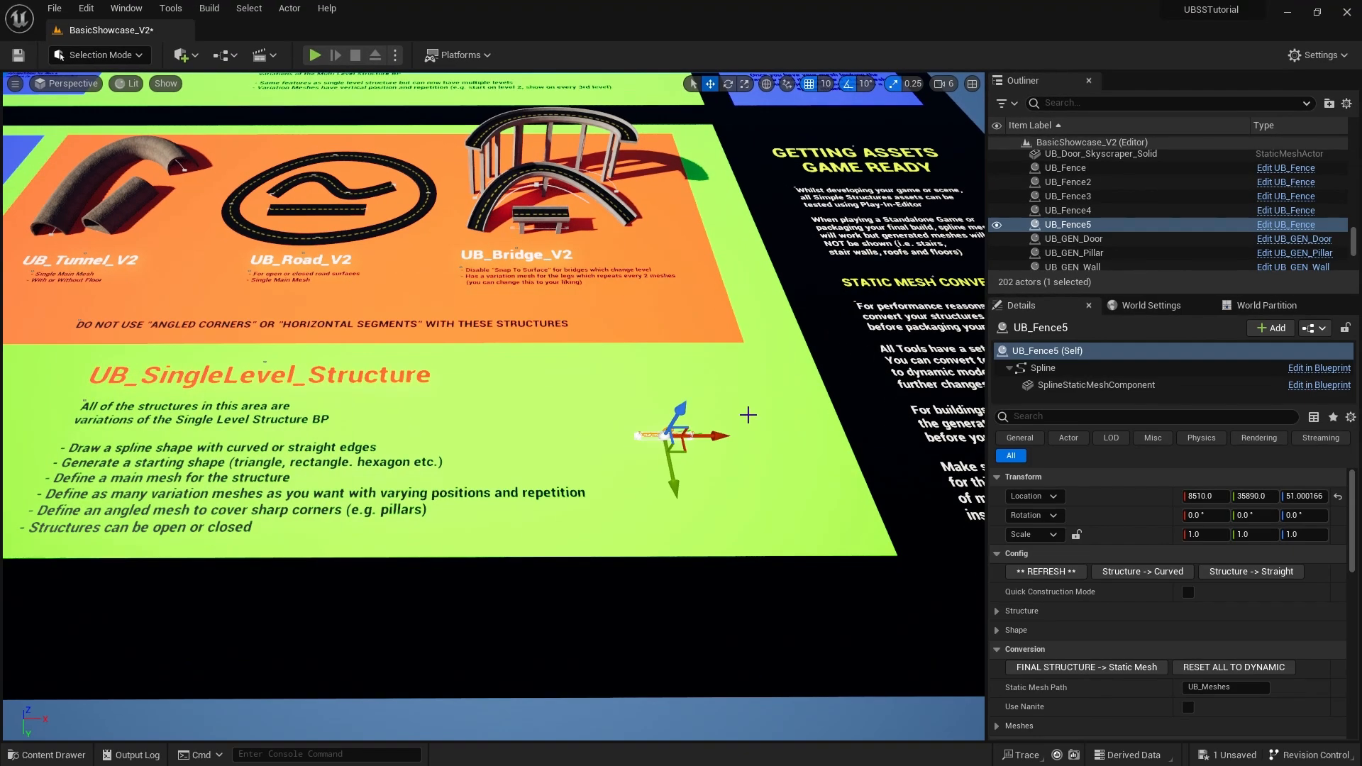
key(f)
right_drag(747, 415, 734, 312)
scroll(747, 322, down, 5)
key(s)
key(q)
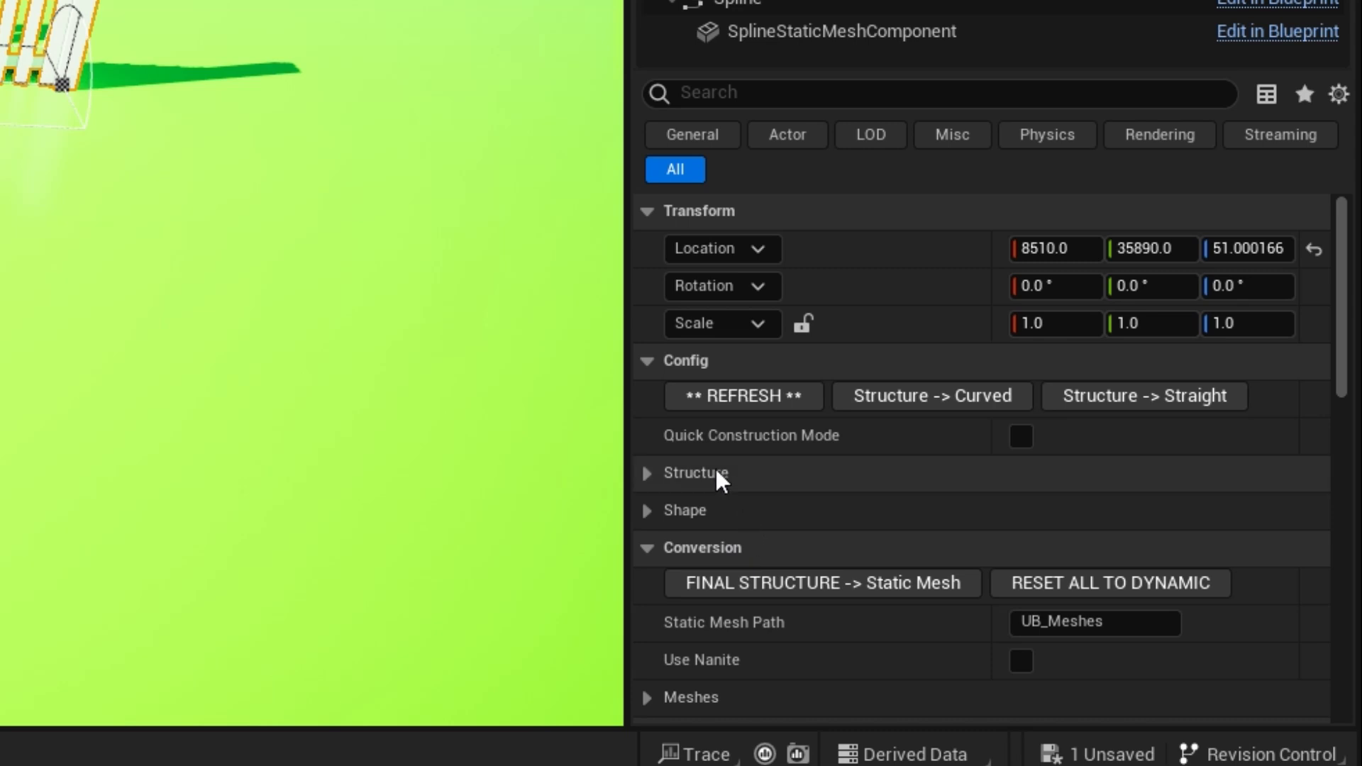
Apply the Rectangle shape type to the new fence and confirm the shape change.
click(647, 512)
scroll(662, 550, down, 2)
scroll(661, 550, down, 2)
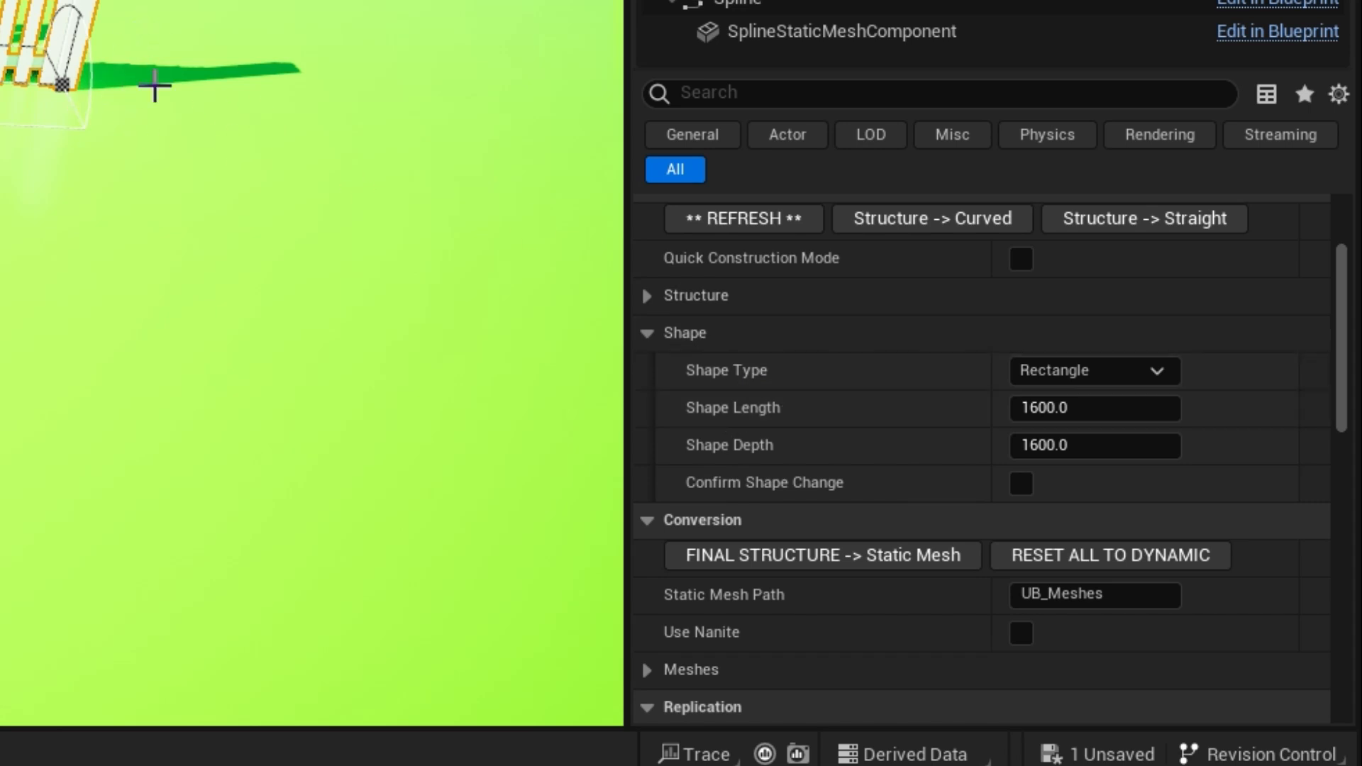
scroll(312, 362, down, 4)
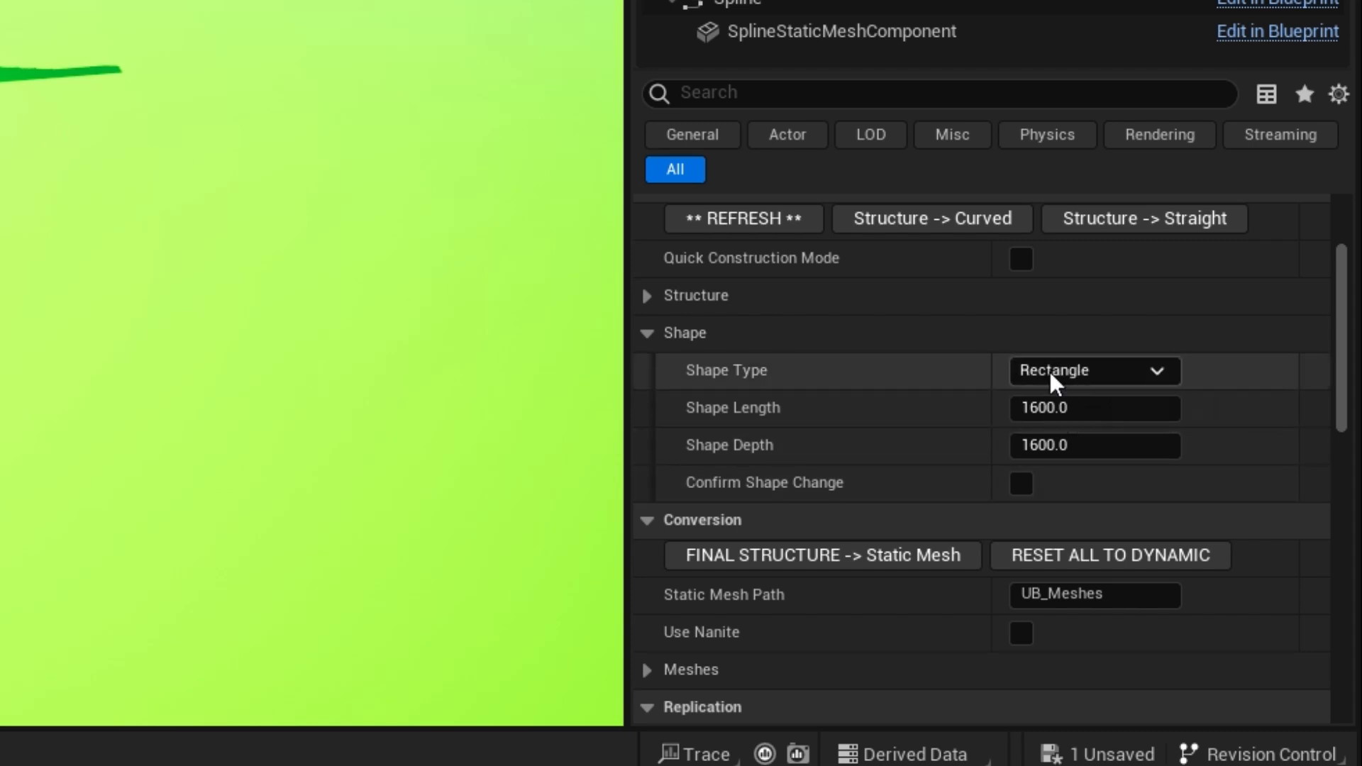
click(1163, 382)
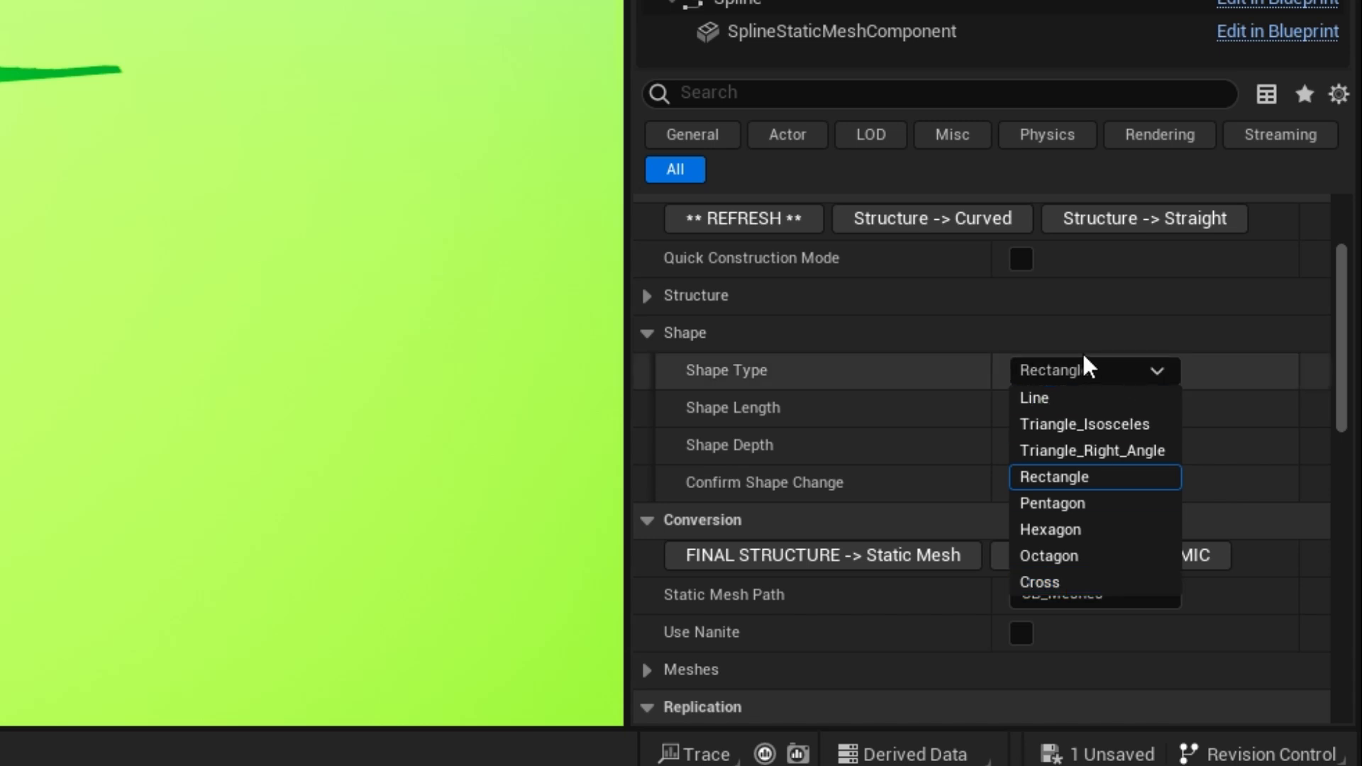
click(1055, 488)
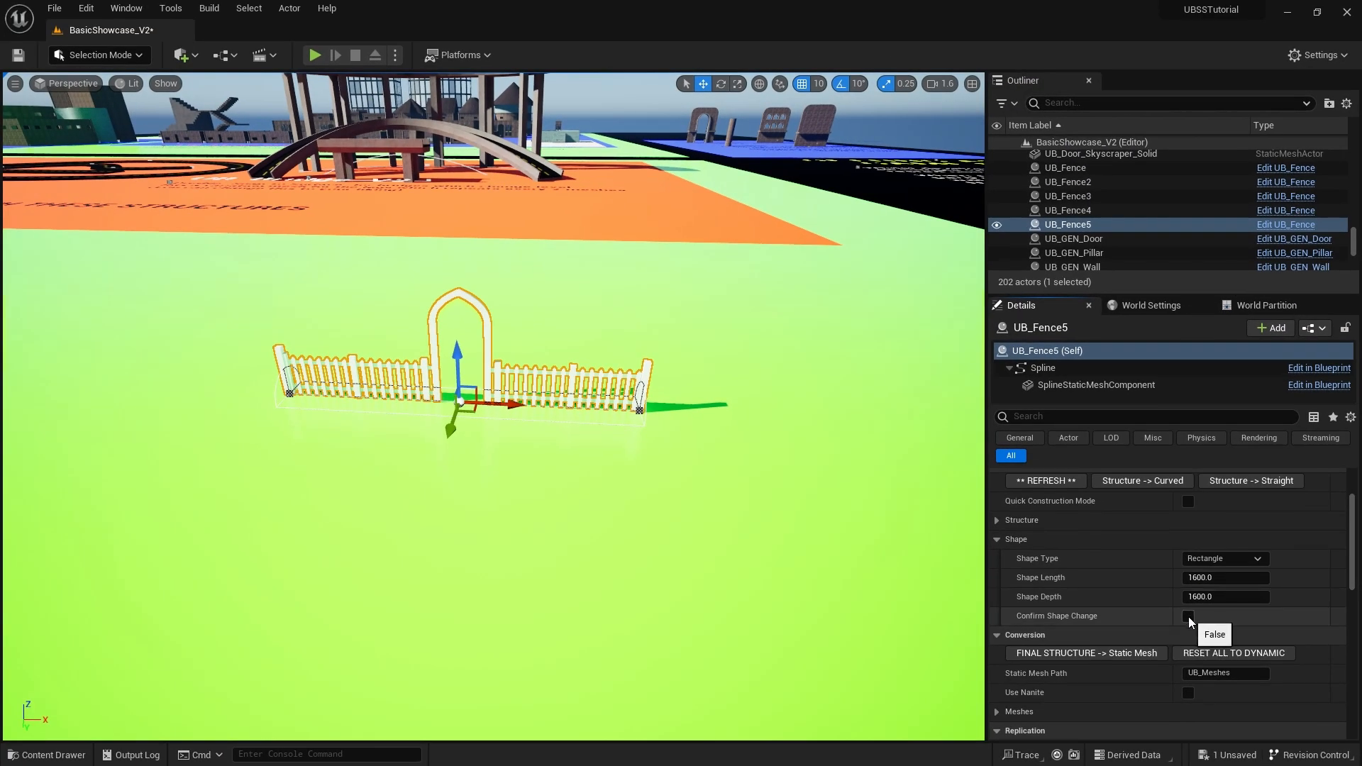
click(1188, 616)
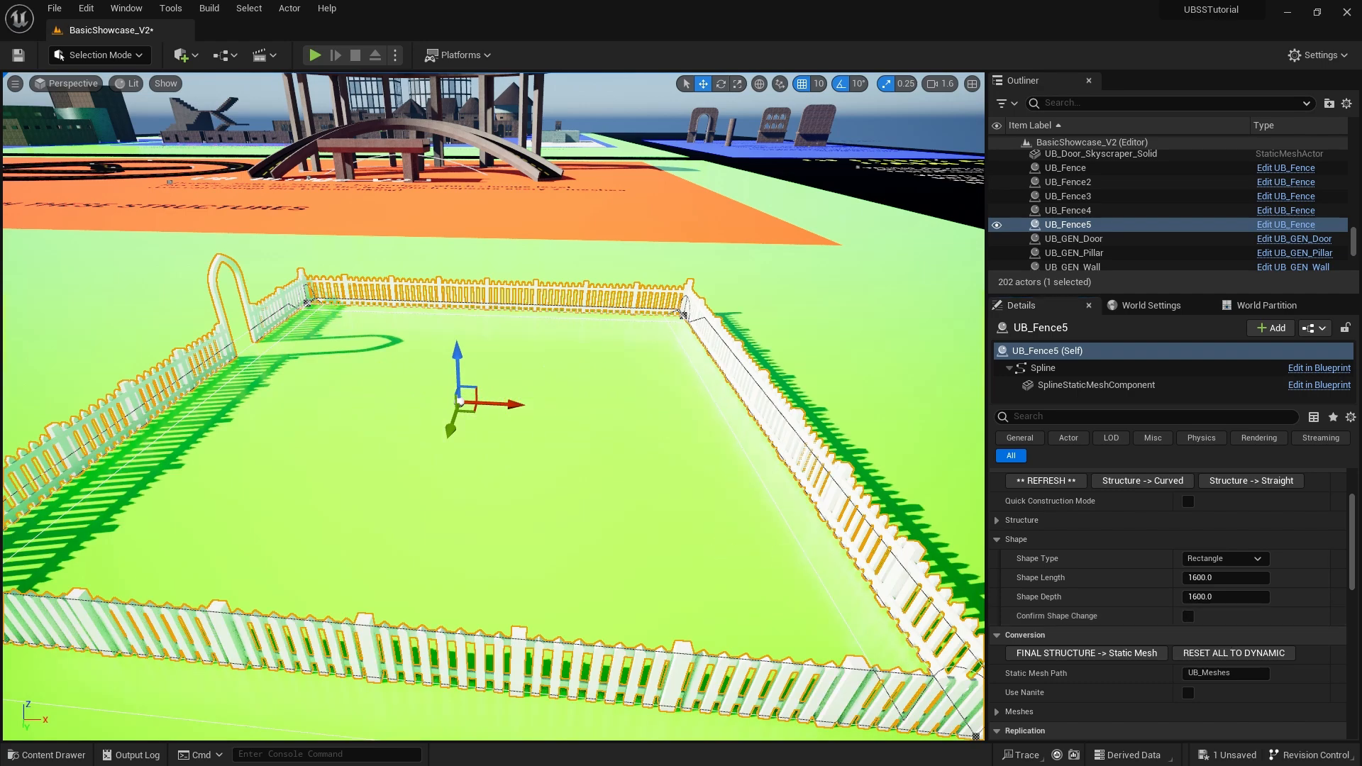
scroll(667, 529, down, 6)
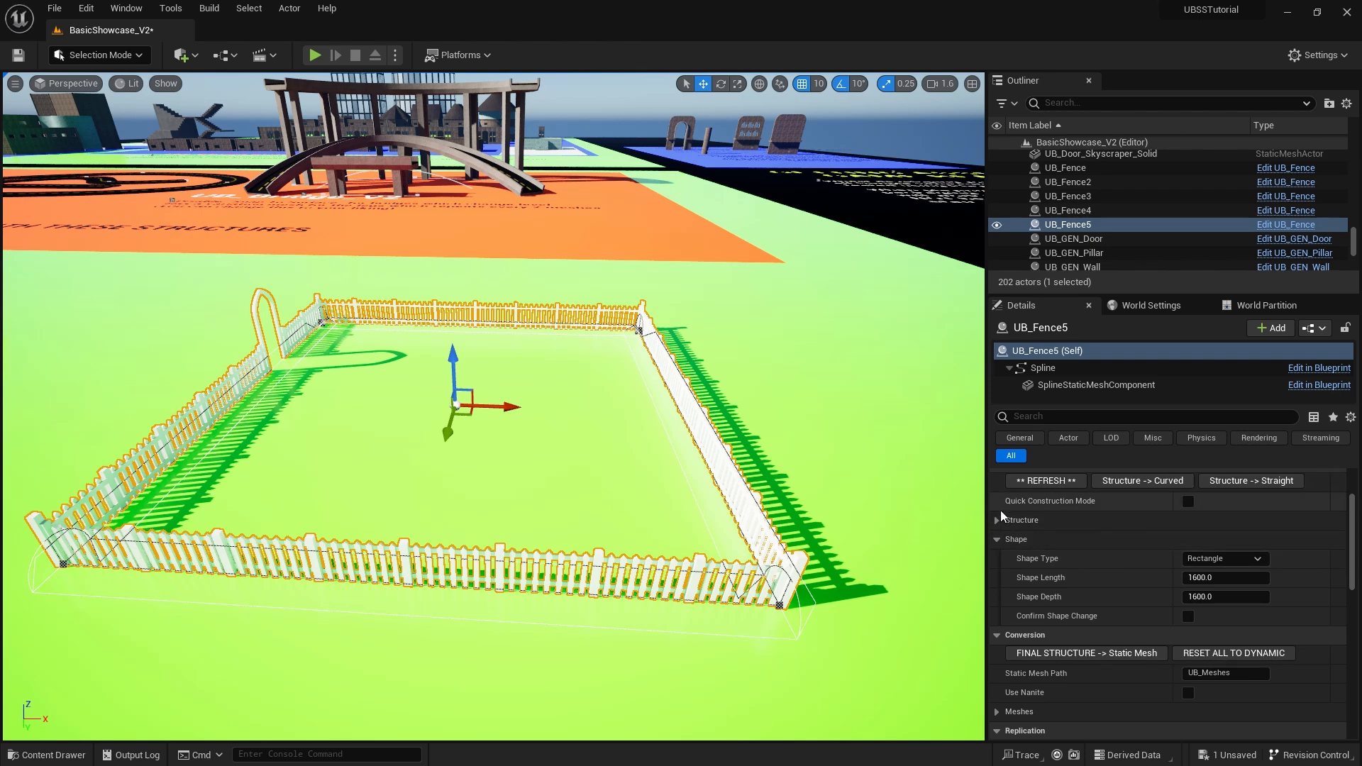
Expand the fence's Structure settings and try a Number Of Levels of 2.
click(996, 539)
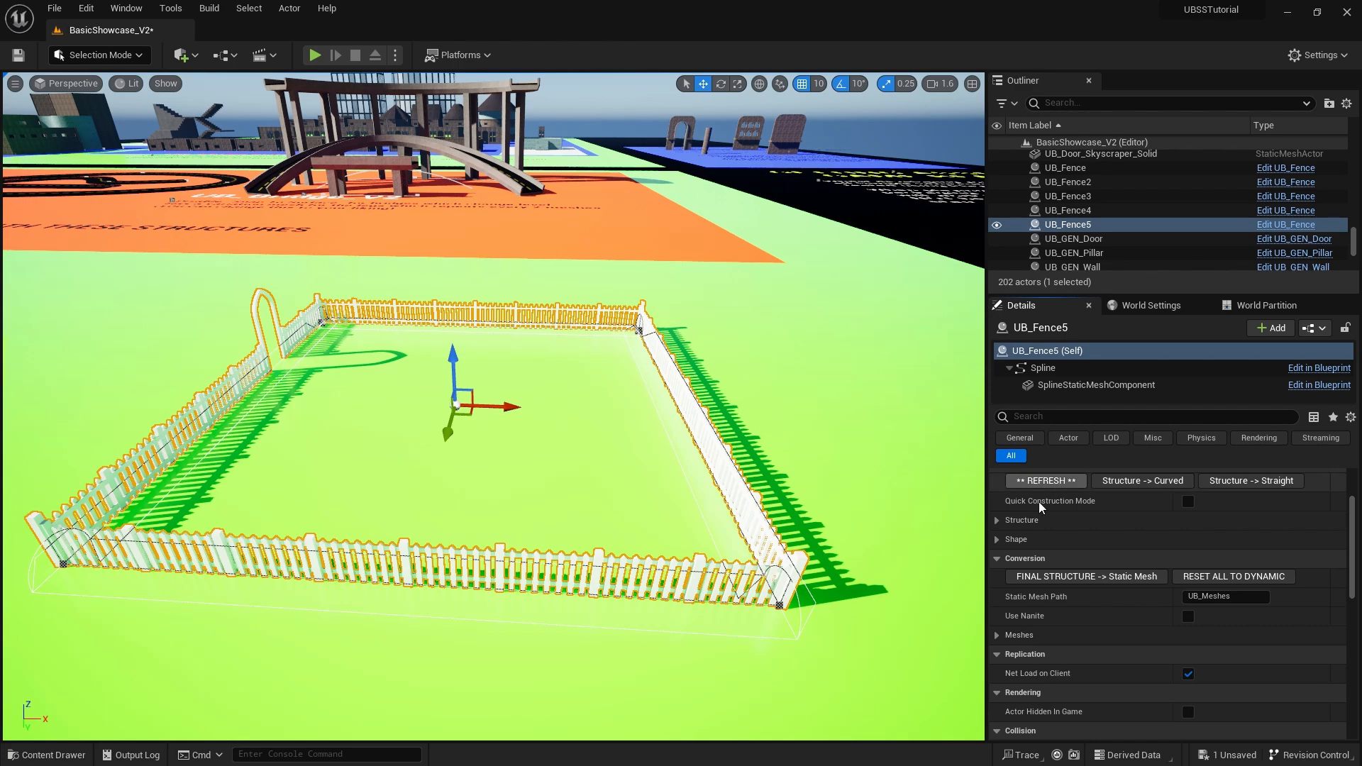
click(997, 520)
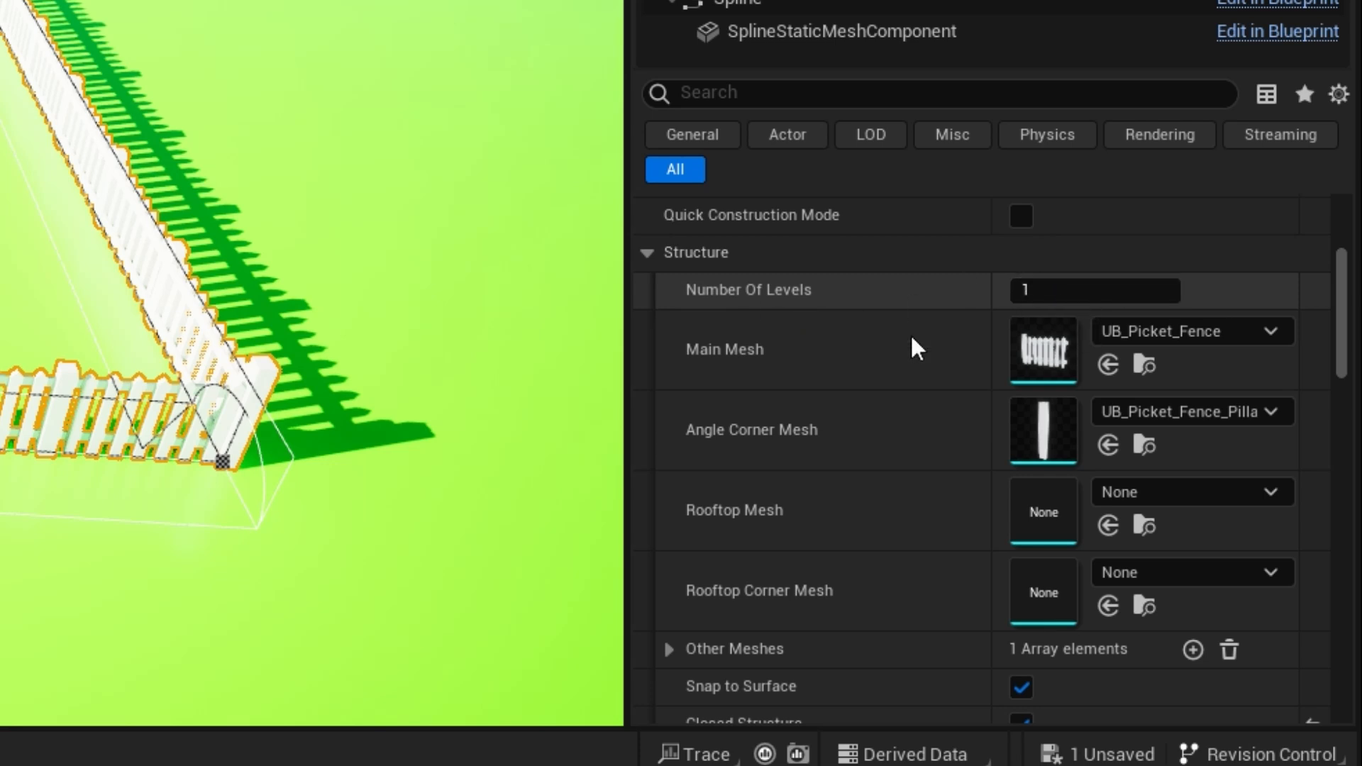
click(1029, 289)
text(2)
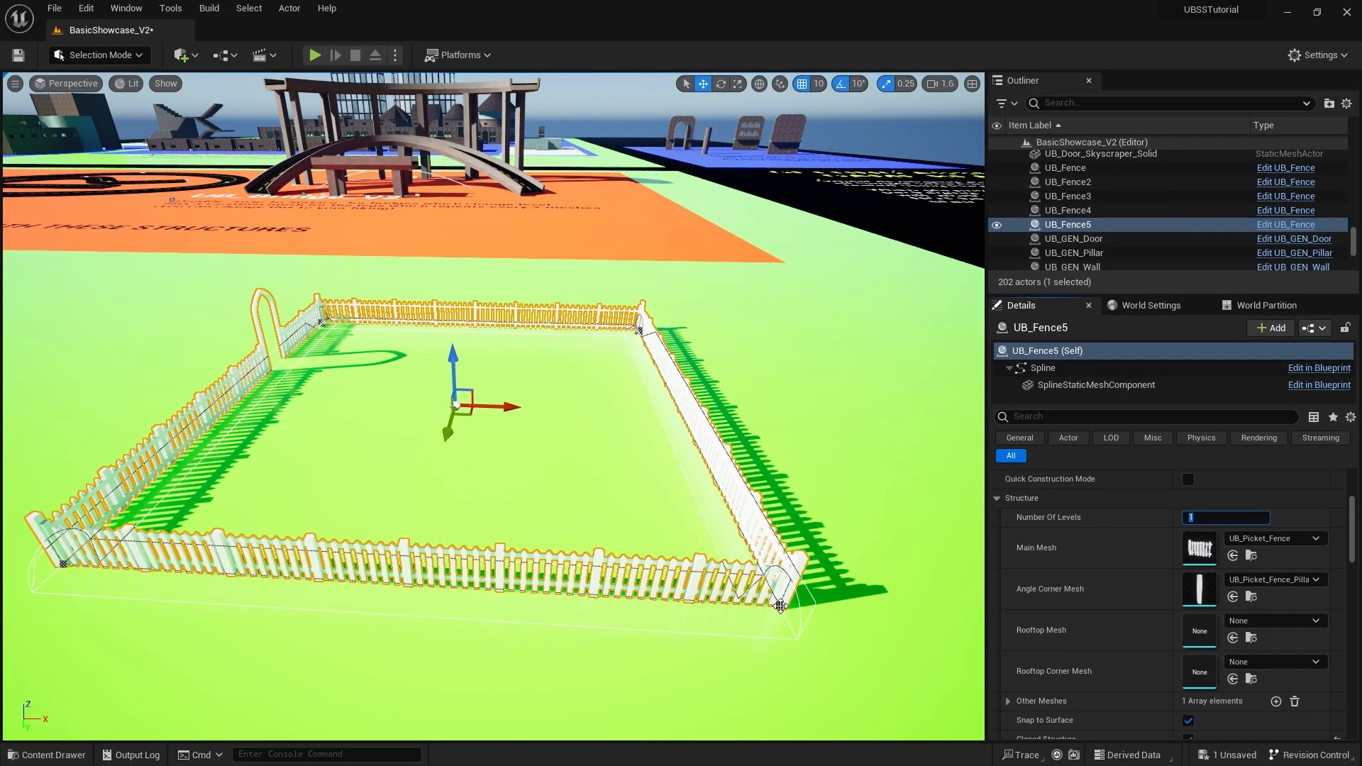
Try curving the fence at the near corner's spline point, and restore the straight corner.
click(780, 605)
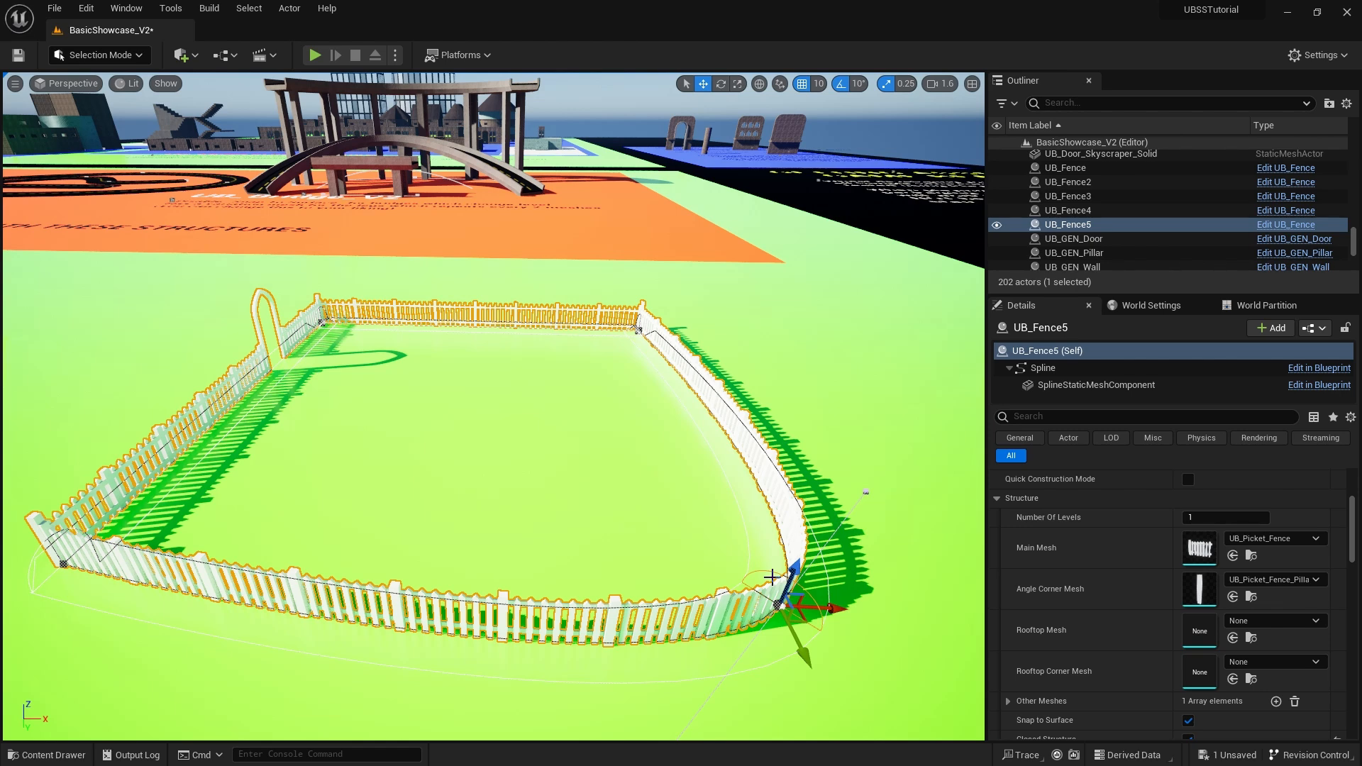
drag(771, 576, 786, 566)
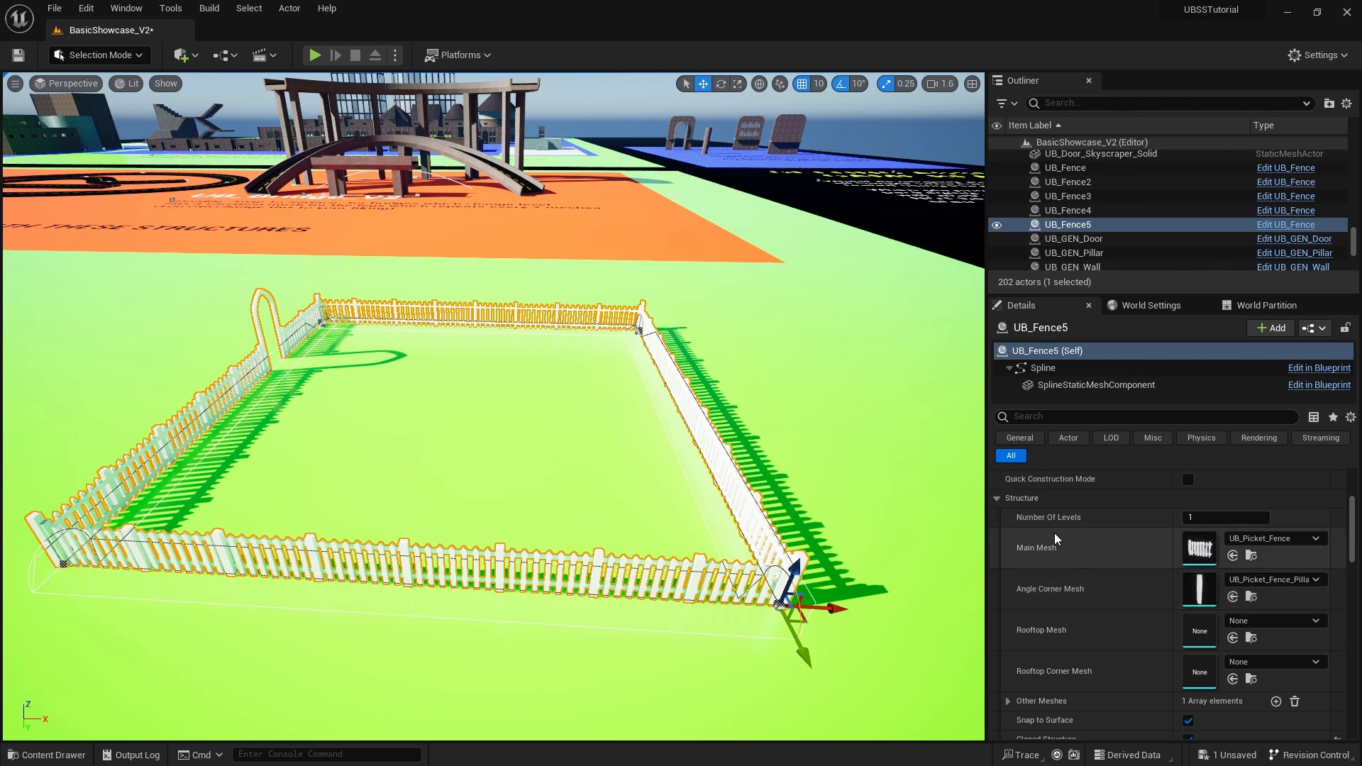
Try raising the whole fence off the ground with Snap to Surface enabled.
scroll(1050, 631, down, 2)
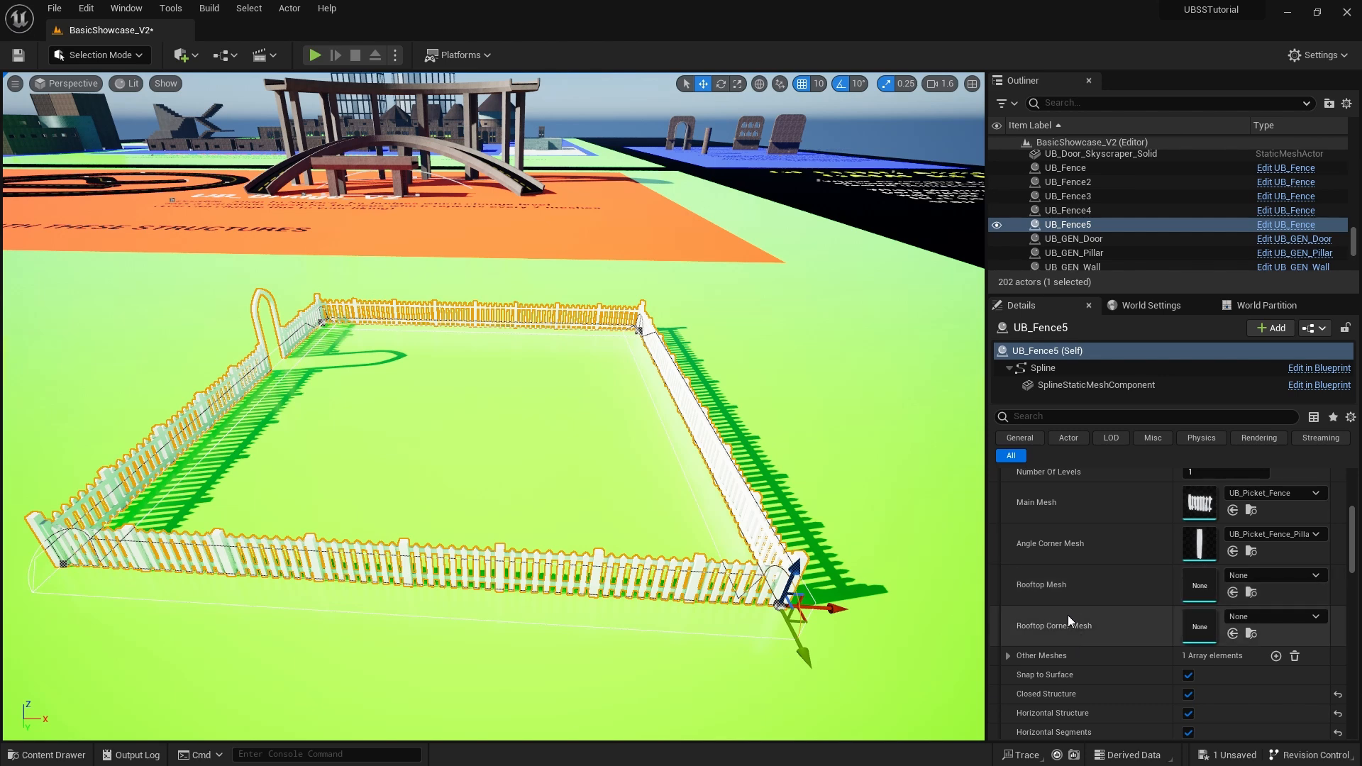
mouse_move(1071, 623)
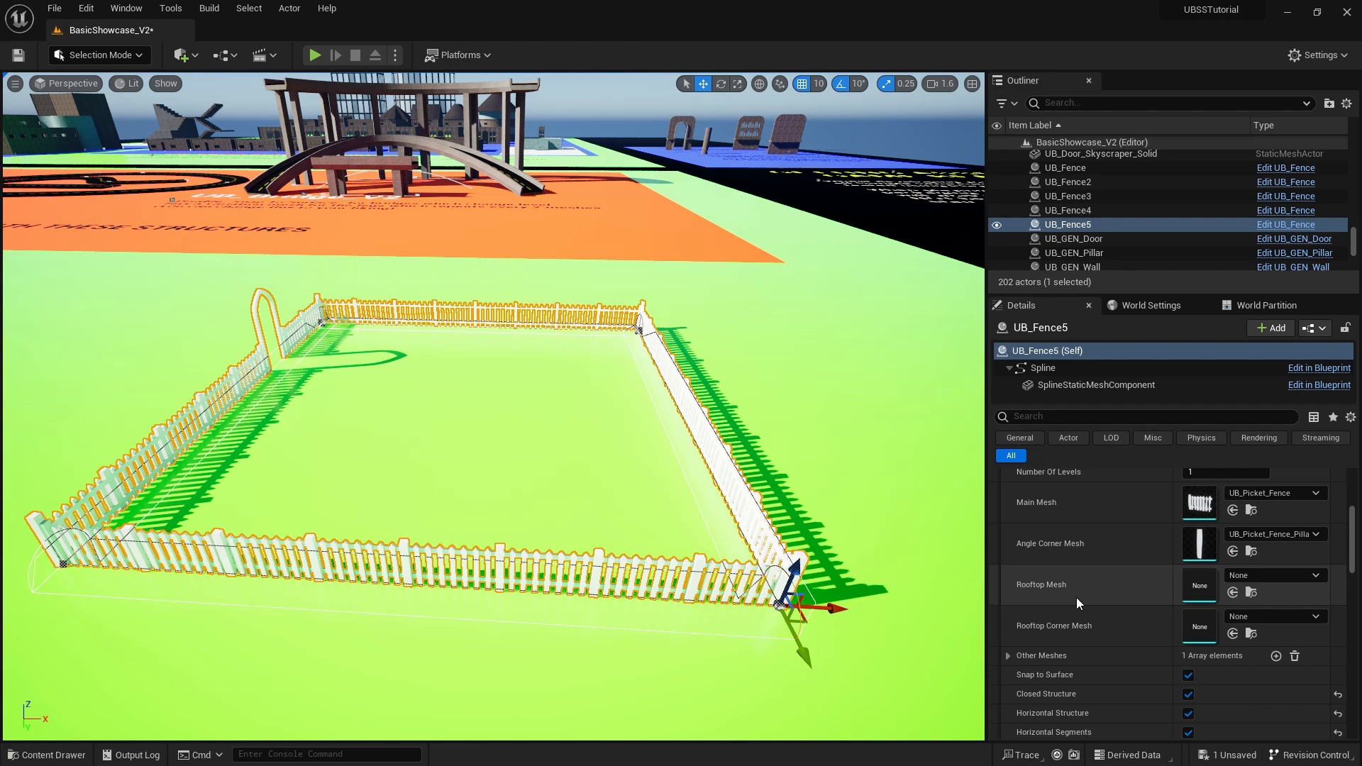
scroll(1075, 597, down, 3)
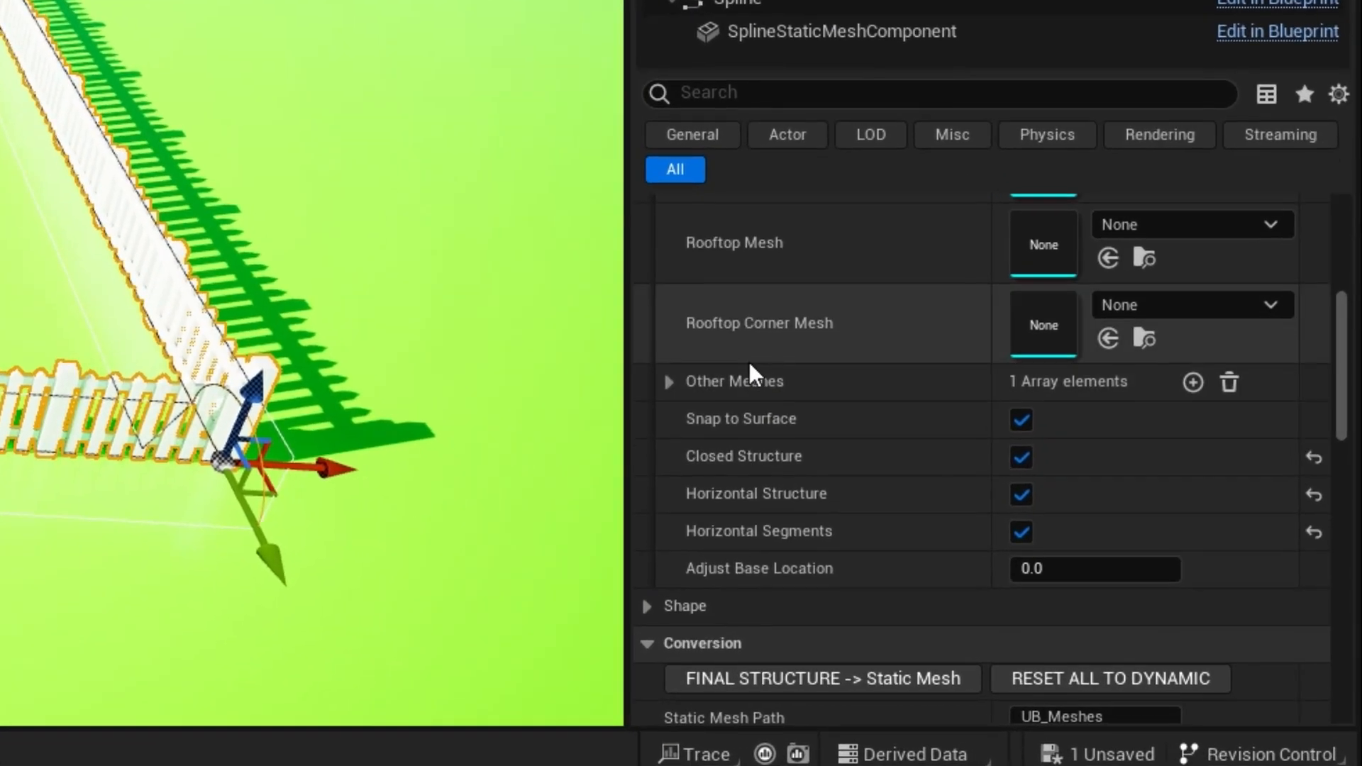
scroll(783, 369, down, 1)
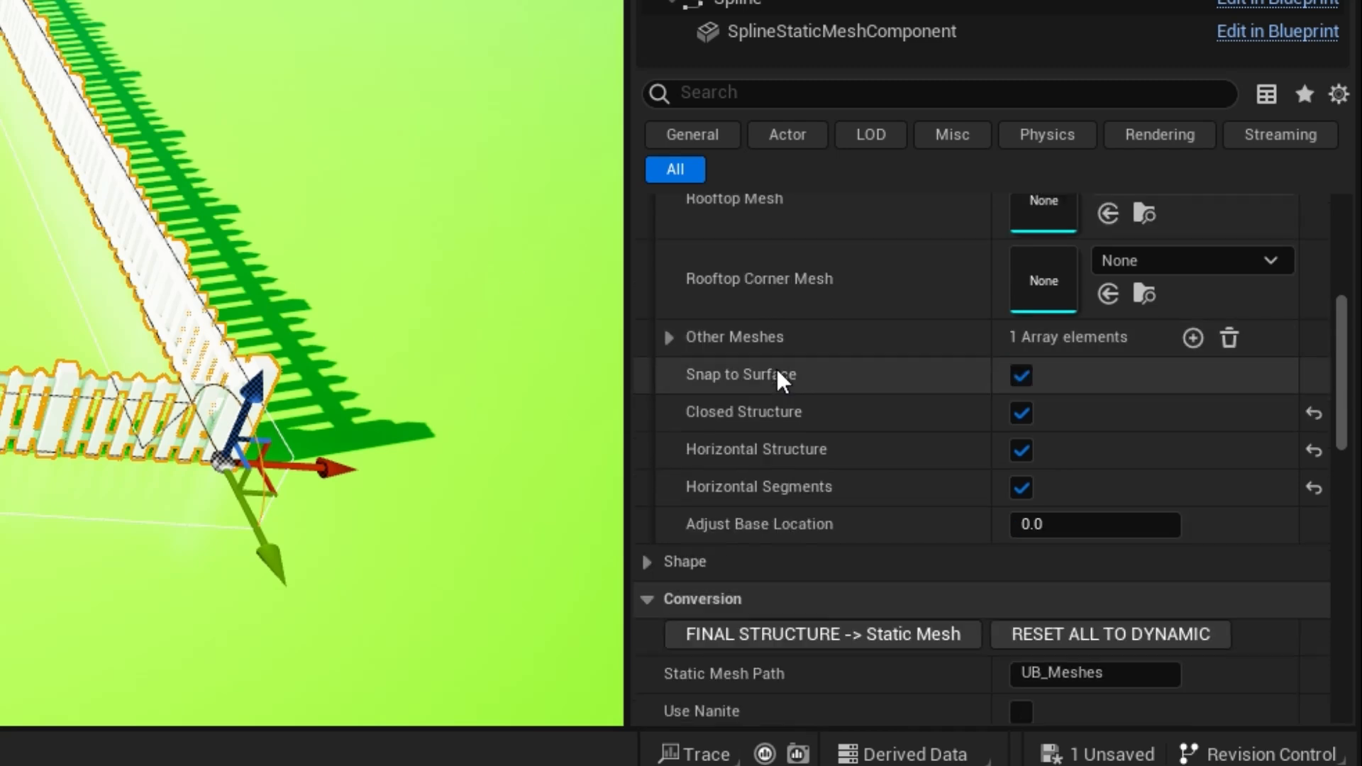
scroll(798, 422, down, 1)
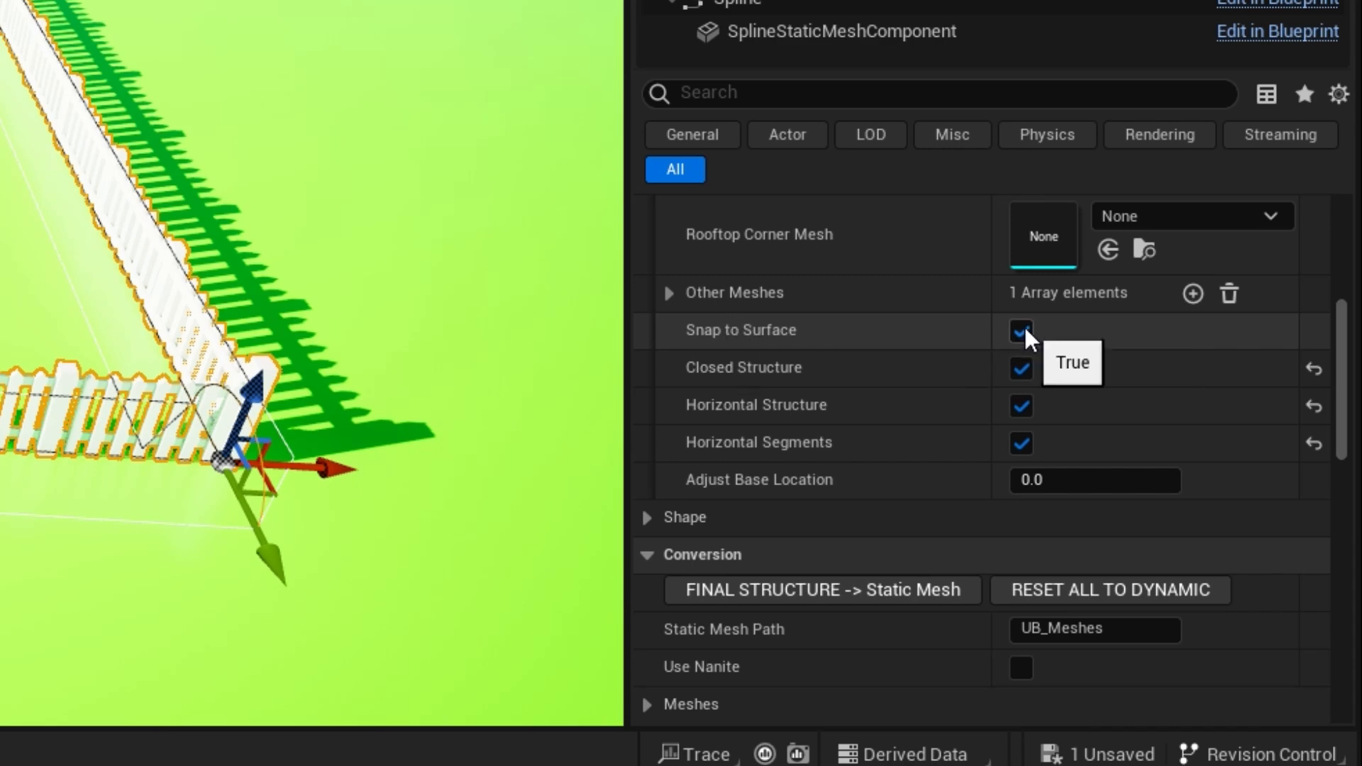
right_drag(426, 354, 432, 363)
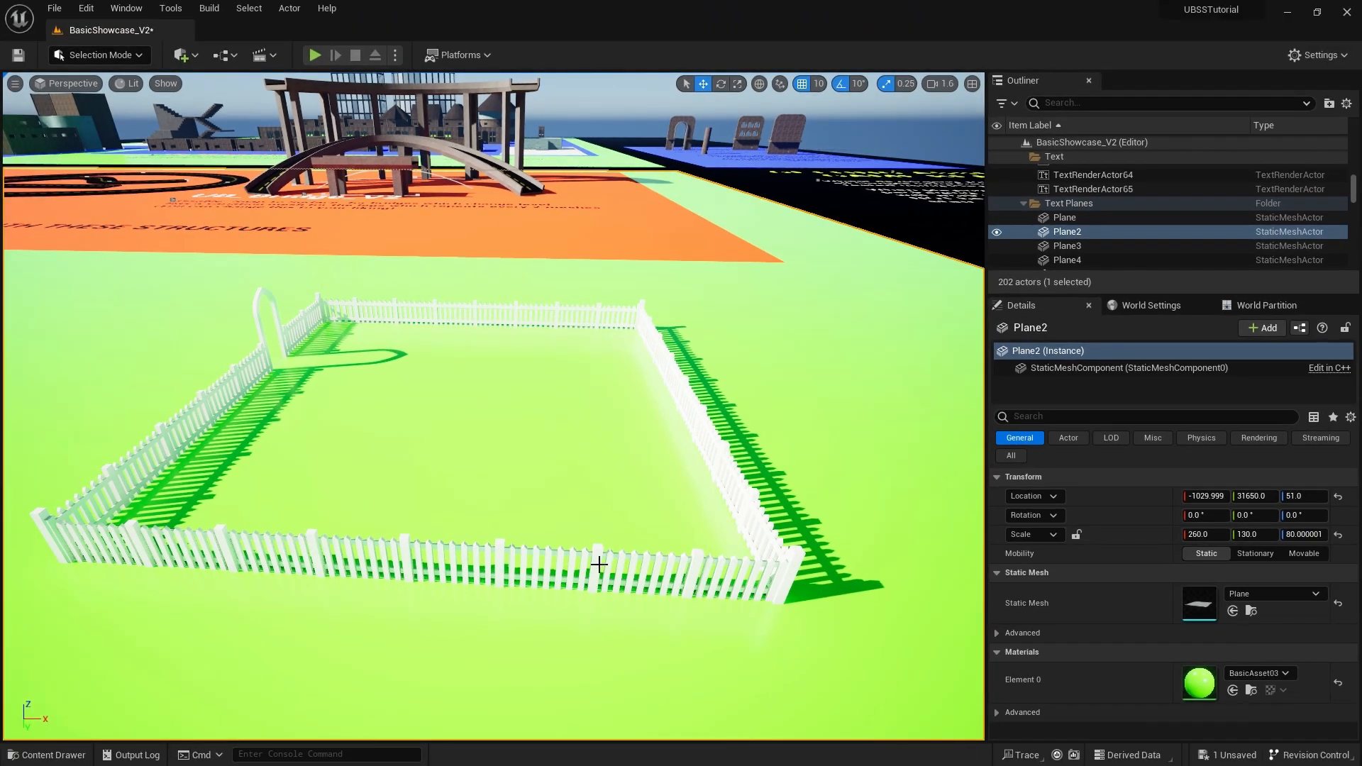
click(599, 564)
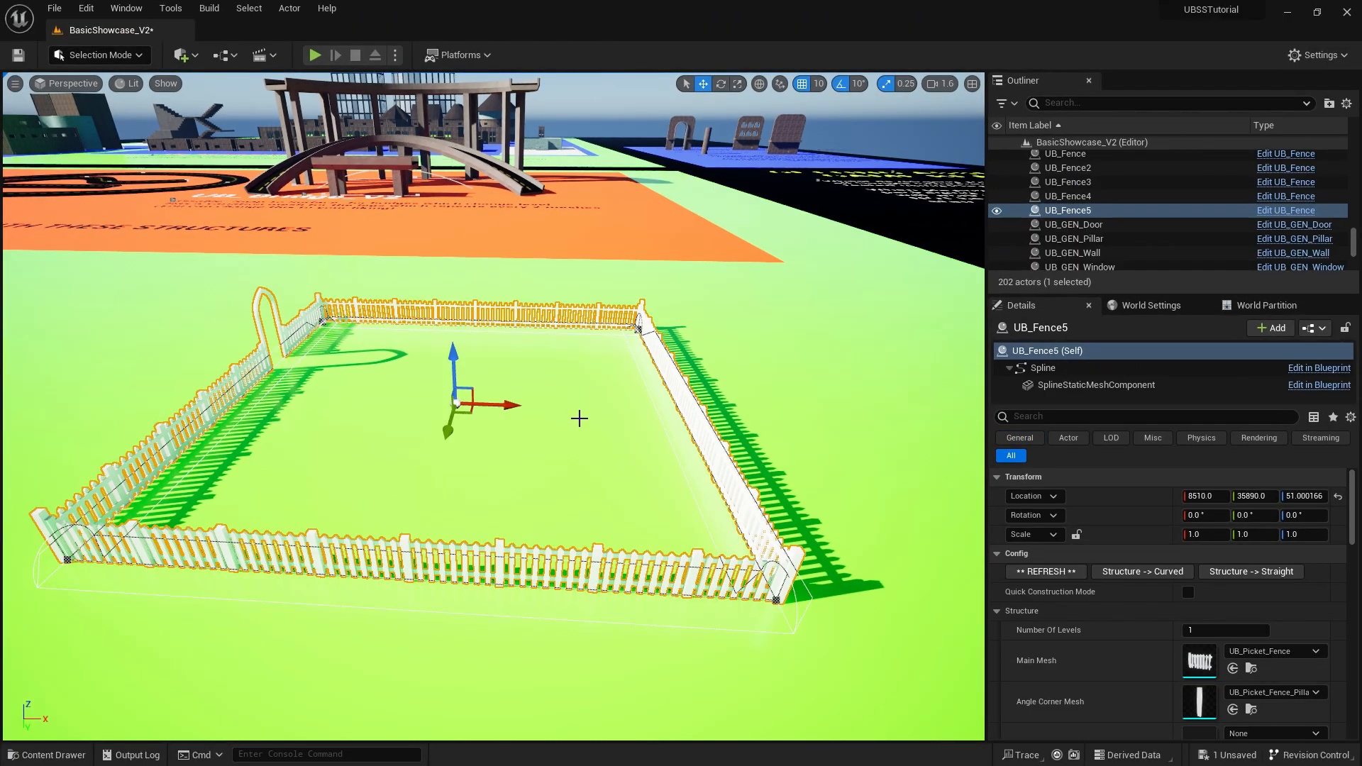
drag(448, 358, 452, 258)
drag(454, 358, 440, 210)
drag(458, 358, 436, 276)
Try the fence as an open structure by disabling Closed Structure, and re-enable it.
scroll(1098, 612, down, 5)
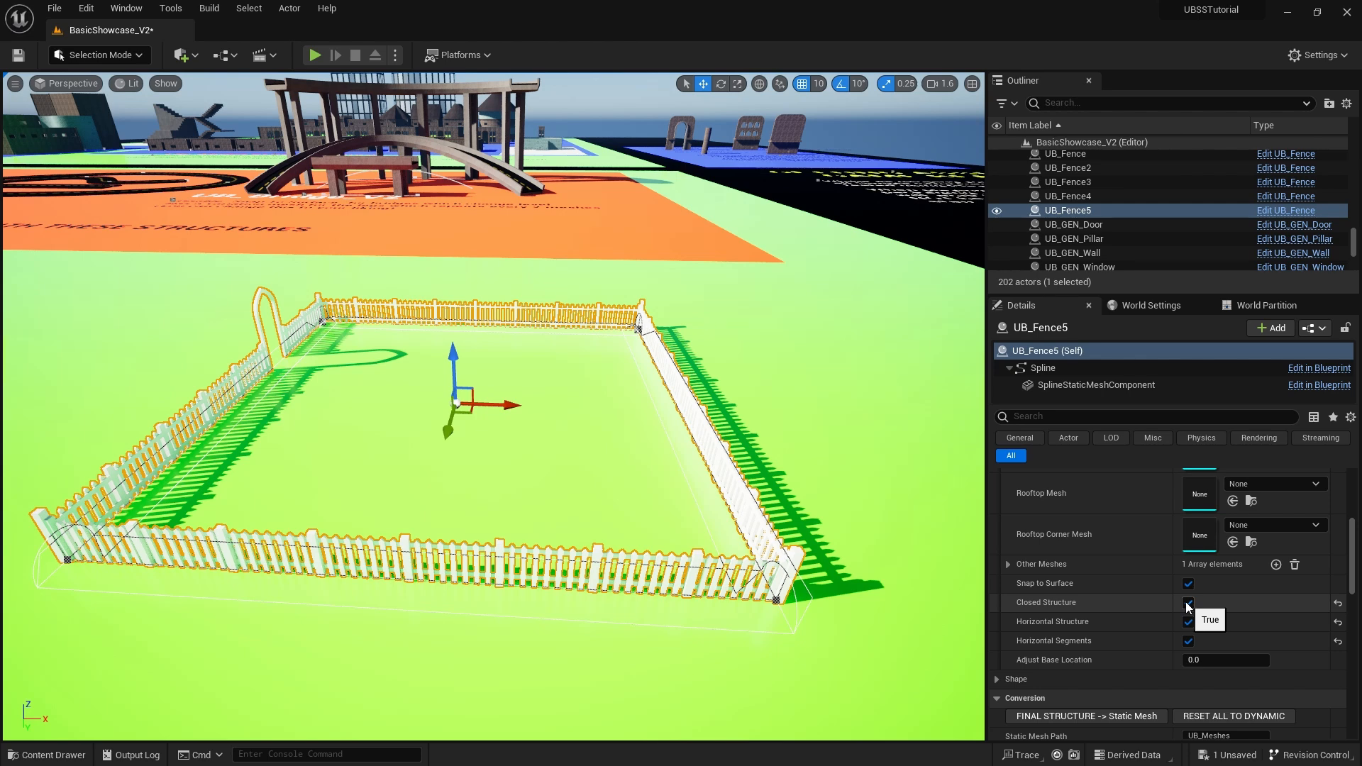
click(1188, 603)
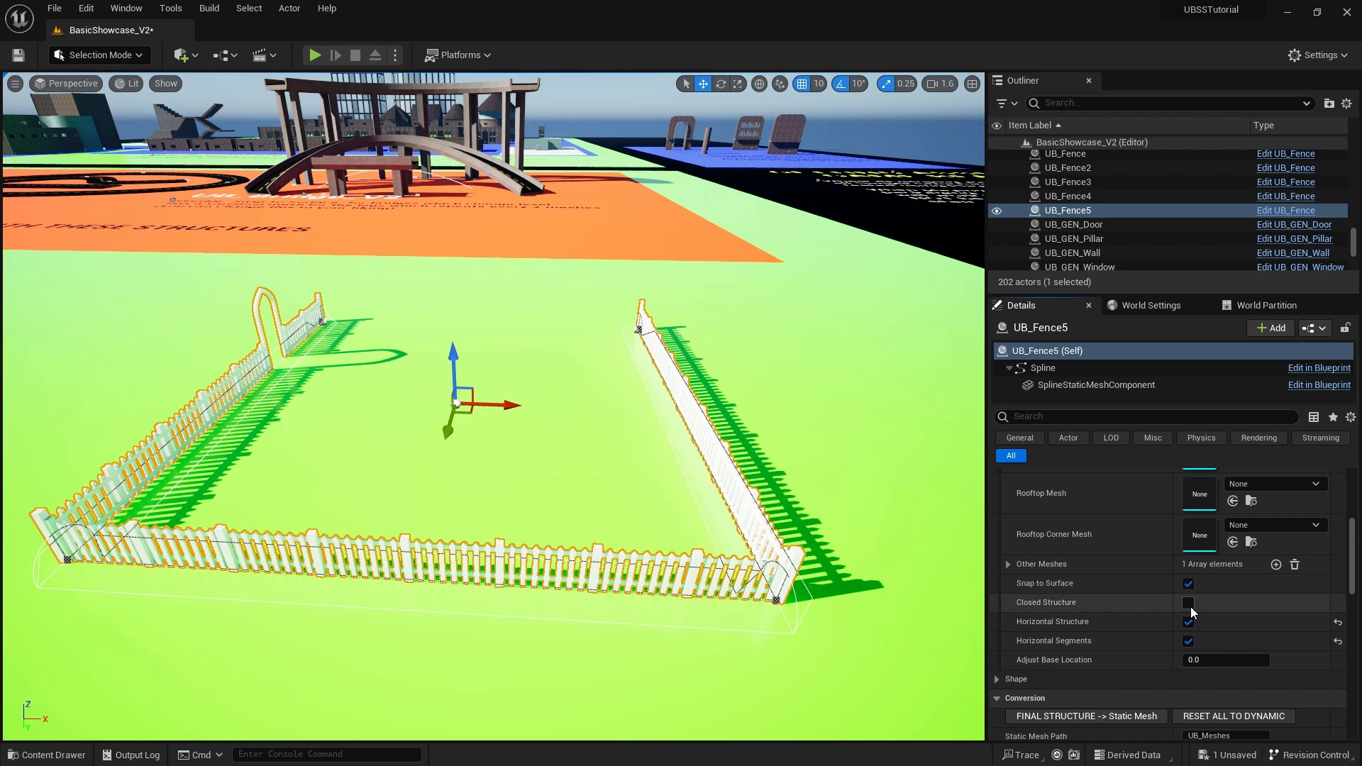
click(1189, 604)
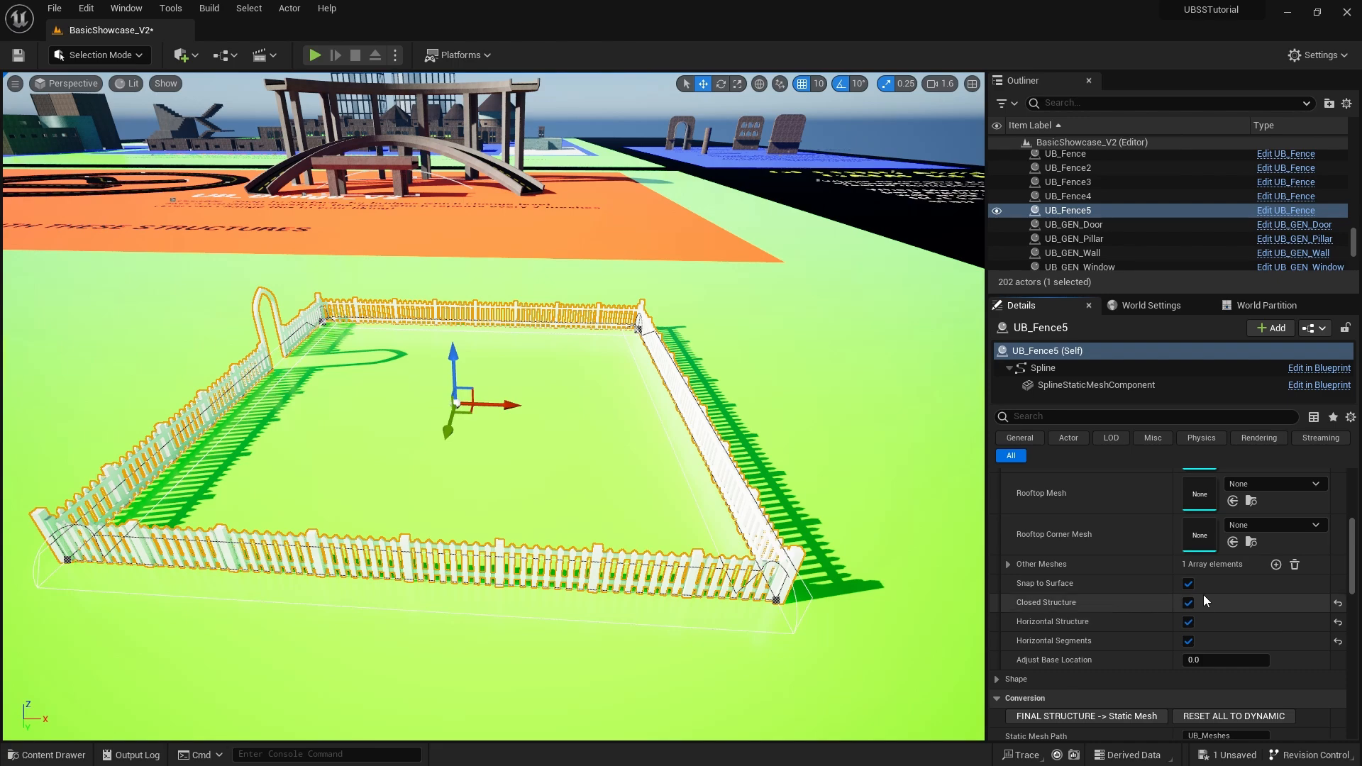
Disable Snap to Surface for the fence and raise the whole structure above the ground.
click(1188, 584)
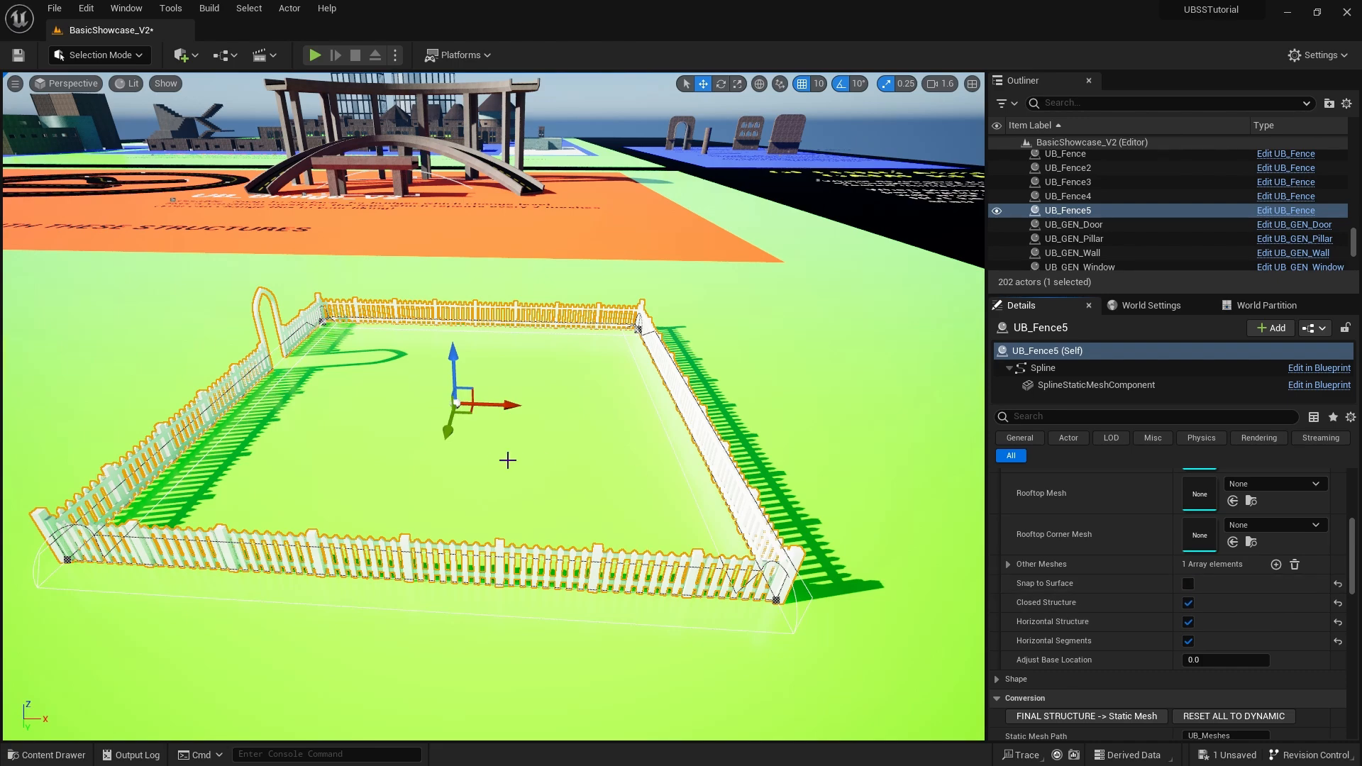
drag(454, 360, 447, 310)
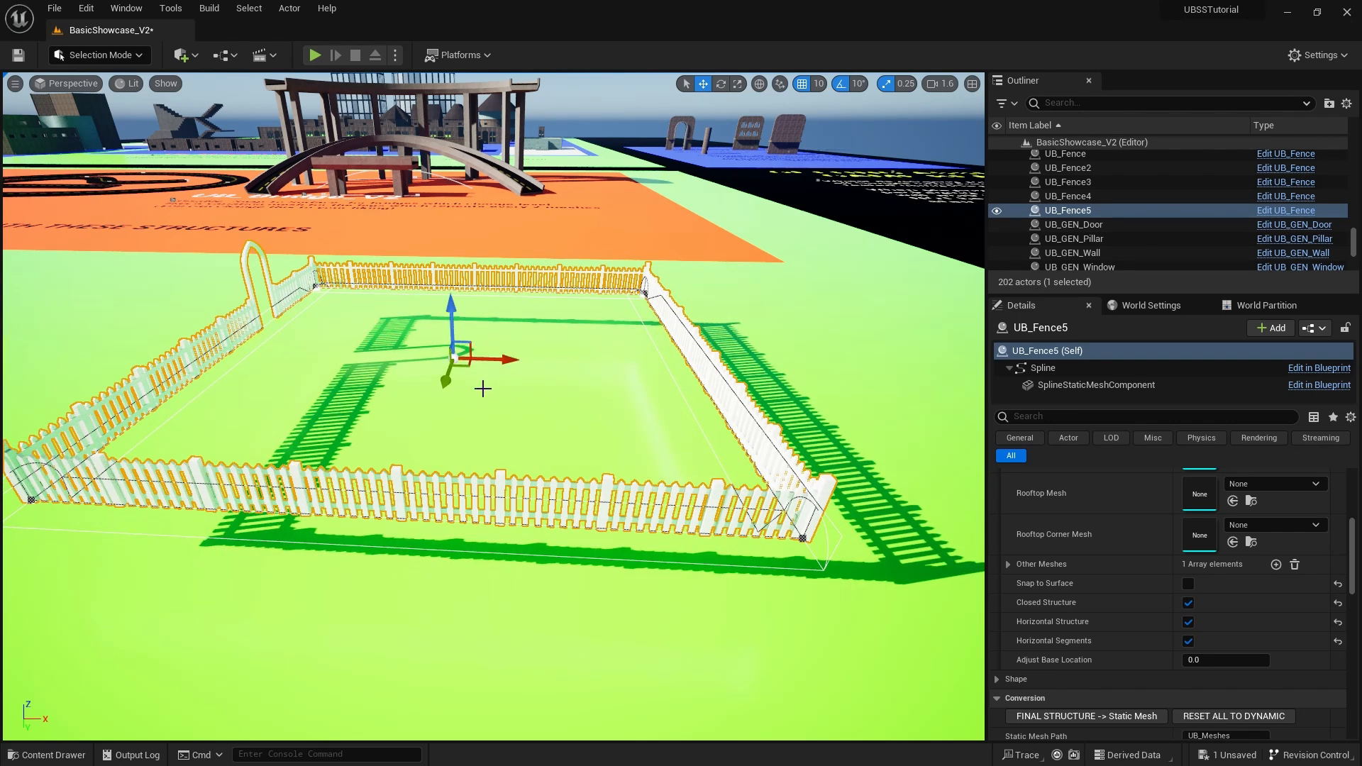
Try raising only the fence's near corner spline point with Horizontal Structure enabled, and undo the attempt.
click(802, 536)
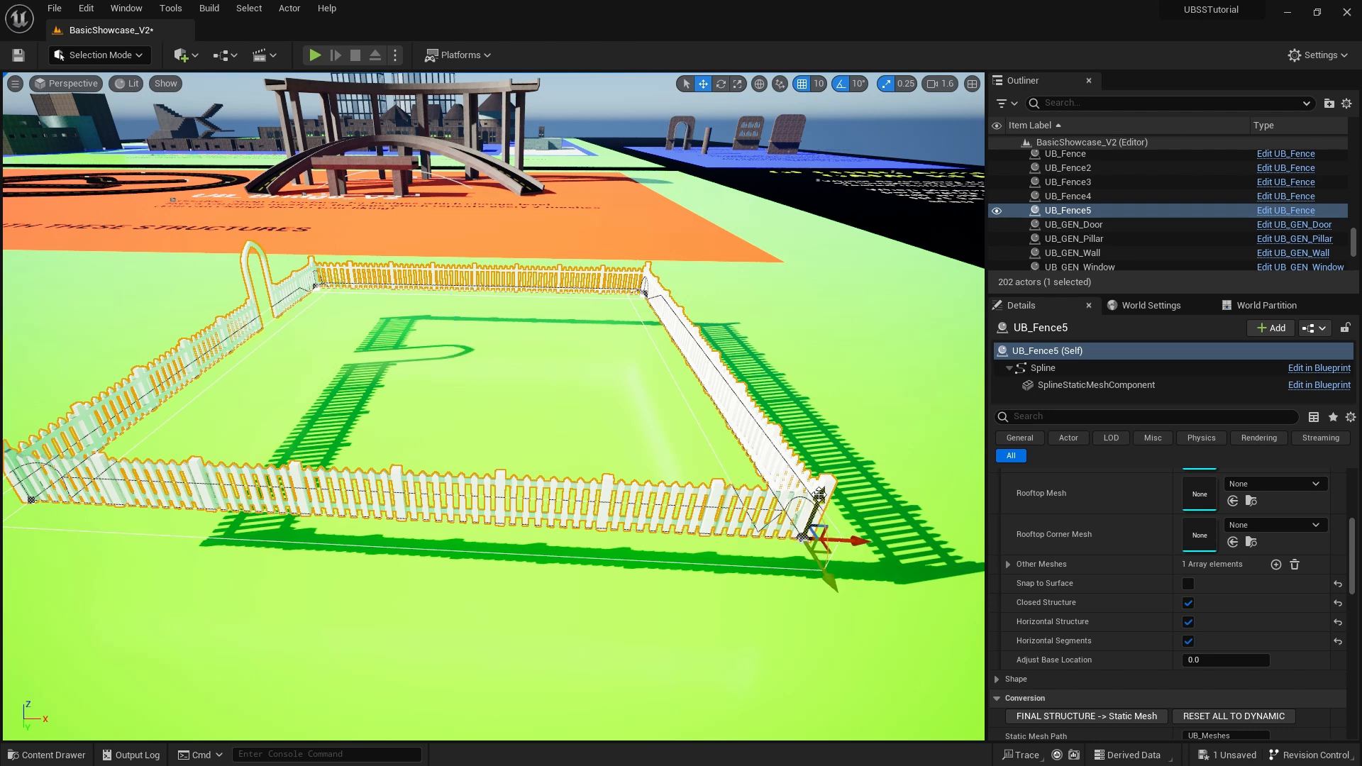
click(830, 440)
key(ctrl+z)
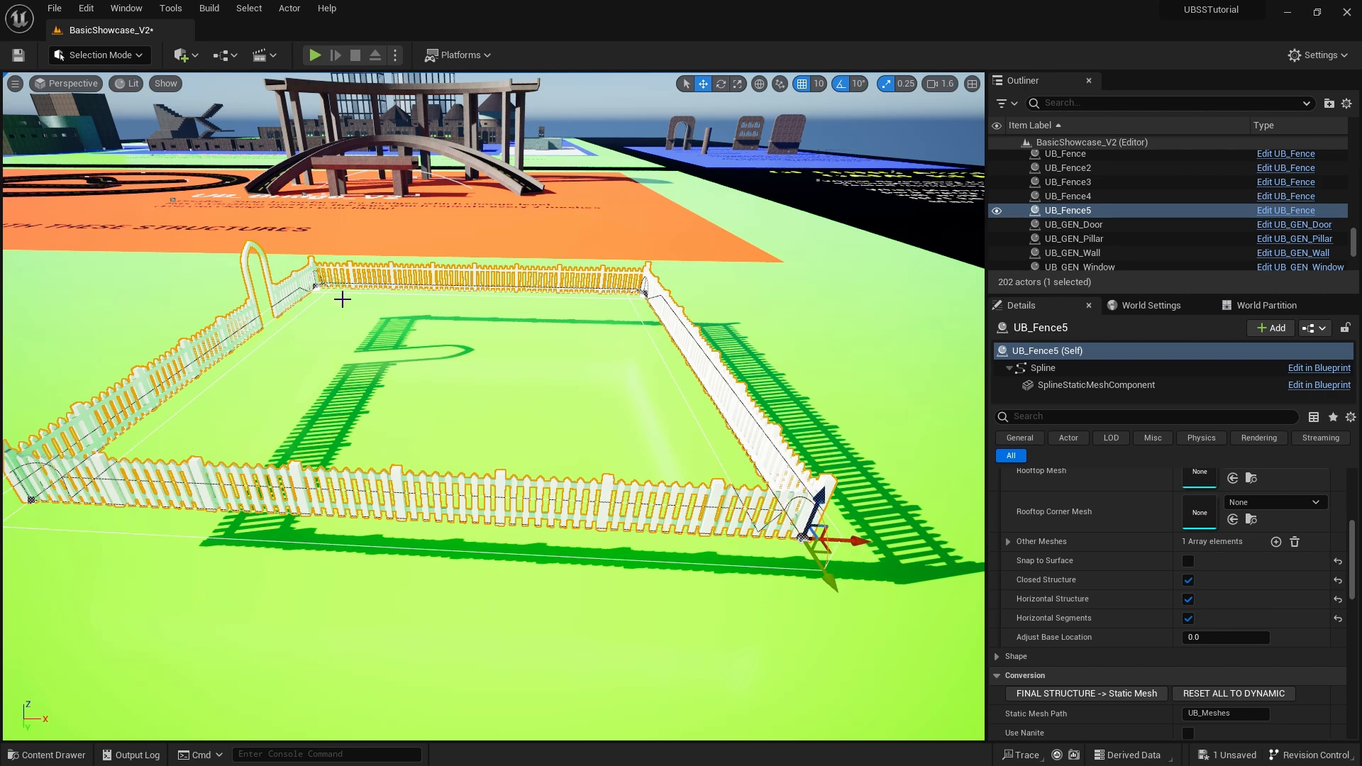
Disable Horizontal Structure and raise the near corner's spline point so the adjoining fence sides slope upward.
click(1188, 599)
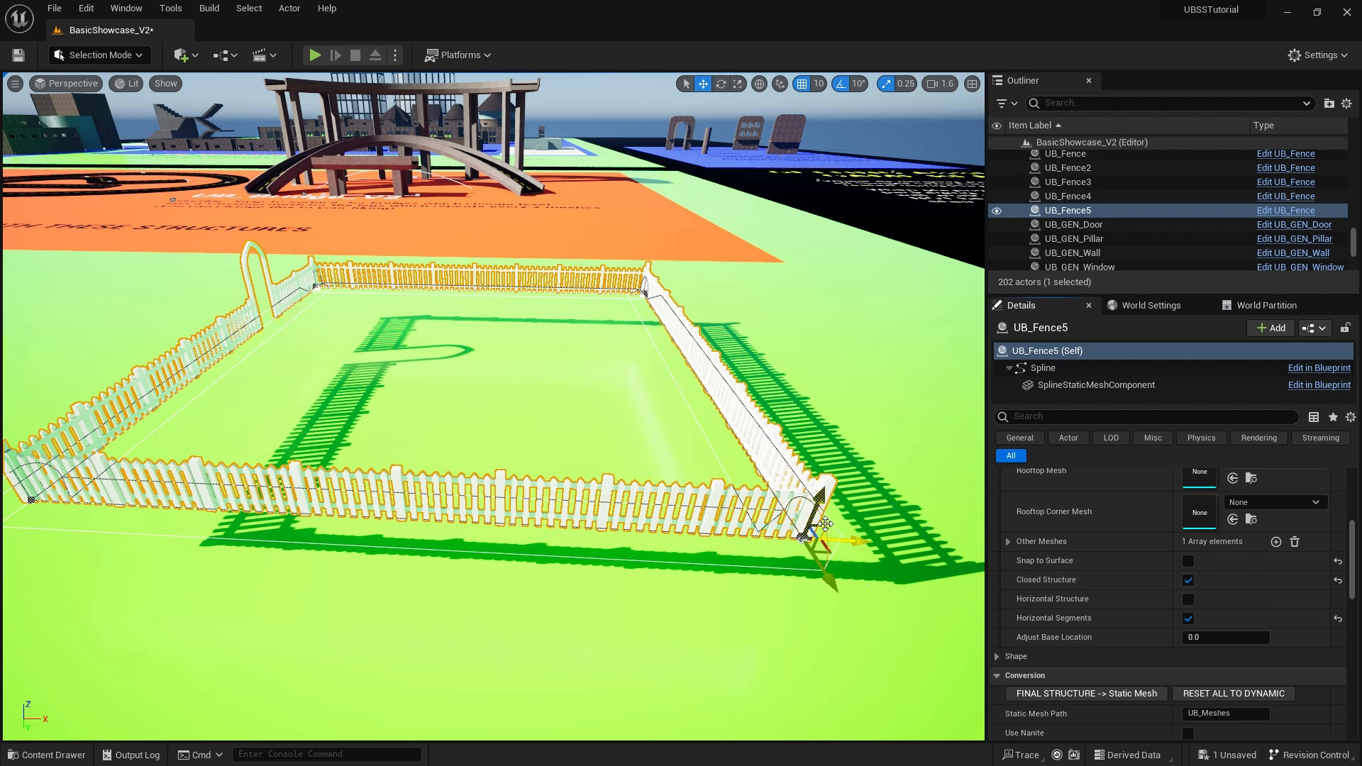
drag(824, 524, 854, 354)
mouse_move(841, 487)
right_down()
mouse_move(788, 521)
mouse_move(809, 509)
mouse_move(702, 500)
mouse_move(869, 482)
mouse_move(858, 482)
right_up()
key(d)
key(d)
key(a)
key(a)
key(s)
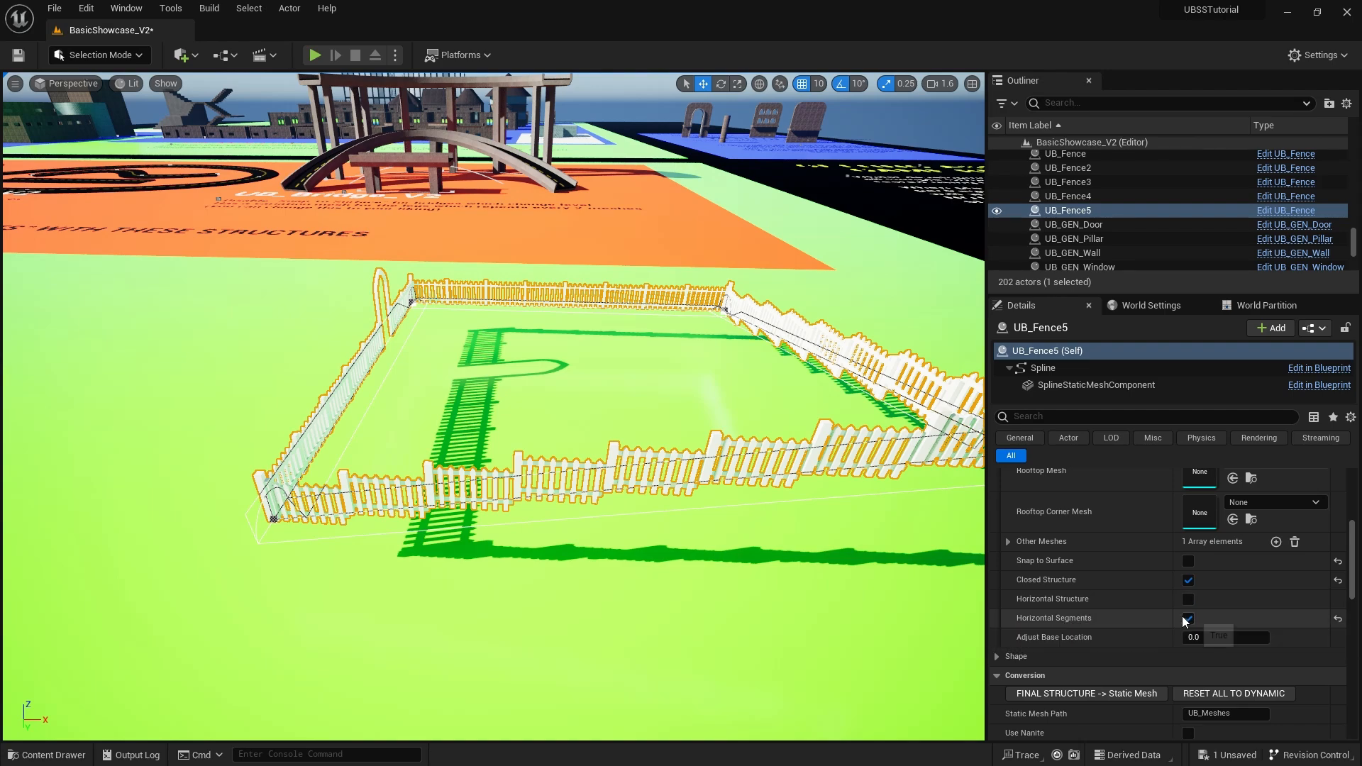
mouse_move(817, 558)
right_down()
mouse_move(794, 559)
mouse_move(805, 553)
right_up()
key(d)
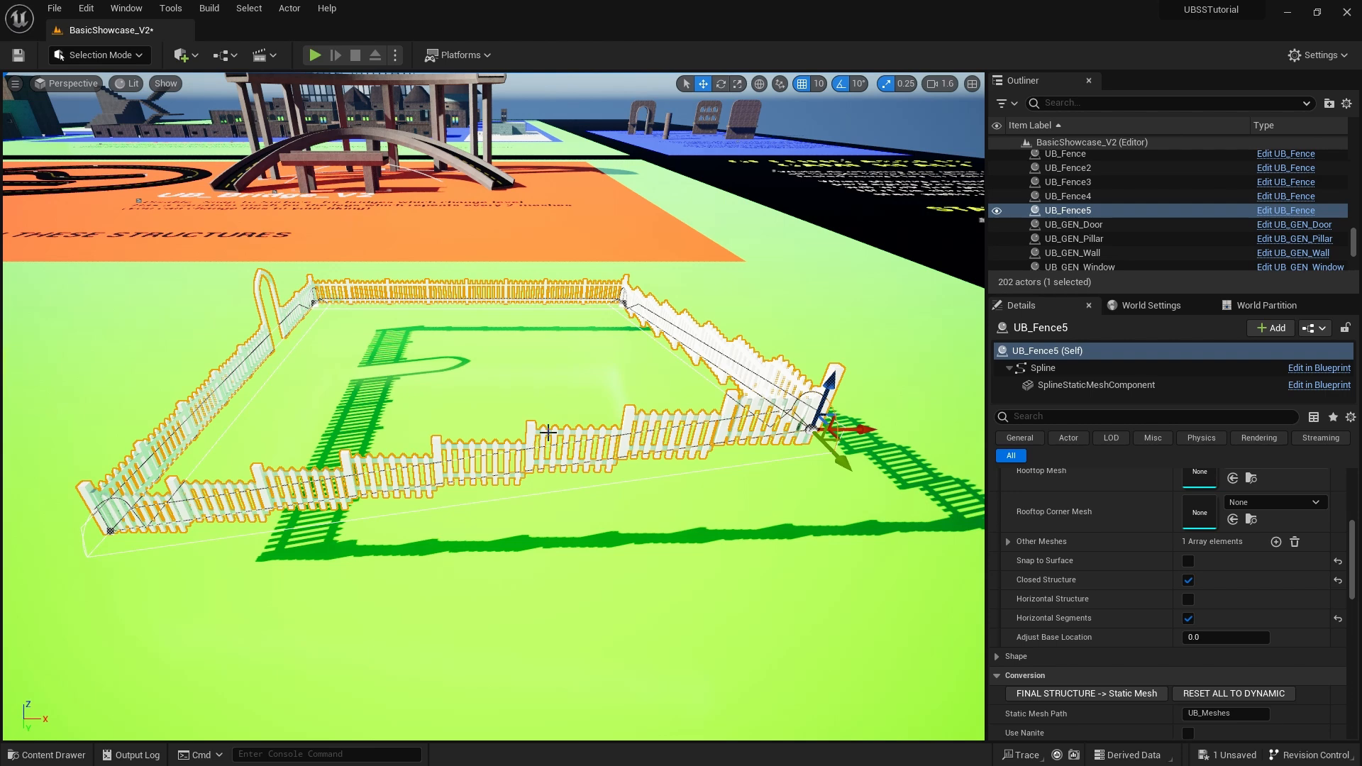
Disable Horizontal Segments so the sloping fence sections follow the spline continuously.
click(1188, 618)
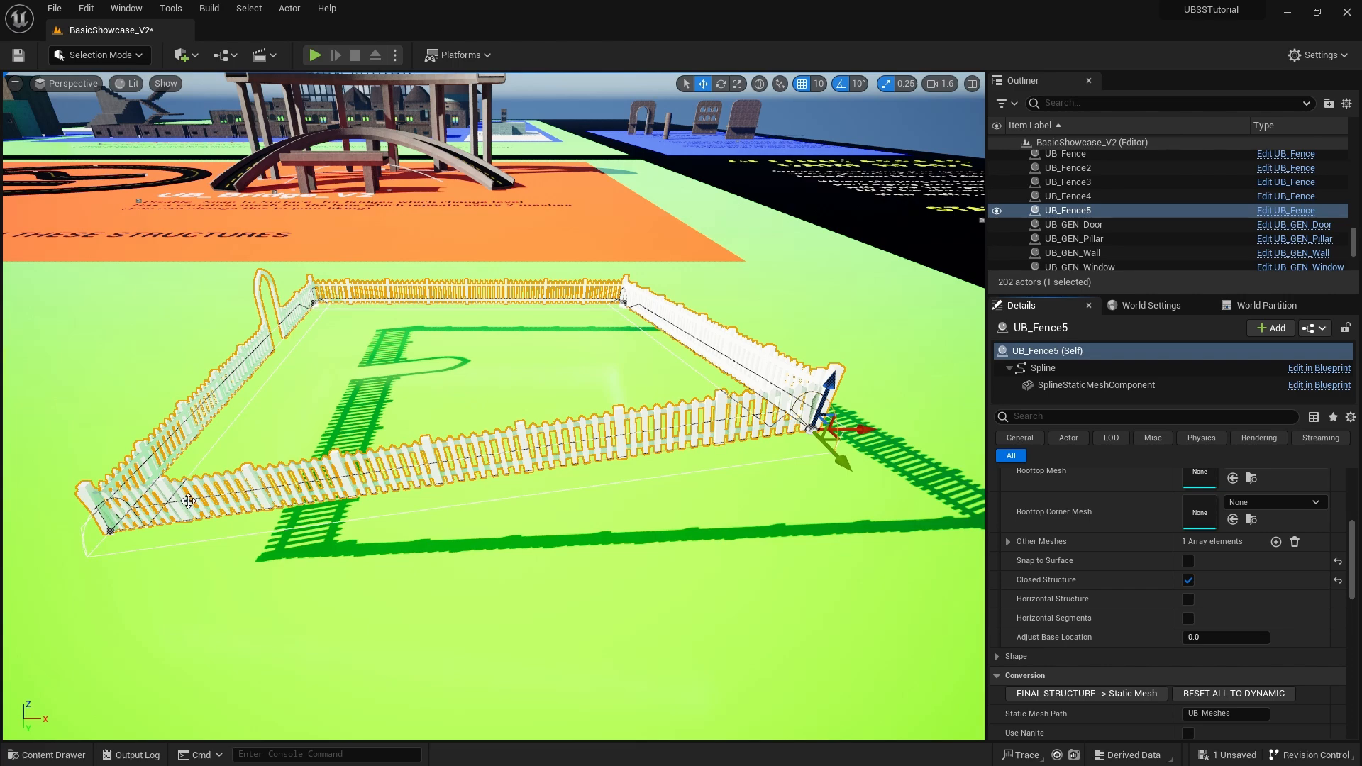
right_drag(836, 450, 744, 403)
key(d)
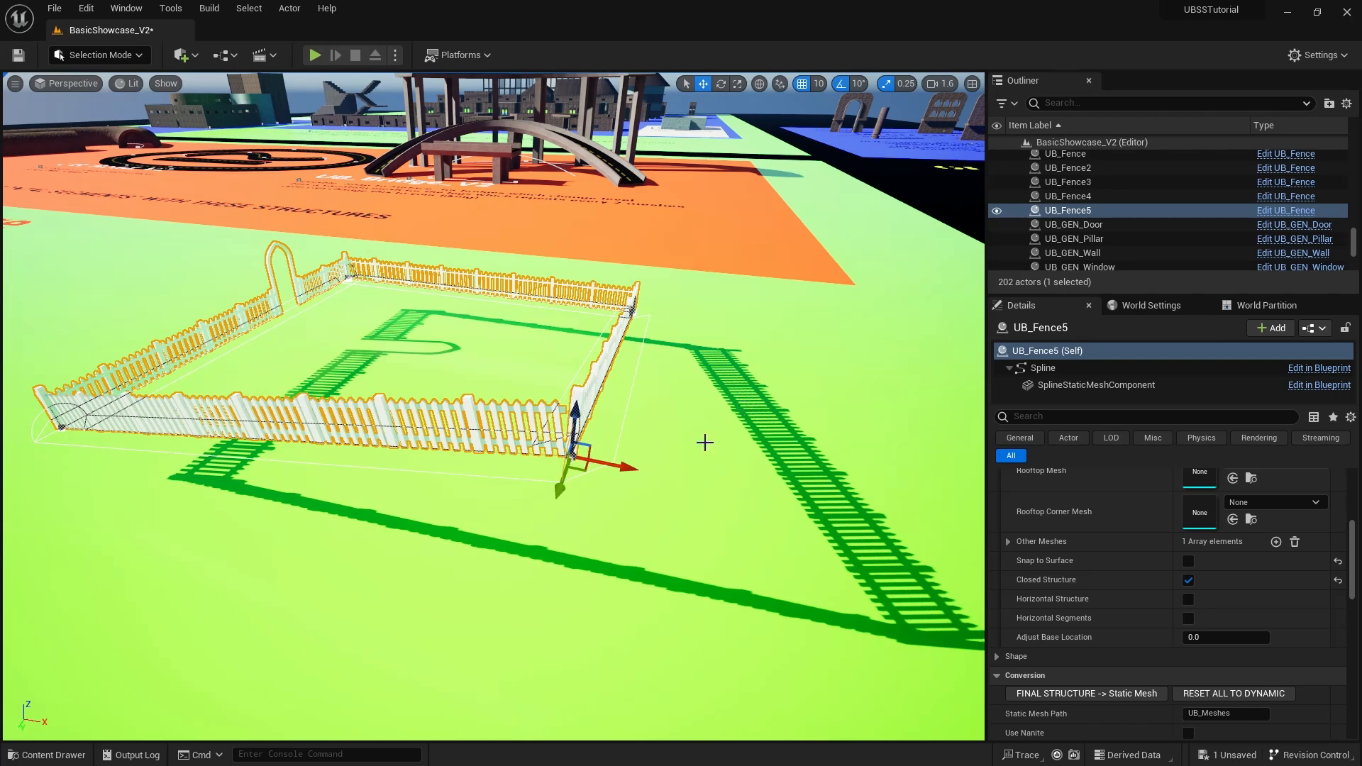
Try curving the fence around the raised corner, and undo the curve.
key(ctrl+z)
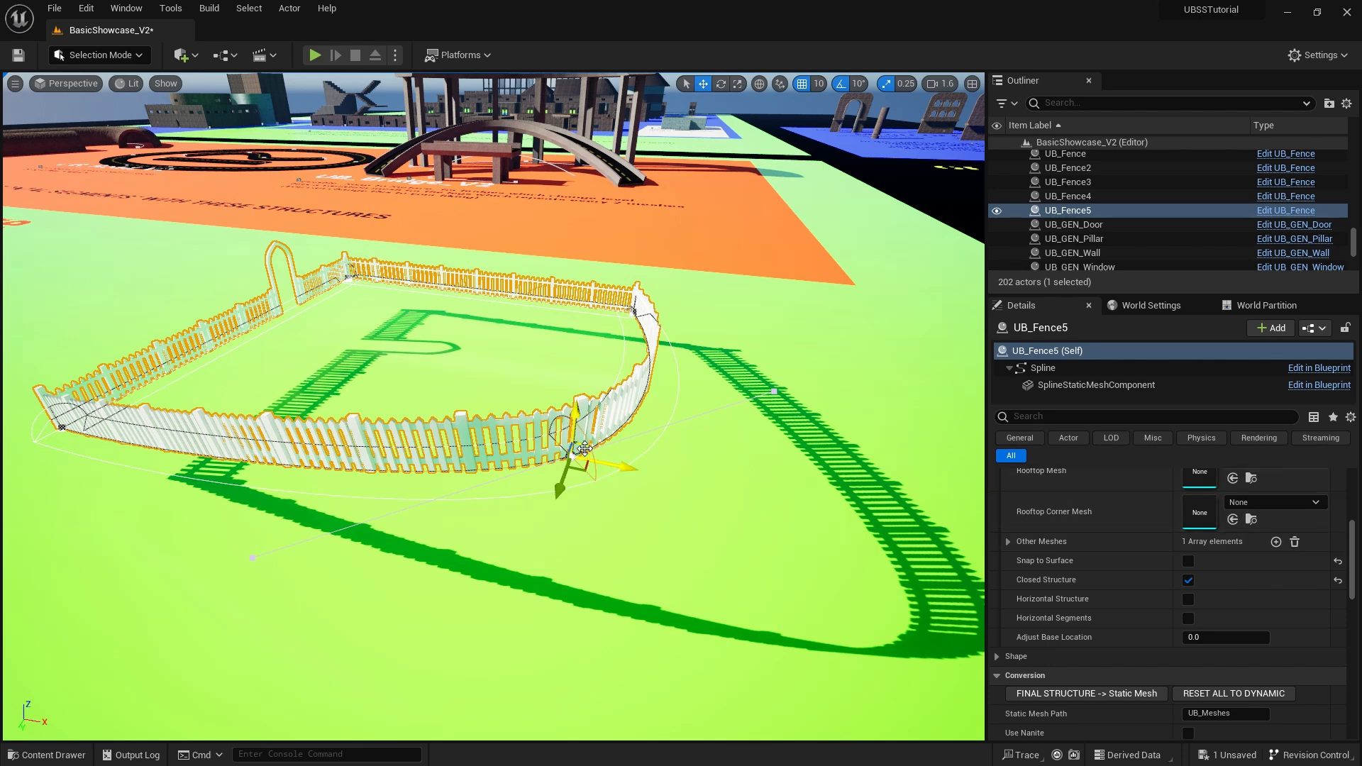
key(ctrl+z)
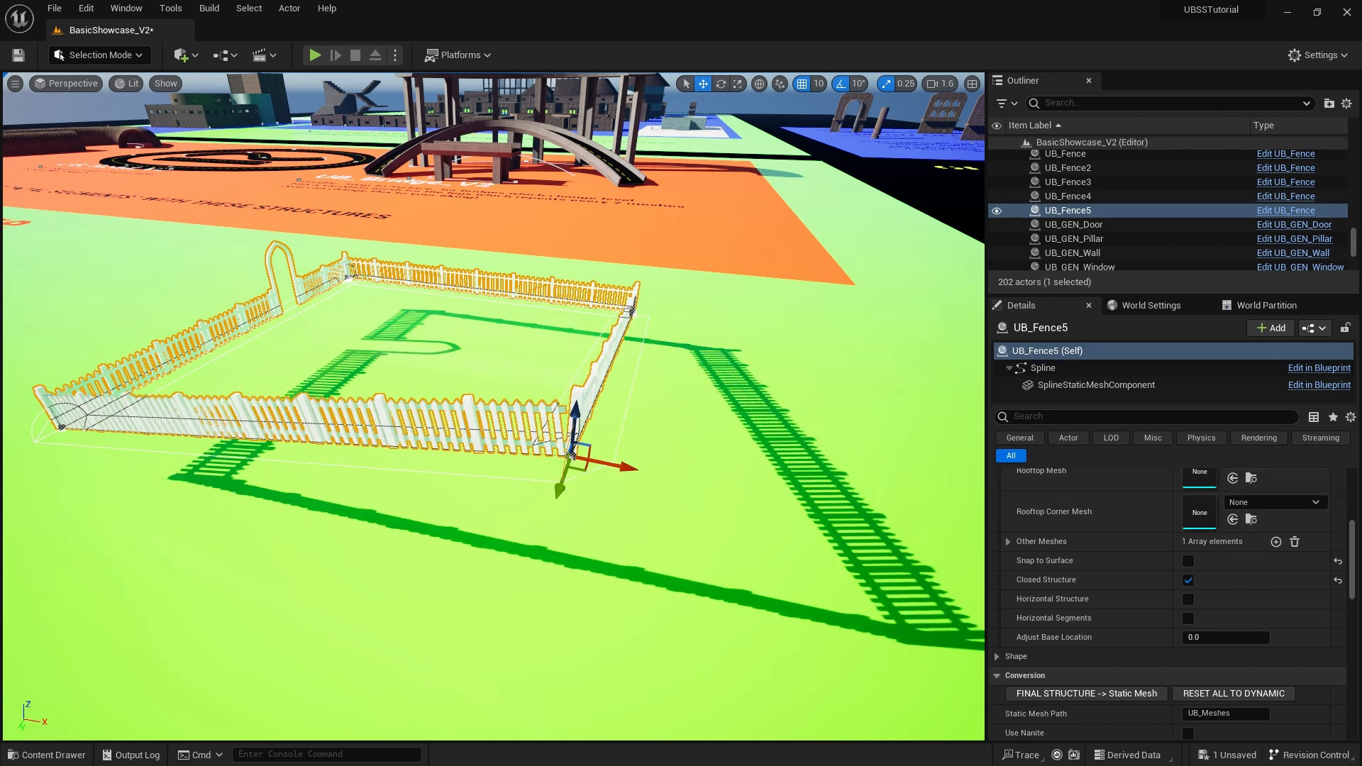
Enable Horizontal Structure to level the fence, and enable Snap to Surface so it sits on the ground.
click(1187, 599)
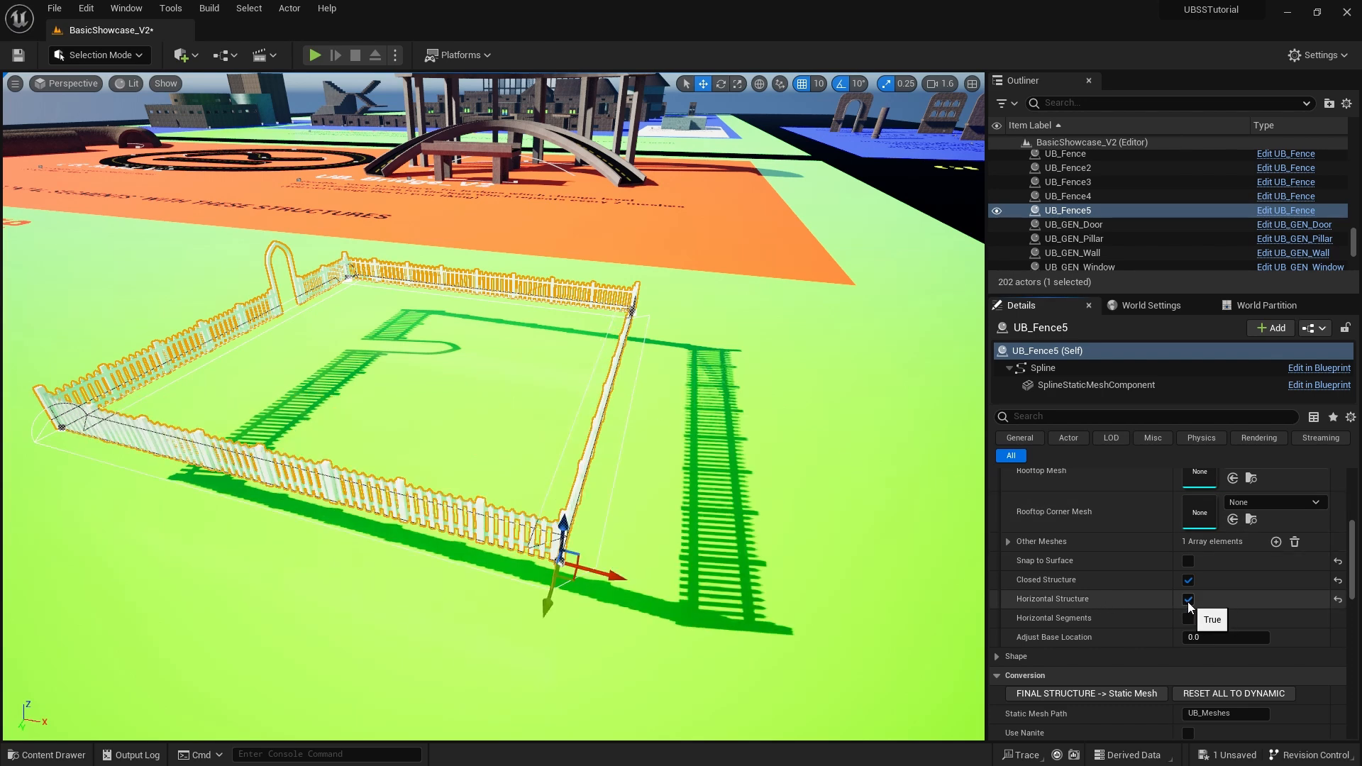
mouse_move(605, 487)
right_down()
mouse_move(638, 489)
mouse_move(610, 480)
right_up()
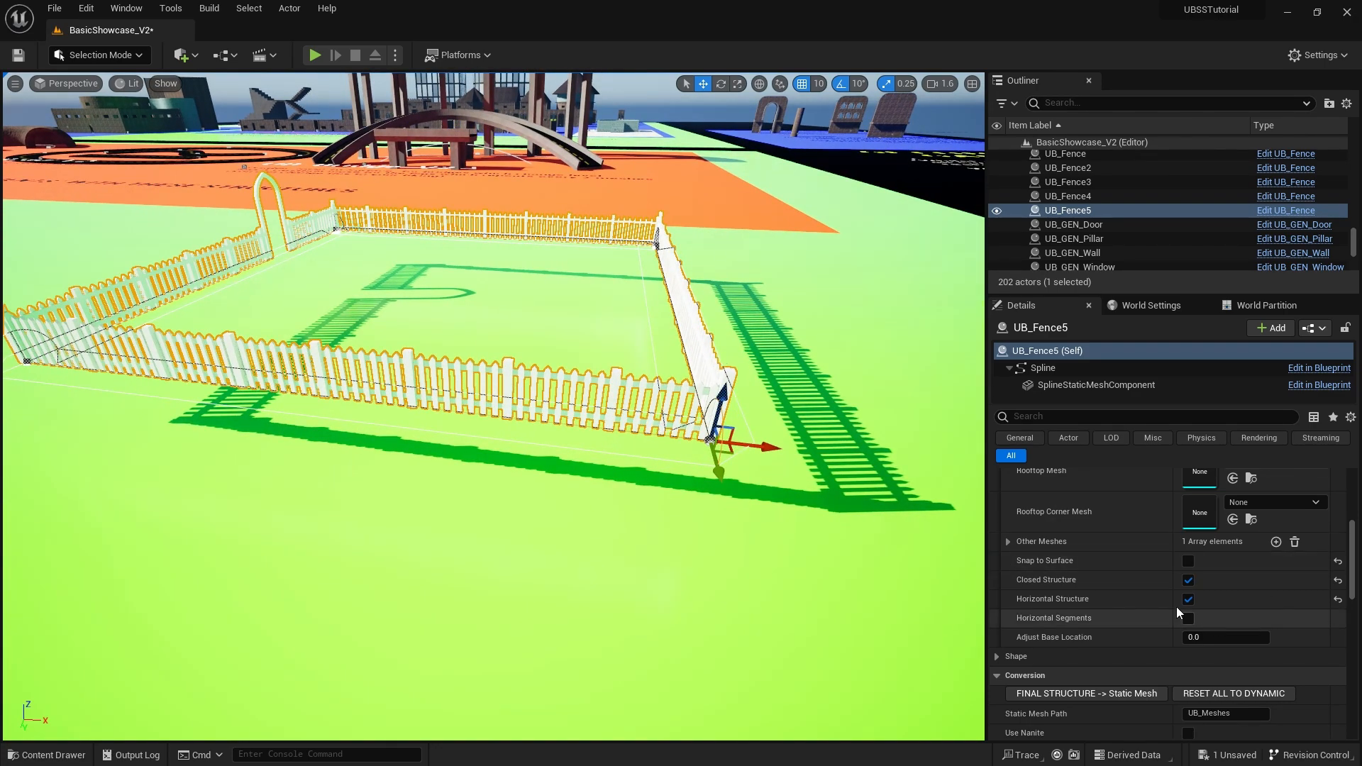
click(1188, 561)
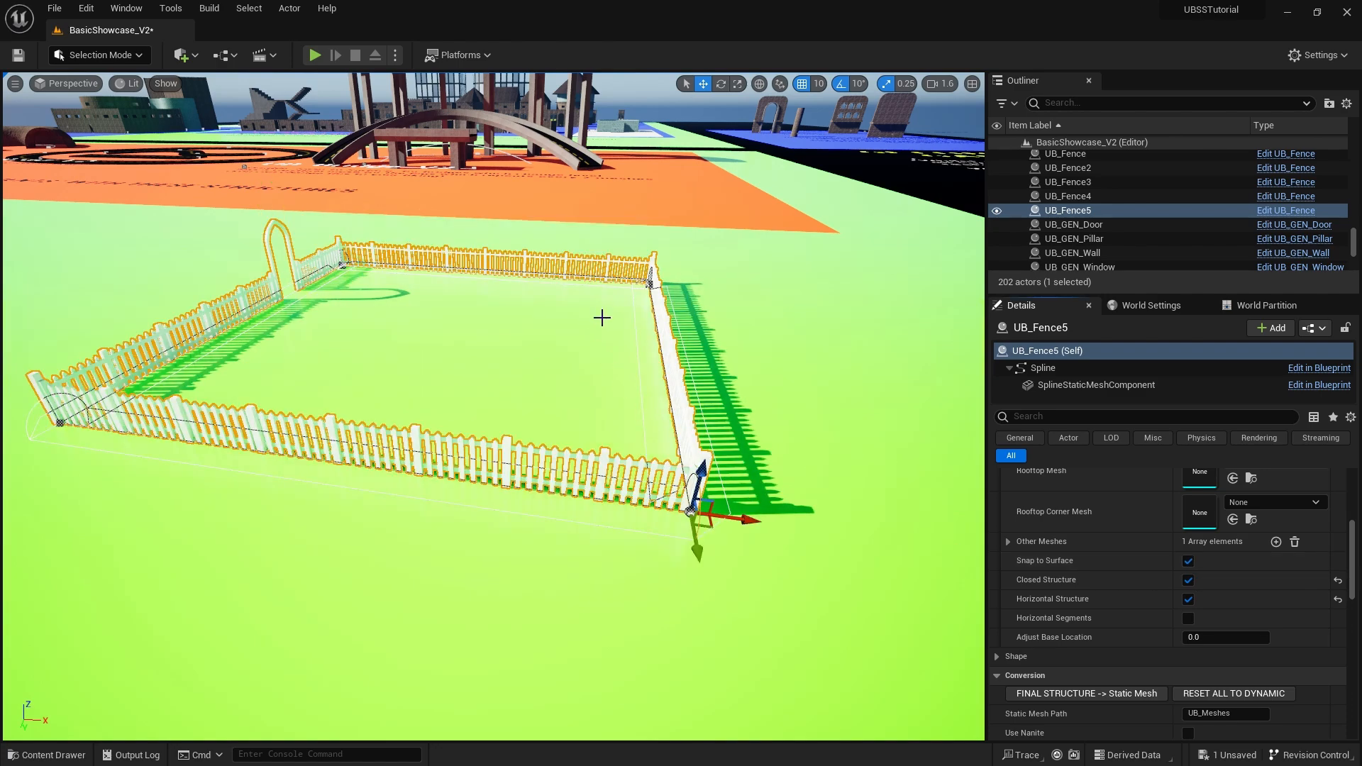
right_drag(839, 434, 879, 432)
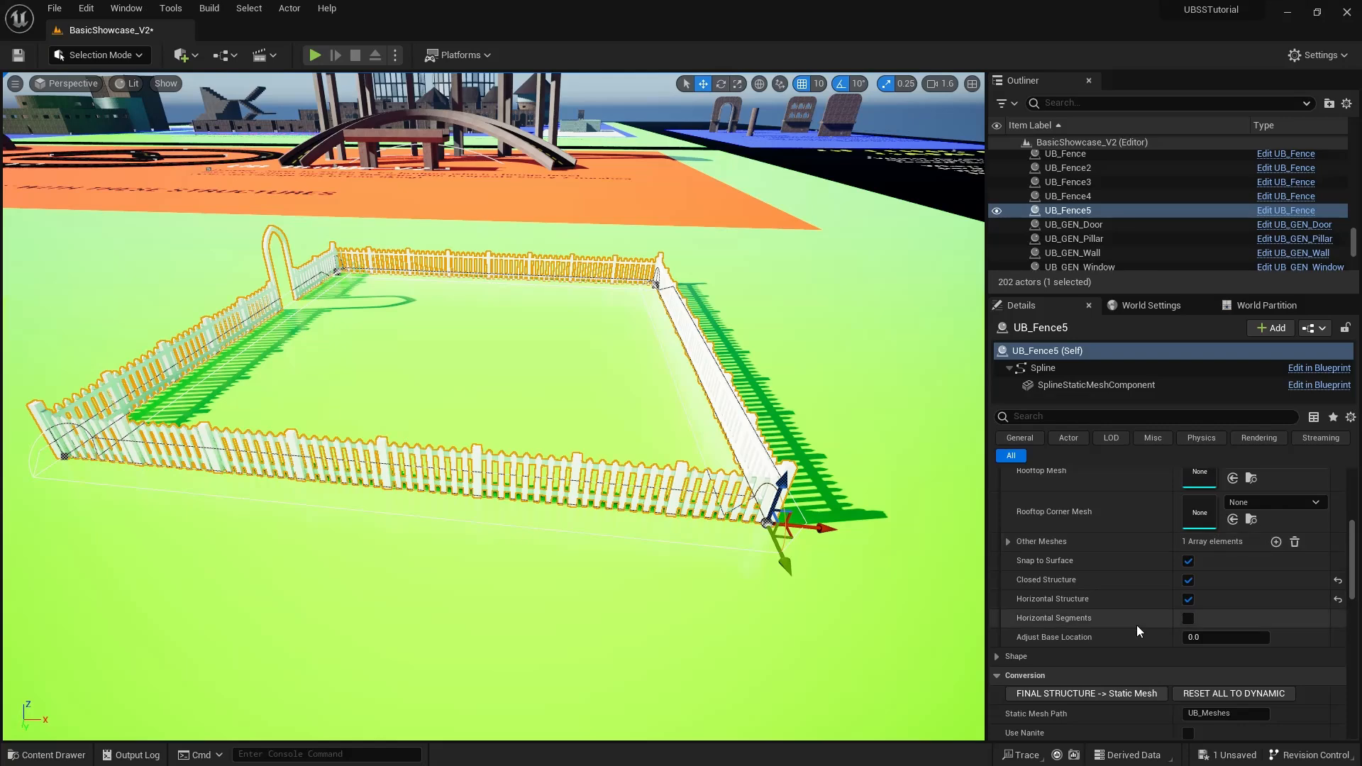
scroll(1007, 589, up, 2)
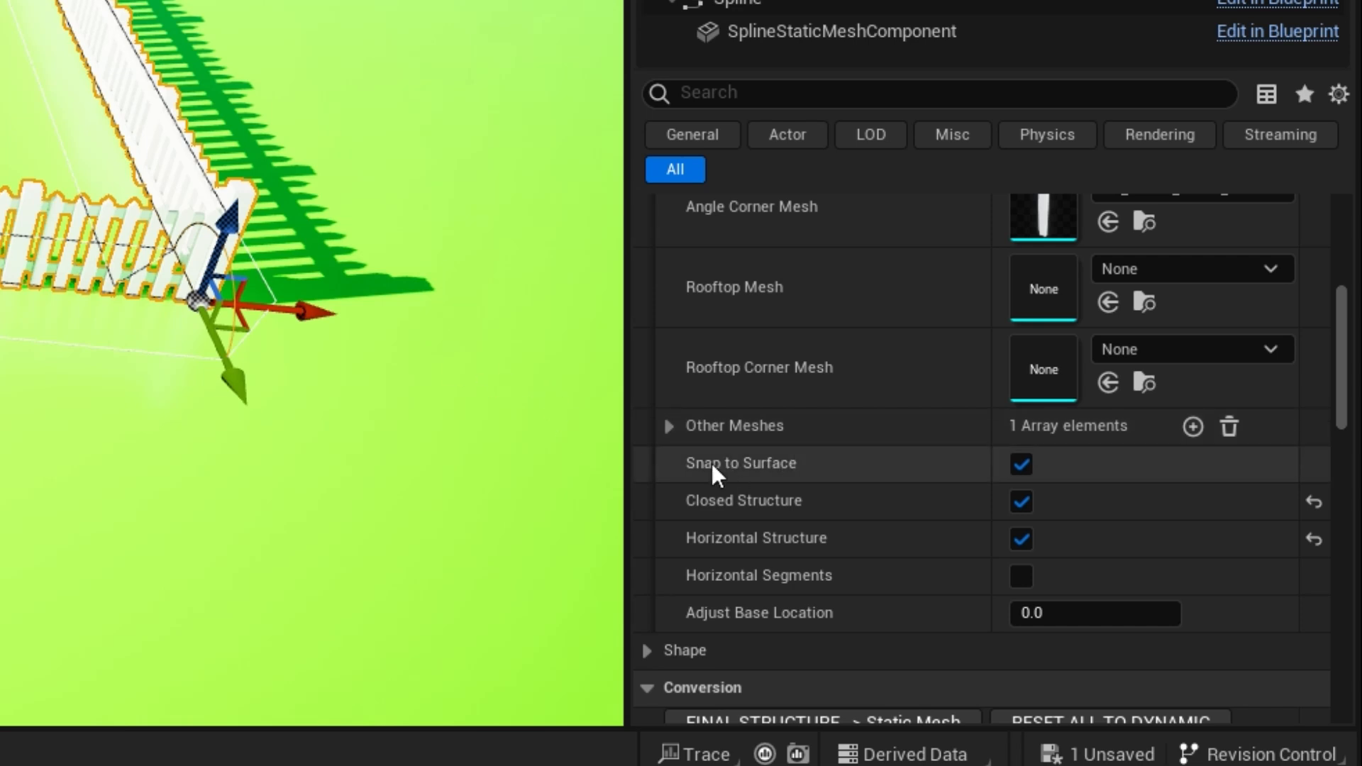
Expand the fence's first Other Meshes entry and its Horizontal Mesh Positions to examine the arched door's placement settings.
click(669, 426)
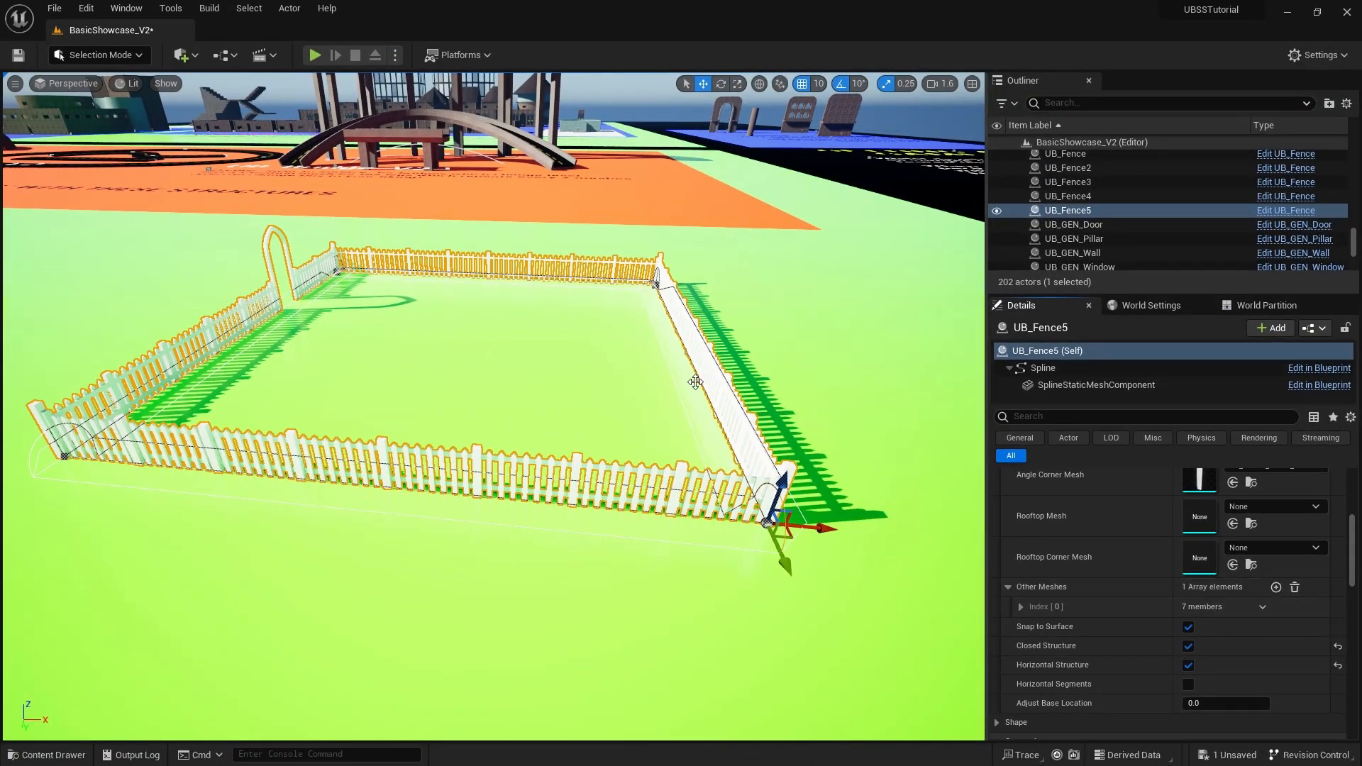
right_drag(652, 390, 651, 386)
key(e)
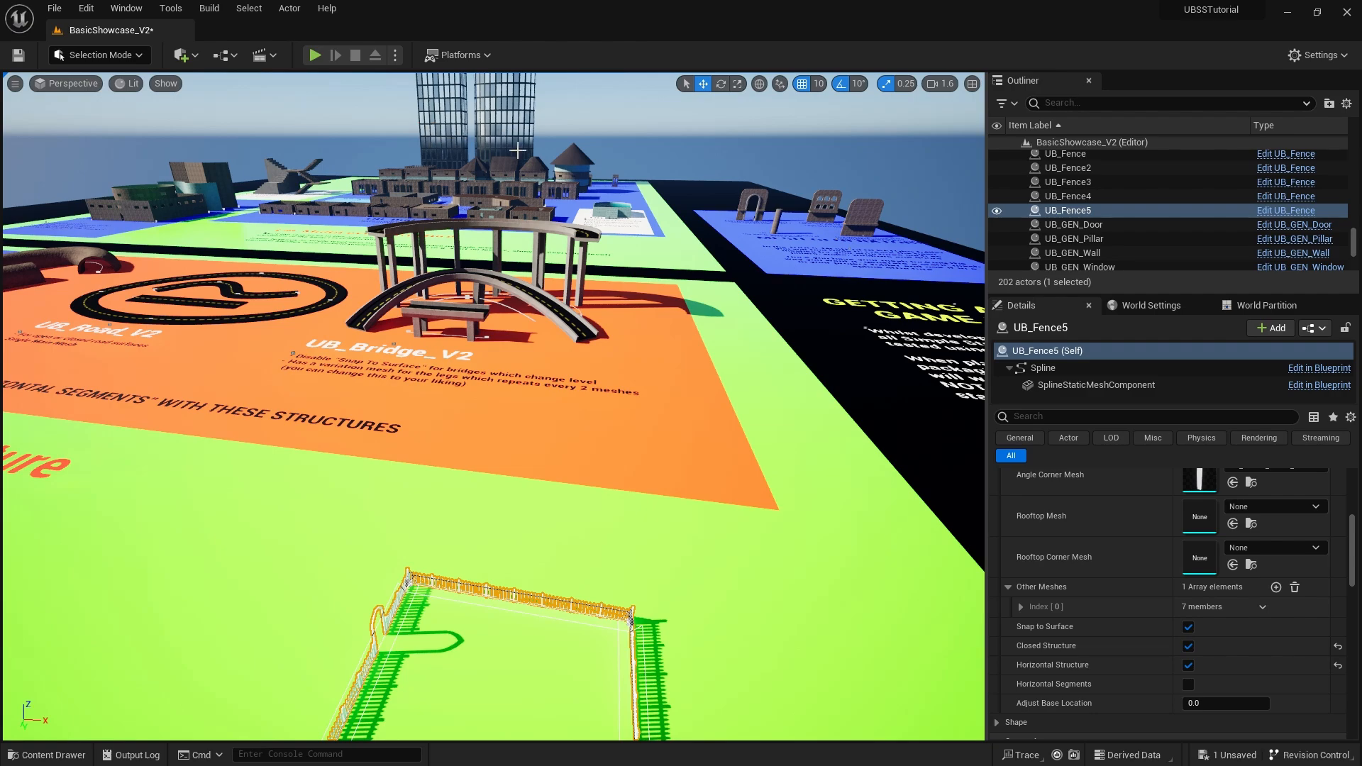
key(q)
right_drag(650, 386, 651, 411)
key(w)
key(d)
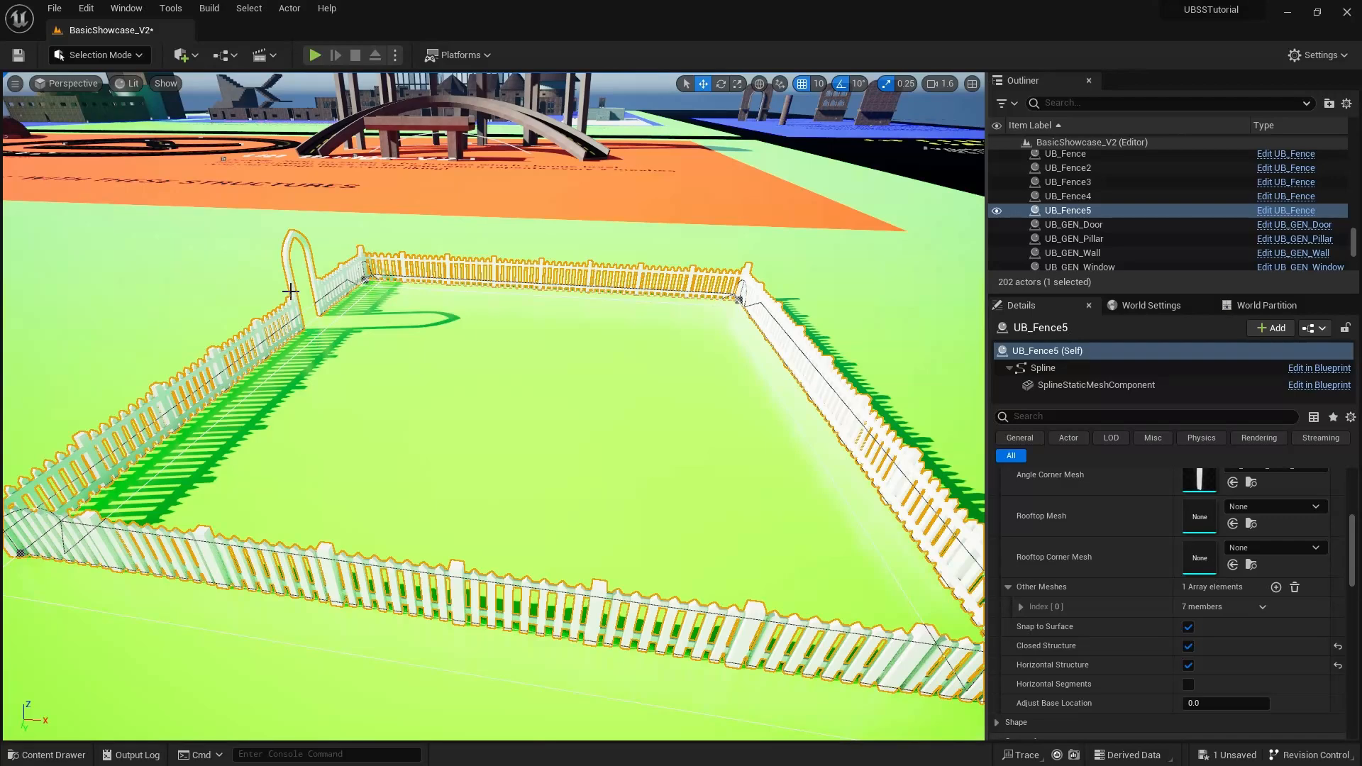
click(1189, 644)
scroll(1035, 611, down, 3)
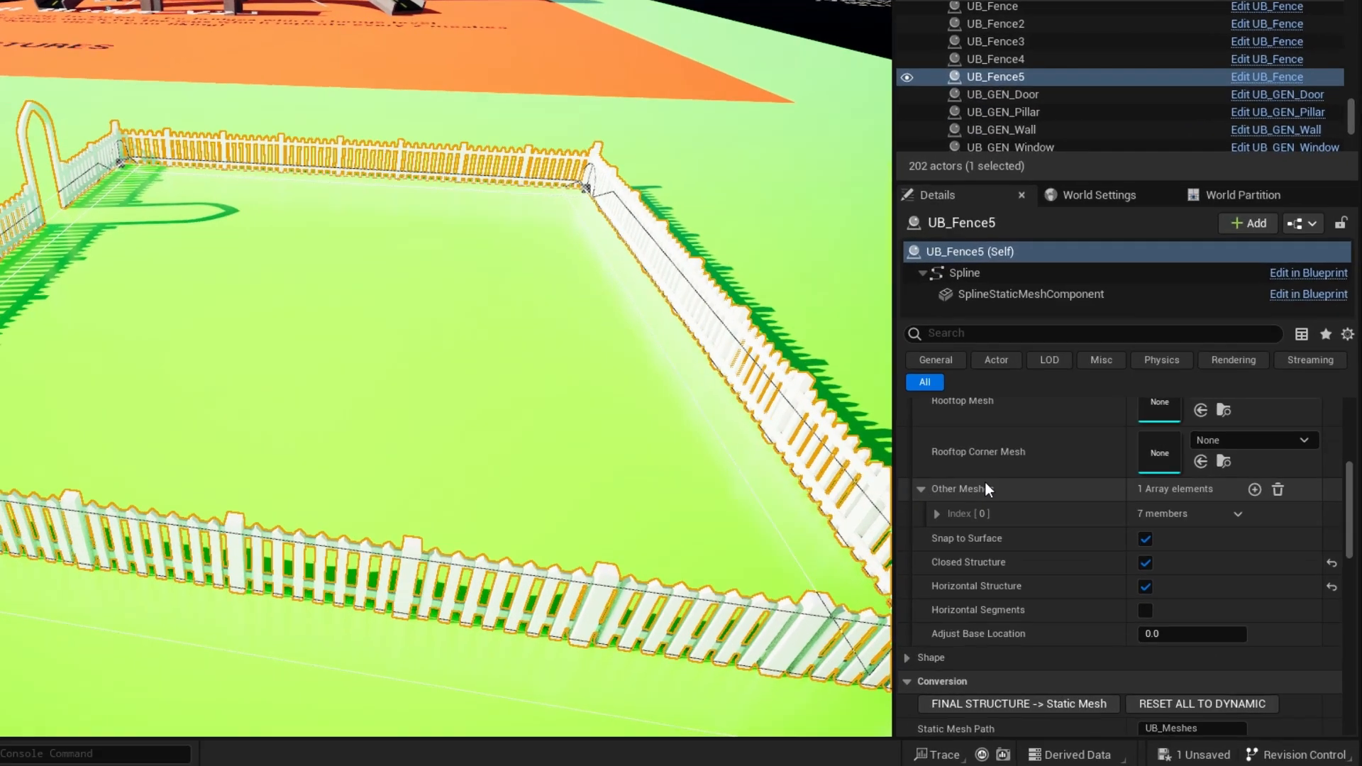
click(936, 514)
scroll(960, 533, down, 1)
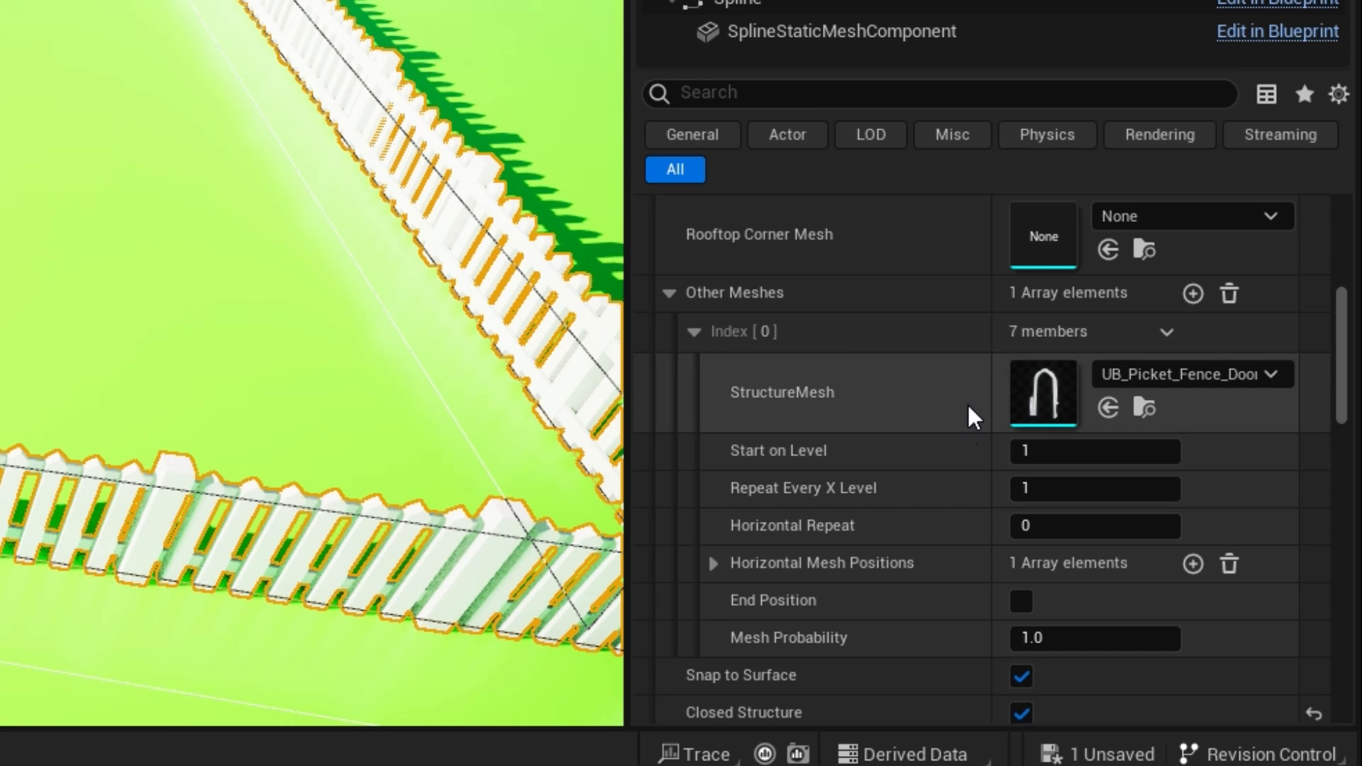
scroll(913, 423, down, 1)
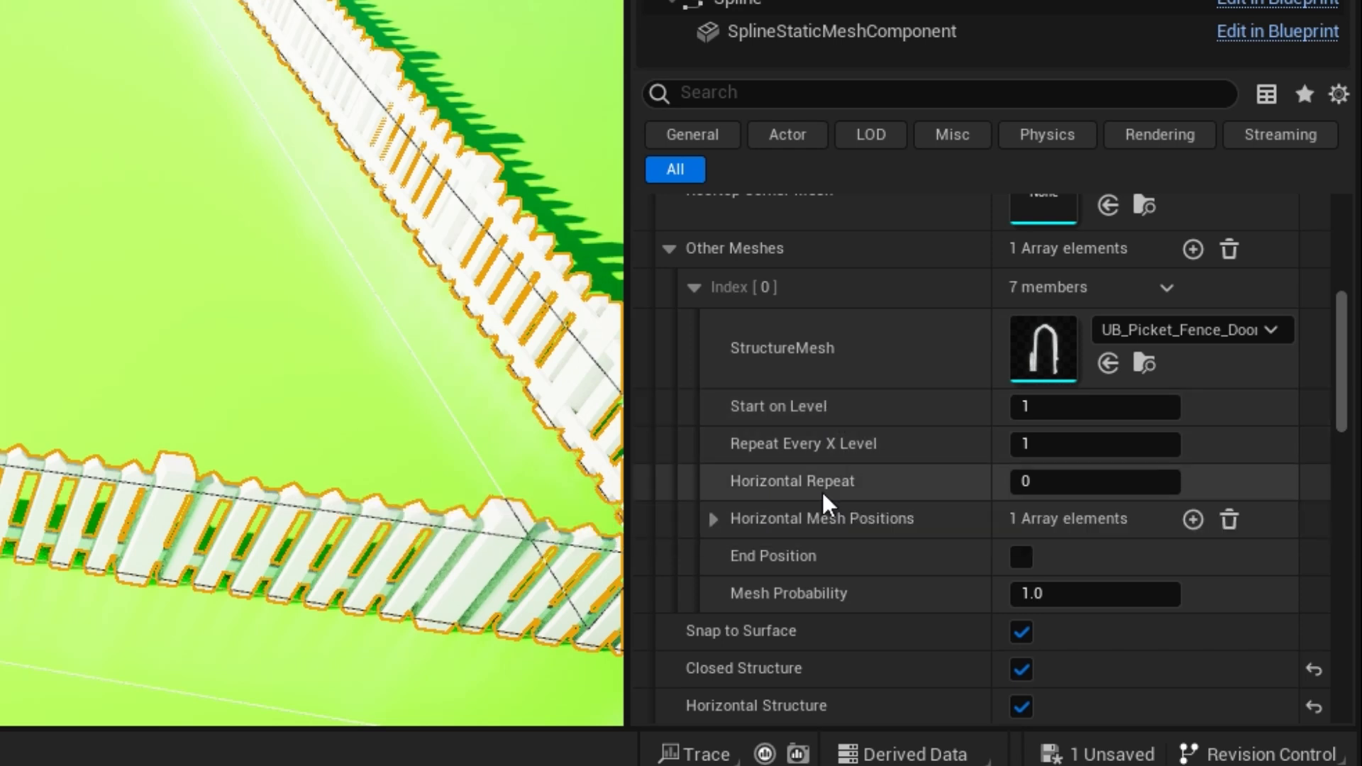
click(713, 519)
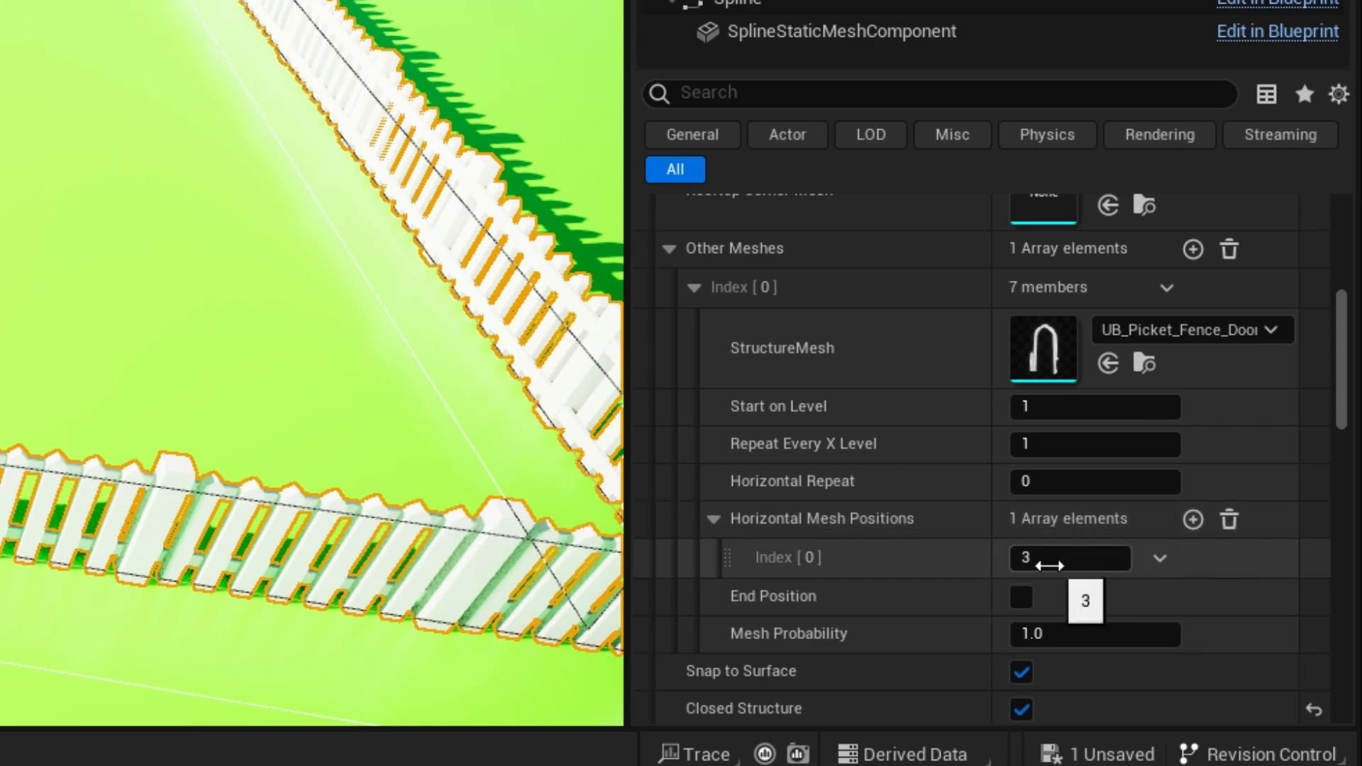
Try the arched door at horizontal mesh positions 4, 5 and 6, and return it to position 3.
click(1037, 559)
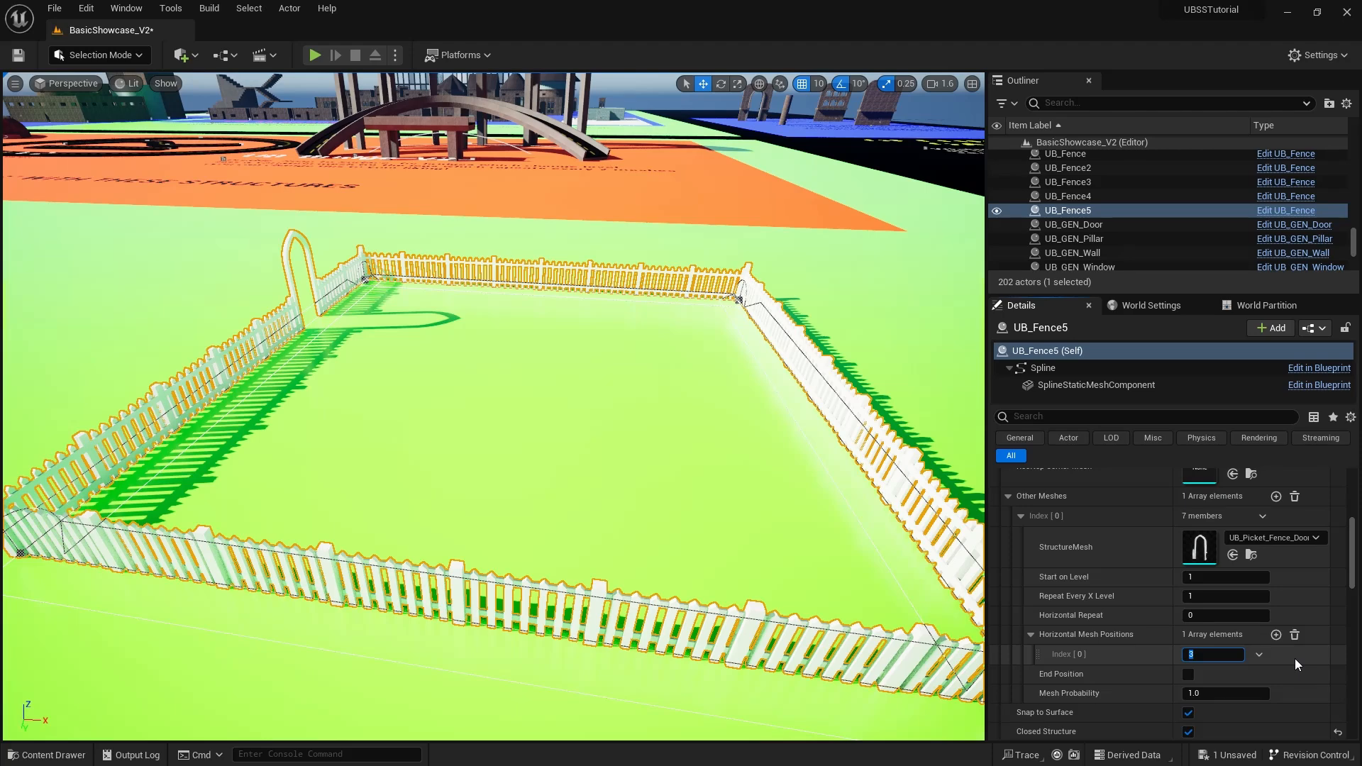
text(4)
key(Return)
text(5)
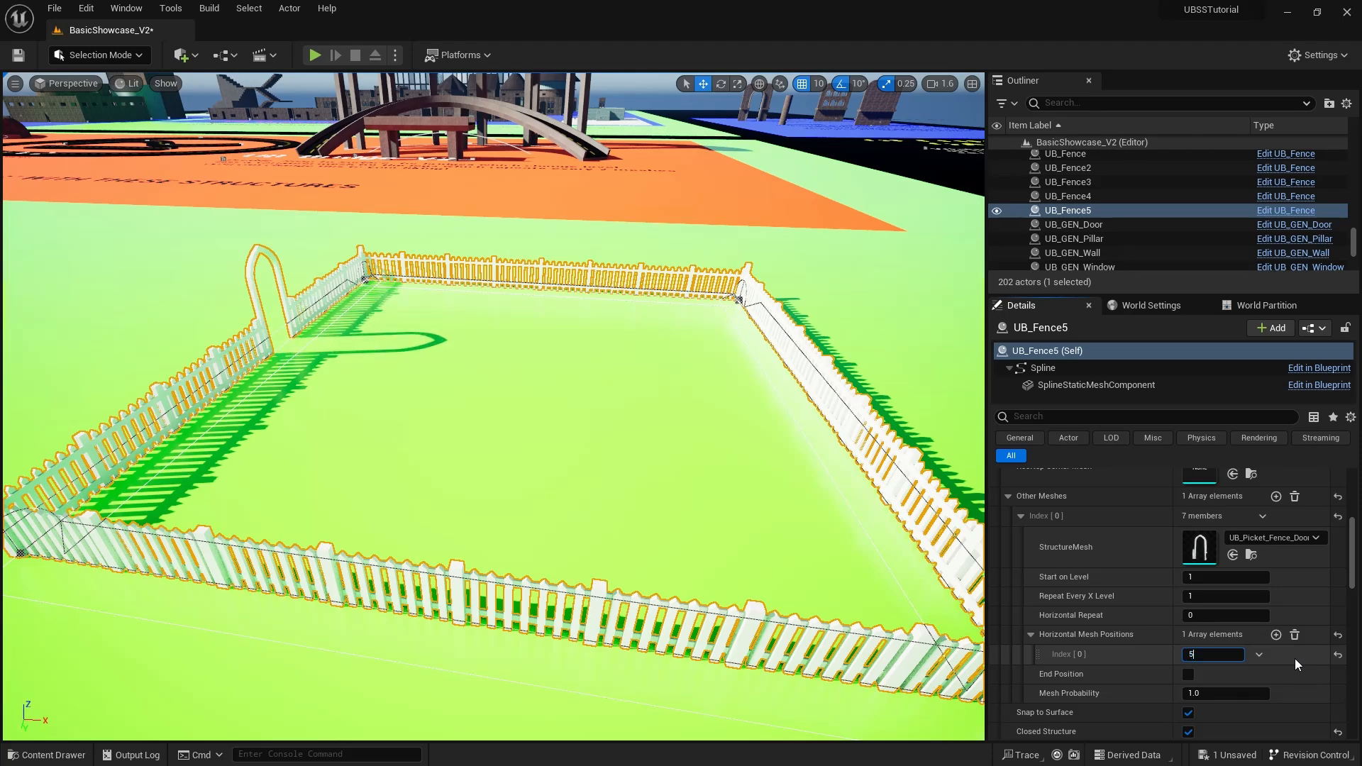
key(Return)
text(6)
key(Return)
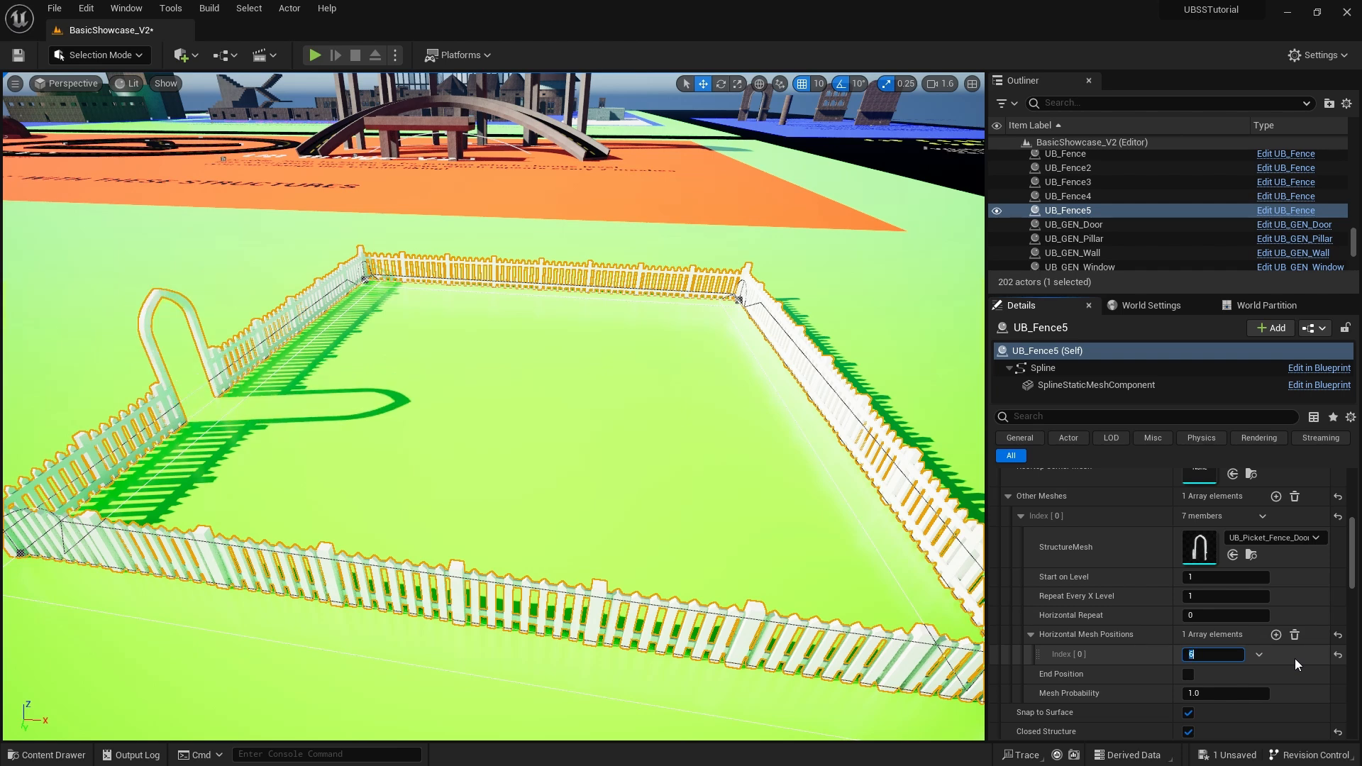
text(3)
key(Return)
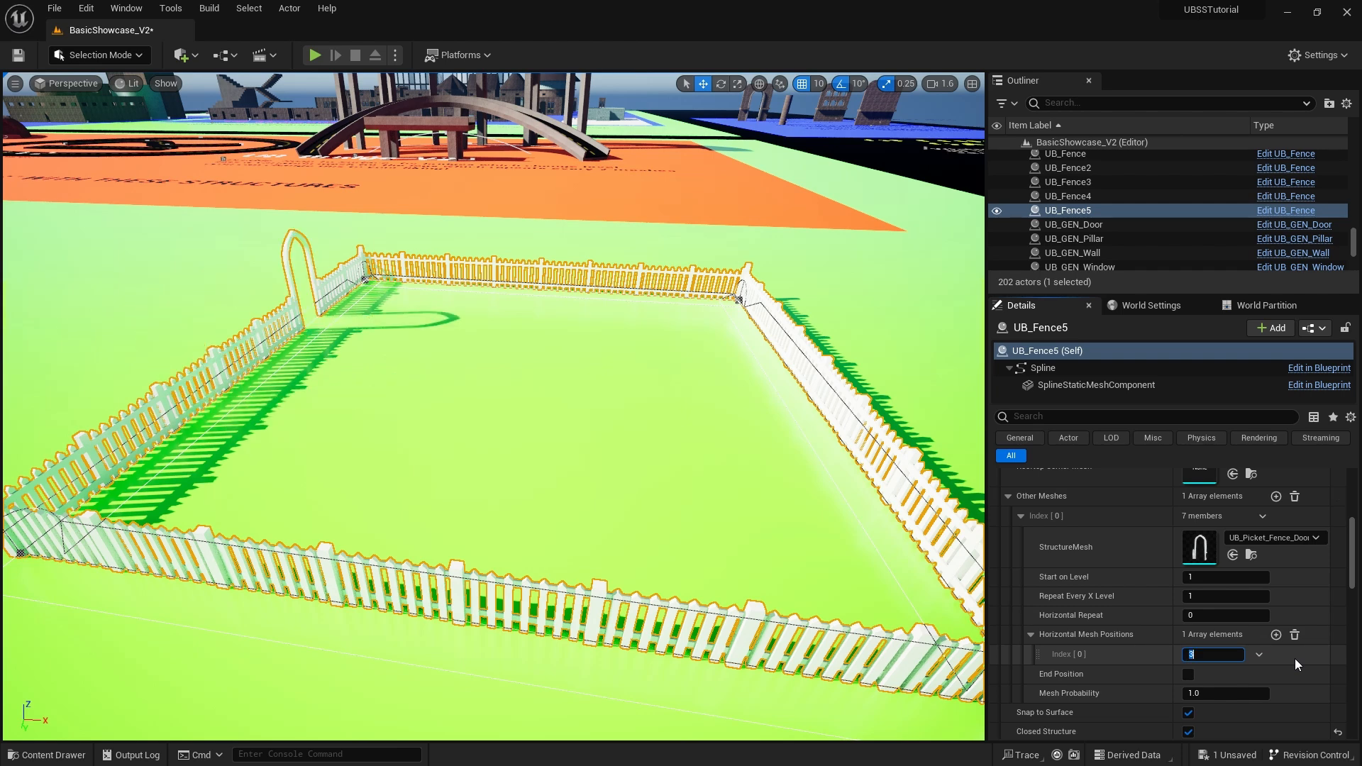
Try a Horizontal Repeat of 3 for the door at position 3, and reset the repeat to 0.
click(1191, 614)
text(3)
key(Return)
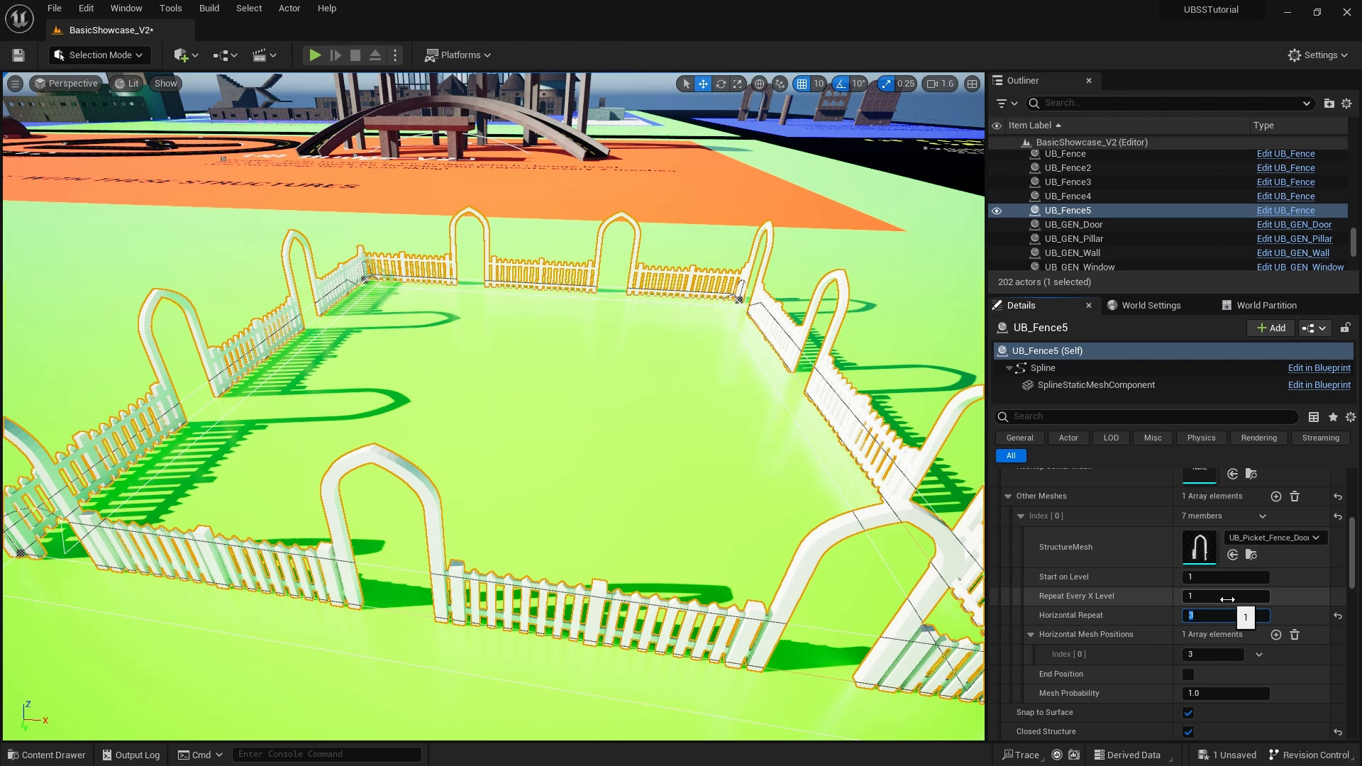
key(Return)
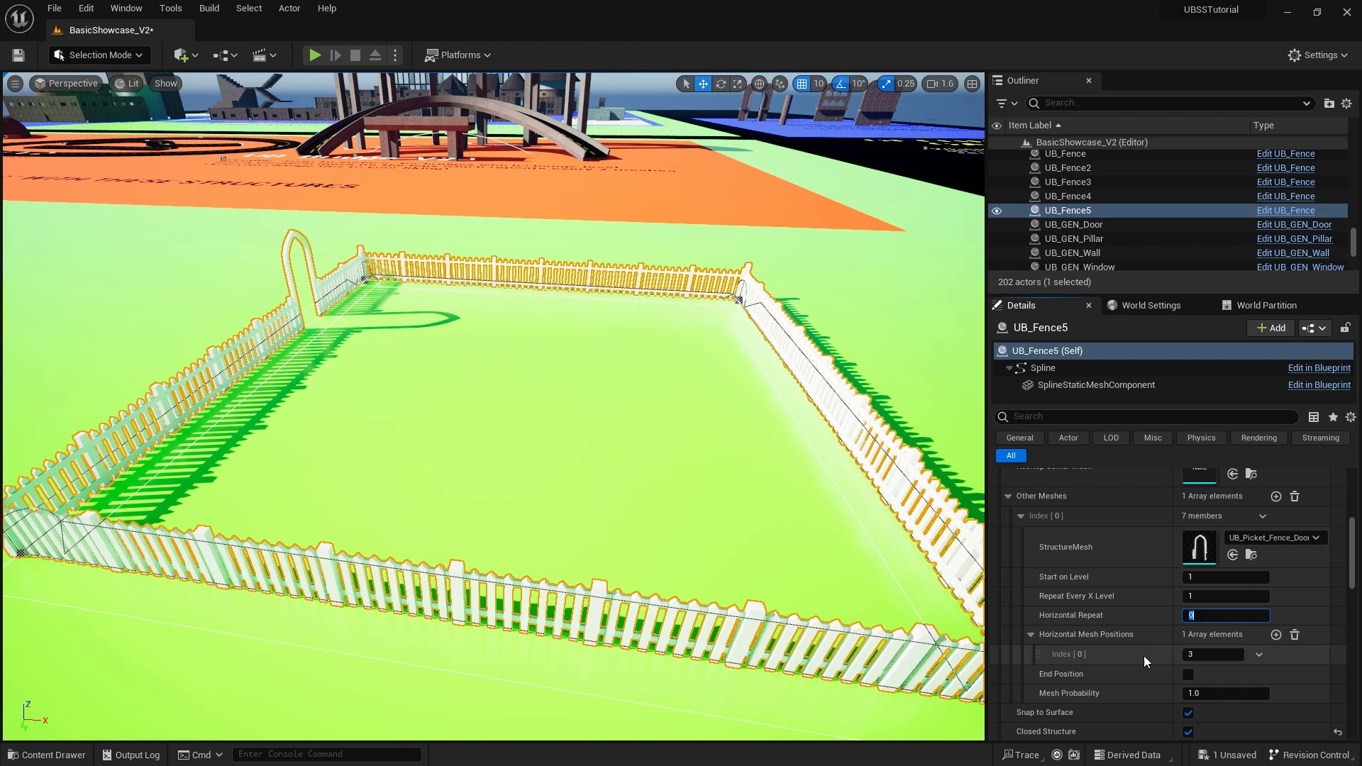
Move the door to horizontal mesh position 12, try a Horizontal Repeat of 3, and reset the repeat to 0.
click(1192, 654)
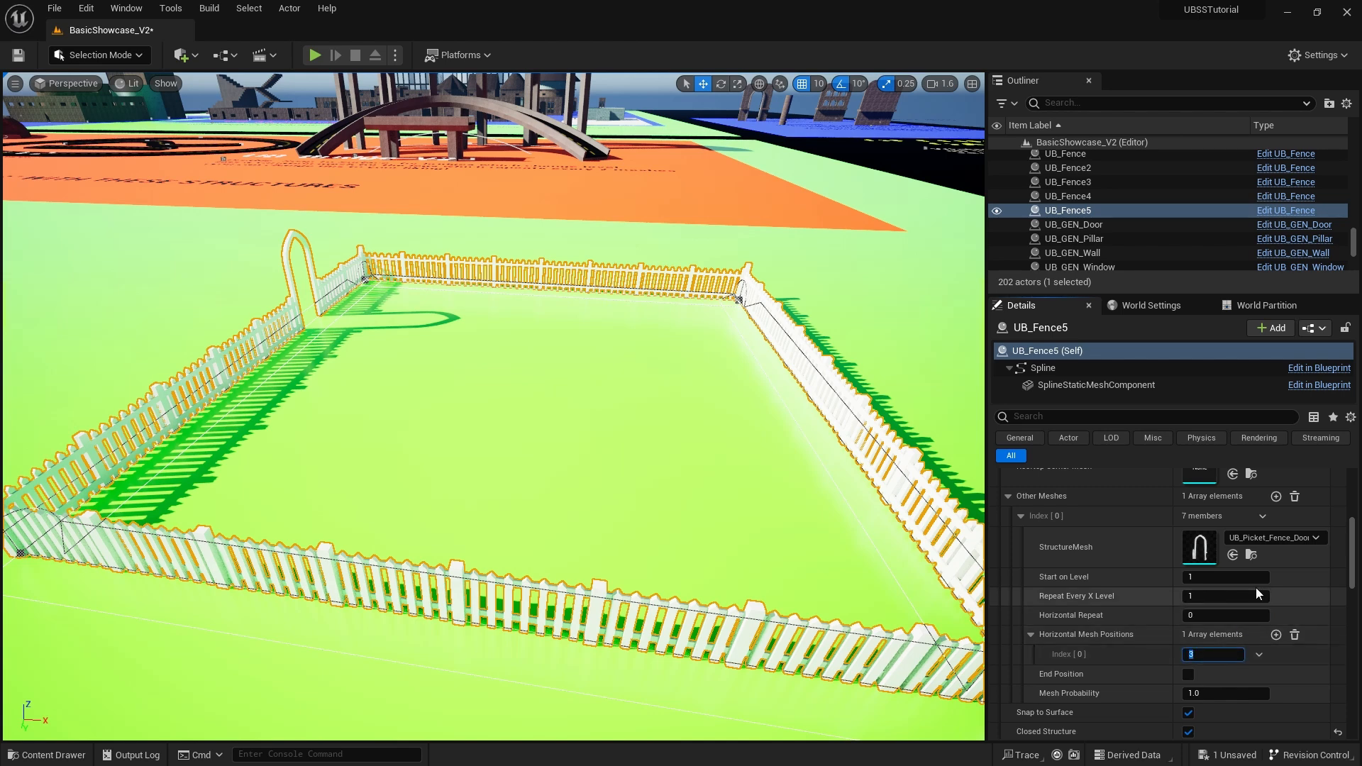
text(12)
key(Return)
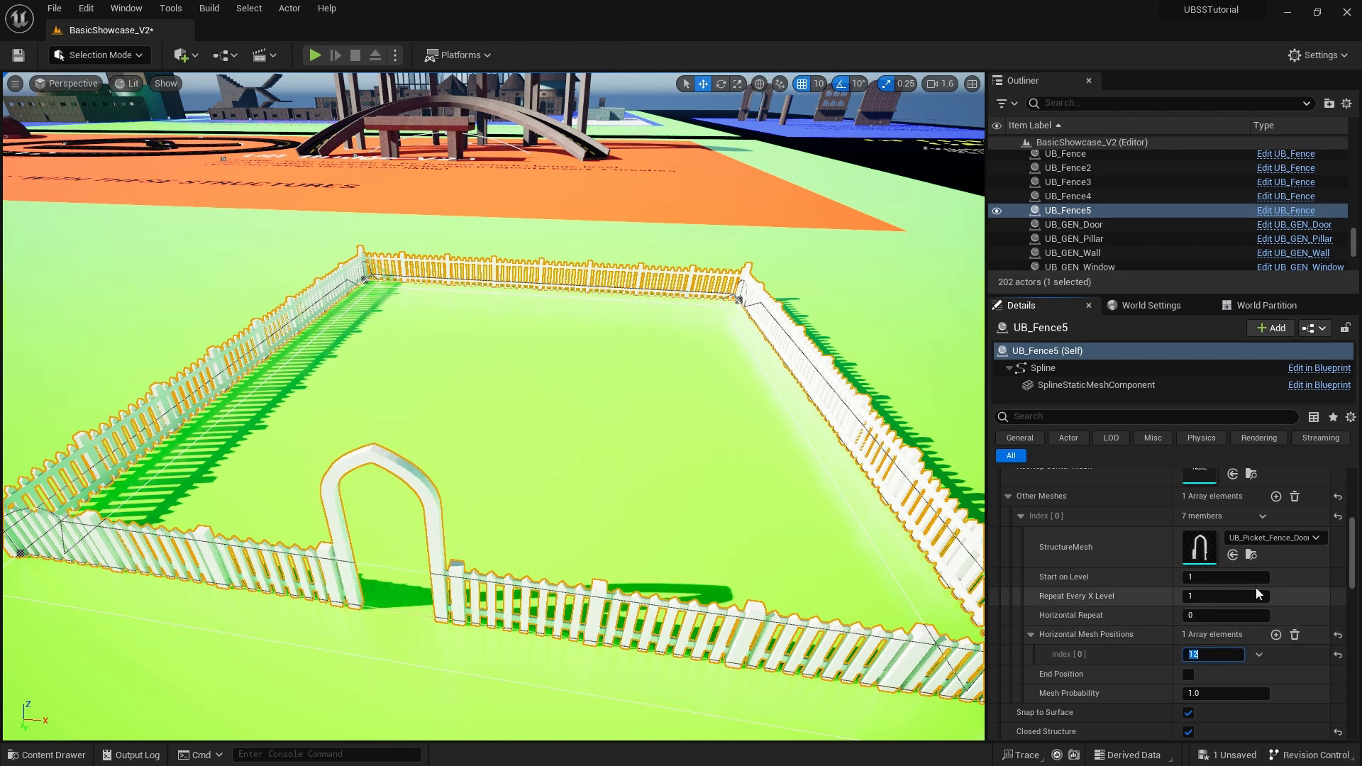
click(1203, 615)
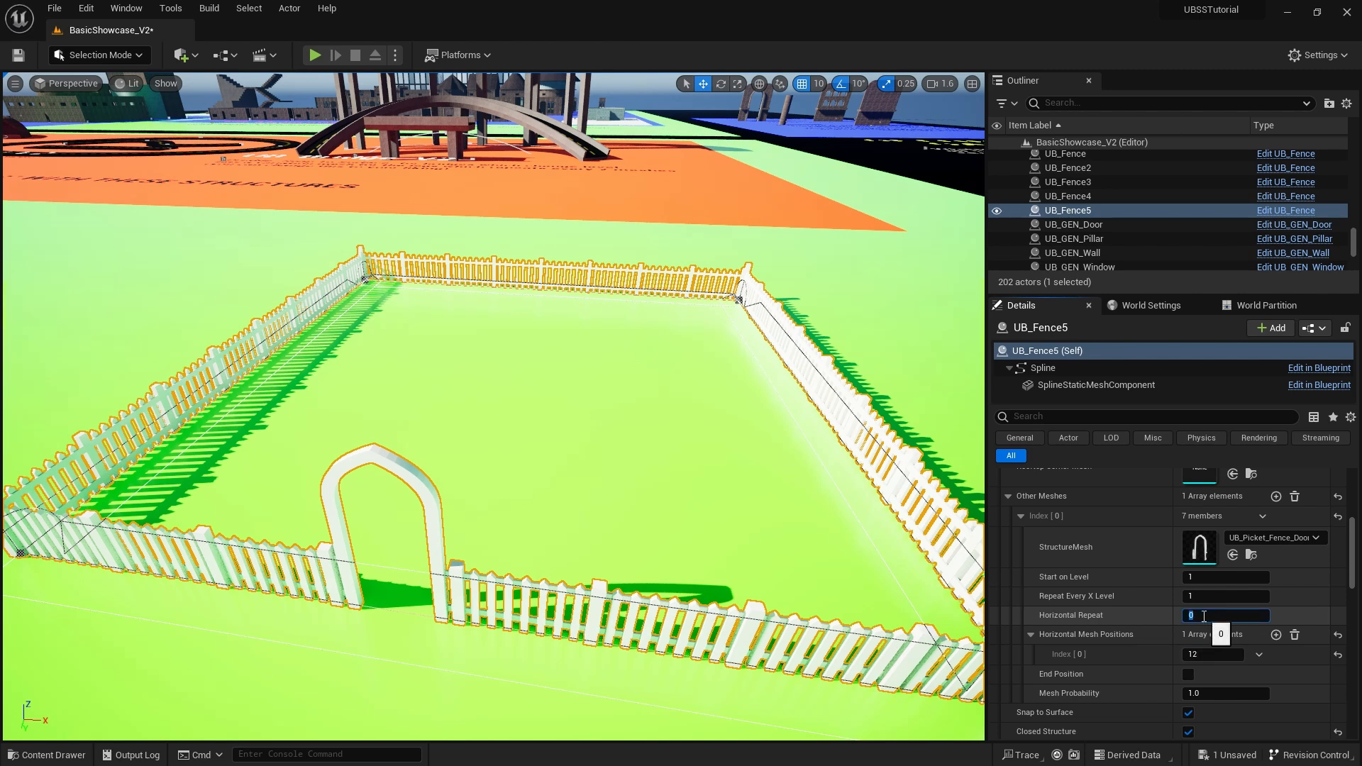
text(3)
key(Return)
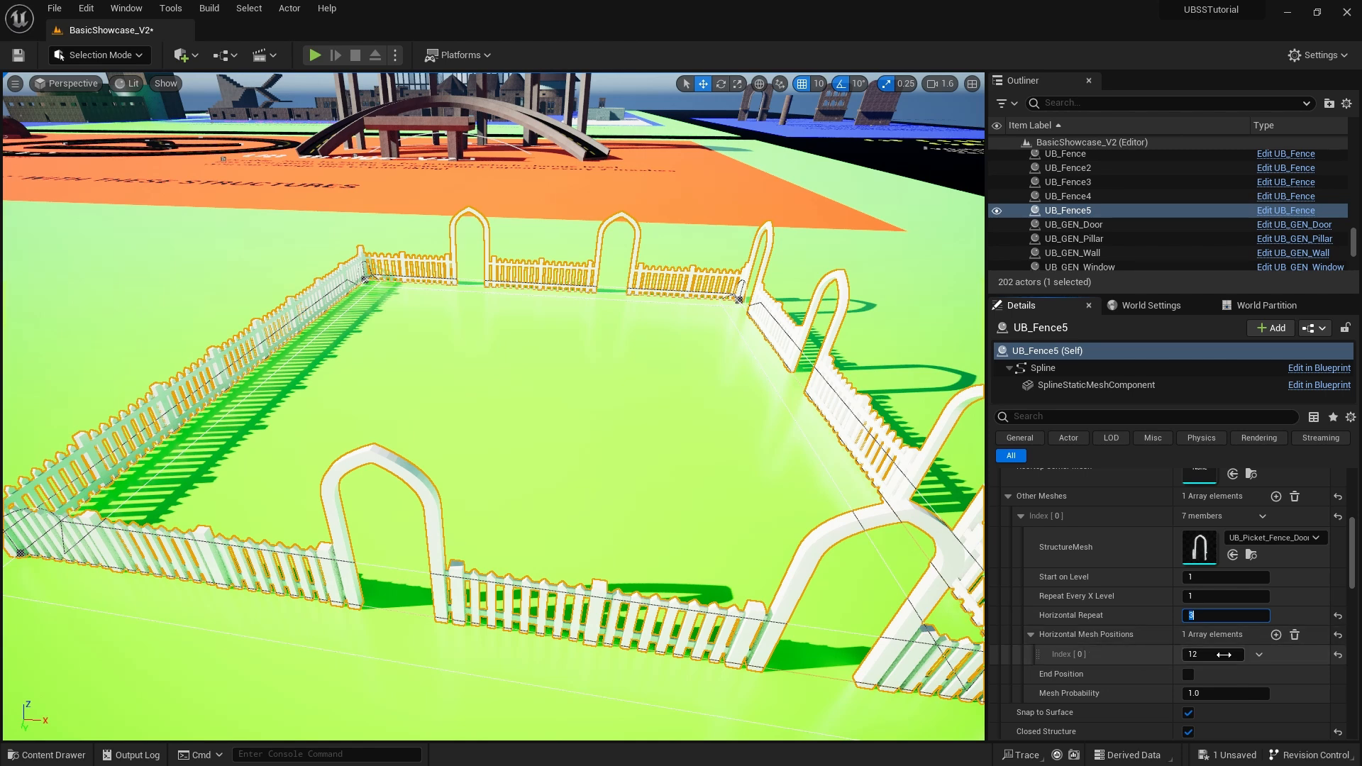
text(0)
key(Return)
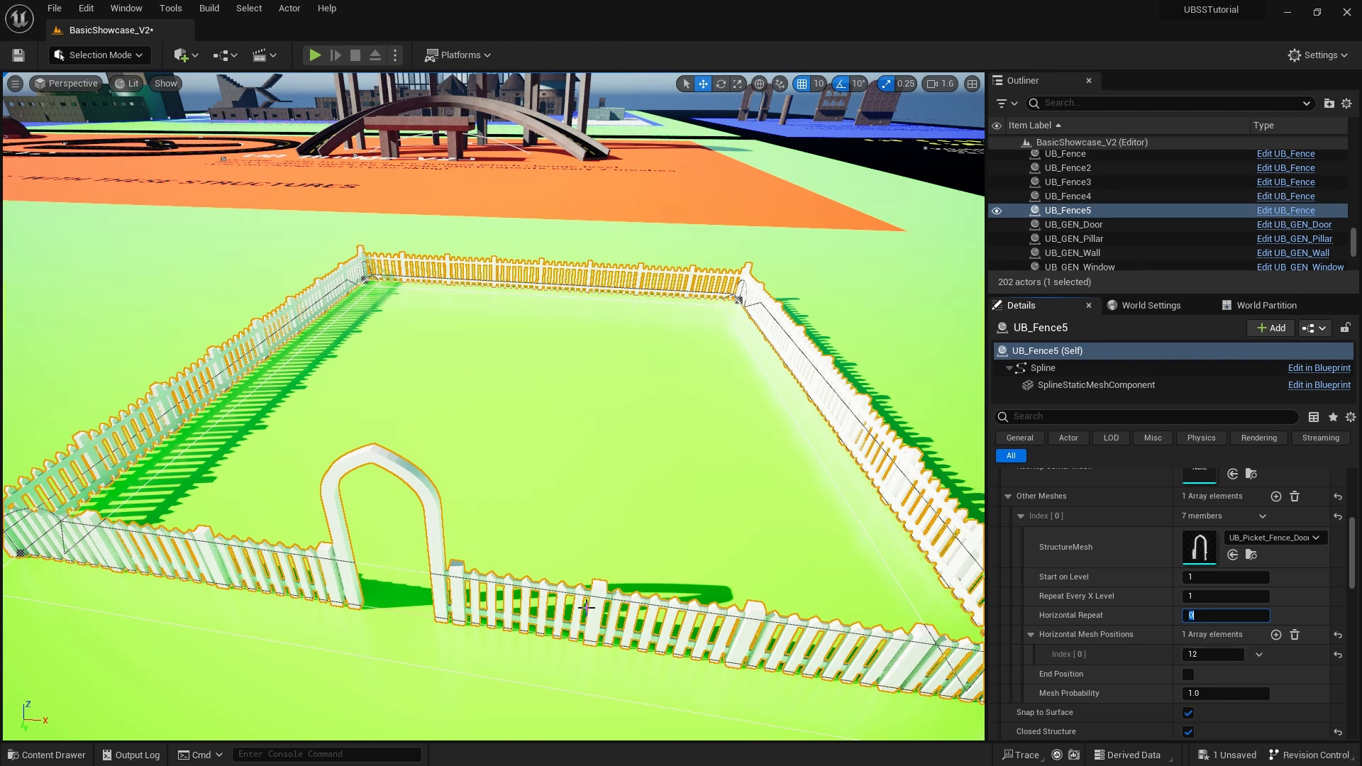
Add a second entry to the door's Horizontal Mesh Positions and set it to 13.
click(1275, 634)
click(1199, 674)
text(13)
key(Return)
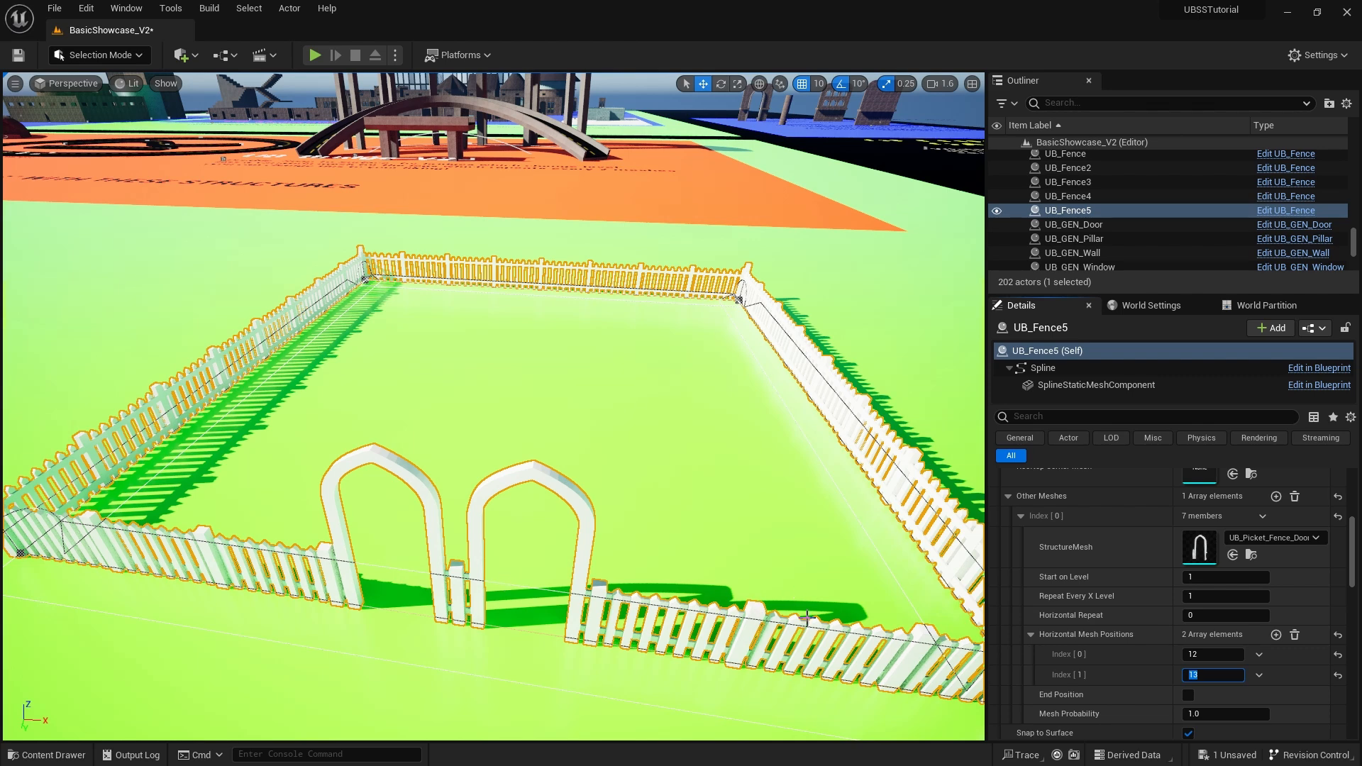
Try repeating the two-door pattern with a Horizontal Repeat of 3, and reset the repeat to 0.
click(1204, 614)
text(3)
key(Return)
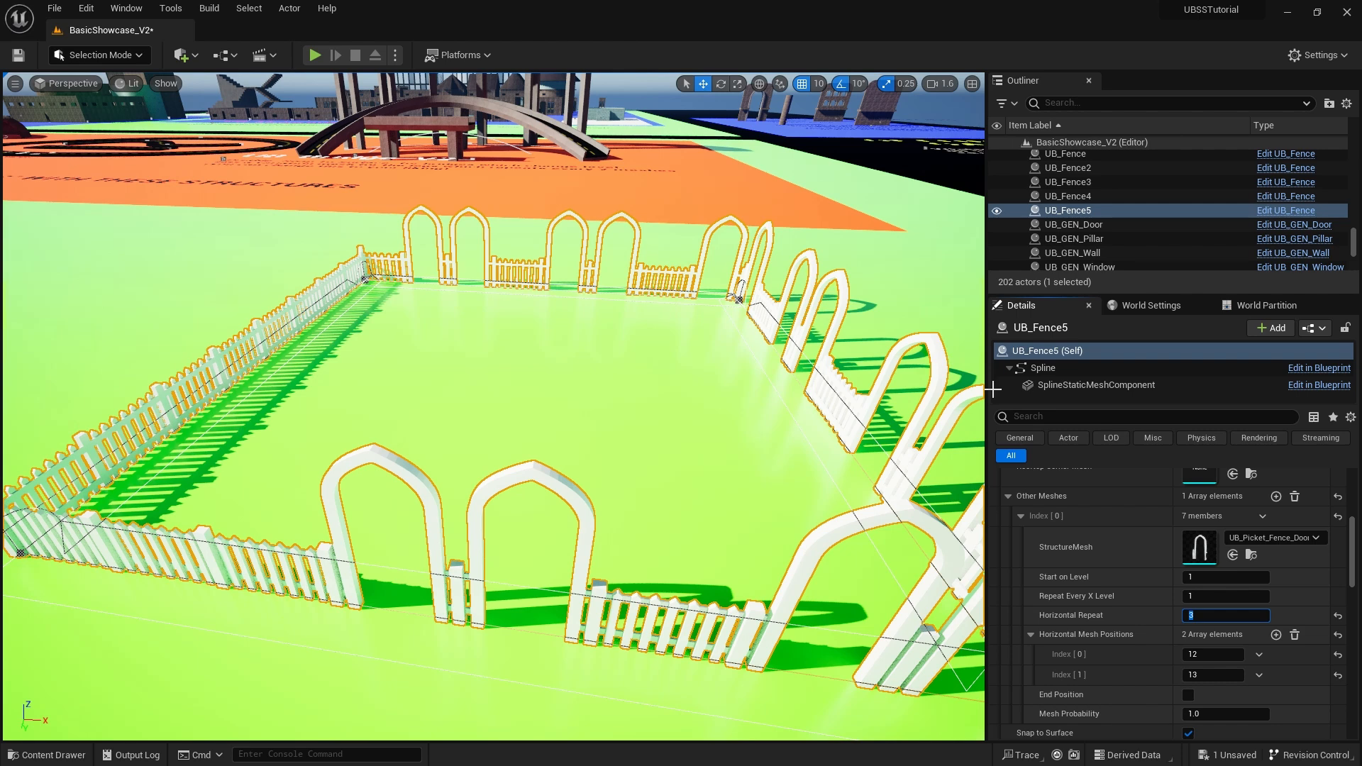
text(1)
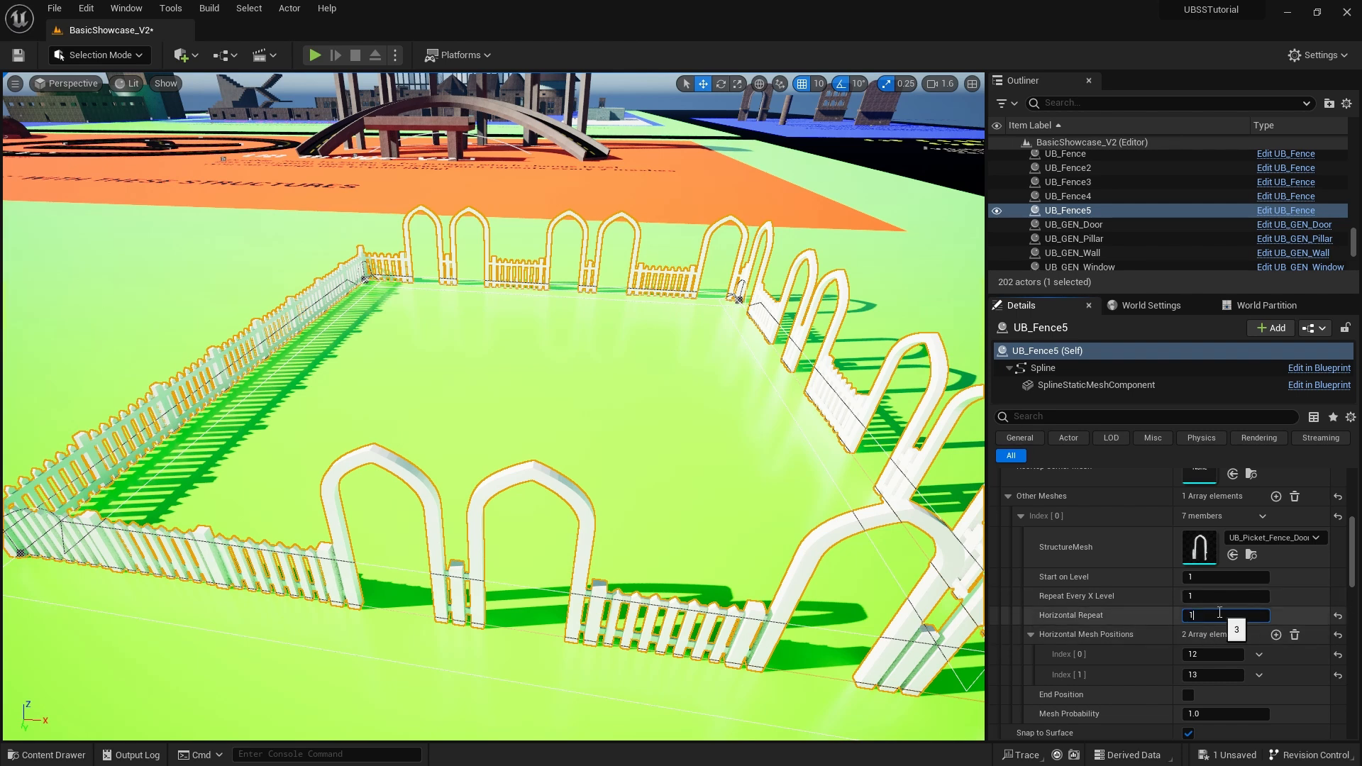
drag(1223, 615, 1157, 622)
text(0)
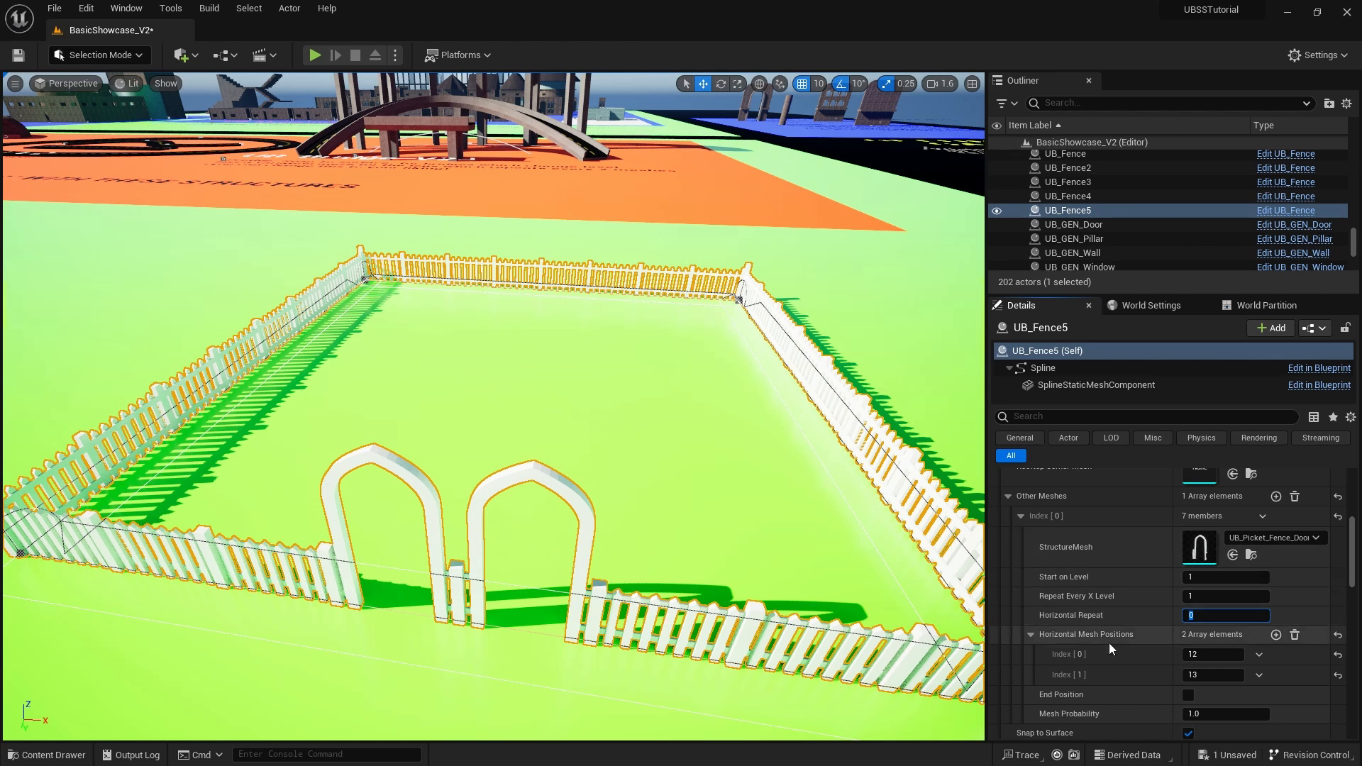
Delete the second entry, position 13, from the door's Horizontal Mesh Positions.
scroll(1083, 655, down, 2)
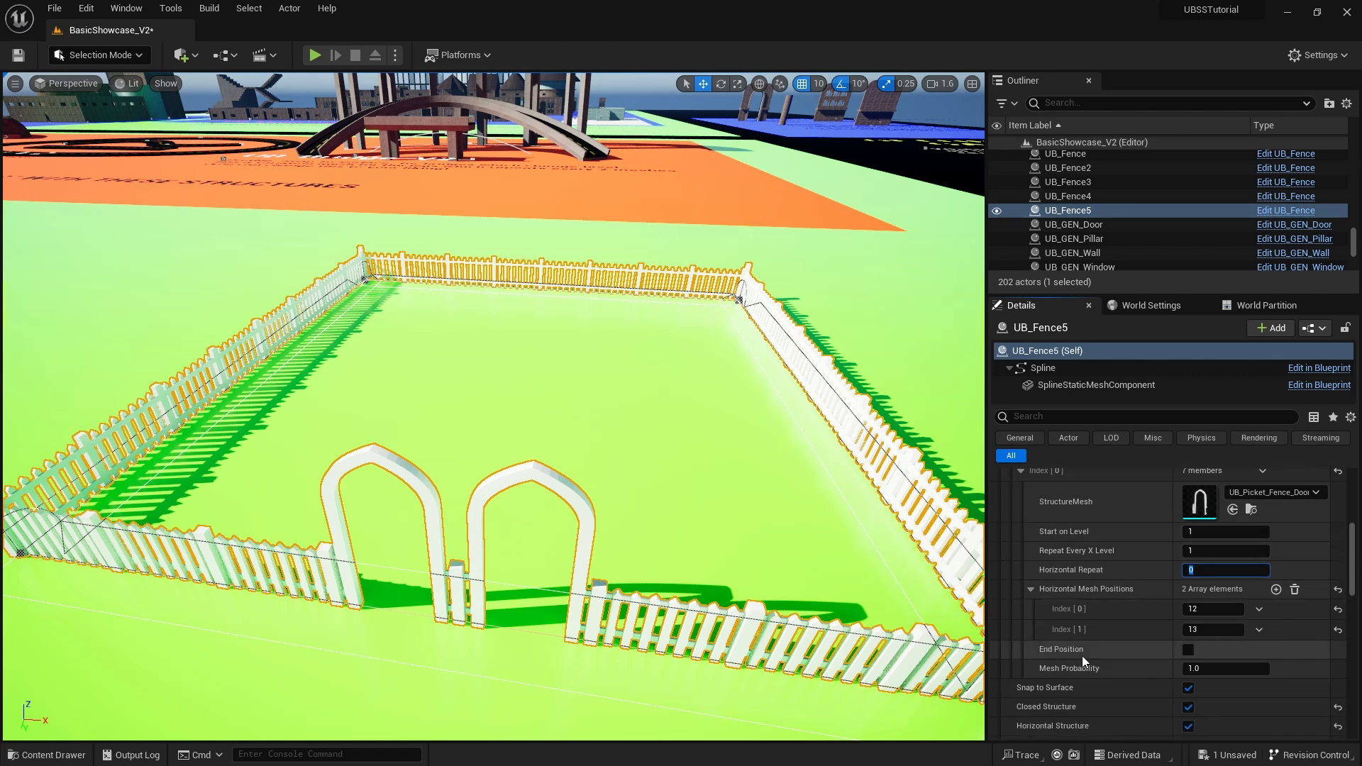
click(1030, 588)
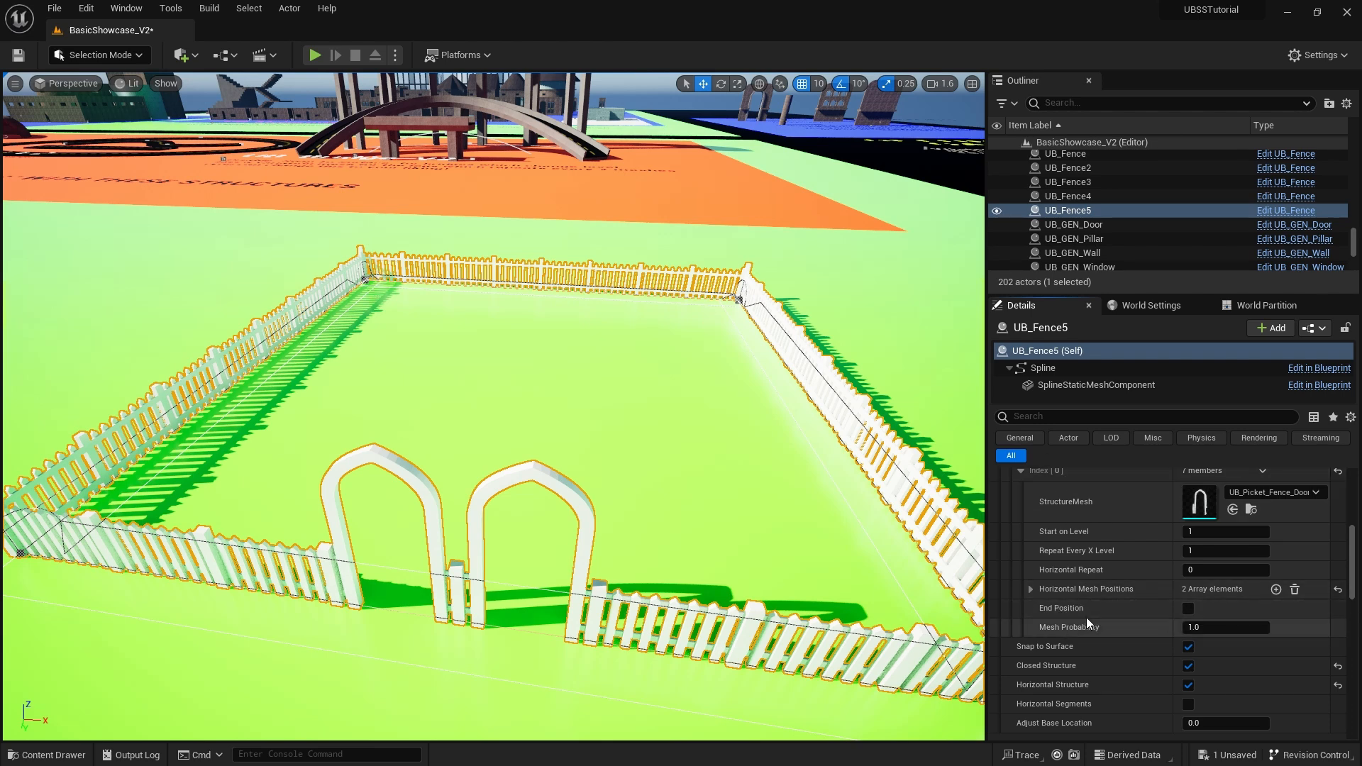
scroll(1137, 613, up, 2)
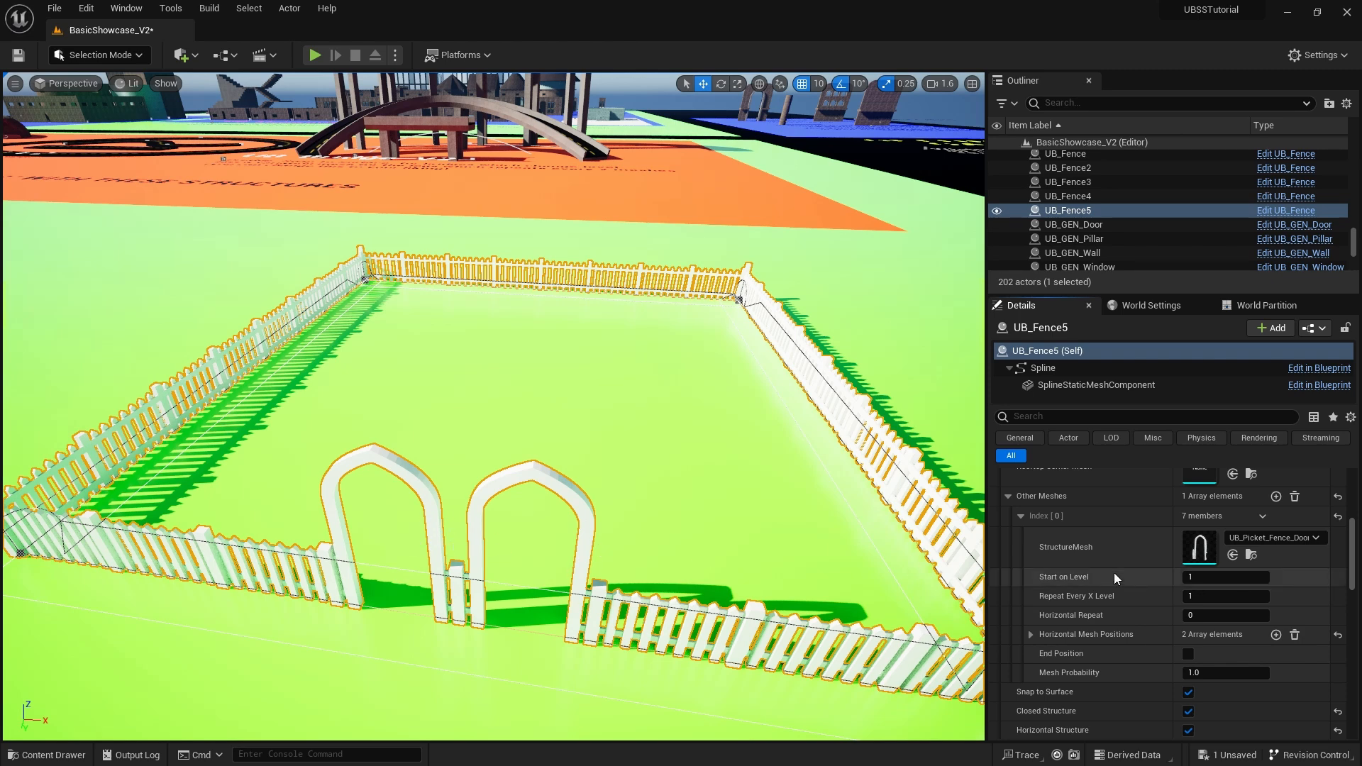
click(1029, 634)
click(1260, 675)
click(1282, 712)
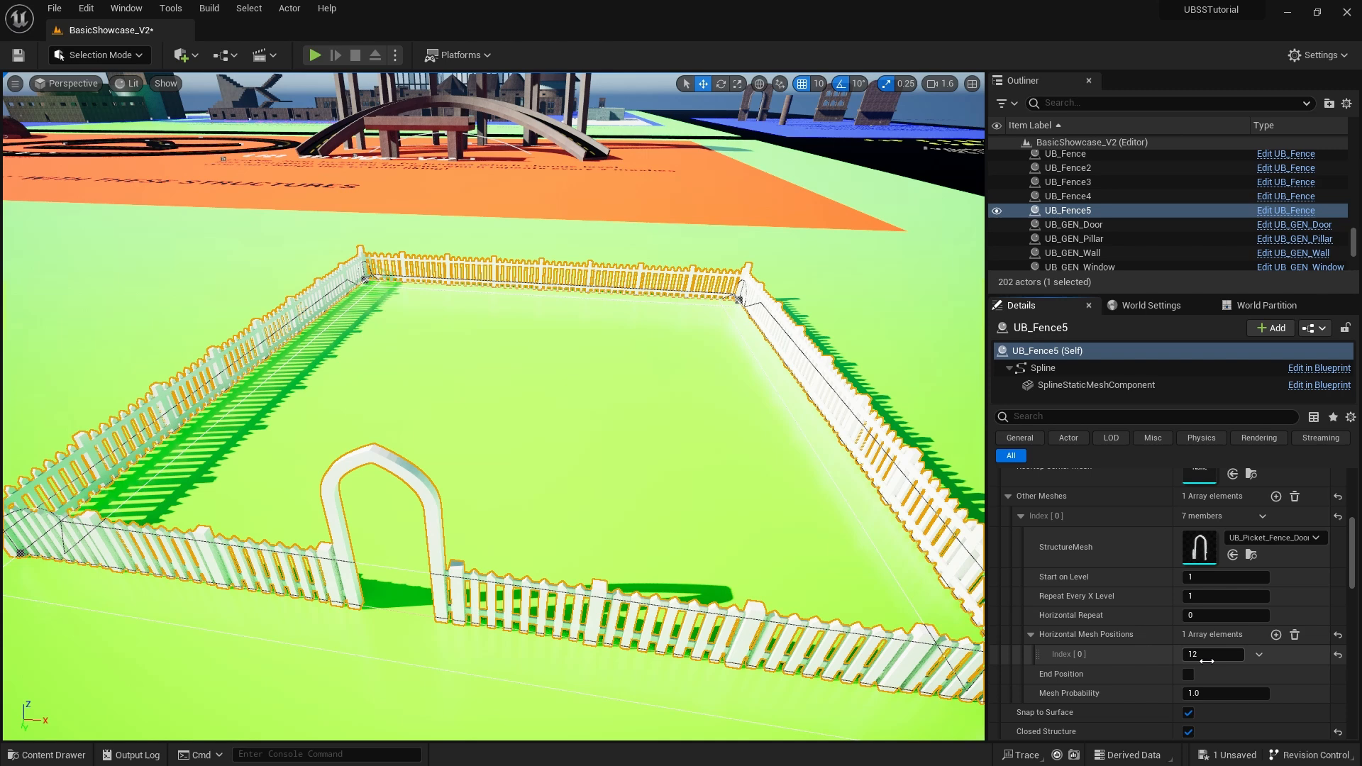
Set the door's remaining horizontal mesh position to 1 and disable Closed Structure to open the fence loop.
click(1206, 654)
text(1)
key(Return)
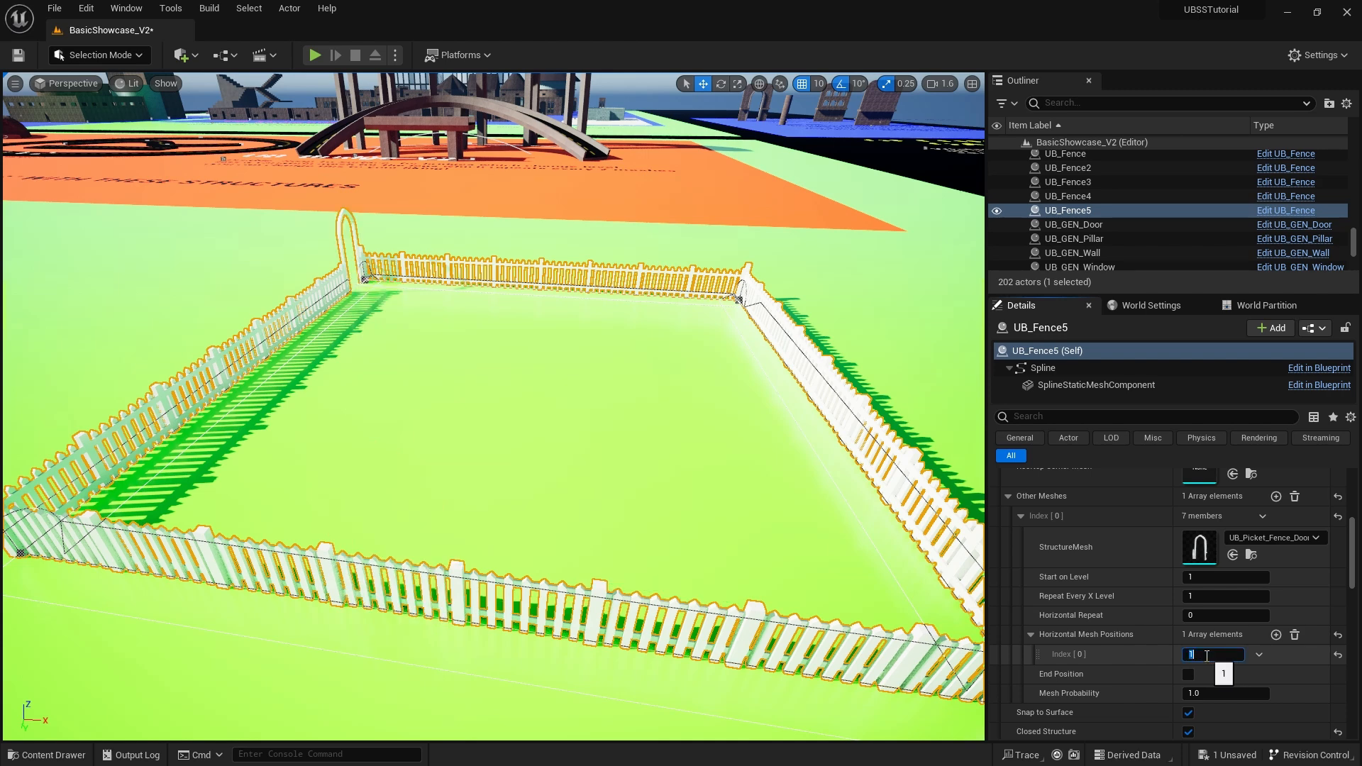
scroll(1138, 552, up, 3)
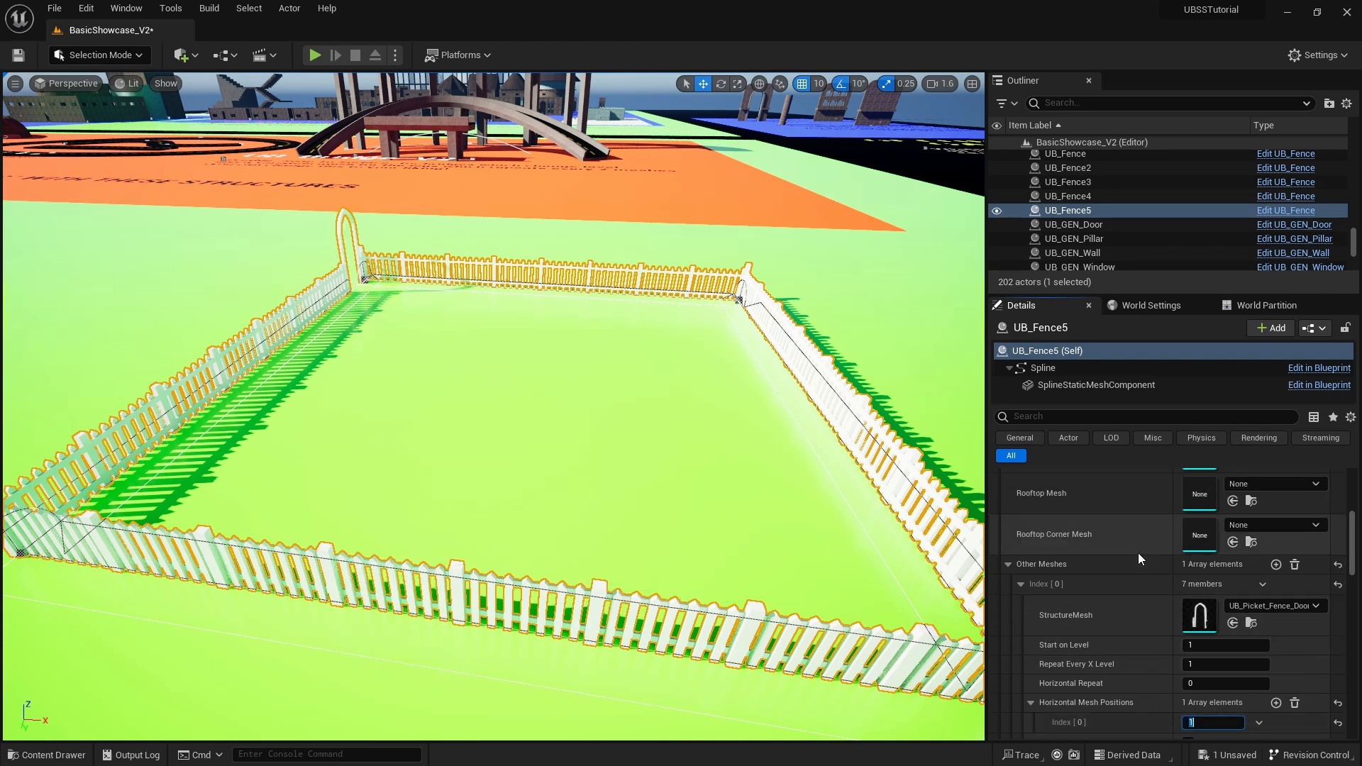
scroll(1142, 573, down, 5)
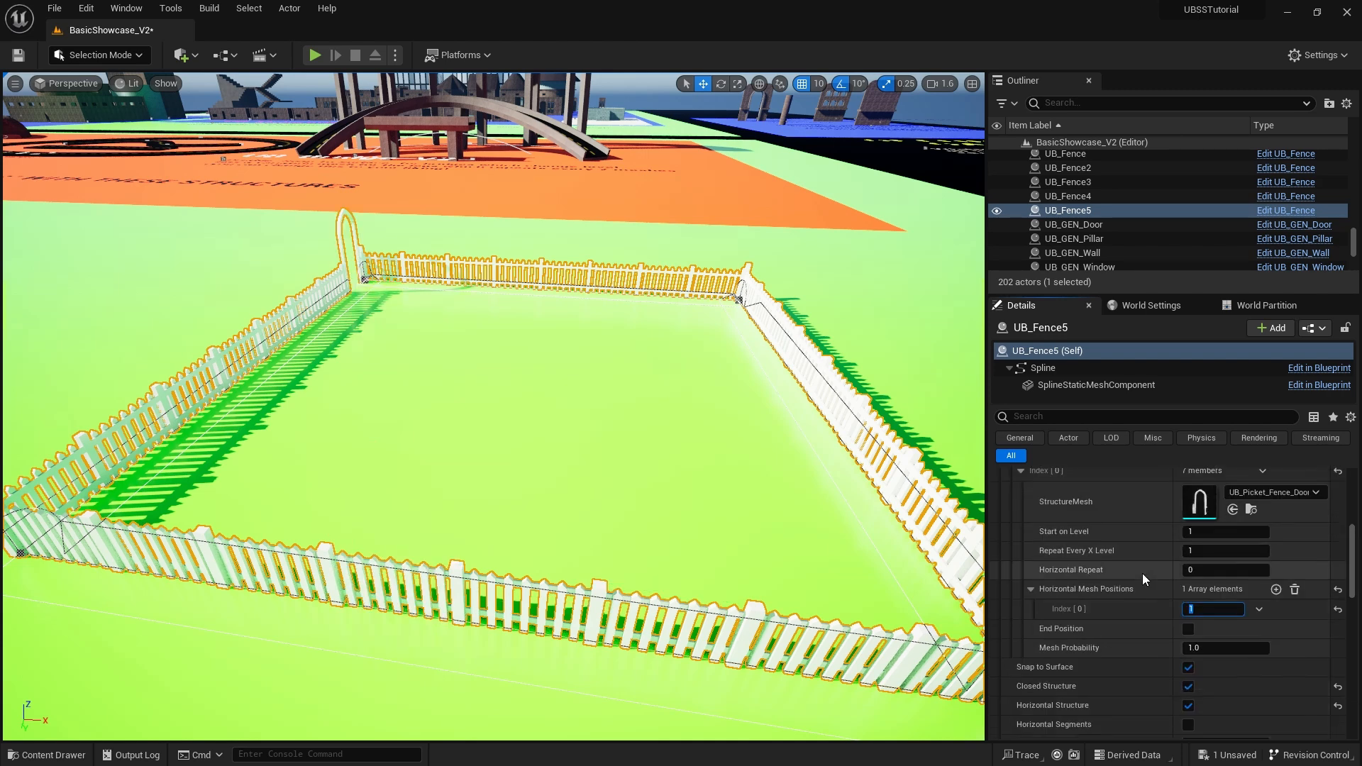
click(1188, 686)
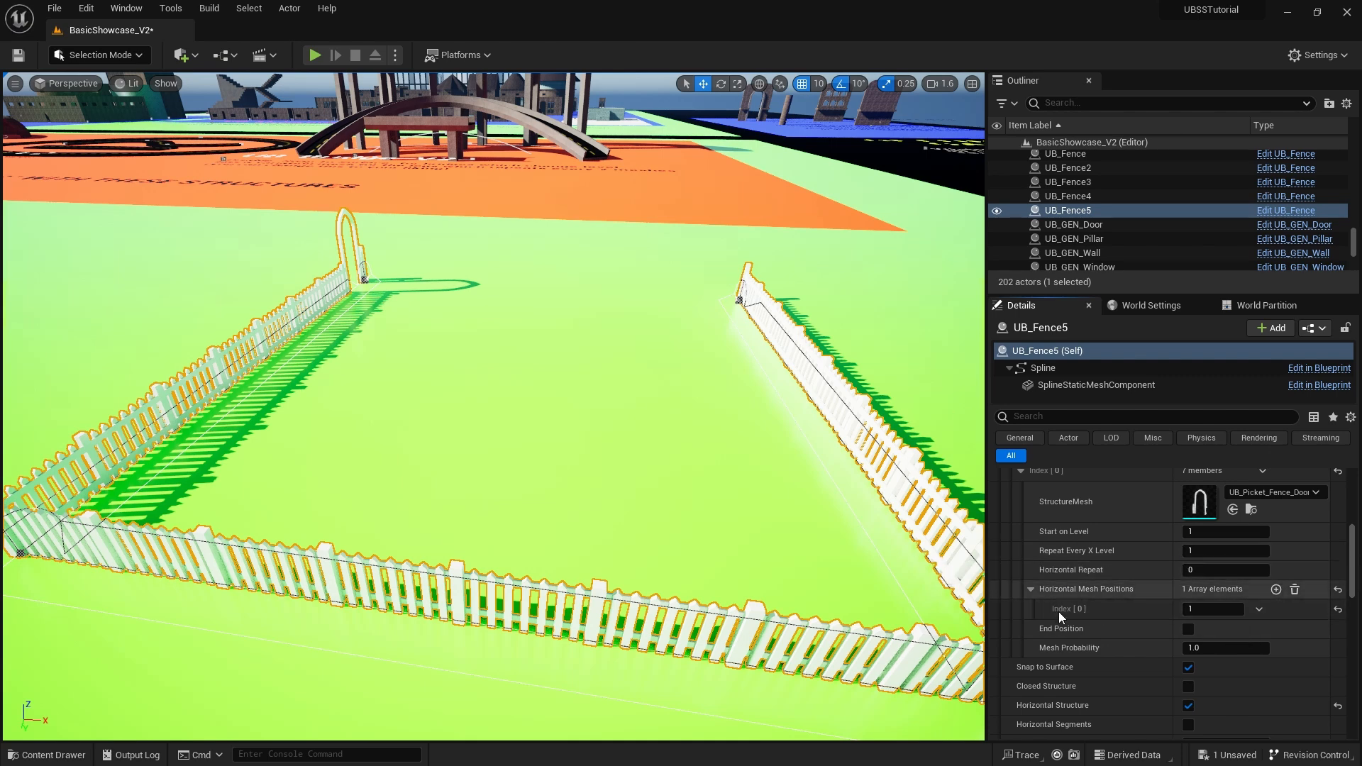
Try the door's End Position option while moving the fence's end spline point away and back, and disable the option again.
click(1188, 629)
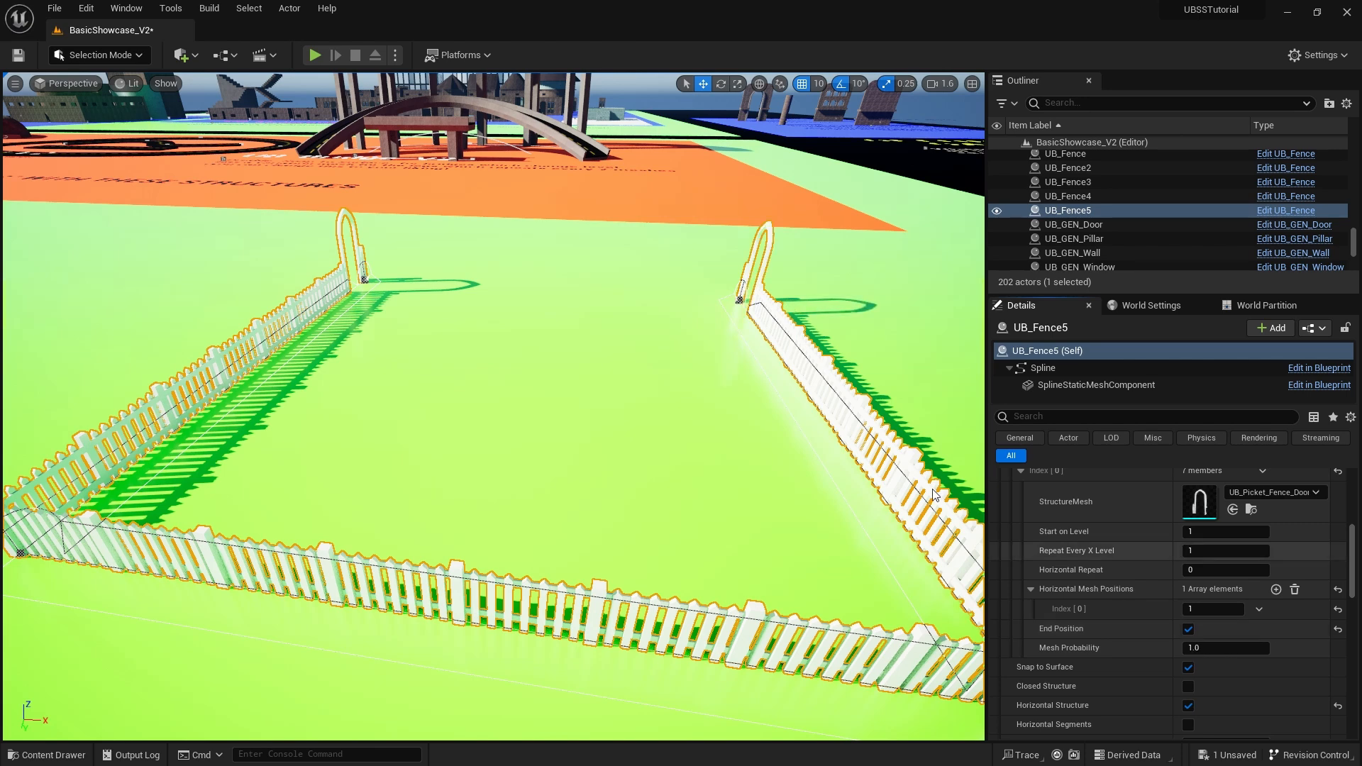
click(740, 300)
drag(748, 311, 727, 283)
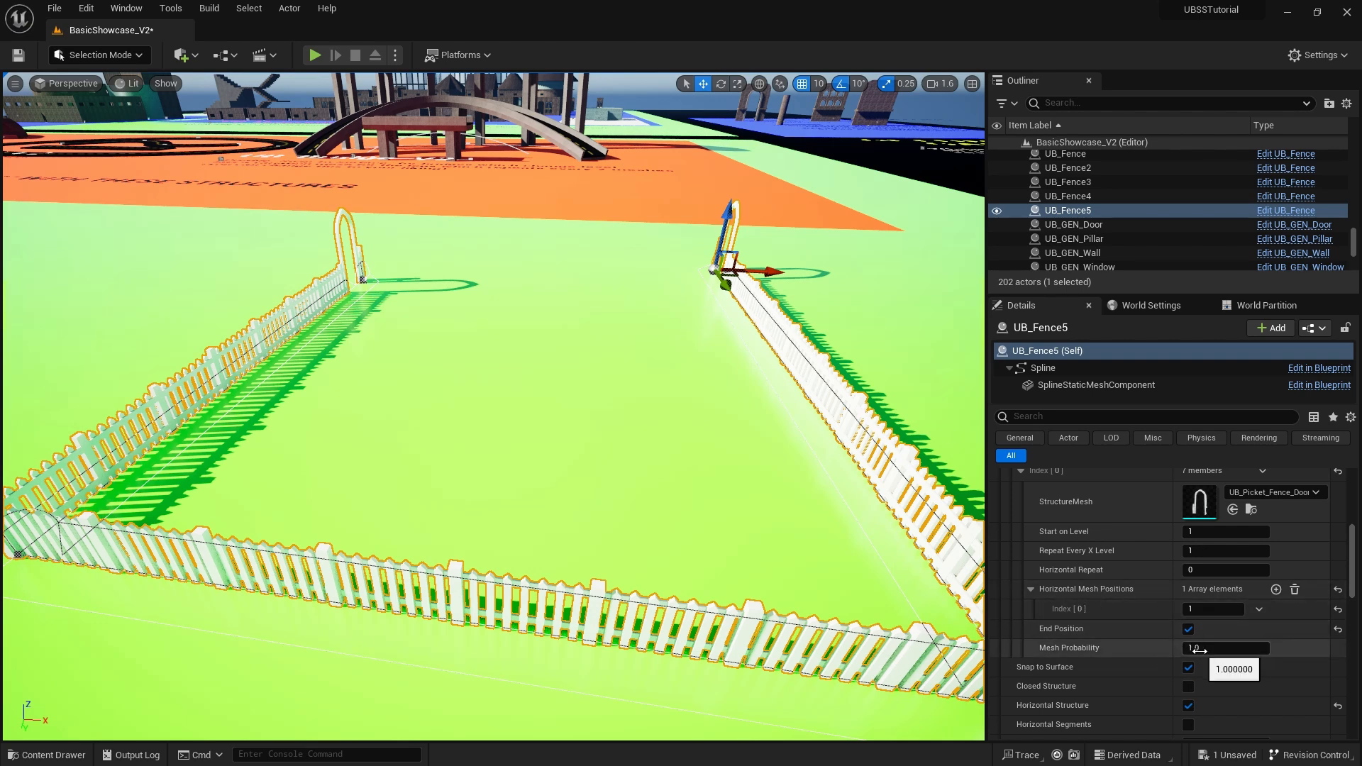
drag(726, 284, 750, 317)
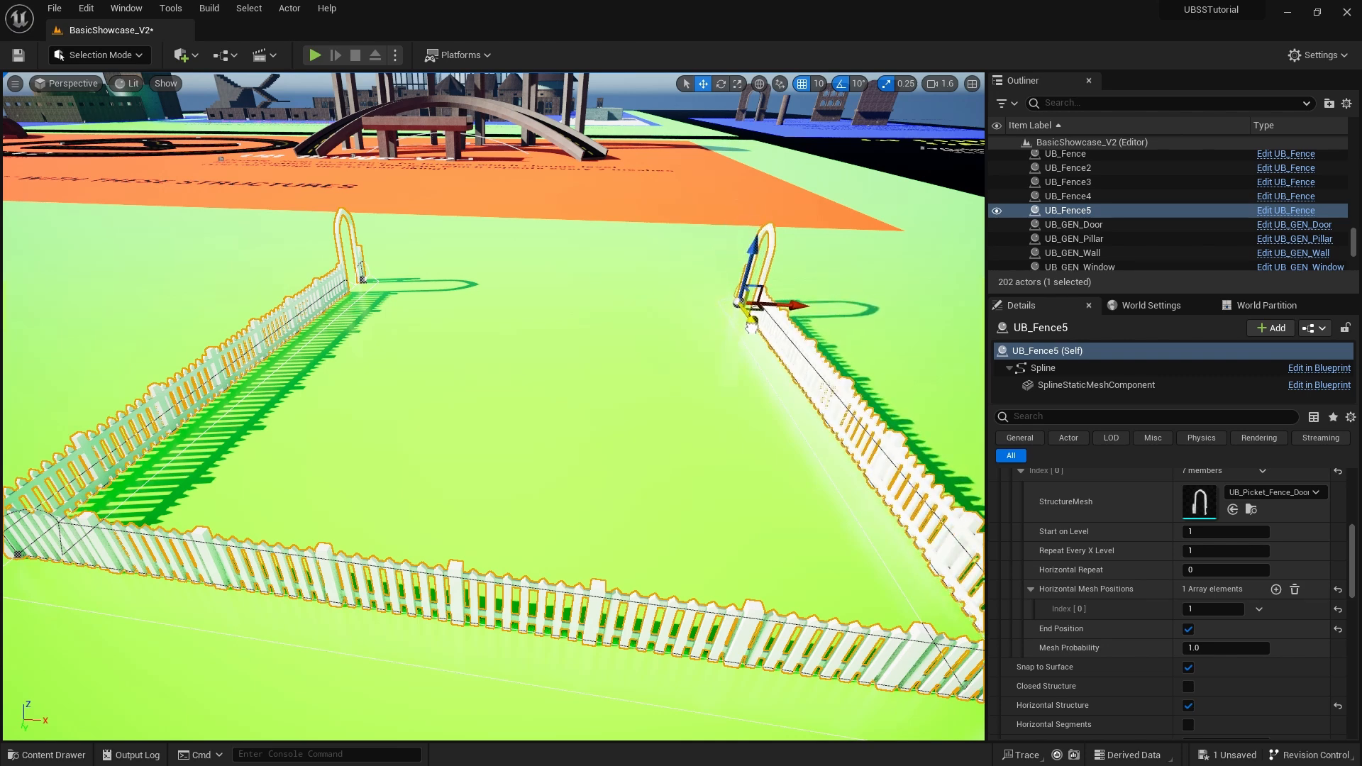
click(1188, 630)
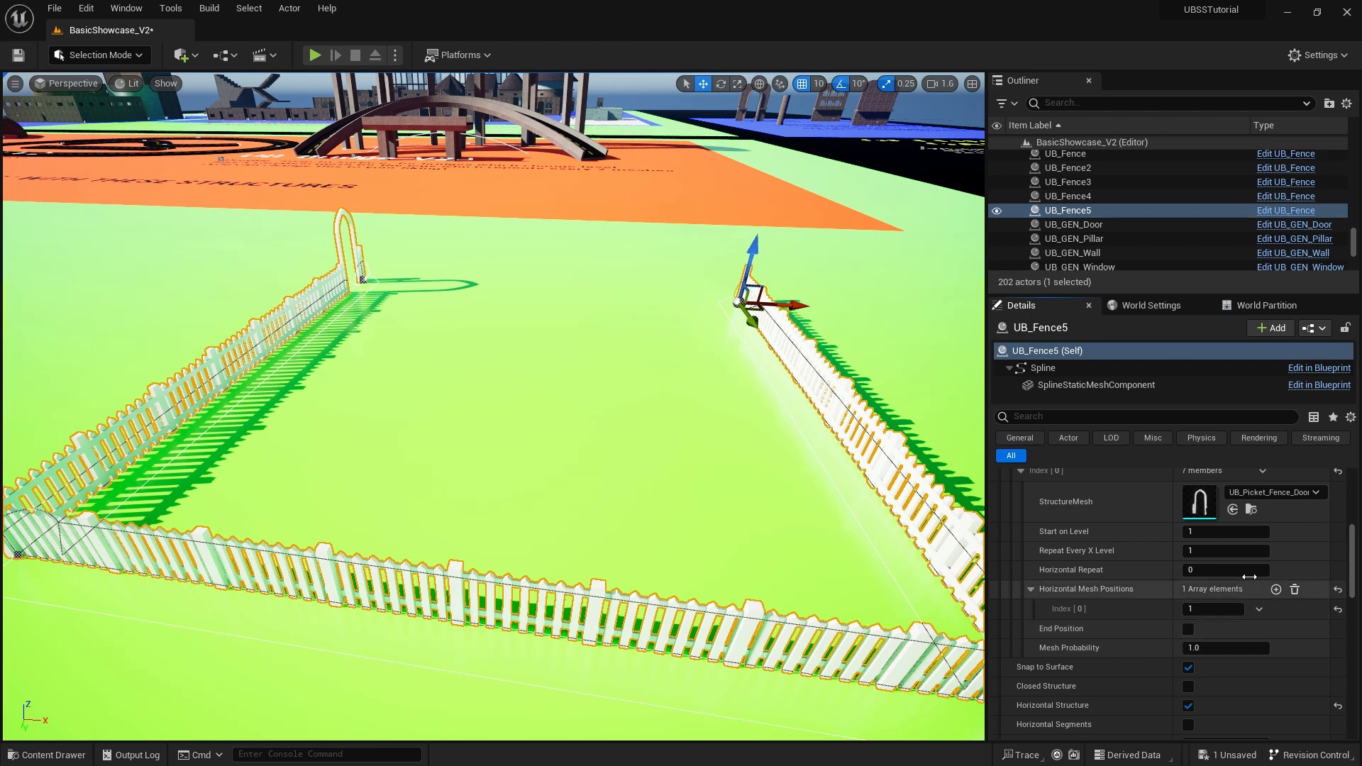
Set the door's Horizontal Repeat to 3 on the open fence.
click(1198, 569)
text(3)
key(Return)
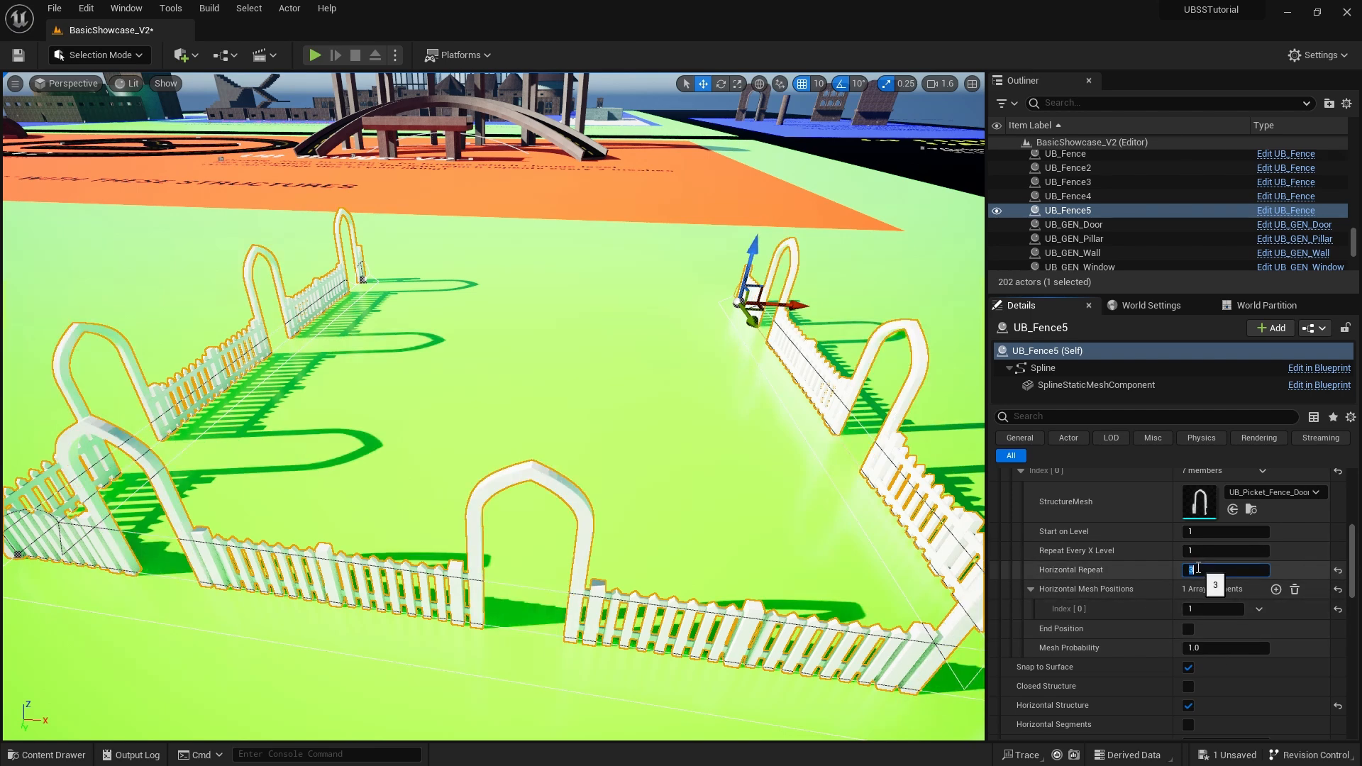
Set the door's Mesh Probability to 0.5.
scroll(700, 536, down, 5)
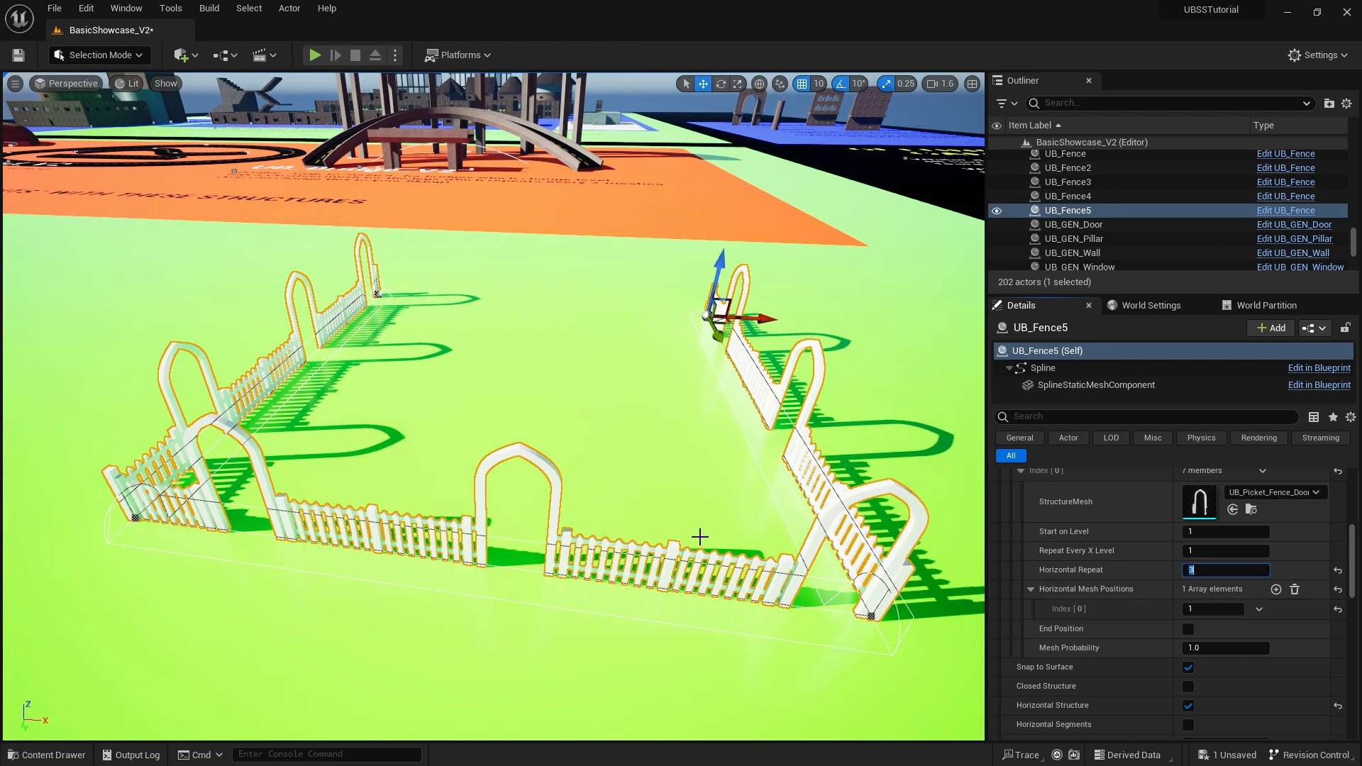
scroll(700, 537, down, 1)
click(1225, 648)
text(0.5)
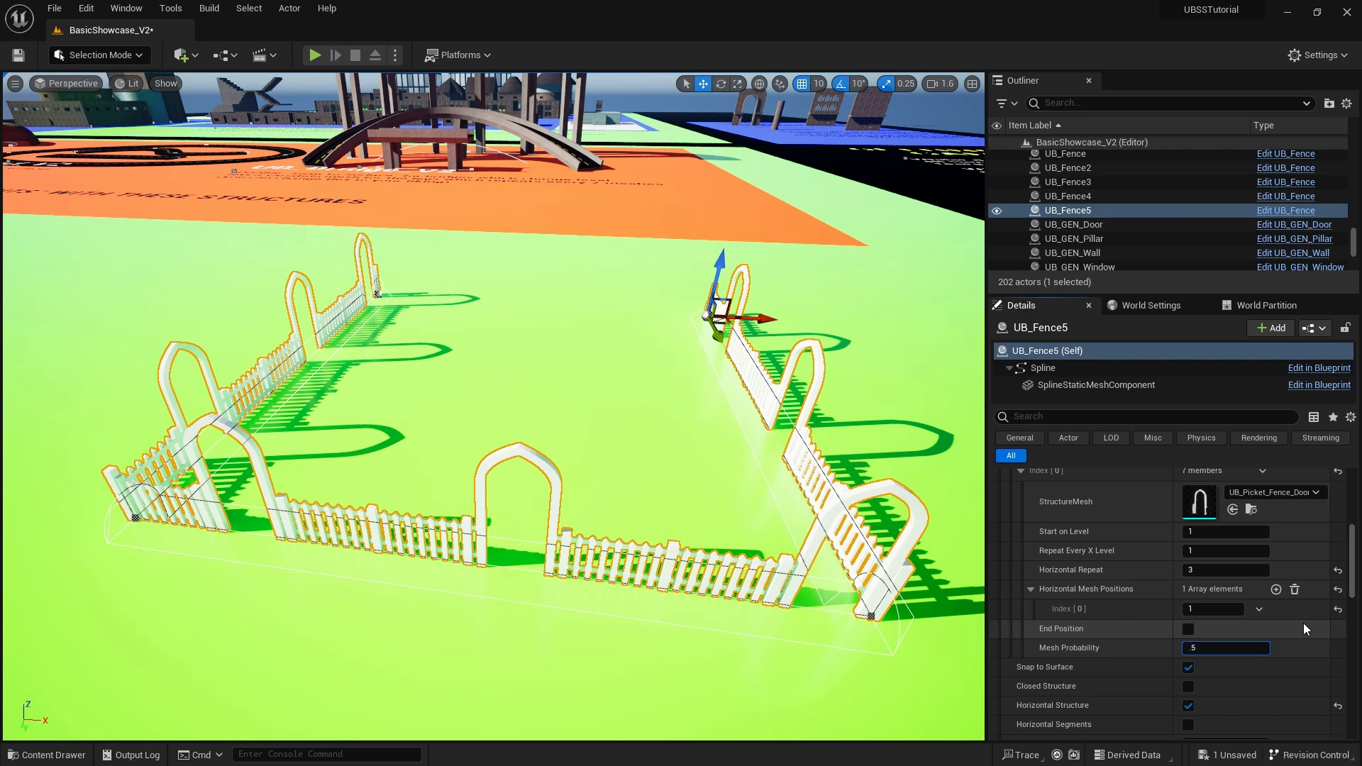
key(Return)
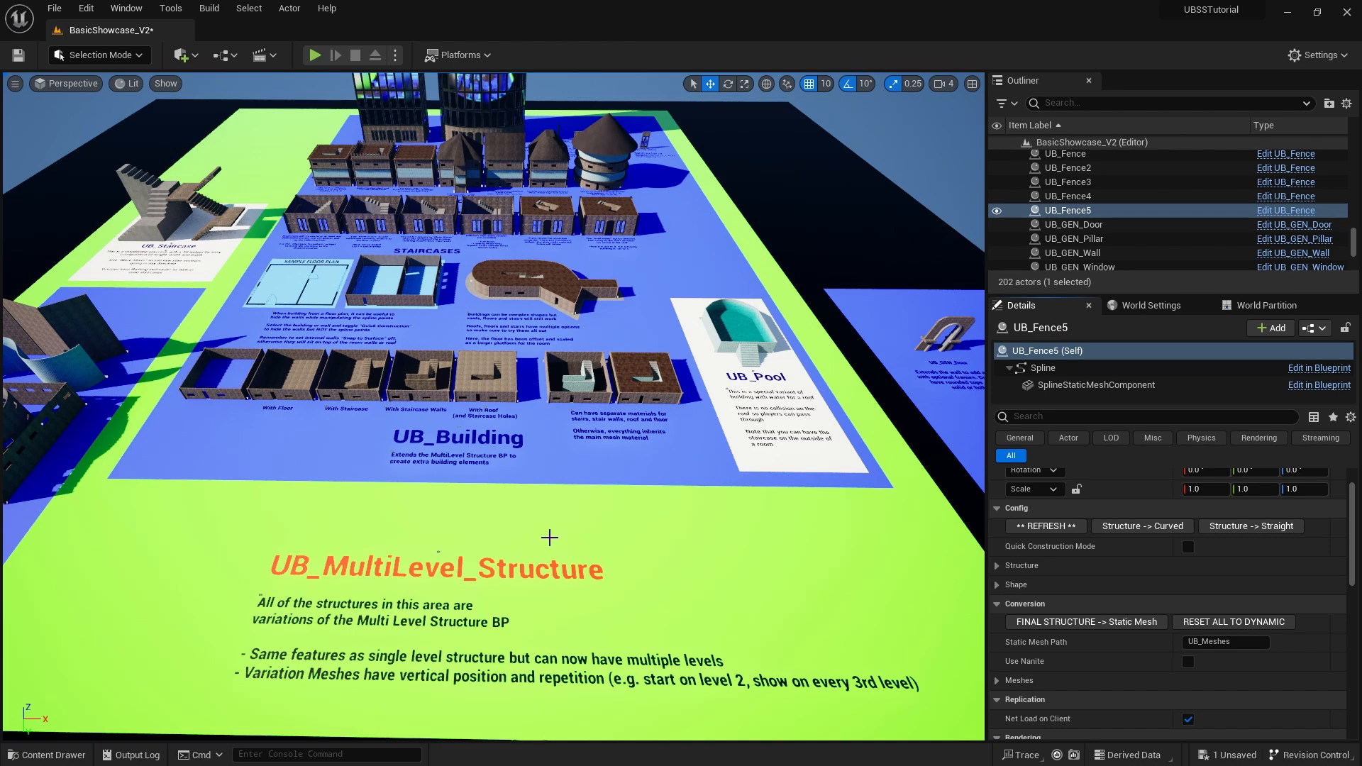
Look over the plugin's TOOLS-V2 blueprints and select the rectangular wall UB_Wall_V3 in the UB_Wall_V2 showcase area.
key(ctrl+space)
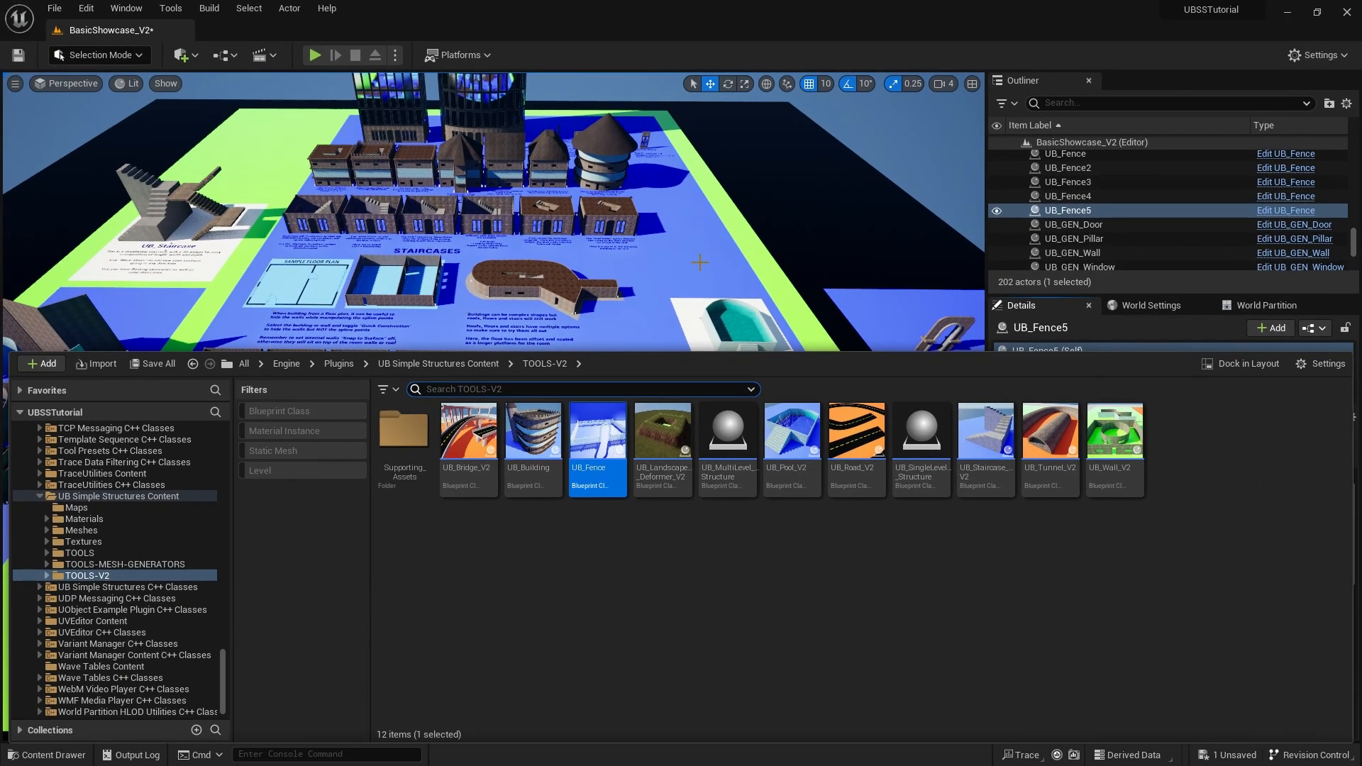
click(695, 270)
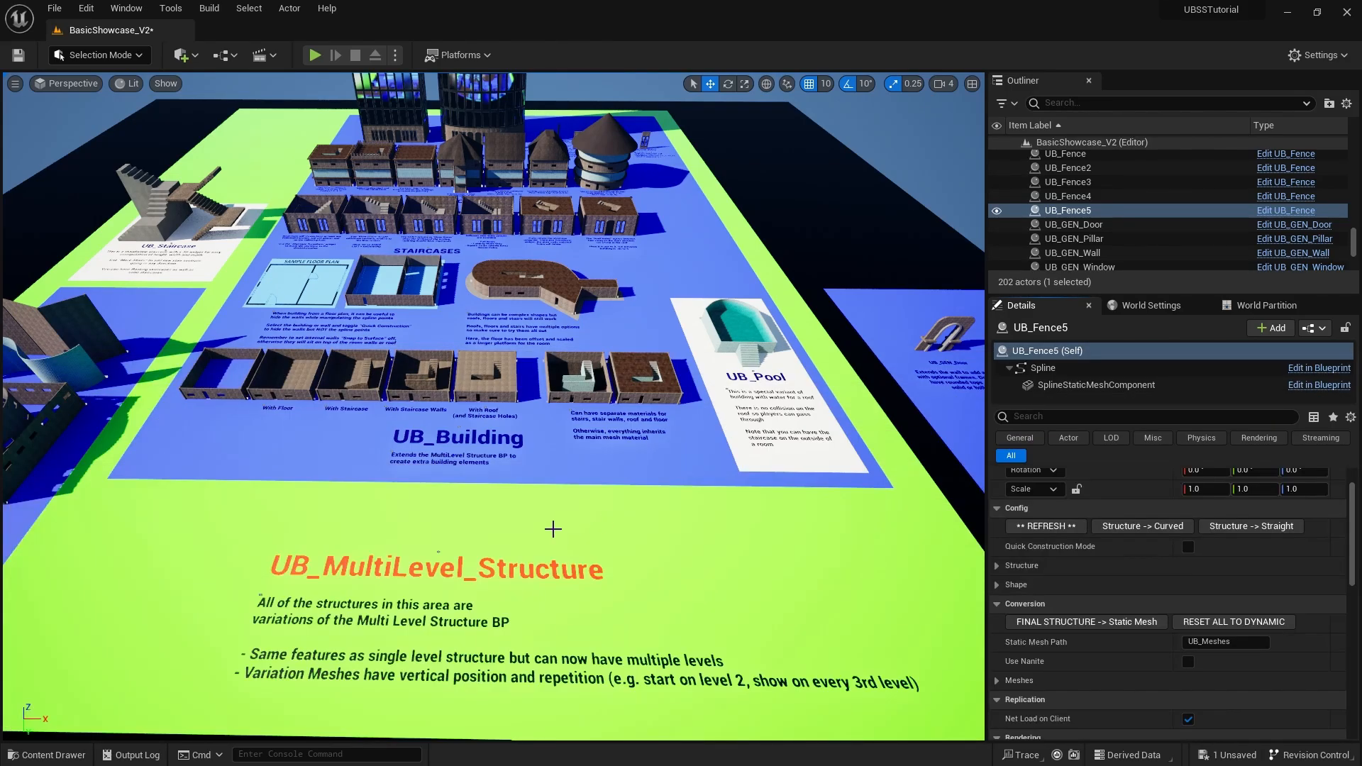
right_drag(546, 541, 537, 561)
key(a)
key(w)
key(a)
right_drag(584, 395, 584, 395)
key(s)
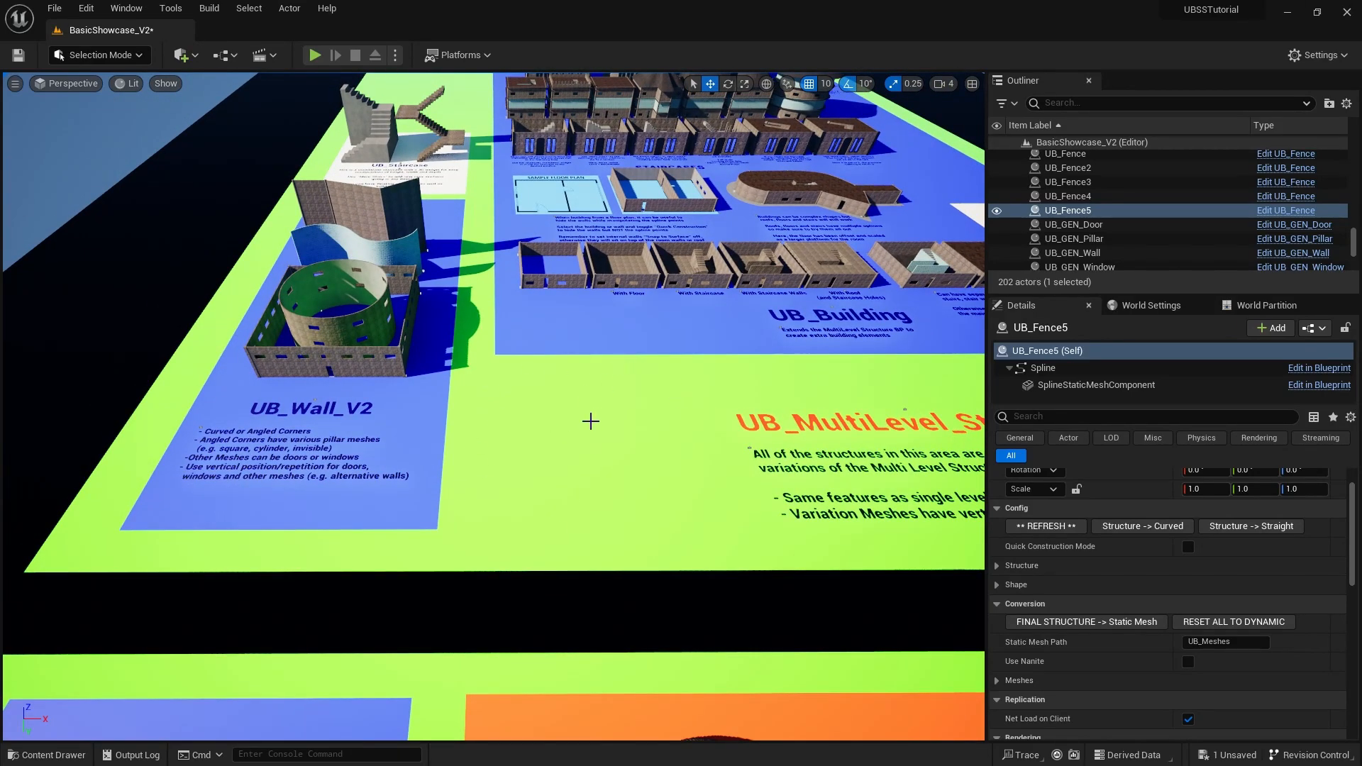
key(a)
right_drag(603, 369, 507, 404)
key(w)
key(a)
key(d)
click(518, 463)
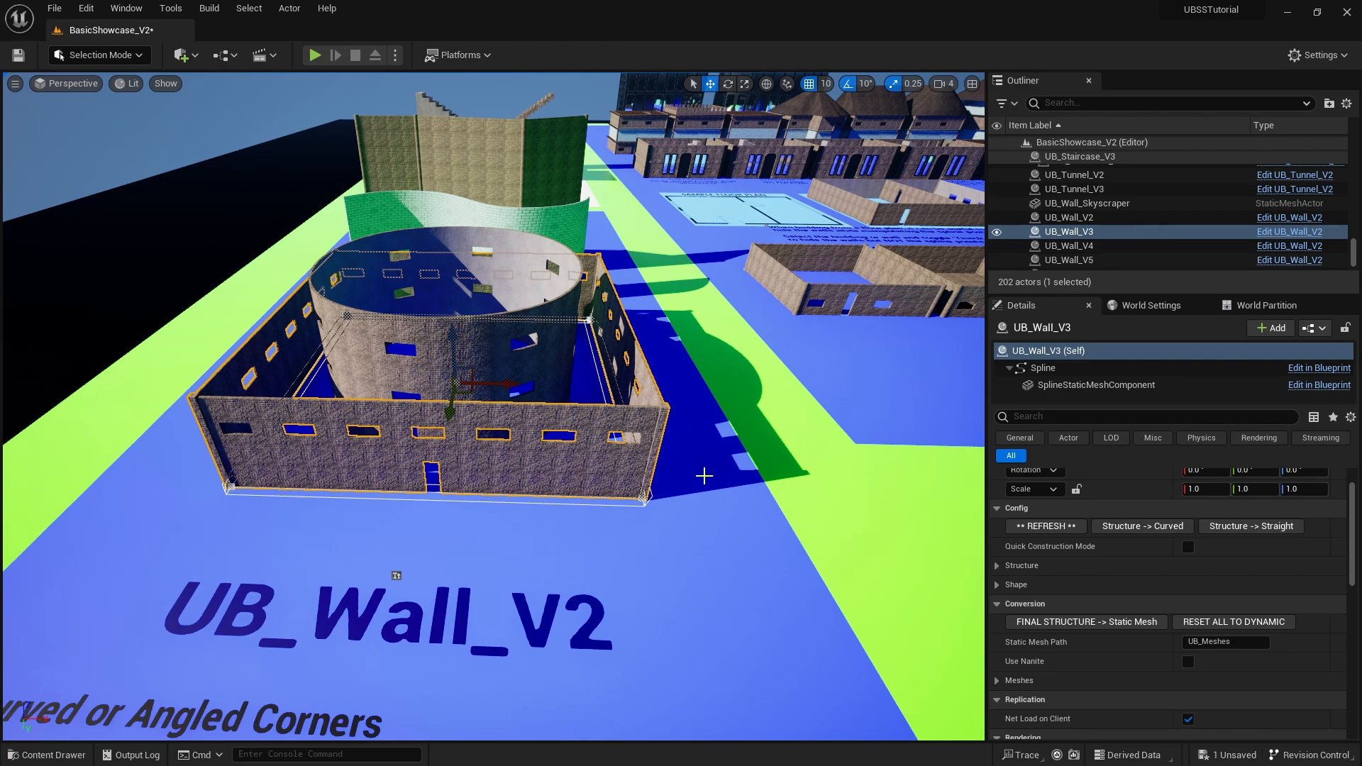
key(d)
key(a)
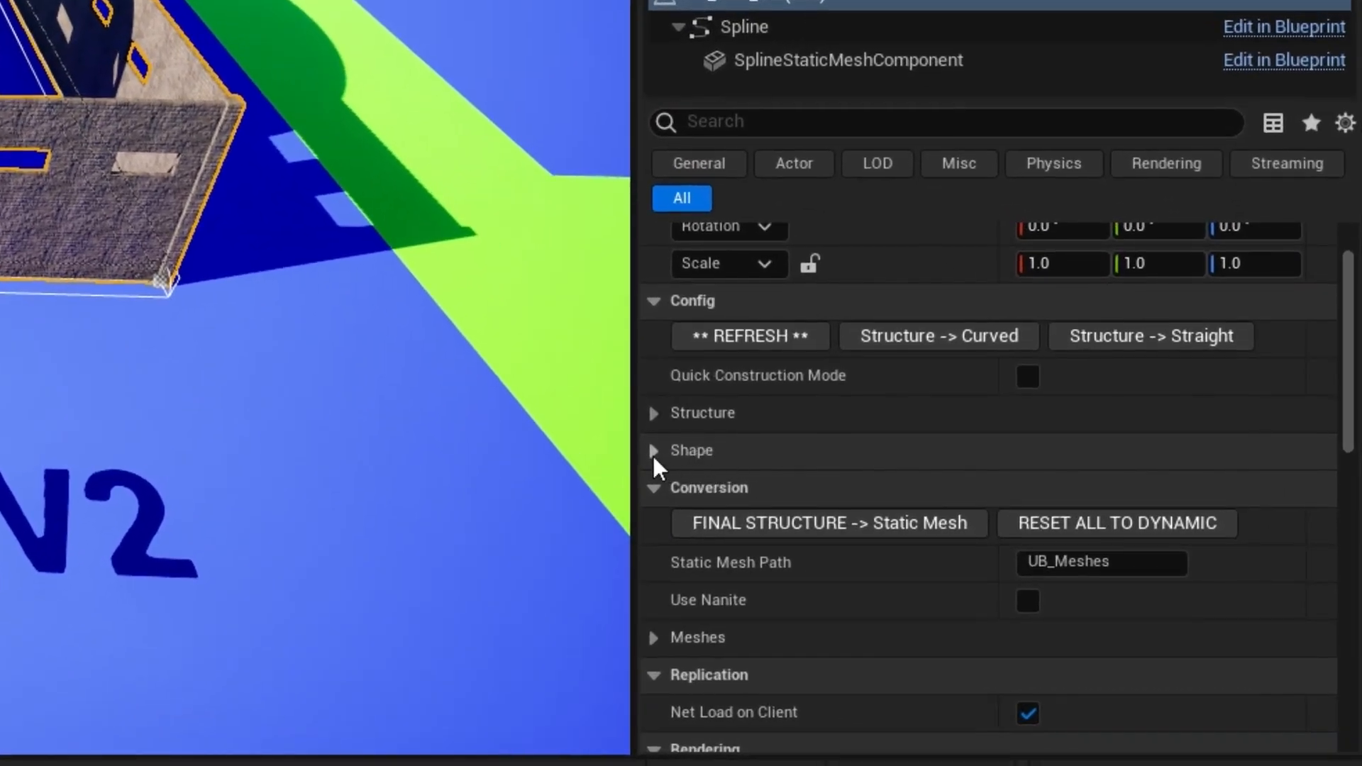
Review the wall's Shape settings, and try converting the structure to curved and back to straight.
click(654, 454)
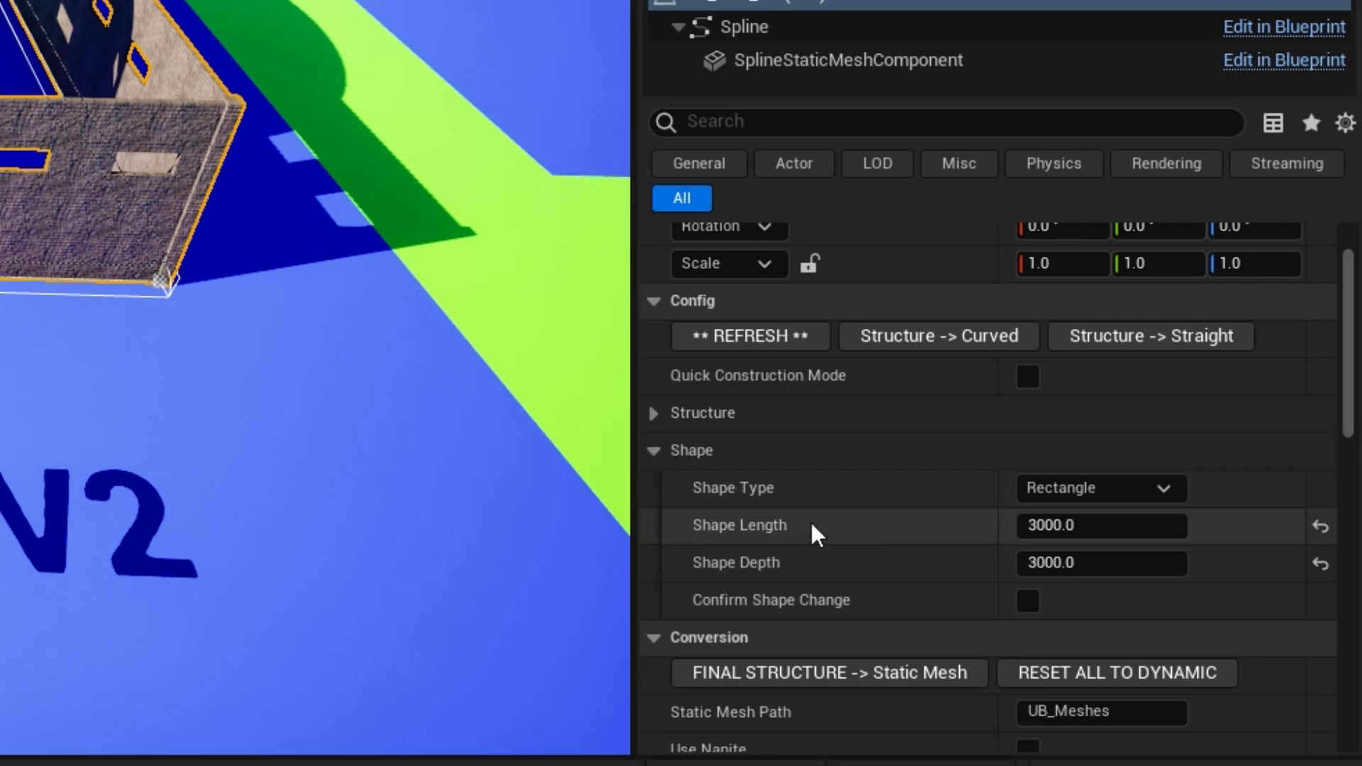
scroll(797, 532, up, 2)
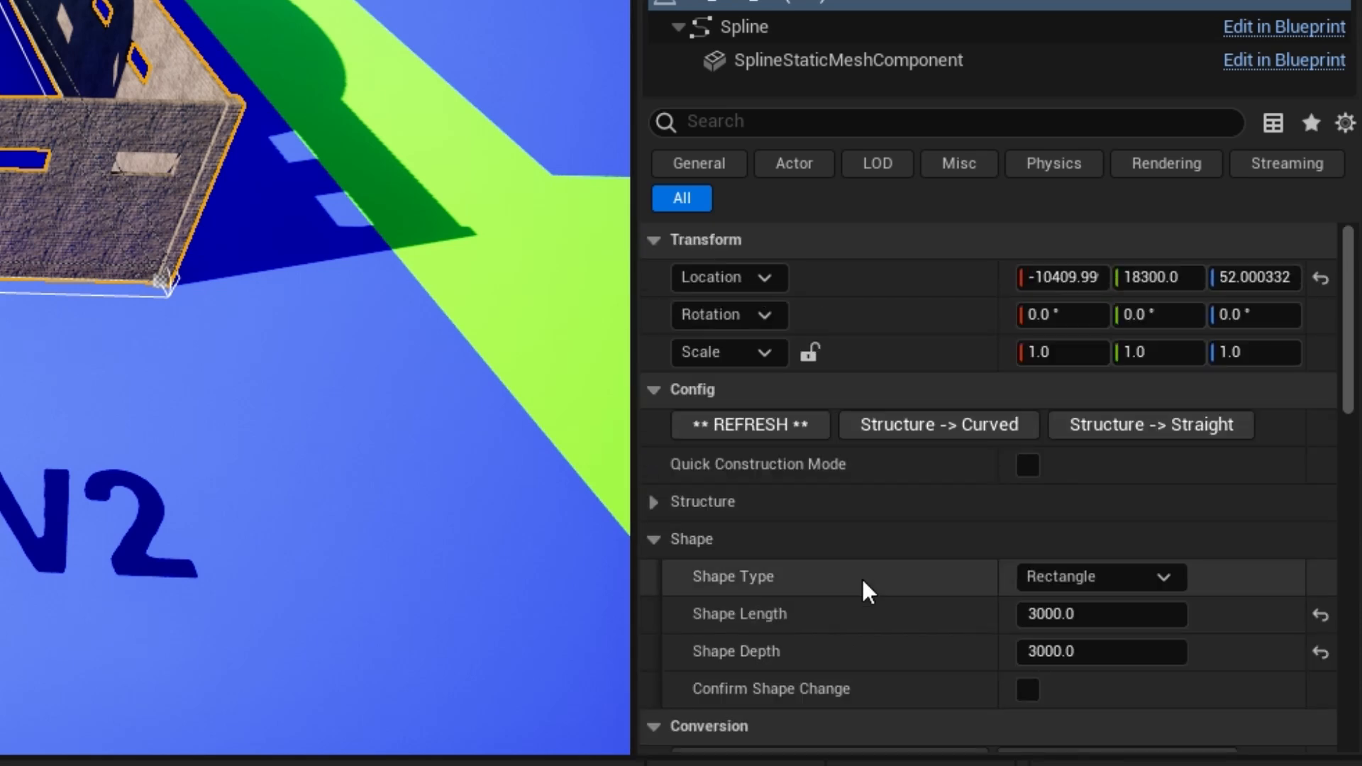
scroll(815, 560, down, 1)
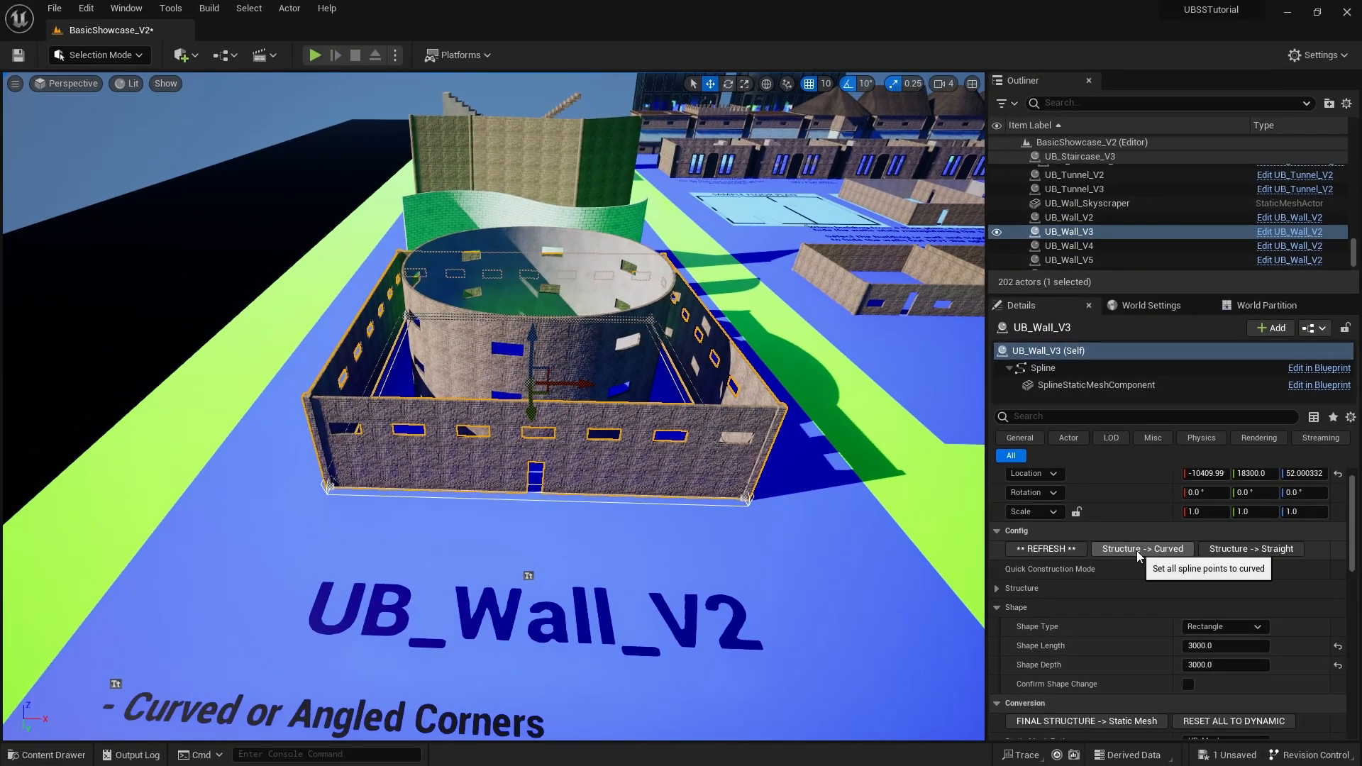
click(1012, 451)
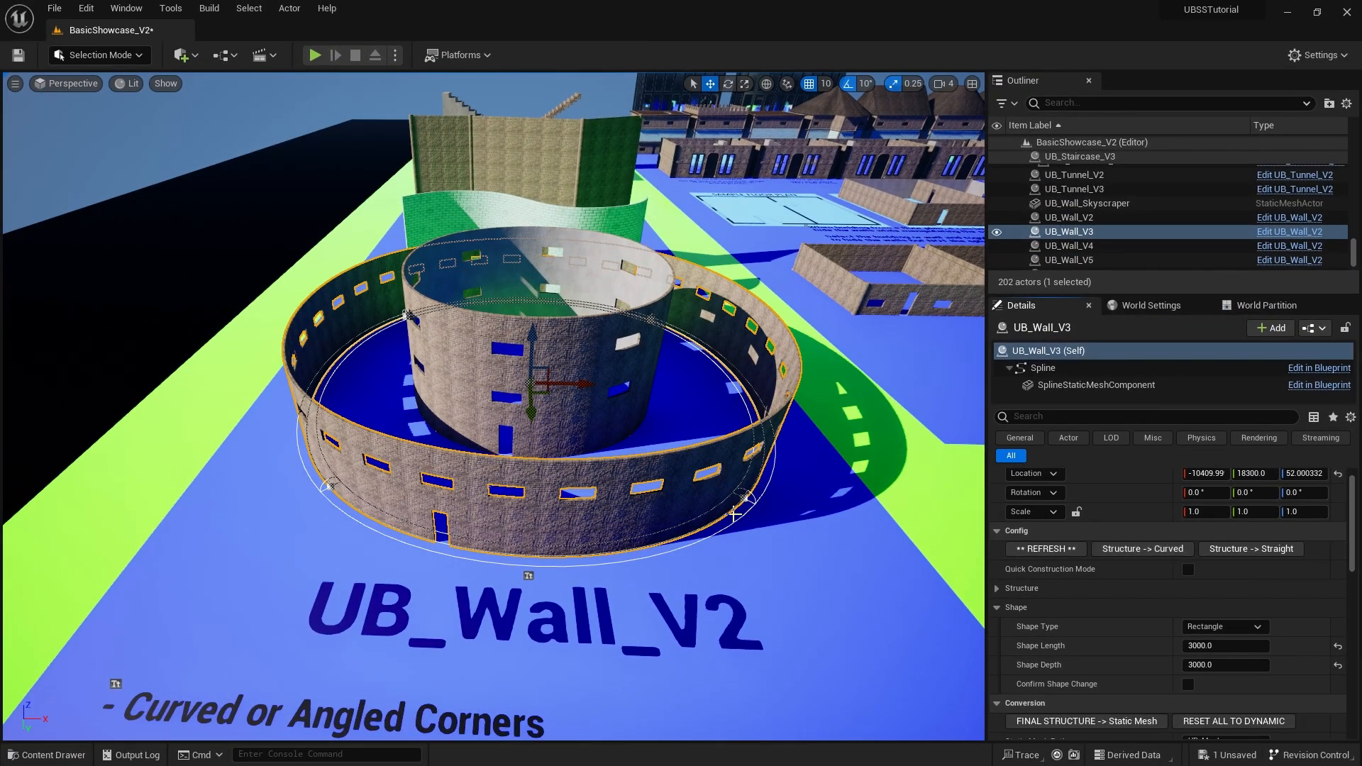
click(1240, 553)
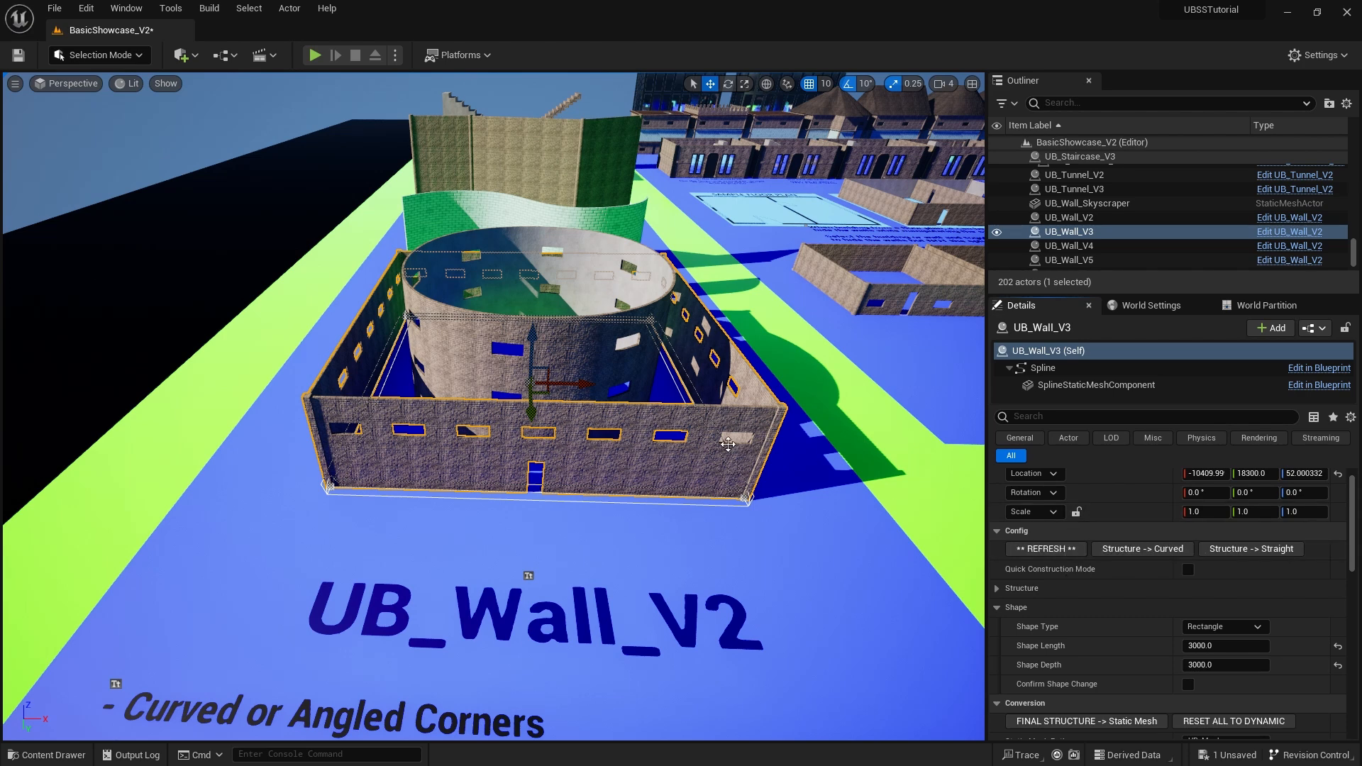
Collapse the wall's Shape settings and expand its Structure settings.
scroll(1165, 563, up, 1)
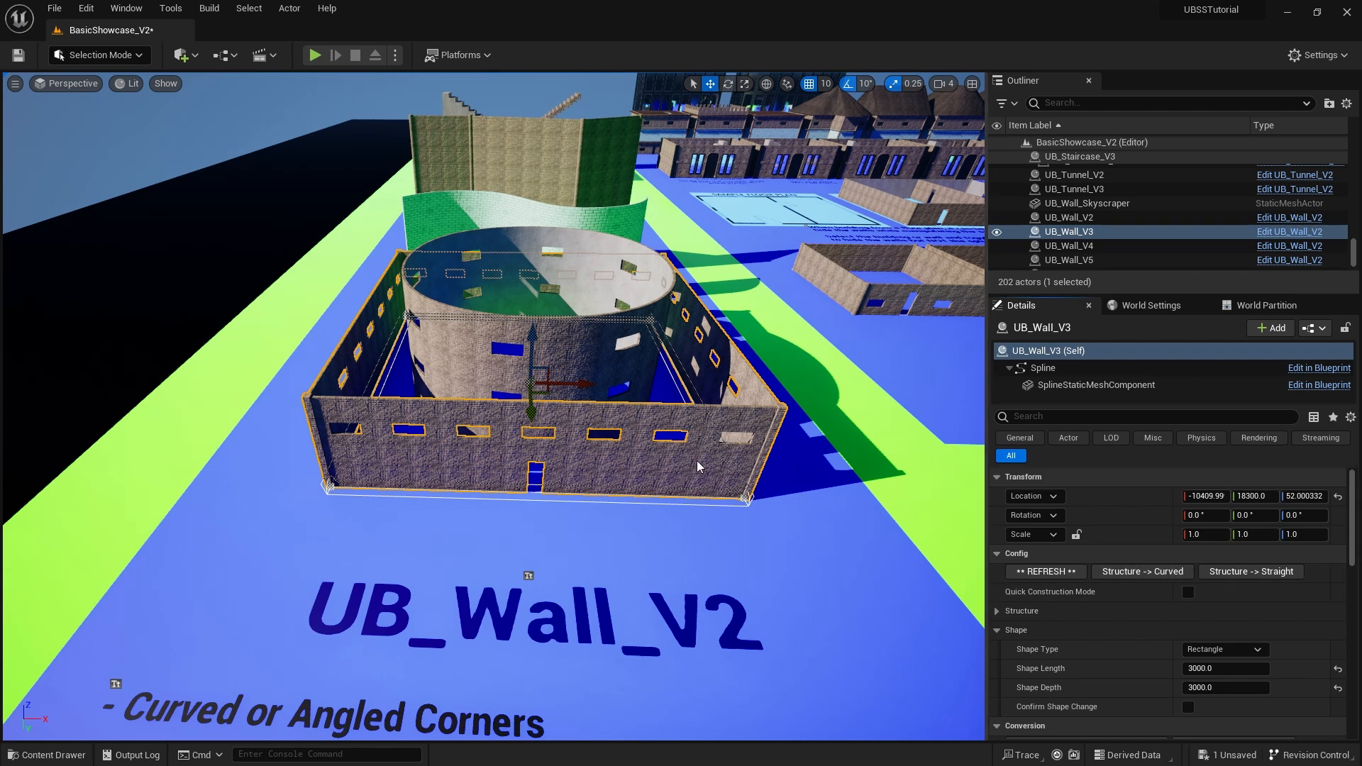
click(996, 630)
click(996, 611)
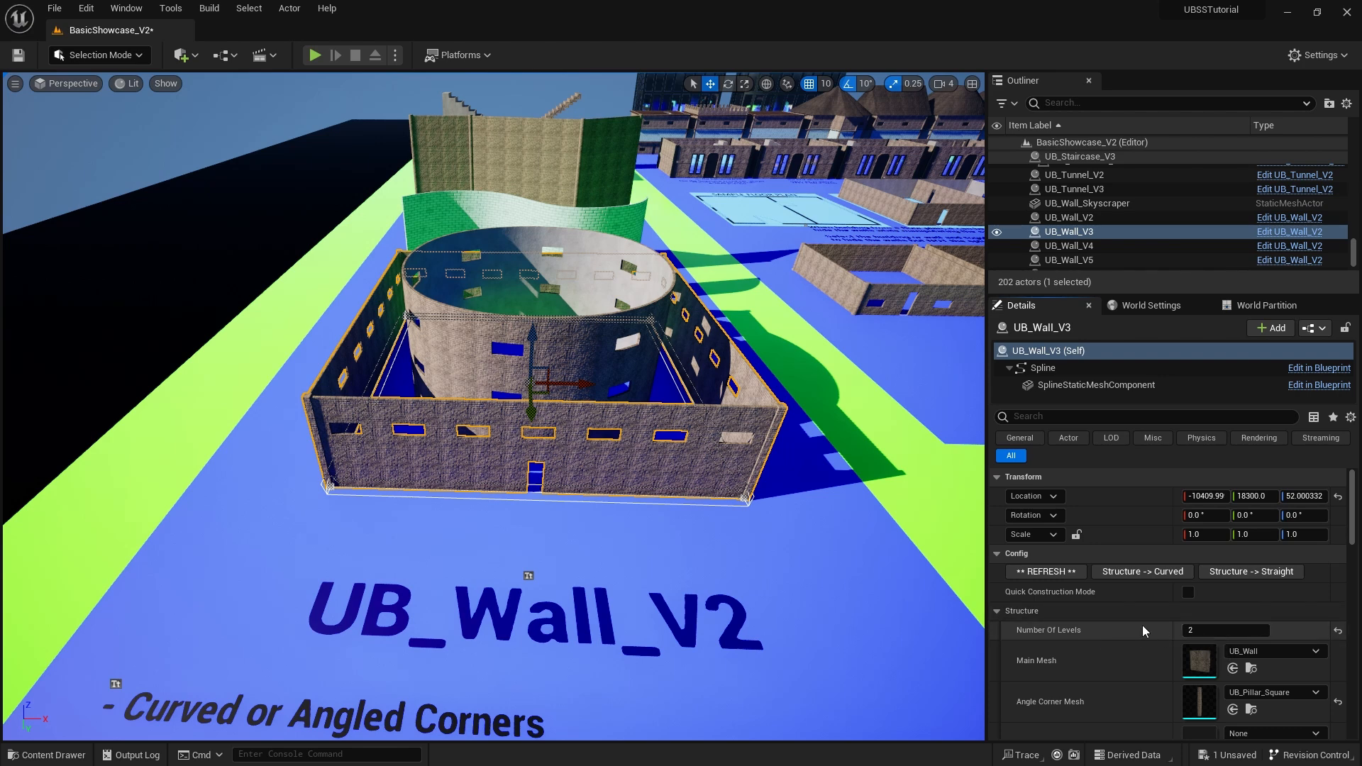
Try the wall with Number Of Levels at 3, 4 and 5, and set it back to 2.
click(1197, 629)
key(Return)
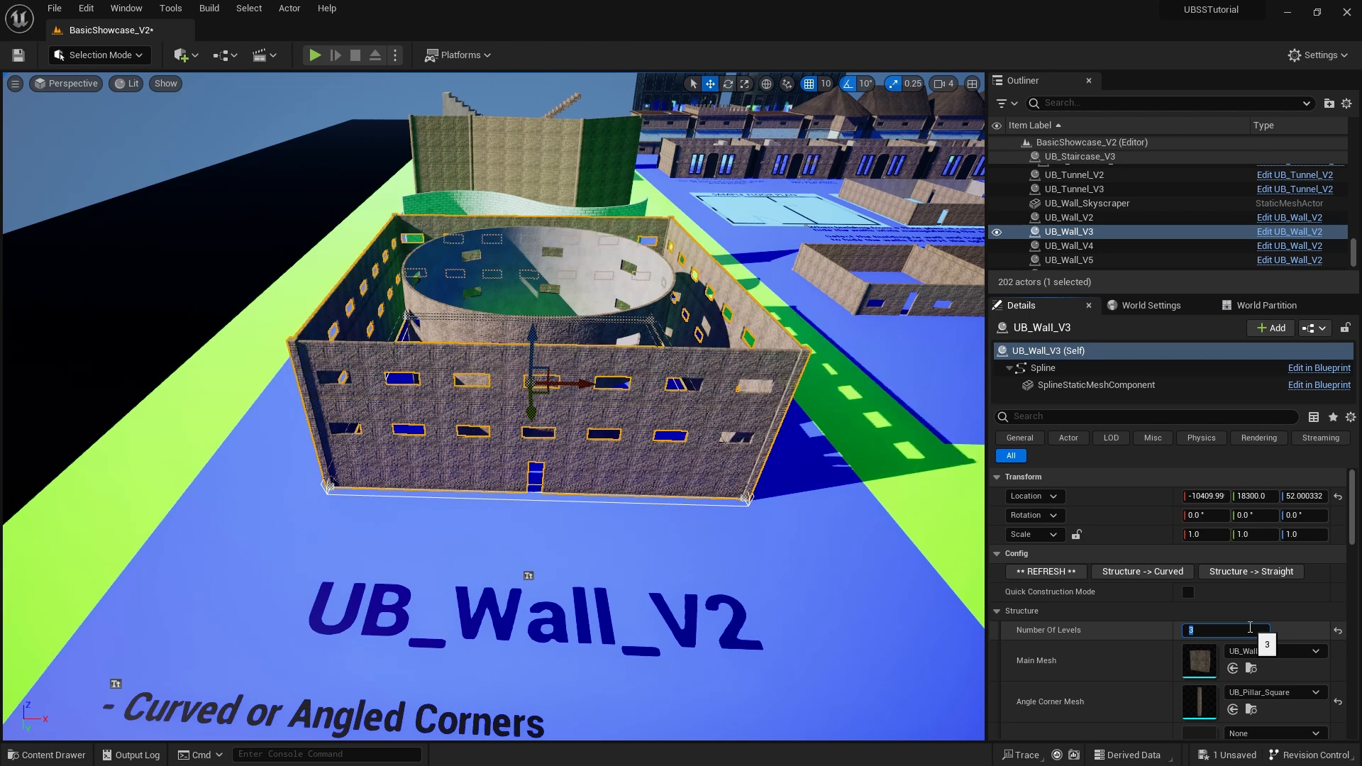
text(4)
key(Return)
key(Return)
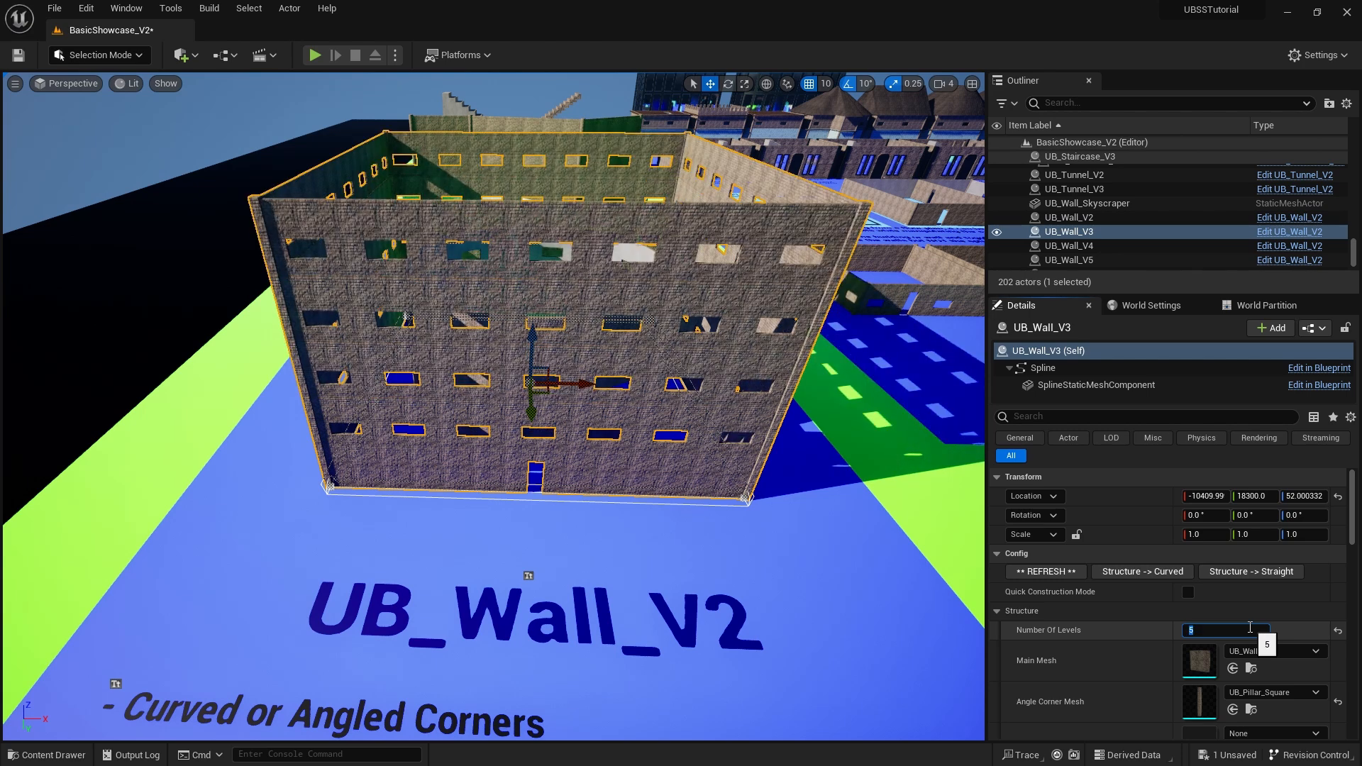
text(2)
key(Return)
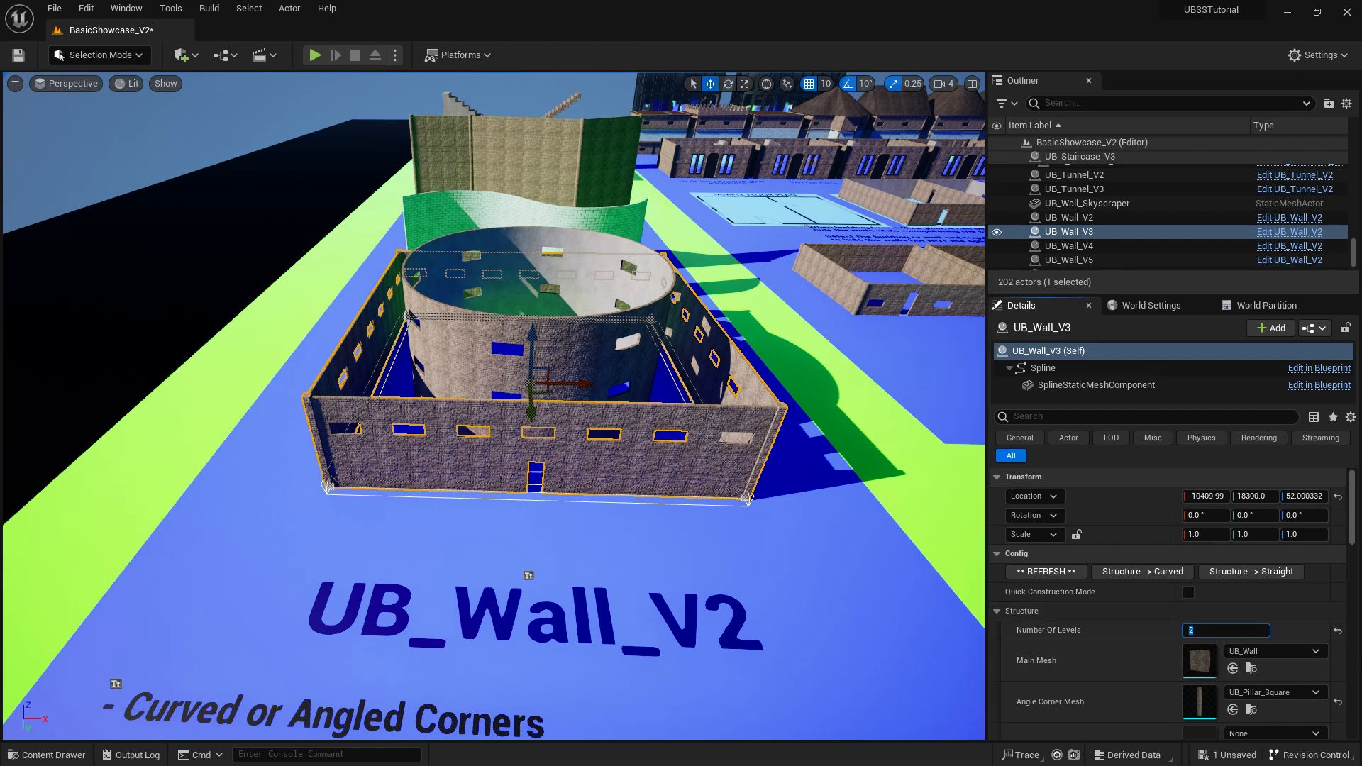
Examine the level, repeat and position settings of the UB_Door and UB_Window entries in the wall's Other Meshes.
scroll(1084, 674, down, 1)
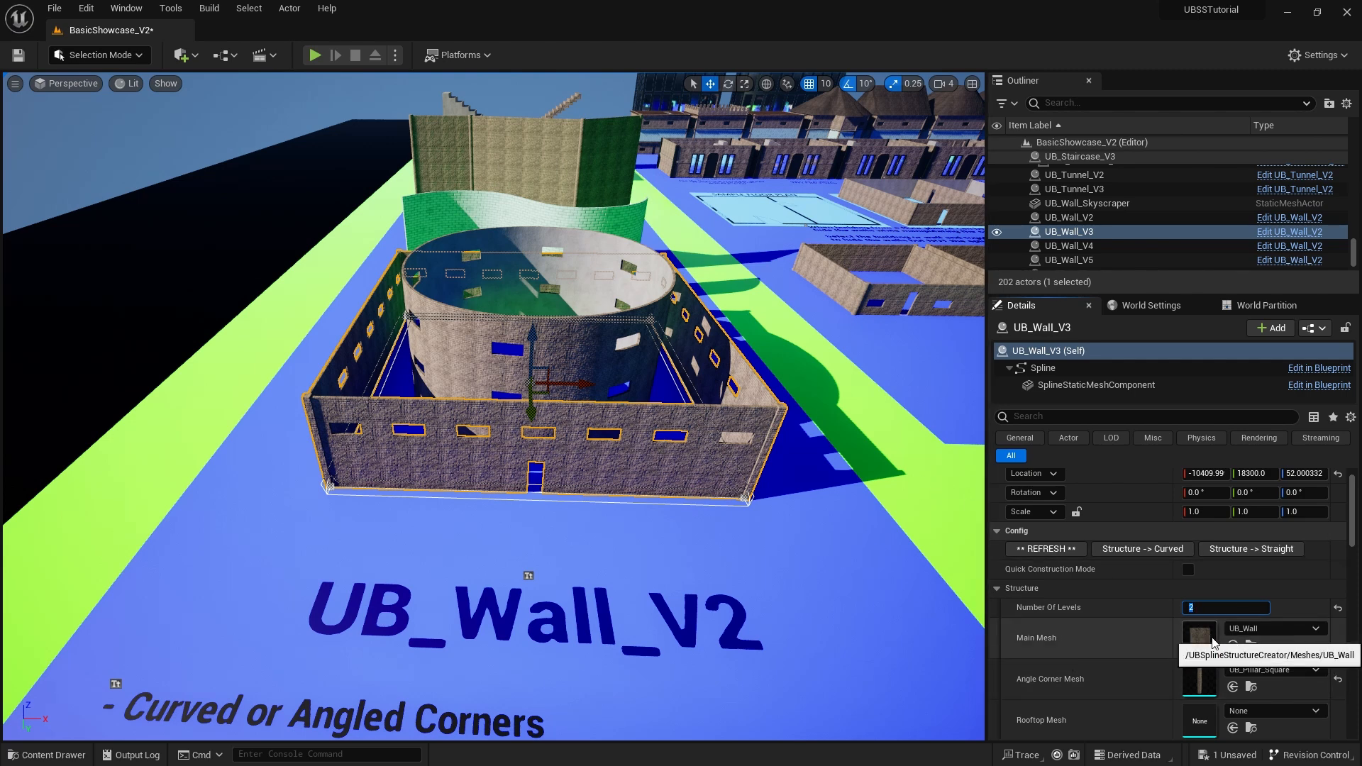
scroll(1211, 642, down, 4)
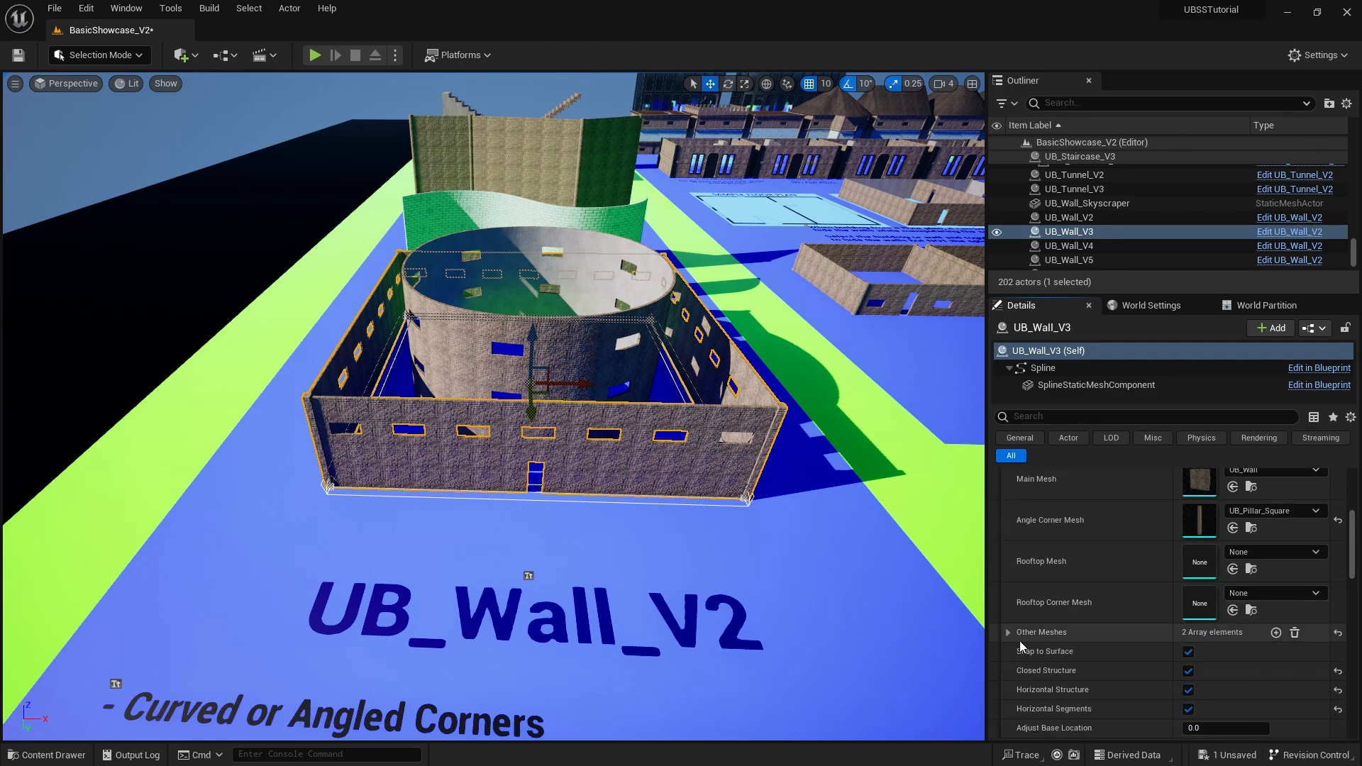
click(1007, 632)
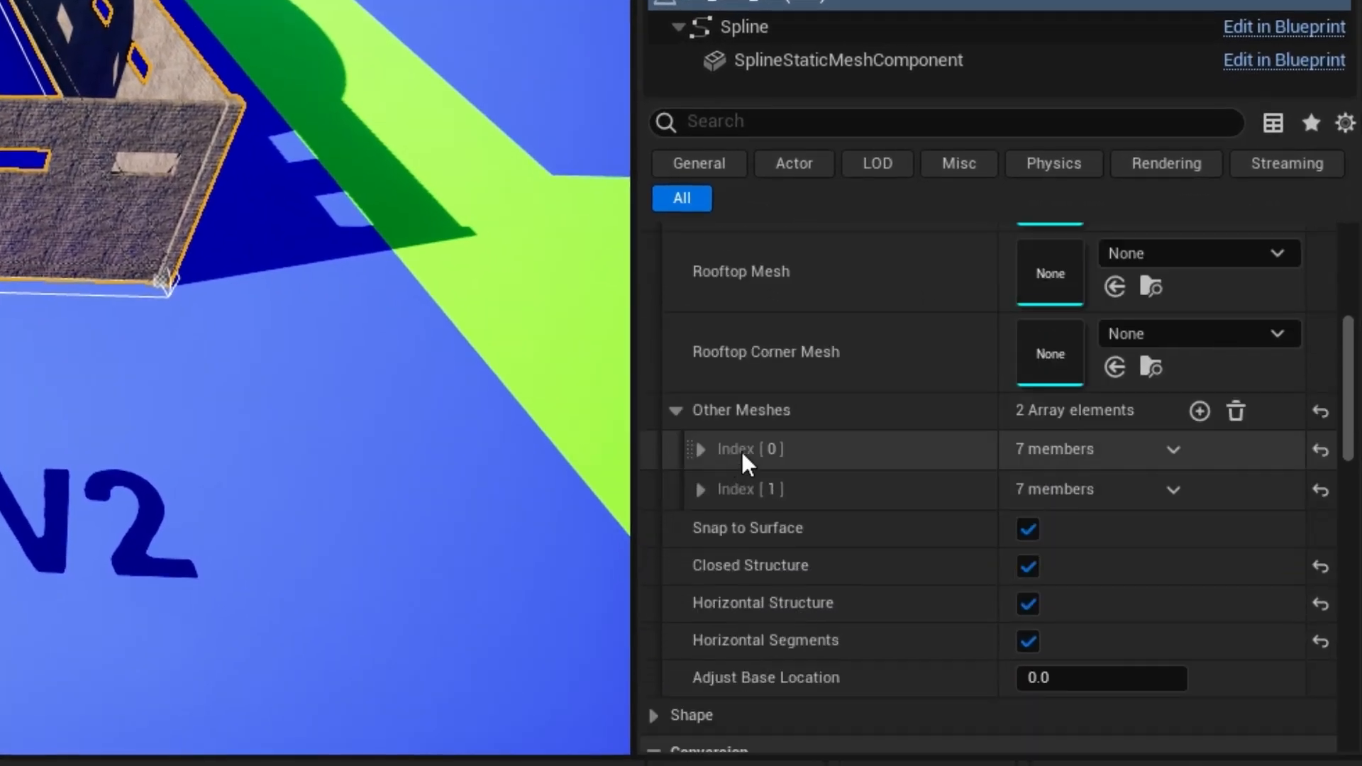
click(701, 449)
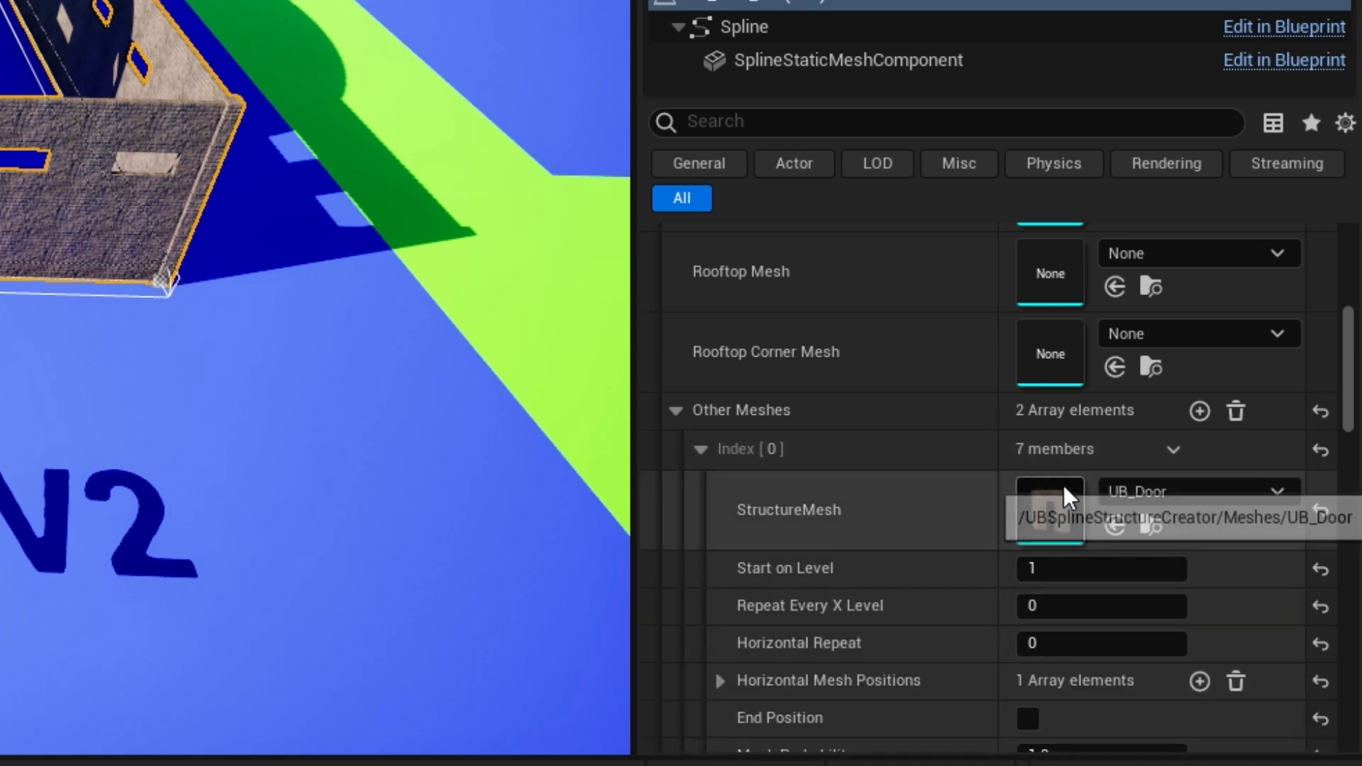
scroll(798, 501, down, 1)
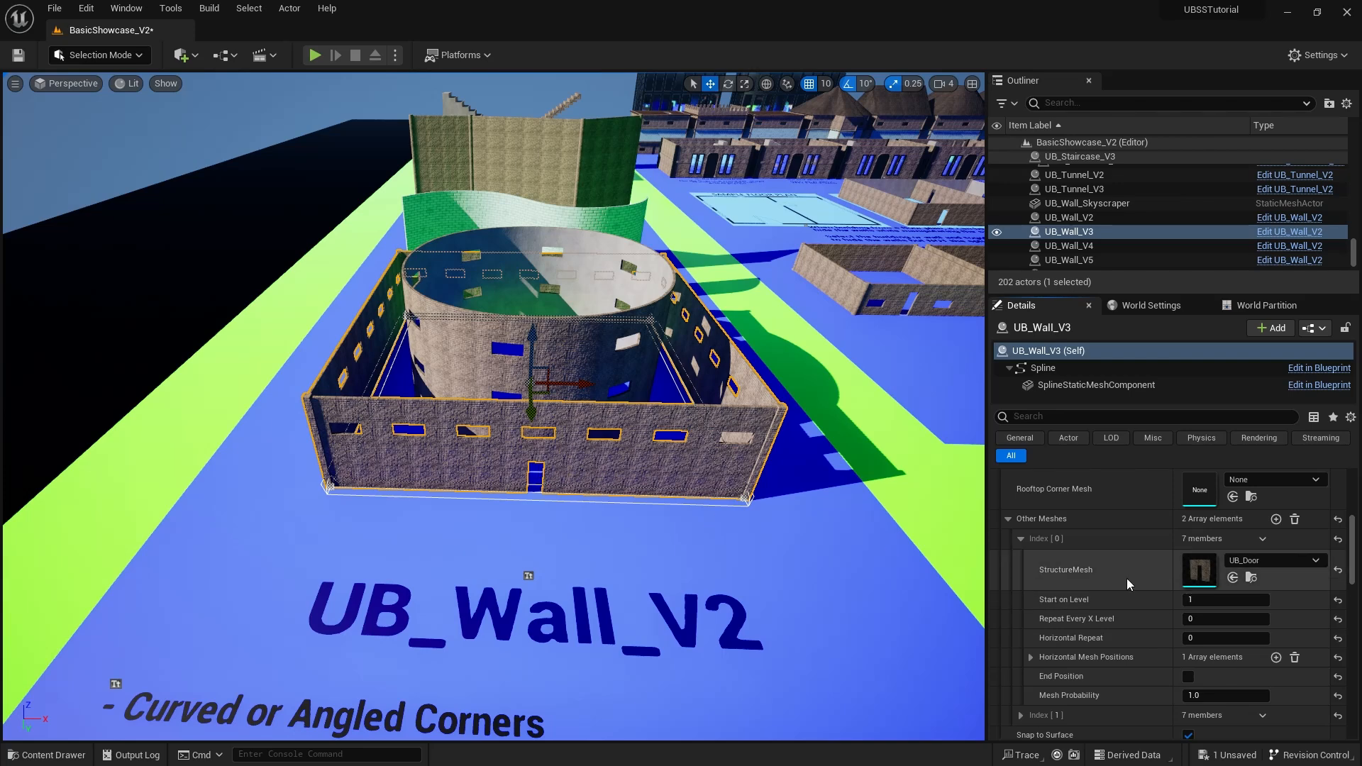
scroll(1126, 578, down, 2)
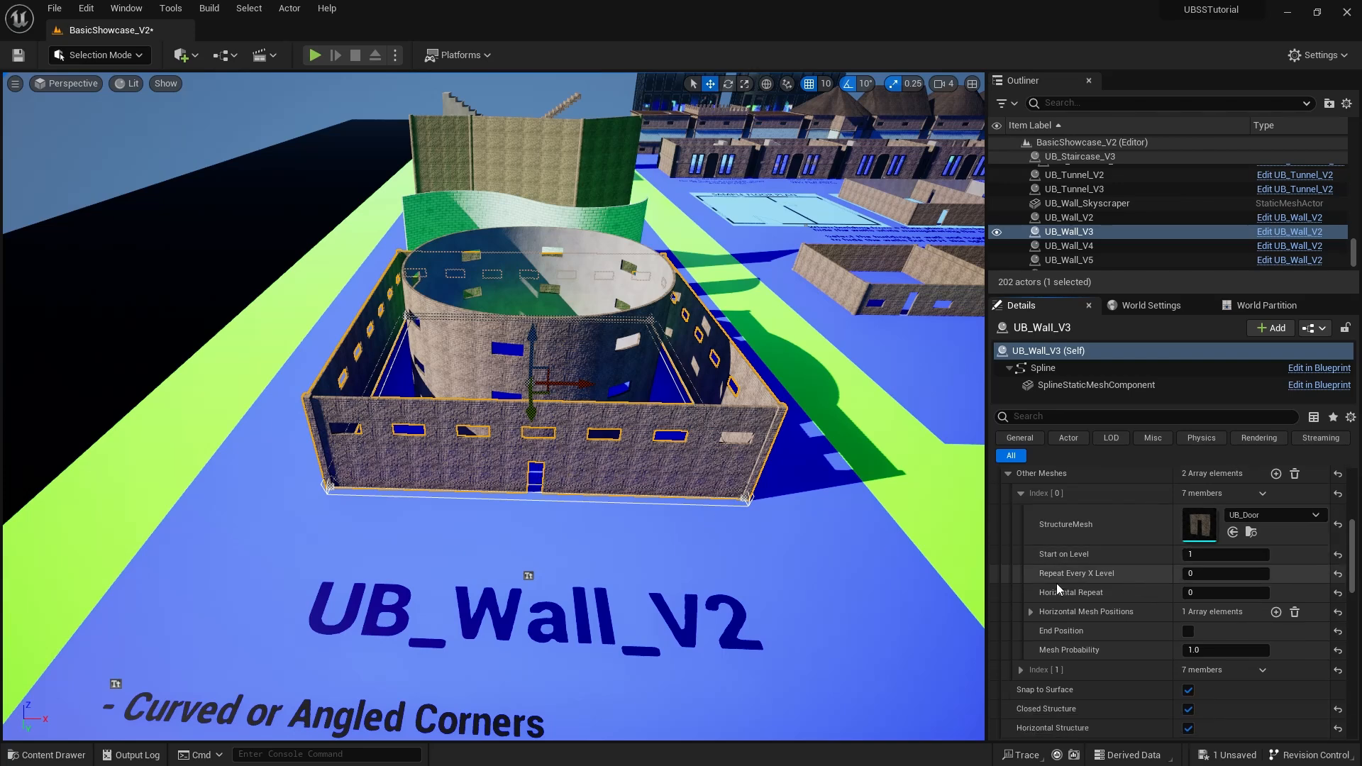
click(1031, 611)
click(1199, 630)
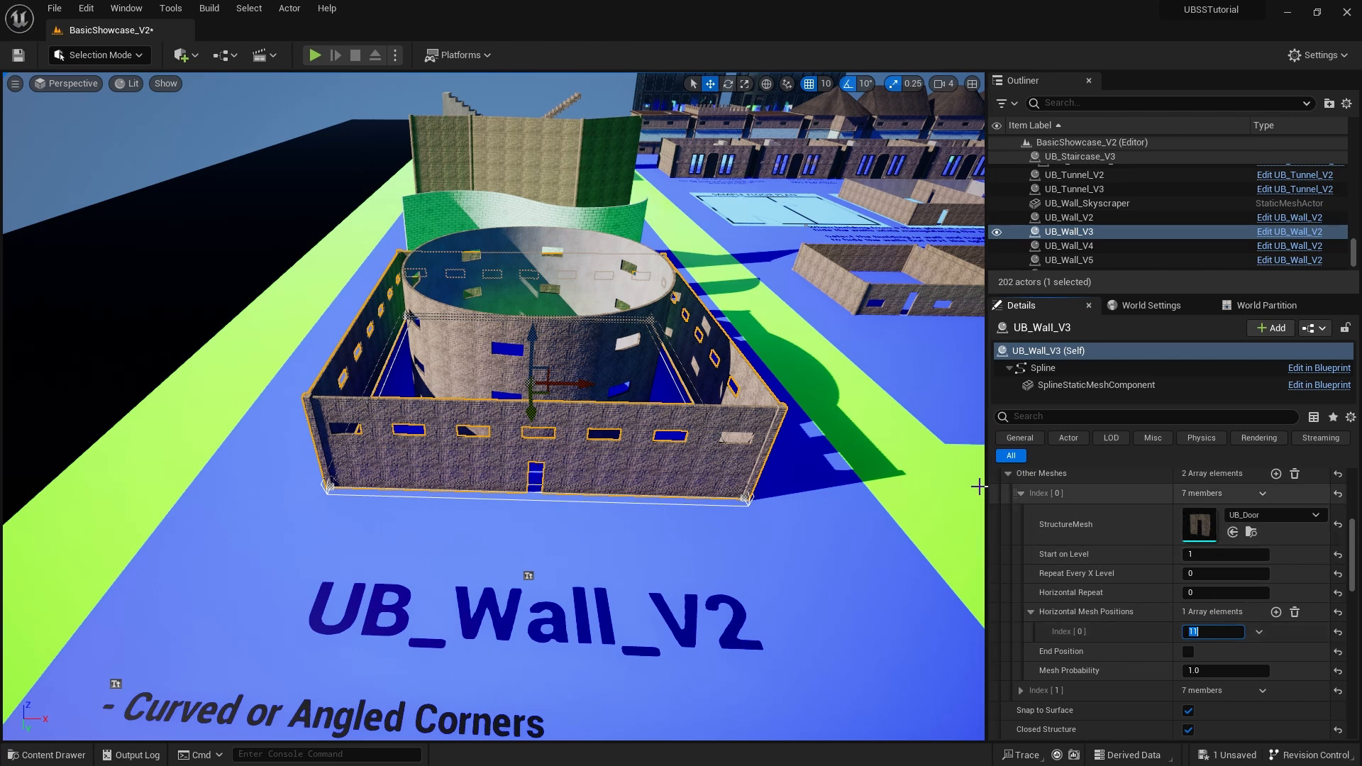
click(1020, 492)
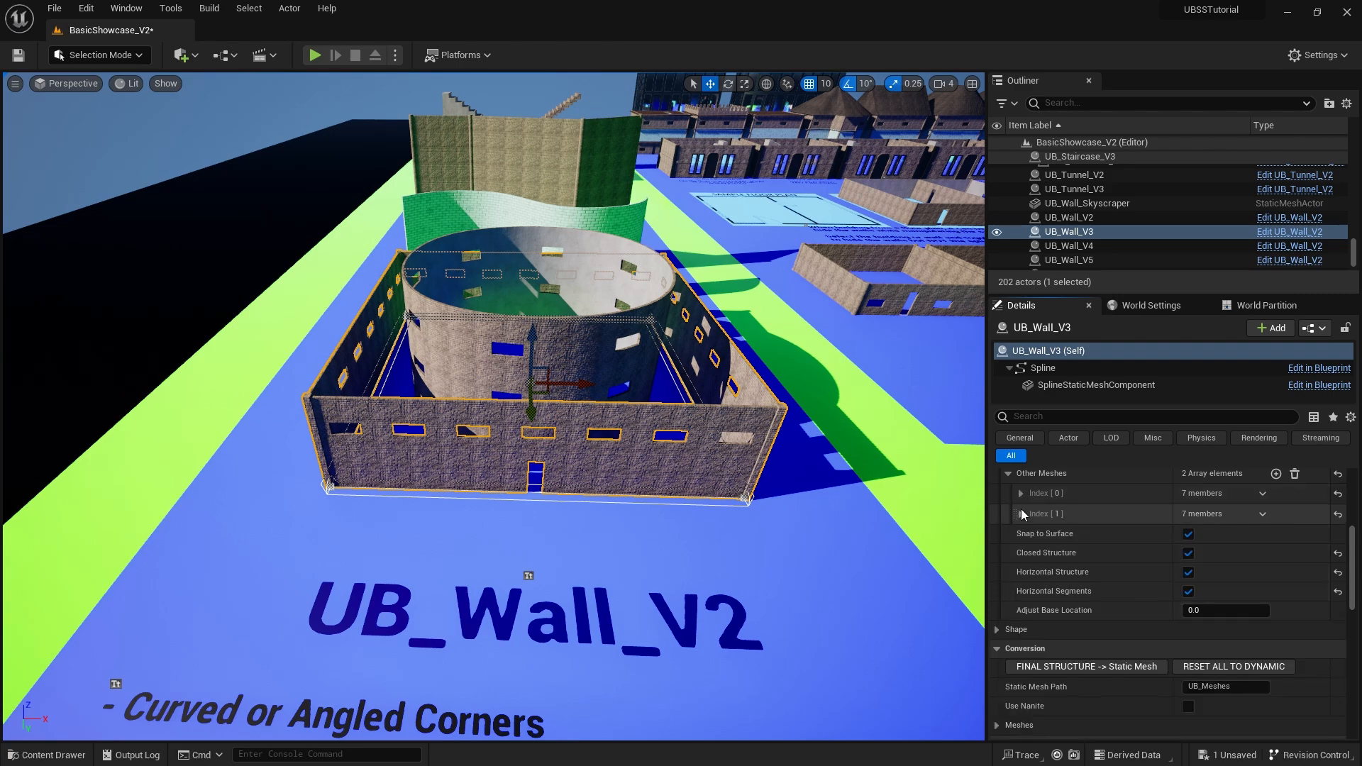
click(1020, 513)
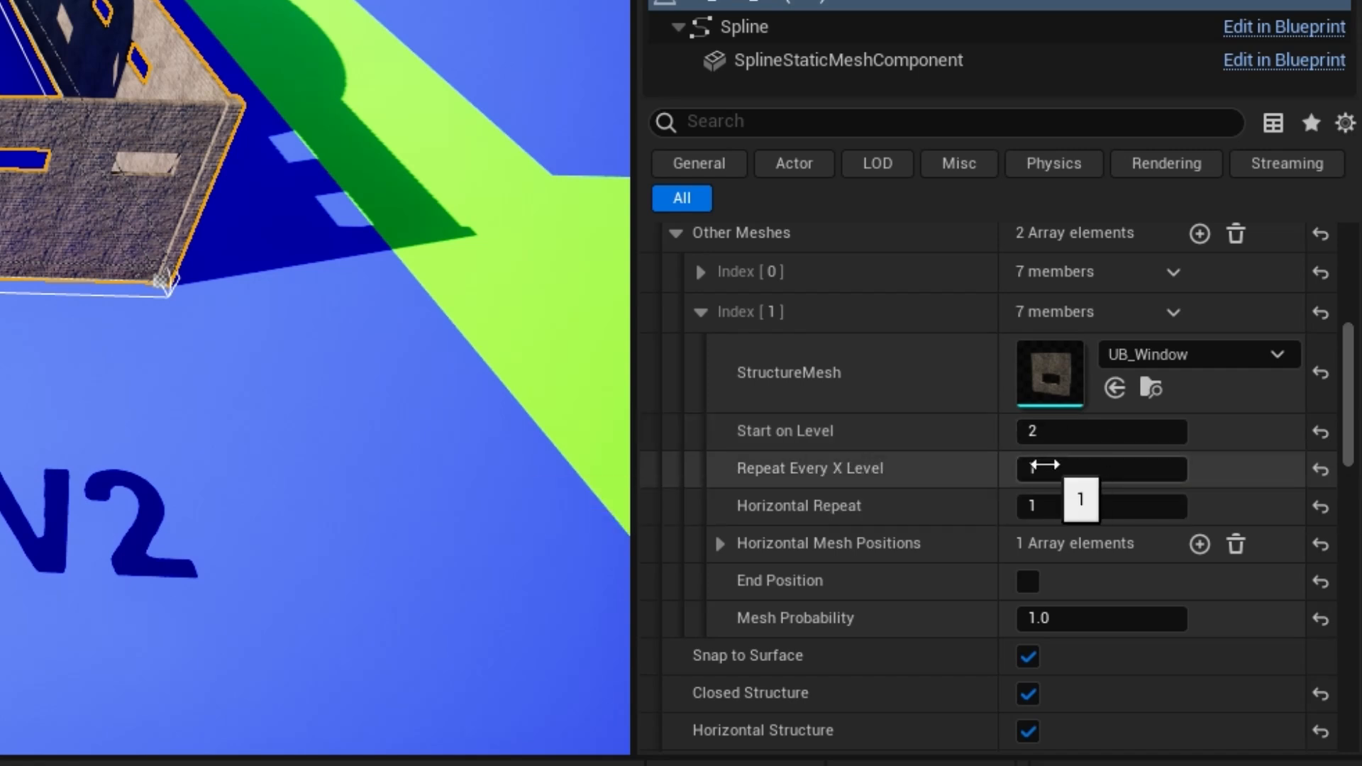
Set the wall's Number Of Levels to 4.
scroll(836, 448, up, 10)
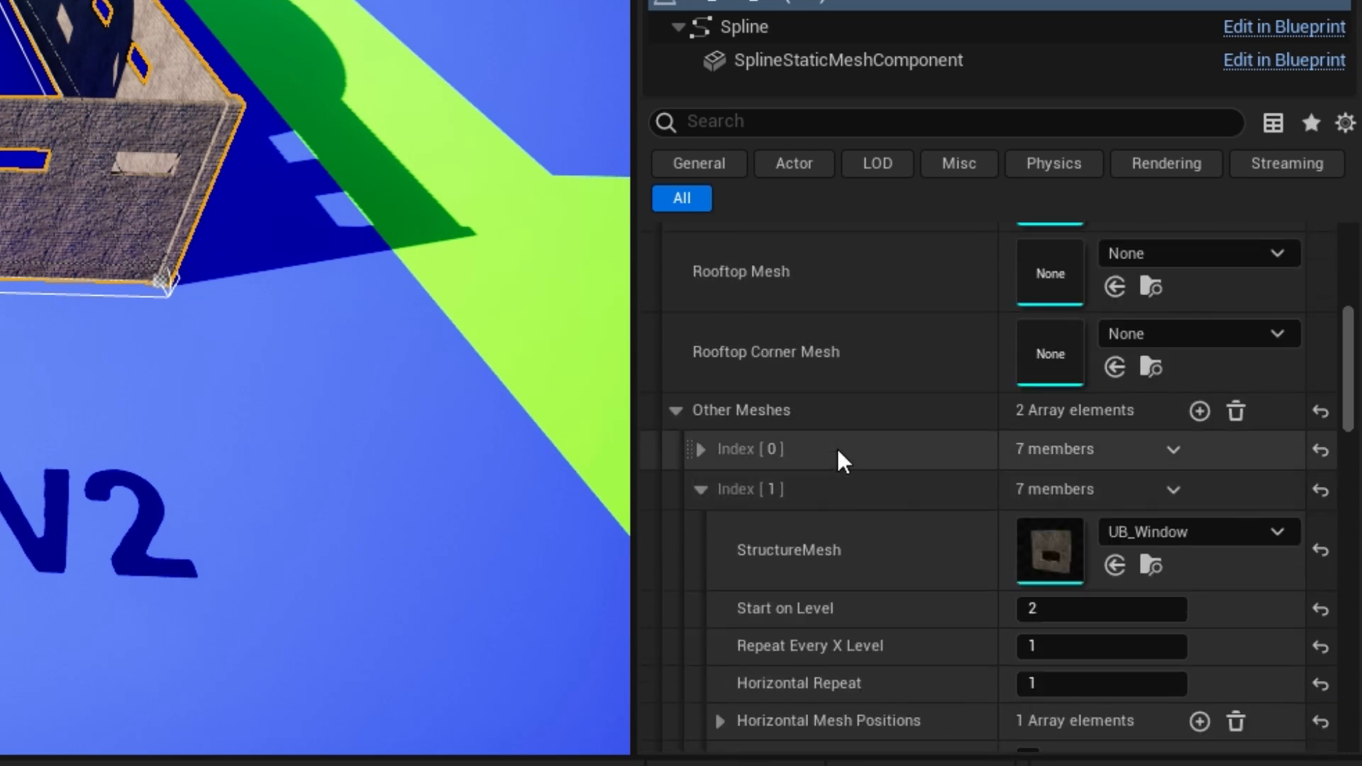
click(1069, 321)
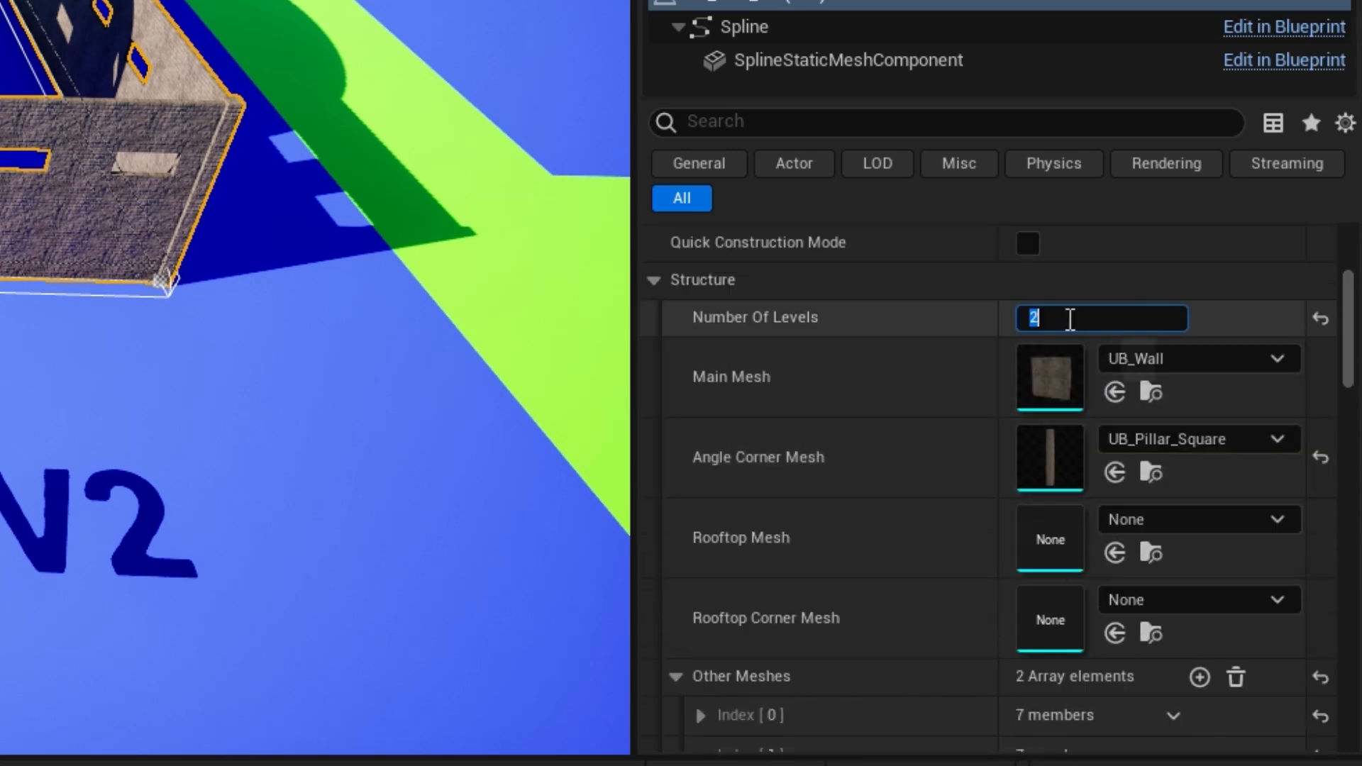
text(4)
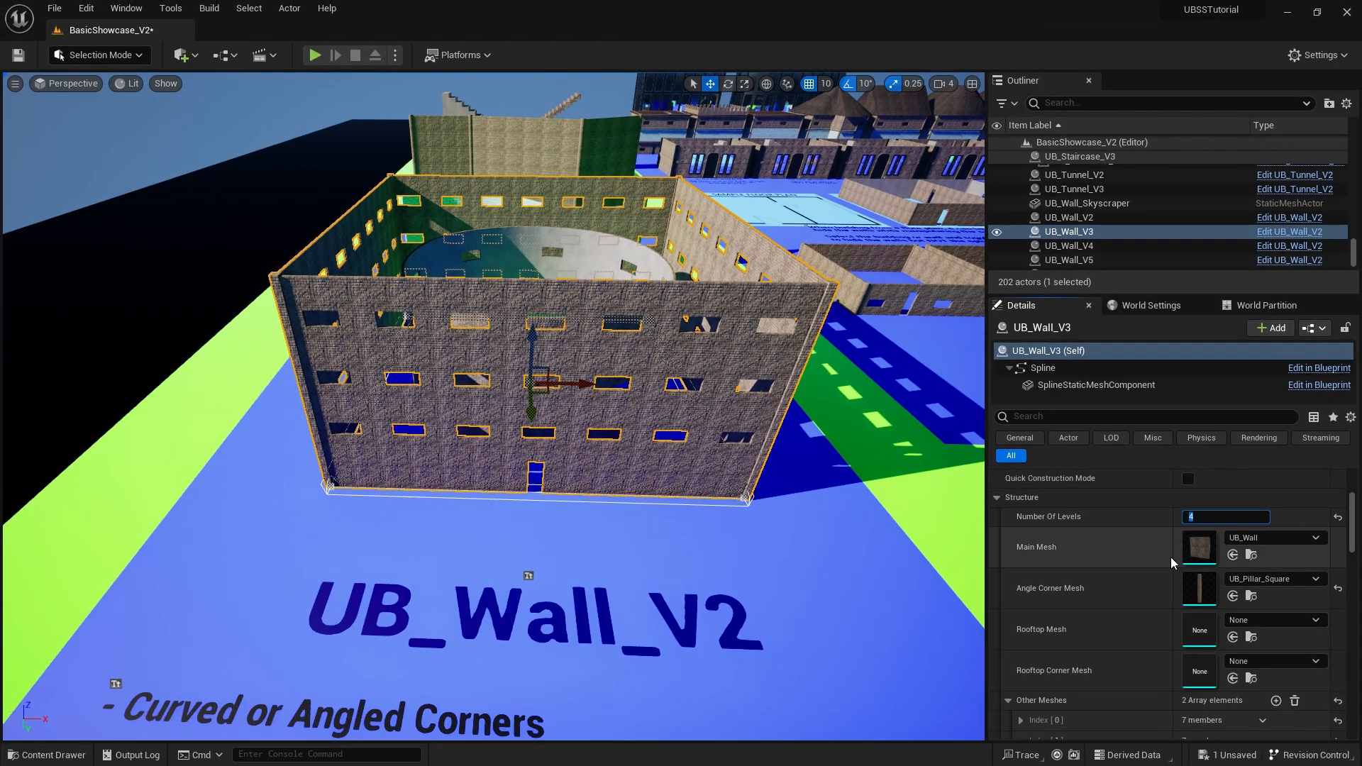
Try the UB_Window entry's Repeat Every X Level at 0 and 2, and set it back to 1.
scroll(1152, 652, down, 5)
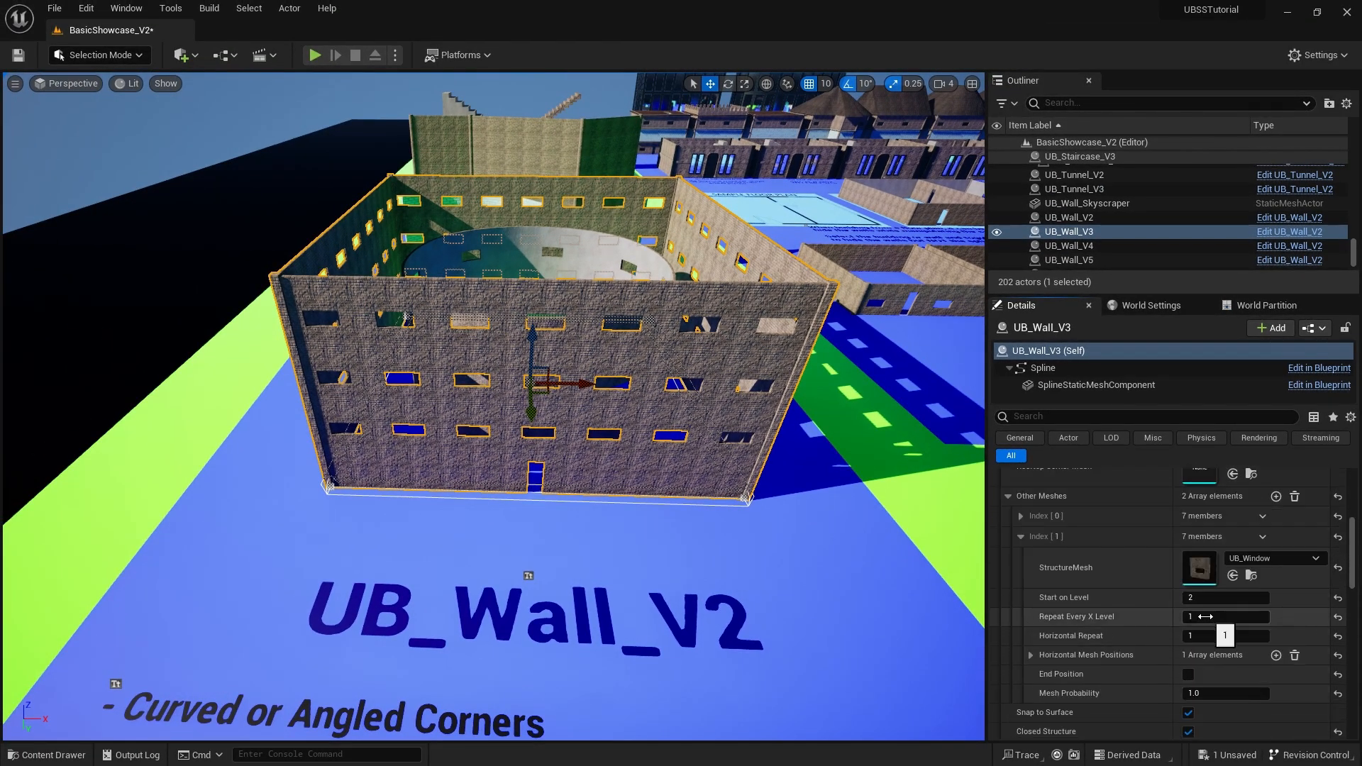
click(1205, 616)
text(0)
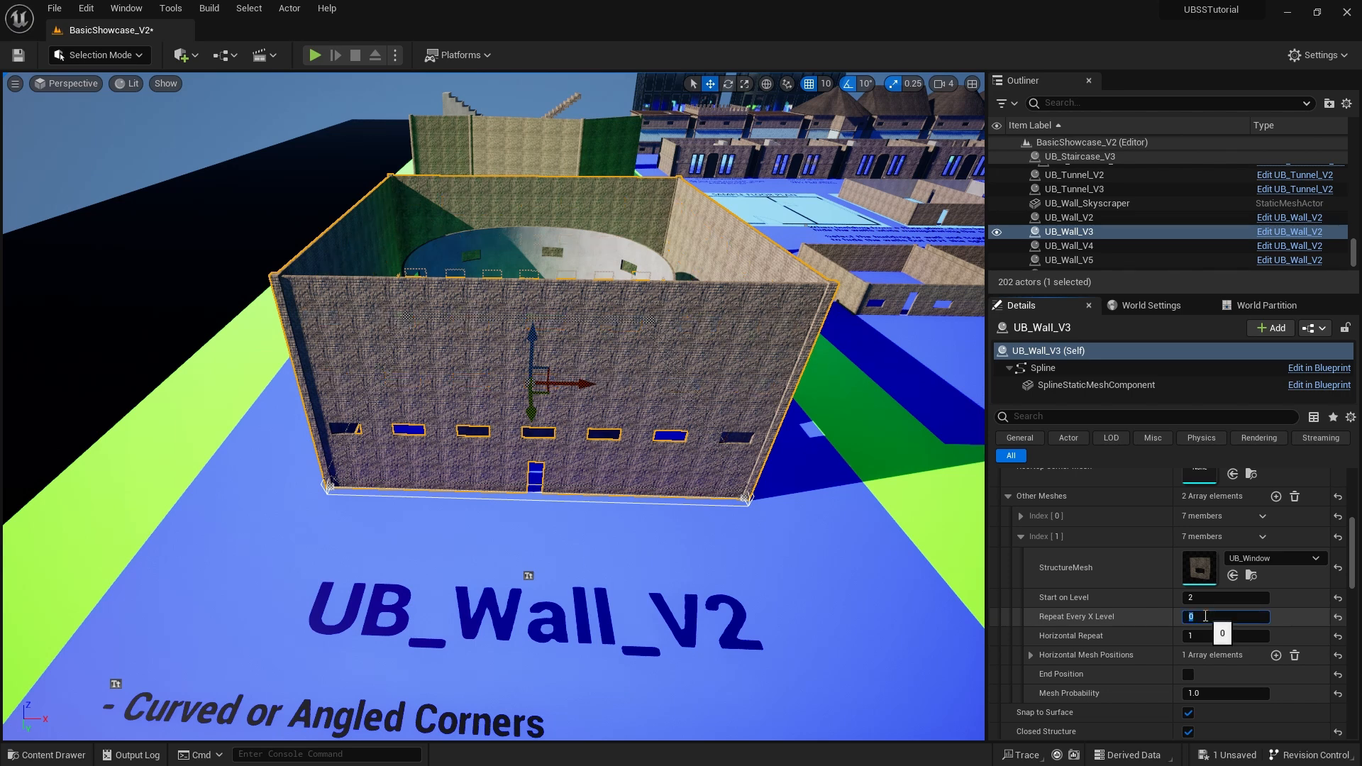
key(Return)
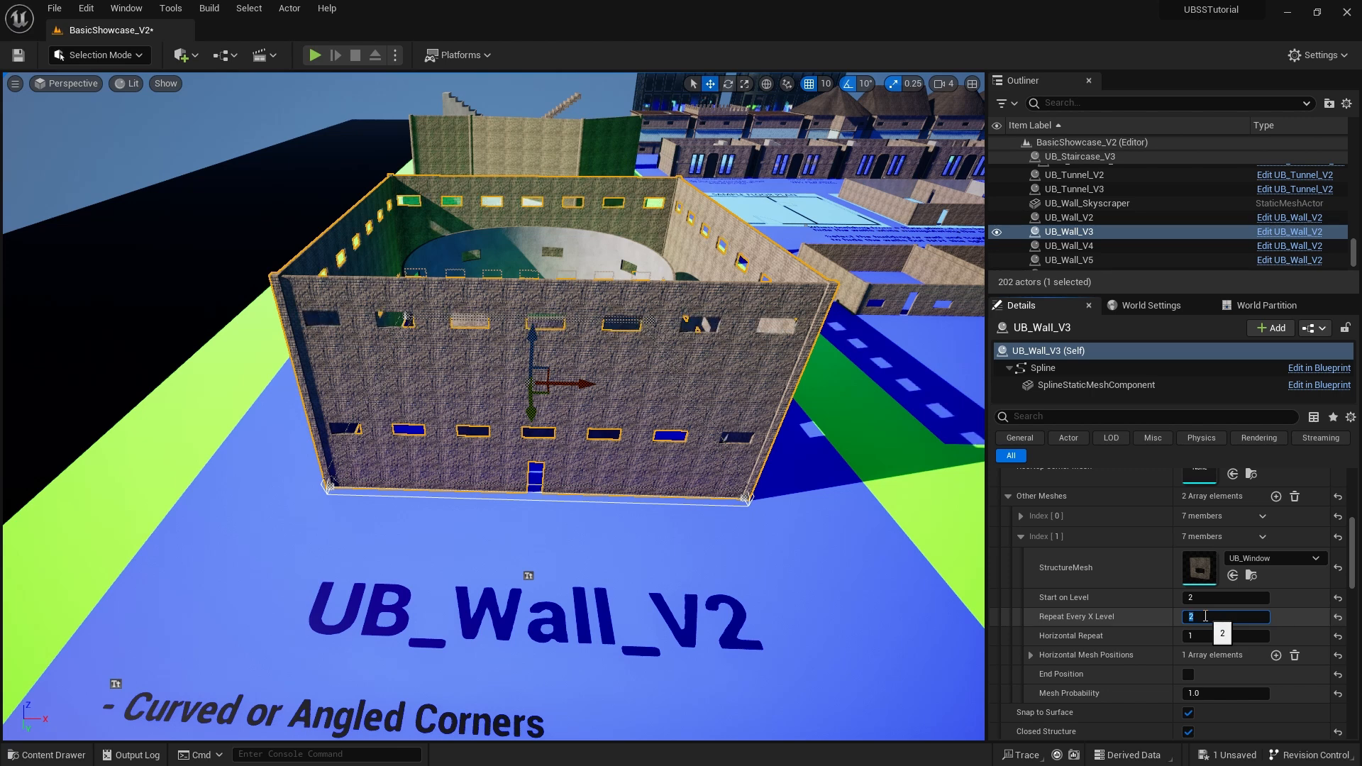
text(1)
key(Return)
Set the wall's Number Of Levels to 2.
scroll(1105, 606, up, 6)
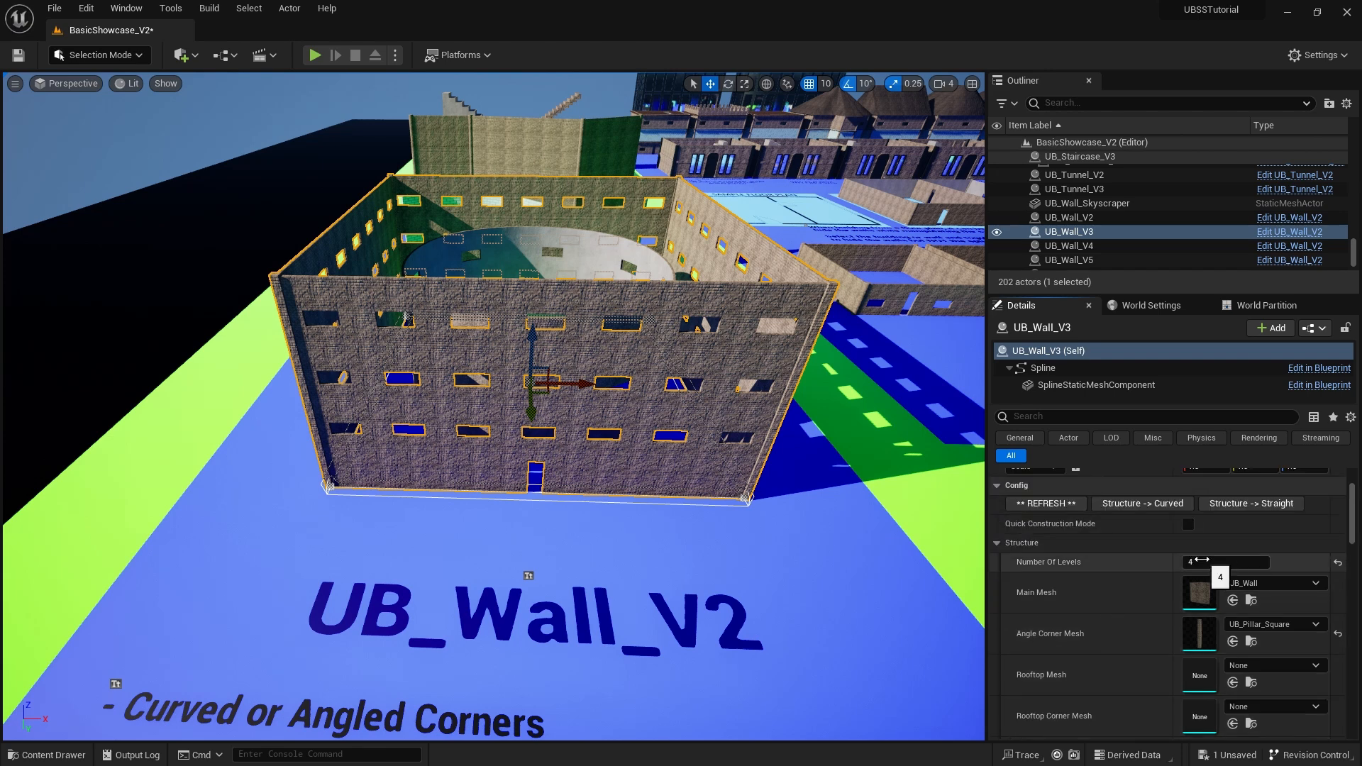
click(1215, 563)
text(2)
key(Return)
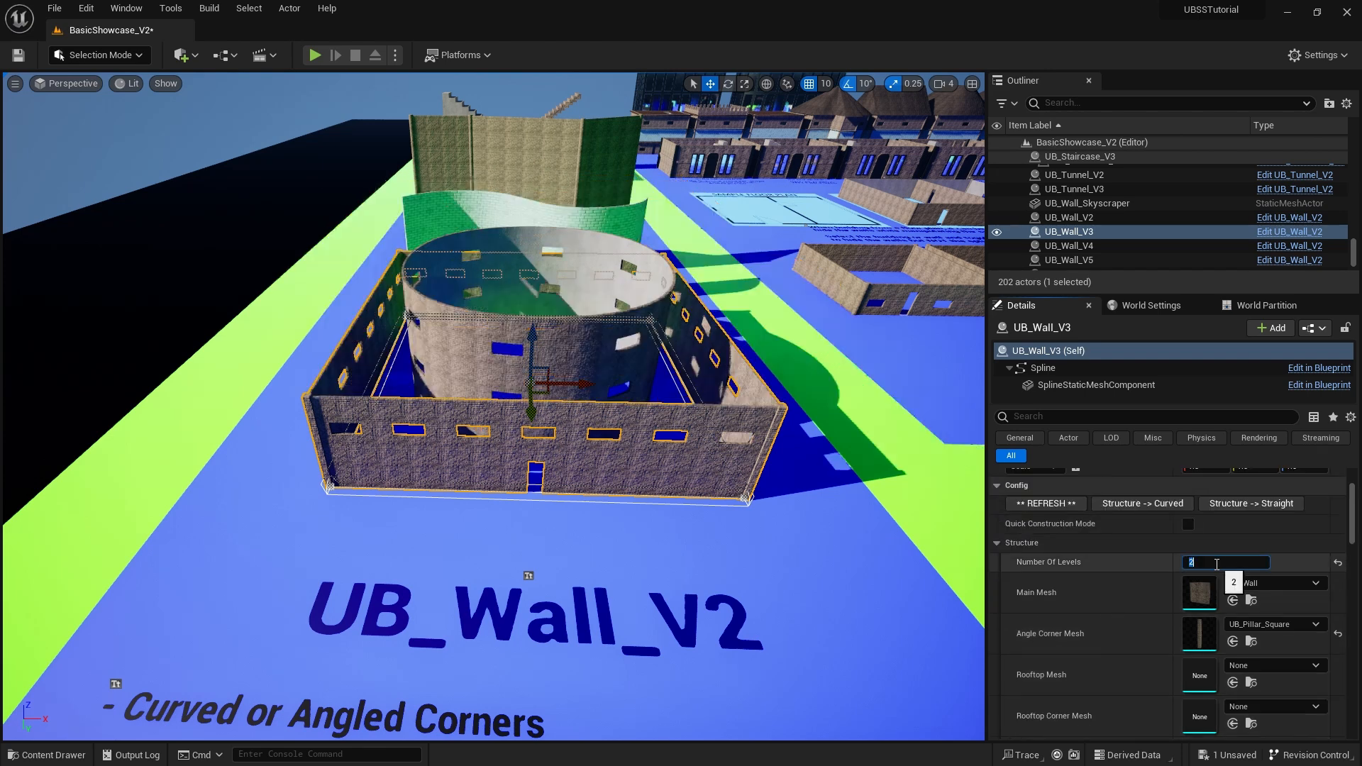
Try clearing the UB_Window entry's Horizontal Mesh Positions, and add one position back.
scroll(1131, 632, down, 10)
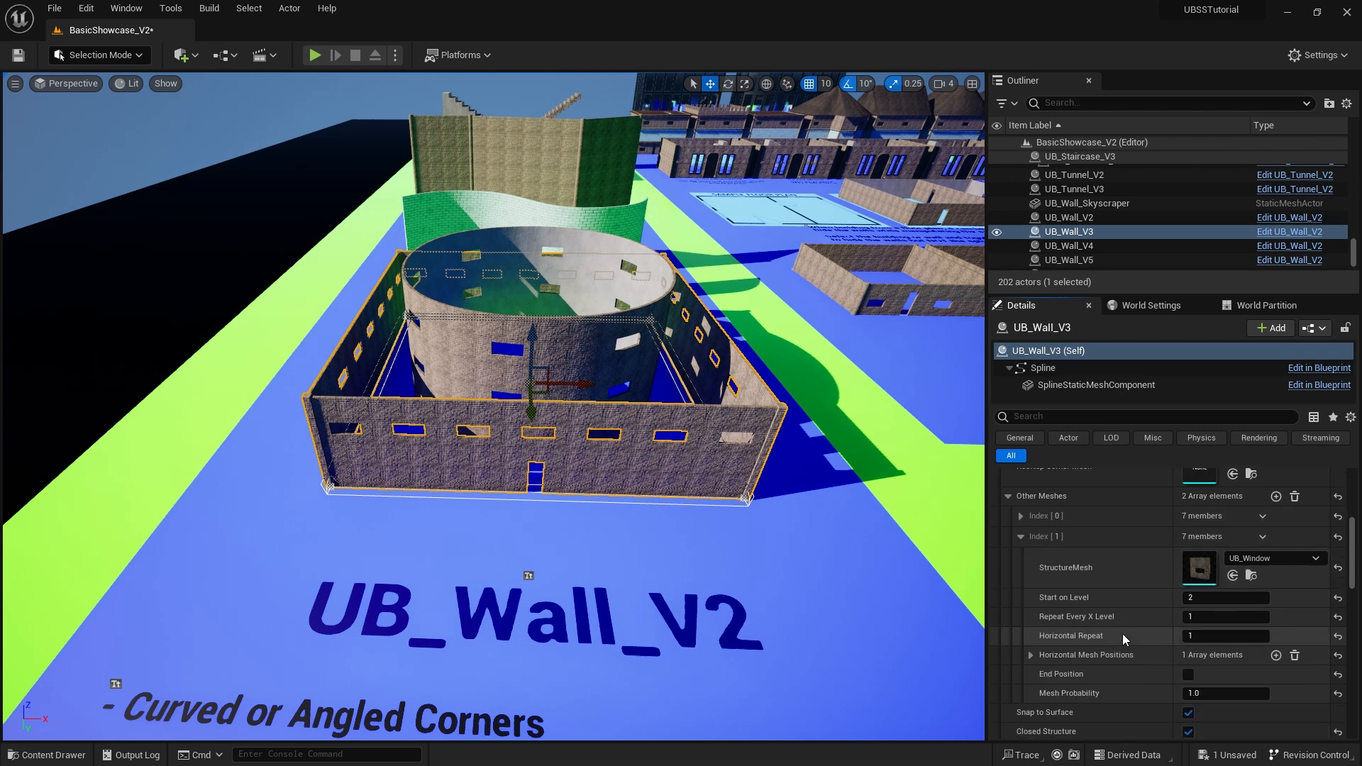
click(1031, 609)
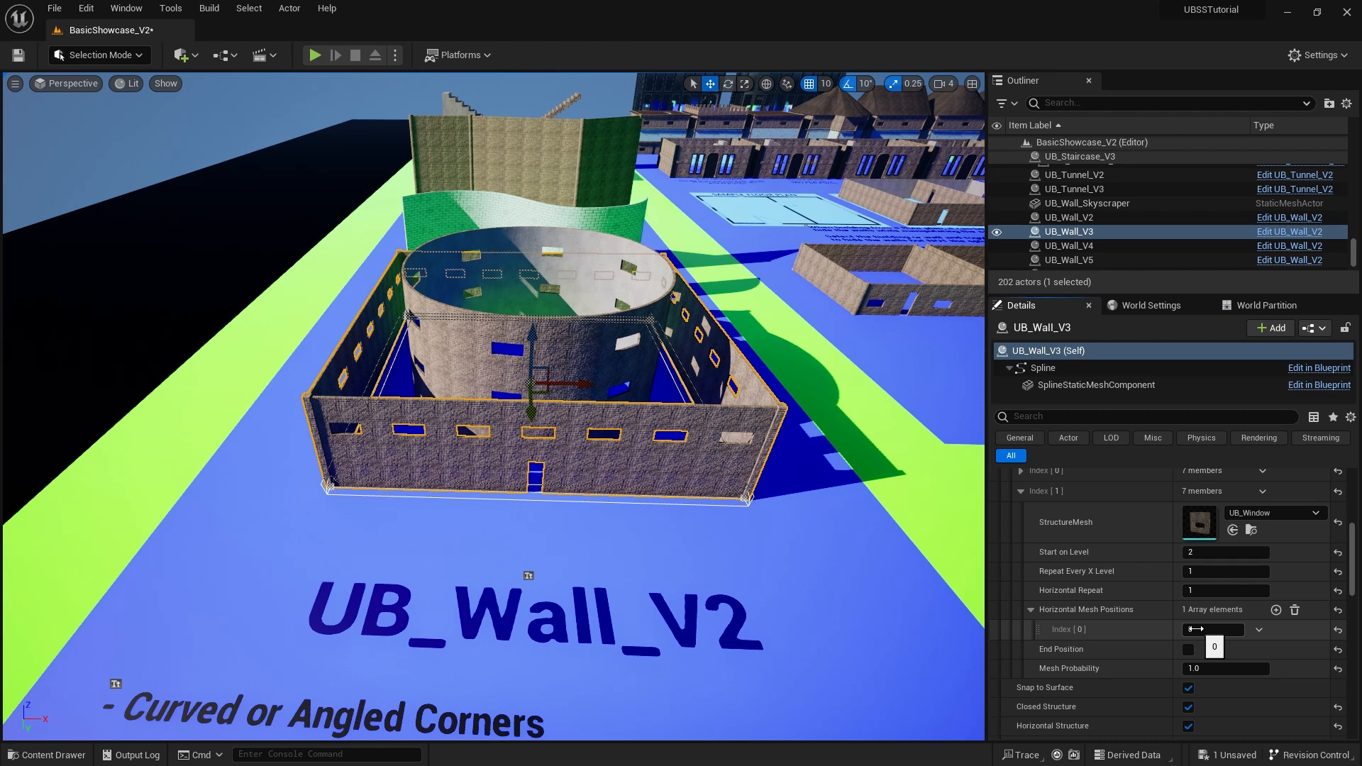
click(1294, 610)
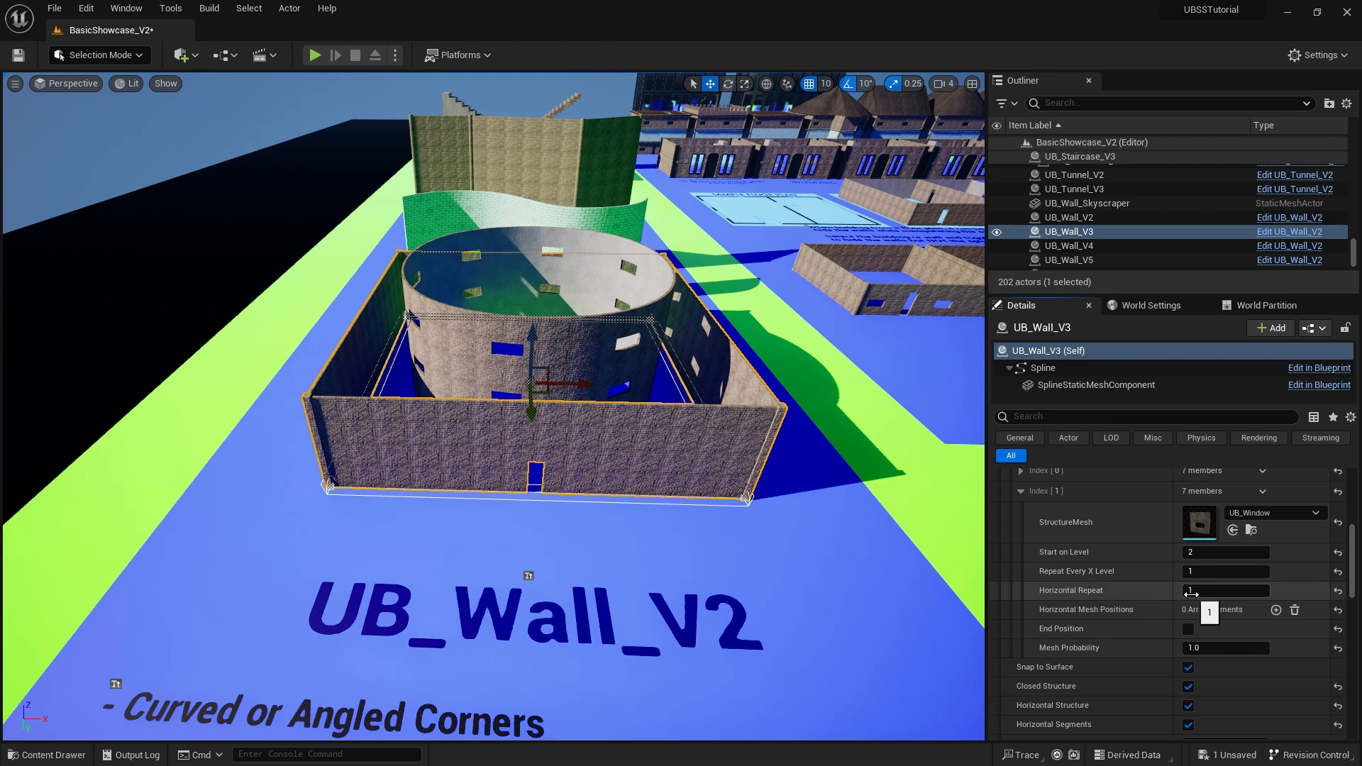
click(1276, 610)
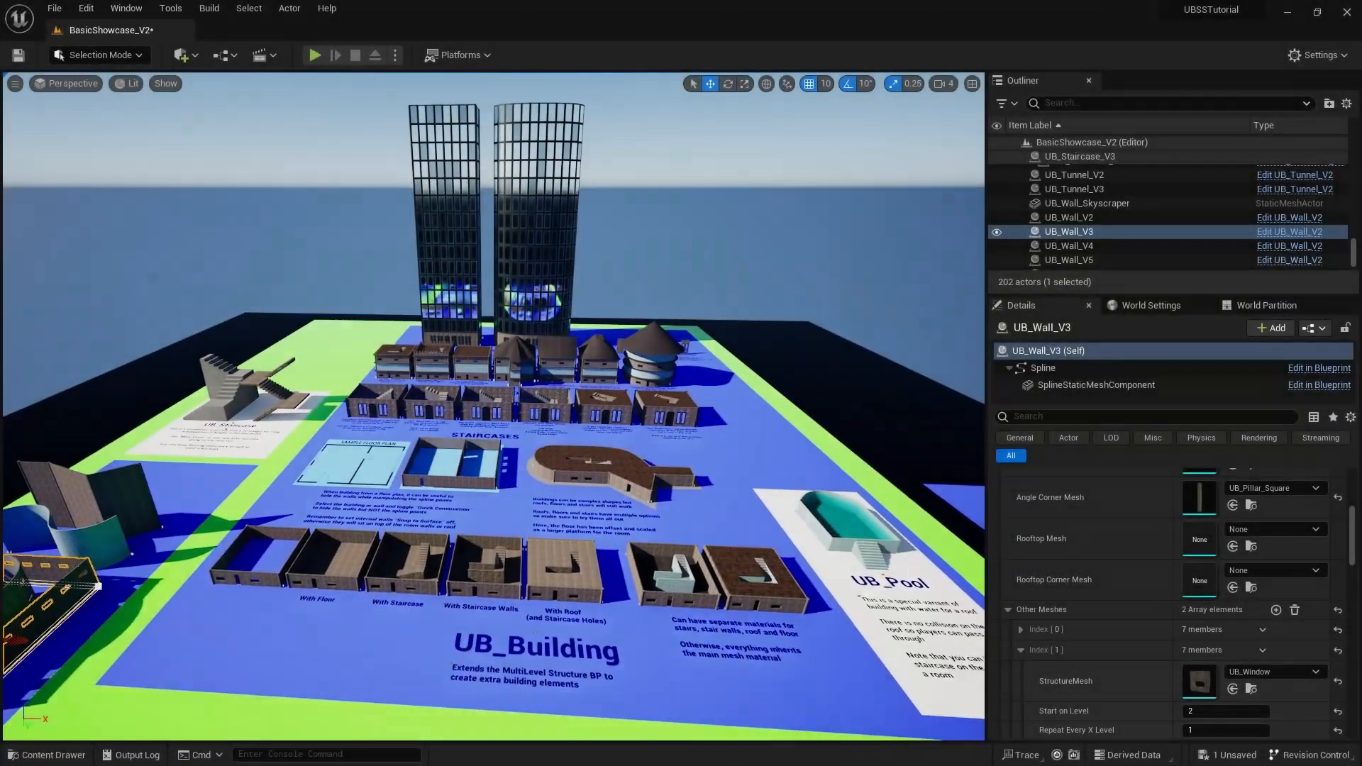
Survey the UB_MultiLevel_Structure showcase area with the UB_Building examples.
key(s)
right_drag(647, 551, 640, 564)
key(a)
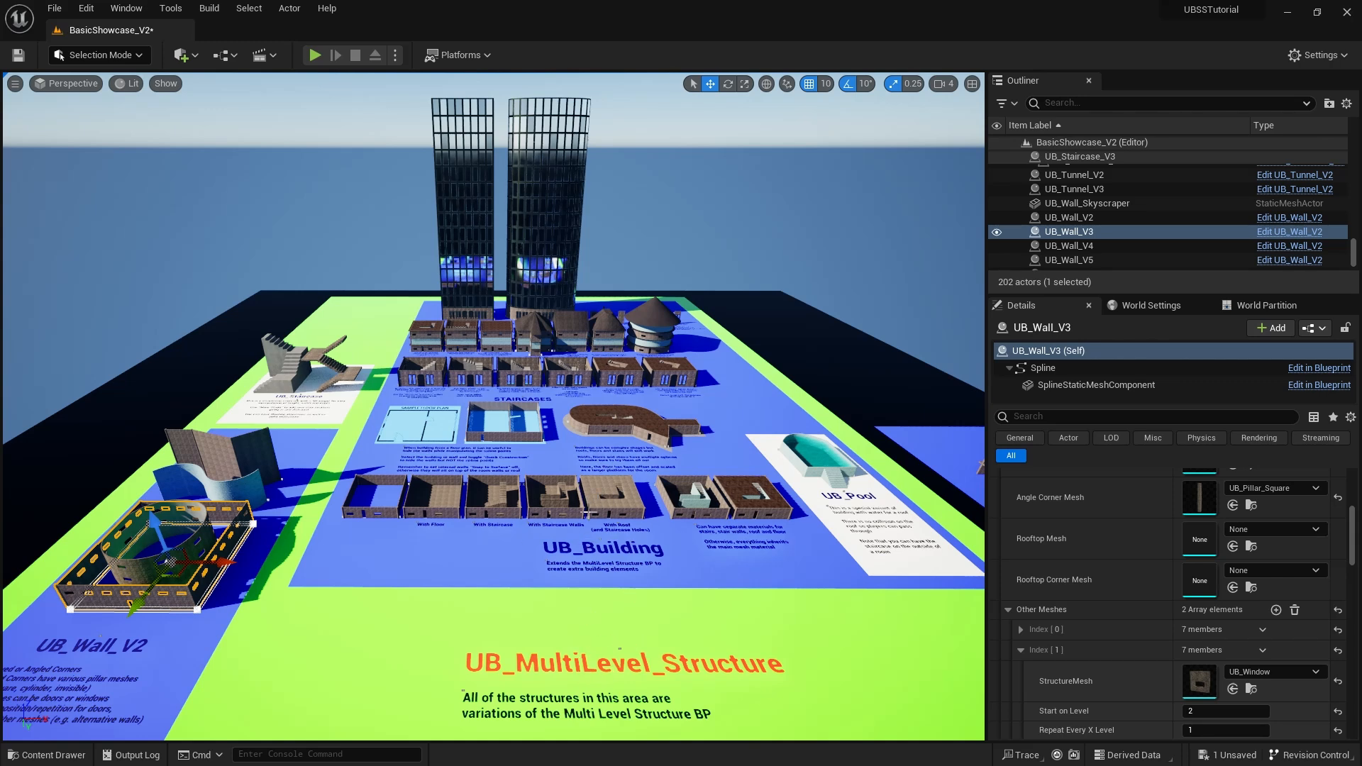
key(w)
mouse_move(585, 544)
right_down()
mouse_move(595, 567)
mouse_move(608, 547)
right_up()
key(e)
key(w)
Compare the blueprints in the plugin's TOOLS folder with those in its TOOLS-V2 folder.
key(ctrl+space)
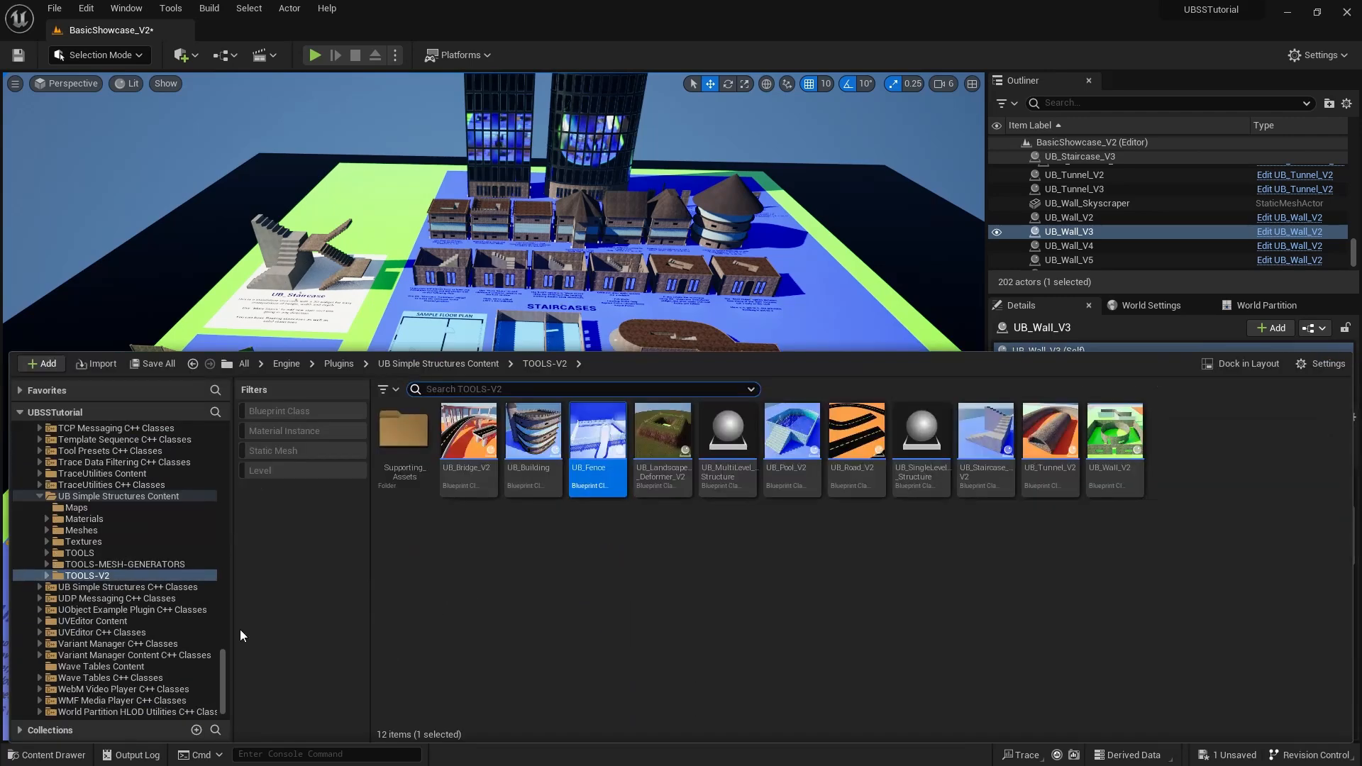
click(80, 552)
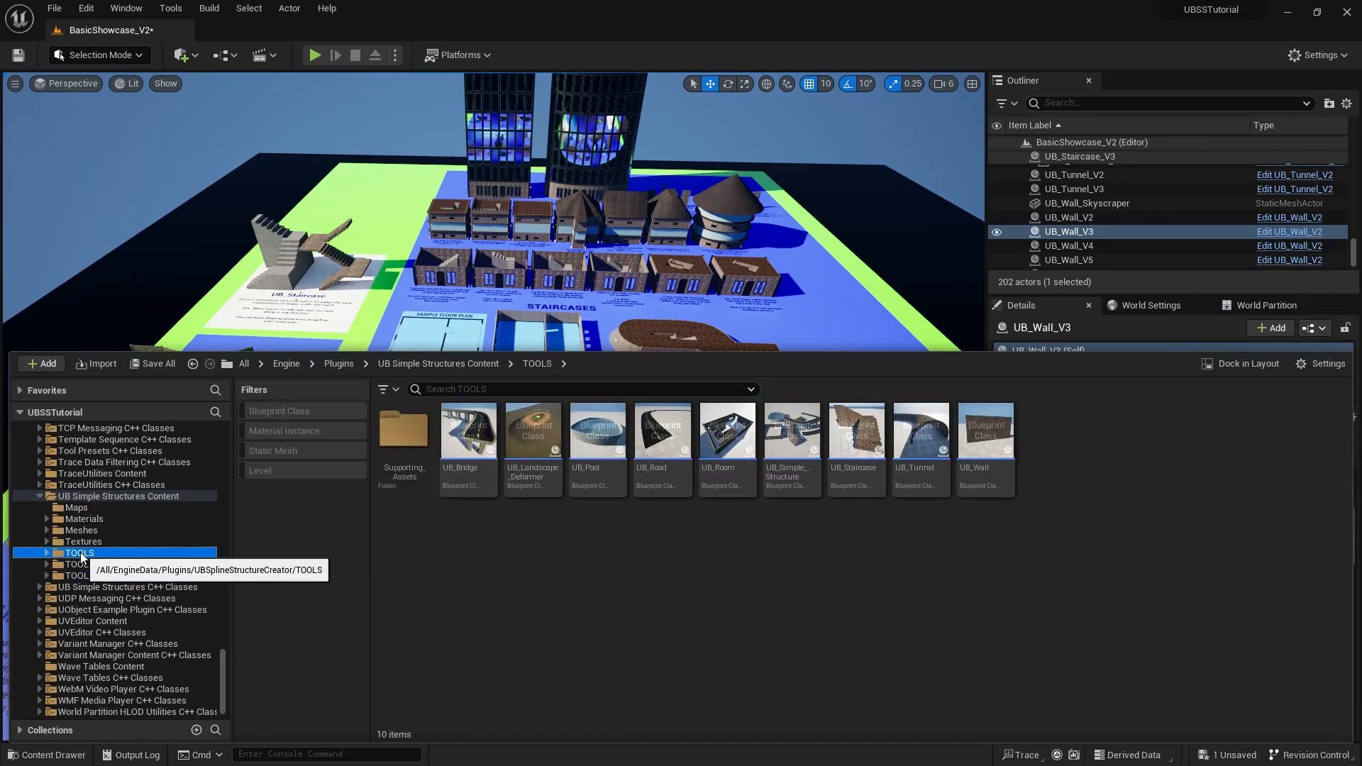
mouse_move(735, 438)
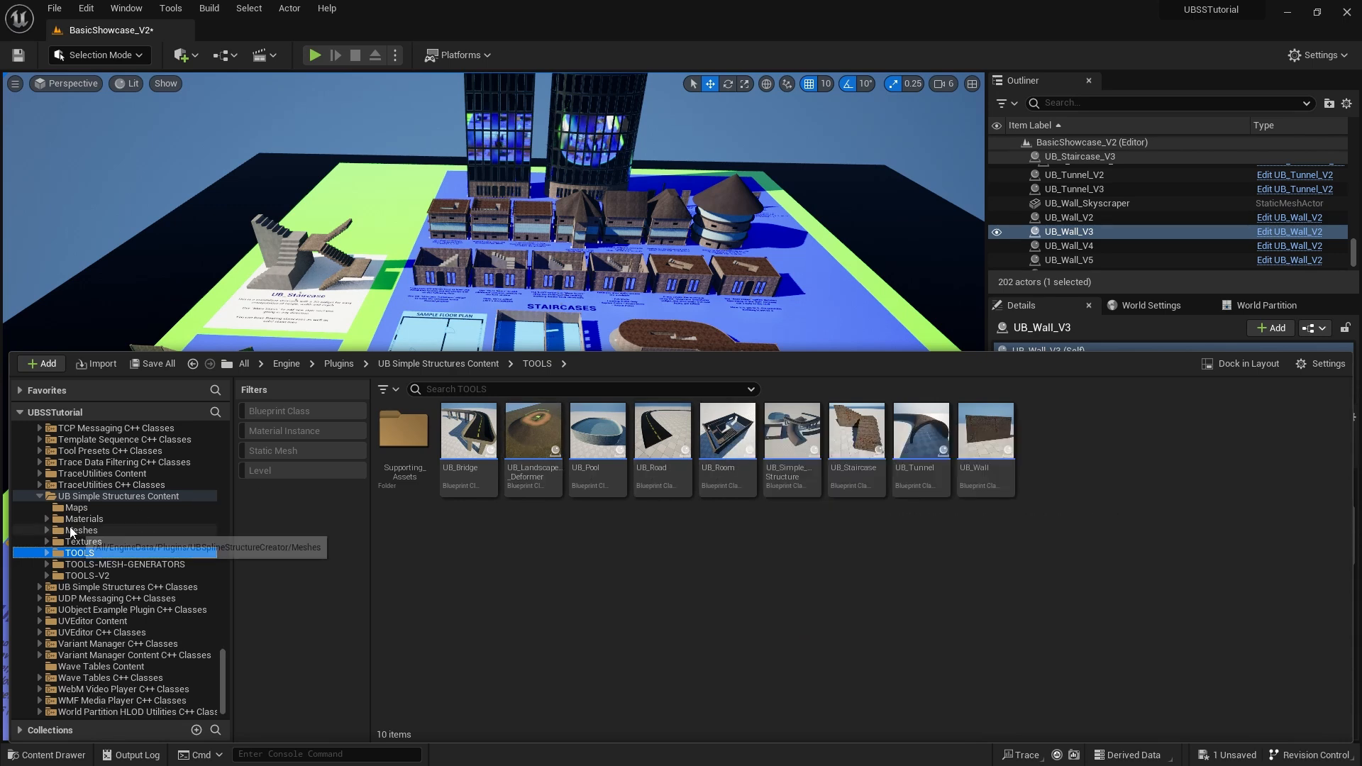
click(88, 575)
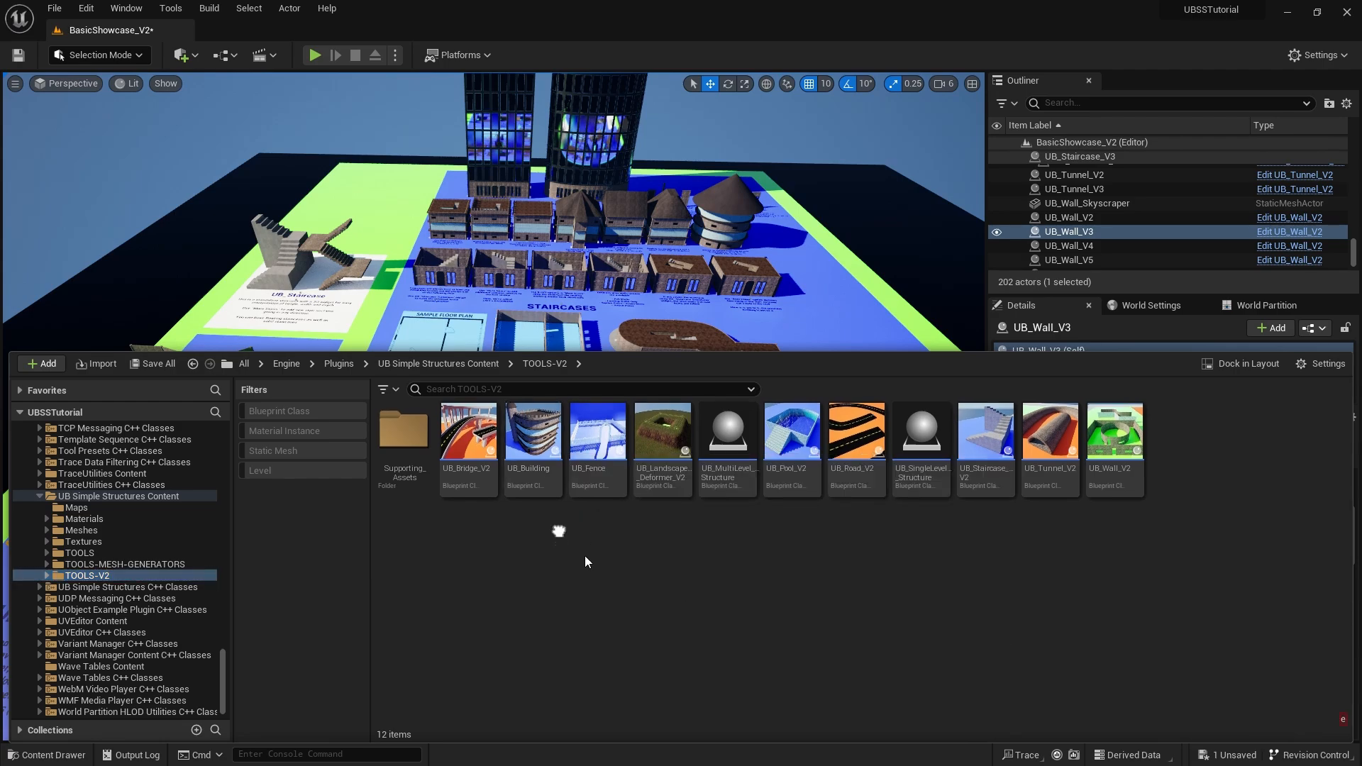
Select the first floorless building in the UB_Building row and collapse its Structure settings.
click(813, 316)
mouse_move(813, 315)
right_down()
mouse_move(813, 284)
mouse_move(812, 312)
mouse_move(837, 309)
mouse_move(788, 321)
right_up()
key(w)
key(w)
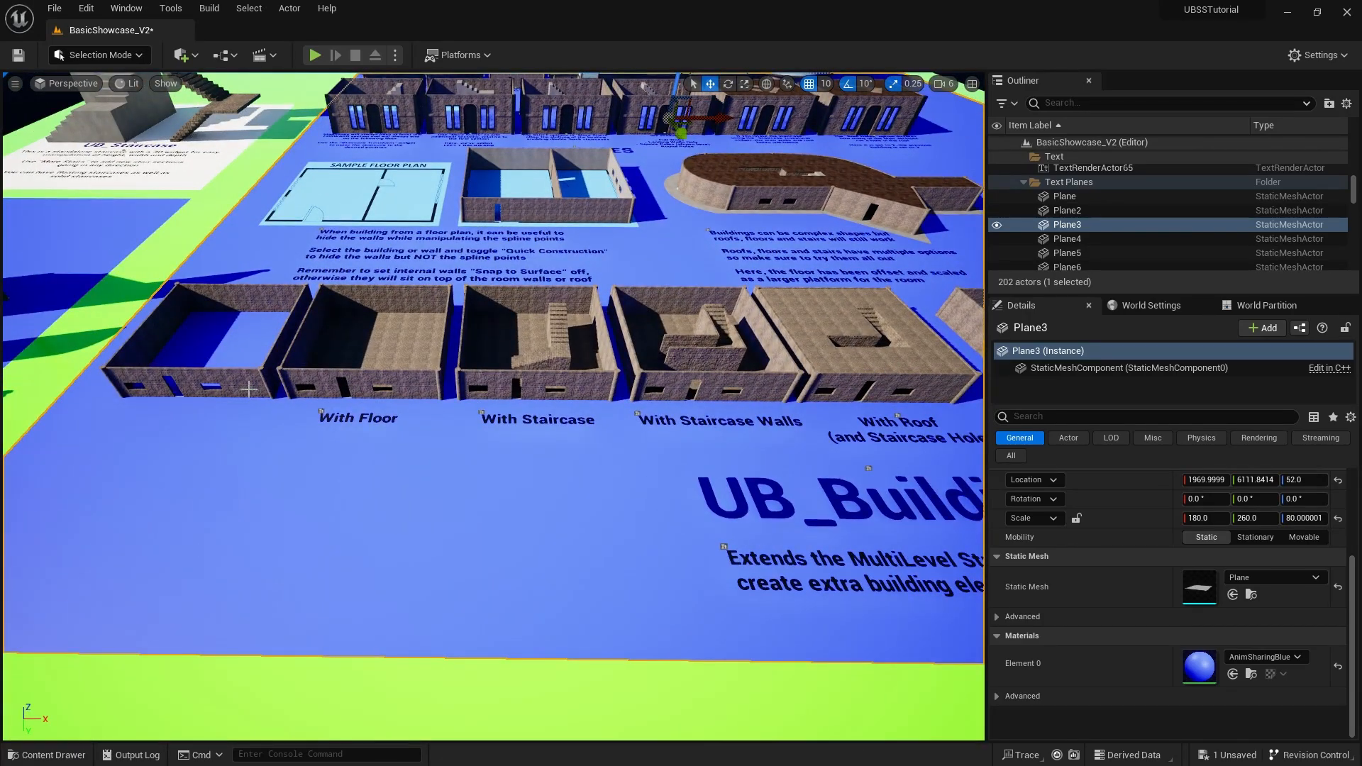
click(198, 383)
key(s)
right_drag(199, 383, 204, 387)
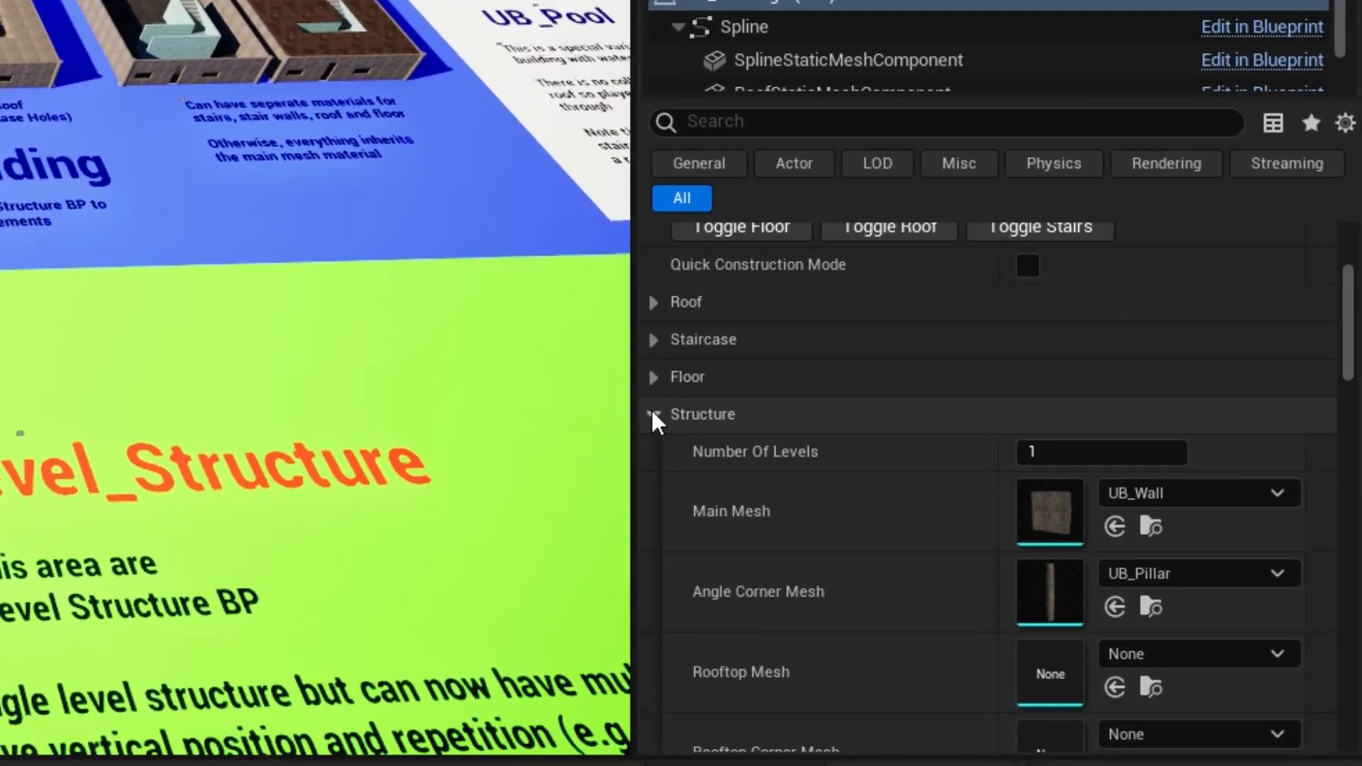
click(885, 577)
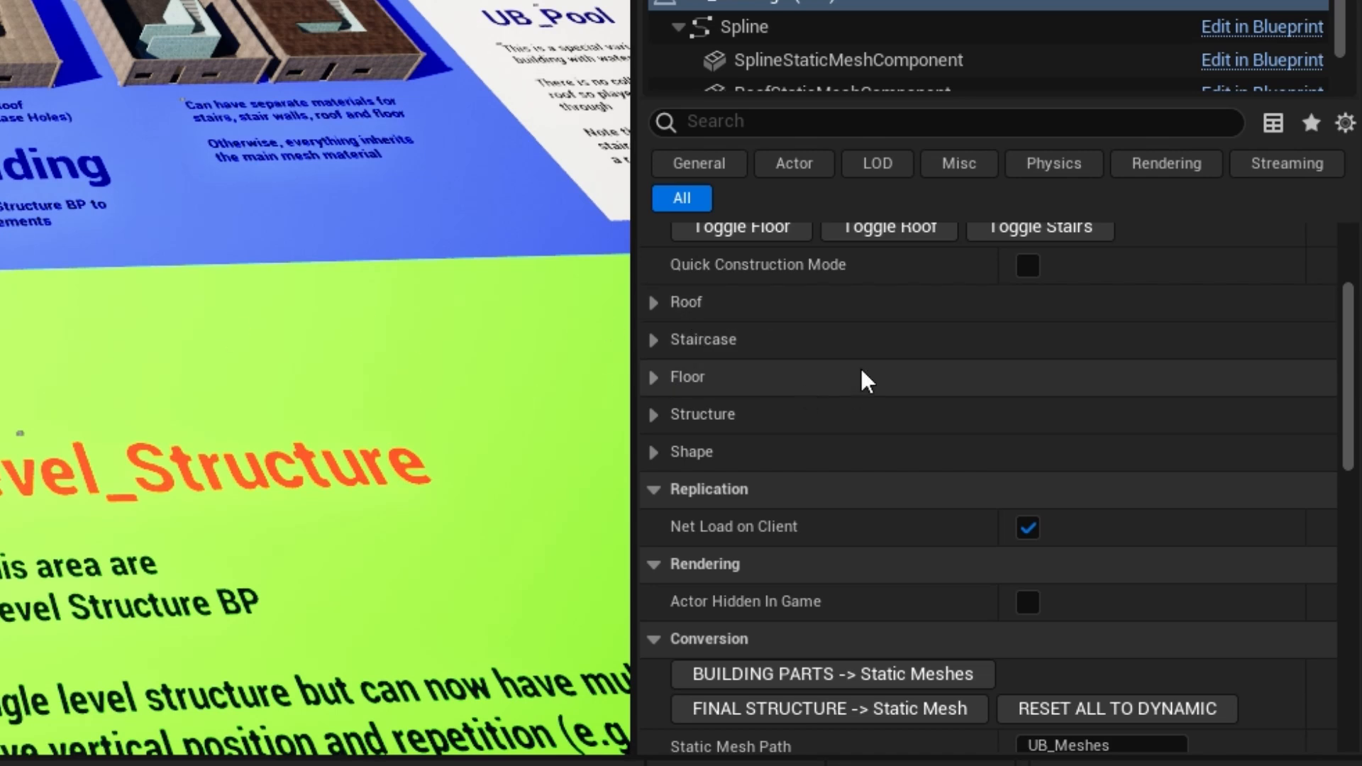
Focus on the selected UB_Building3 and toggle its floor on.
scroll(863, 380, up, 2)
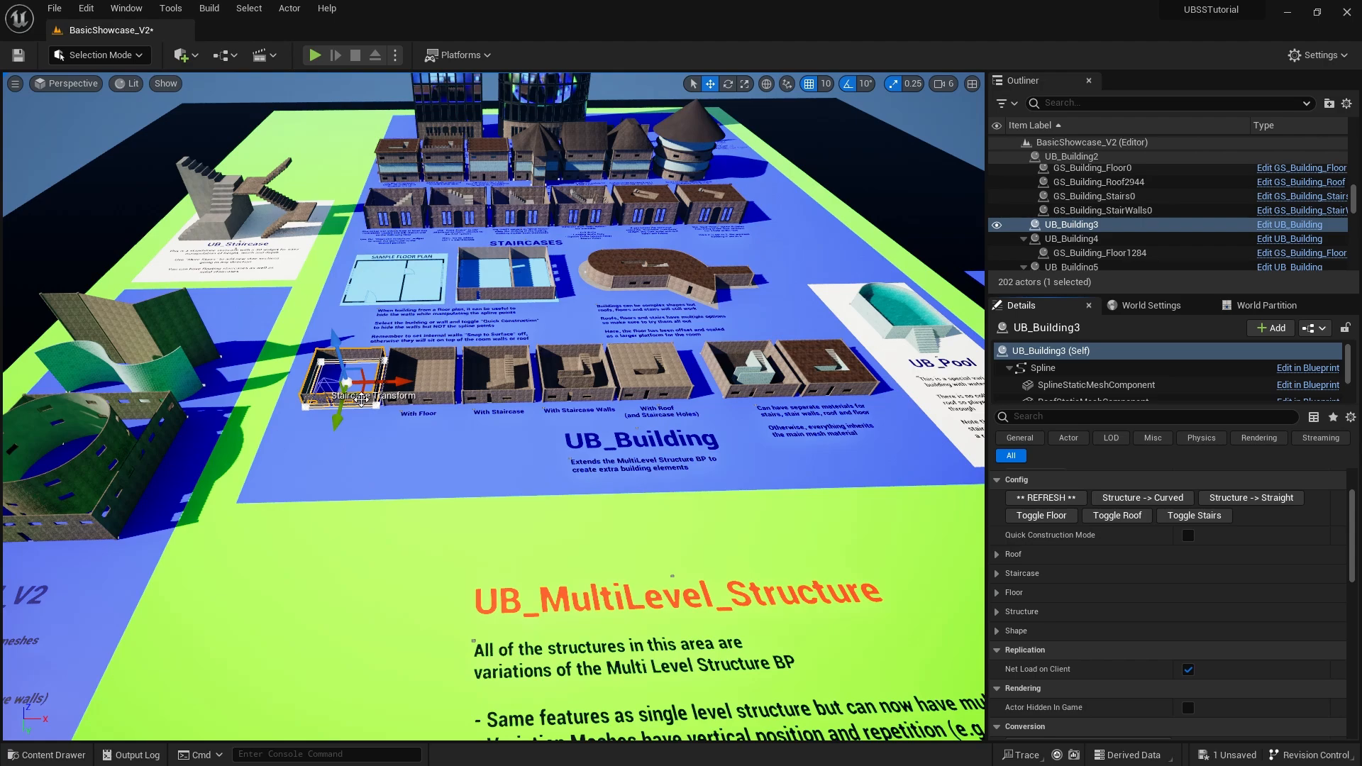
right_drag(414, 444, 319, 447)
key(w)
scroll(319, 447, up, 1)
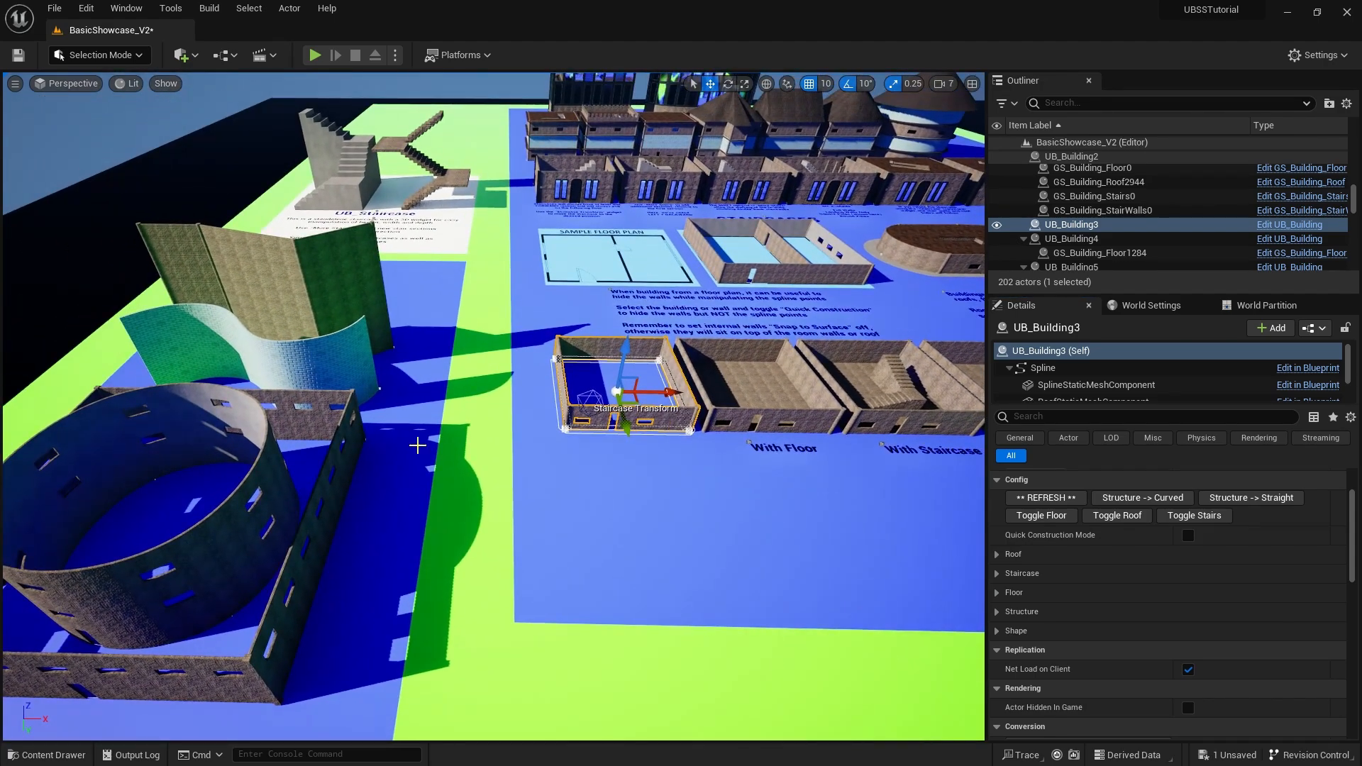
key(f)
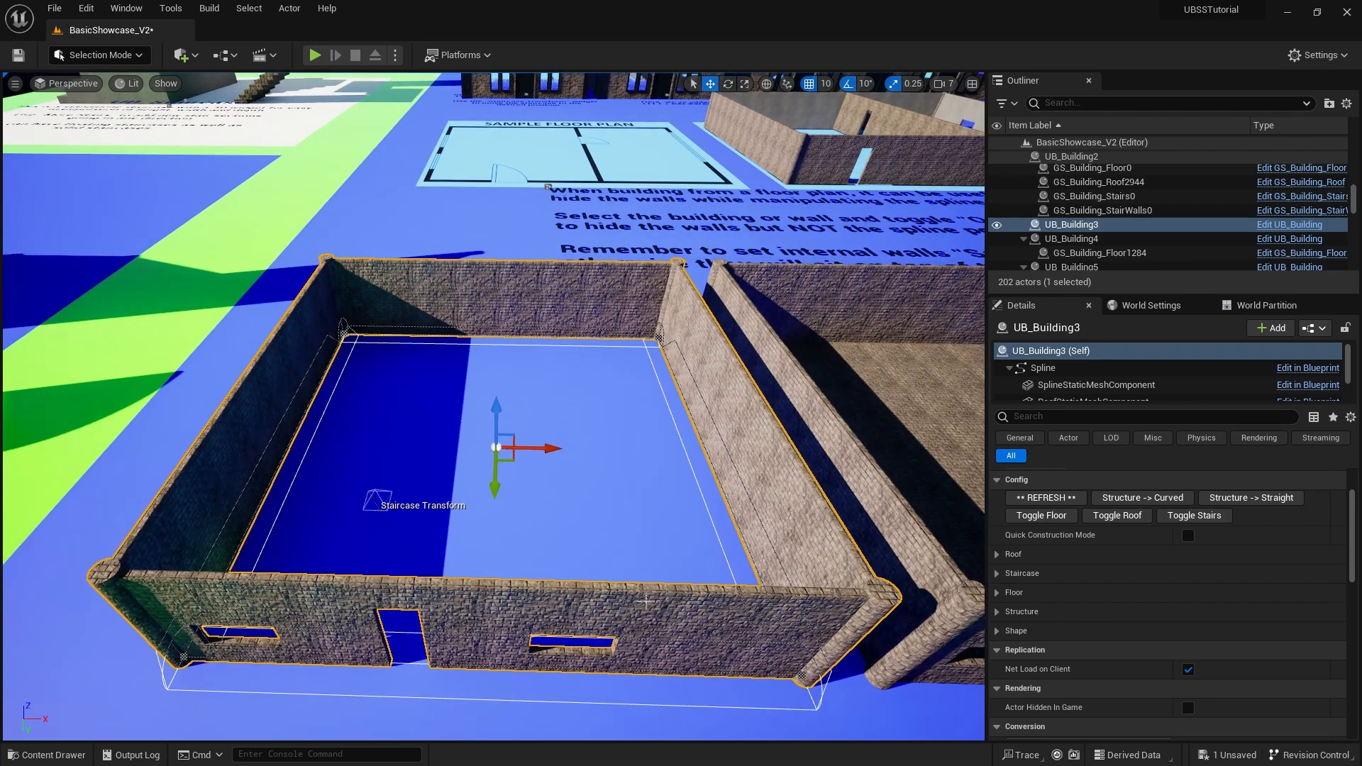
click(1040, 516)
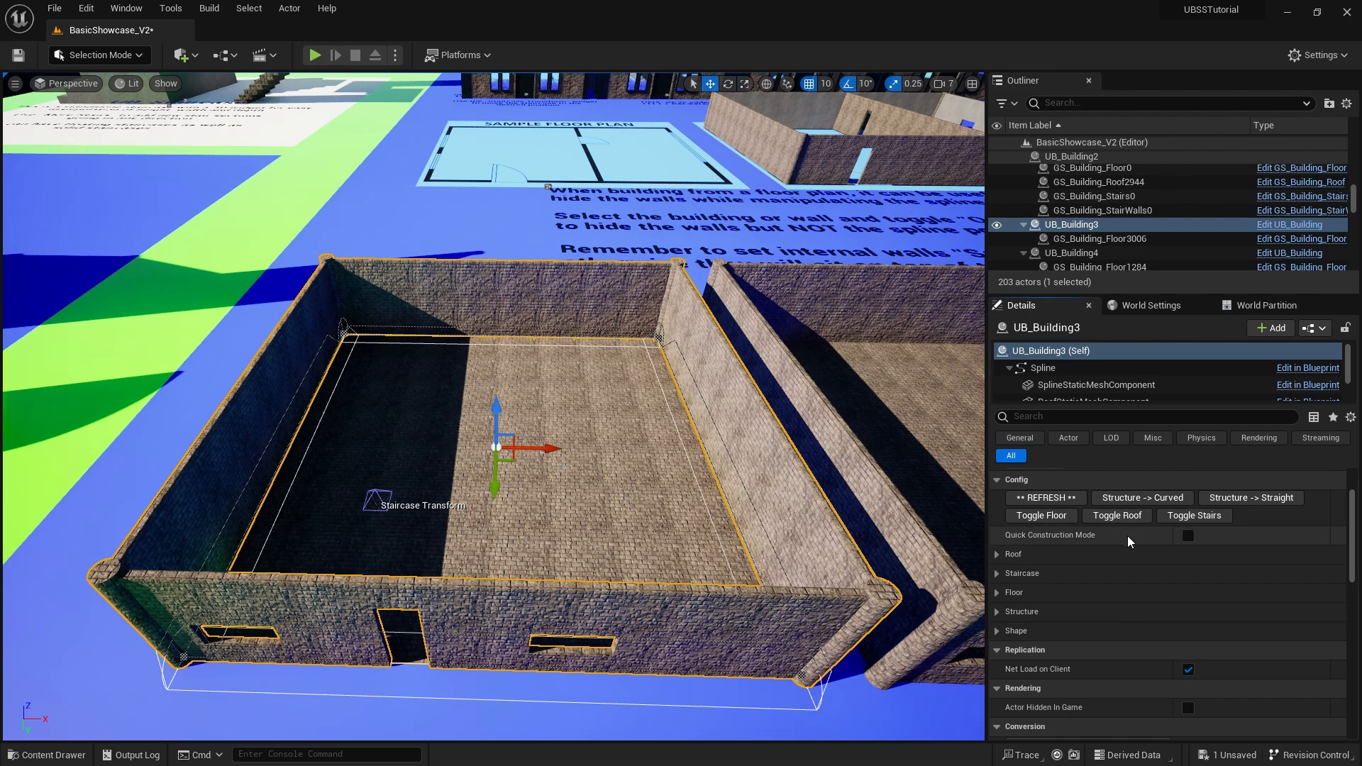
Try the building with stairs and a roof, and toggle both off again.
click(1202, 519)
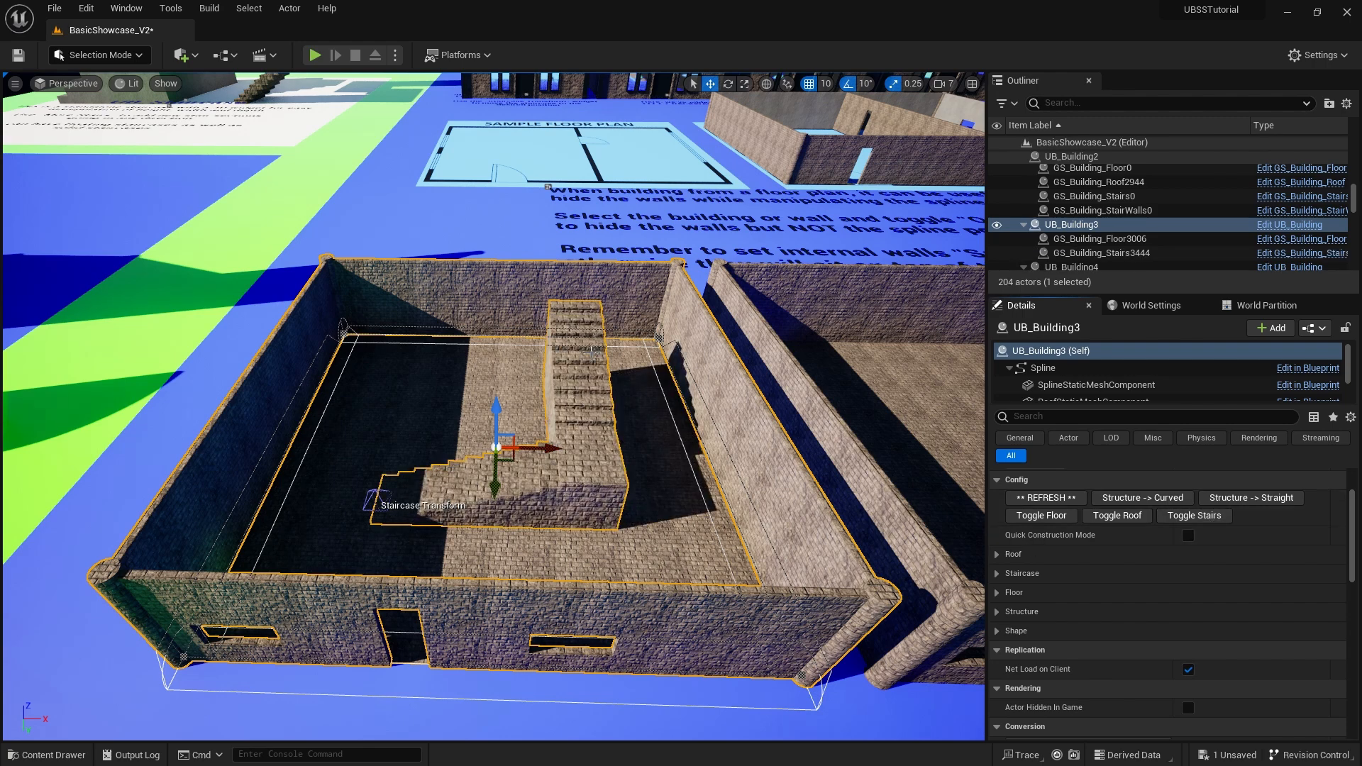
click(1134, 517)
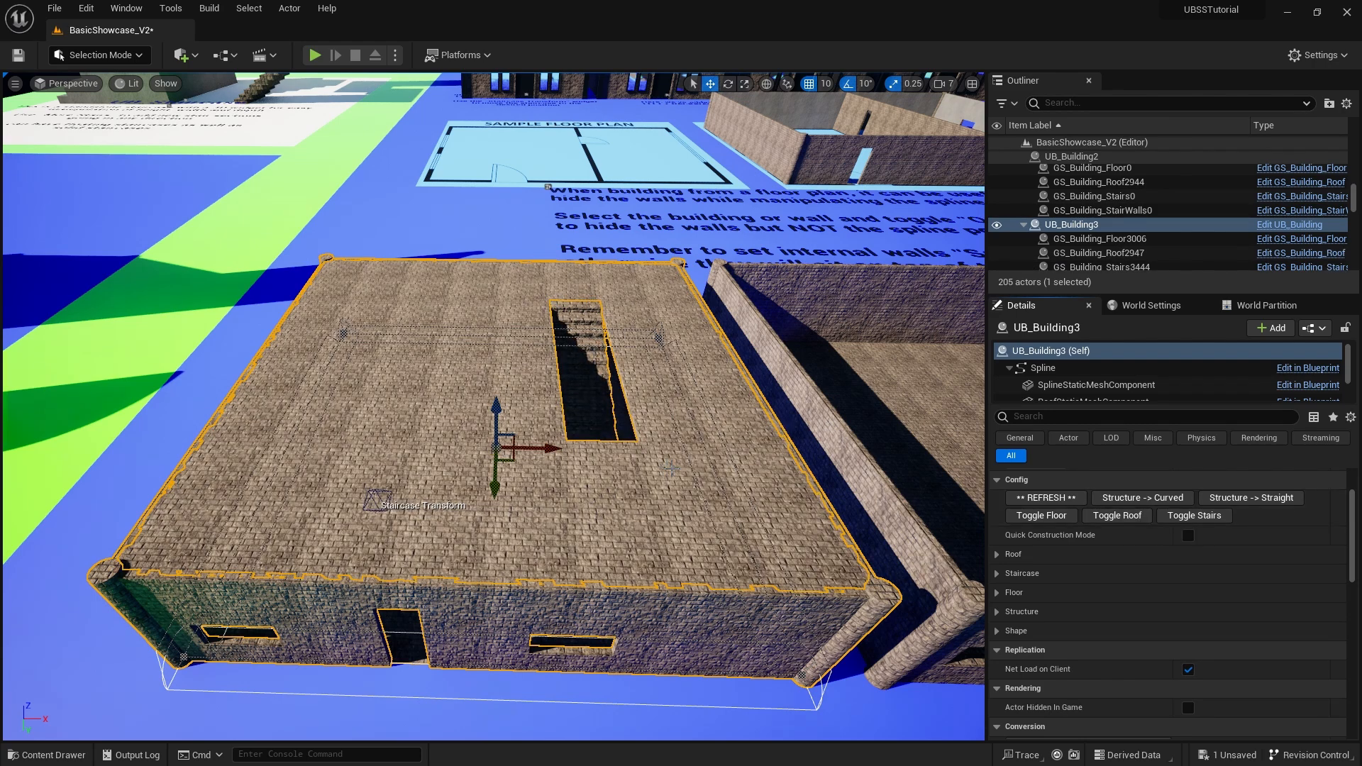
key(s)
scroll(497, 407, up, 1)
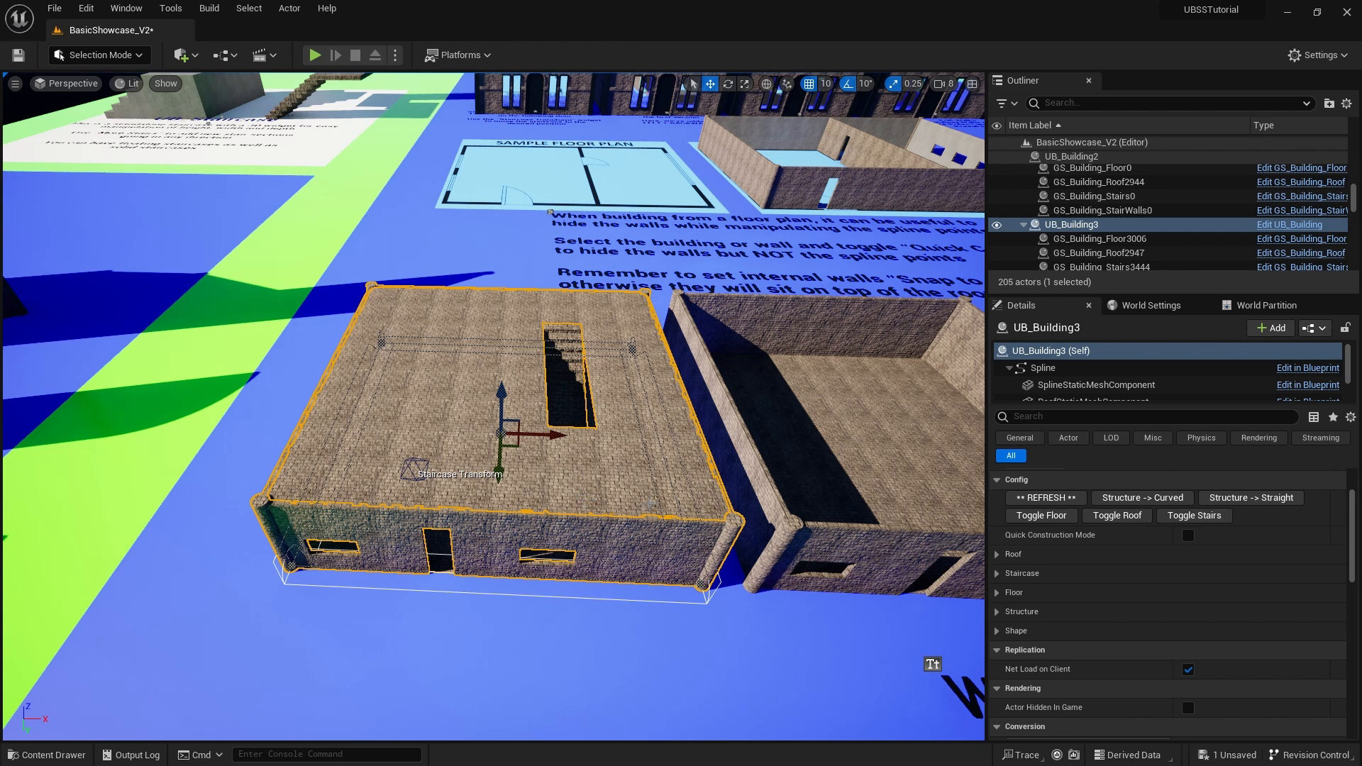
click(1124, 517)
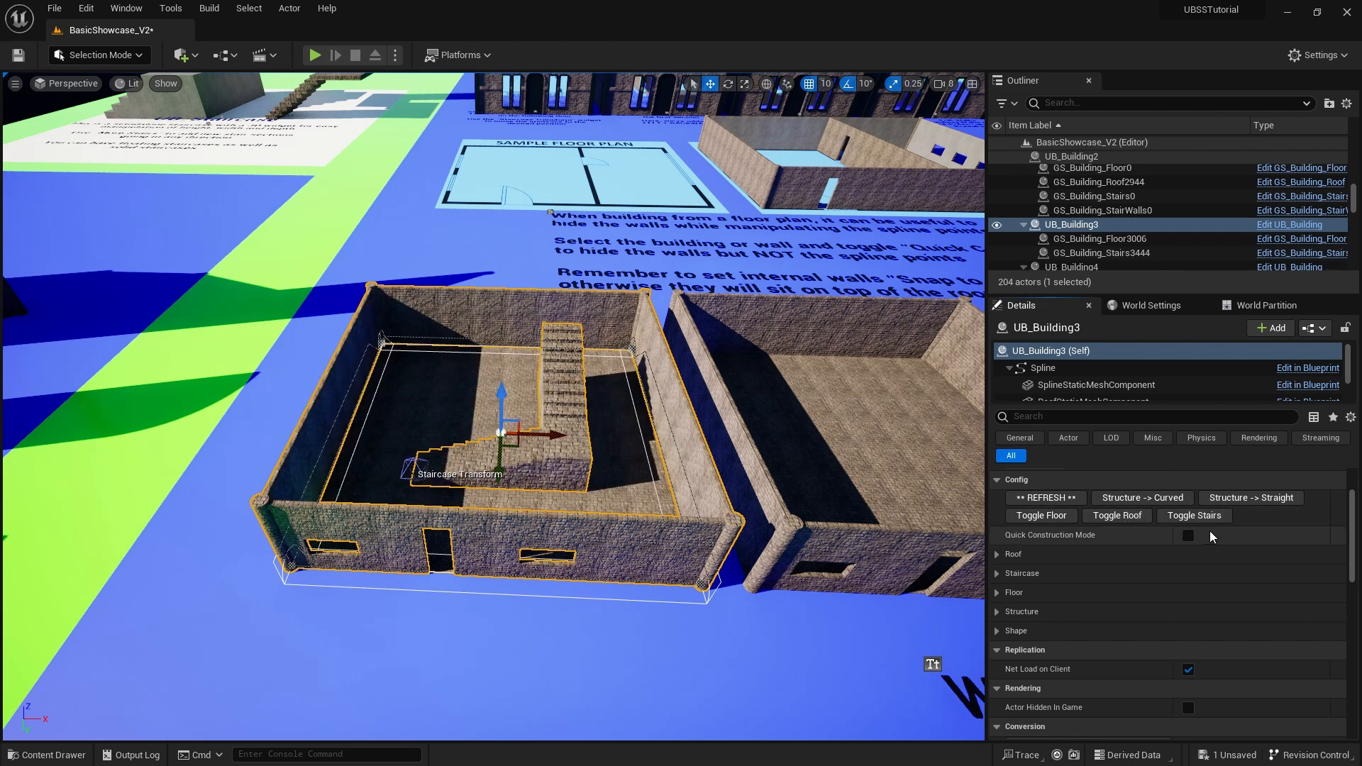
click(1194, 516)
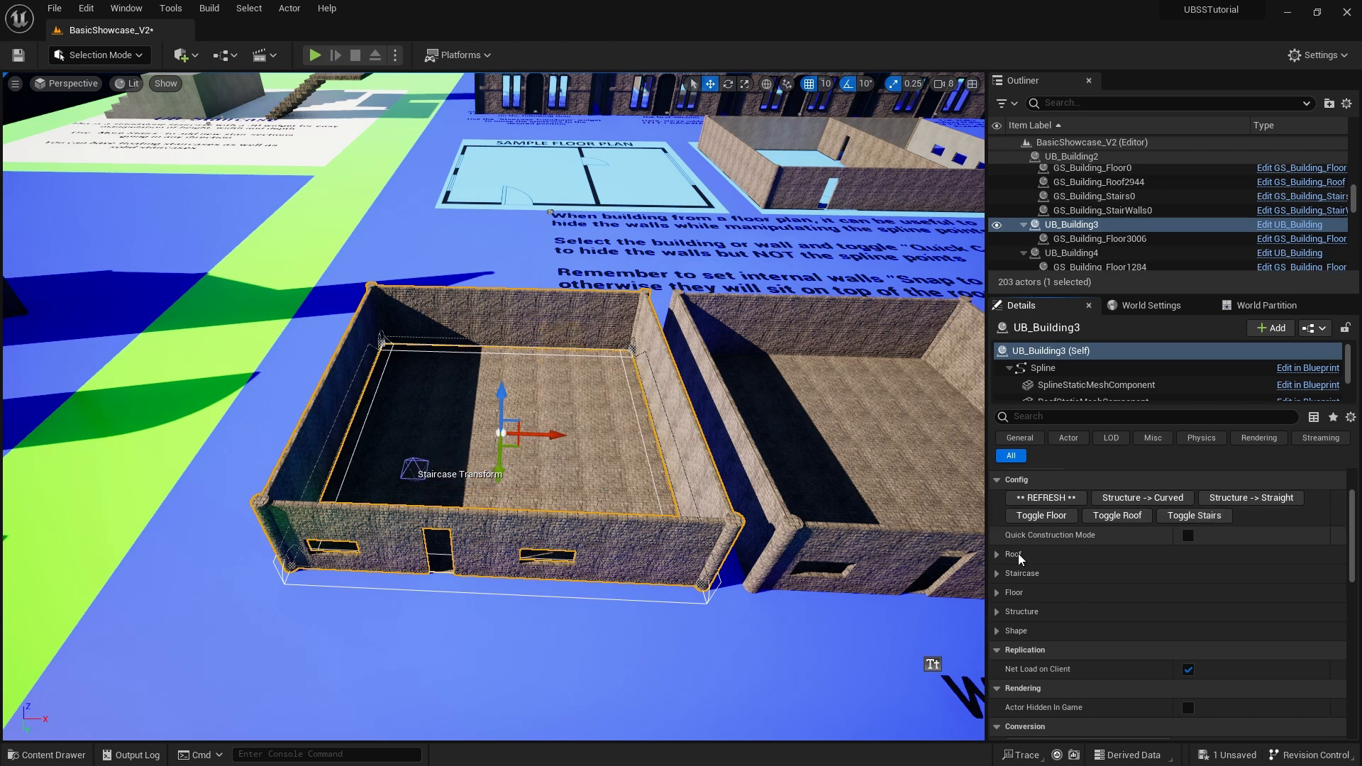
Expand the building's Floor settings and assign MI_WoodFloor as the Floor Material.
click(997, 596)
scroll(1077, 602, down, 3)
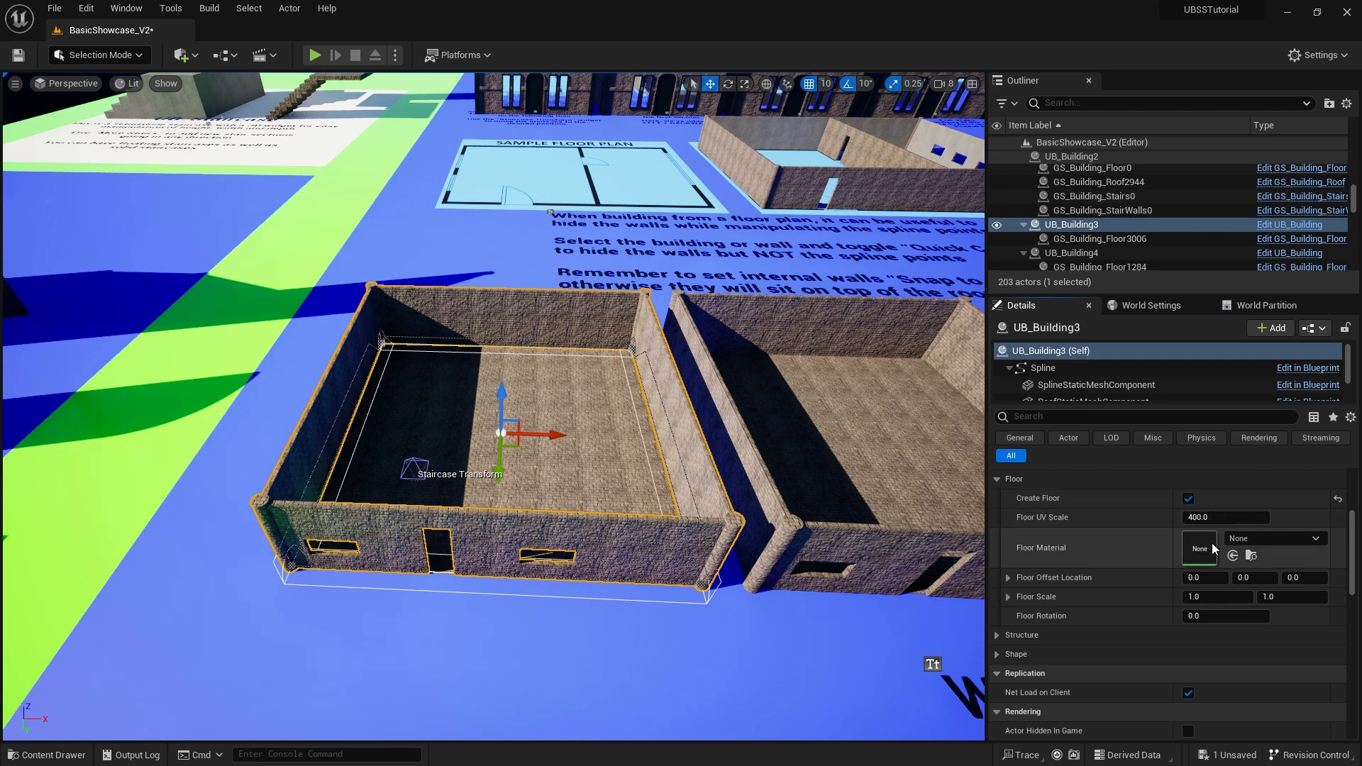
click(1317, 538)
text(wo)
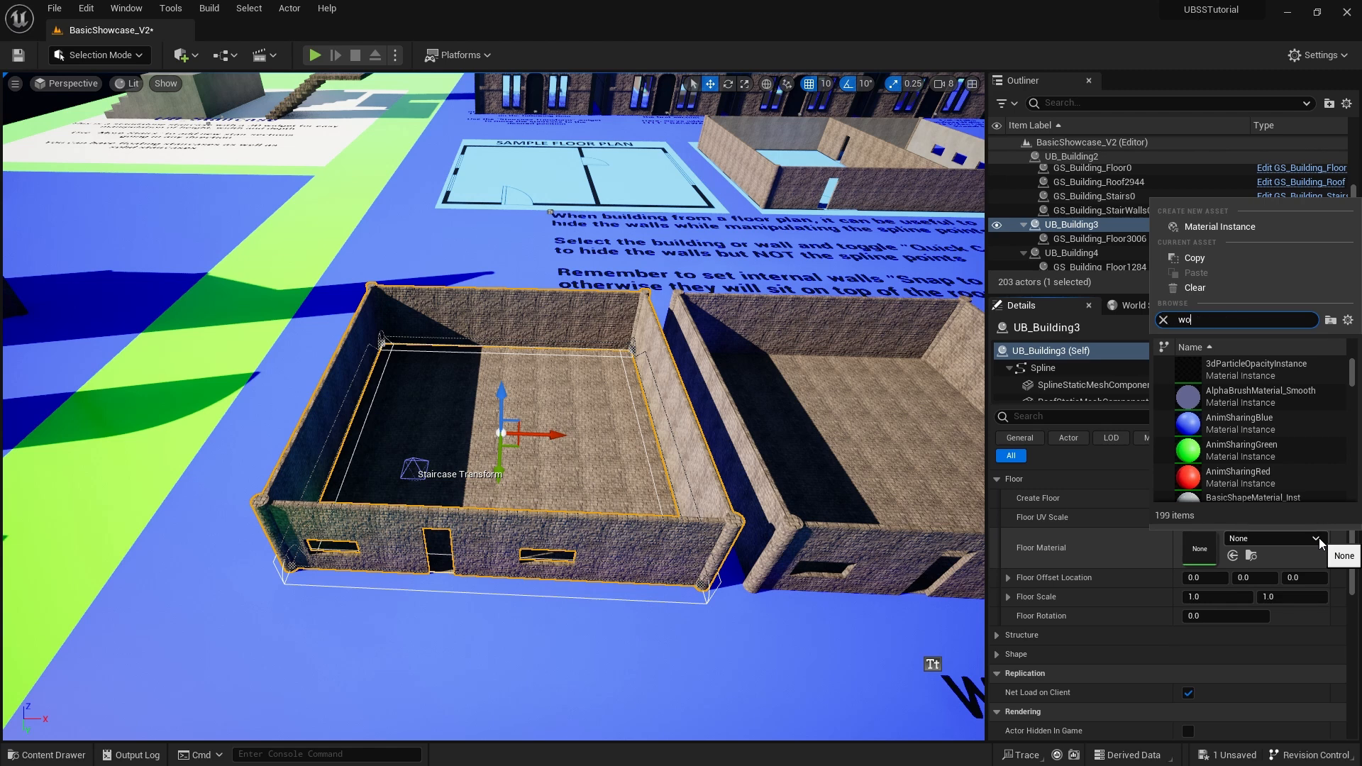
text(od)
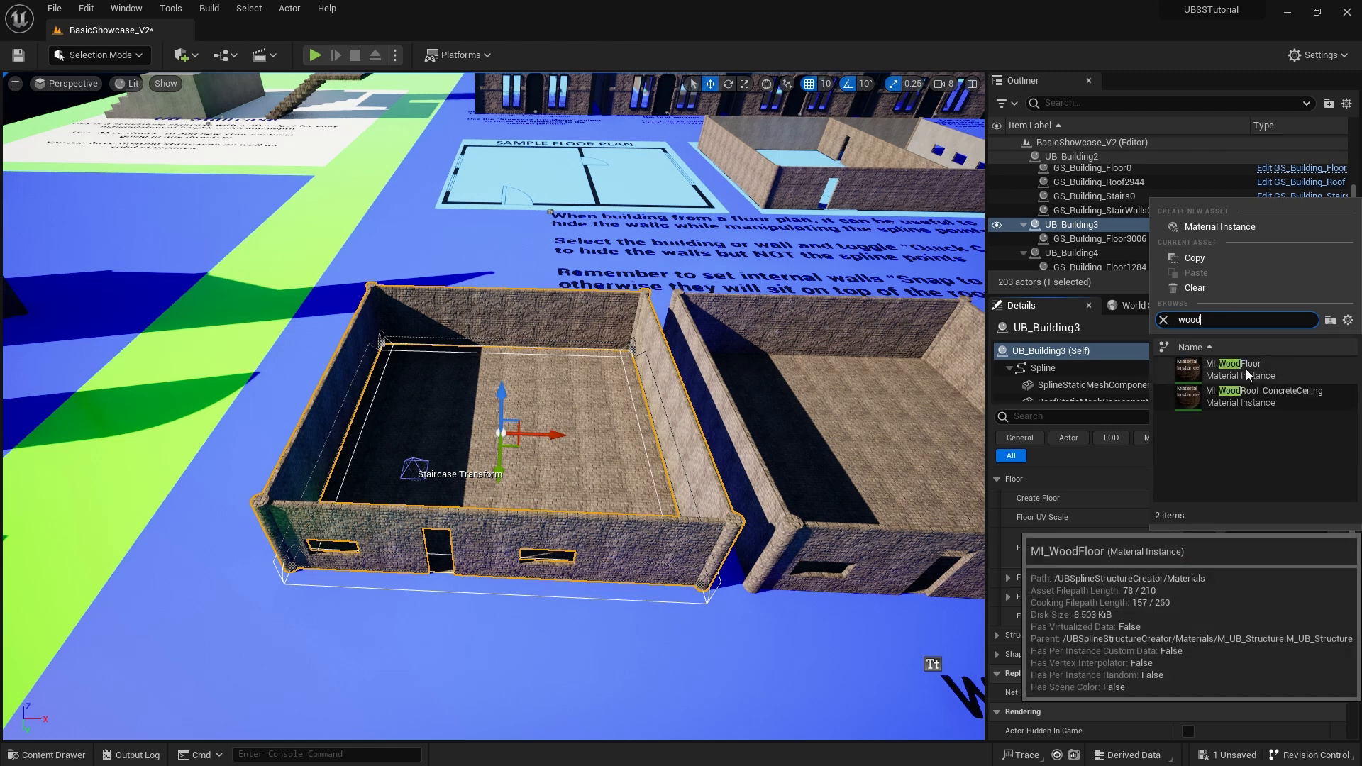
click(1244, 368)
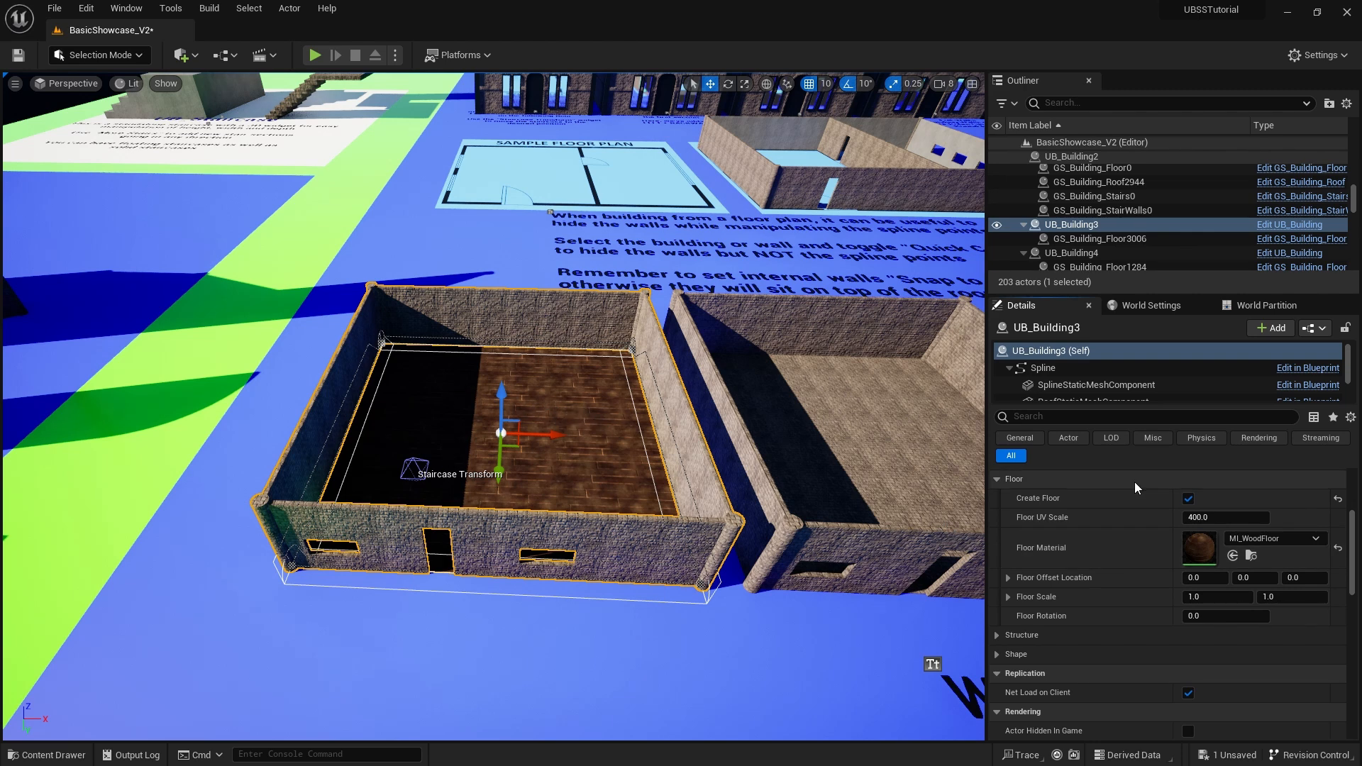
Try the Floor UV Scale at 200, and set it to 800.
click(1222, 517)
text(200)
key(Return)
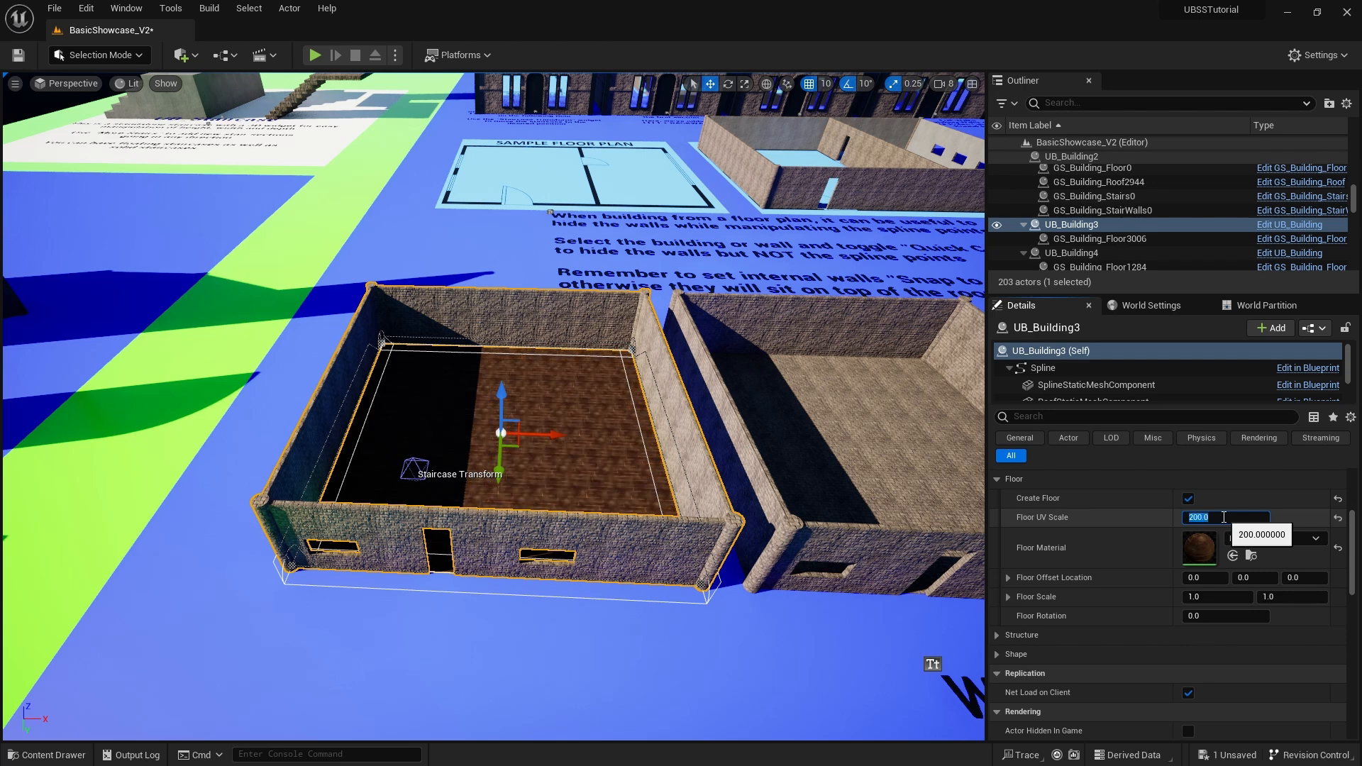
text(800)
key(Return)
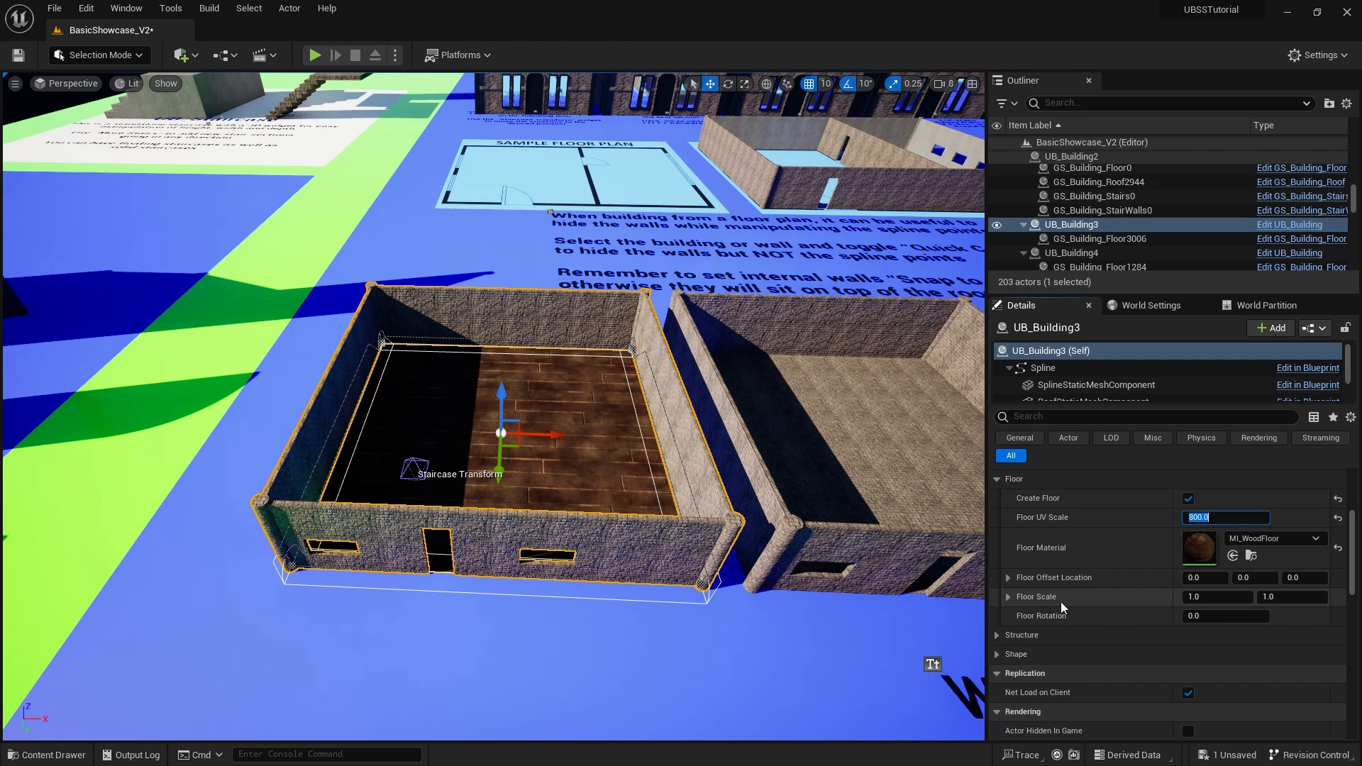
Set both Floor Scale values of the building to 1.1.
click(1214, 596)
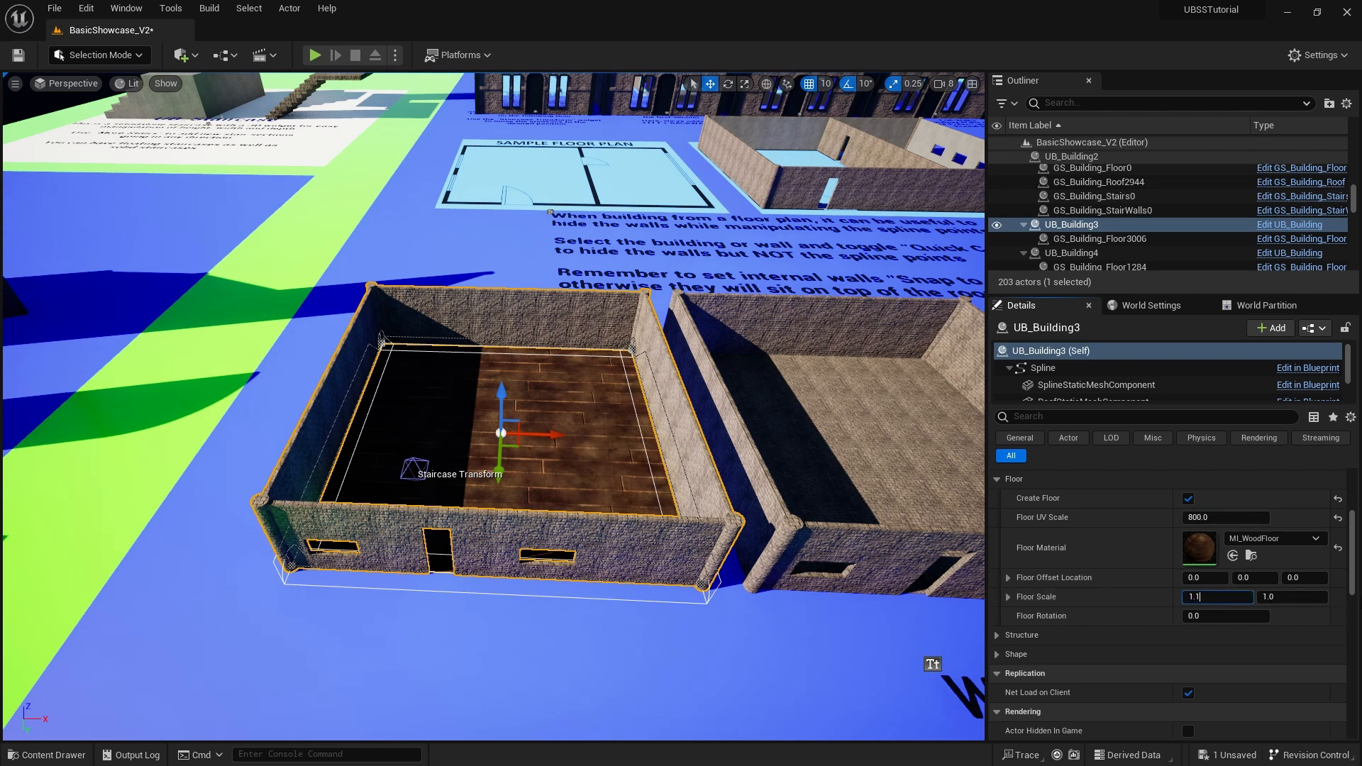
key(Tab)
text(1.1)
key(Return)
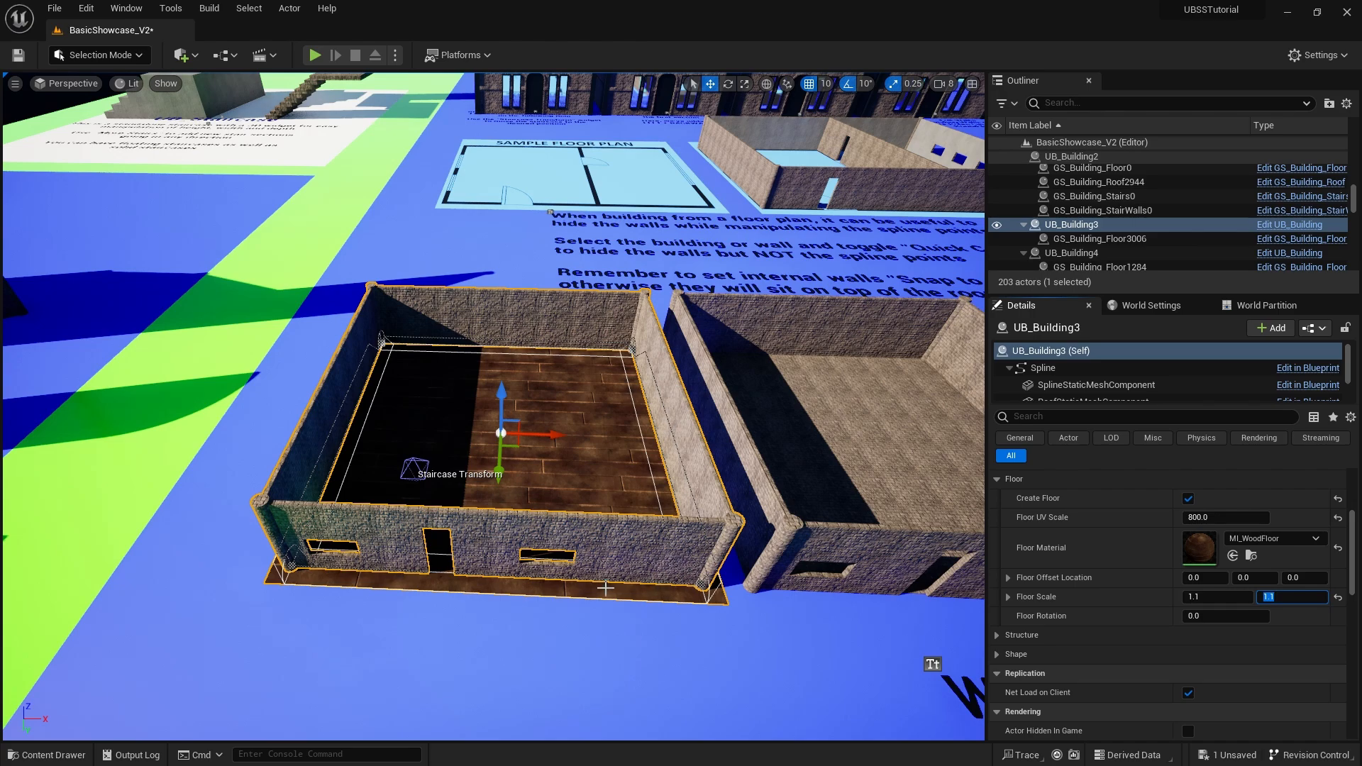
Inspect the floor edge along the building's front wall and doorway up close.
key(w)
right_drag(639, 573, 630, 499)
scroll(640, 573, down, 6)
key(w)
key(a)
right_drag(501, 590, 501, 590)
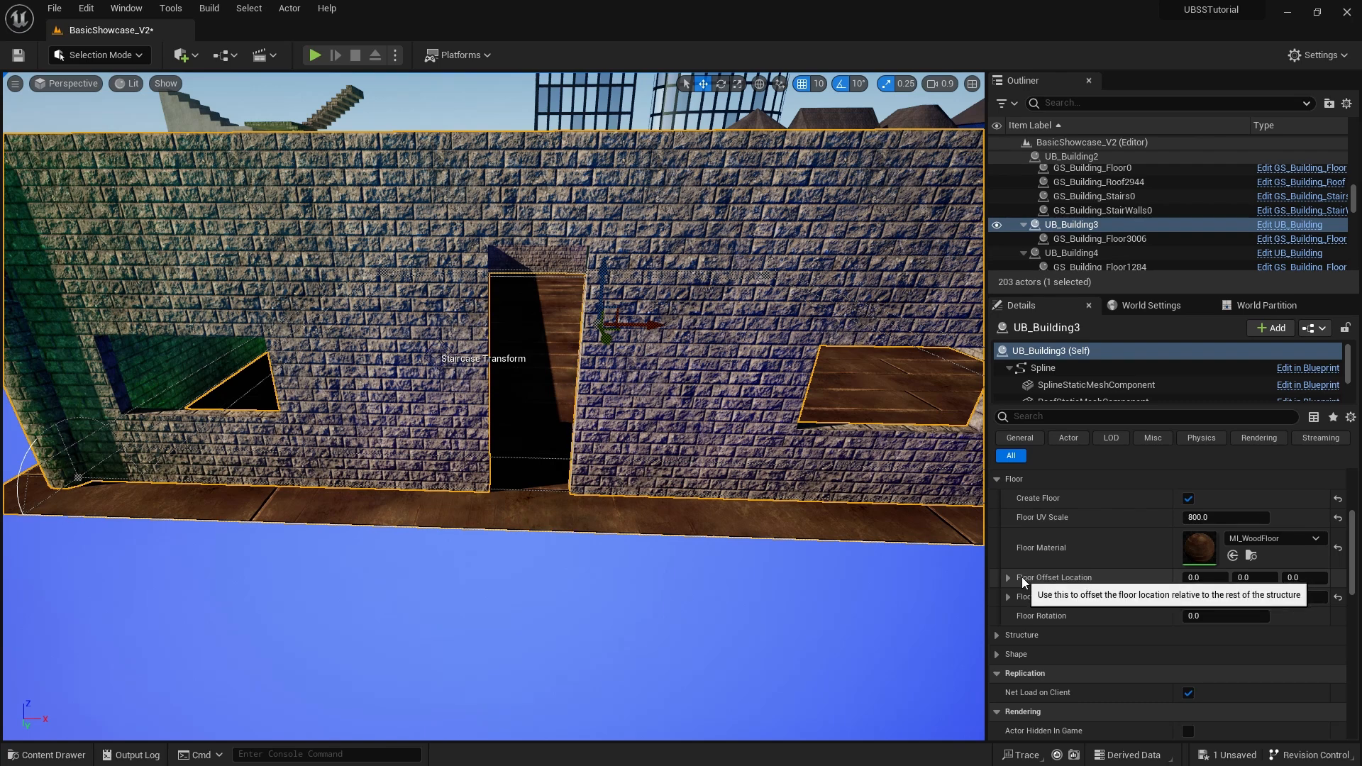
Try the building's Floor Offset Location at 10 on the Z axis, and set it to 20.
click(1298, 578)
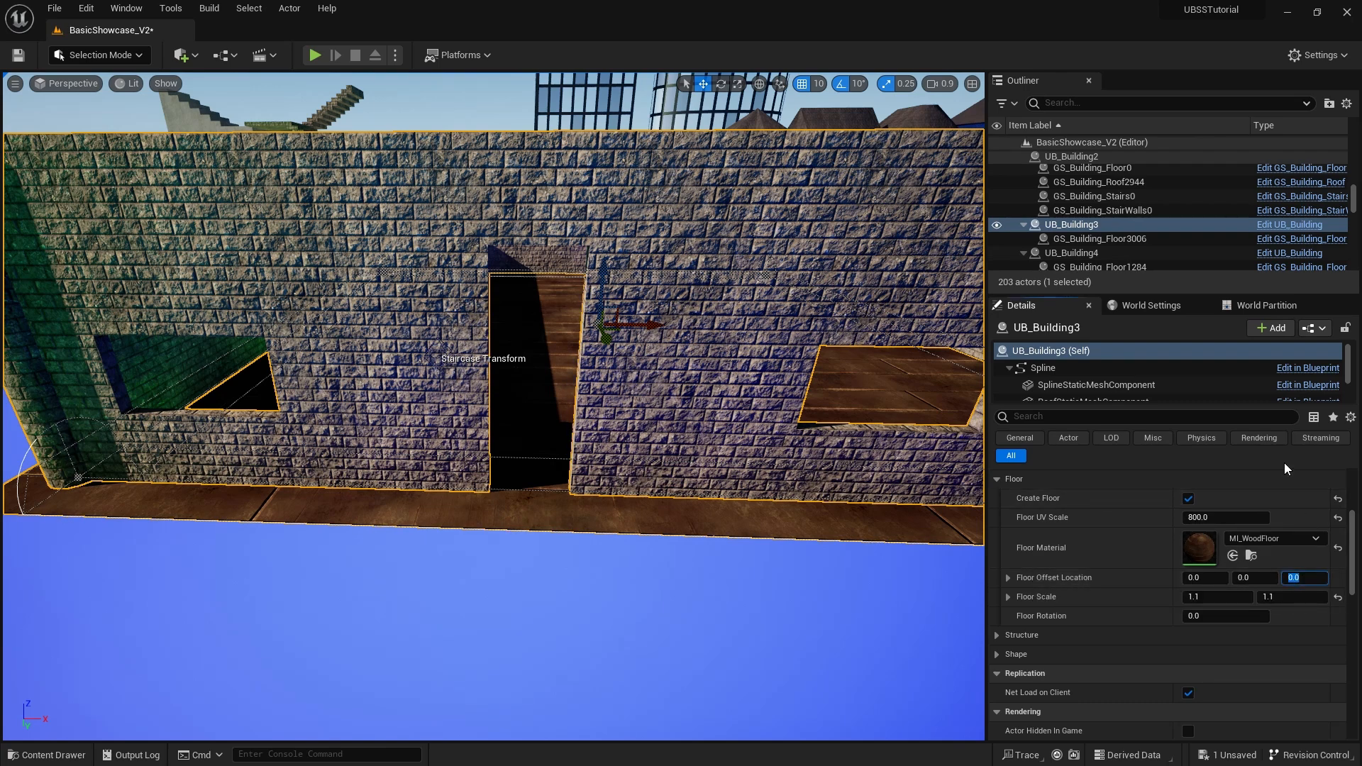
text(10)
key(Return)
text(20)
key(Return)
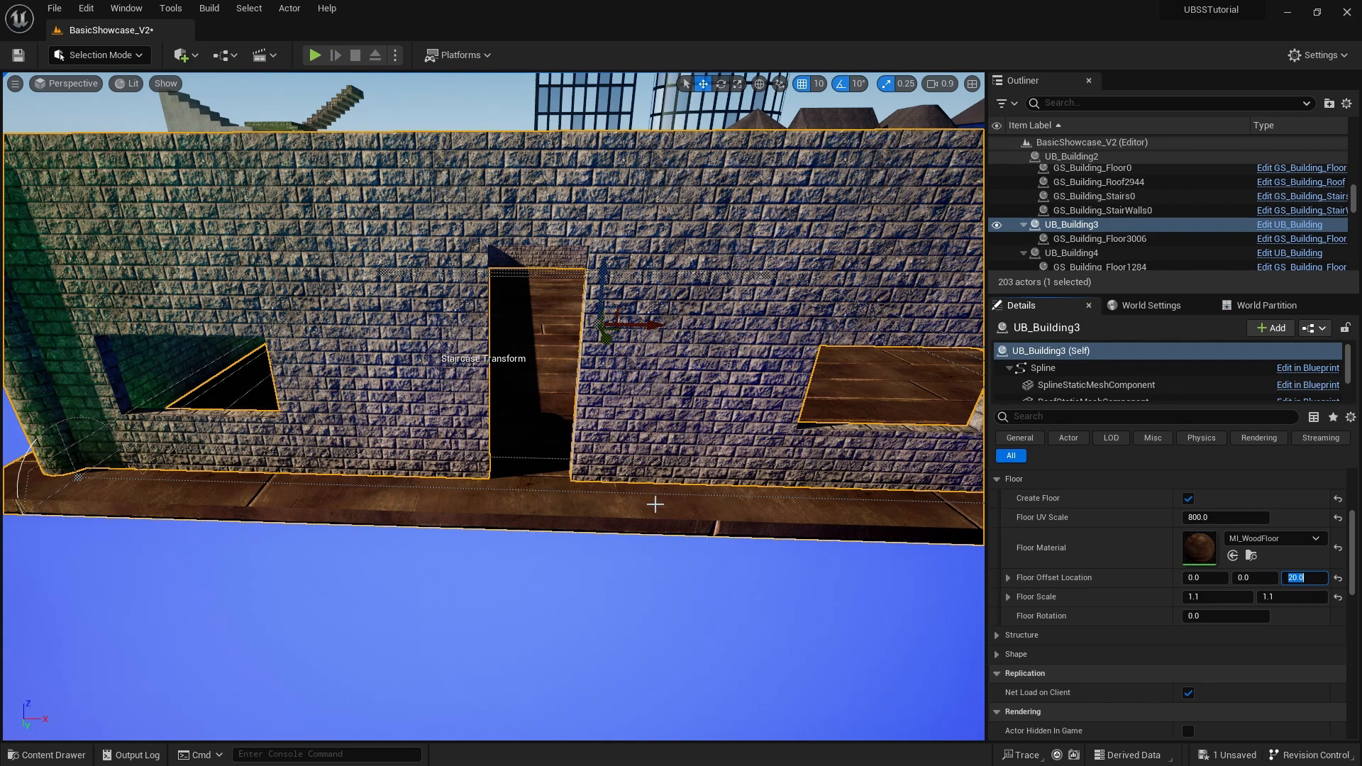
Collapse the Floor settings, expand the Staircase settings and enable Create Staircase for the building.
mouse_move(702, 517)
right_down()
mouse_move(666, 525)
mouse_move(698, 528)
mouse_move(695, 539)
right_up()
key(s)
key(e)
key(s)
key(e)
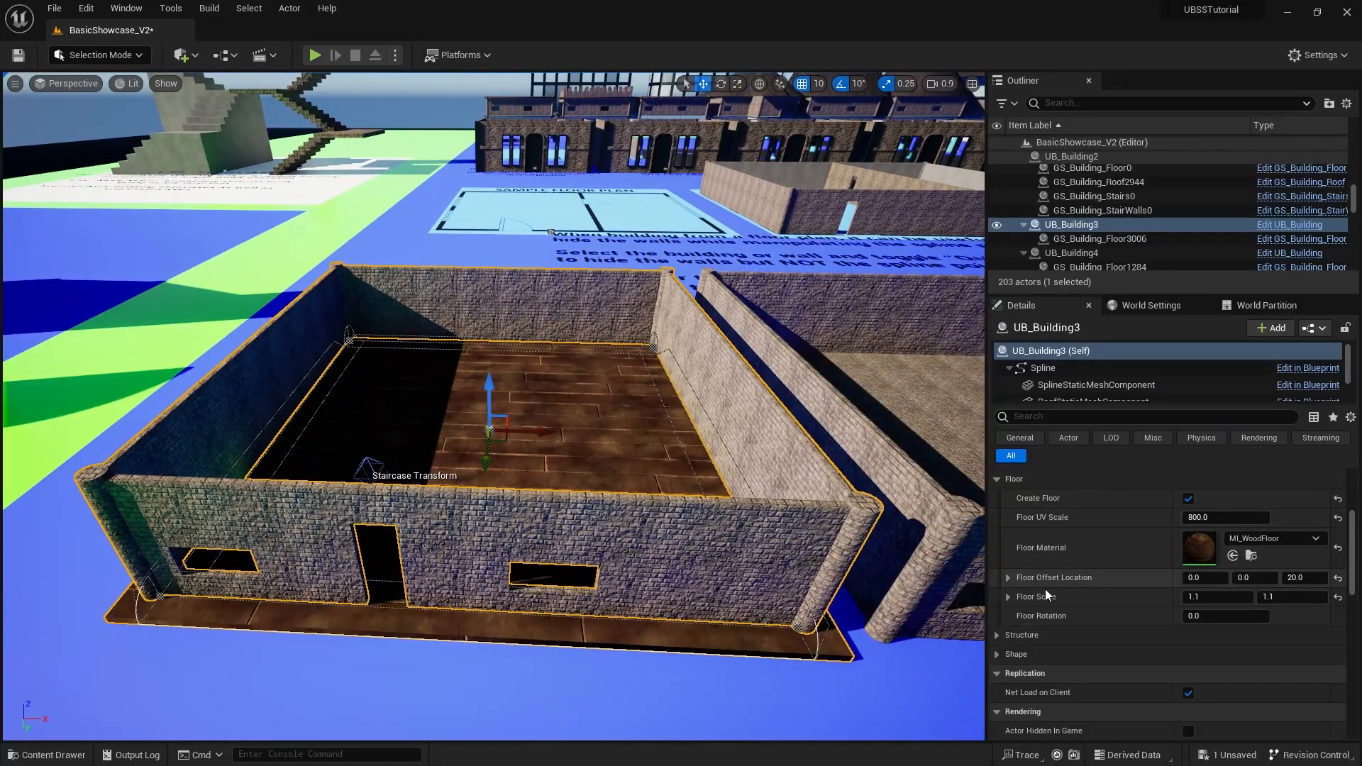
scroll(1075, 572, up, 1)
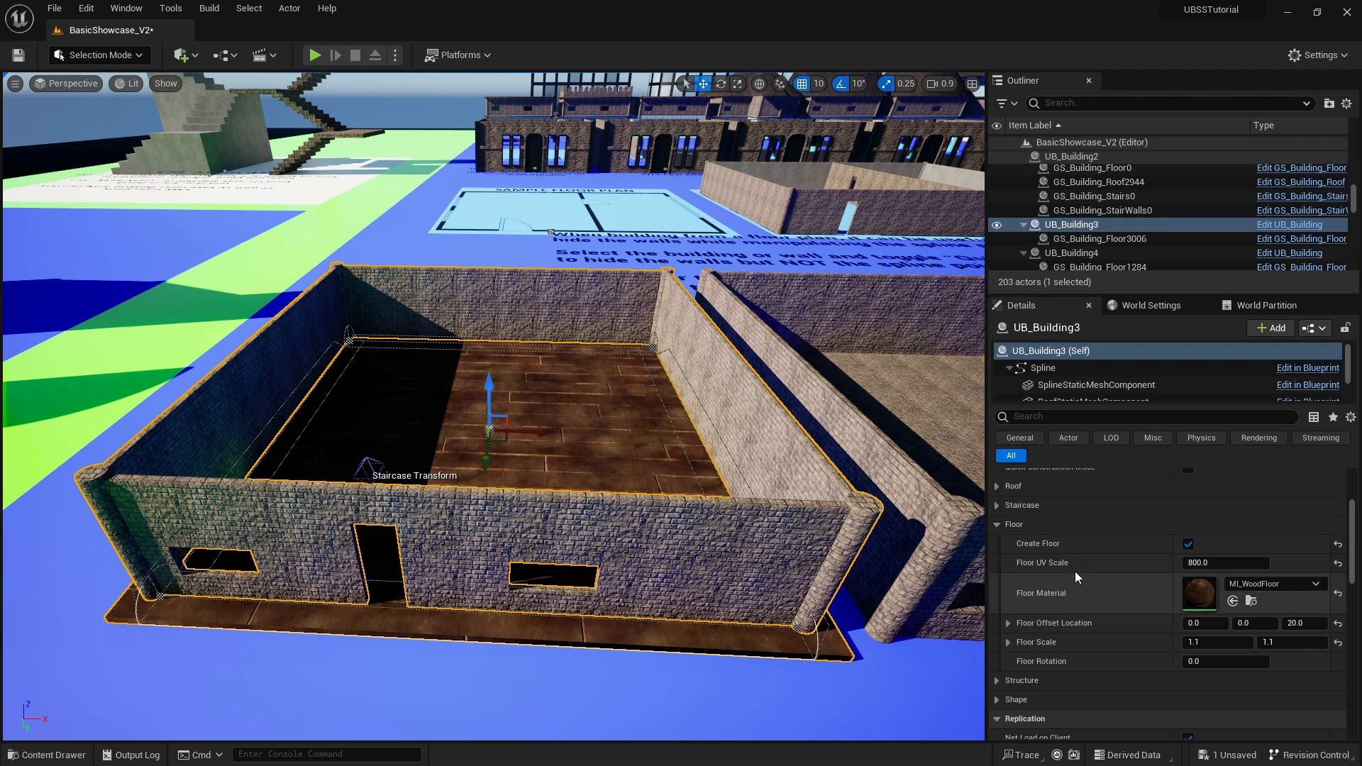
click(997, 525)
click(997, 505)
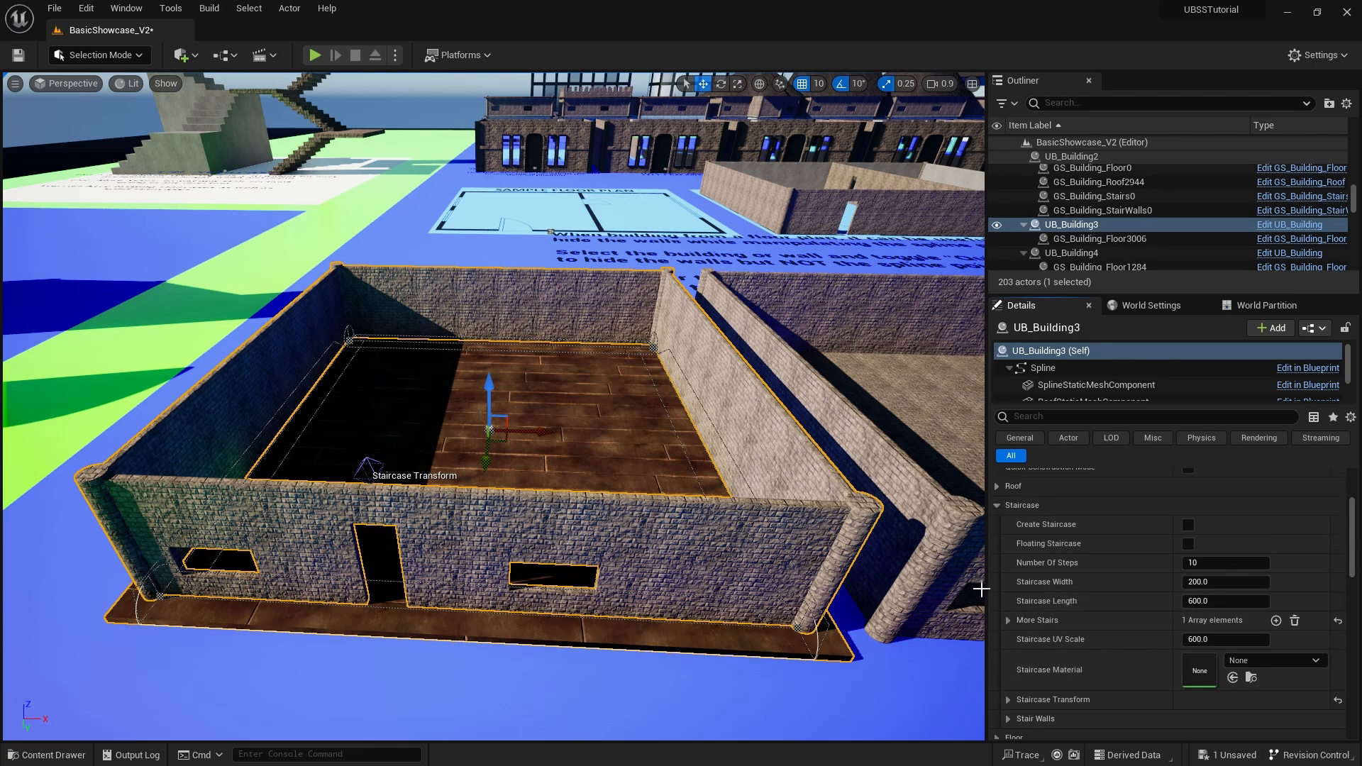
click(1187, 525)
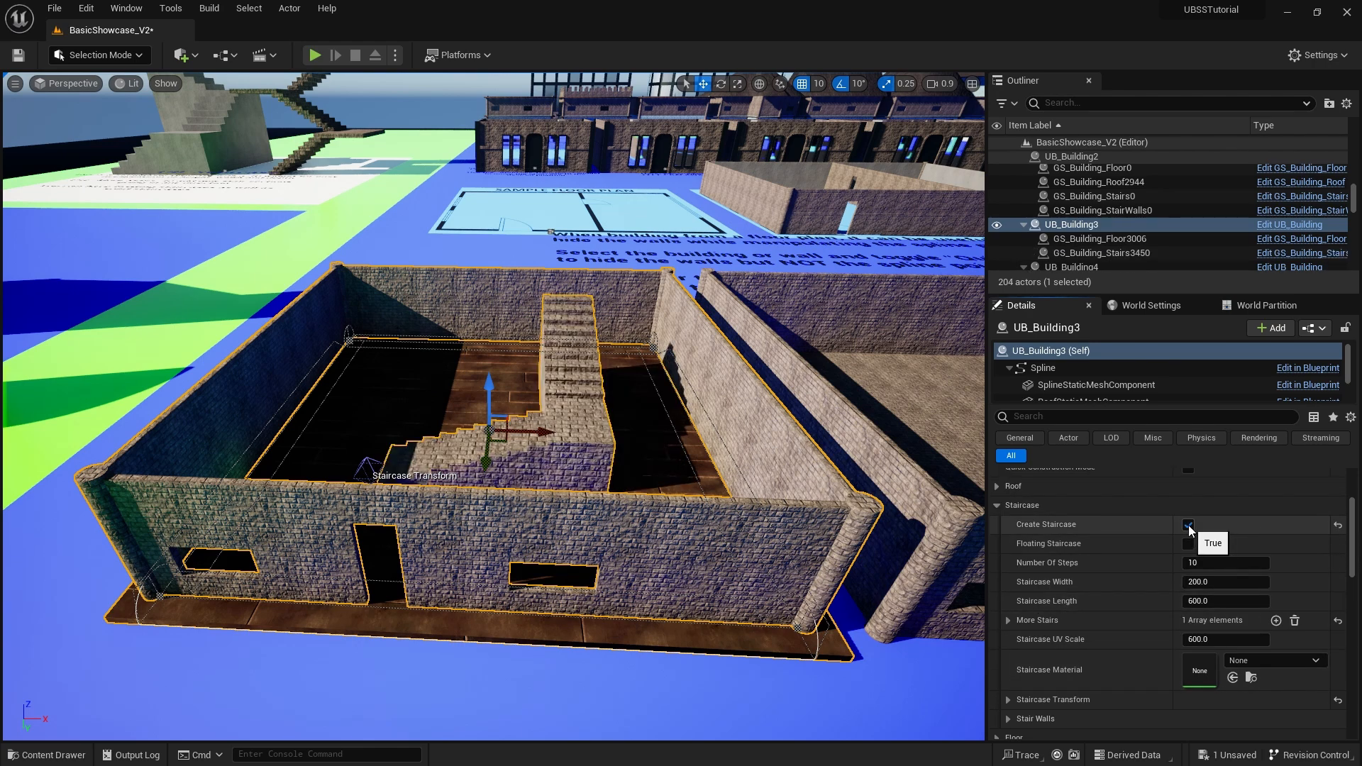
Remove all additional stair sections from UB_Building3's staircase.
right_drag(638, 454, 699, 441)
key(a)
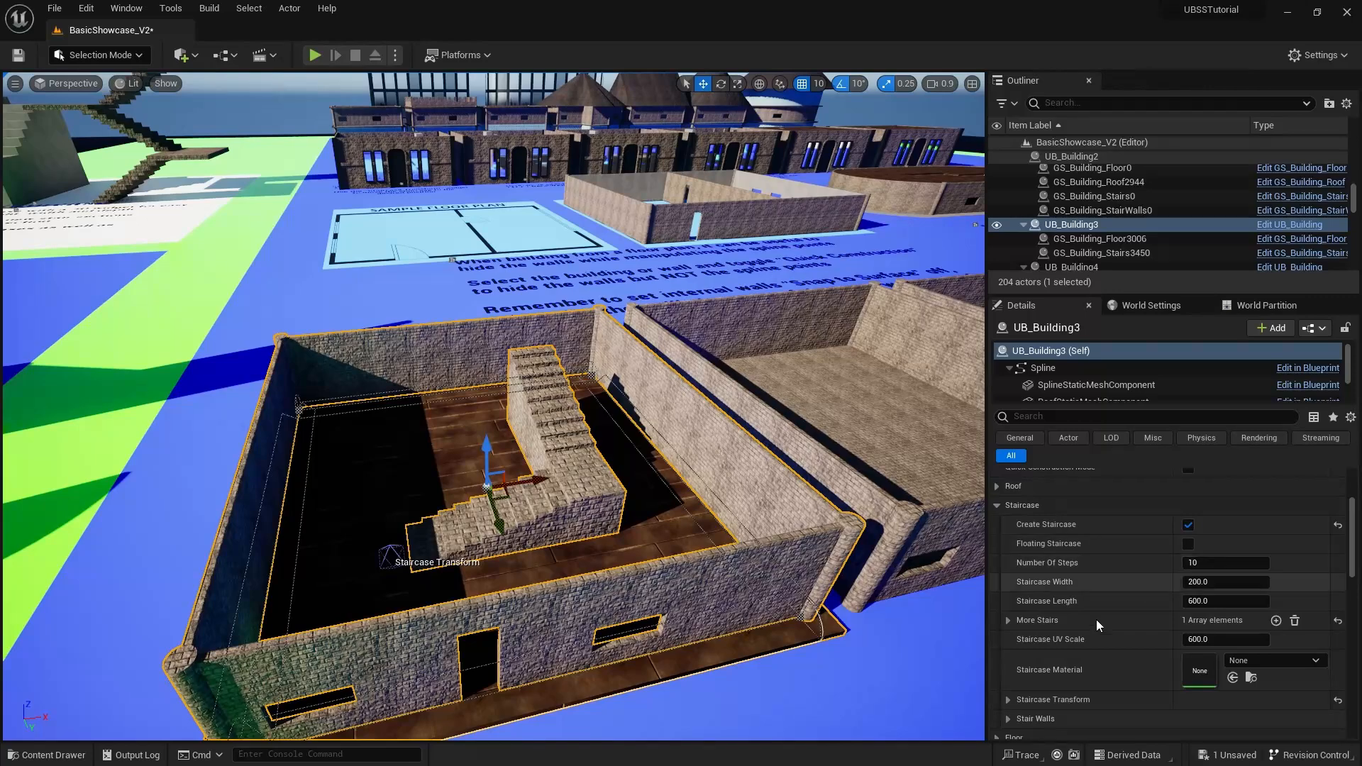
click(1294, 622)
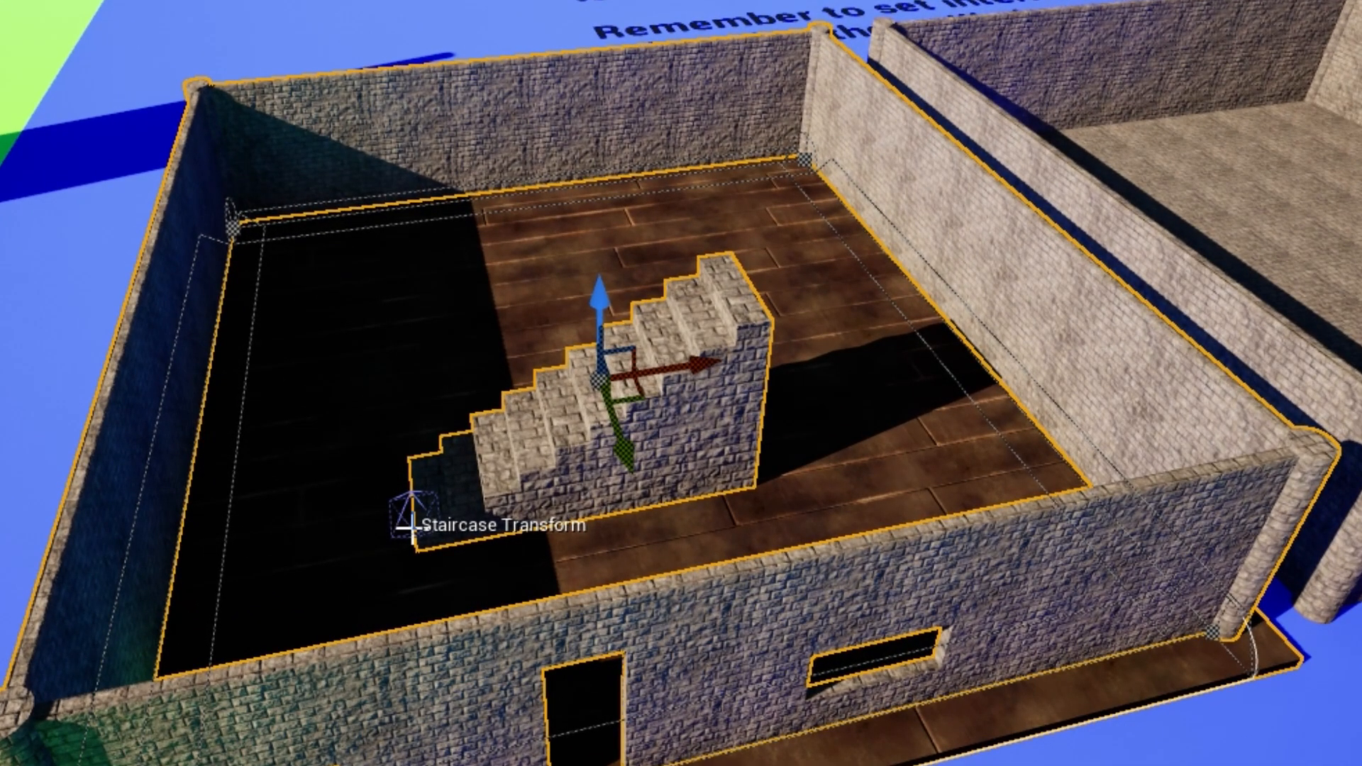
Reposition the staircase horizontally inside UB_Building3 using its Staircase Transform handle, keeping it within the walls.
click(413, 512)
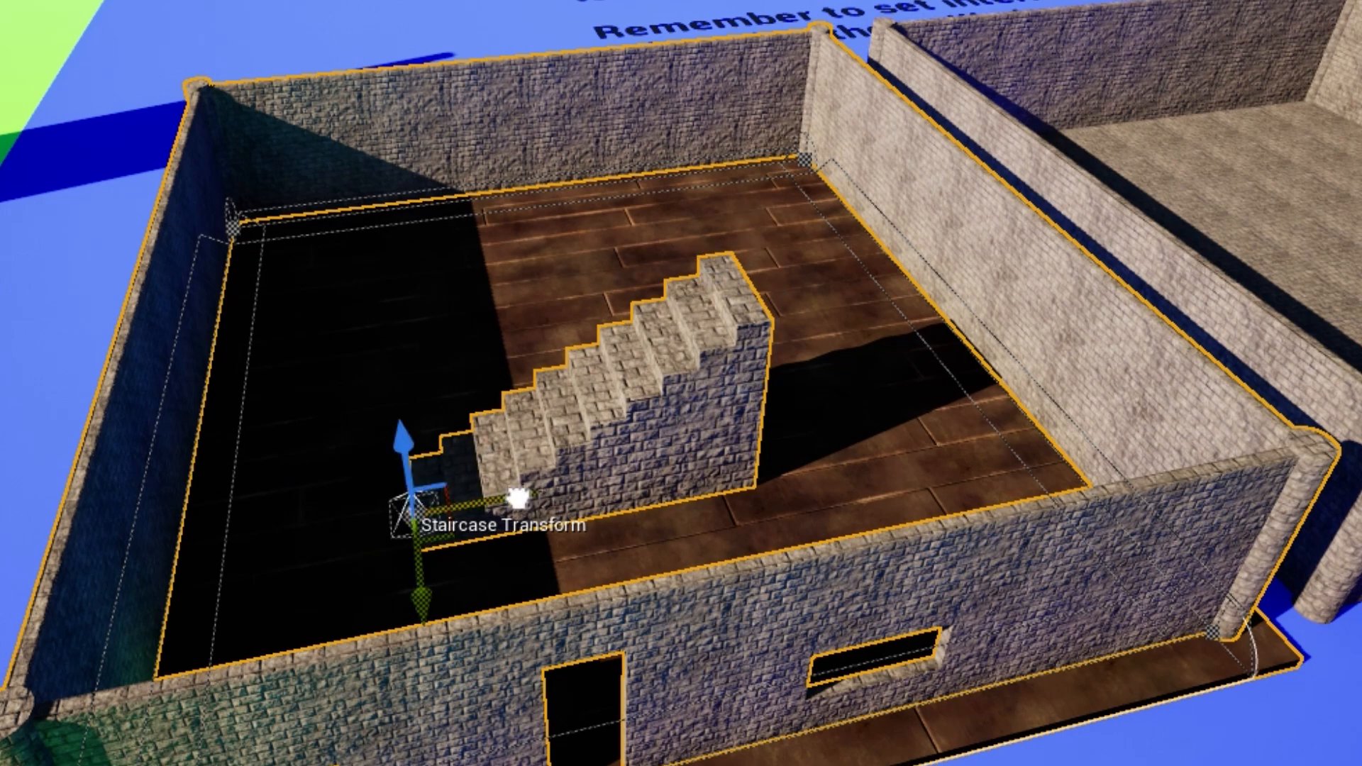
drag(517, 496, 630, 468)
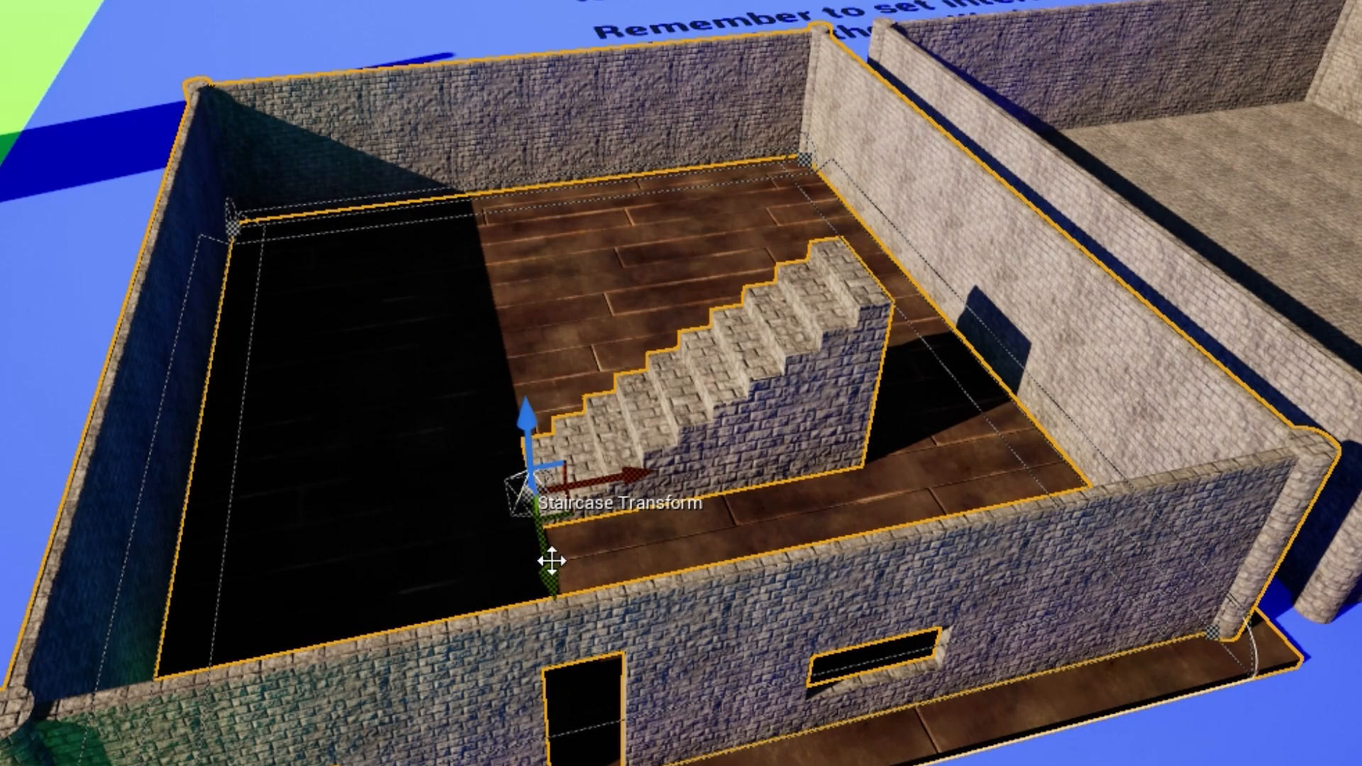
drag(549, 580, 513, 510)
drag(629, 411, 556, 416)
drag(441, 538, 469, 602)
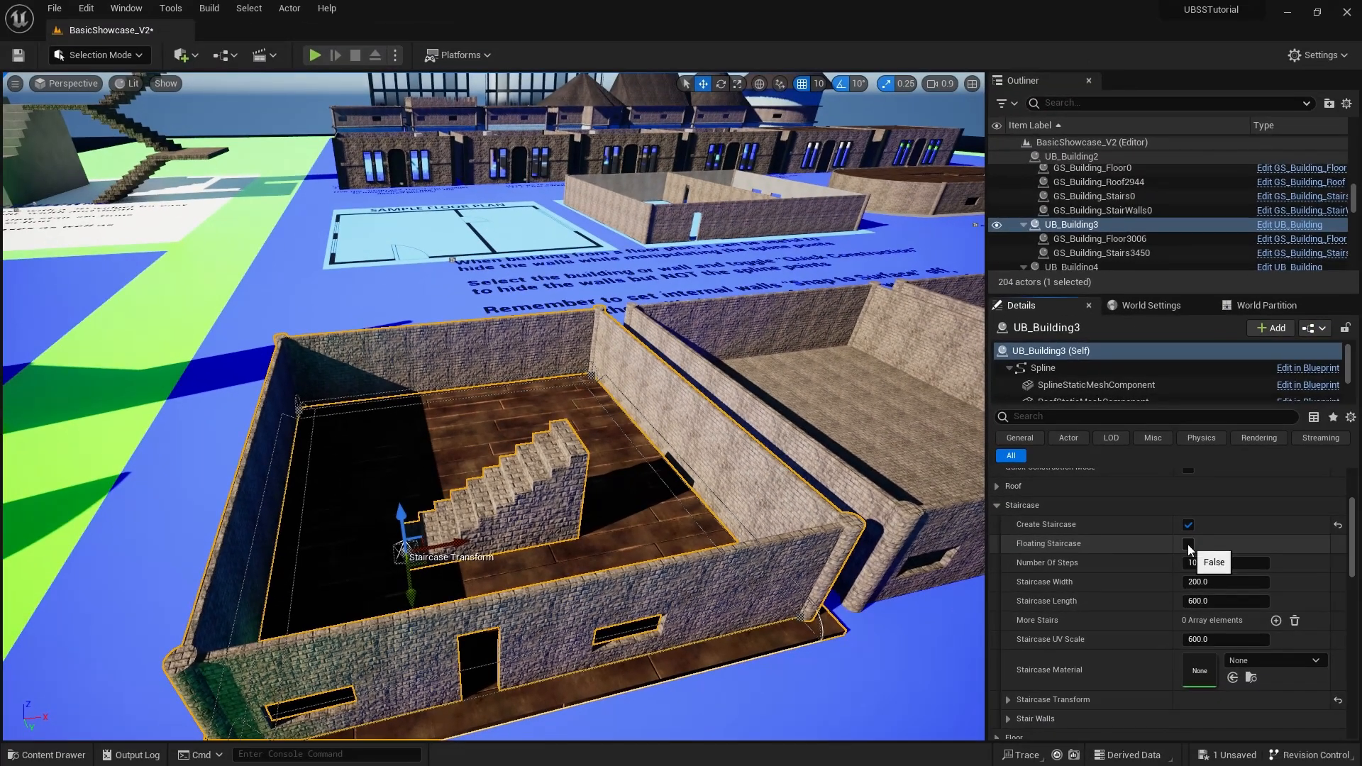
Try the floating staircase option and a step count of 5, restoring the solid staircase with 10 steps.
click(1187, 545)
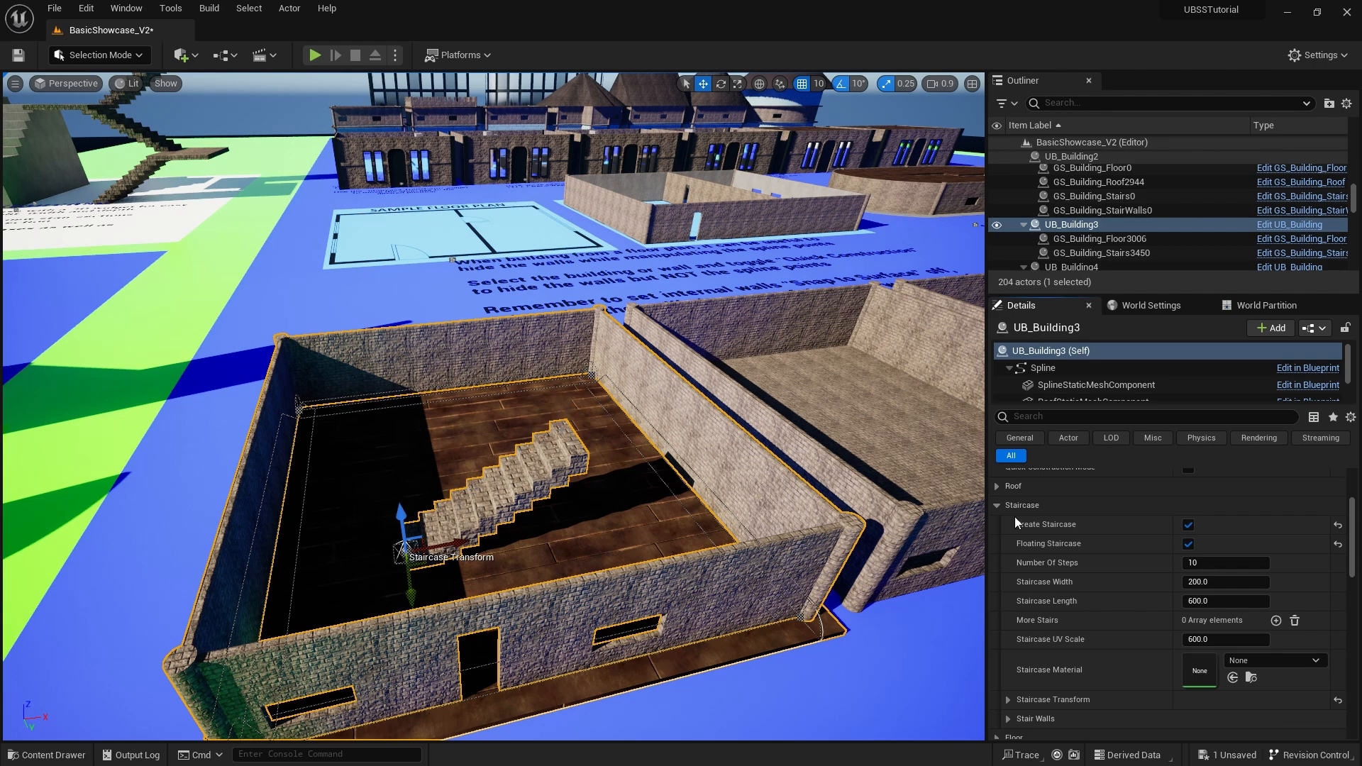
click(1188, 544)
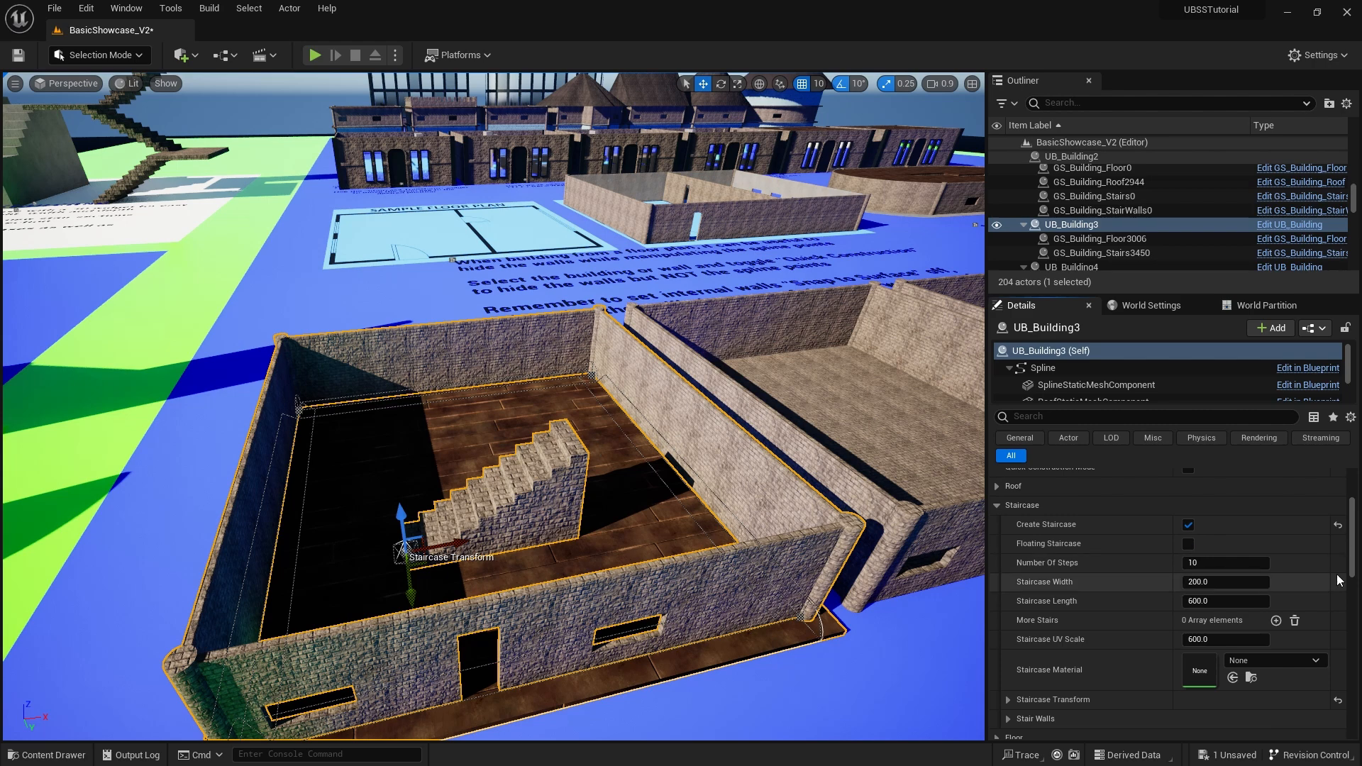
click(1198, 562)
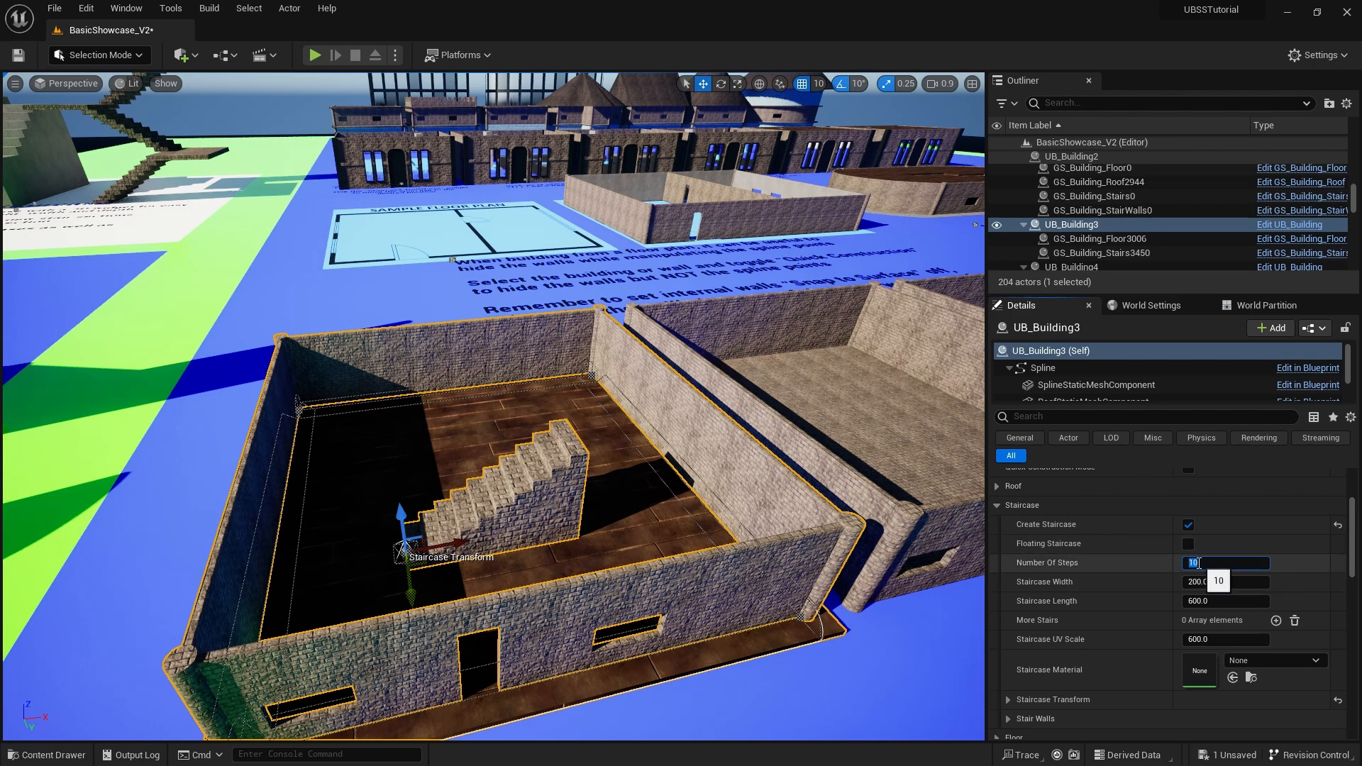
text(5)
key(Return)
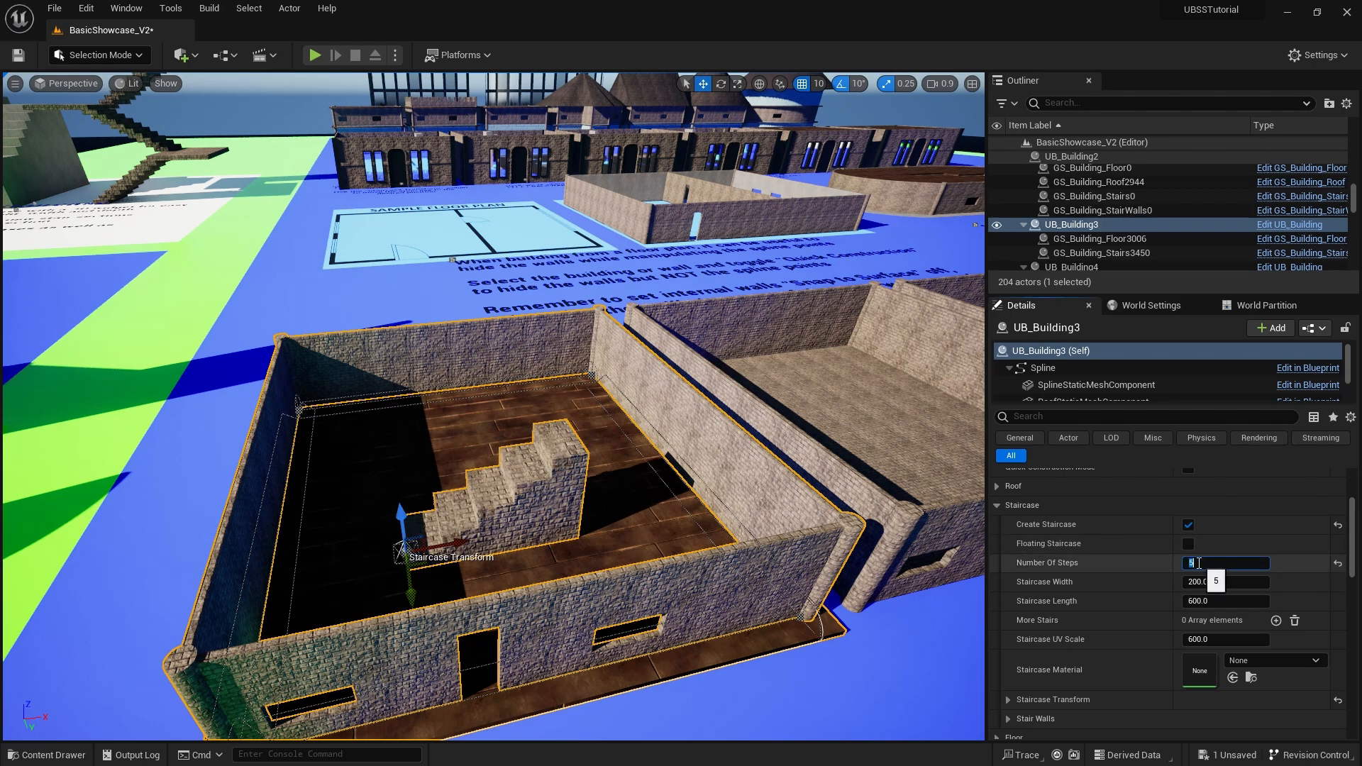
text(10)
key(Return)
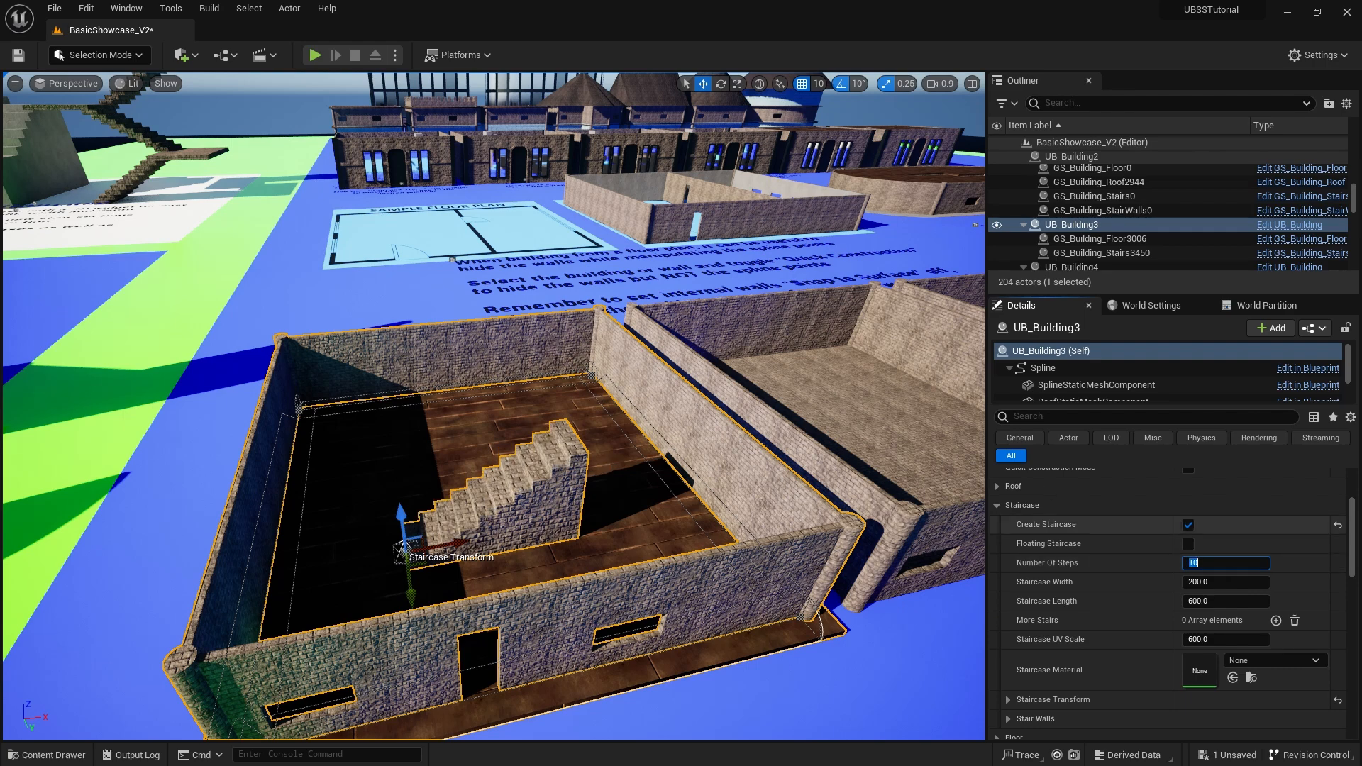
Try a staircase width of 400 and restore the width to 200.
click(1197, 581)
text(400)
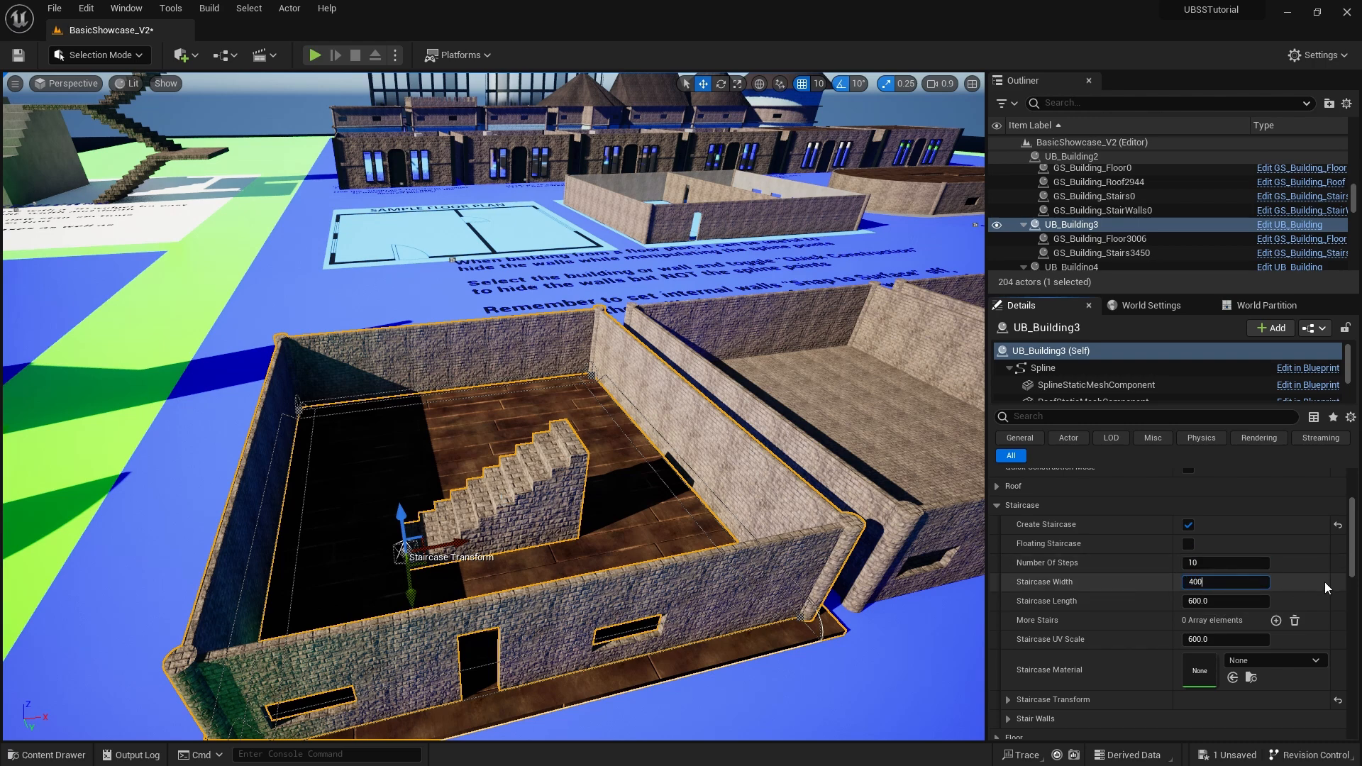
key(Return)
click(1337, 582)
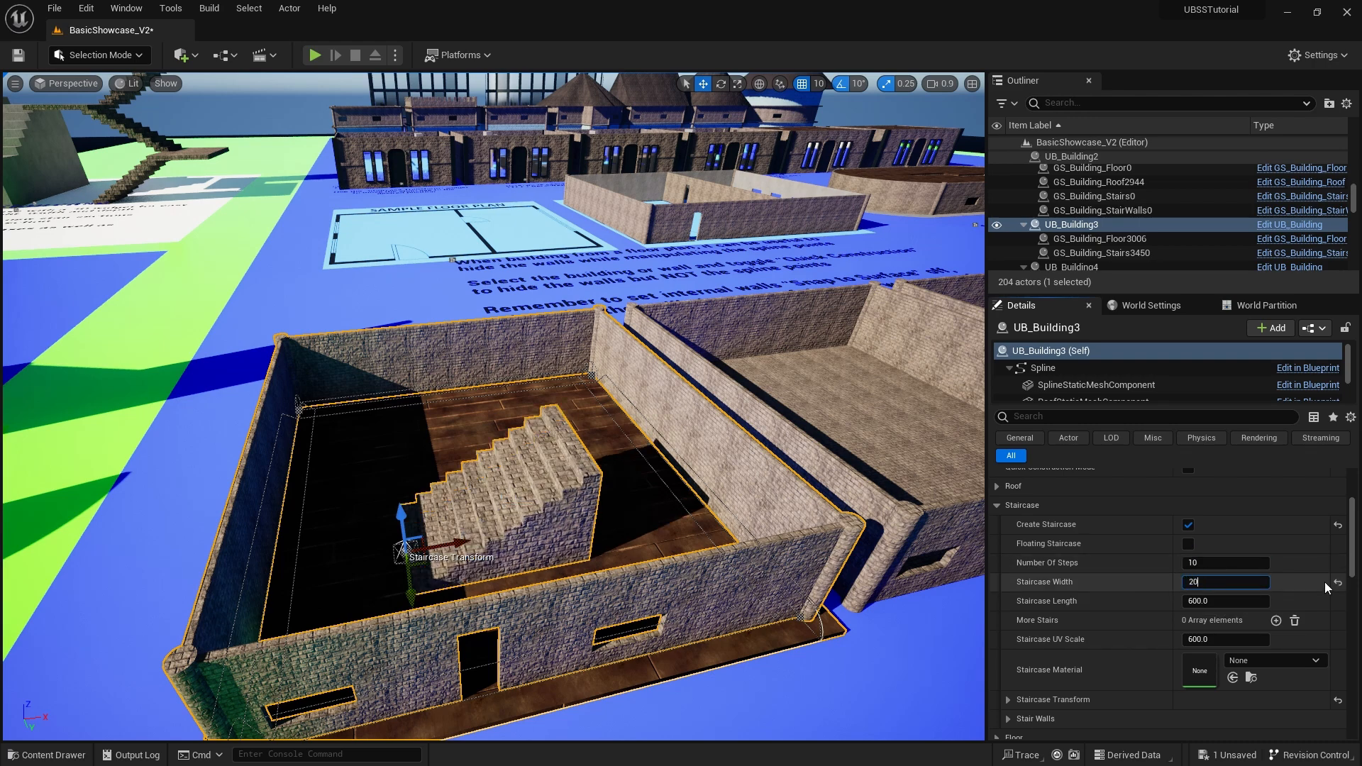
Try staircase lengths of 100 and 1000, restoring the length to 600.
click(1214, 600)
text(100)
key(Return)
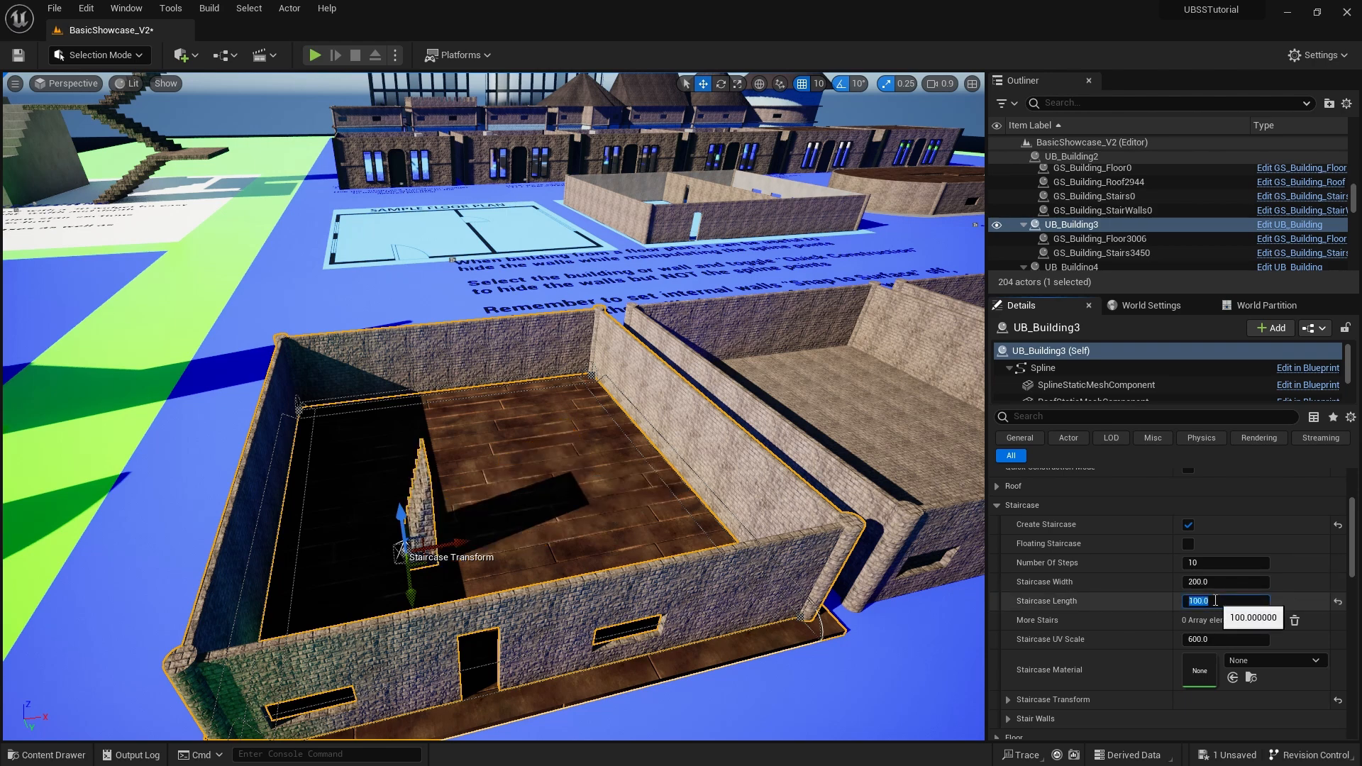
text(1000)
key(Return)
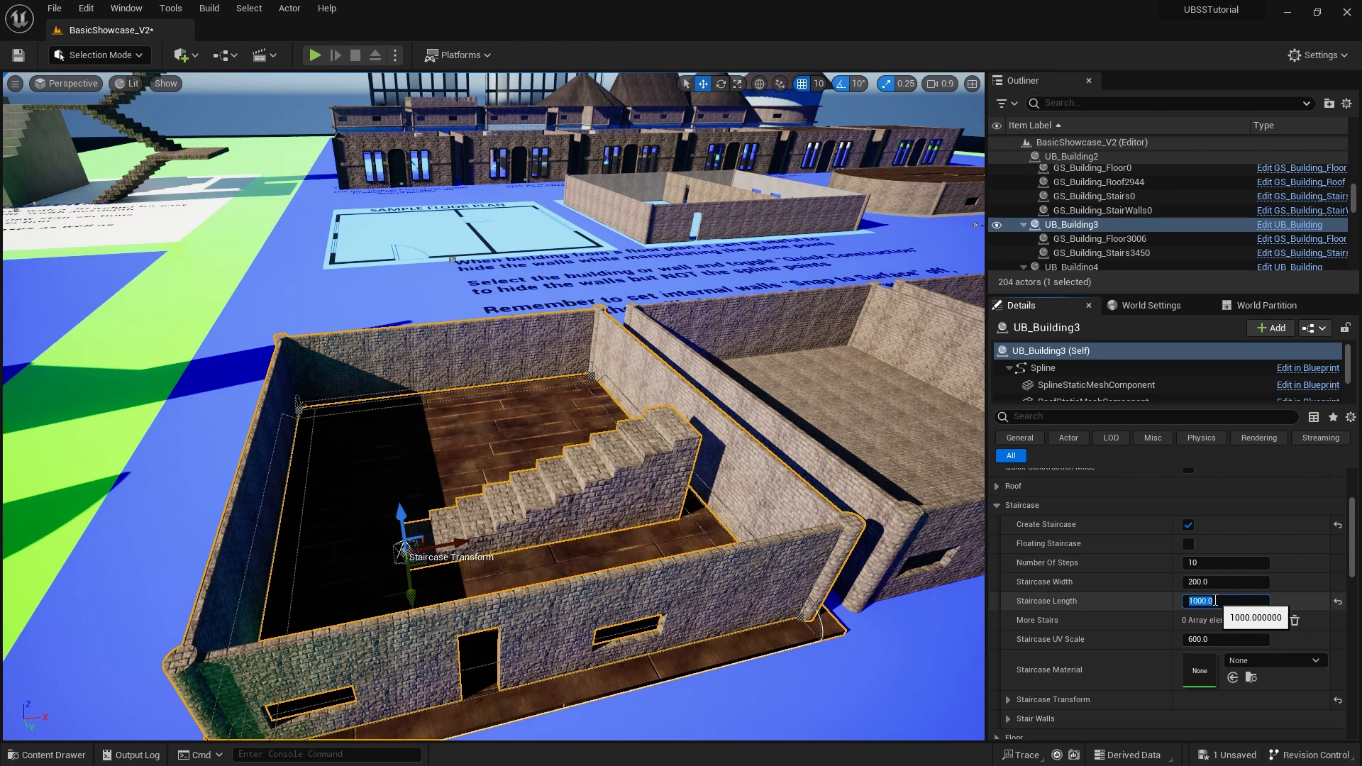
text(600)
key(Return)
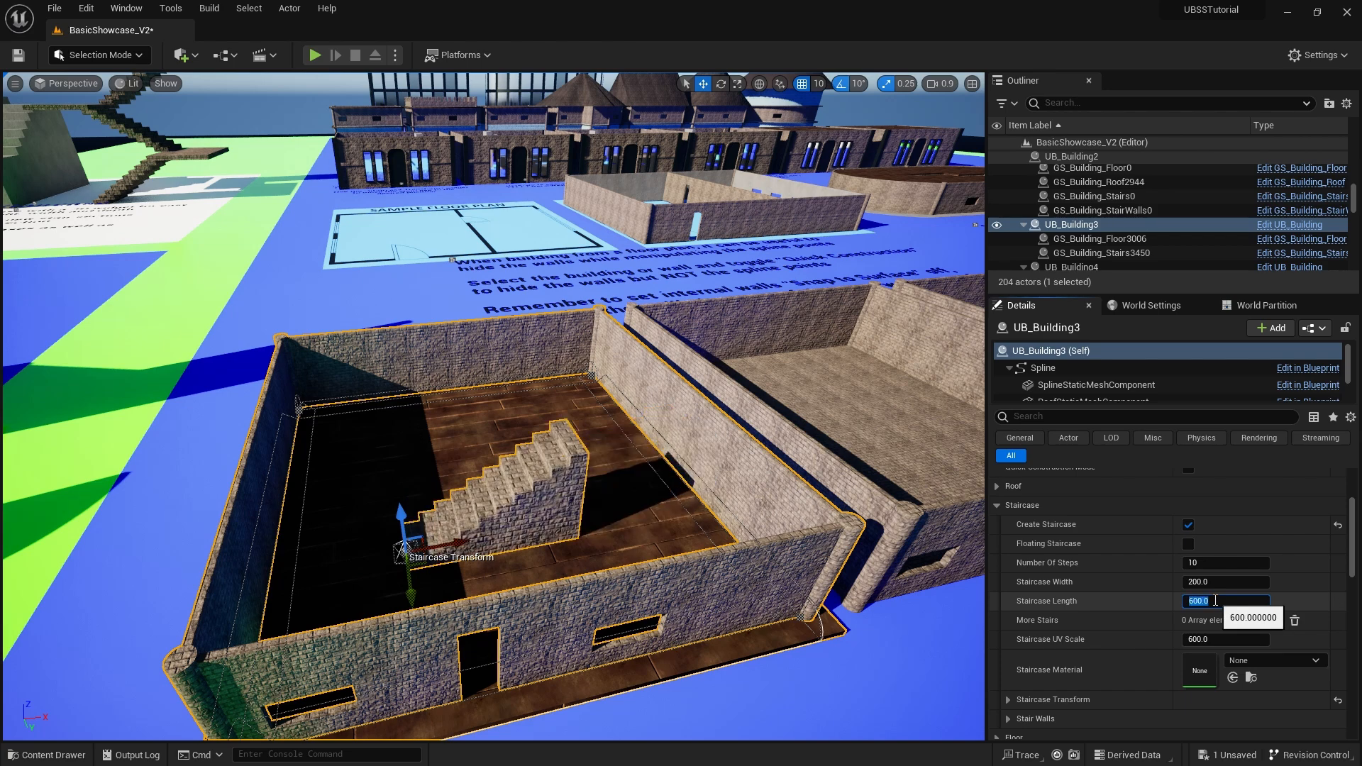
Add one additional stair section to the staircase and set its direction to Left.
scroll(1109, 620, down, 2)
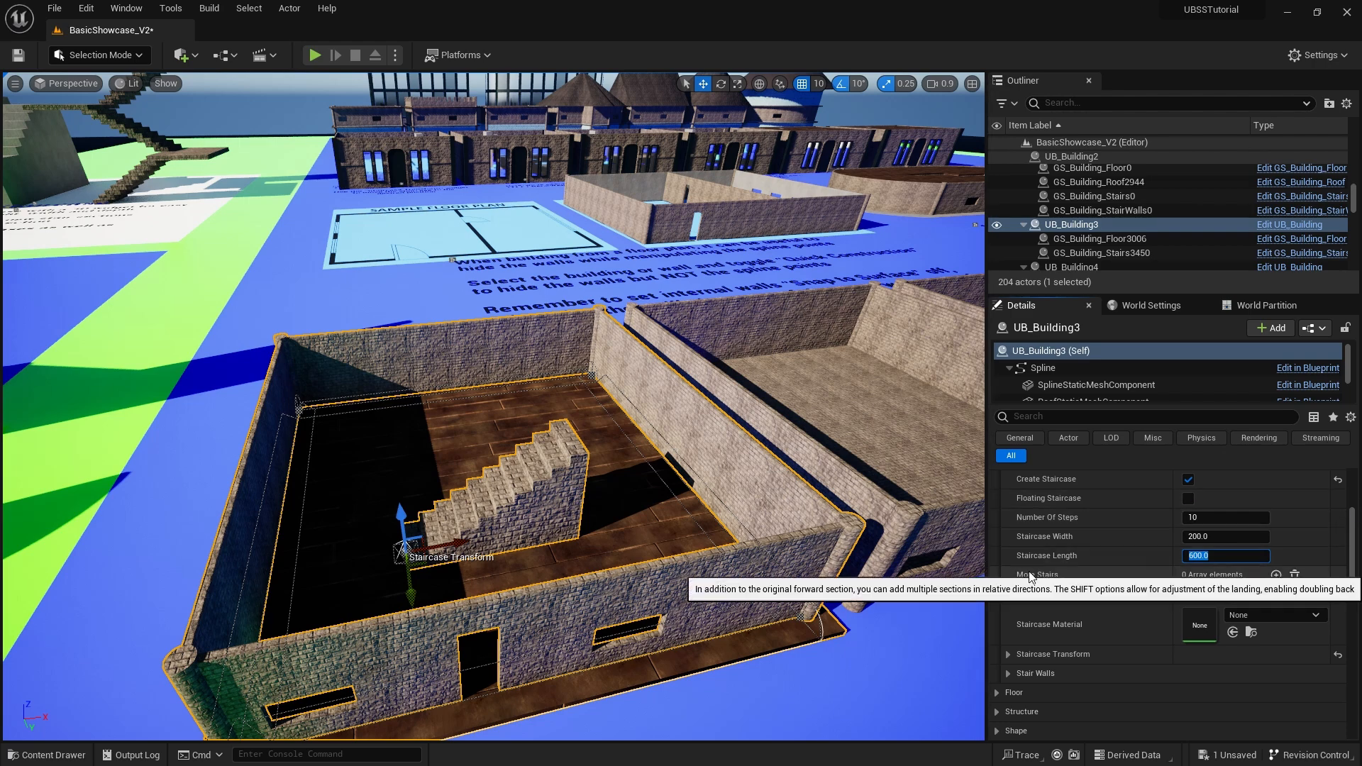
click(1275, 575)
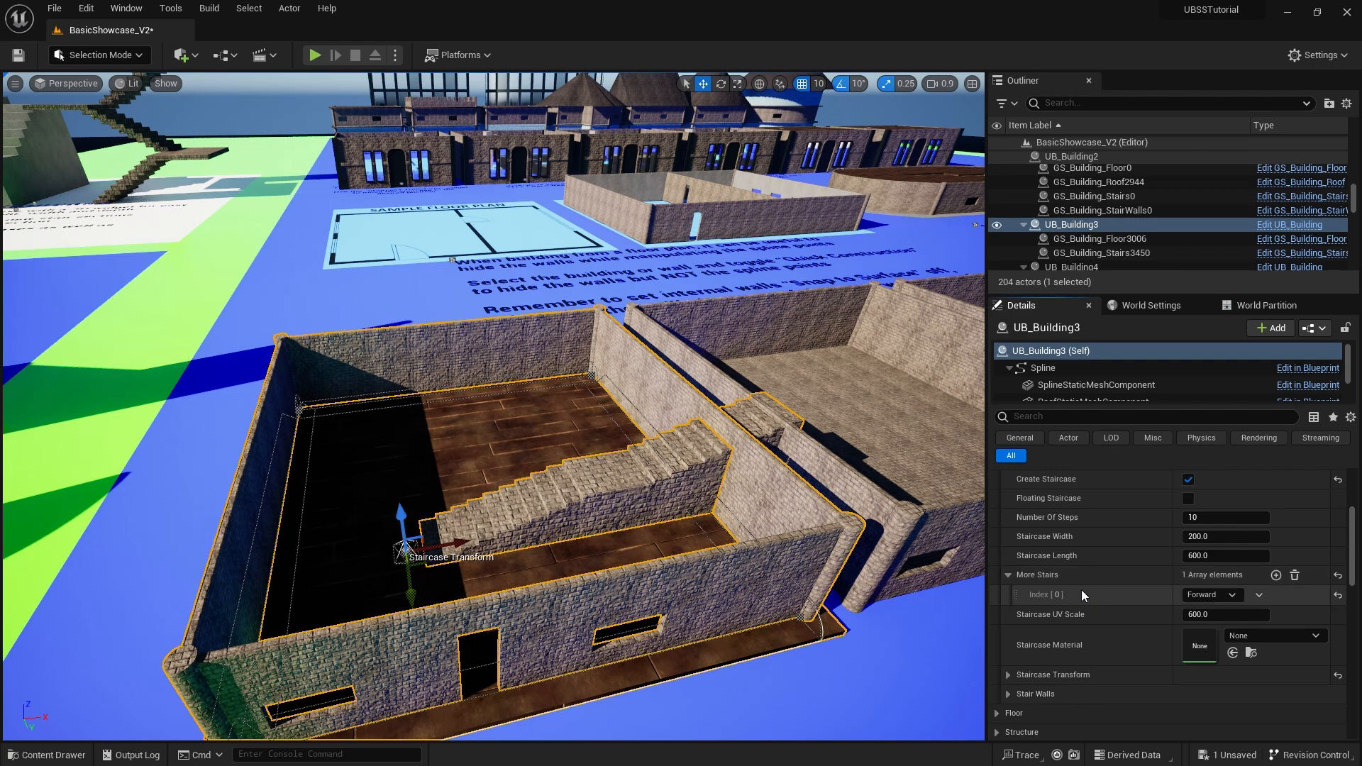
click(1233, 595)
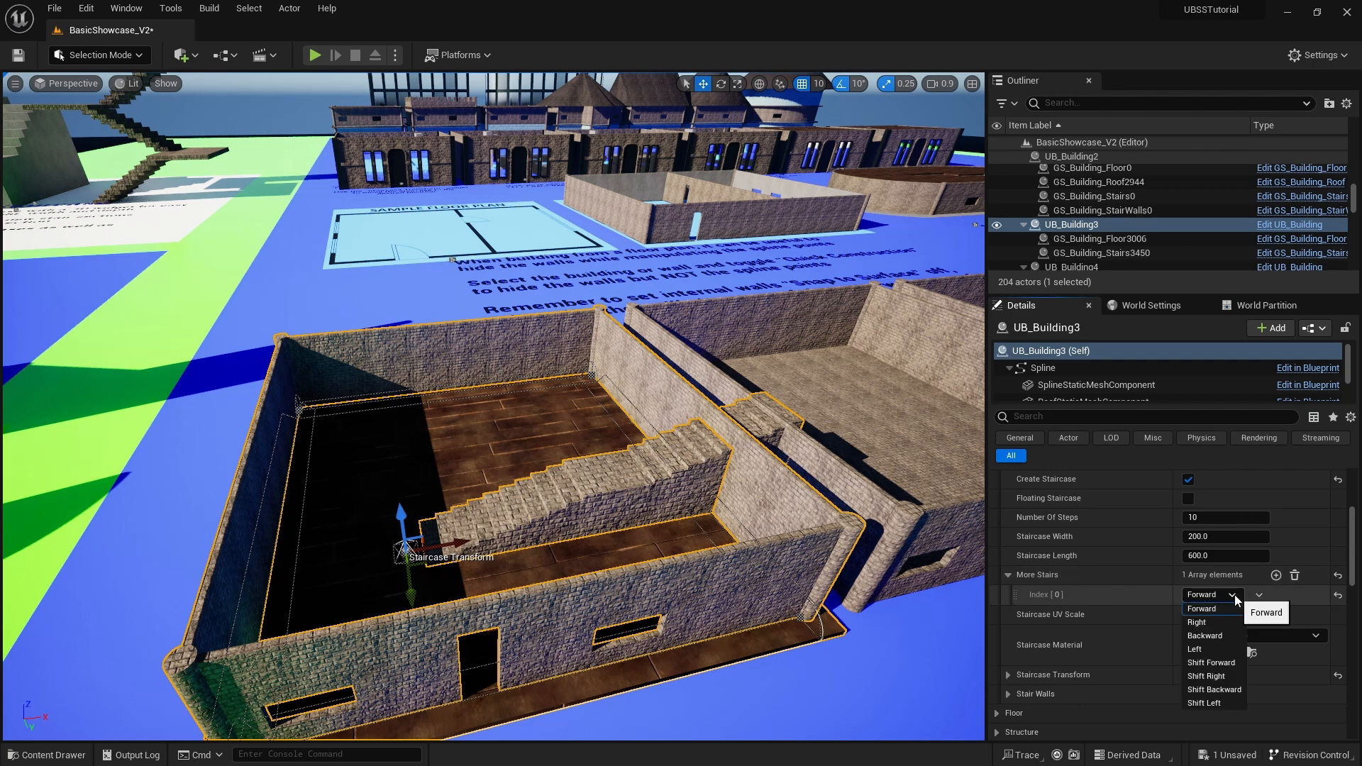
click(1194, 649)
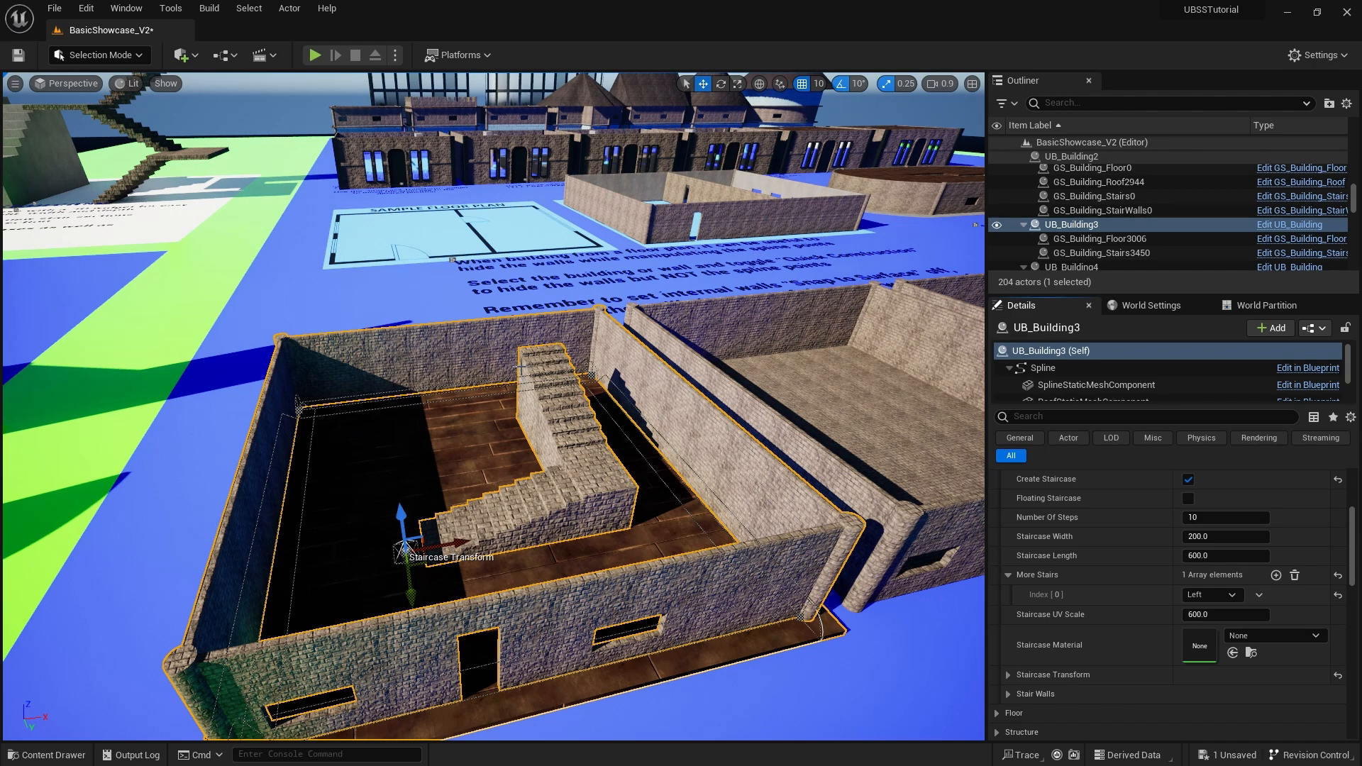
Set the staircase's number of steps to 5.
click(1198, 517)
text(5)
key(Return)
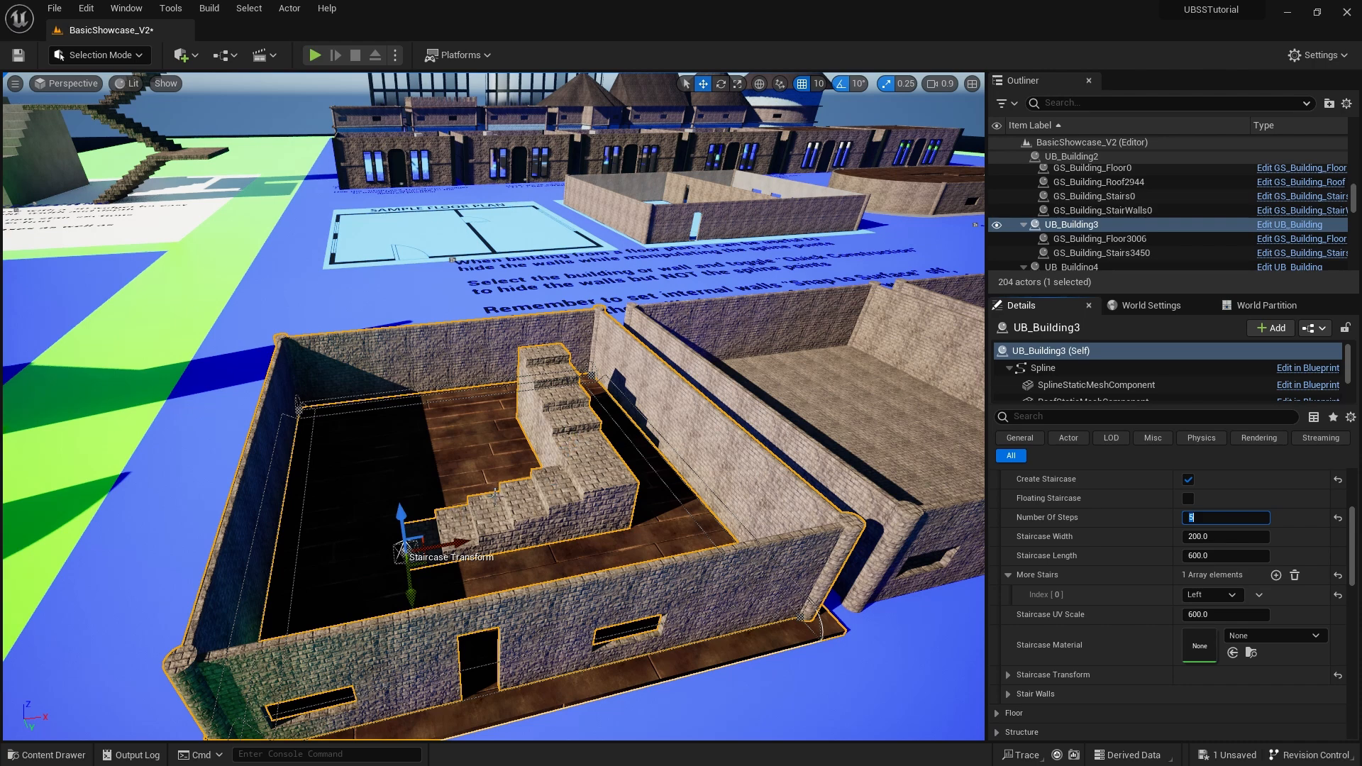
Change the first additional stair section to Shift Left and add a second section with direction Backward.
click(1231, 595)
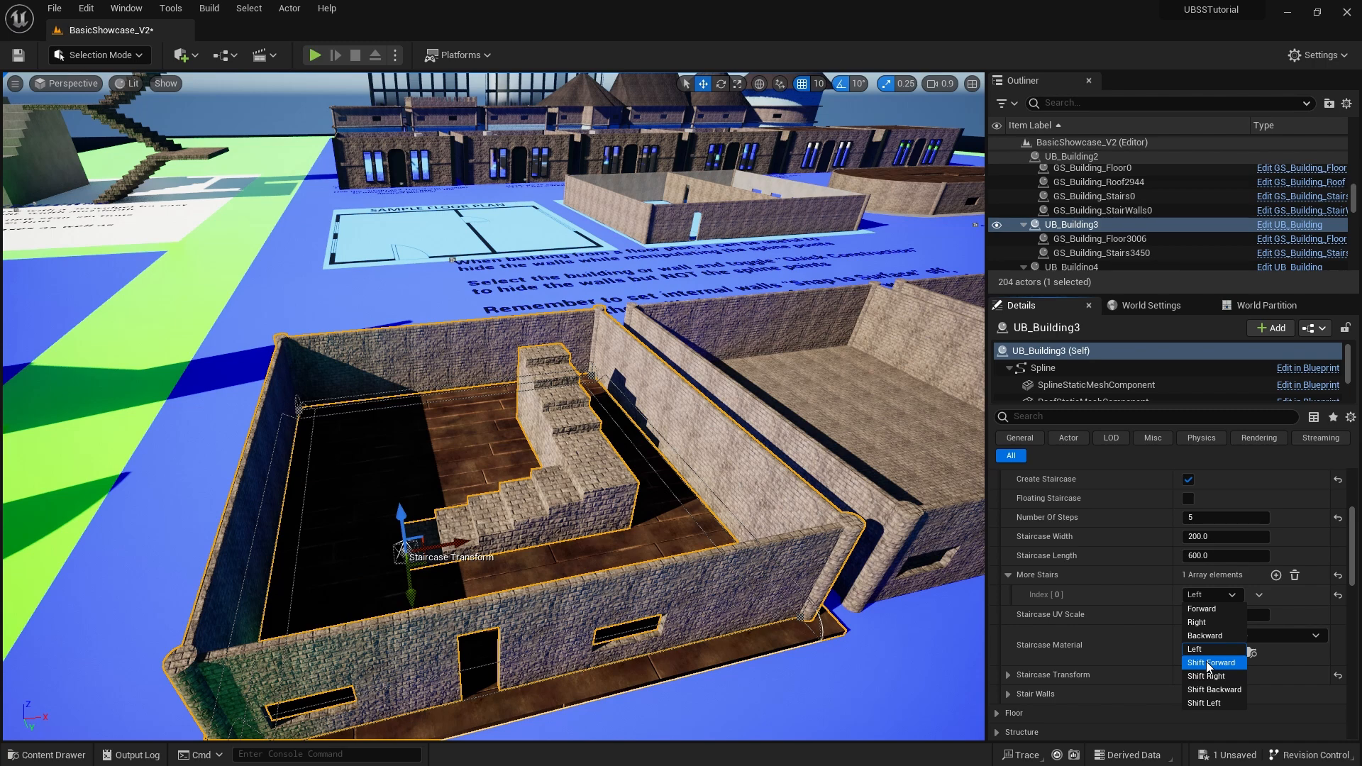
click(1208, 702)
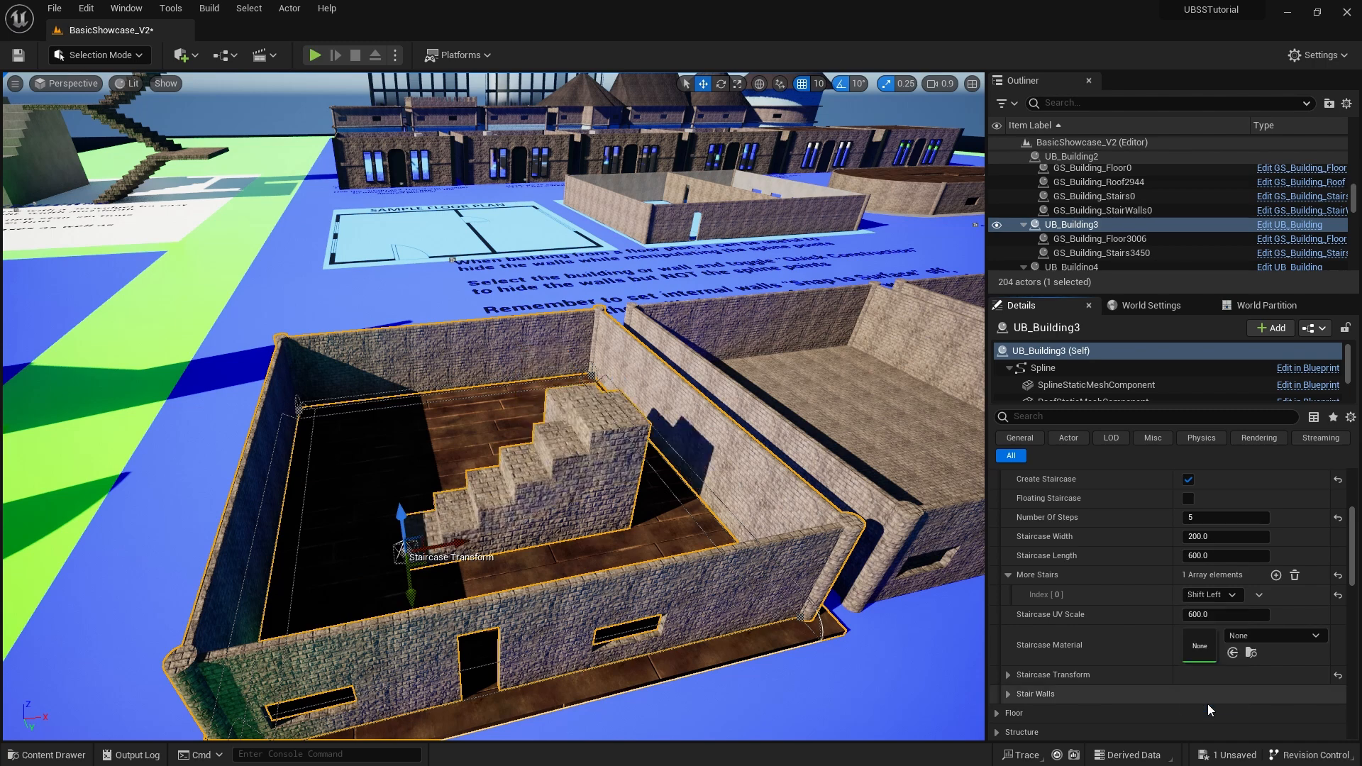
click(1275, 575)
click(1211, 615)
click(1214, 656)
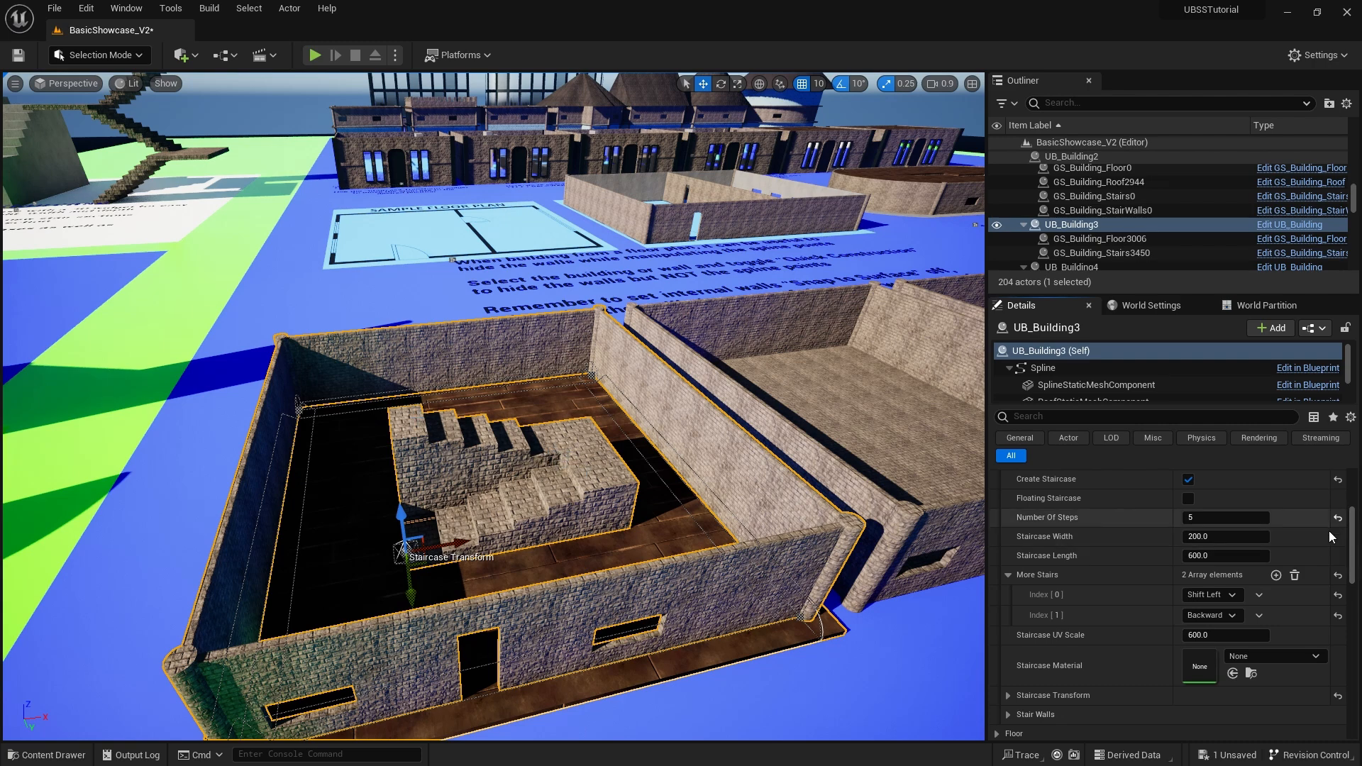
Assign the MI_Concrete material to the staircase.
scroll(1207, 606, down, 2)
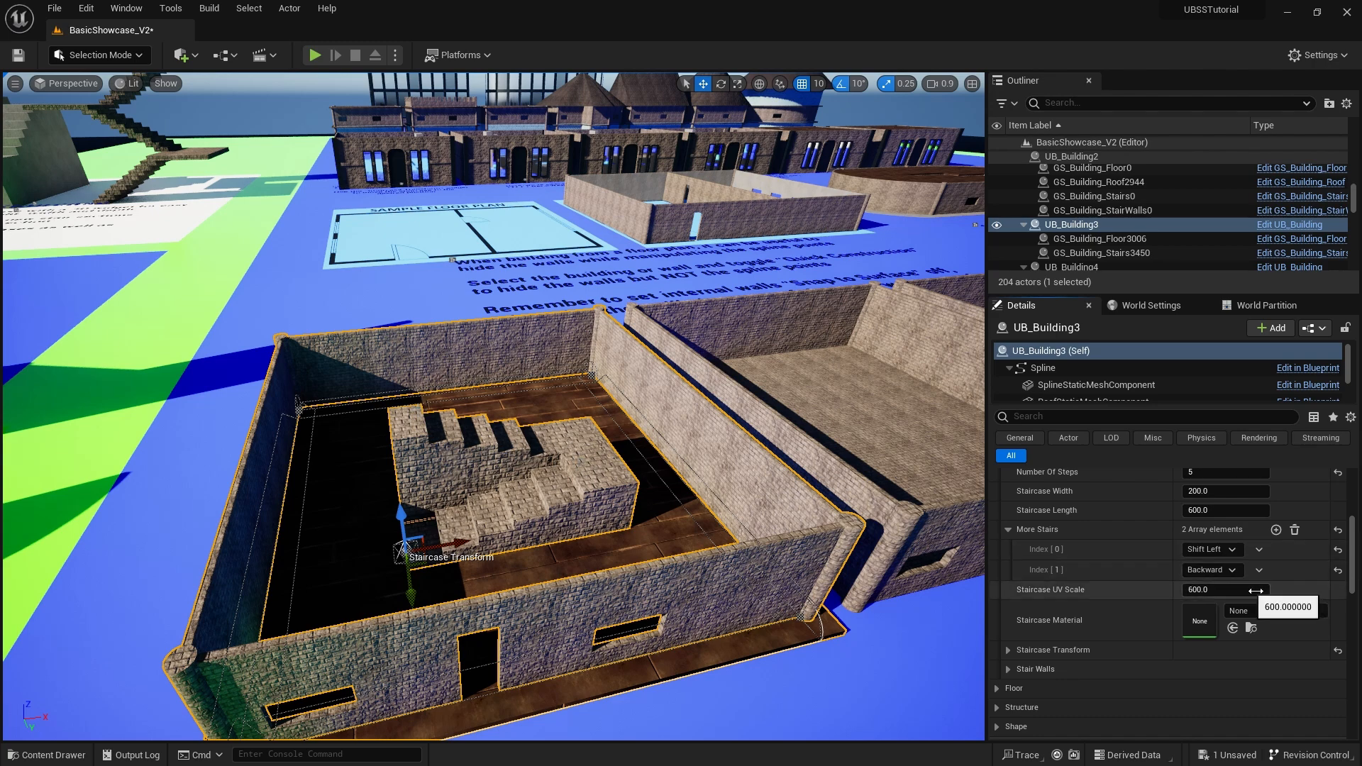
click(1315, 611)
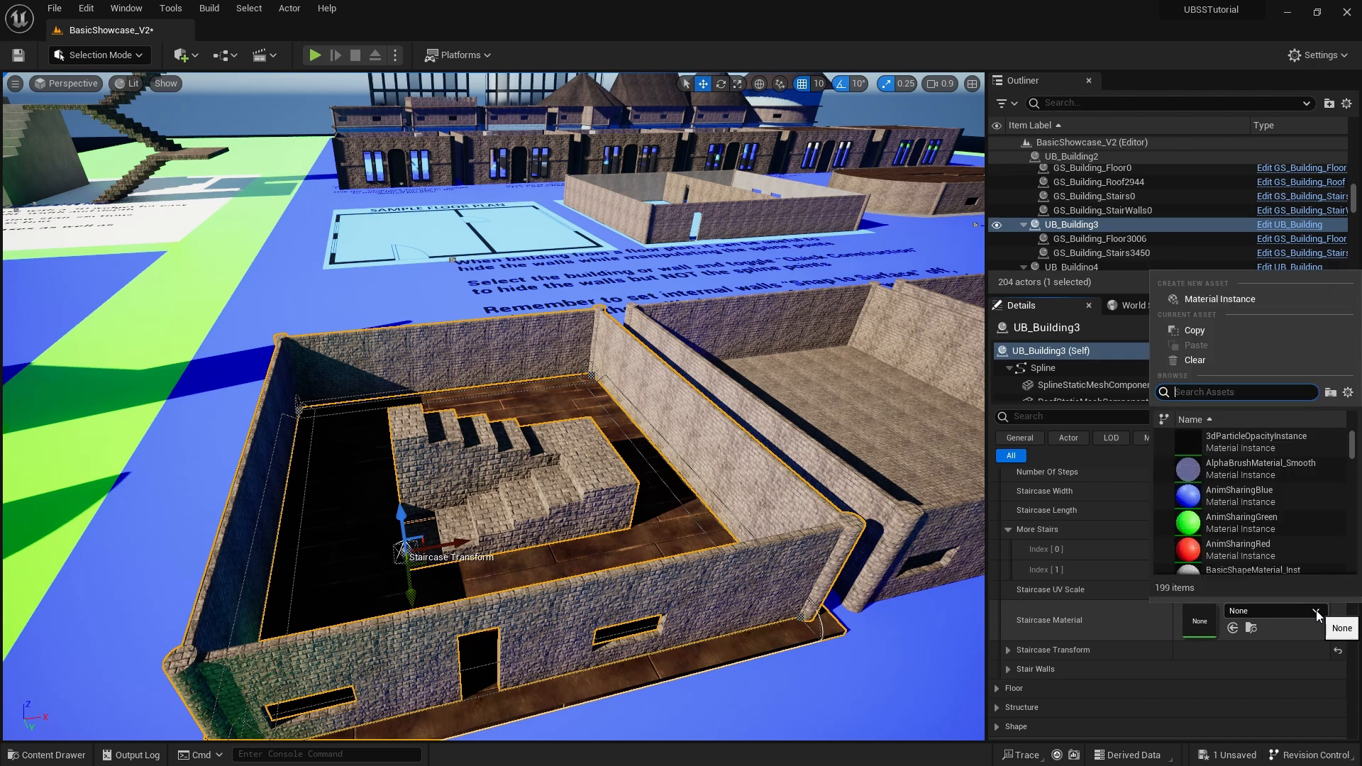
text(concre)
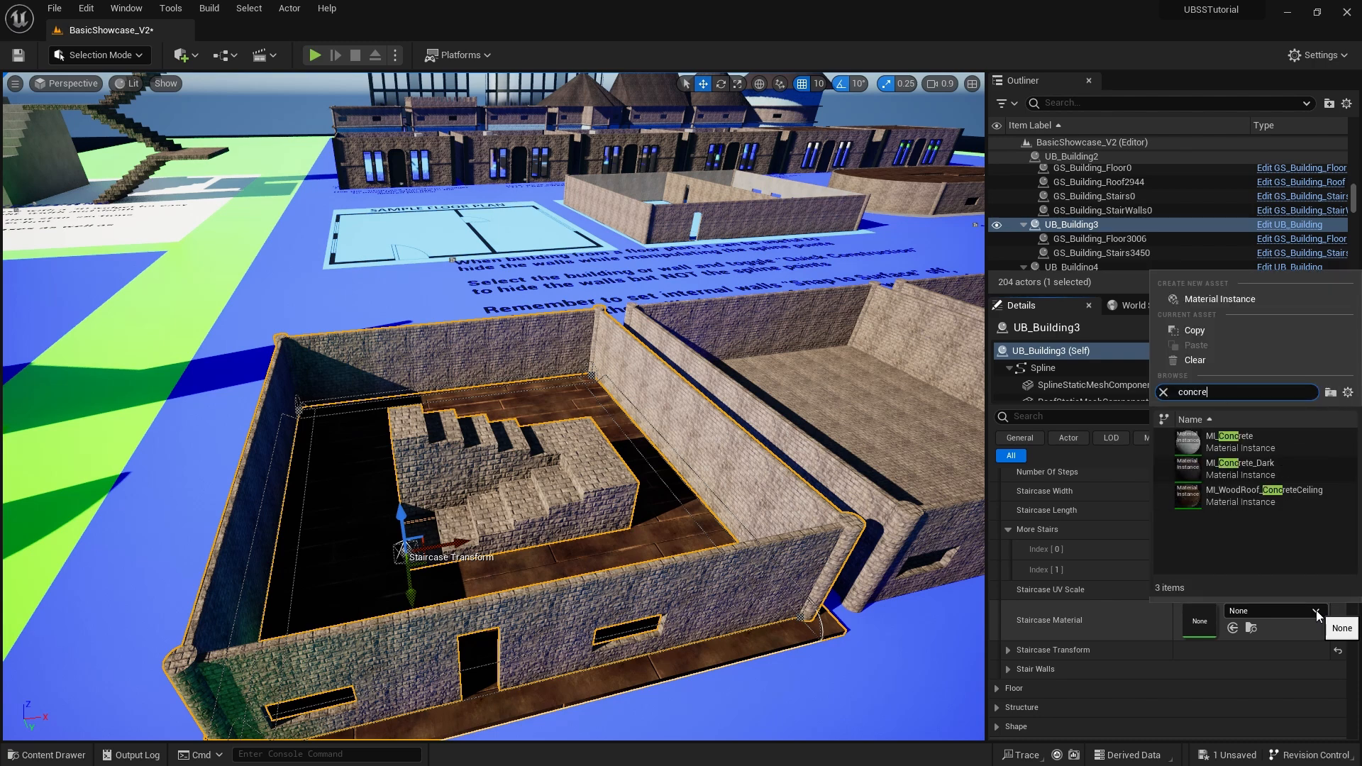
click(1224, 438)
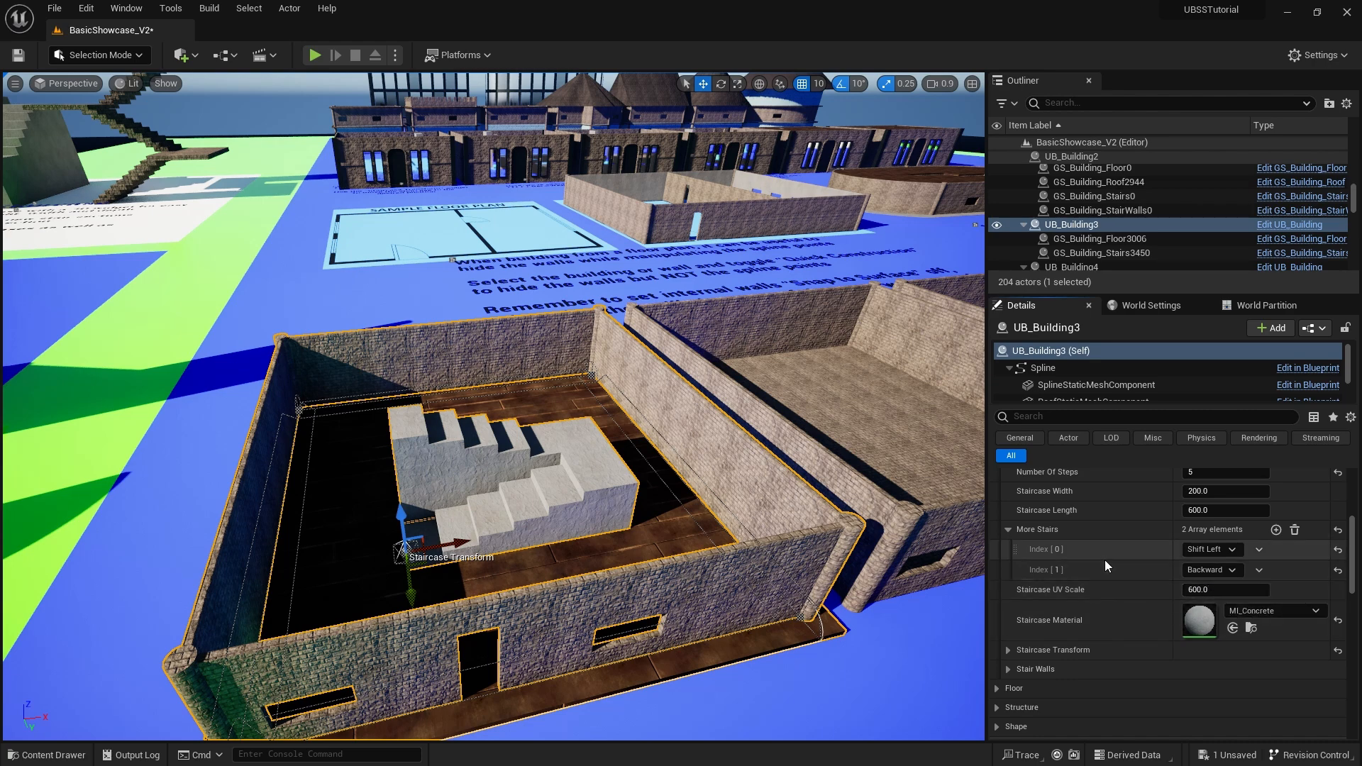
Shift the concrete staircase slightly along its X axis with the Staircase Transform handle.
scroll(1104, 560, down, 2)
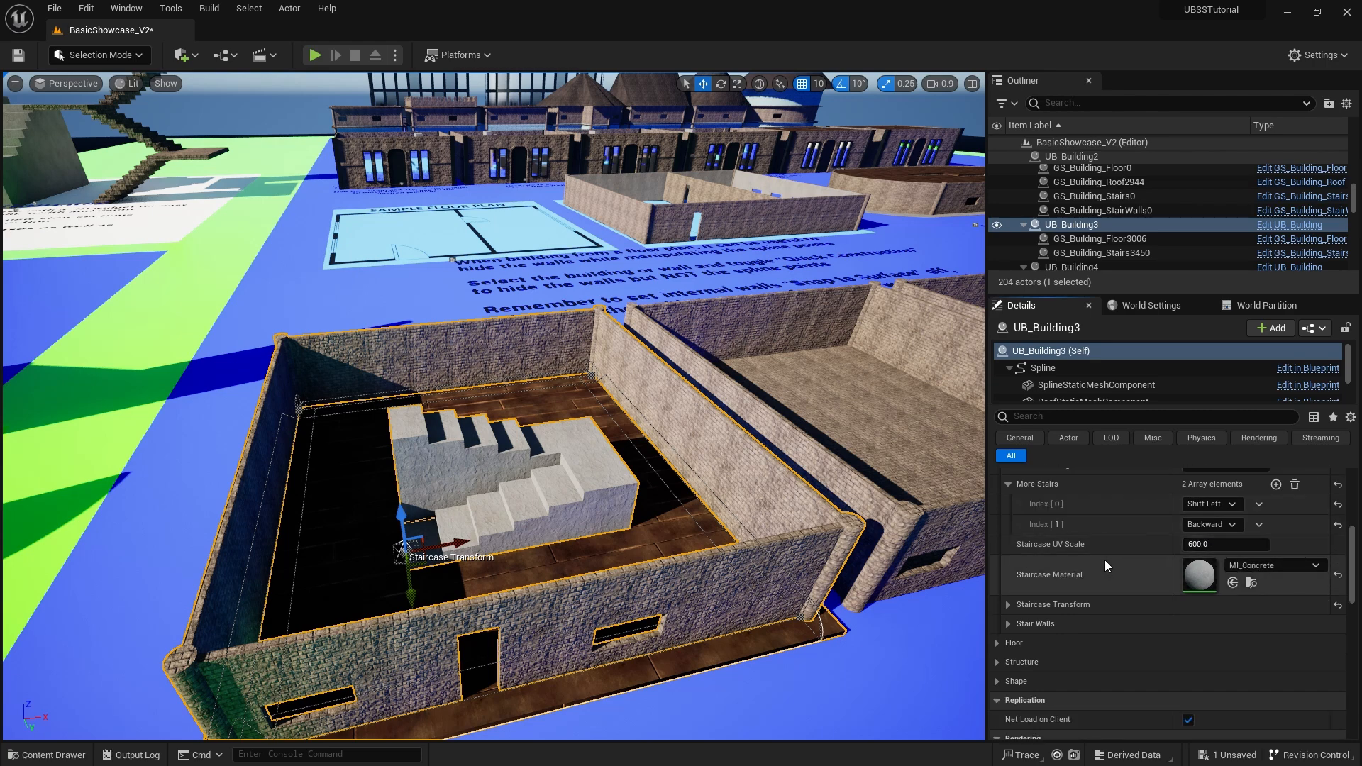
click(1007, 606)
click(1007, 606)
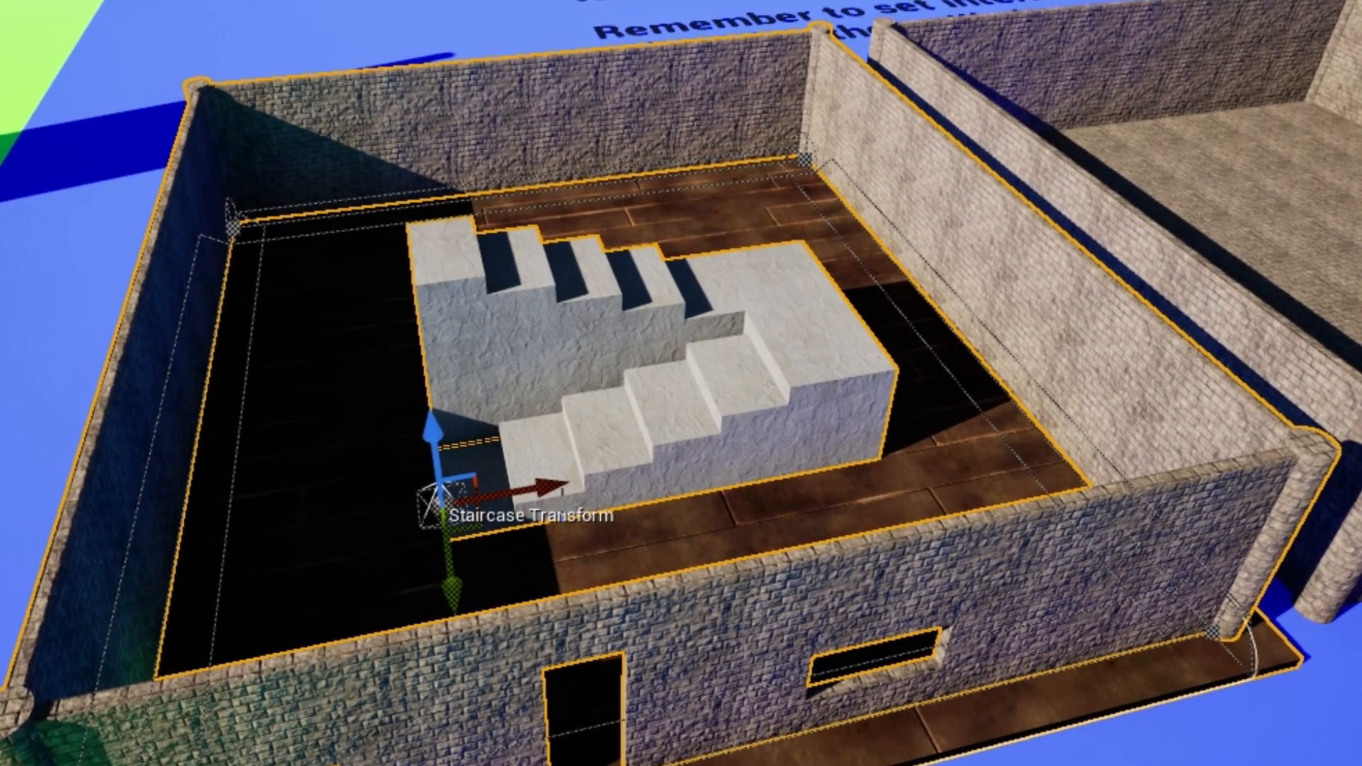
mouse_move(554, 488)
mouse_down()
mouse_move(578, 478)
mouse_move(541, 486)
mouse_up()
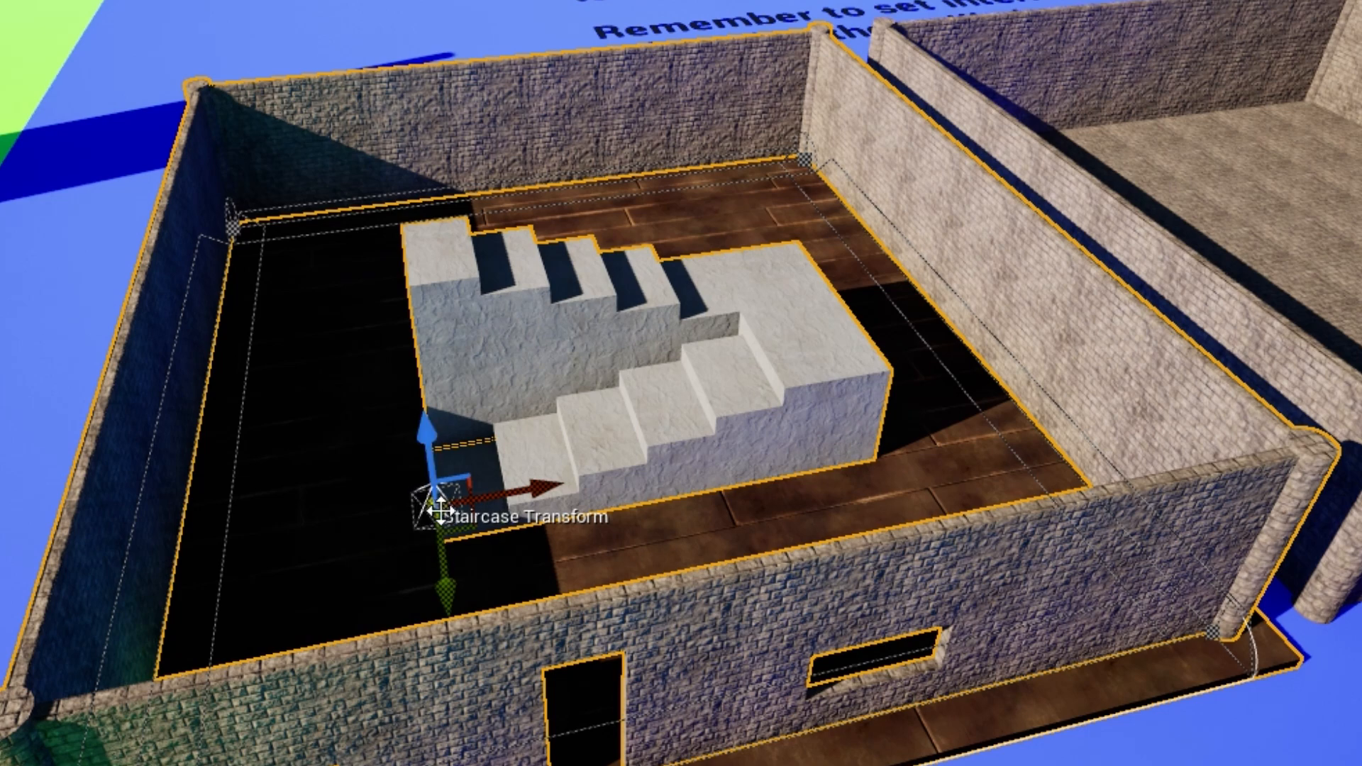
Try rotating the staircase about its vertical axis and turn it back to its previous orientation.
key(e)
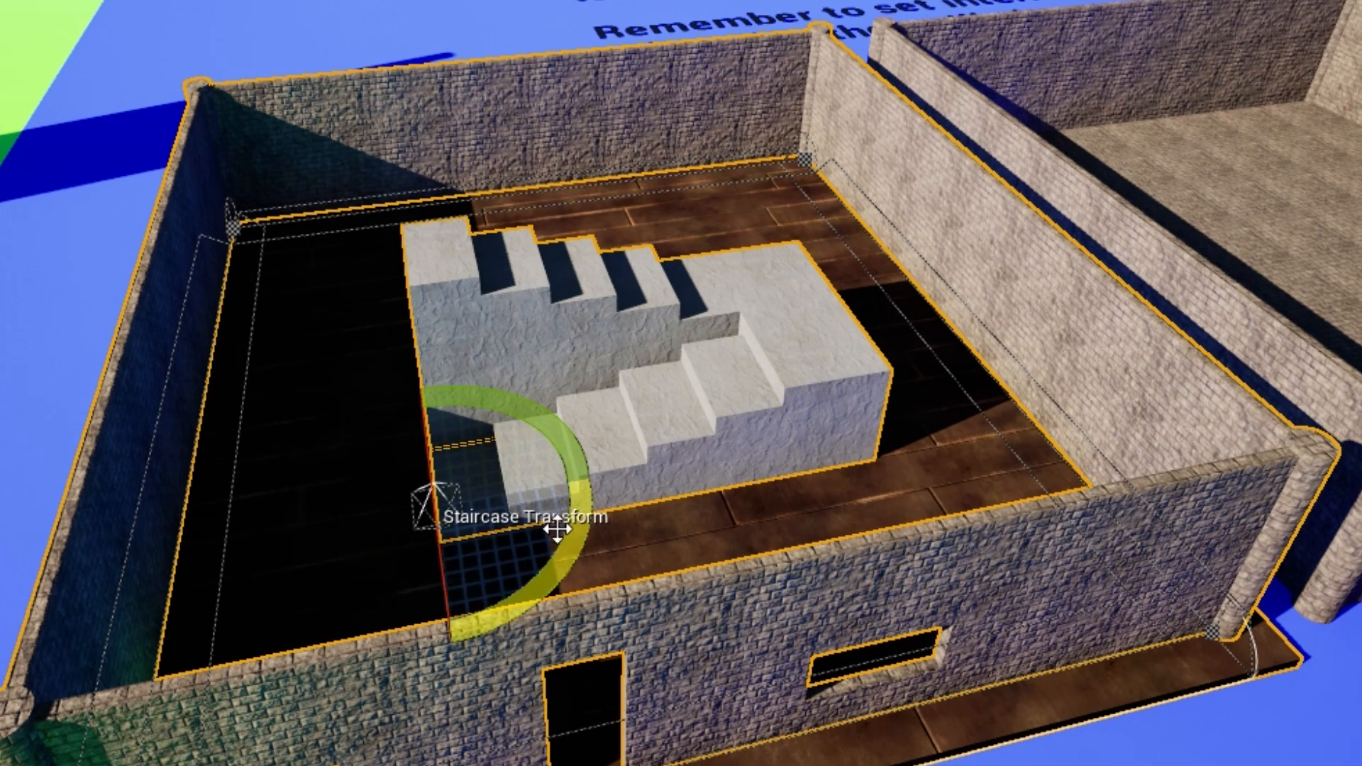
drag(532, 598, 563, 580)
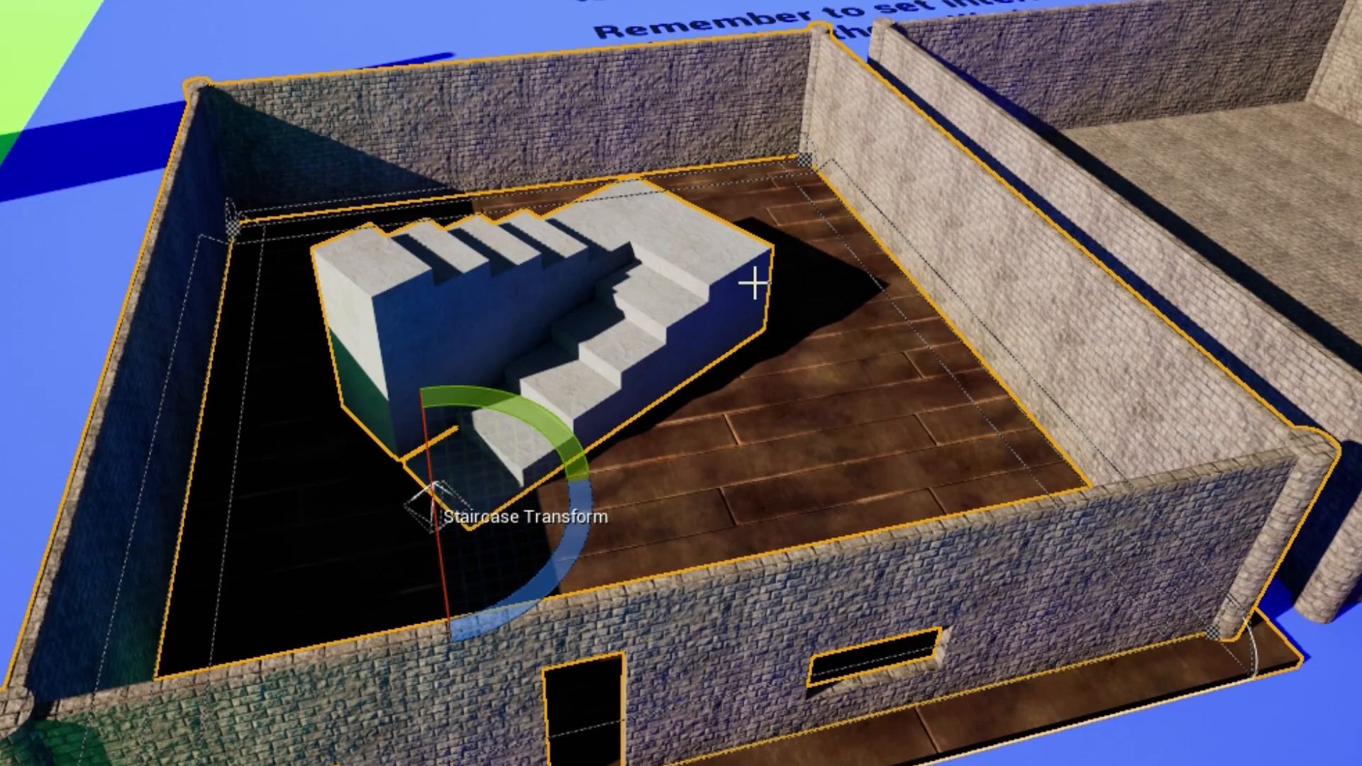
drag(551, 572, 562, 560)
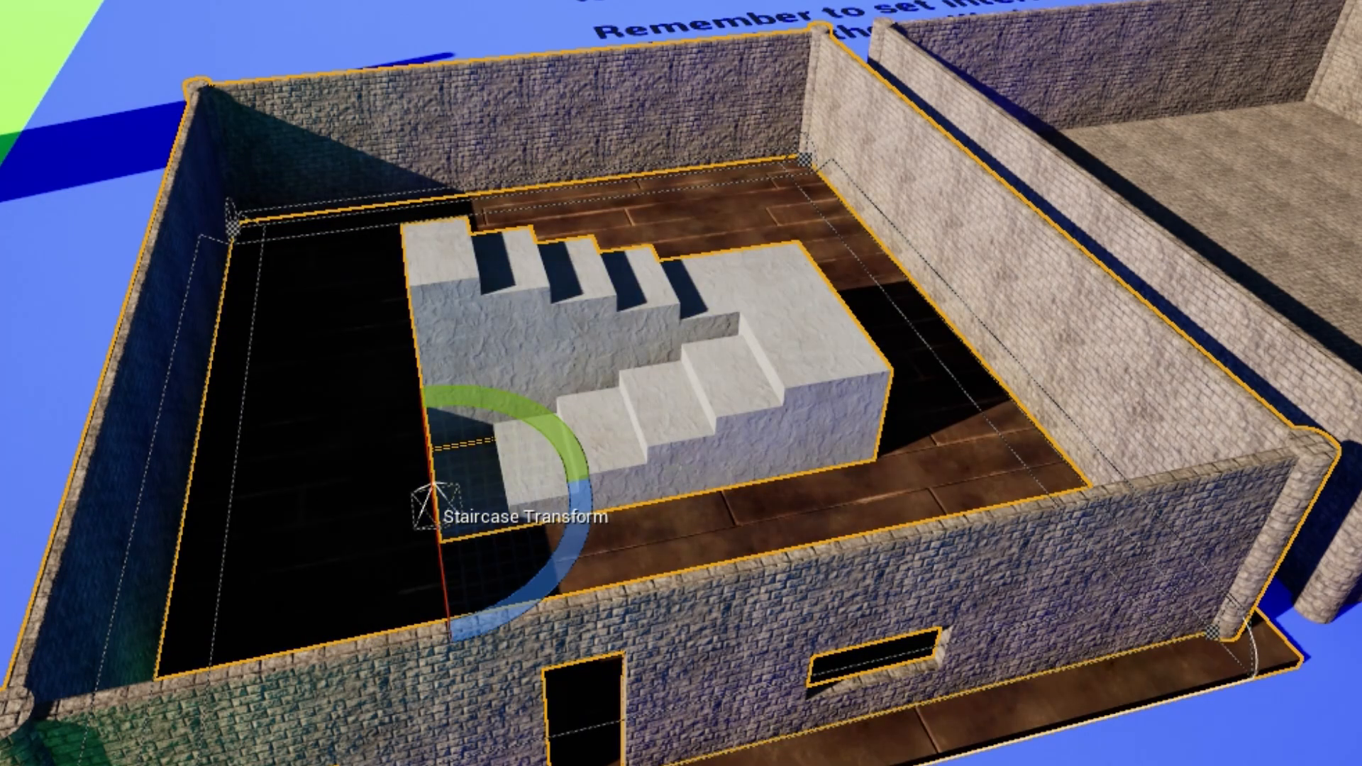
key(w)
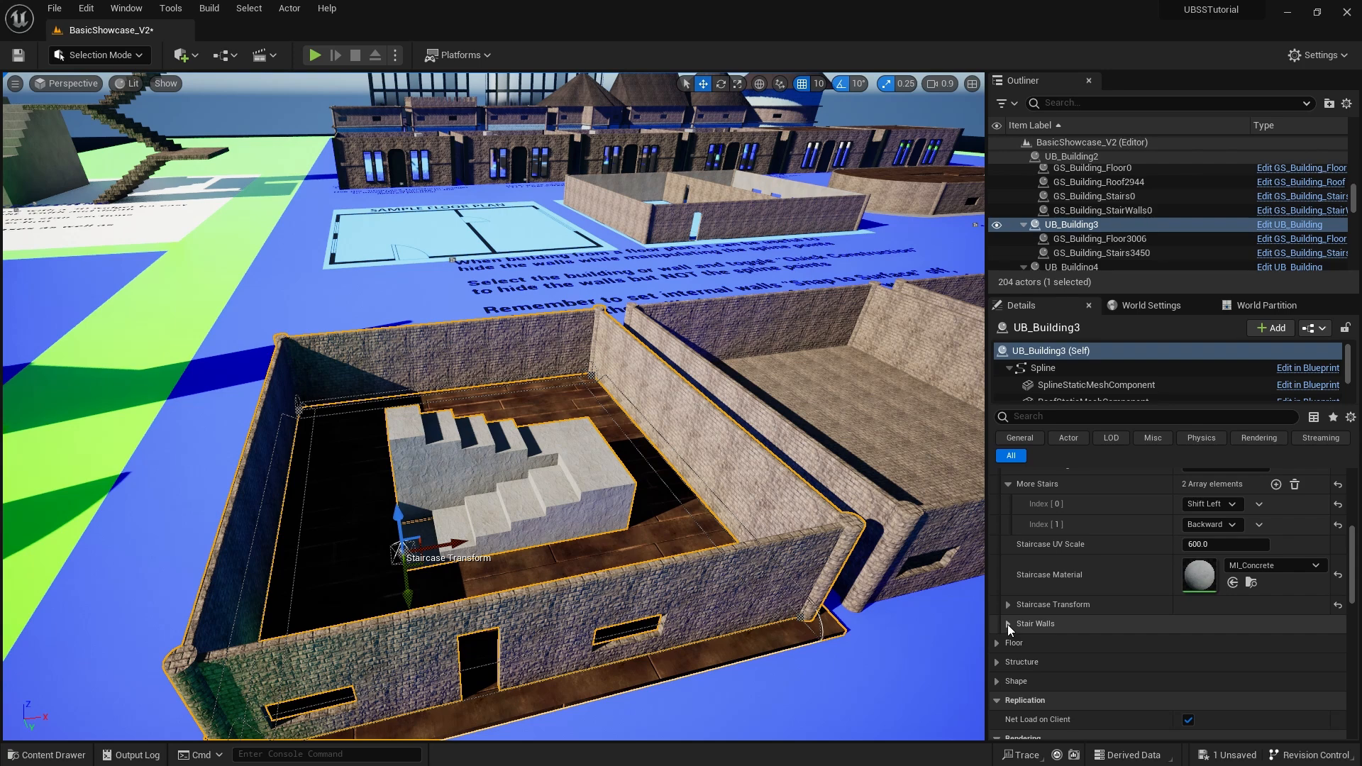
Enable stair walls for UB_Building3's staircase.
click(1007, 623)
scroll(1012, 619, down, 2)
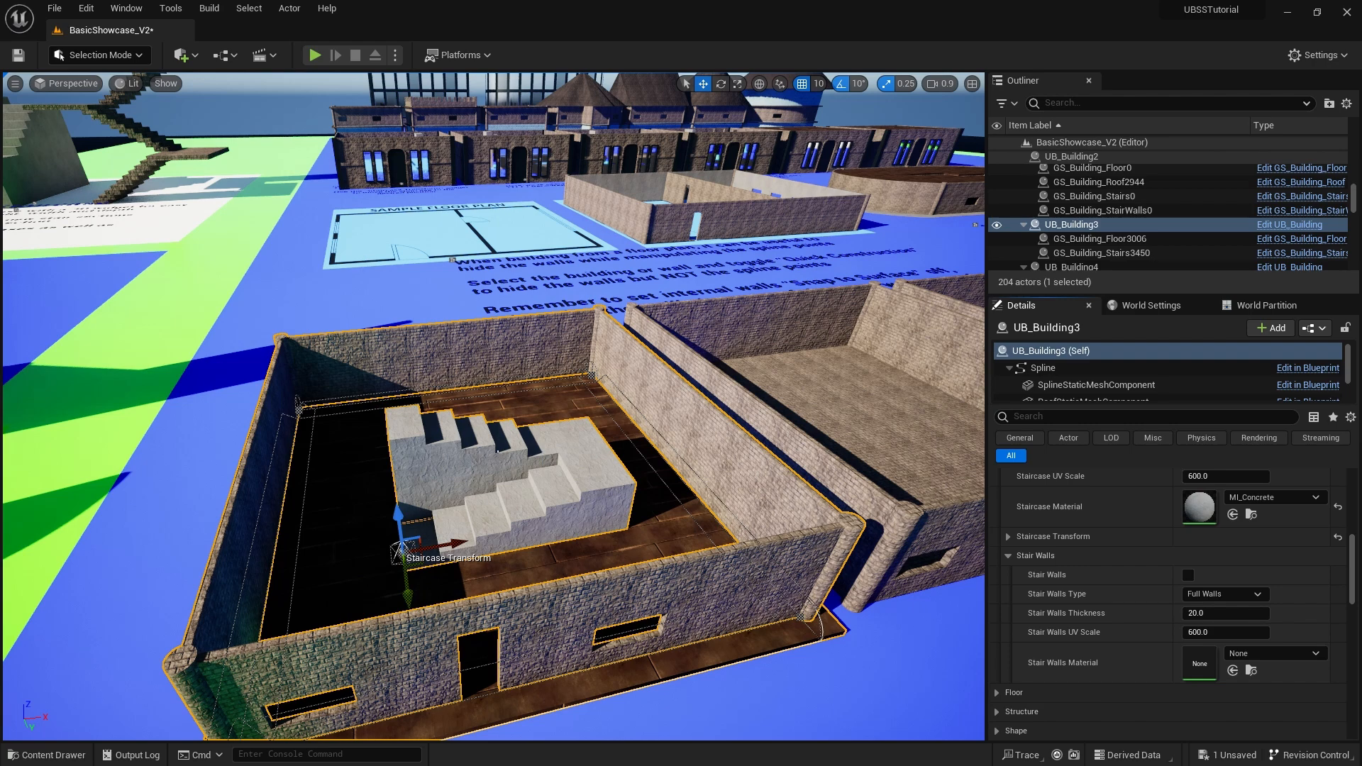
click(1187, 575)
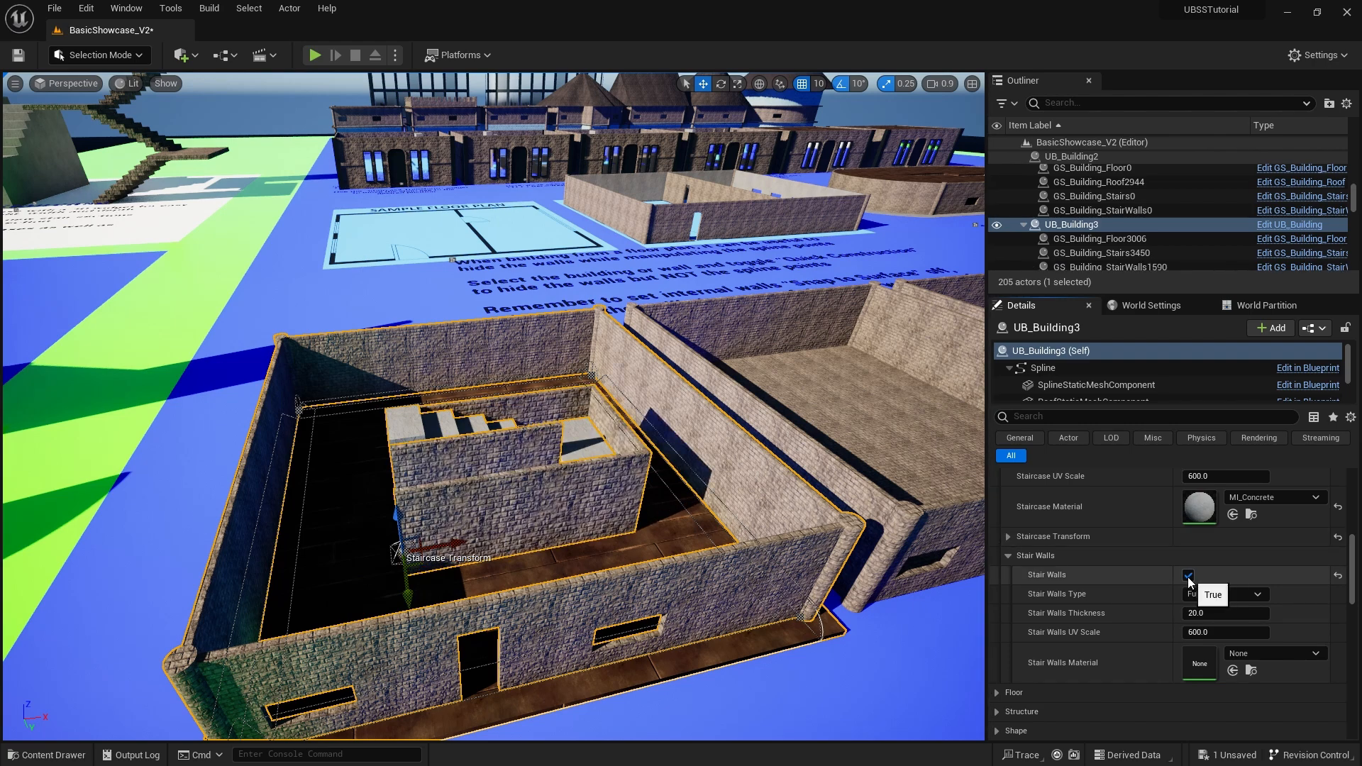
Try stair wall thicknesses of 10 and 50, and set the thickness back to 20.
right_drag(587, 484, 587, 487)
key(e)
scroll(587, 483, up, 2)
key(w)
key(s)
key(s)
right_drag(396, 554, 396, 554)
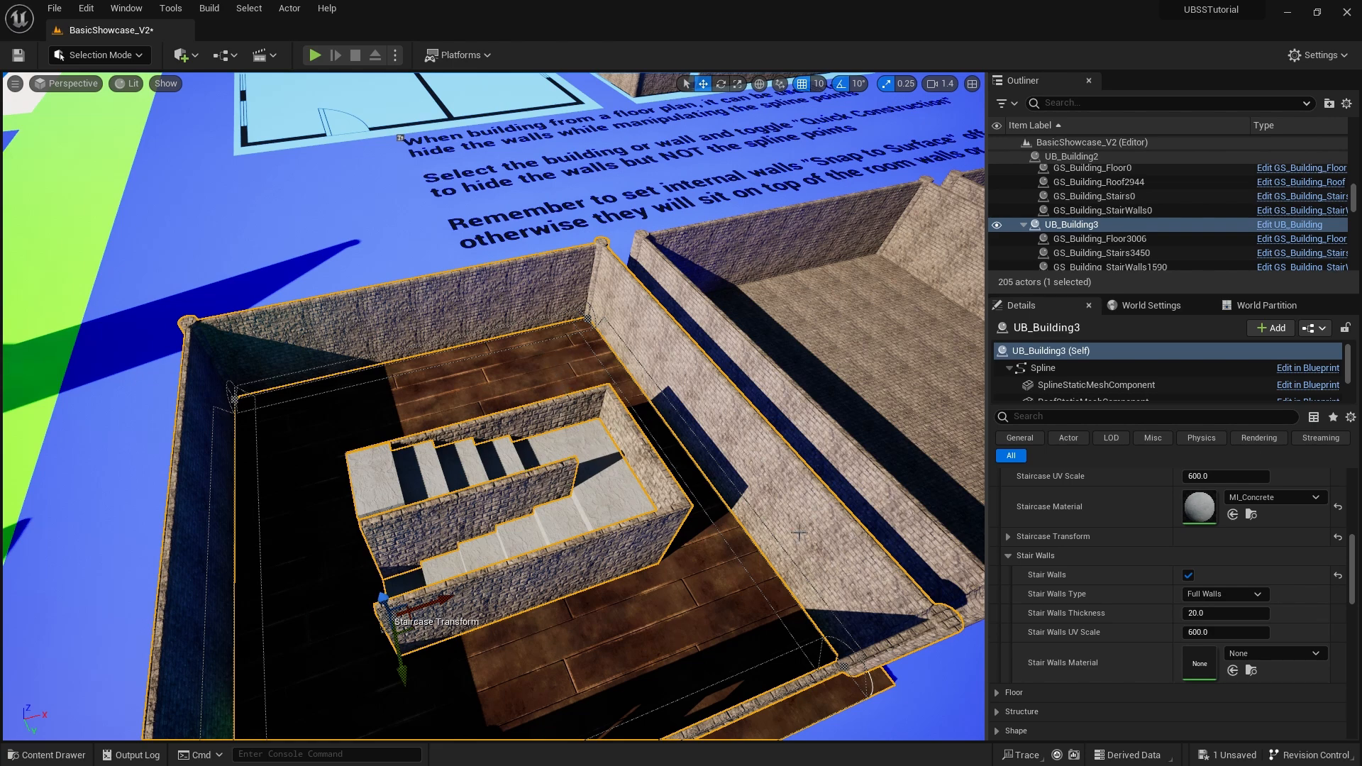
click(1217, 613)
text(10)
key(Return)
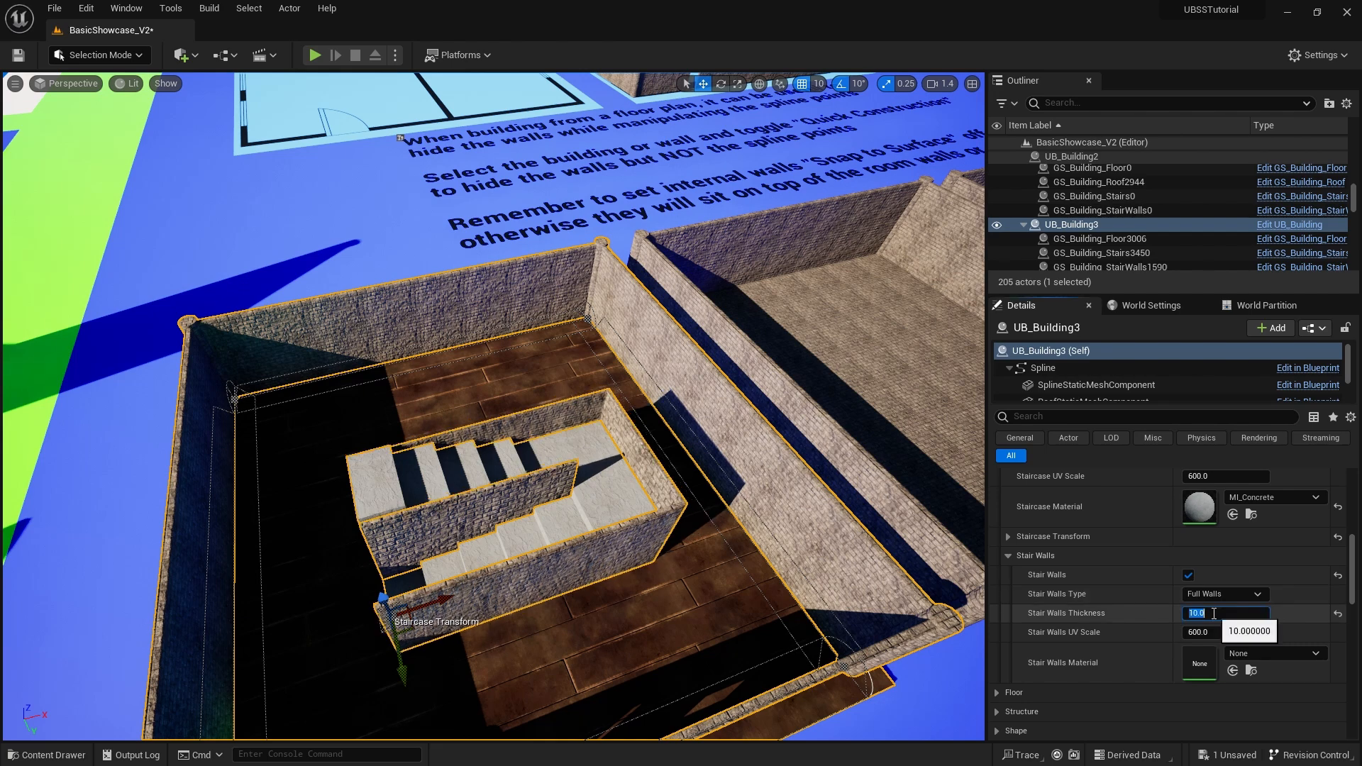
text(50)
key(Return)
text(10)
key(Return)
text(20)
key(Return)
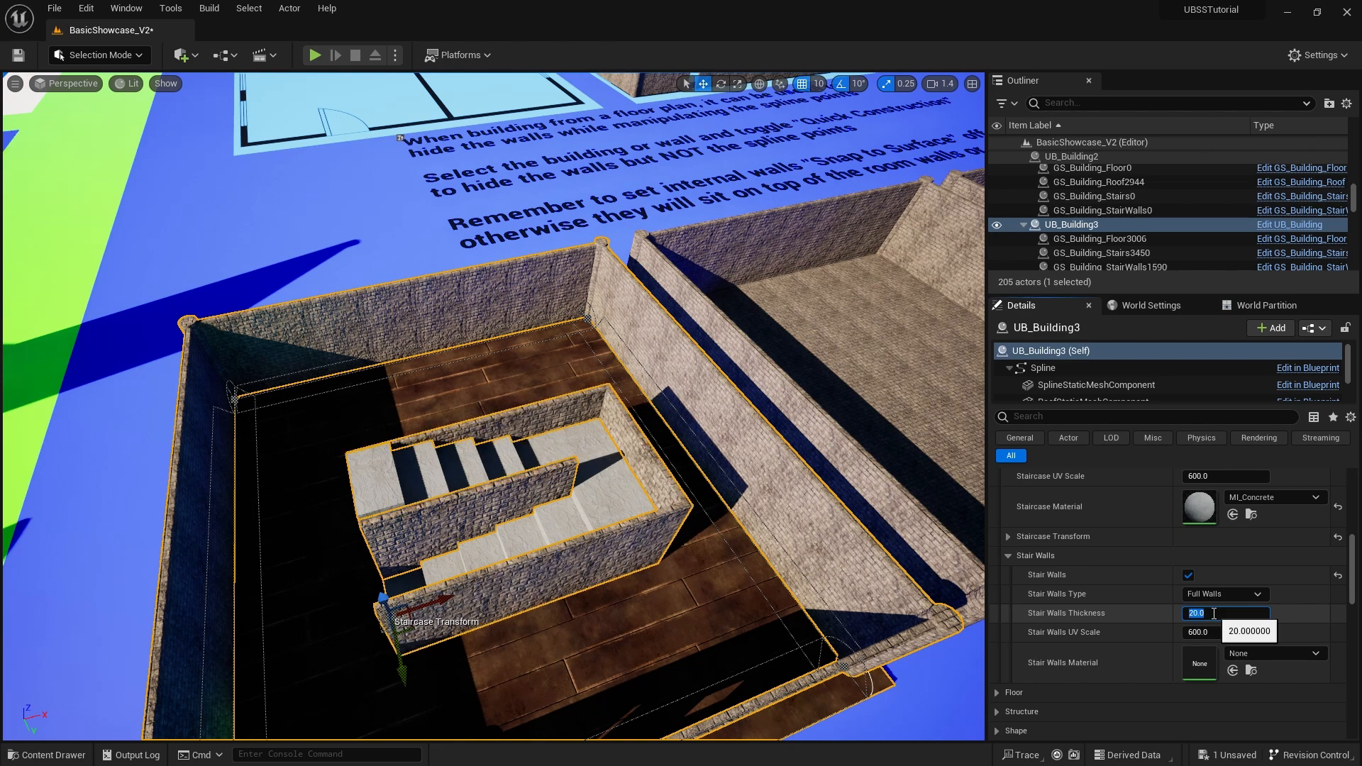
Assign the MI_TileFloor material to the stair walls.
click(1317, 654)
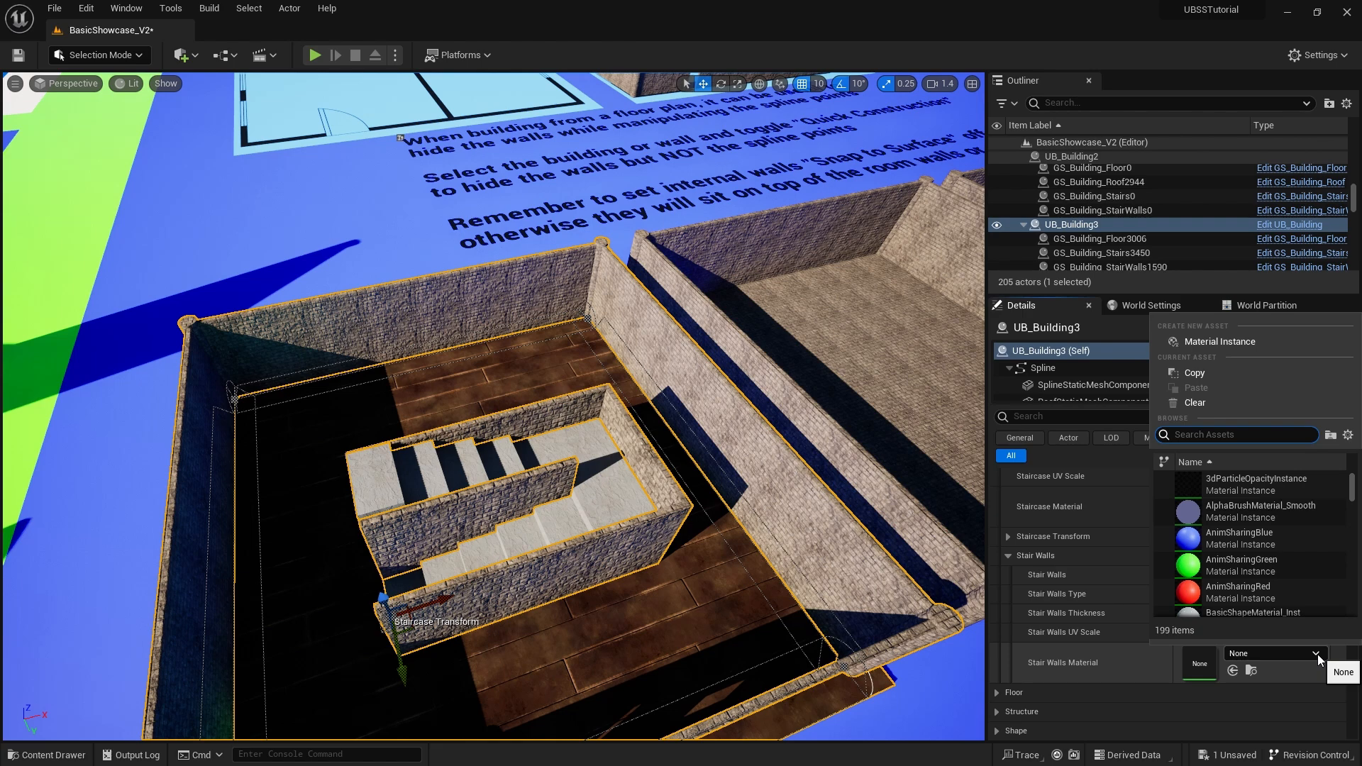
text(tile)
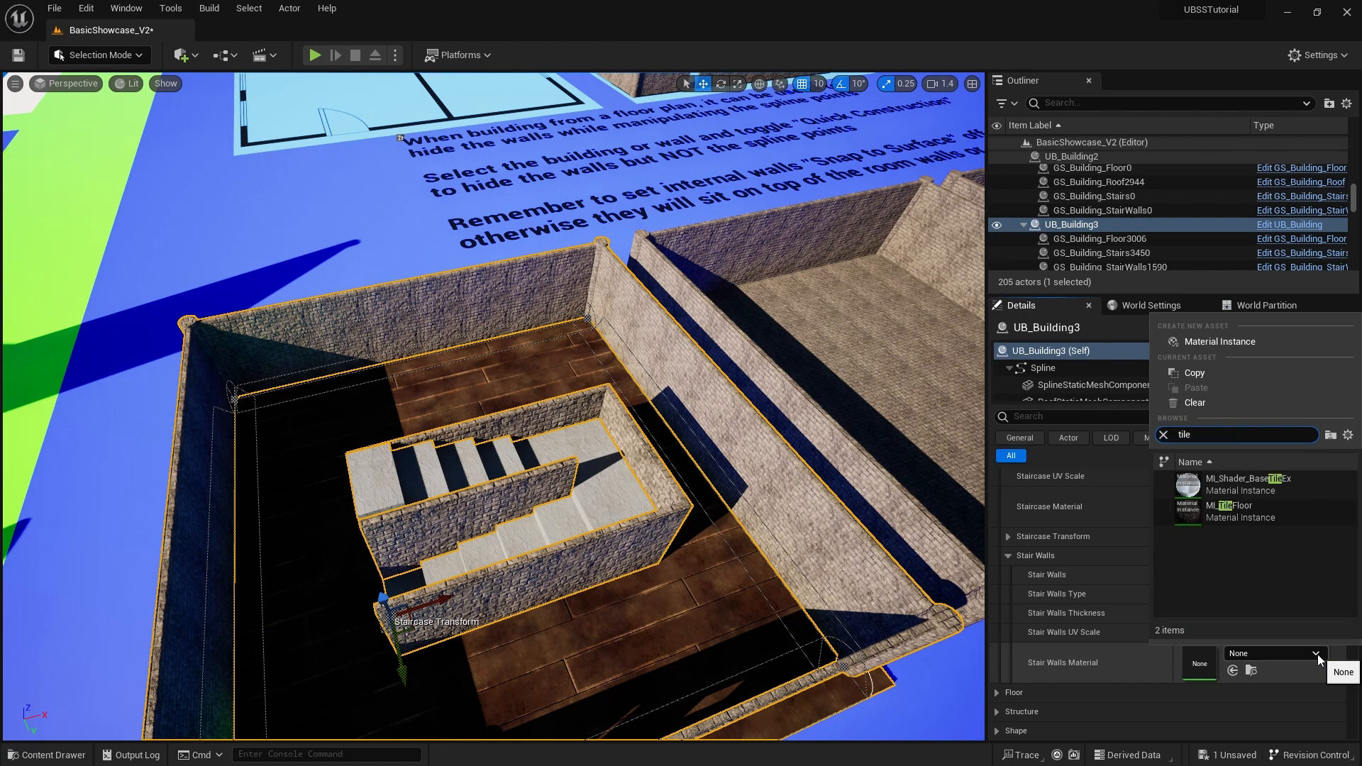
click(1248, 515)
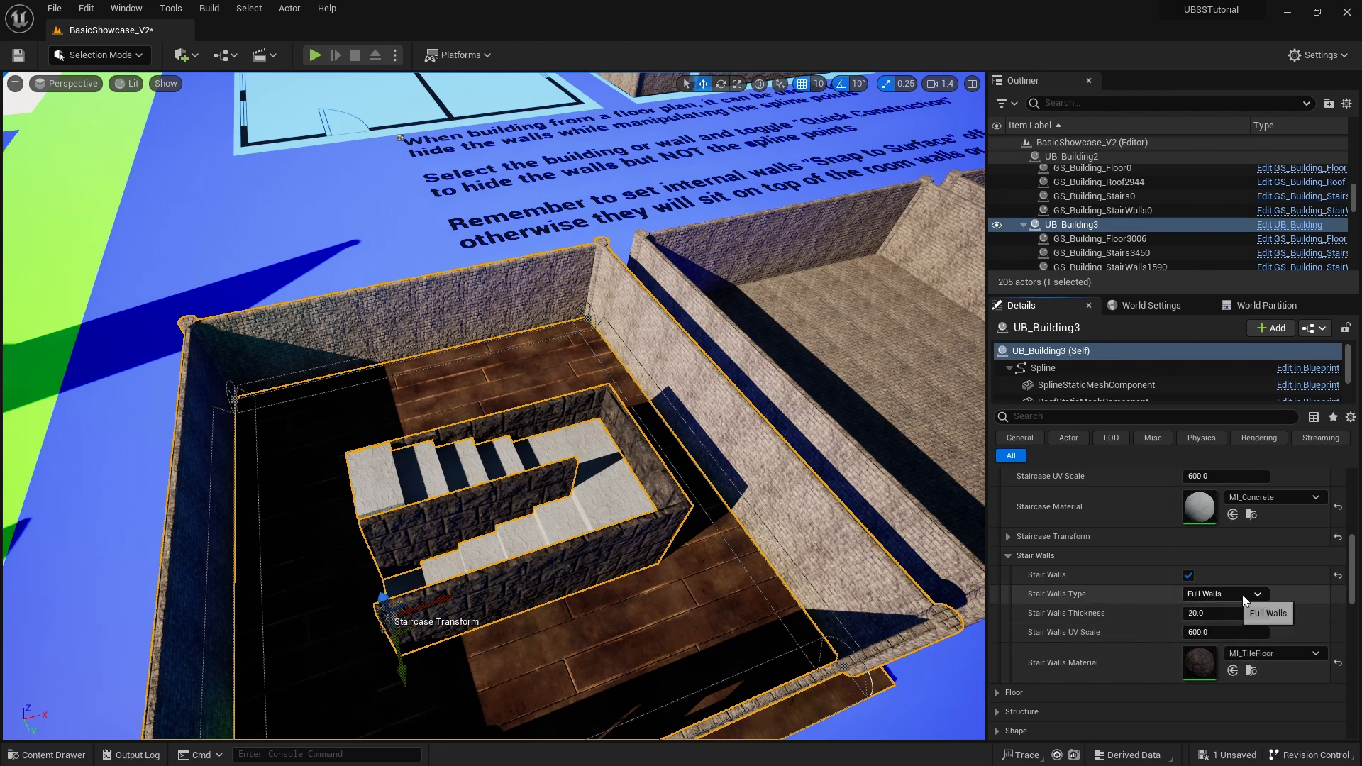
Try the Landing Walls Only and Square Poles types for the stair walls.
click(1259, 593)
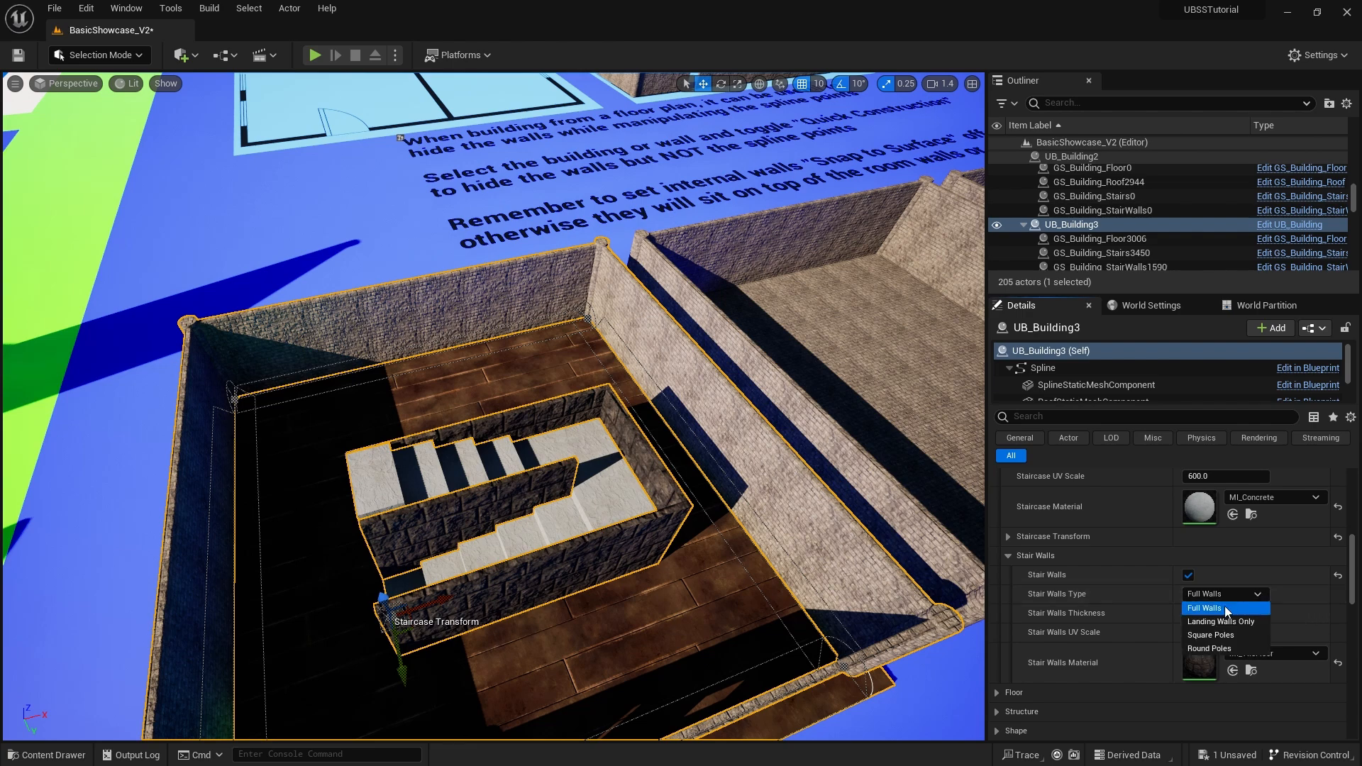
click(1225, 621)
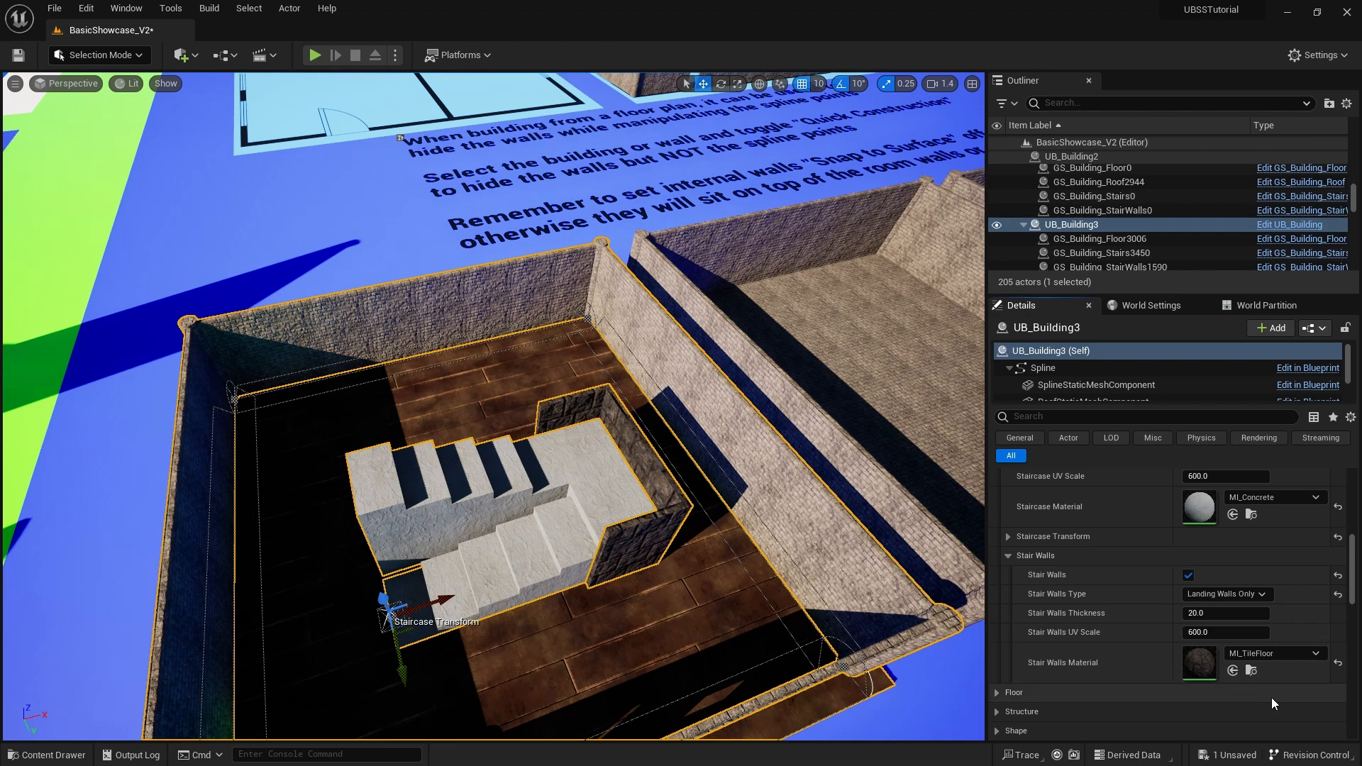
click(1261, 594)
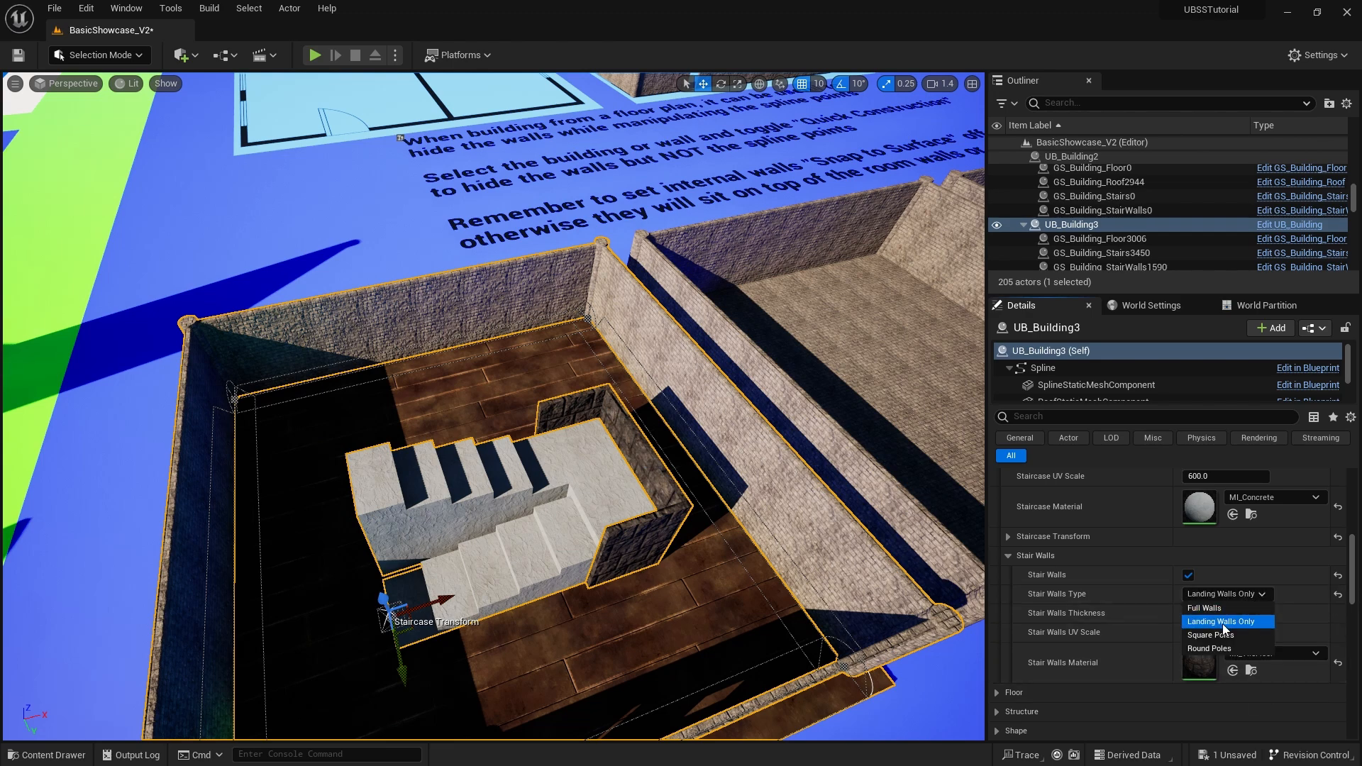
click(1216, 635)
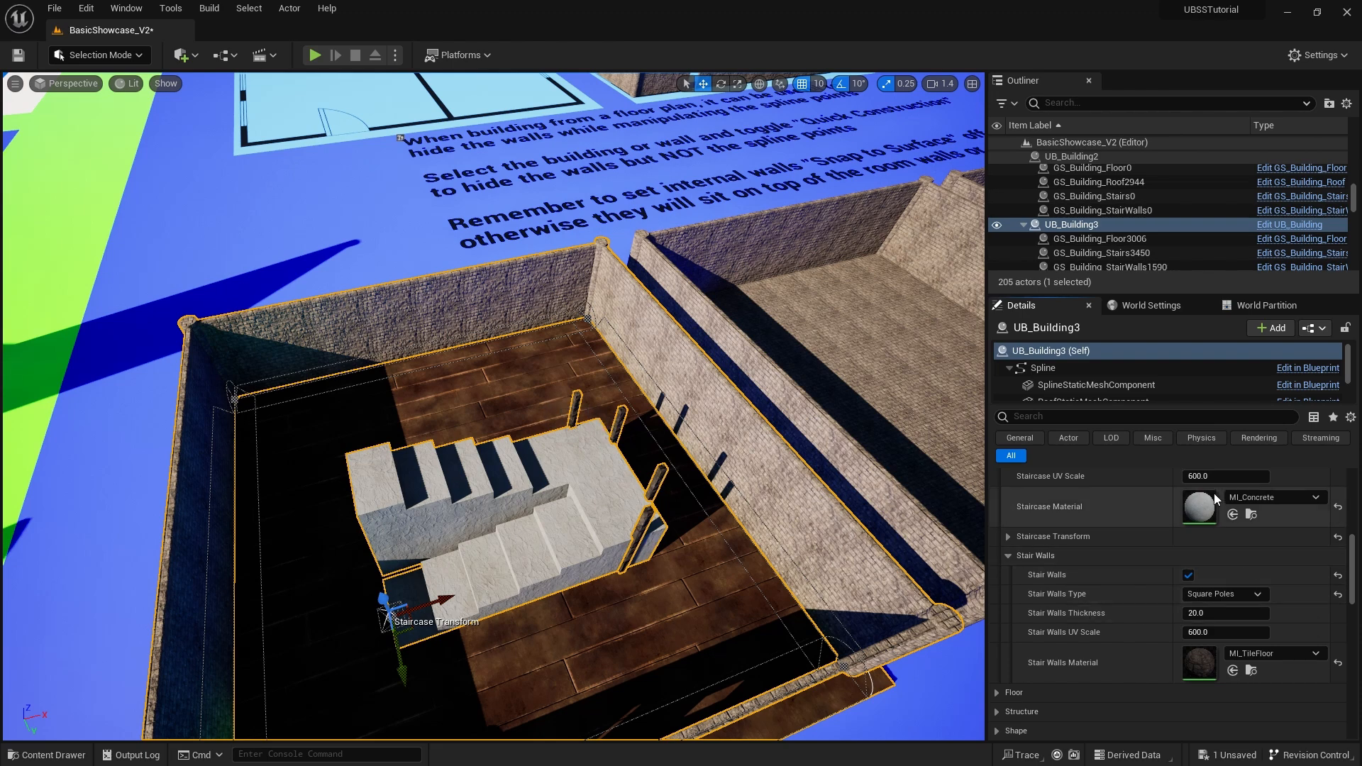
Turn on the Floating Staircase option for UB_Building3's staircase.
scroll(1157, 550, up, 4)
scroll(1158, 550, up, 2)
click(1188, 589)
scroll(660, 541, down, 2)
scroll(666, 539, up, 1)
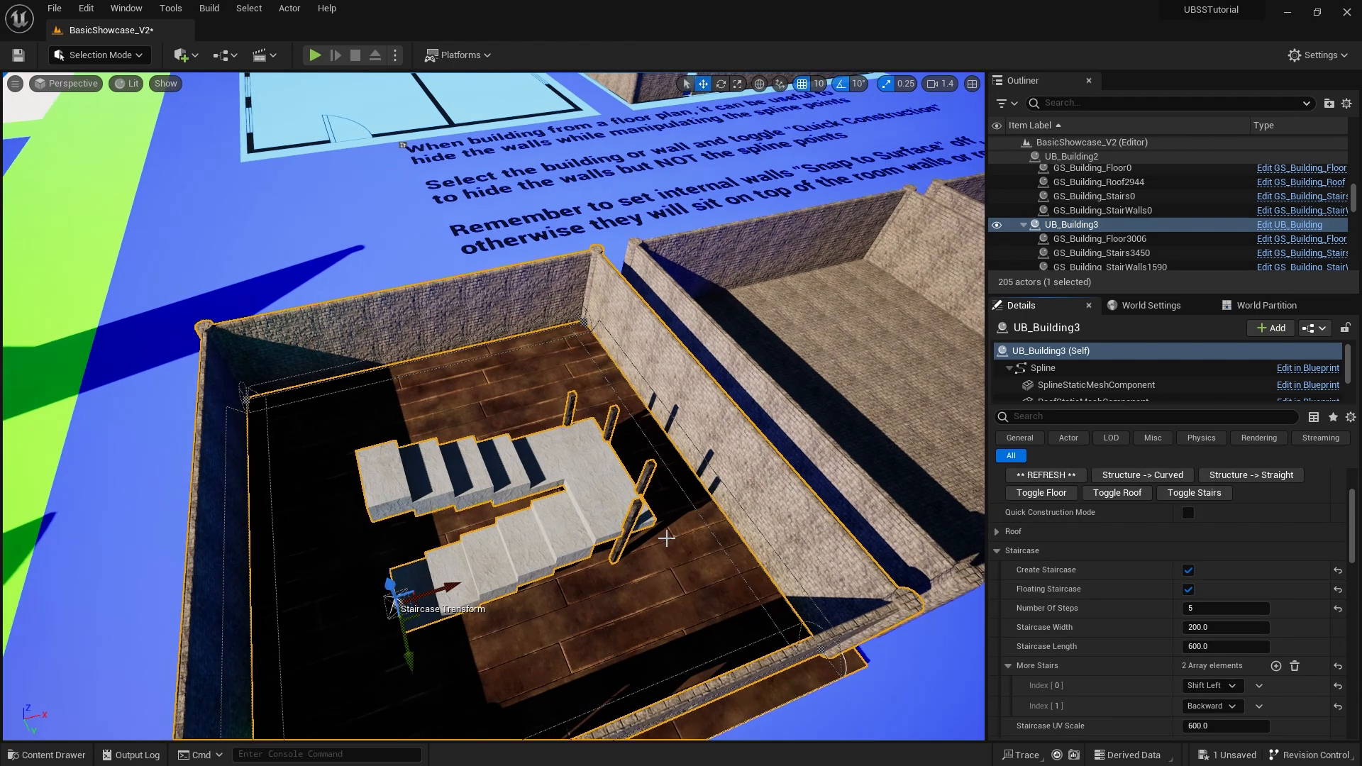
scroll(1223, 694, down, 1)
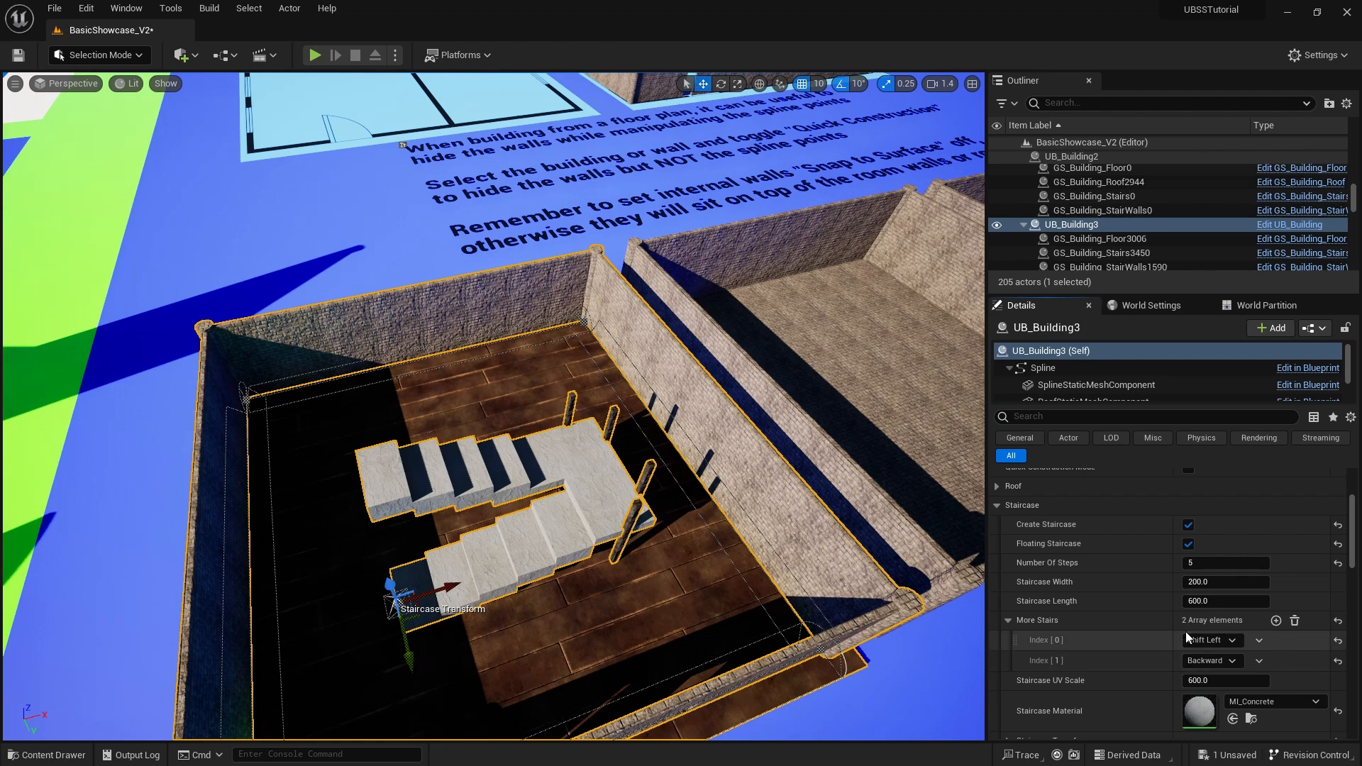
Try the Round Poles stair wall type and switch back to Full Walls.
scroll(1191, 639, down, 3)
click(1223, 662)
click(1221, 717)
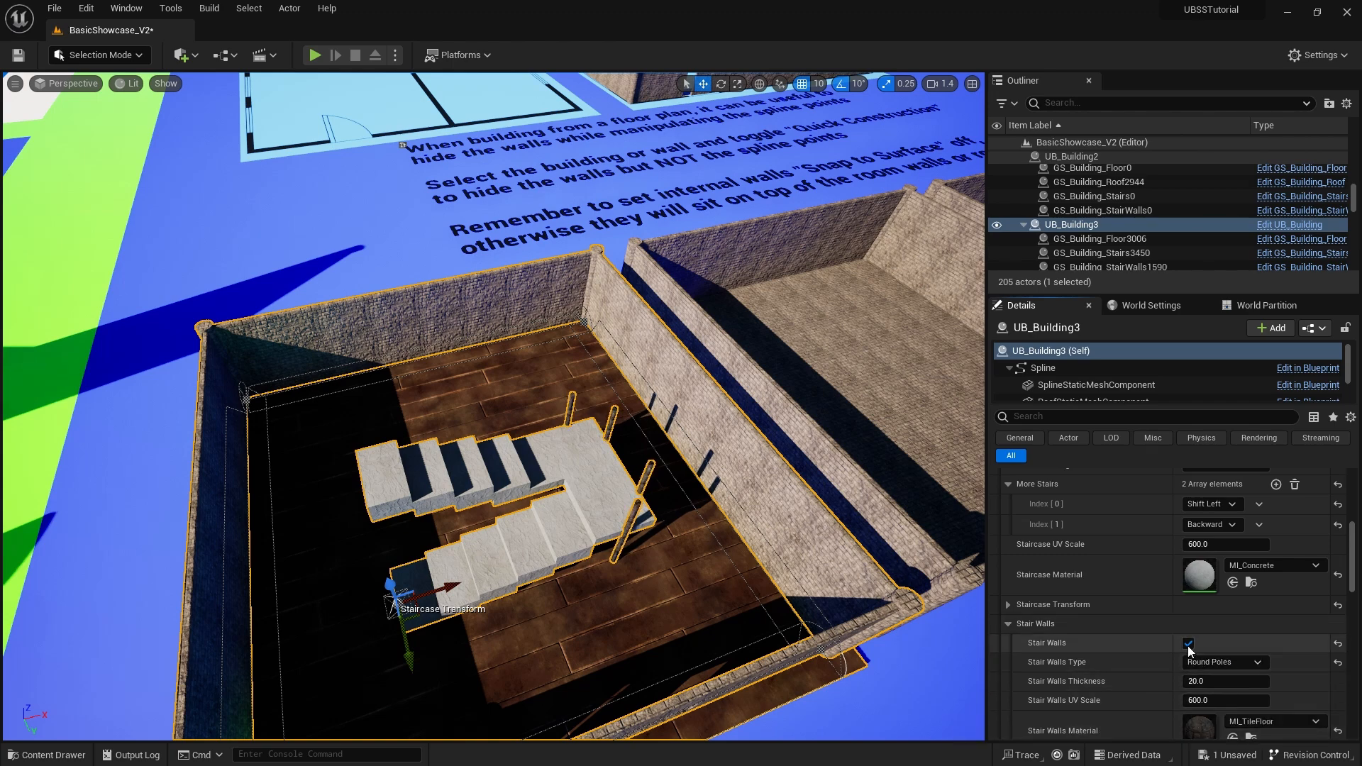
click(1256, 662)
click(1204, 676)
Set the building structure's number of levels to 2.
scroll(1146, 621, up, 5)
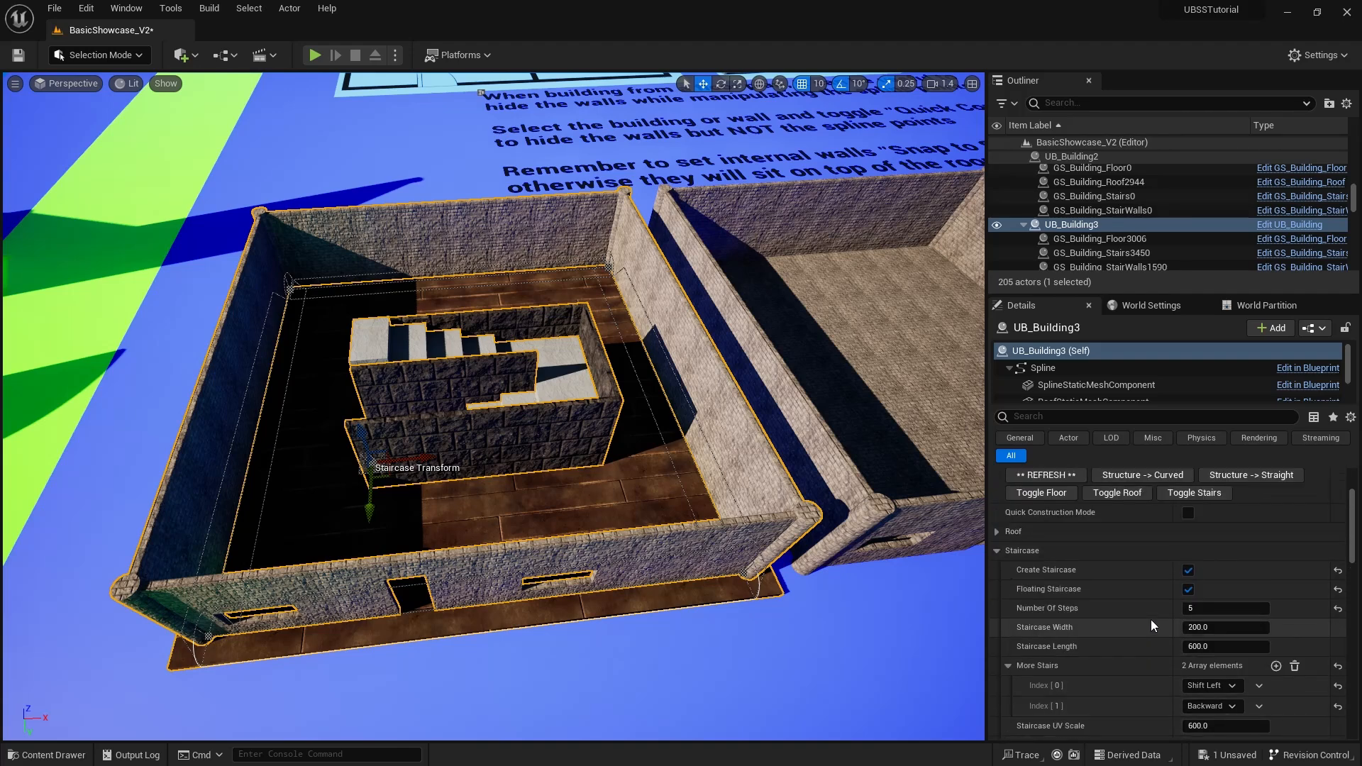
click(997, 551)
click(996, 532)
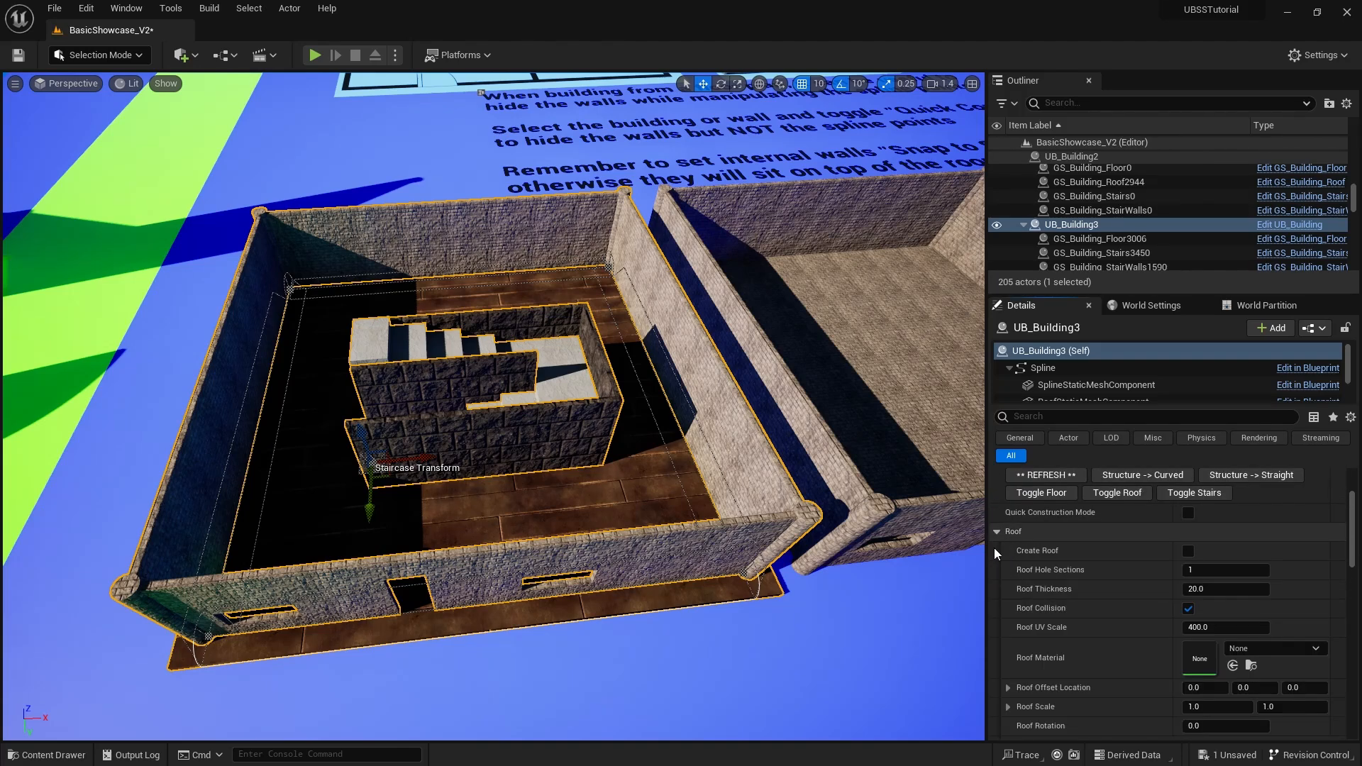
right_drag(494, 406, 488, 376)
key(s)
mouse_move(914, 561)
right_down()
mouse_move(912, 545)
mouse_move(905, 560)
right_up()
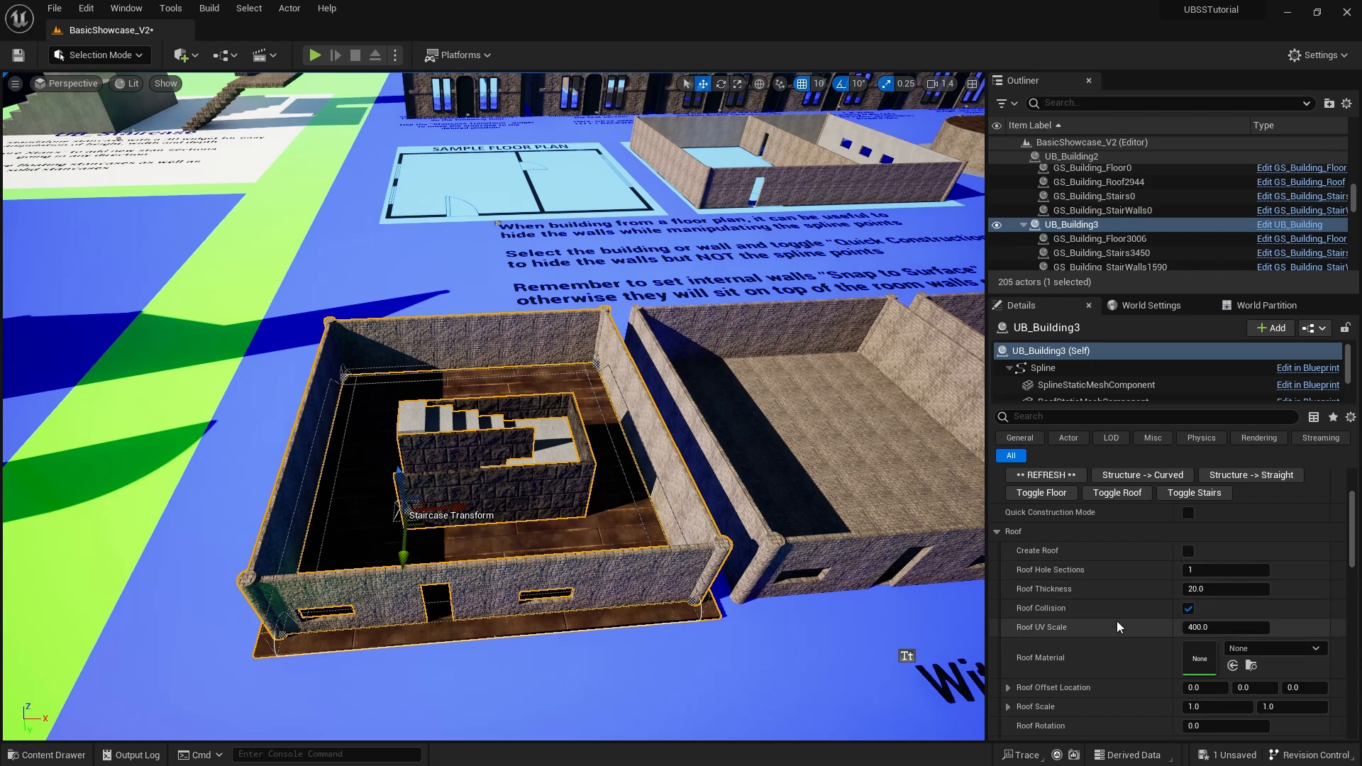
scroll(1110, 624, down, 6)
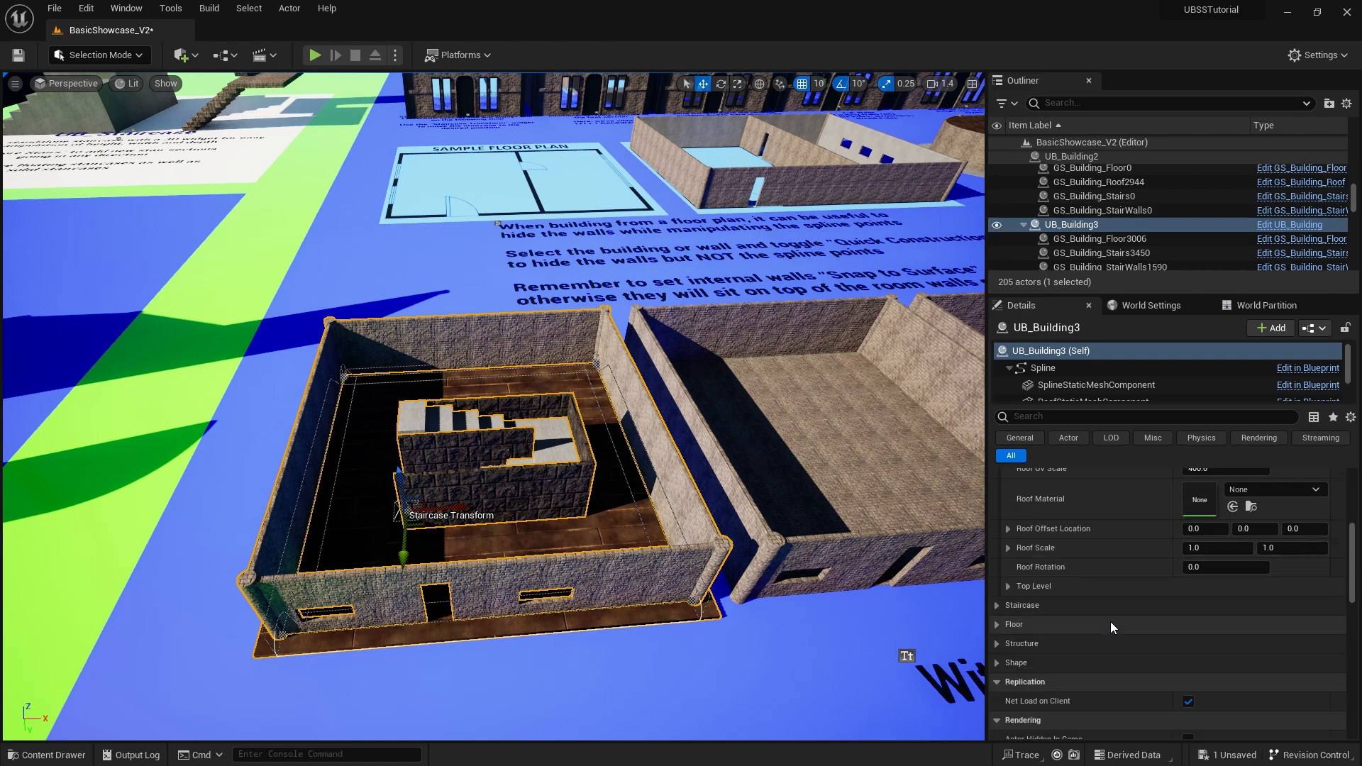
click(996, 552)
click(1206, 572)
text(2)
key(Return)
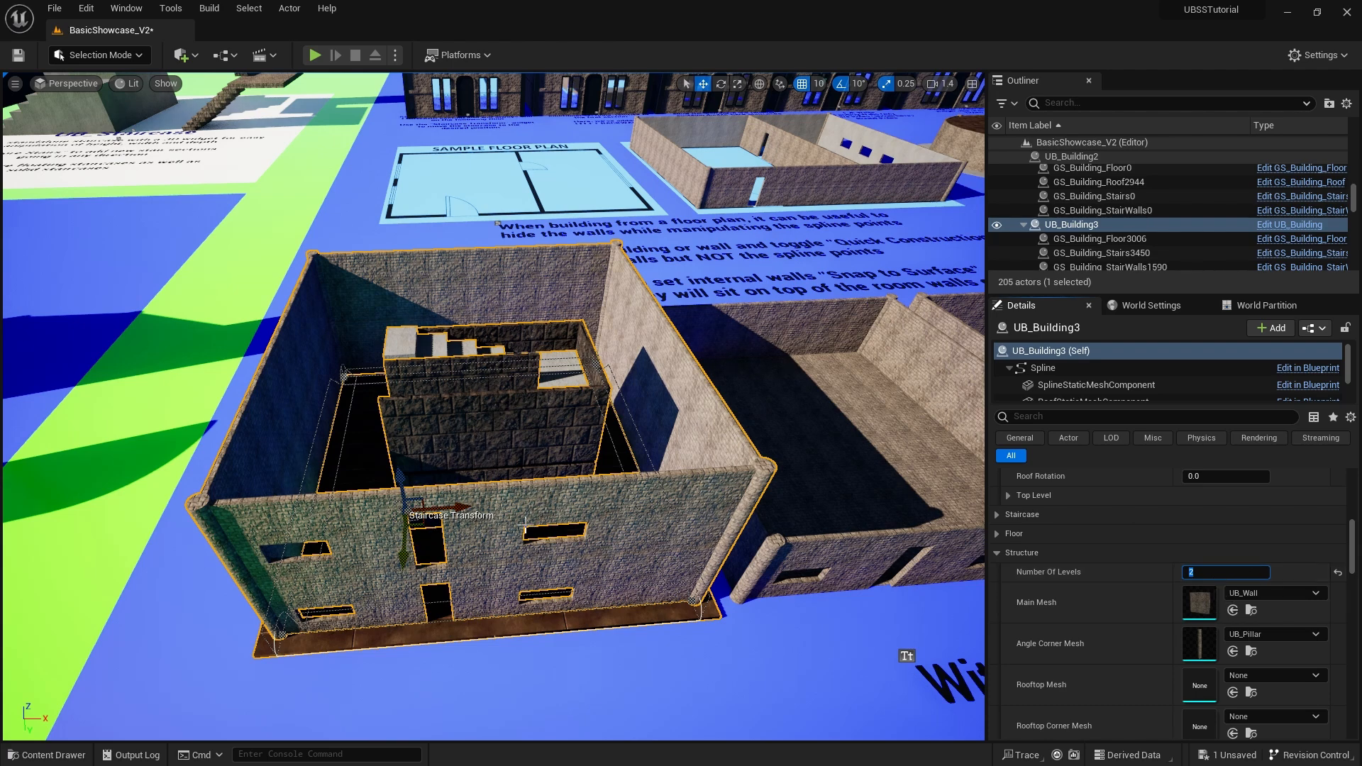
Turn off the stair walls and view the bare stairs from inside the two-level building.
key(a)
right_drag(632, 538, 718, 542)
scroll(656, 542, up, 1)
scroll(694, 528, up, 1)
key(w)
scroll(686, 531, down, 2)
key(q)
key(d)
key(a)
click(1027, 514)
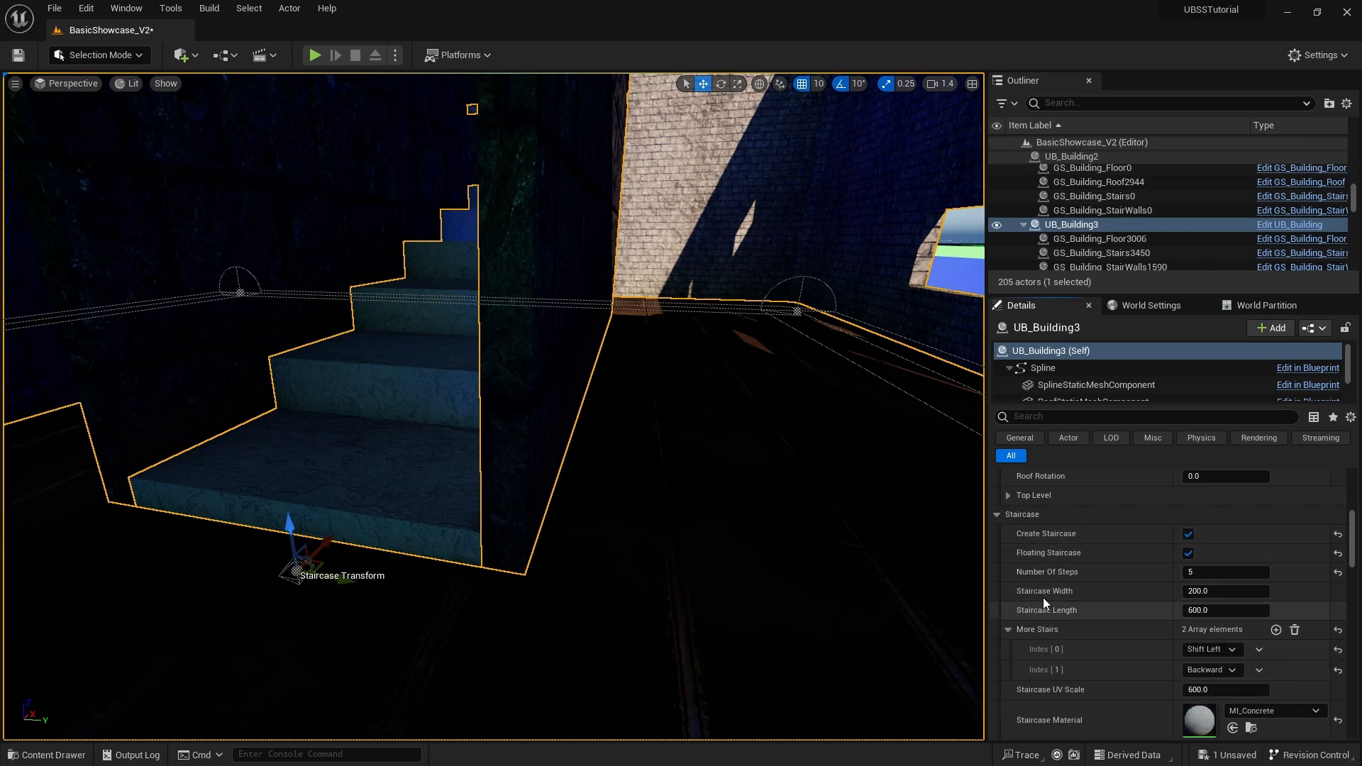
scroll(1050, 637, down, 2)
scroll(1050, 637, down, 2)
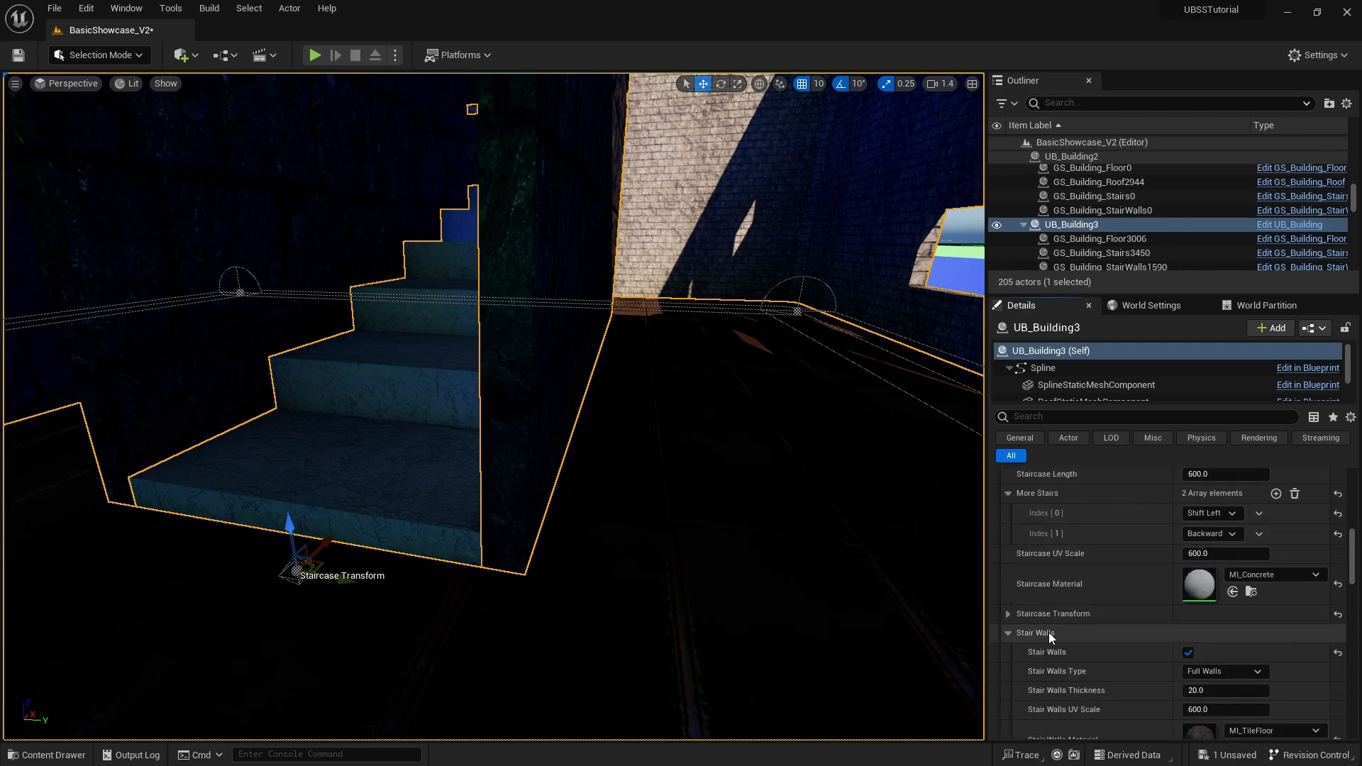
click(1187, 652)
right_drag(885, 572, 709, 568)
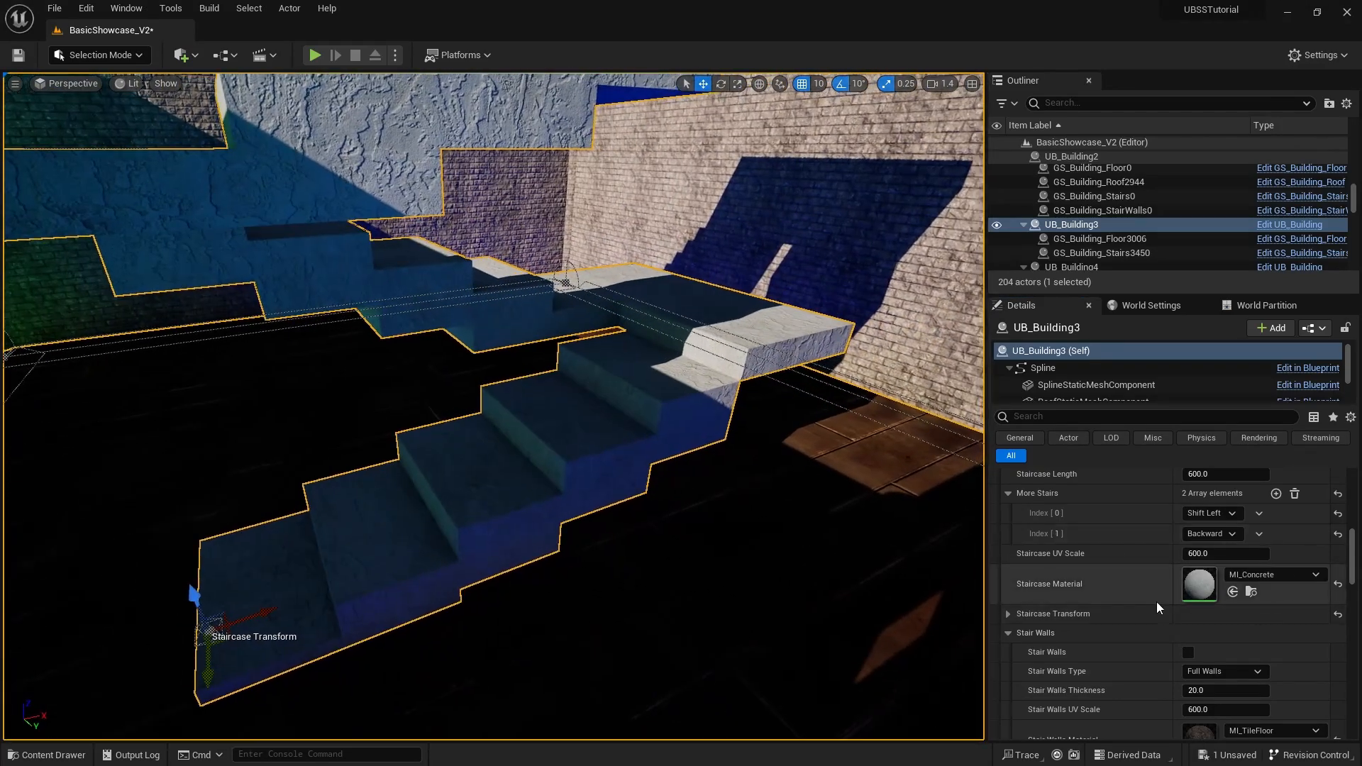
Turn off Floating Staircase and look up at how the stairs on both levels are built.
scroll(1120, 571, up, 3)
click(1188, 507)
right_drag(968, 563, 901, 536)
right_drag(591, 574, 594, 546)
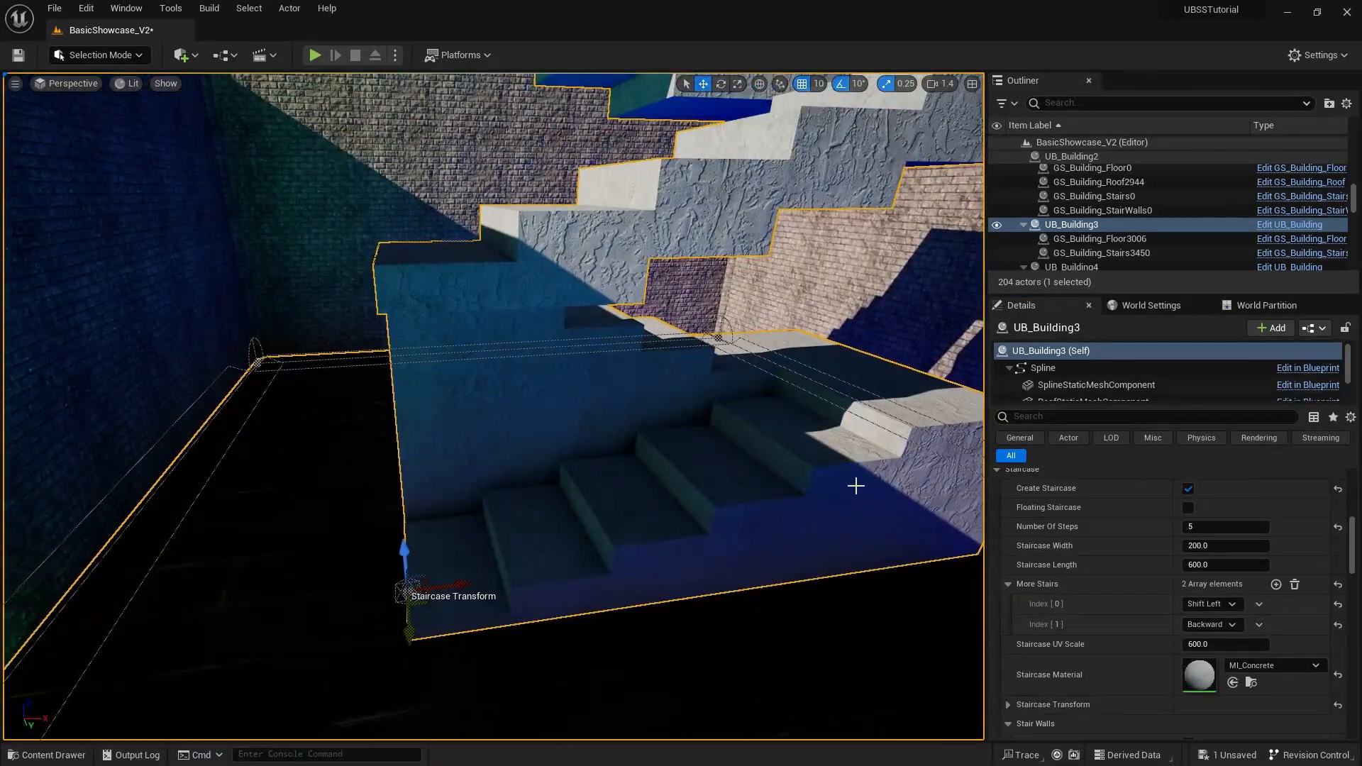
right_drag(517, 344, 587, 177)
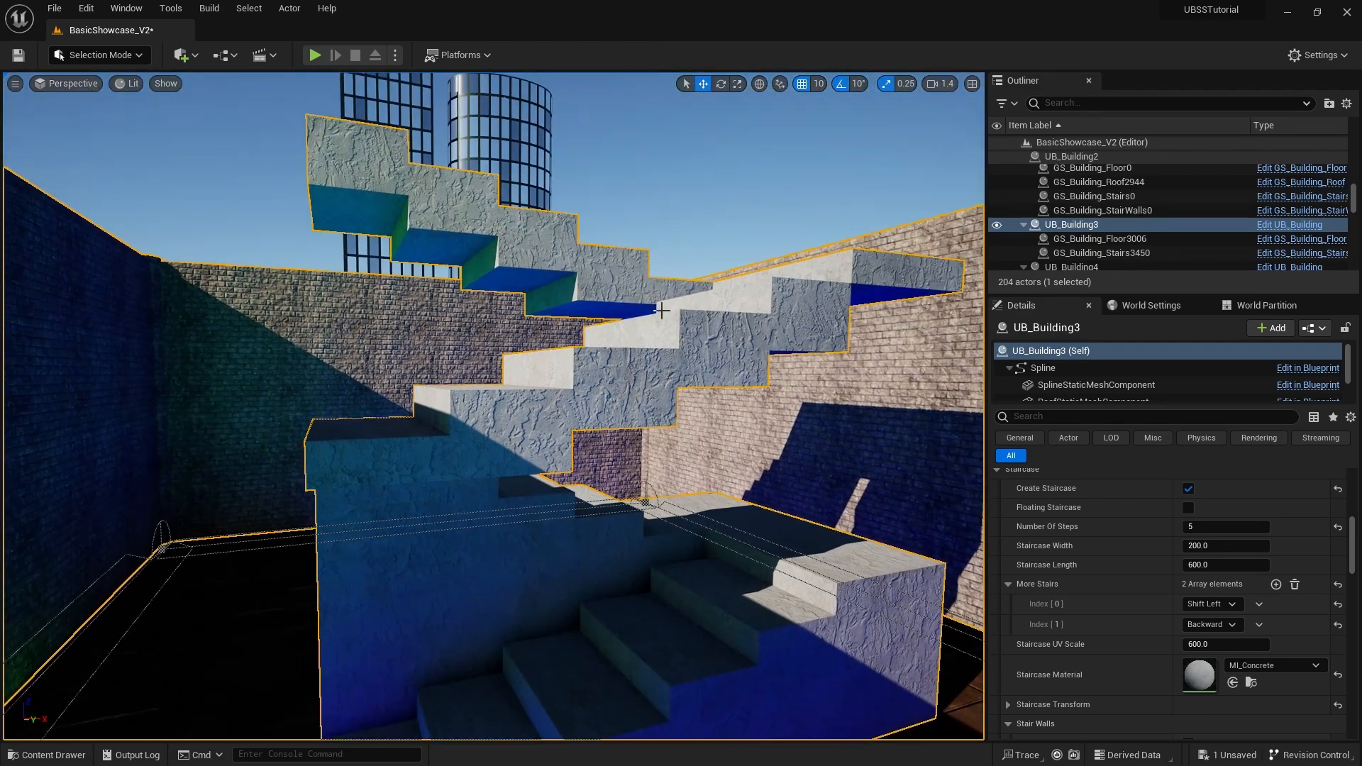
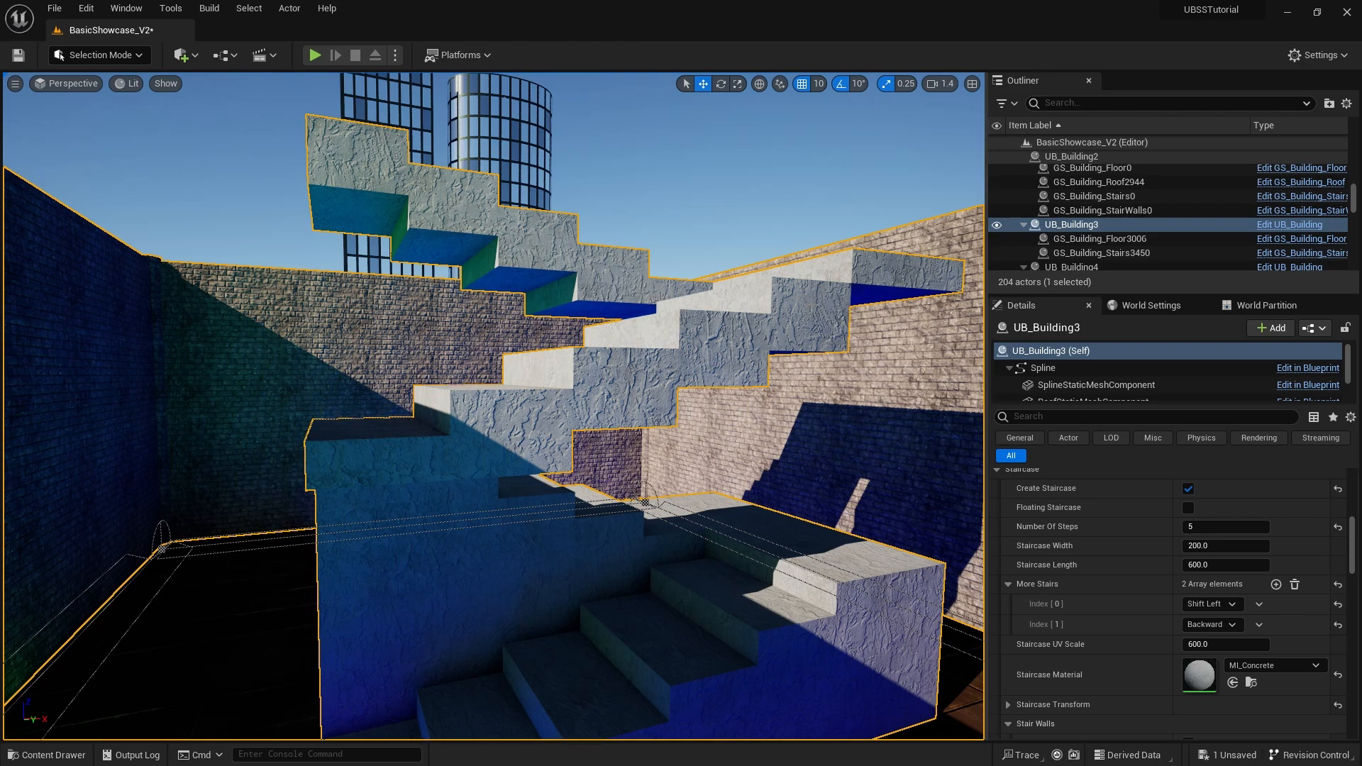
Create a roof on the two-level UB_Building3.
key(f)
scroll(1012, 595, up, 10)
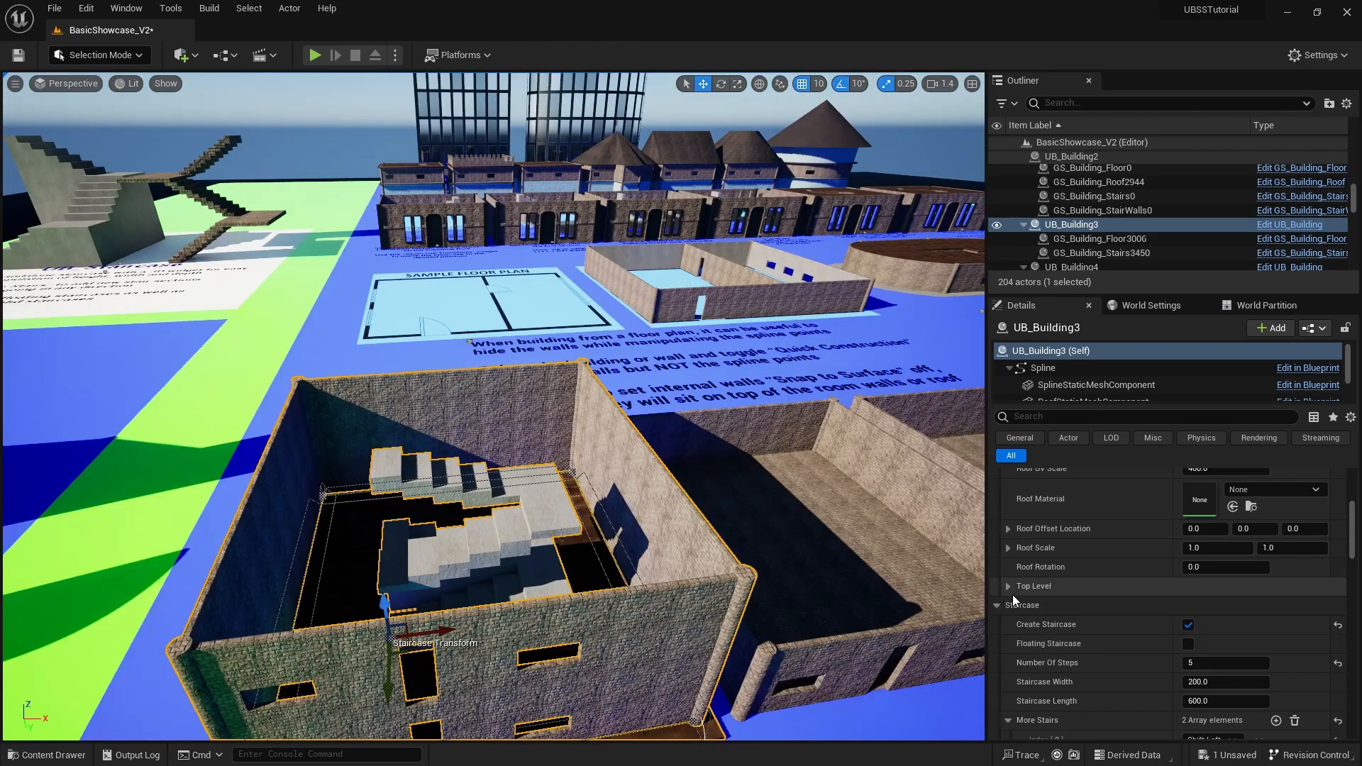
scroll(1058, 629, down, 2)
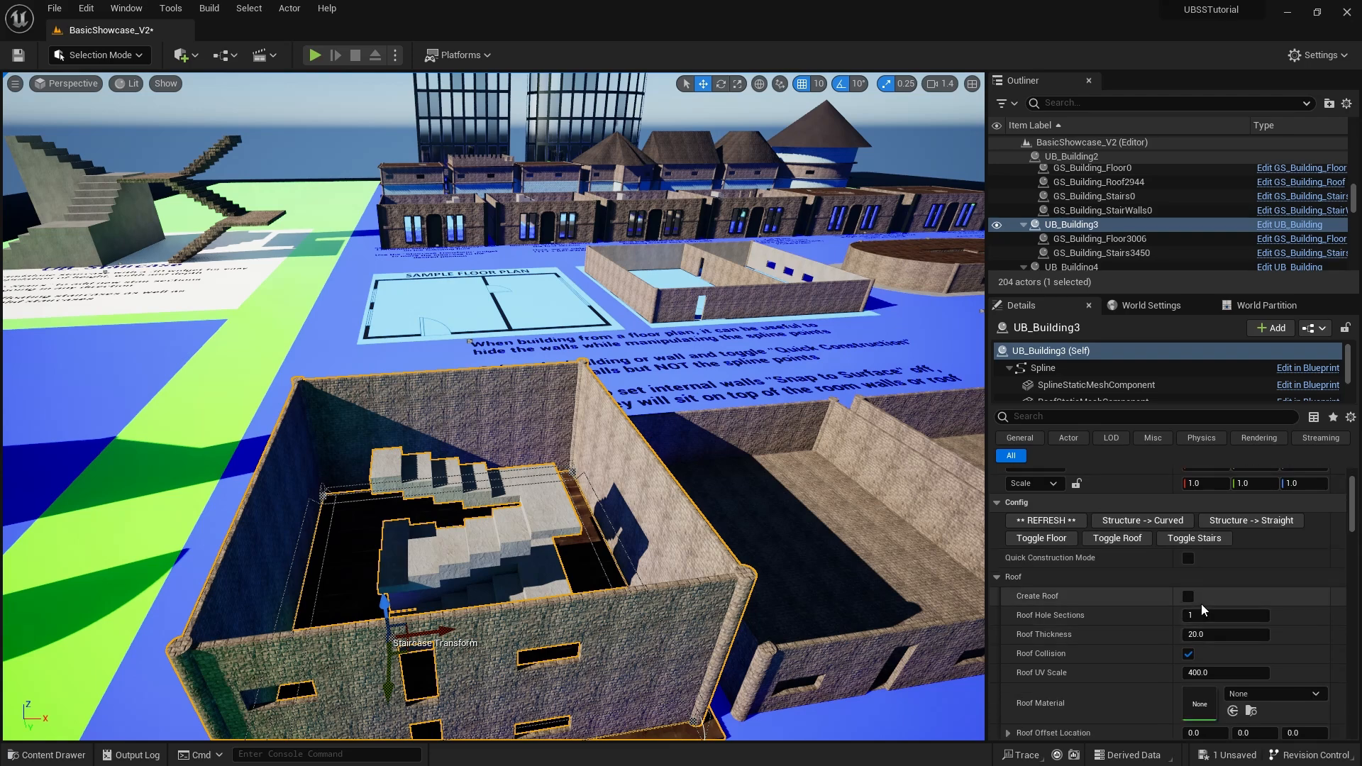
click(1188, 596)
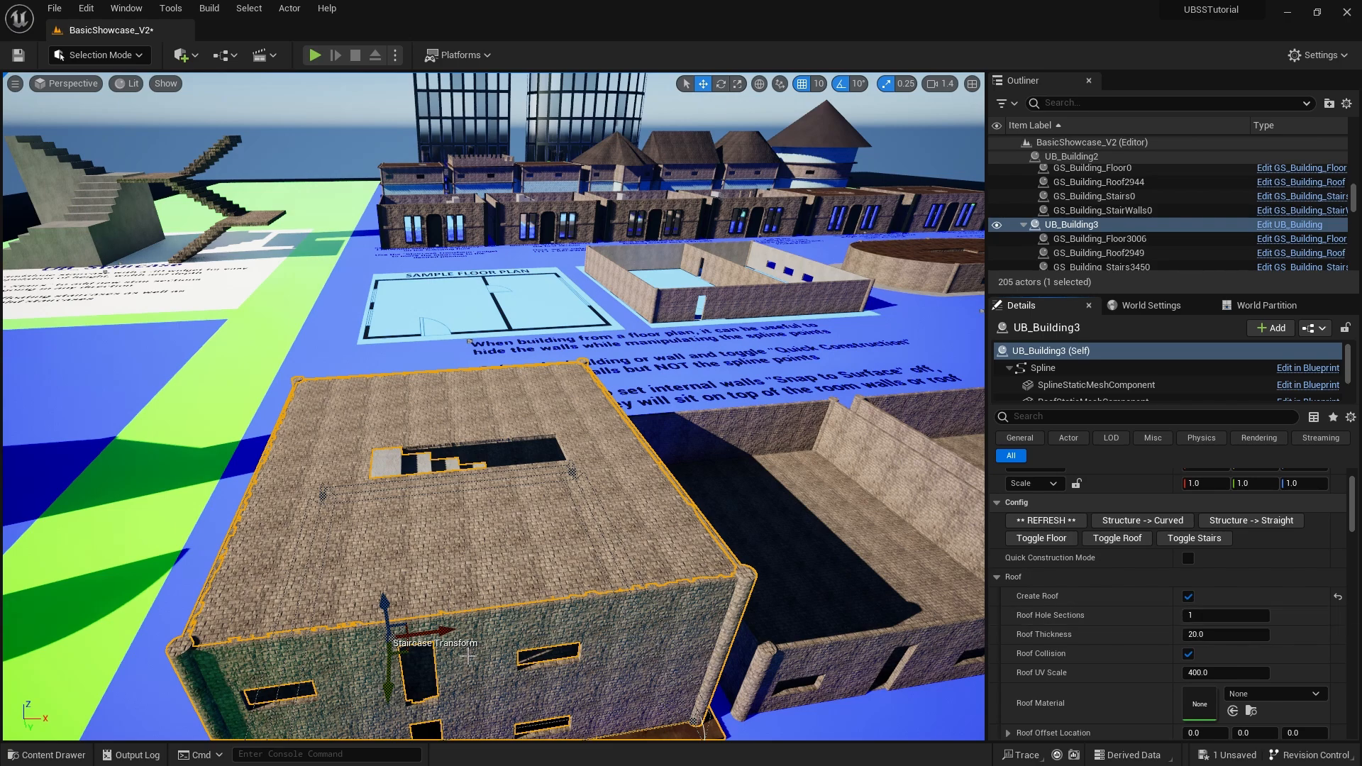
Inspect the stair opening in the roof, try 2 roof hole sections and set the value back to 1.
right_drag(494, 407, 481, 442)
key(q)
key(w)
scroll(482, 438, down, 1)
key(w)
key(e)
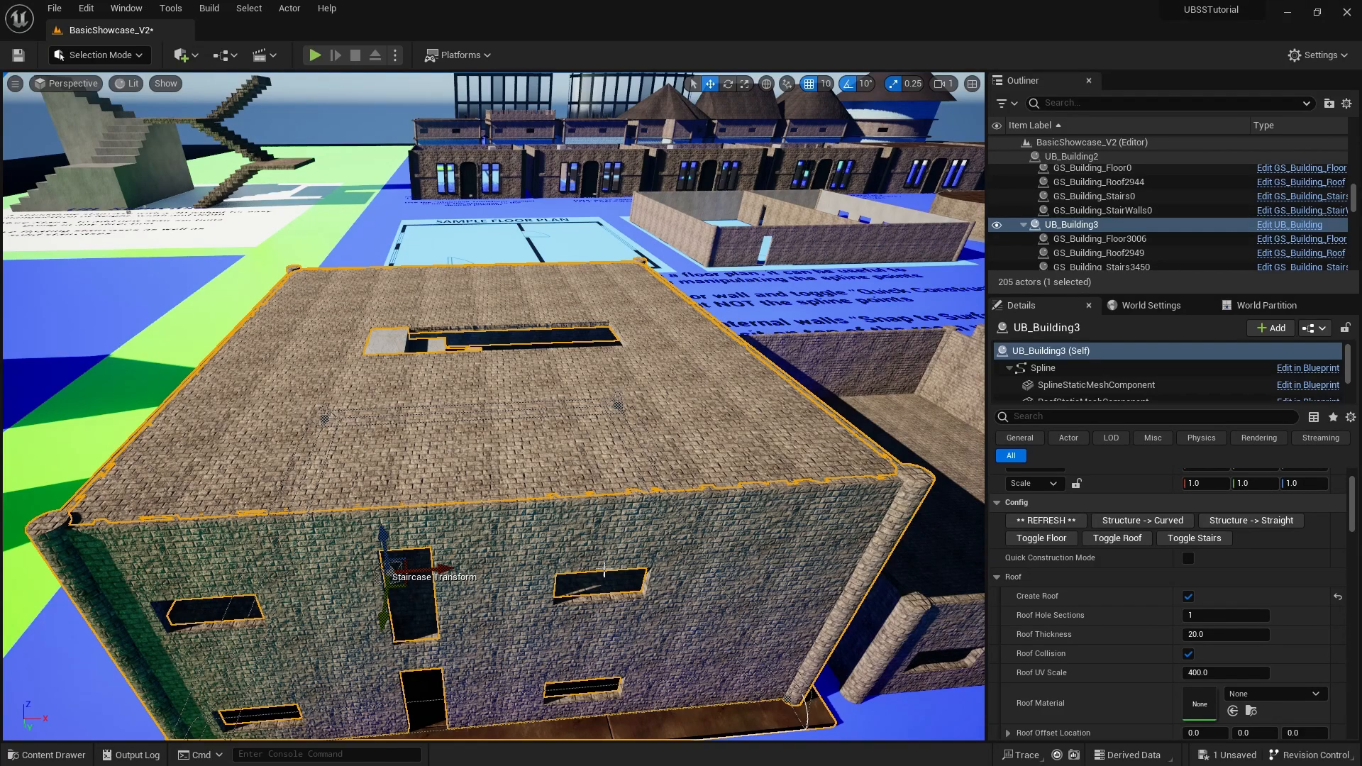
right_drag(482, 443, 505, 452)
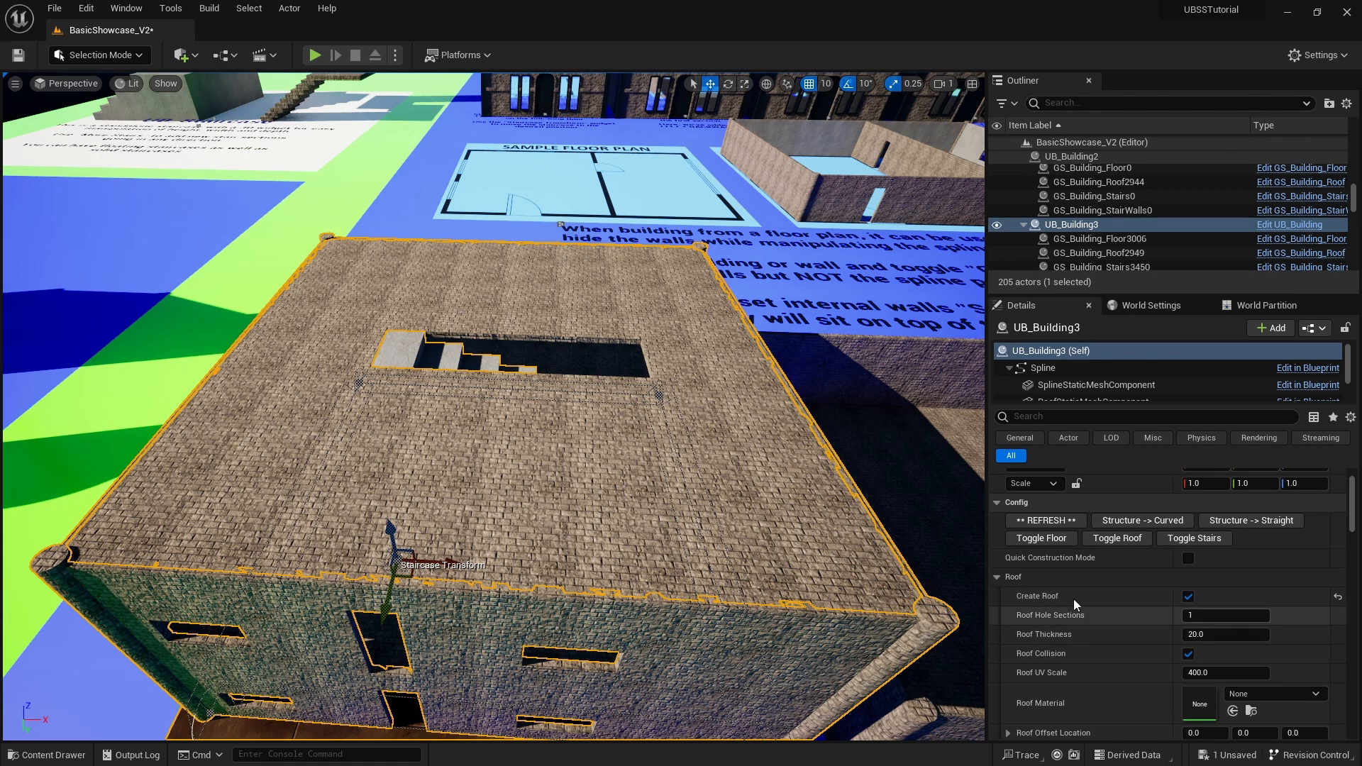
click(1201, 615)
text(2)
key(Return)
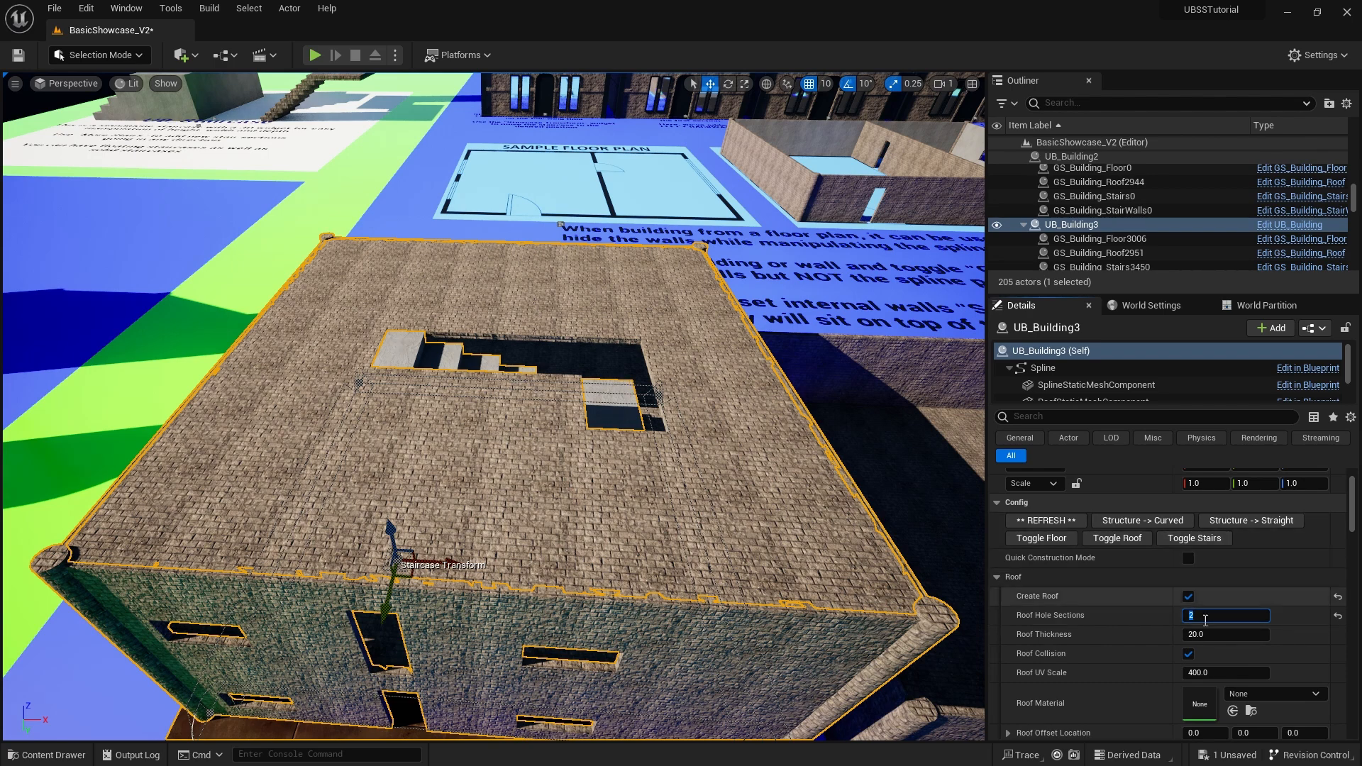
text(1)
key(Return)
Set the roof hole sections to 3 so the opening spans all the stair sections.
click(1224, 616)
text(3)
key(Return)
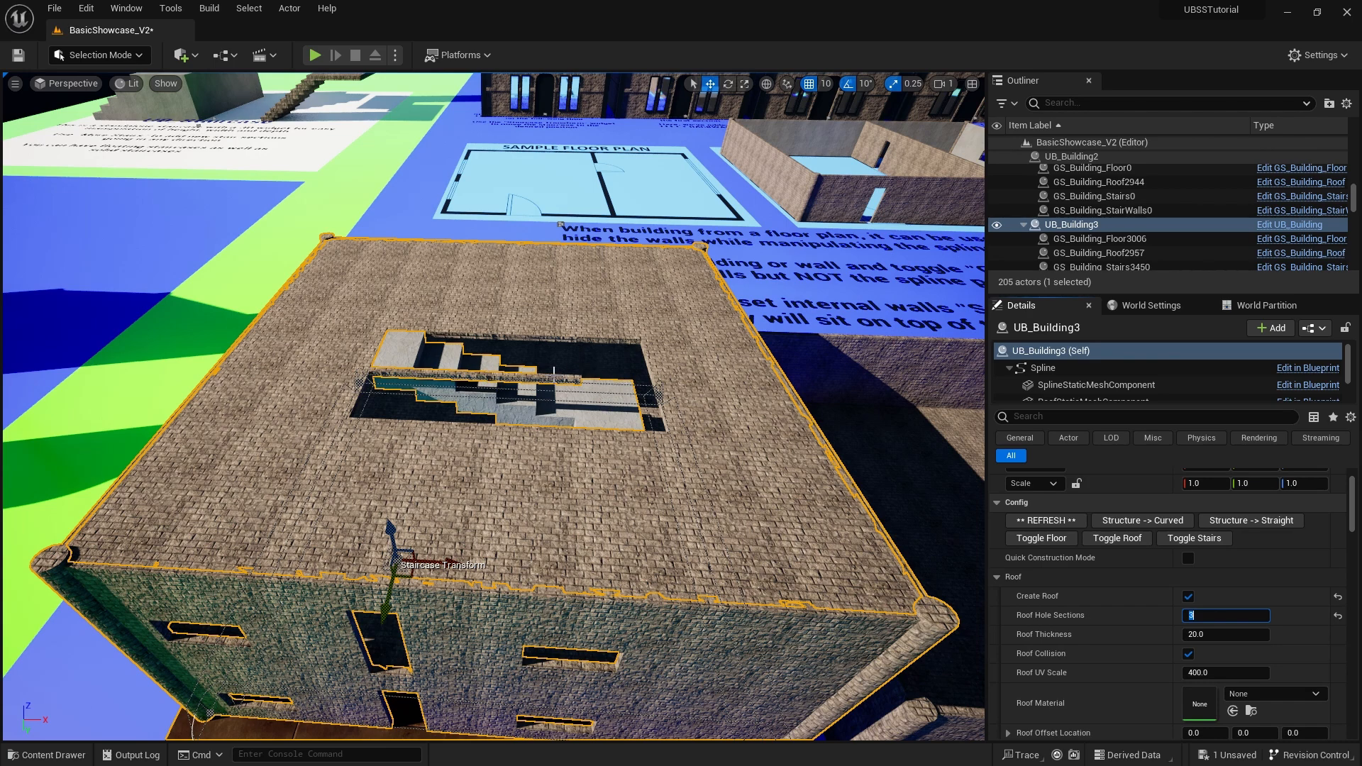
Turn on Stair Walls for UB_Building3's staircase and view the walls through the roof opening.
scroll(1109, 662, down, 5)
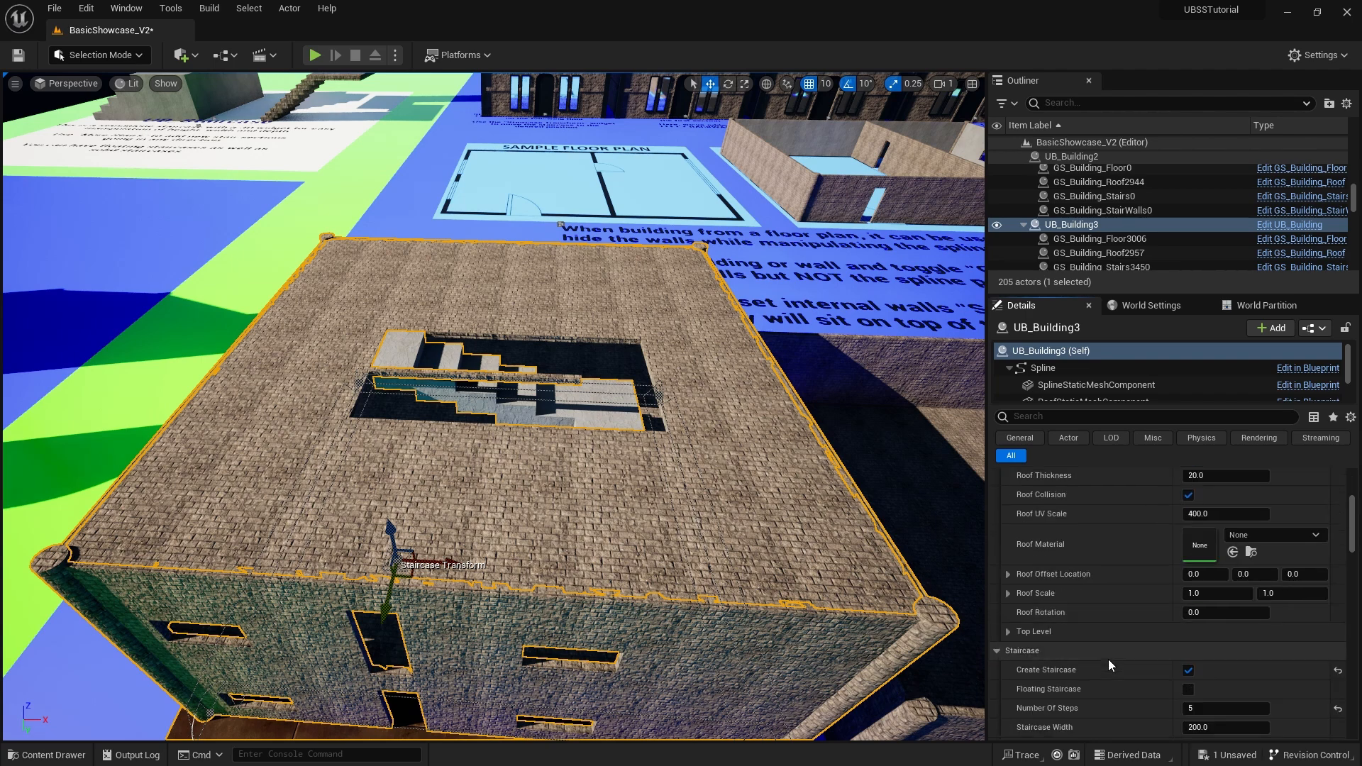
scroll(1067, 678, down, 4)
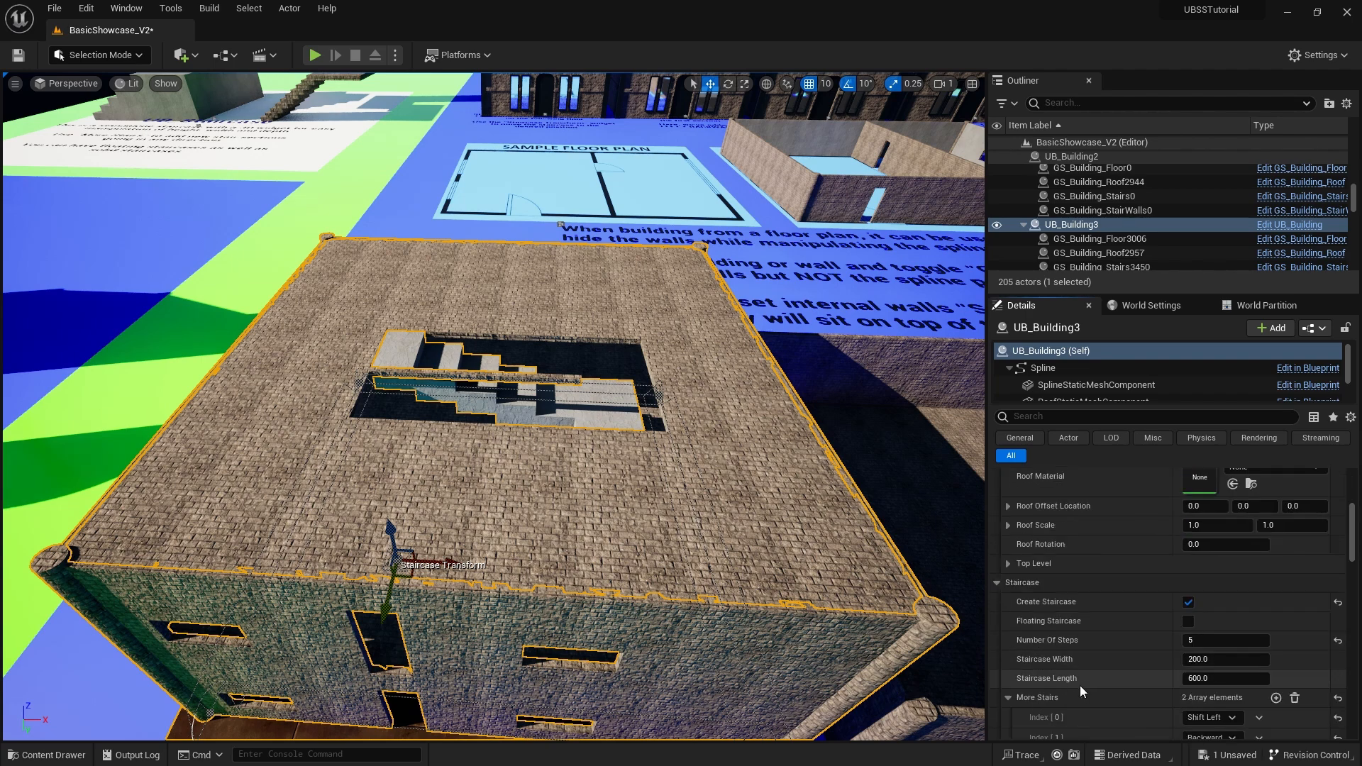
scroll(1054, 696, down, 2)
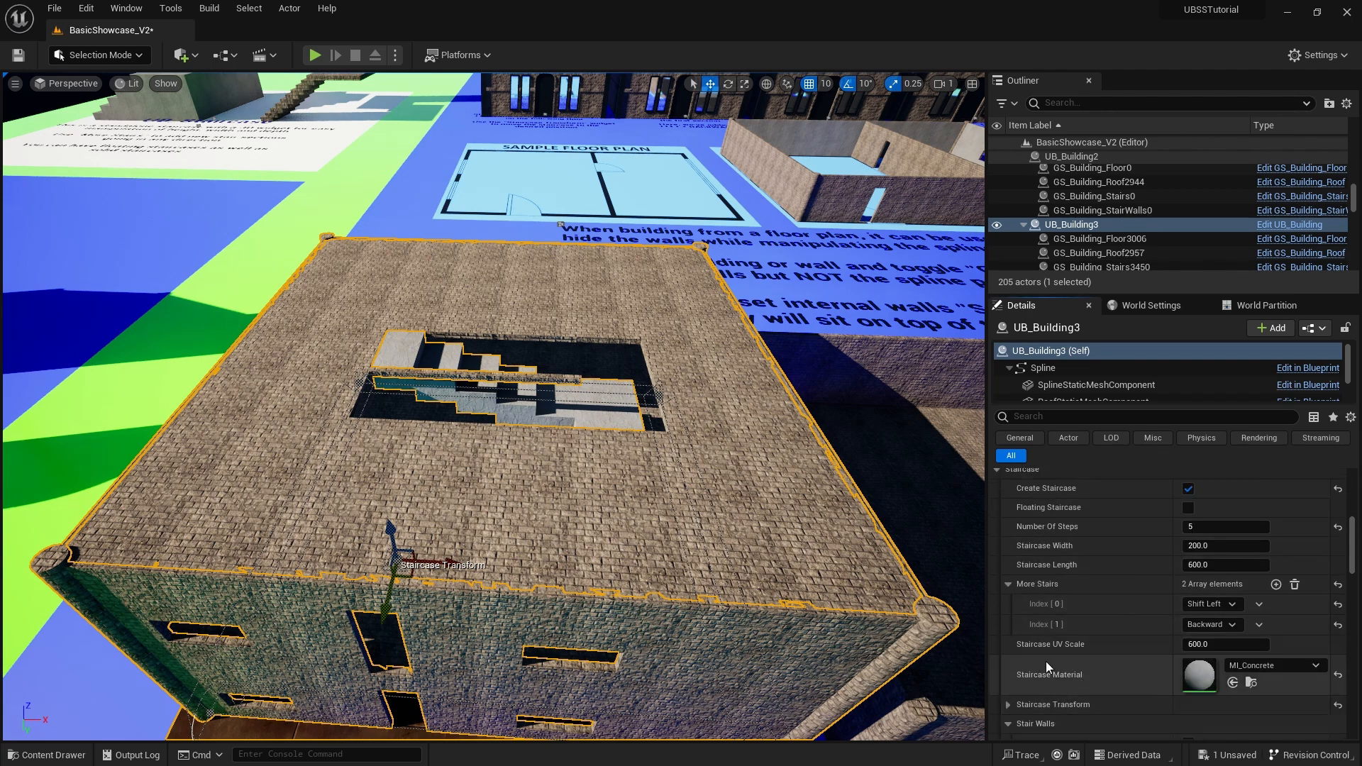
scroll(1010, 636, down, 2)
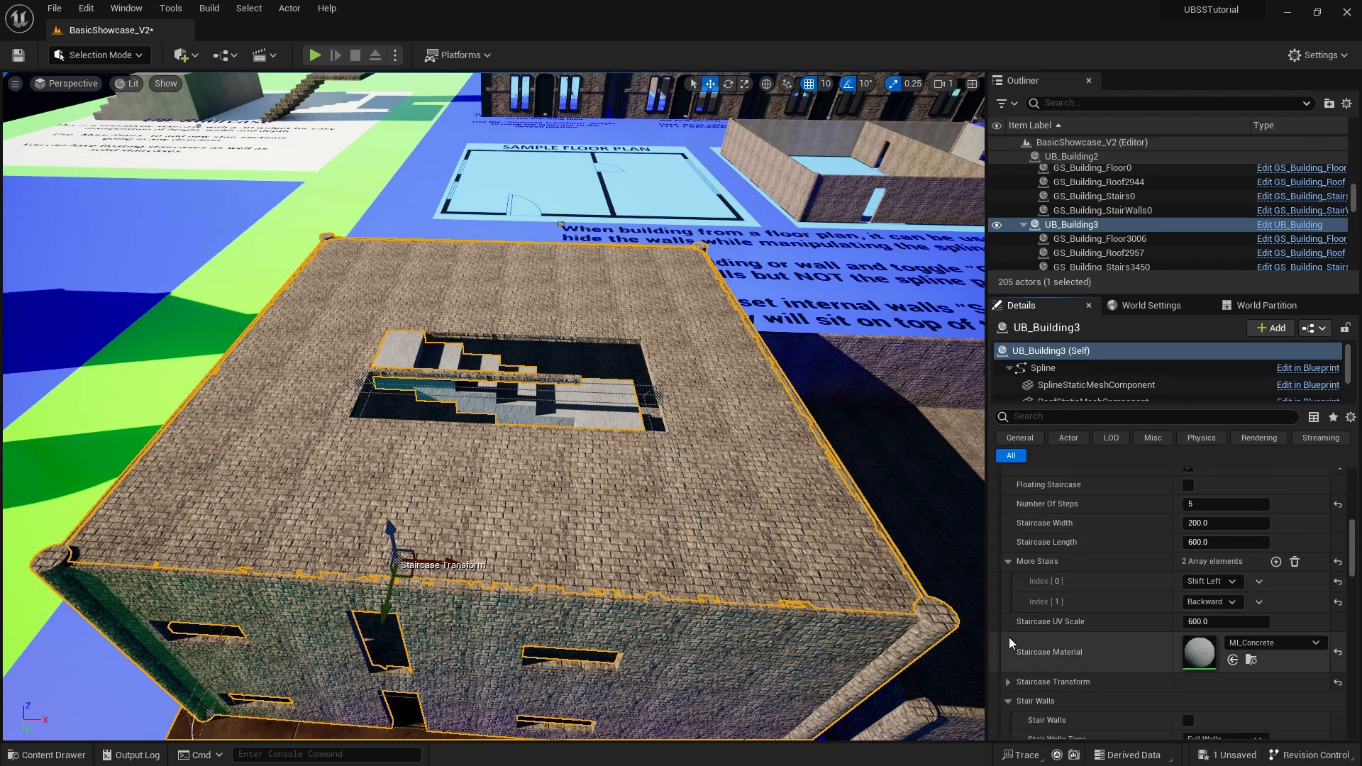
click(1191, 675)
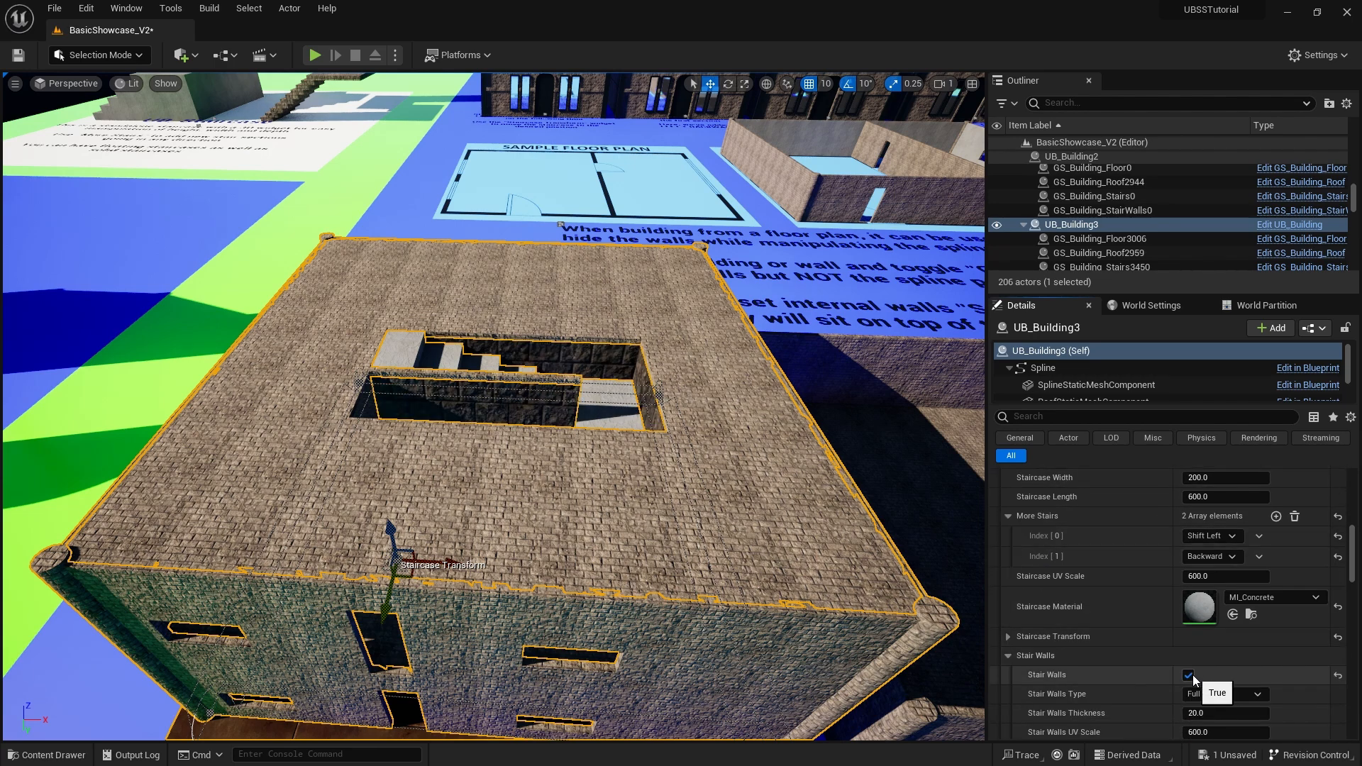
right_drag(620, 411, 556, 434)
Try a Roof Thickness of 50 on UB_Building3 and set it back to 20.
scroll(1128, 613, down, 1)
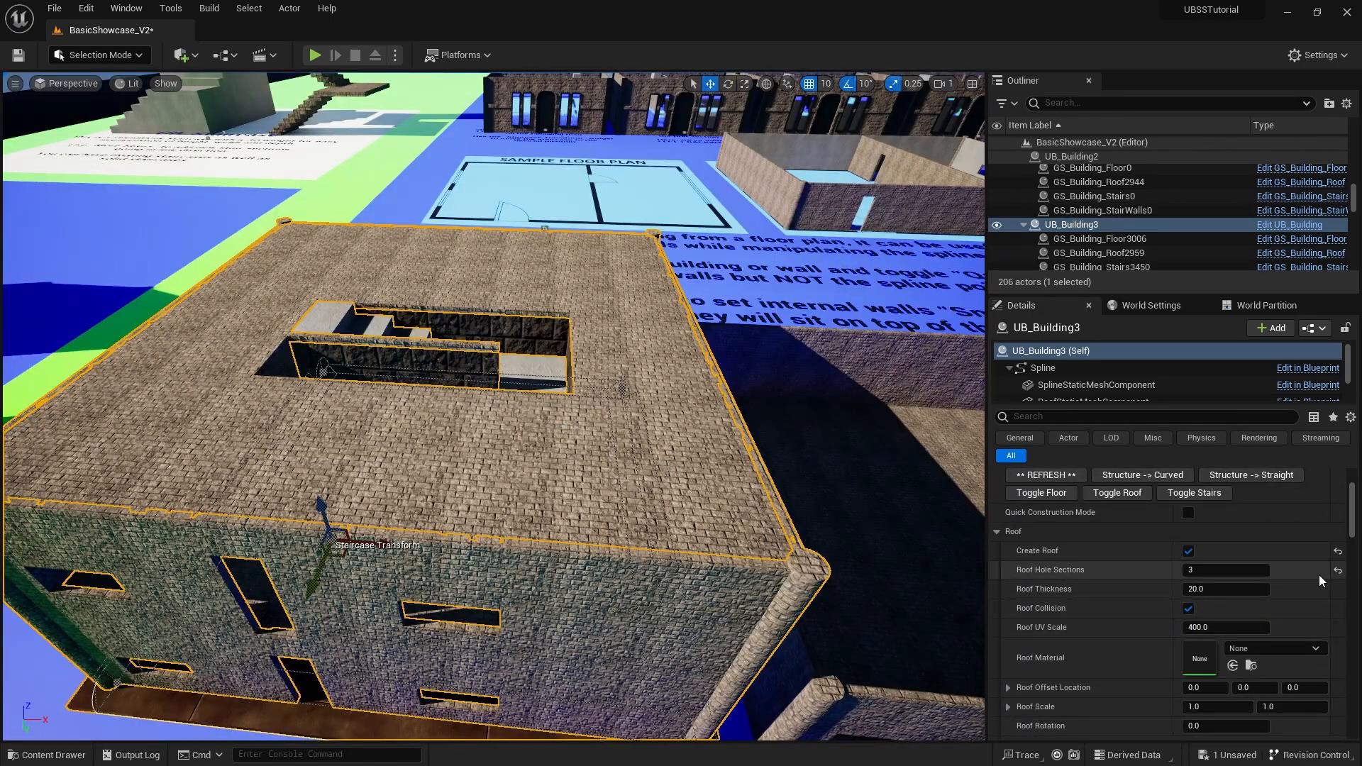
click(1222, 589)
text(50)
key(Return)
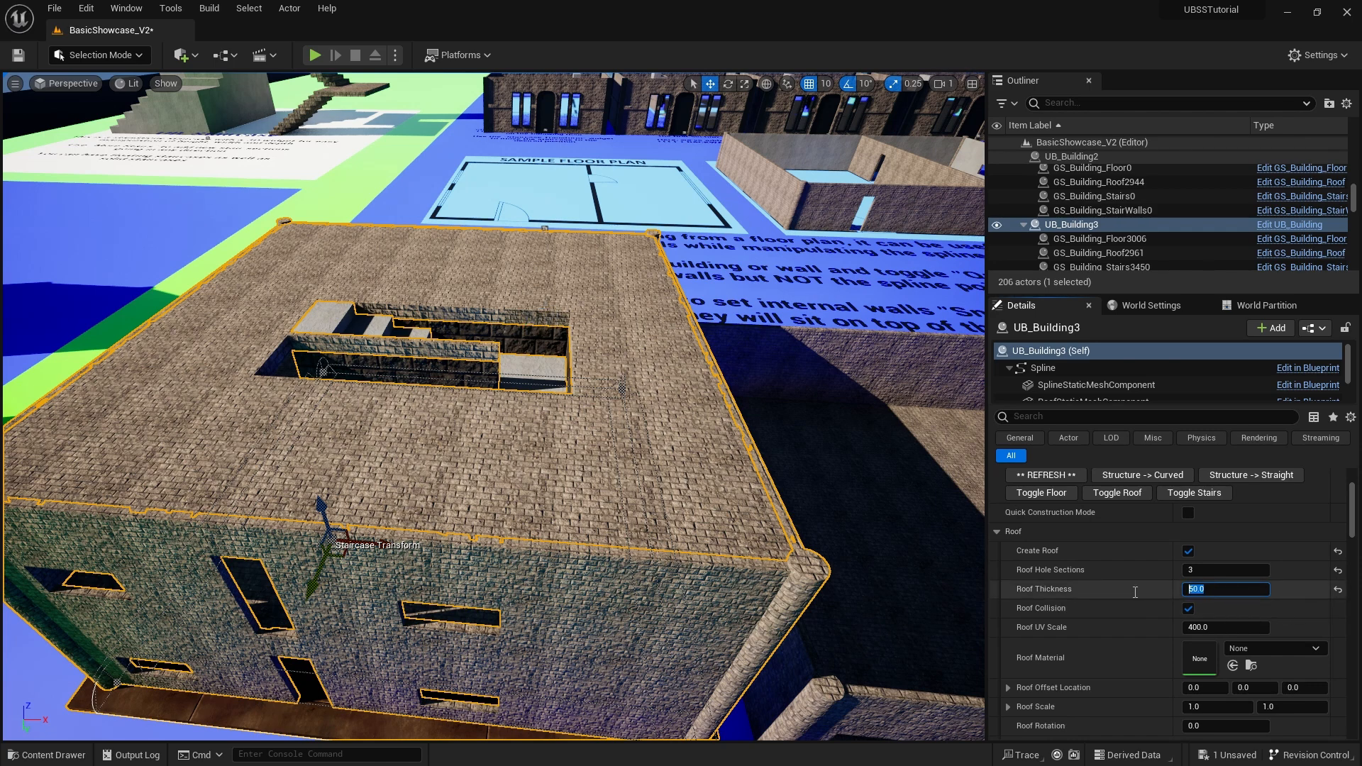
text(20)
key(Return)
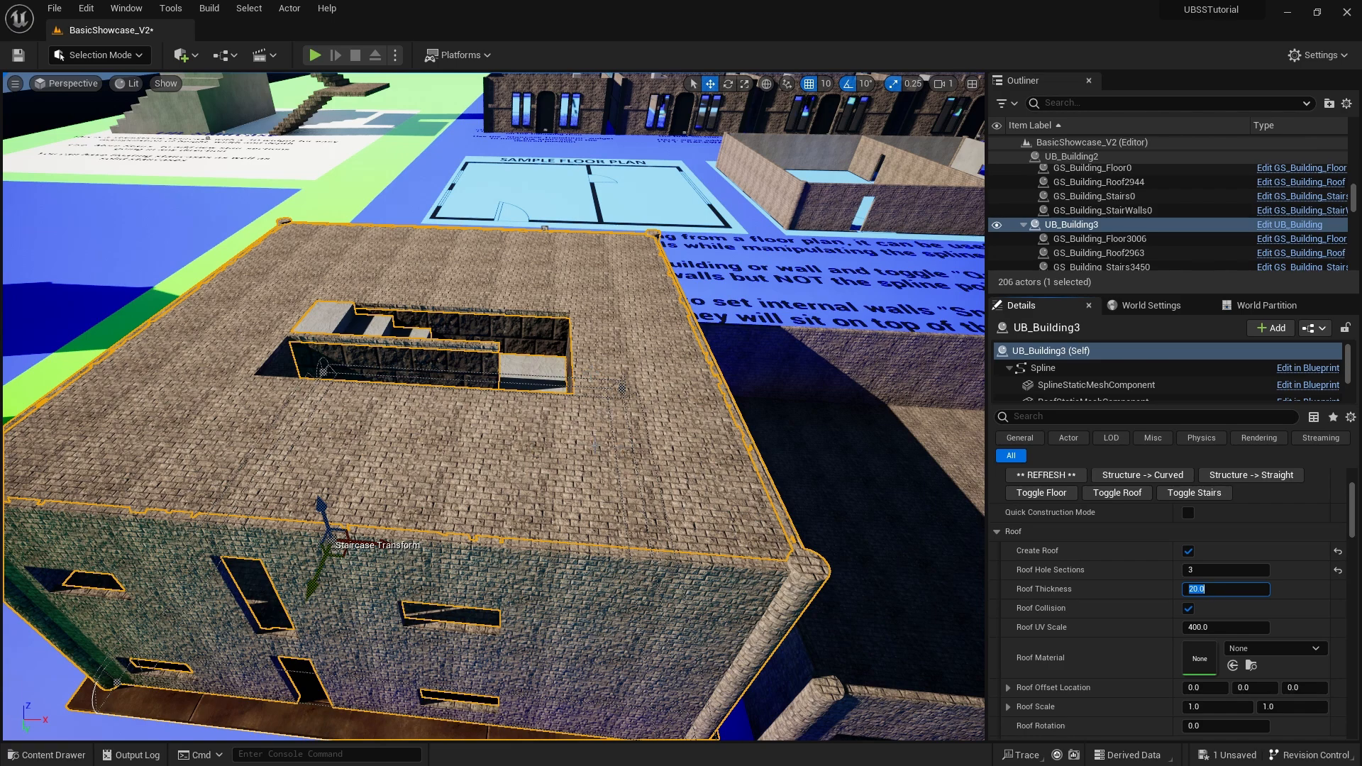
Fly over to the UB_Pool example to examine its water roof, and return to UB_Building3.
right_drag(589, 440, 724, 427)
key(d)
scroll(684, 416, up, 4)
key(w)
right_drag(498, 348, 498, 357)
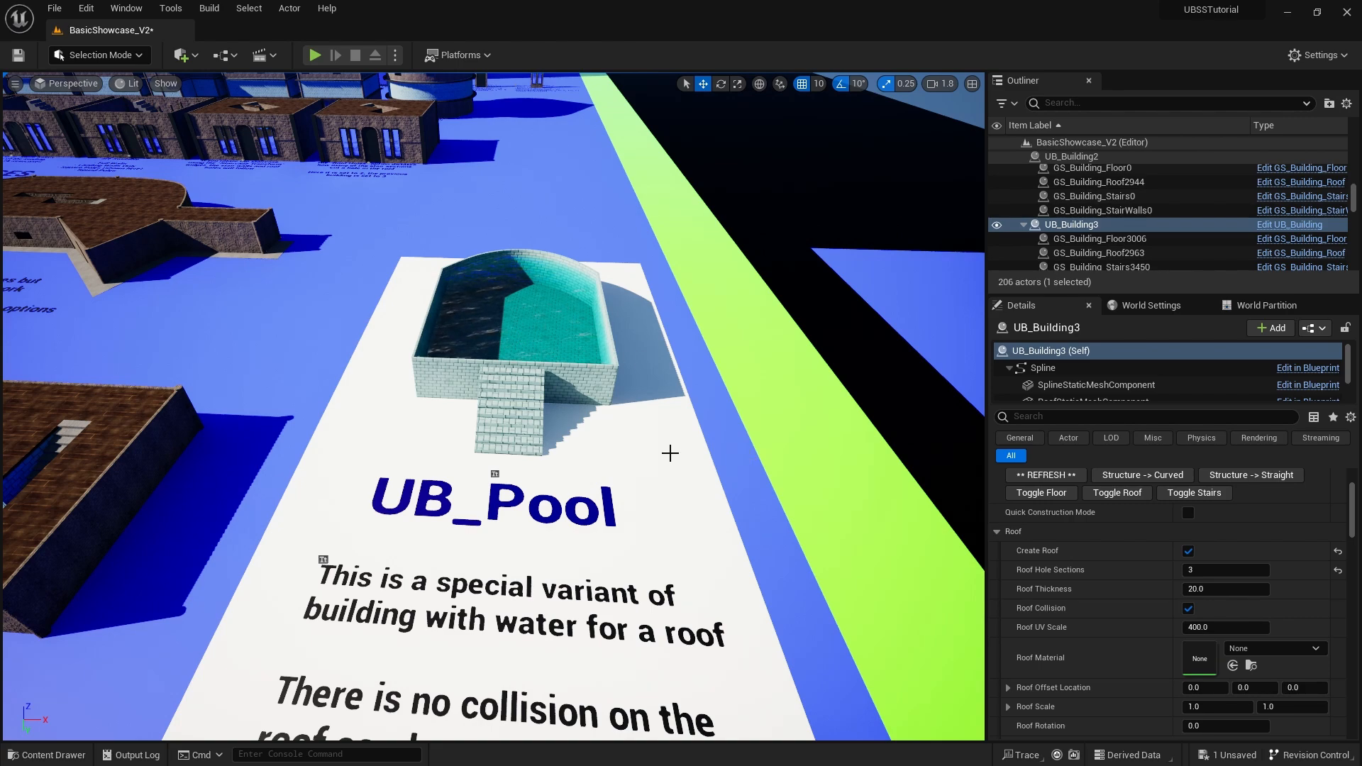
key(a)
right_drag(856, 592, 856, 592)
key(w)
right_drag(788, 566, 788, 565)
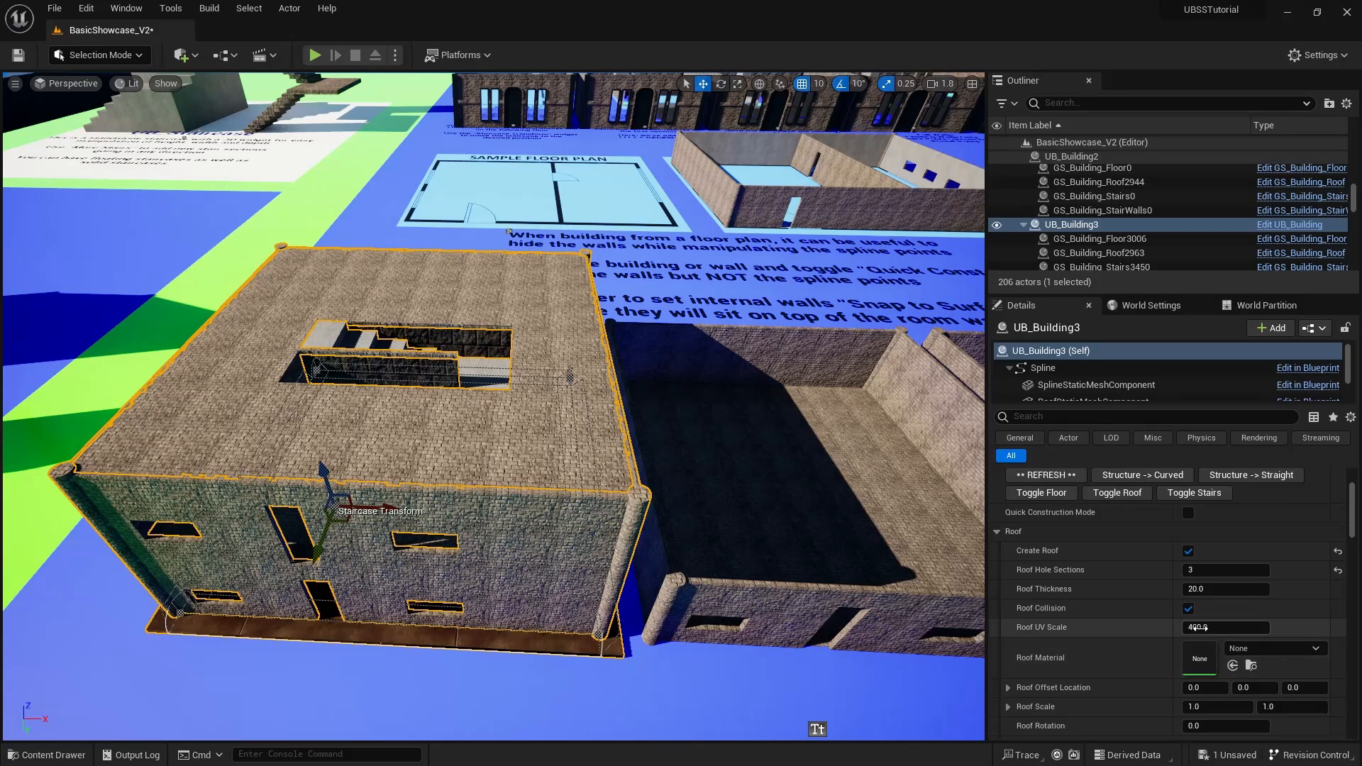
Assign the MI_WoodRoof_ConcreteCeiling material to UB_Building3's roof.
click(1317, 649)
text(wood)
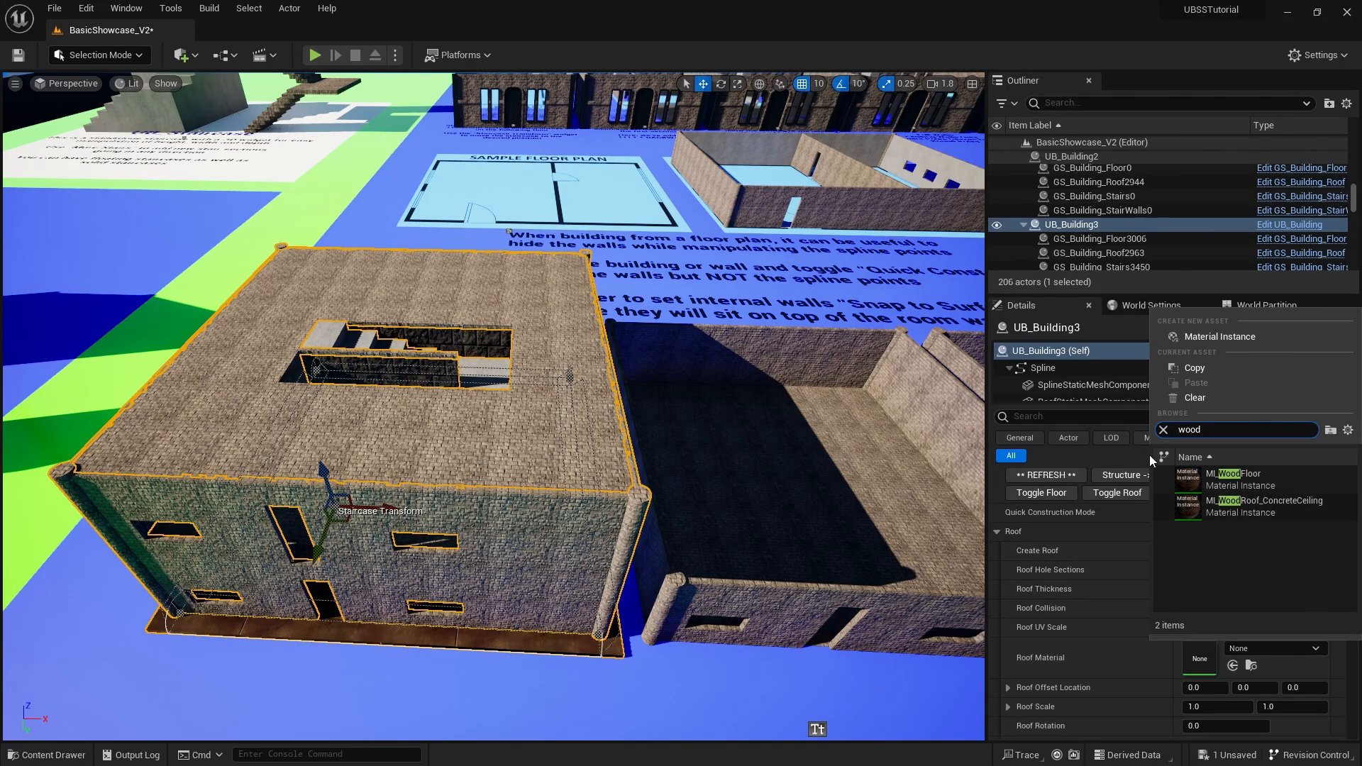
click(1241, 504)
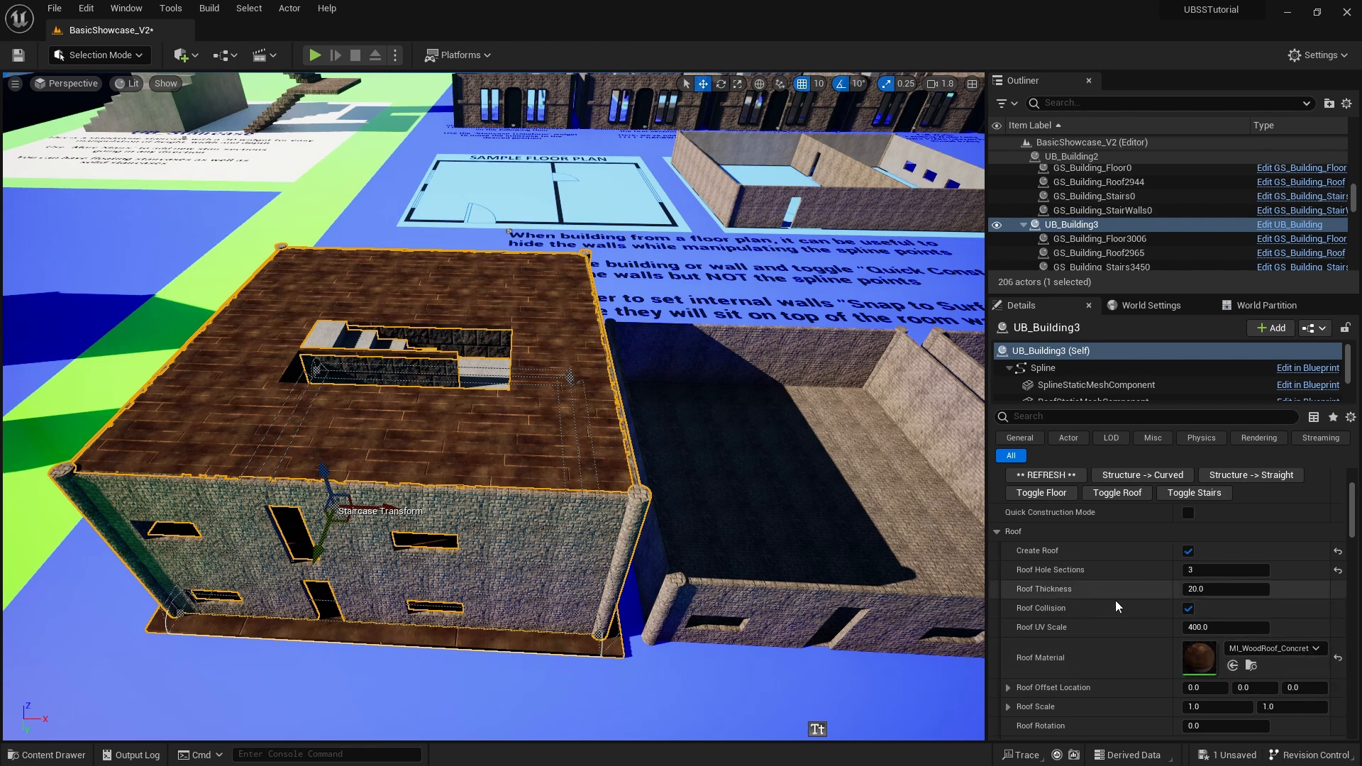
Examine UB_Building3's roof material from inside the building and from above the stair opening.
right_drag(551, 422, 550, 378)
key(q)
key(w)
key(w)
scroll(557, 267, down, 4)
key(w)
key(w)
key(e)
key(s)
right_drag(746, 439, 740, 449)
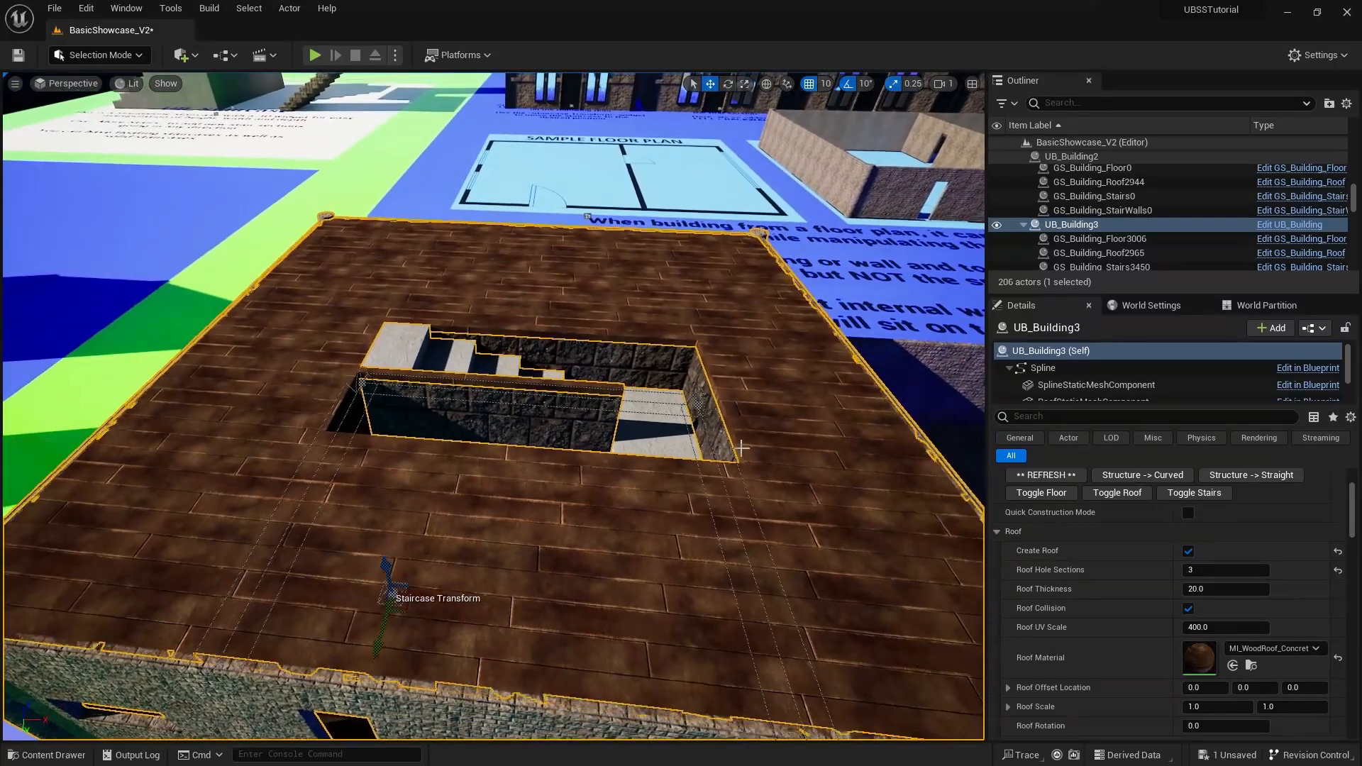
Set the Roof UV Scale to 200 and look over the retiled wood roof.
click(1208, 628)
text(200)
key(Return)
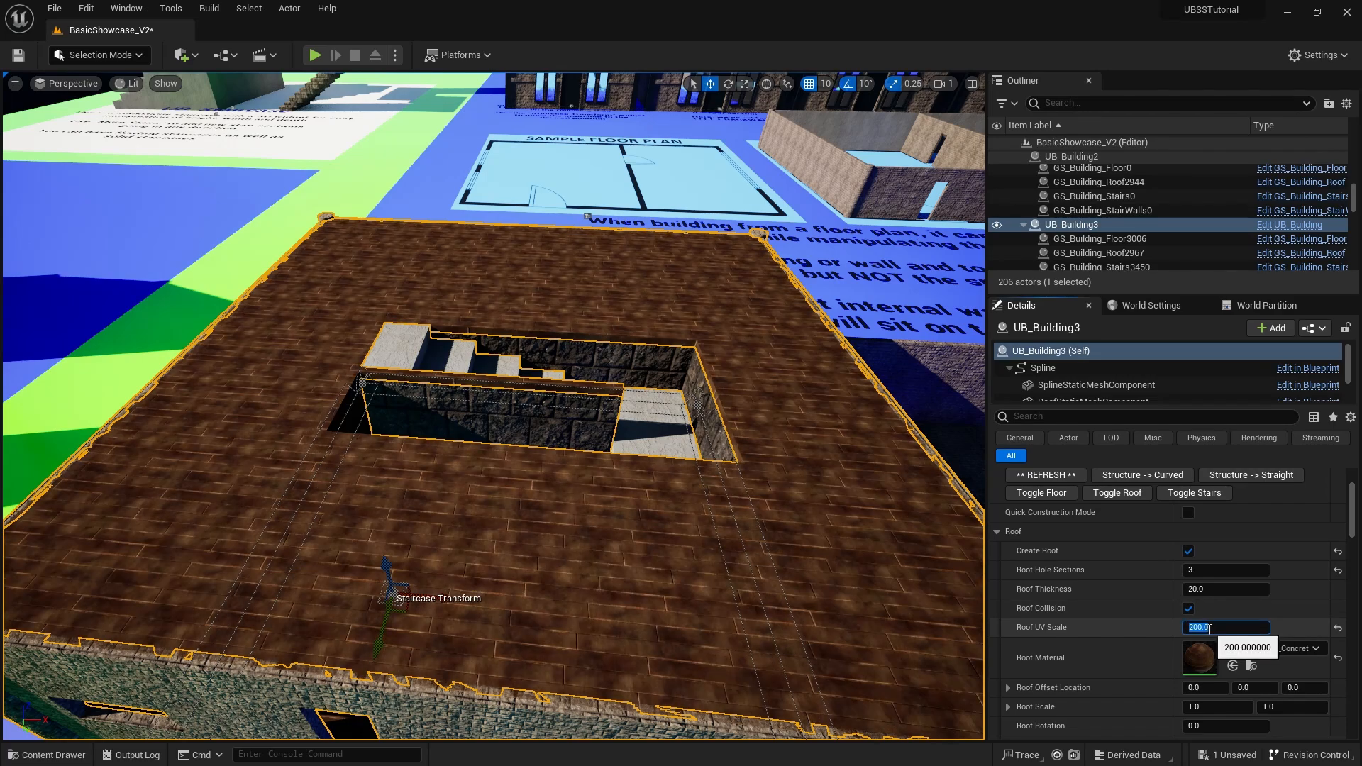
right_drag(773, 512, 777, 497)
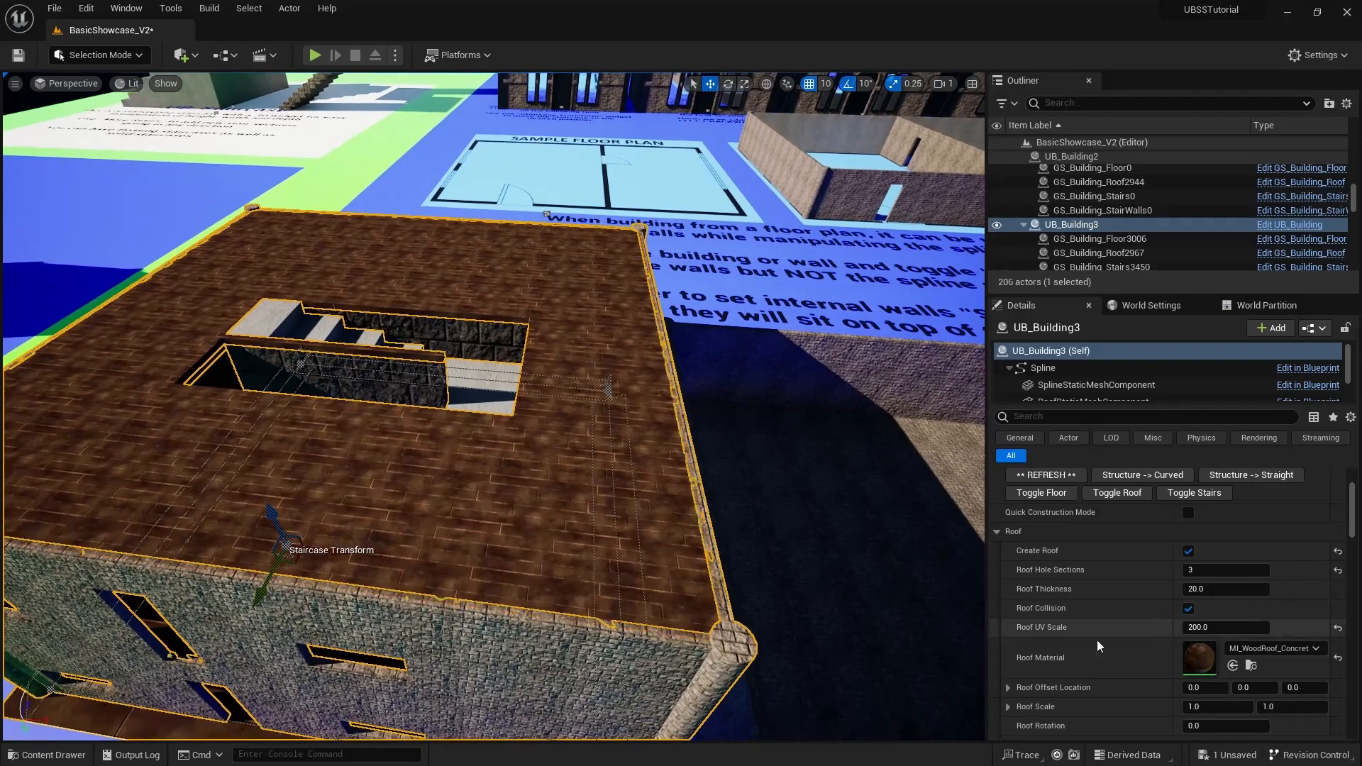
Lower the roof below the wall tops with a Roof Offset Location Z of -10.
scroll(1057, 687, down, 2)
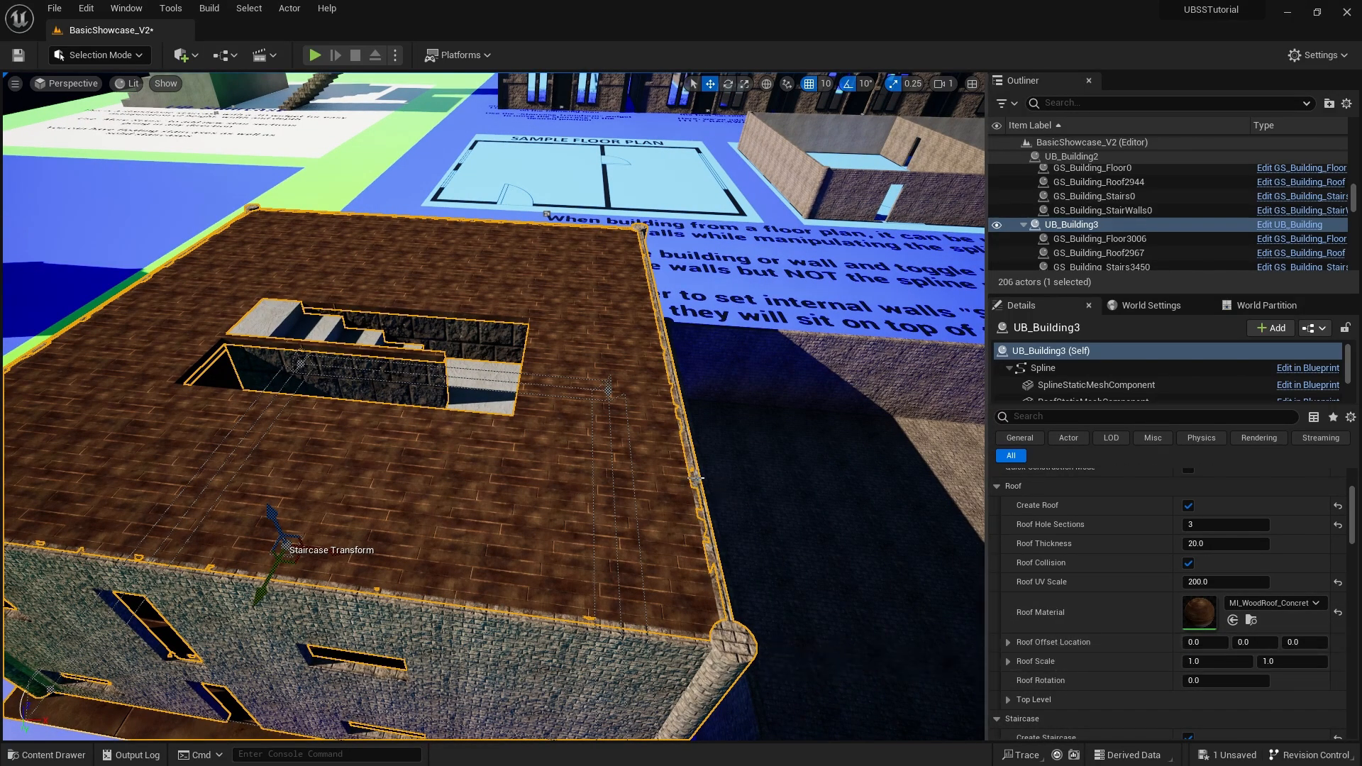
right_drag(751, 505, 751, 500)
right_drag(717, 414, 730, 415)
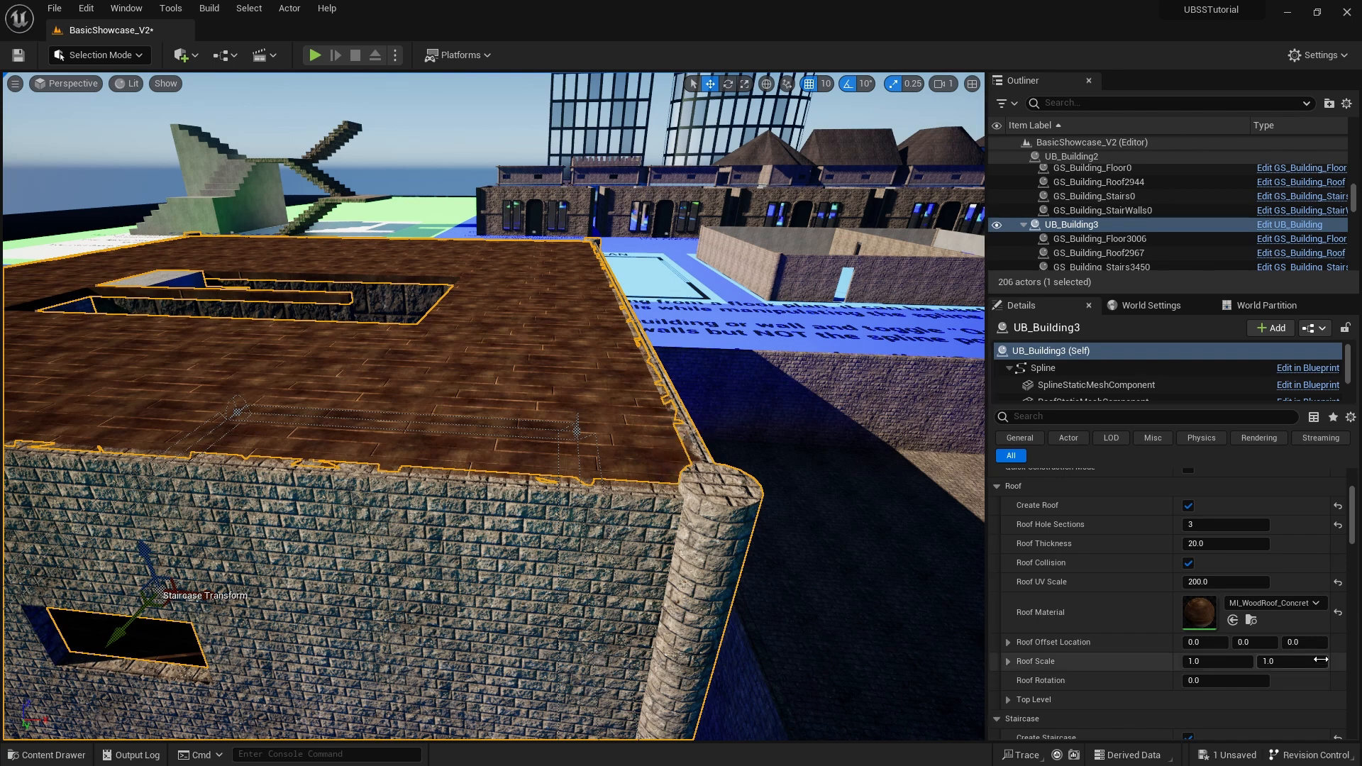
click(1293, 642)
text(-10)
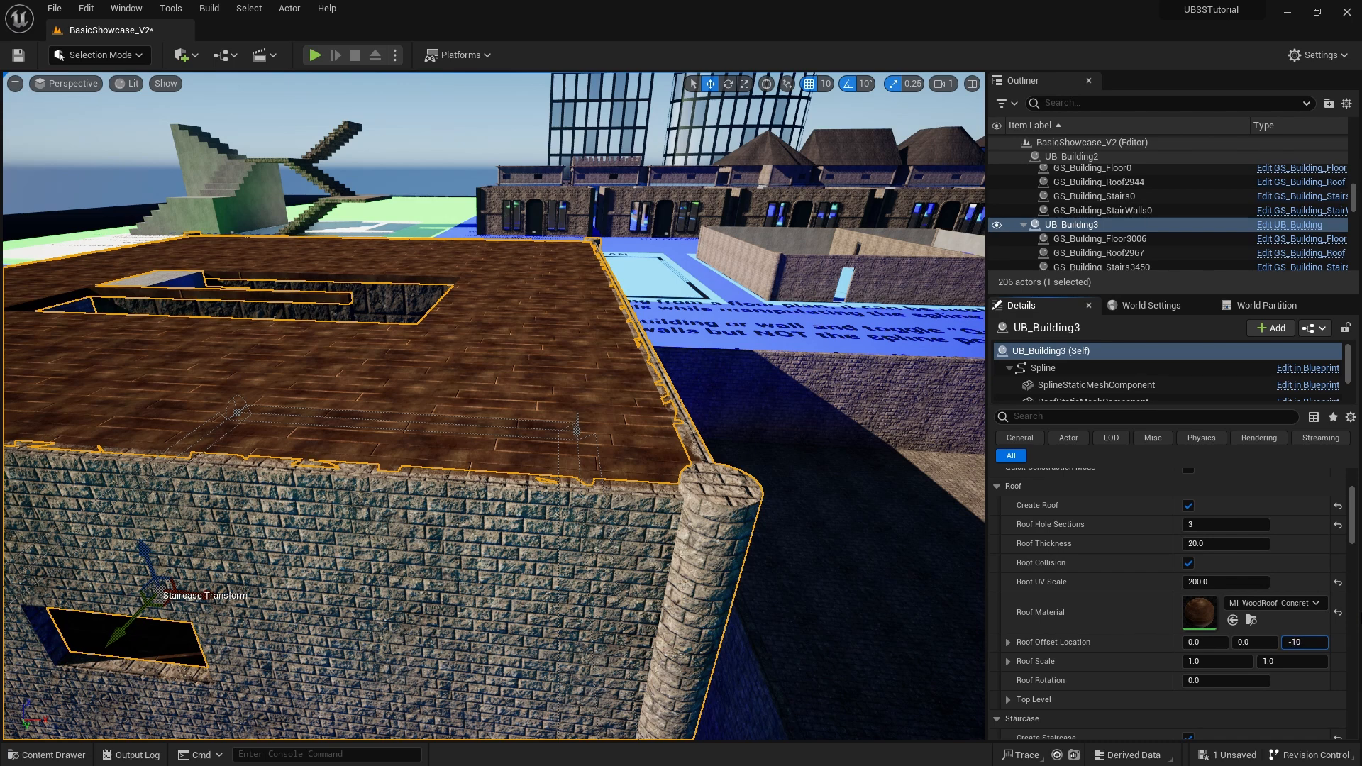
key(Return)
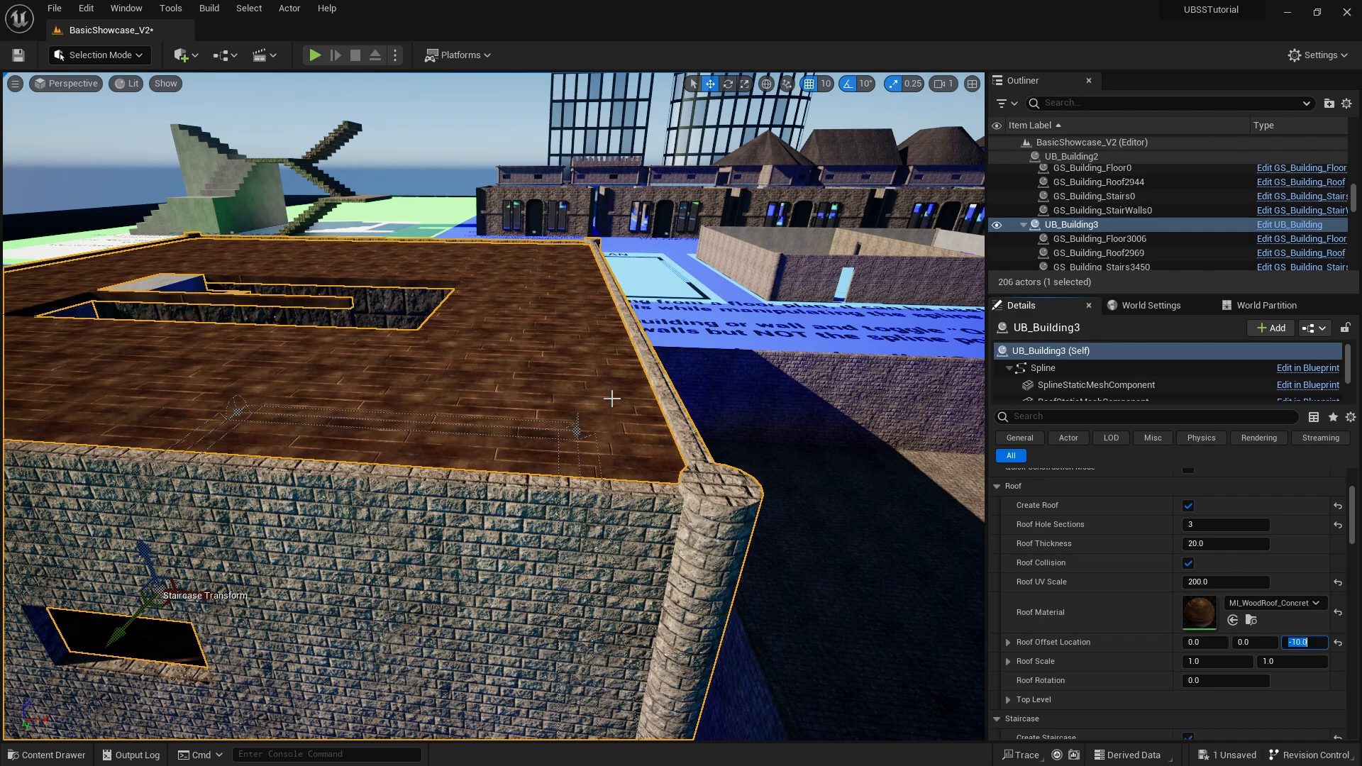
right_drag(627, 401, 383, 431)
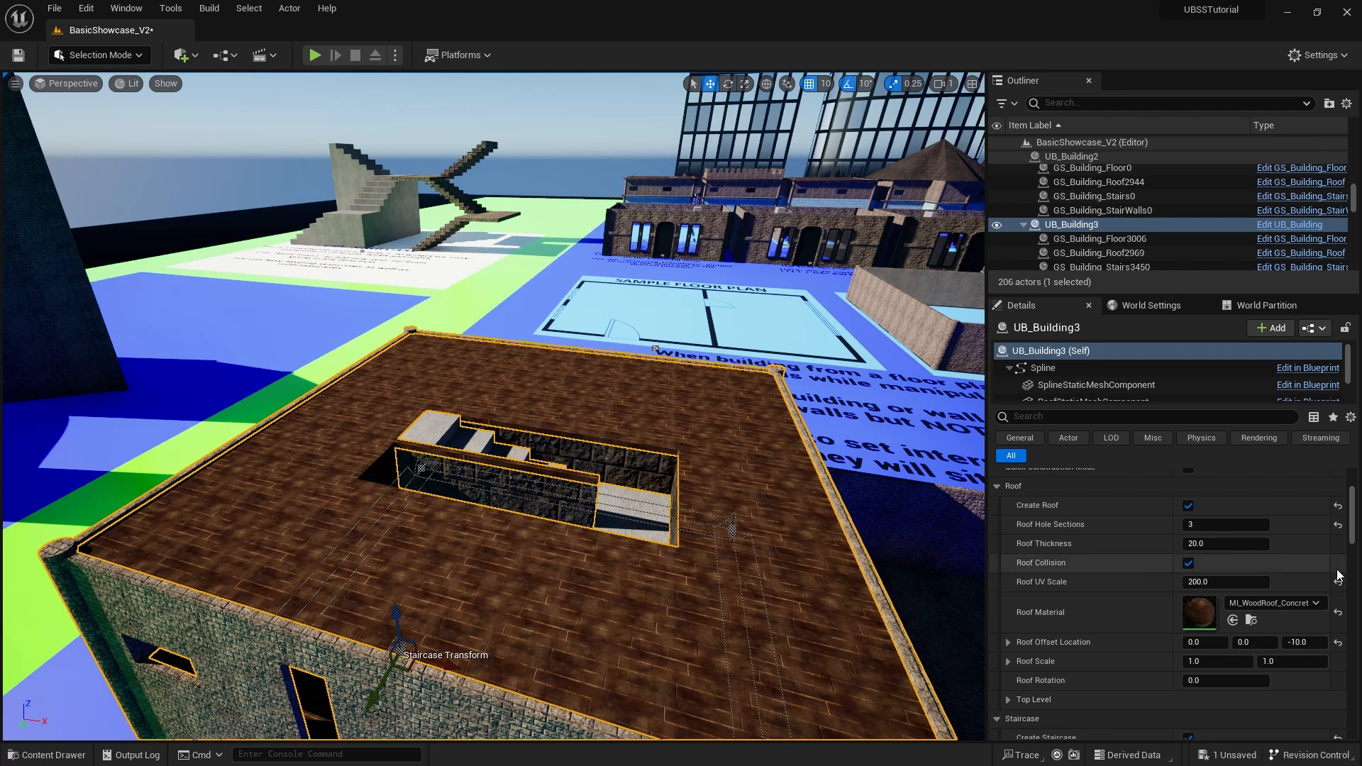
Set the Roof Scale to 1.1 in both directions so the roofs overhang the walls, and view the overhangs.
key(s)
mouse_move(916, 605)
right_down()
mouse_move(940, 627)
mouse_move(924, 609)
right_up()
key(w)
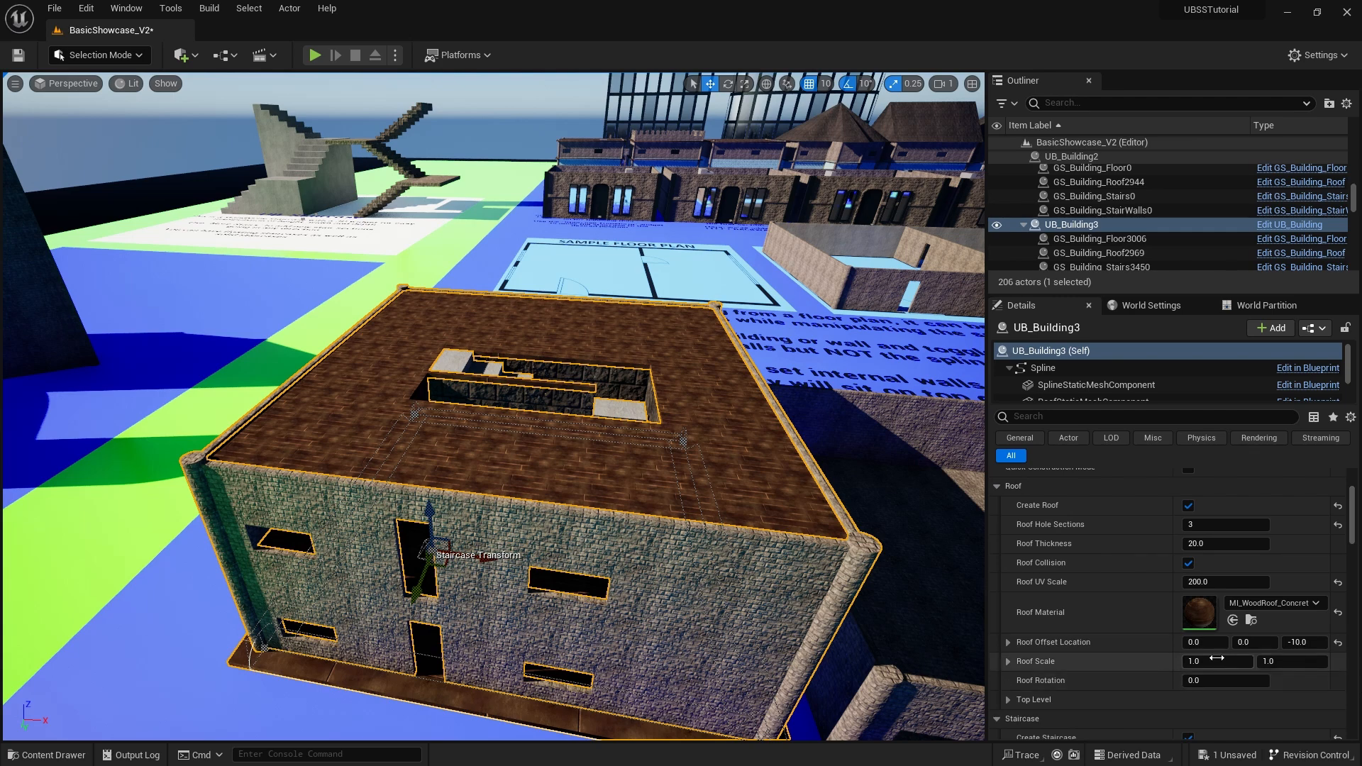
click(1214, 661)
text(1)
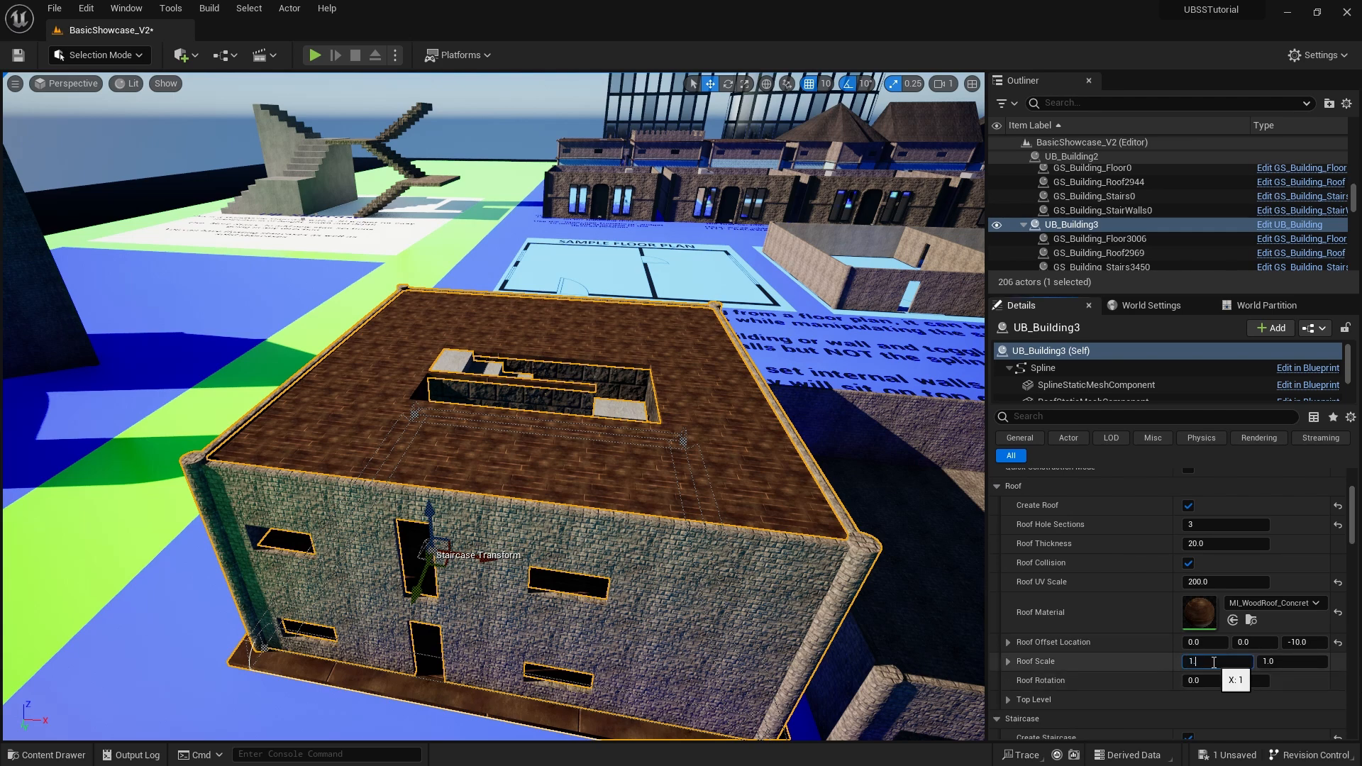
text(.1)
key(Tab)
text(1.1)
key(Return)
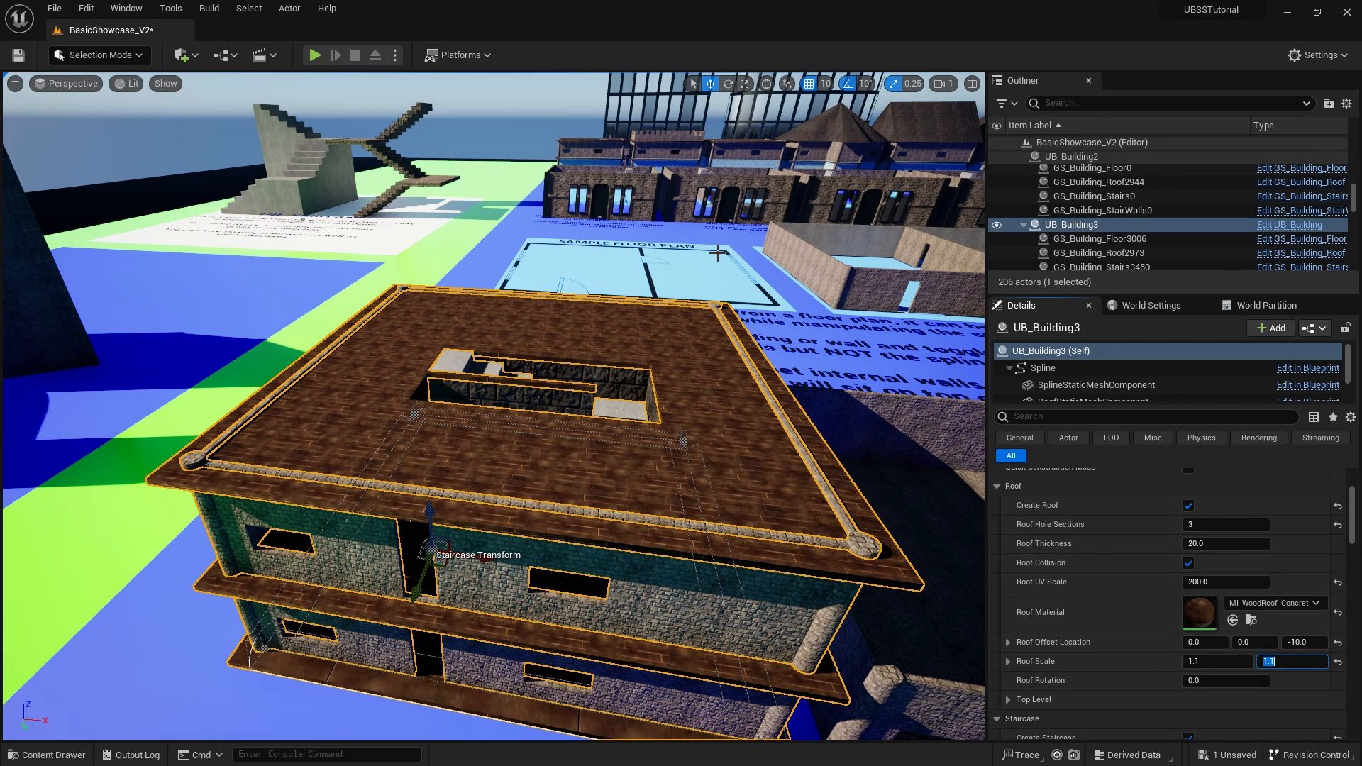
right_drag(701, 635, 702, 682)
key(q)
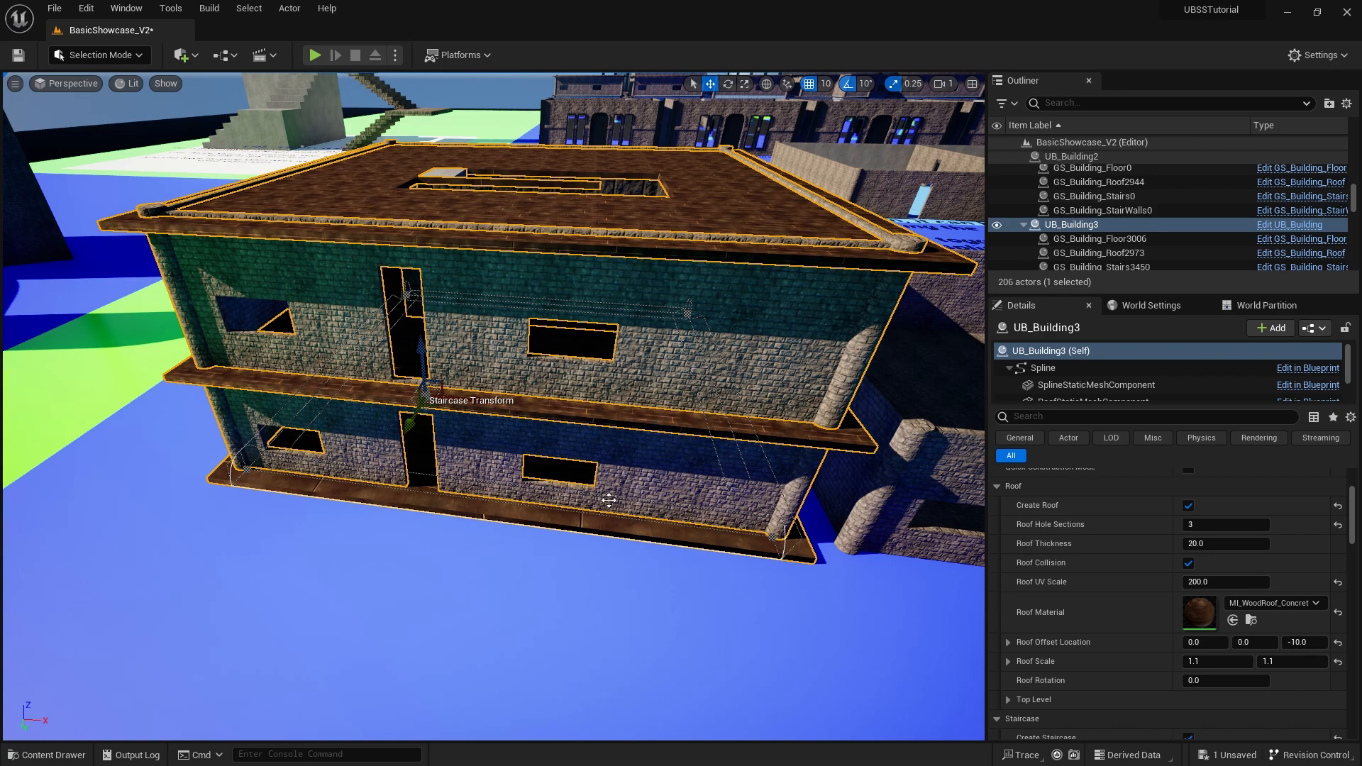
right_drag(820, 502, 820, 502)
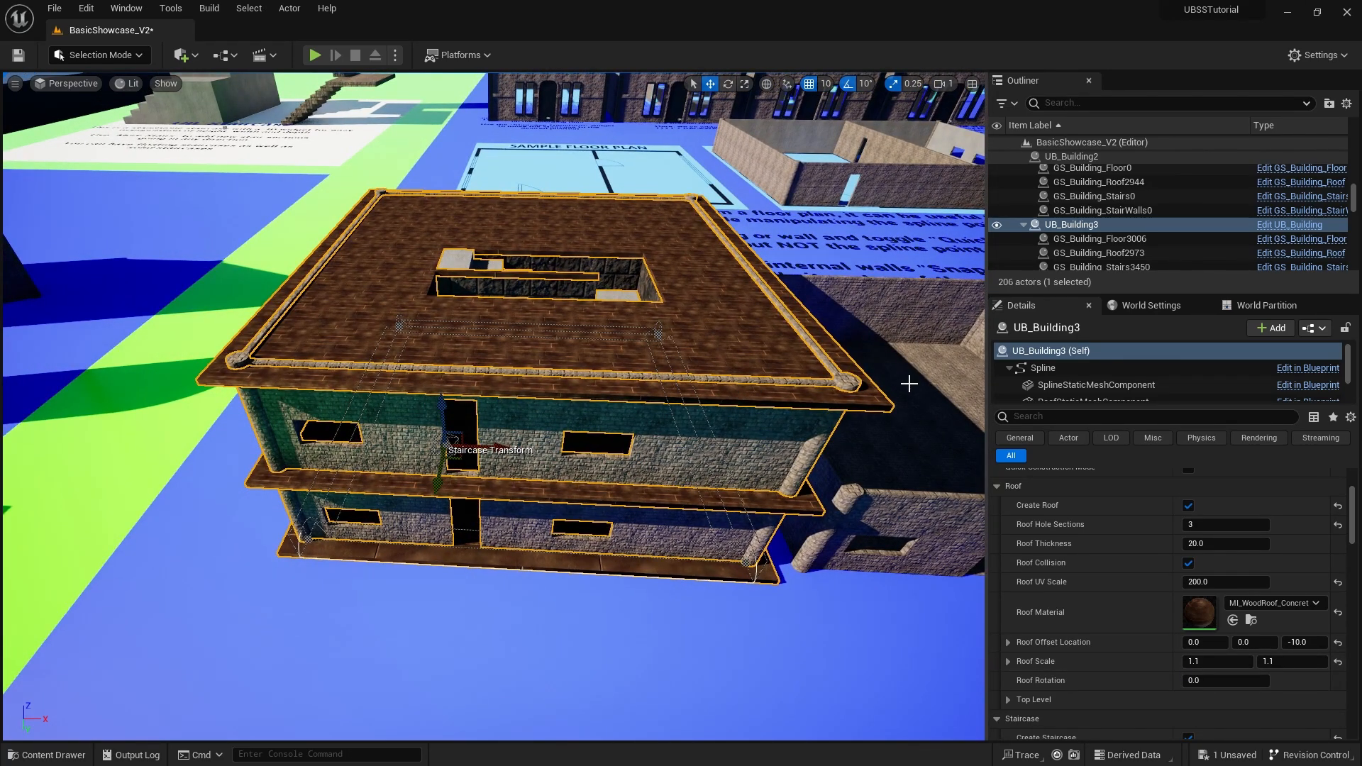
right_drag(701, 444, 701, 445)
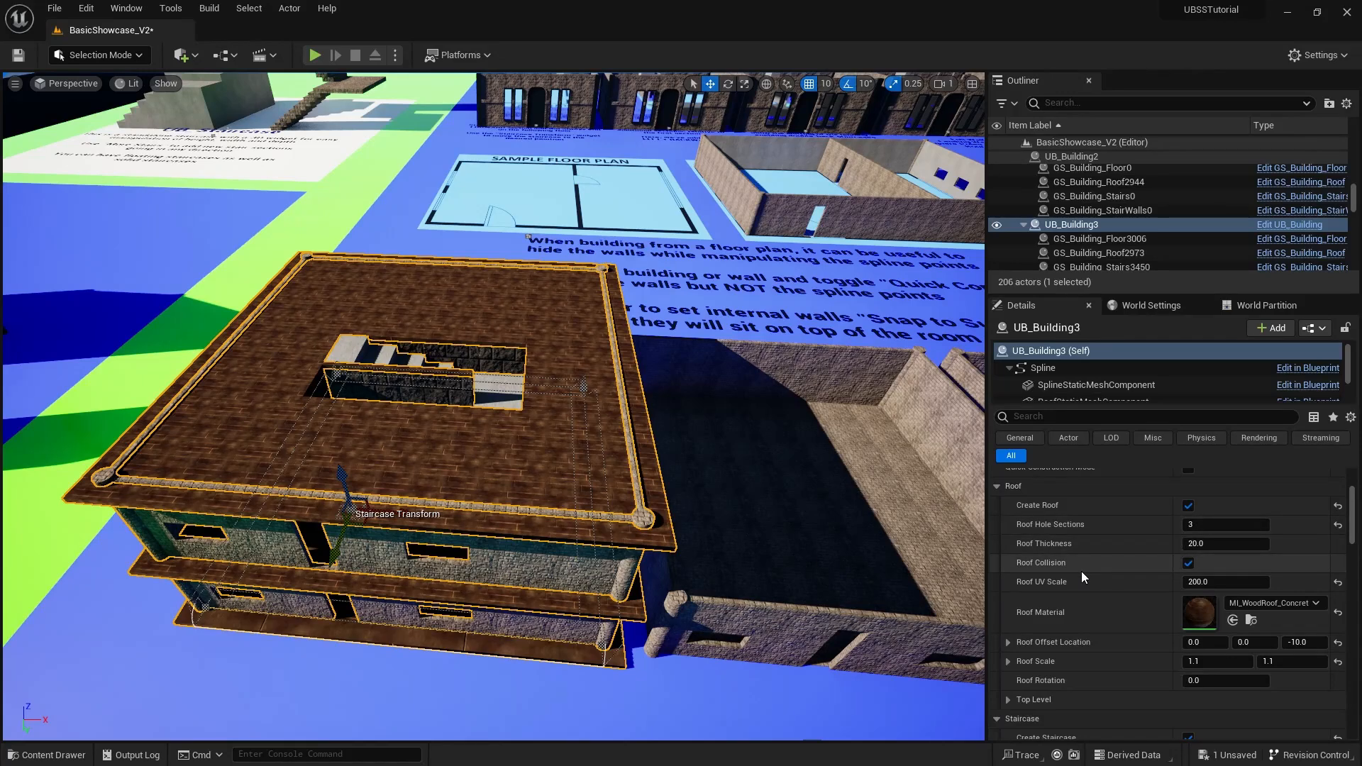
Expand the roof's Top Level settings, try the building with Staircase To Top Level off, and turn it back on.
scroll(1081, 571, down, 2)
scroll(1043, 603, down, 3)
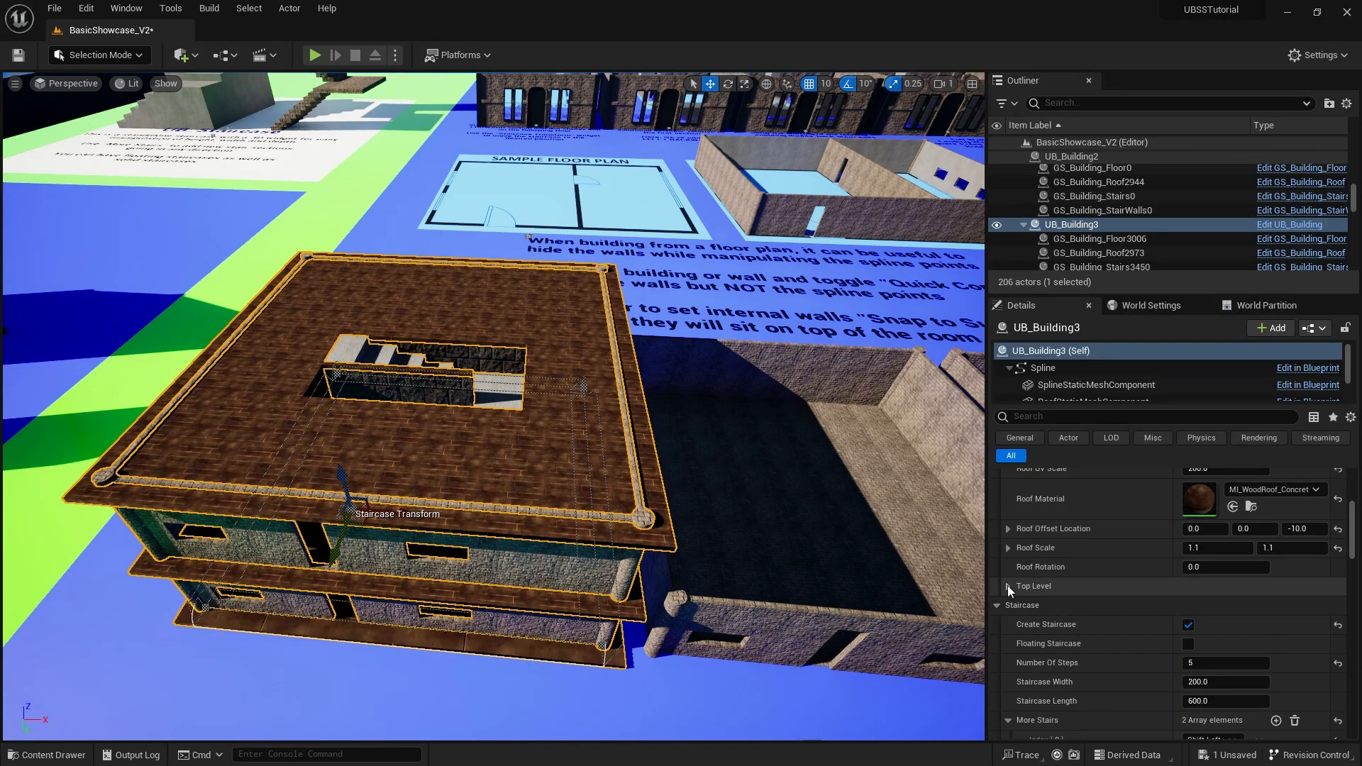
click(1007, 586)
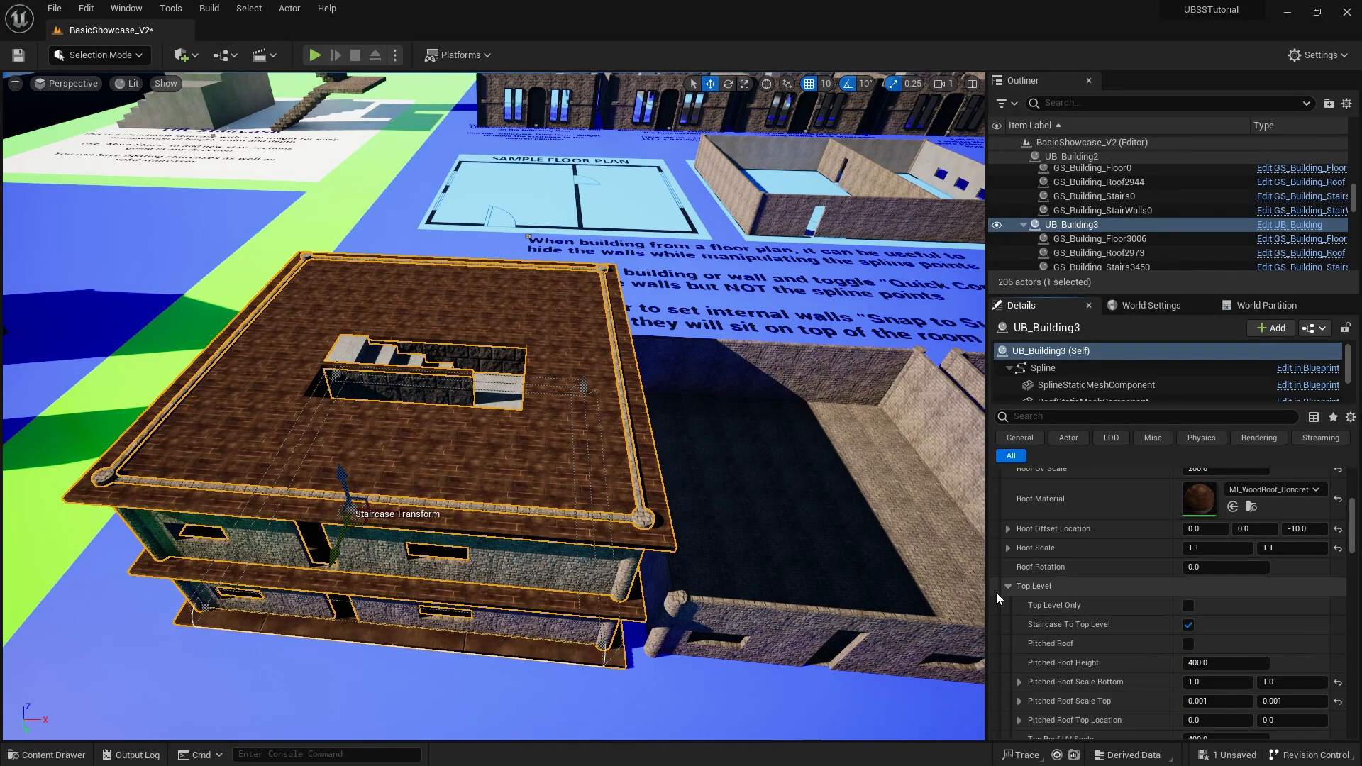
scroll(1100, 619, down, 2)
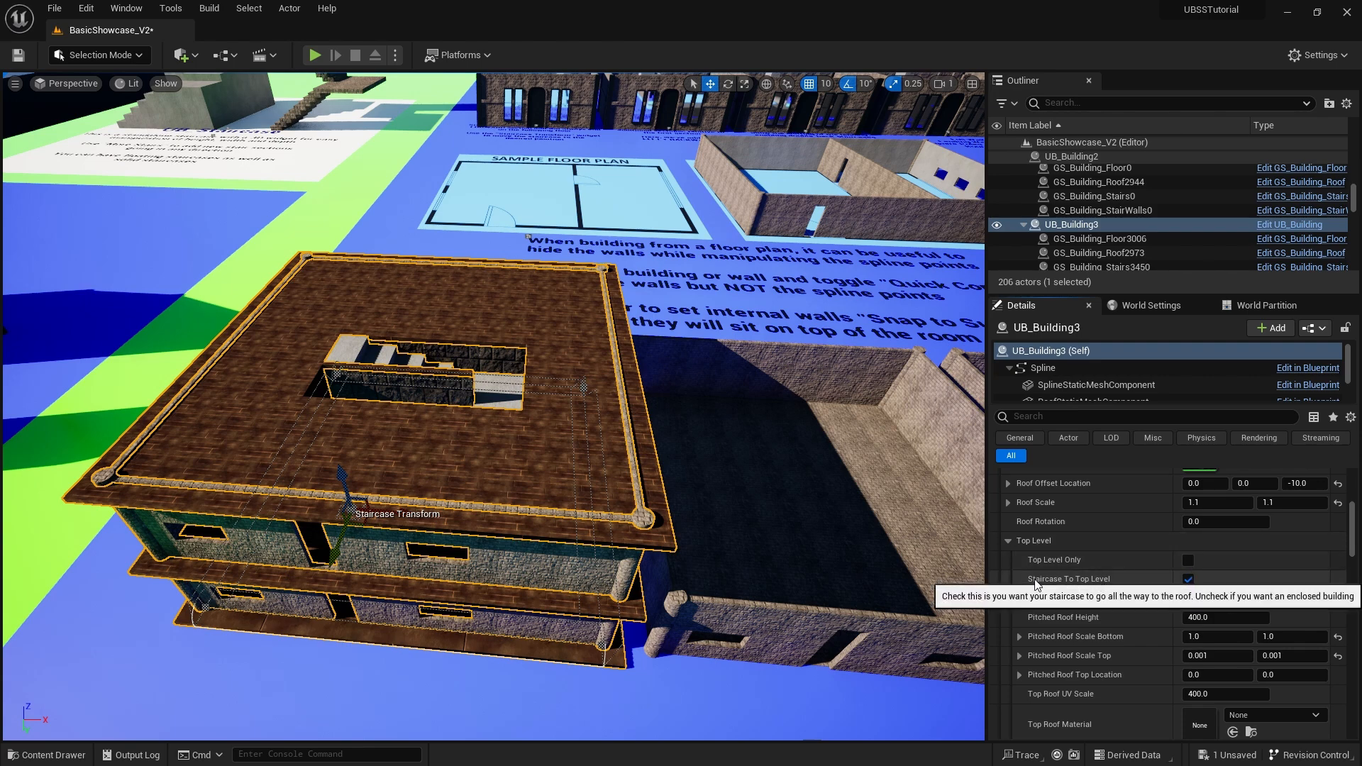
click(1189, 580)
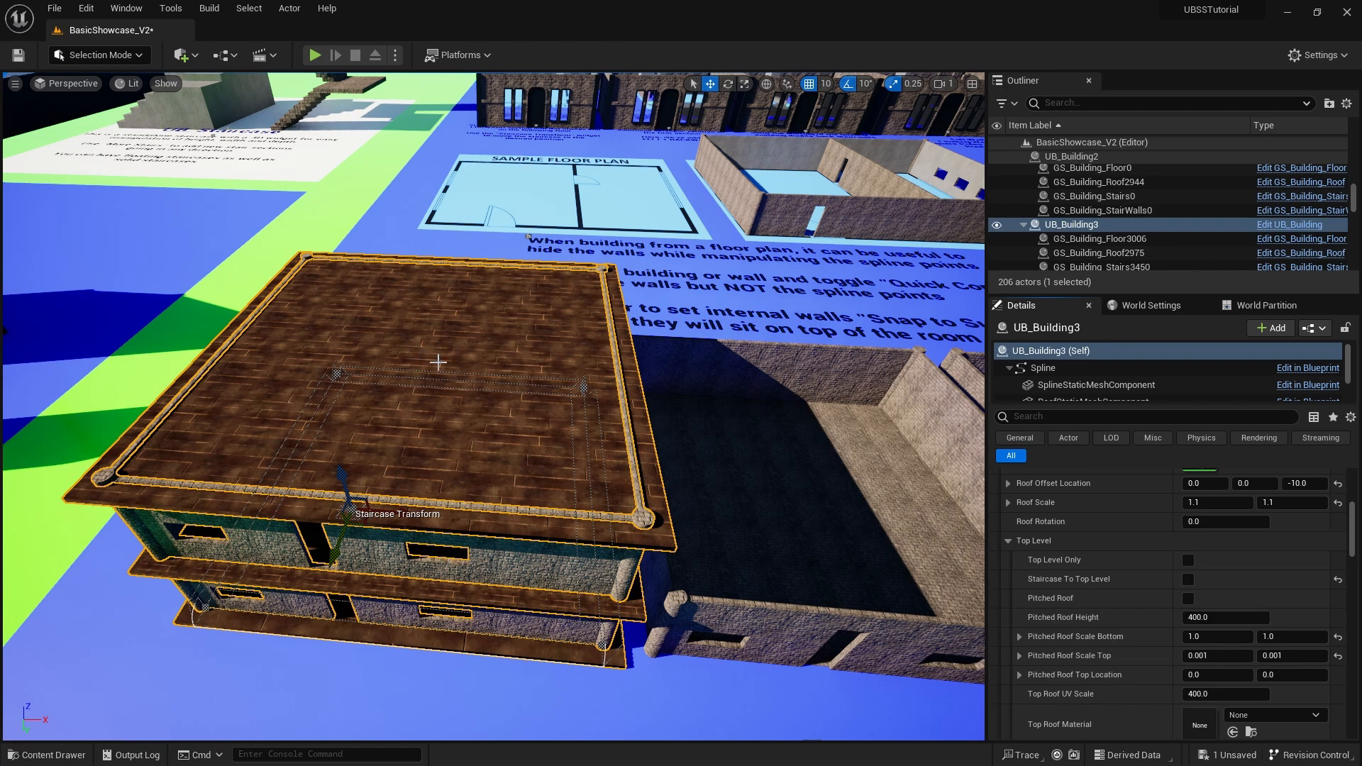
click(1187, 580)
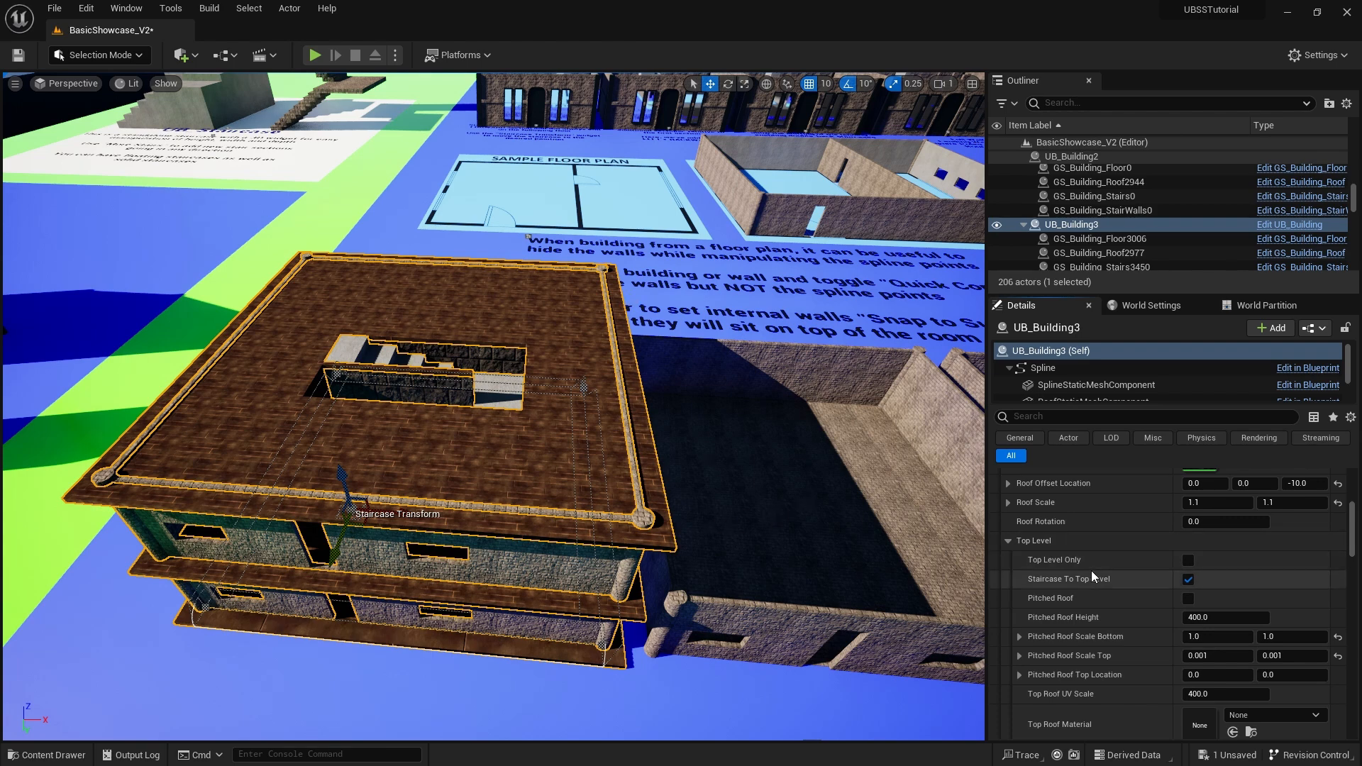
Assign the UB_Rooftop_Castle mesh as the building's Rooftop Mesh.
scroll(1088, 567, down, 10)
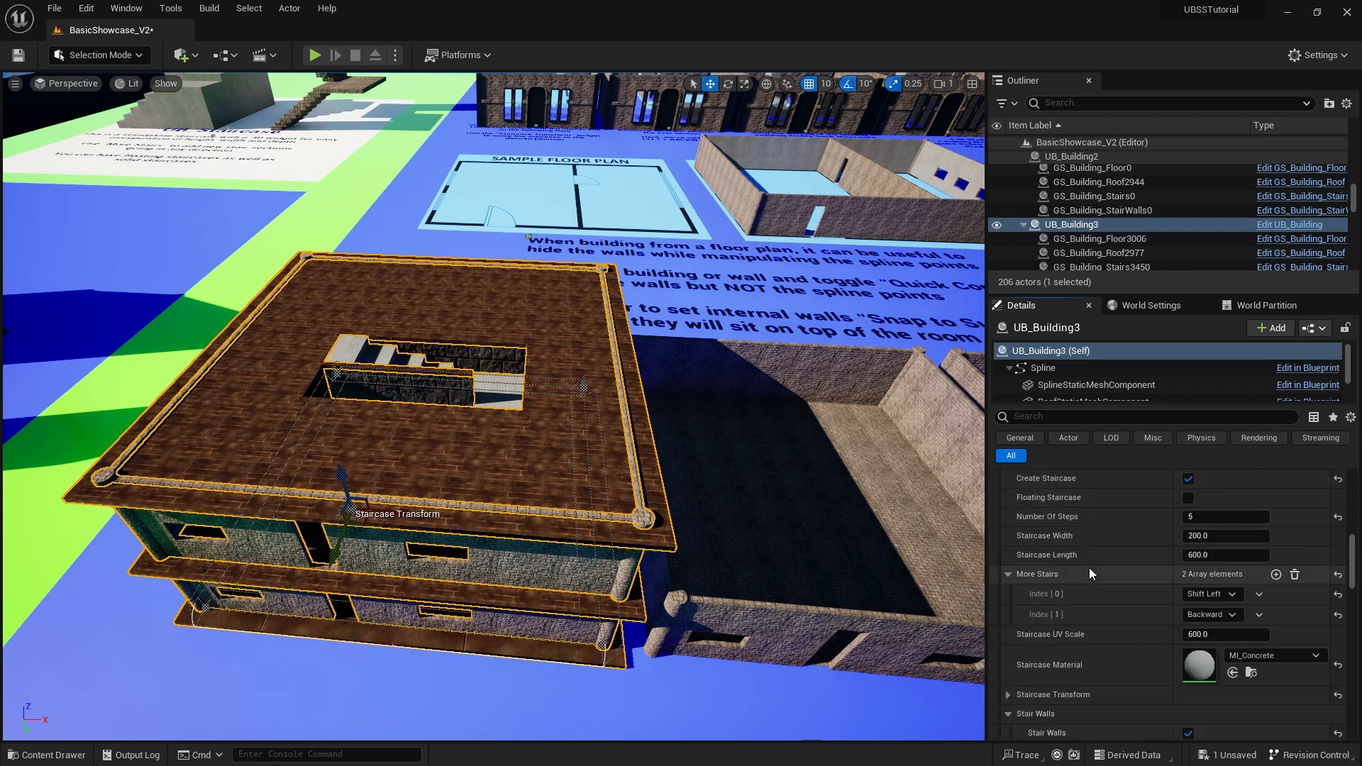
scroll(1087, 567, down, 6)
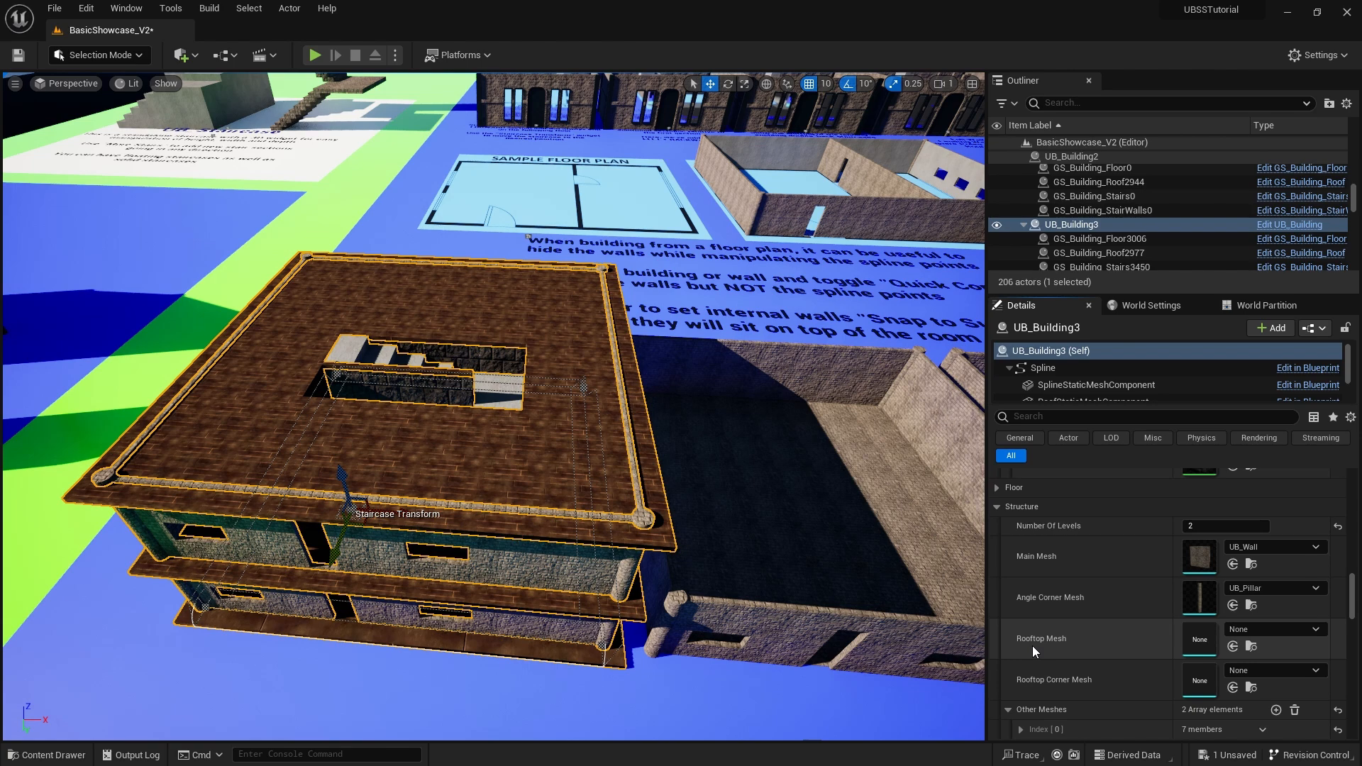
click(1316, 630)
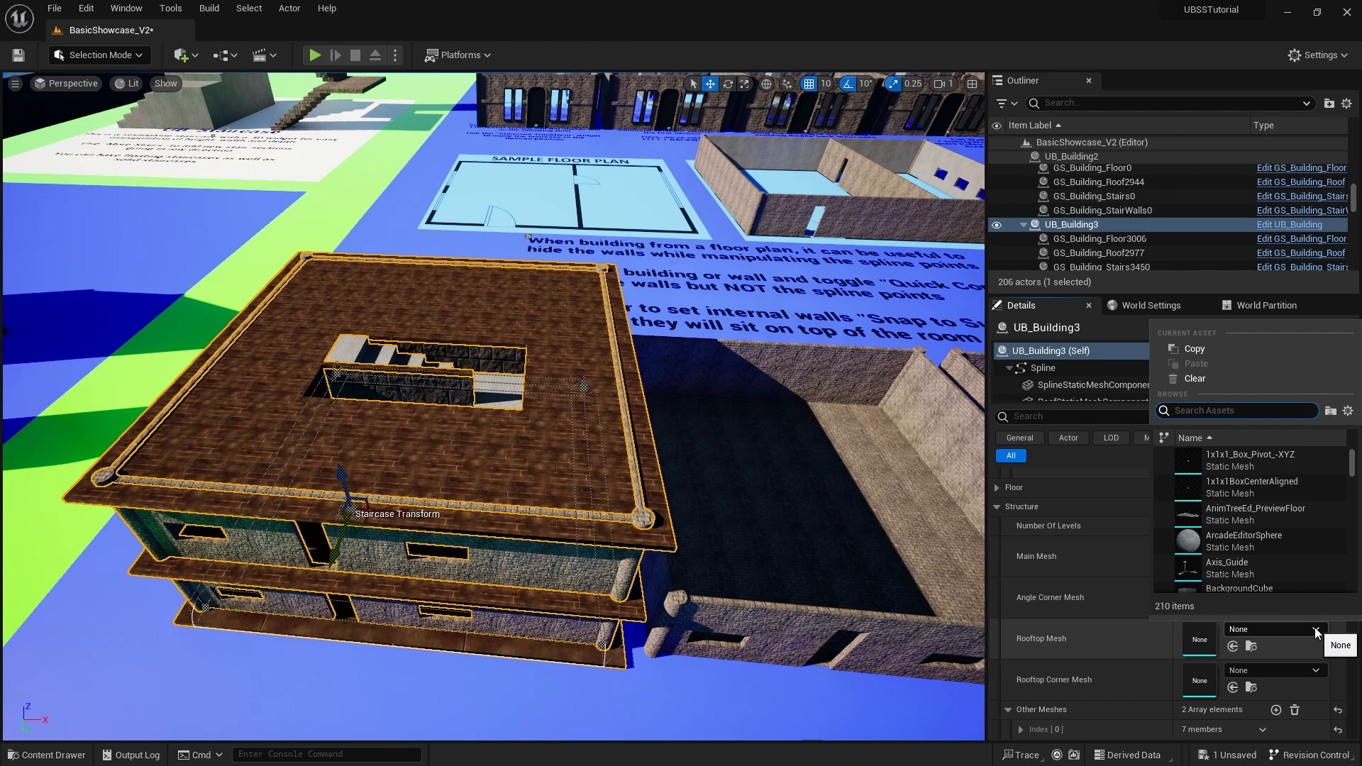
text(wall)
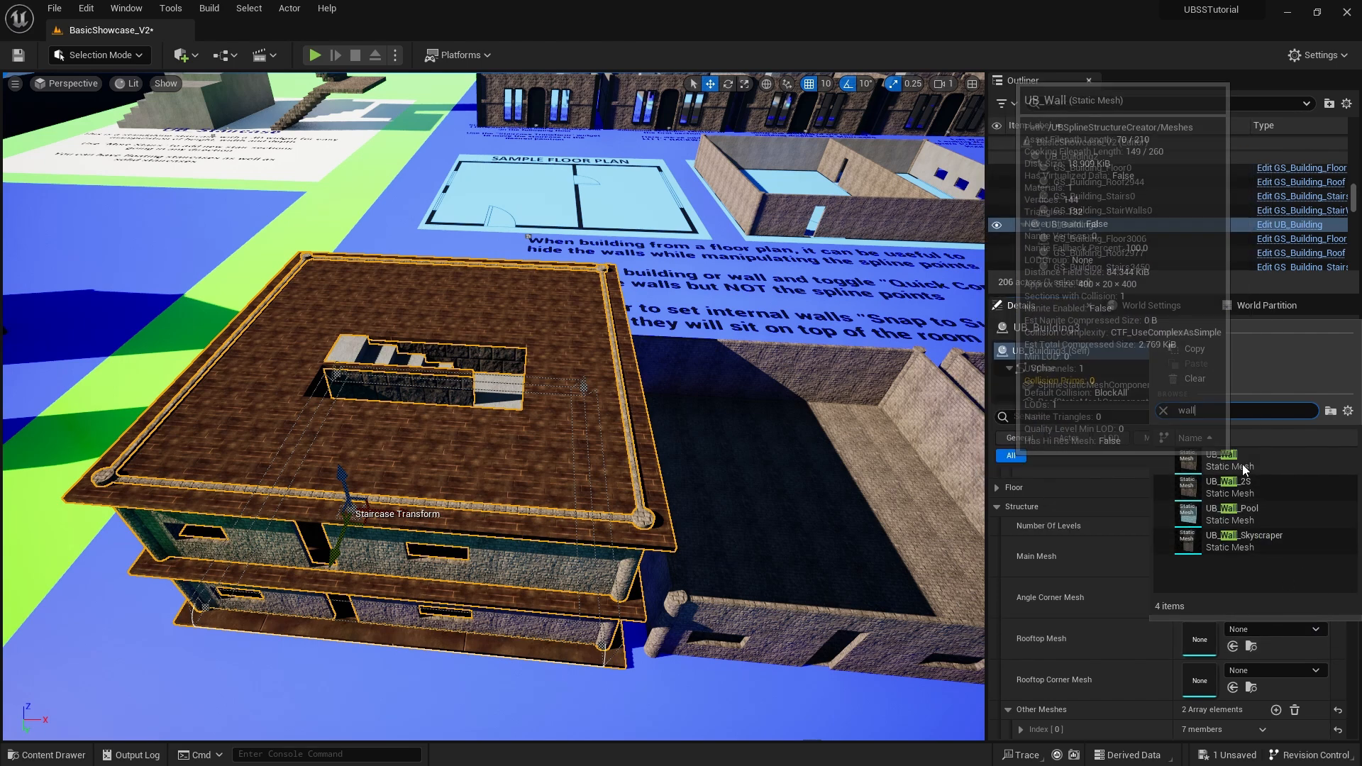
text(castle)
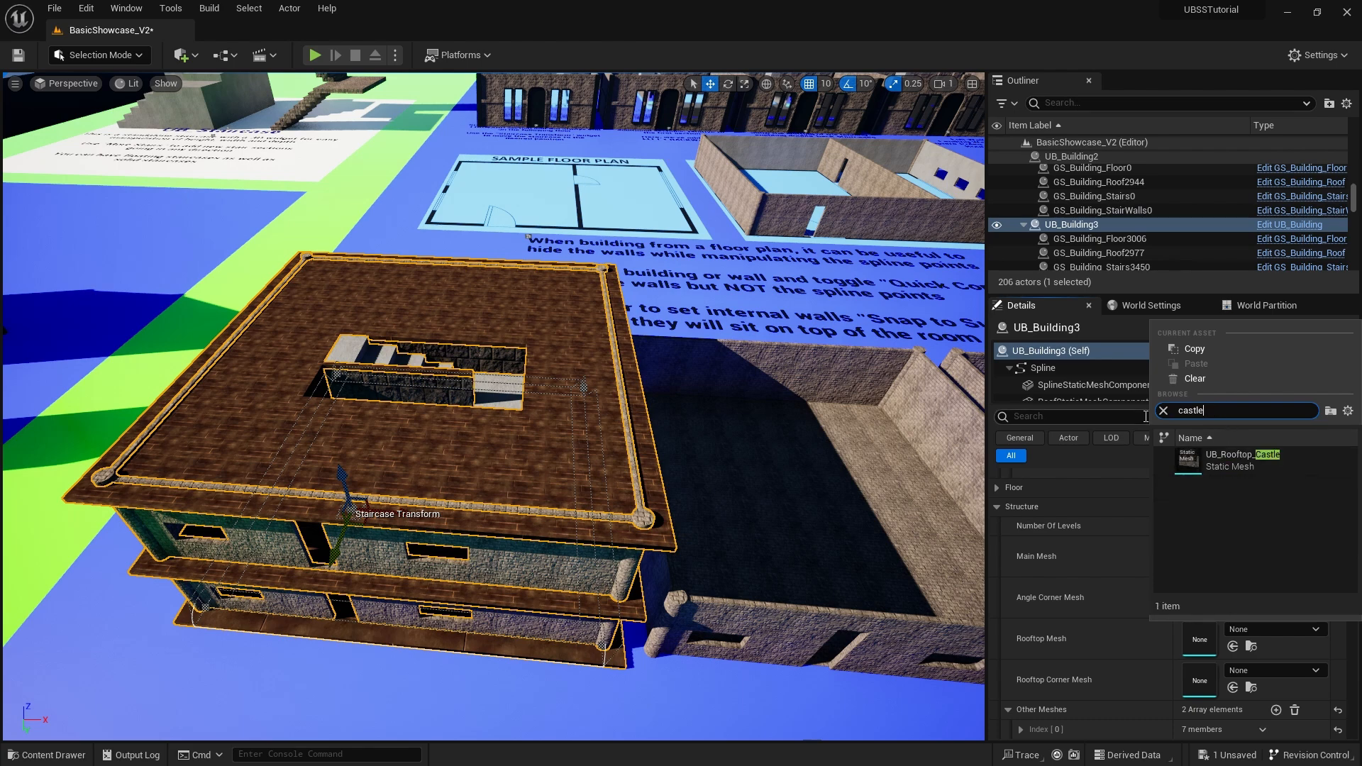
mouse_move(1297, 454)
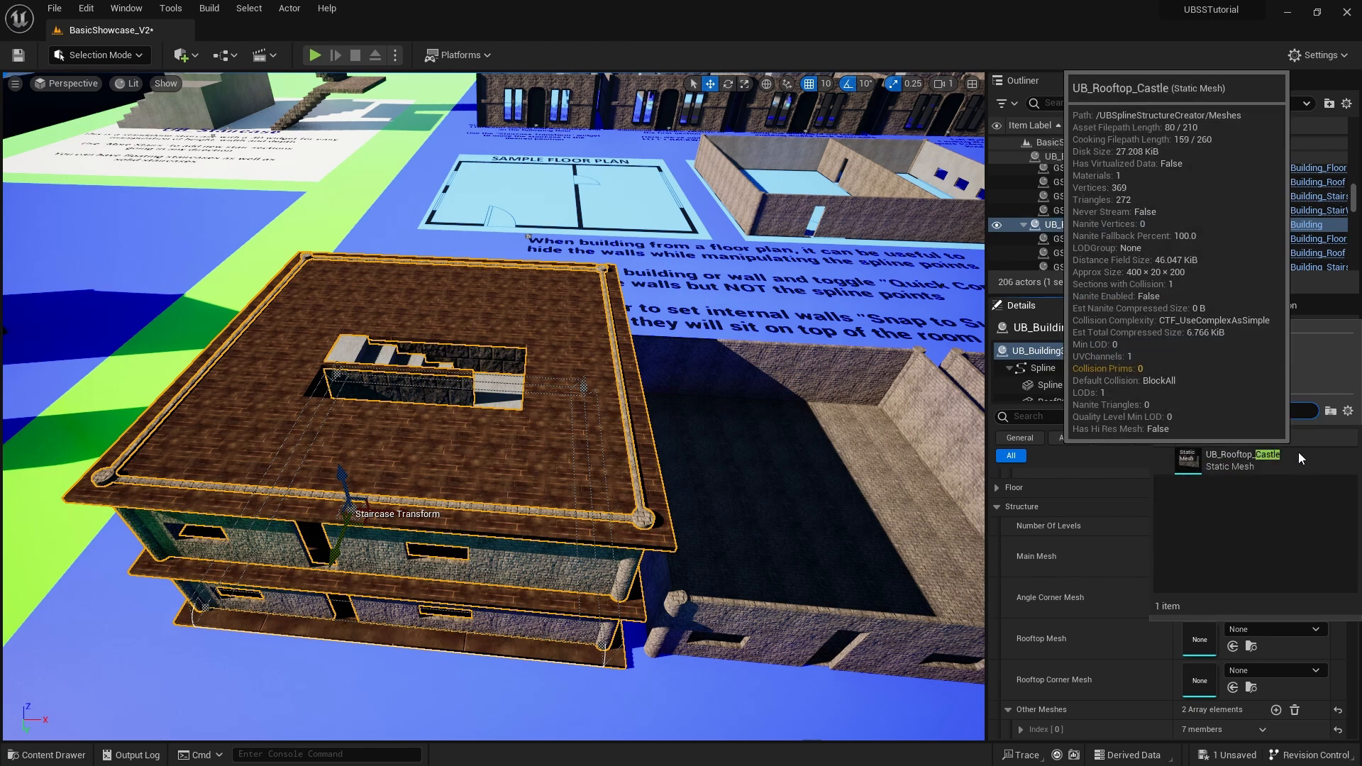
click(1249, 461)
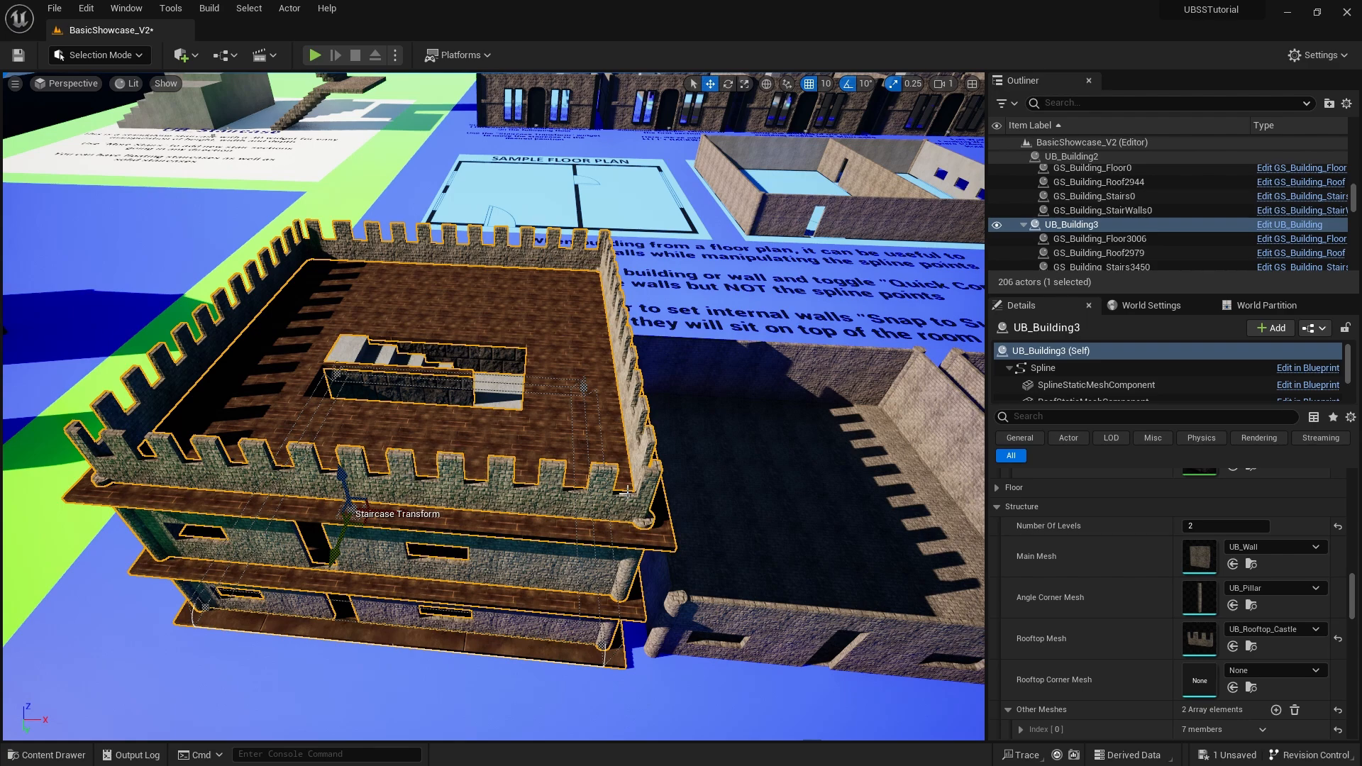
Assign UB_Rooftop_Pillar as the Rooftop Corner Mesh and view the battlement corner up close.
right_drag(659, 513, 602, 514)
key(d)
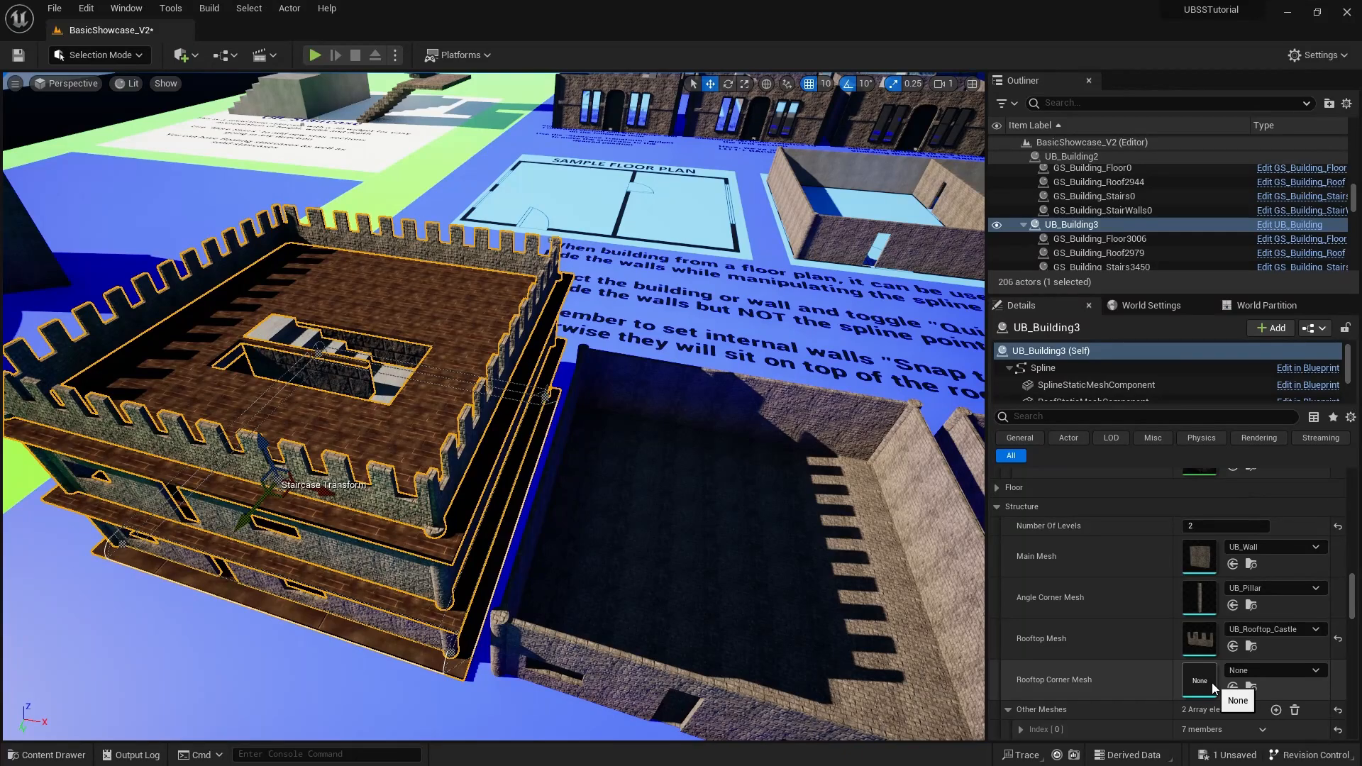
click(1317, 670)
text(r)
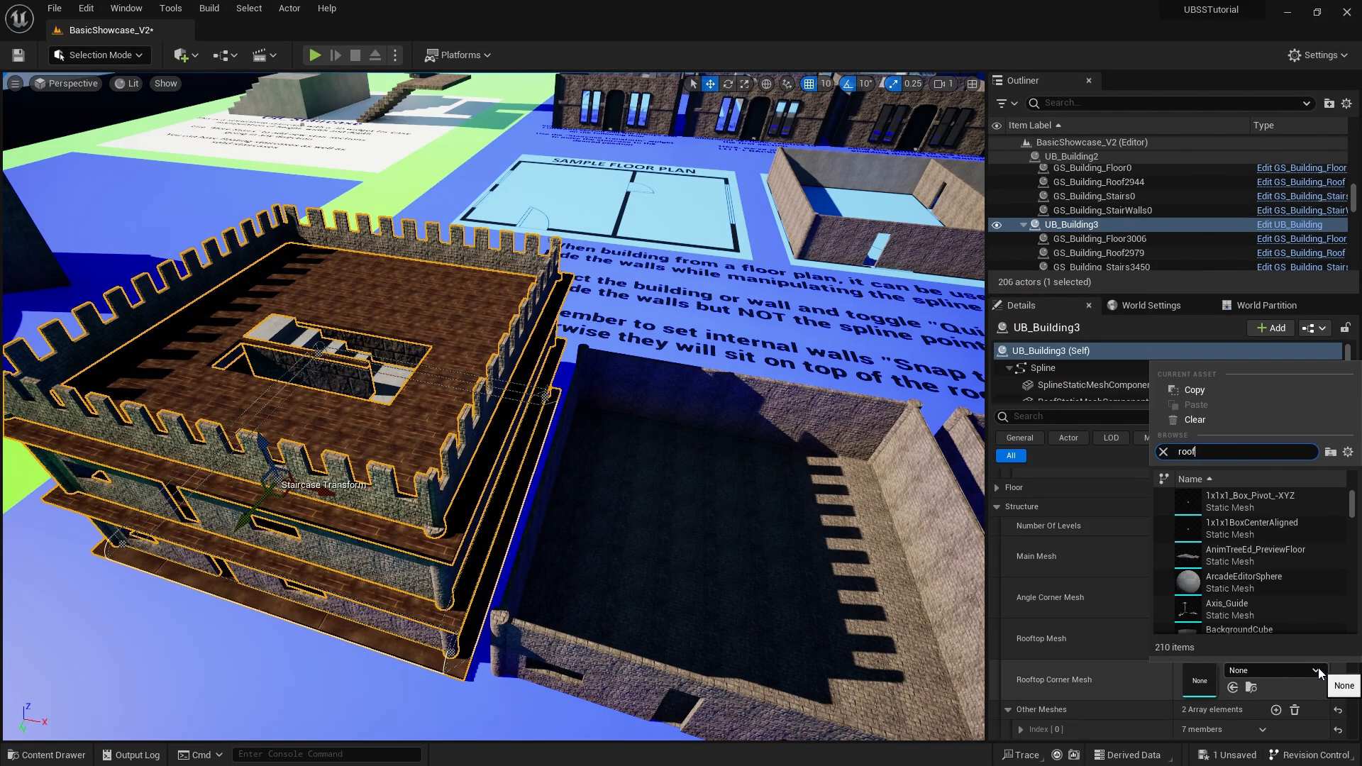
text(oof)
click(1265, 530)
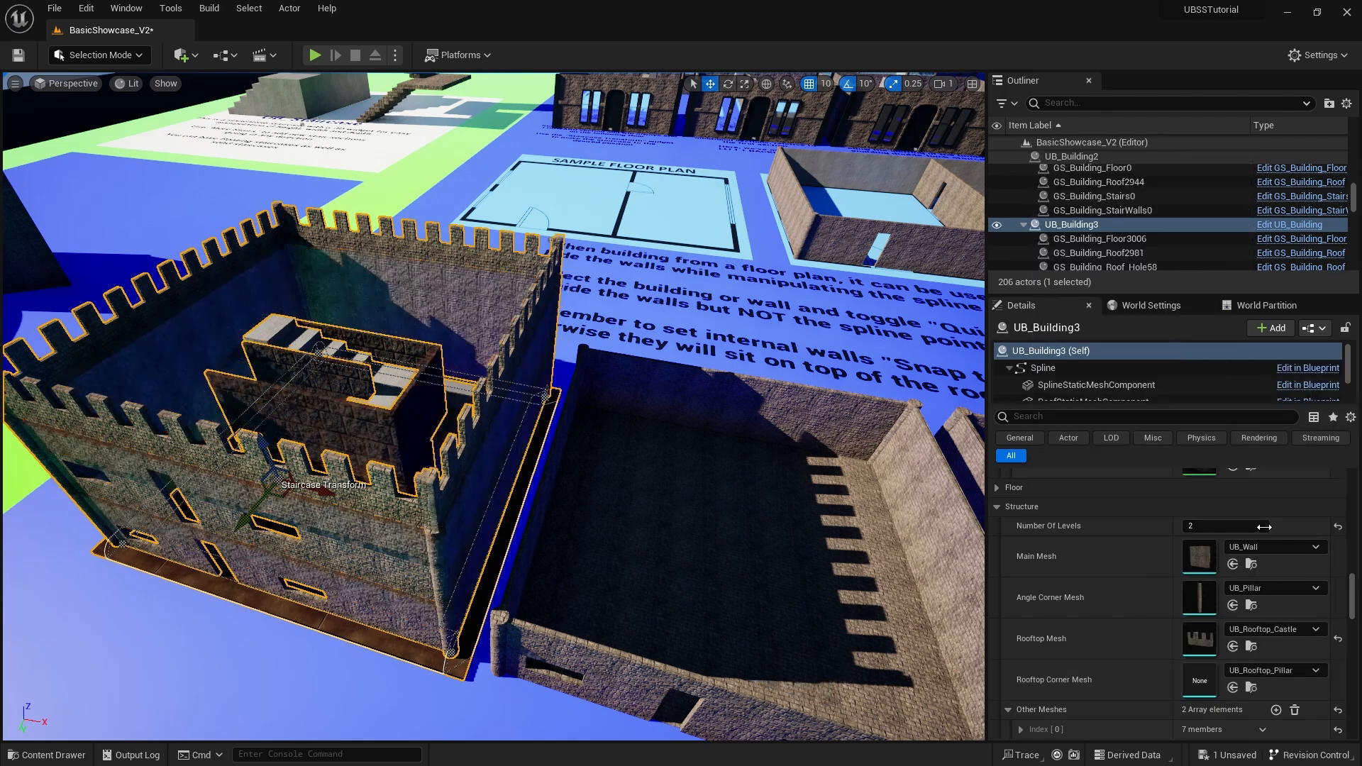
key(w)
right_drag(436, 536, 416, 502)
key(e)
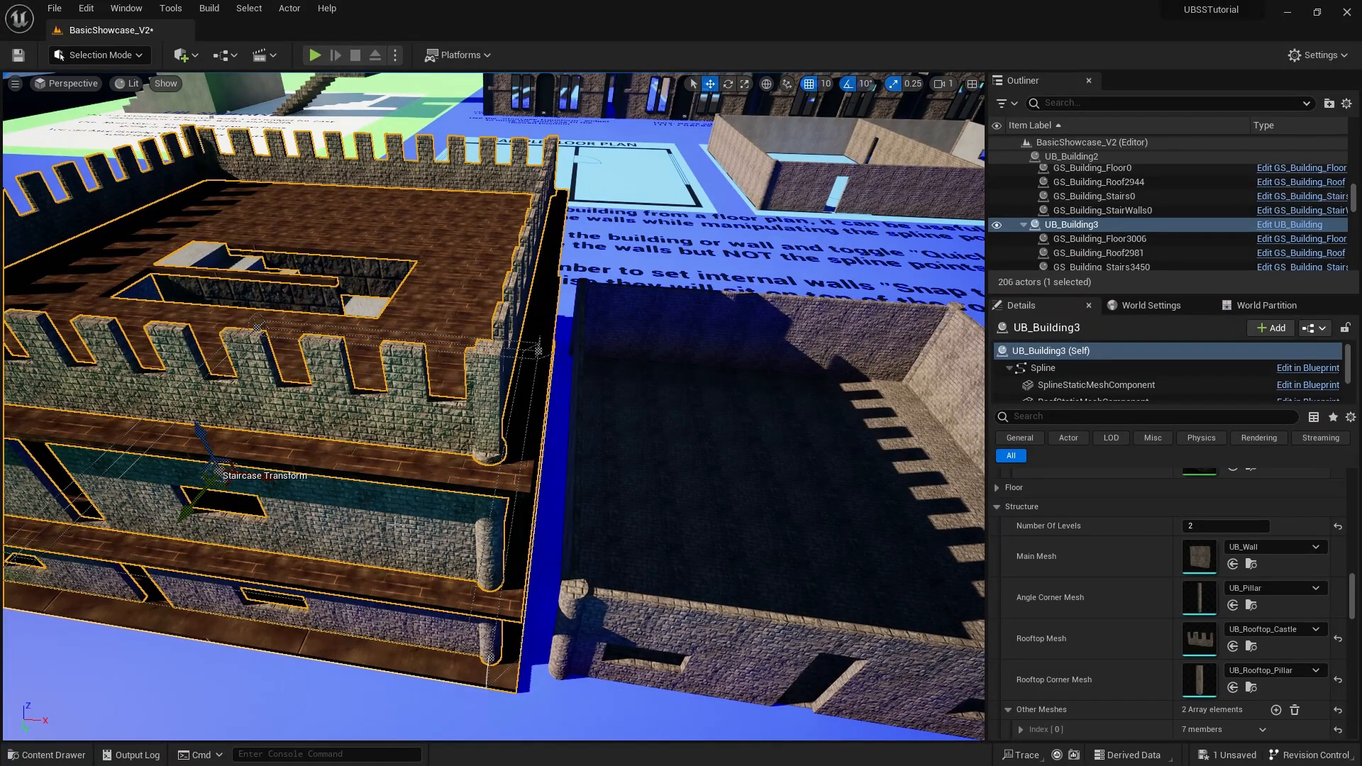
Change the Angle Corner Mesh to UB_Pillar_Square and look over the building's corners.
click(1315, 588)
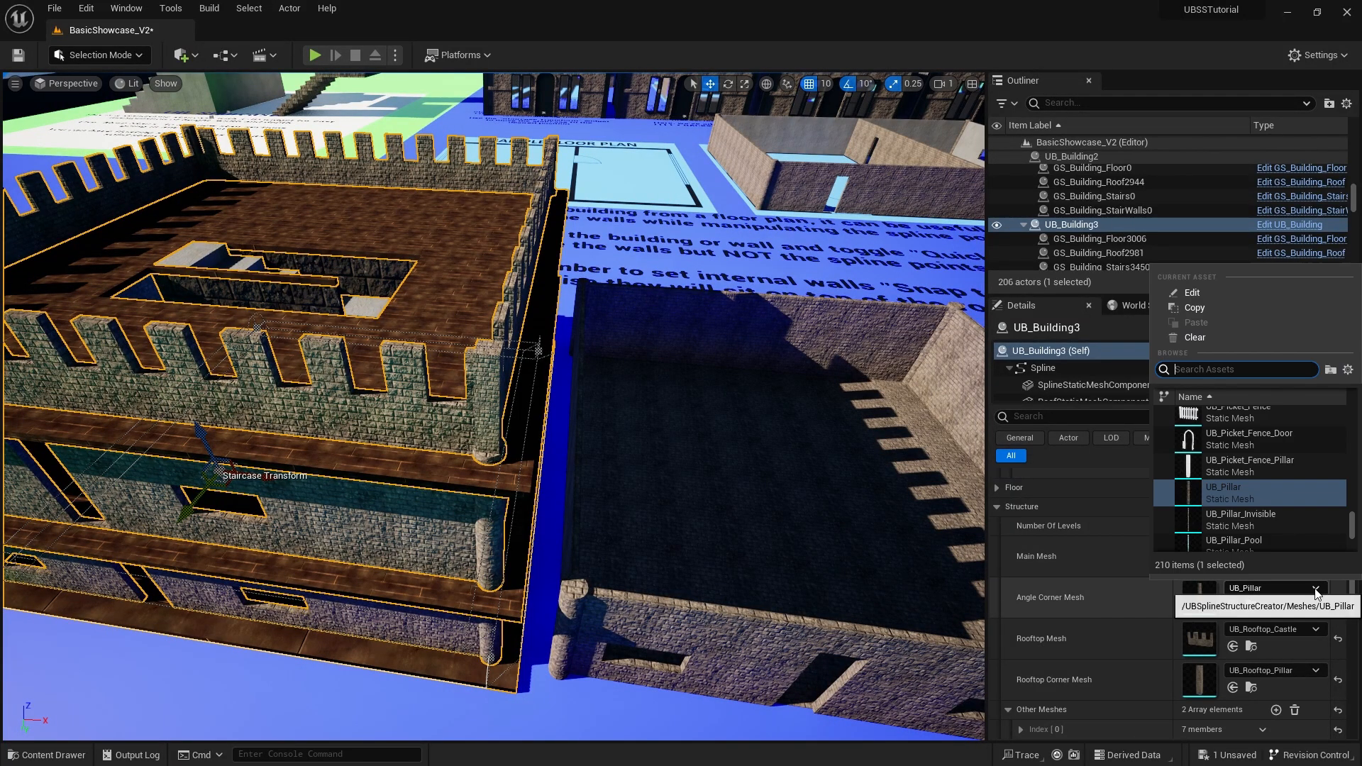
scroll(1255, 514, down, 2)
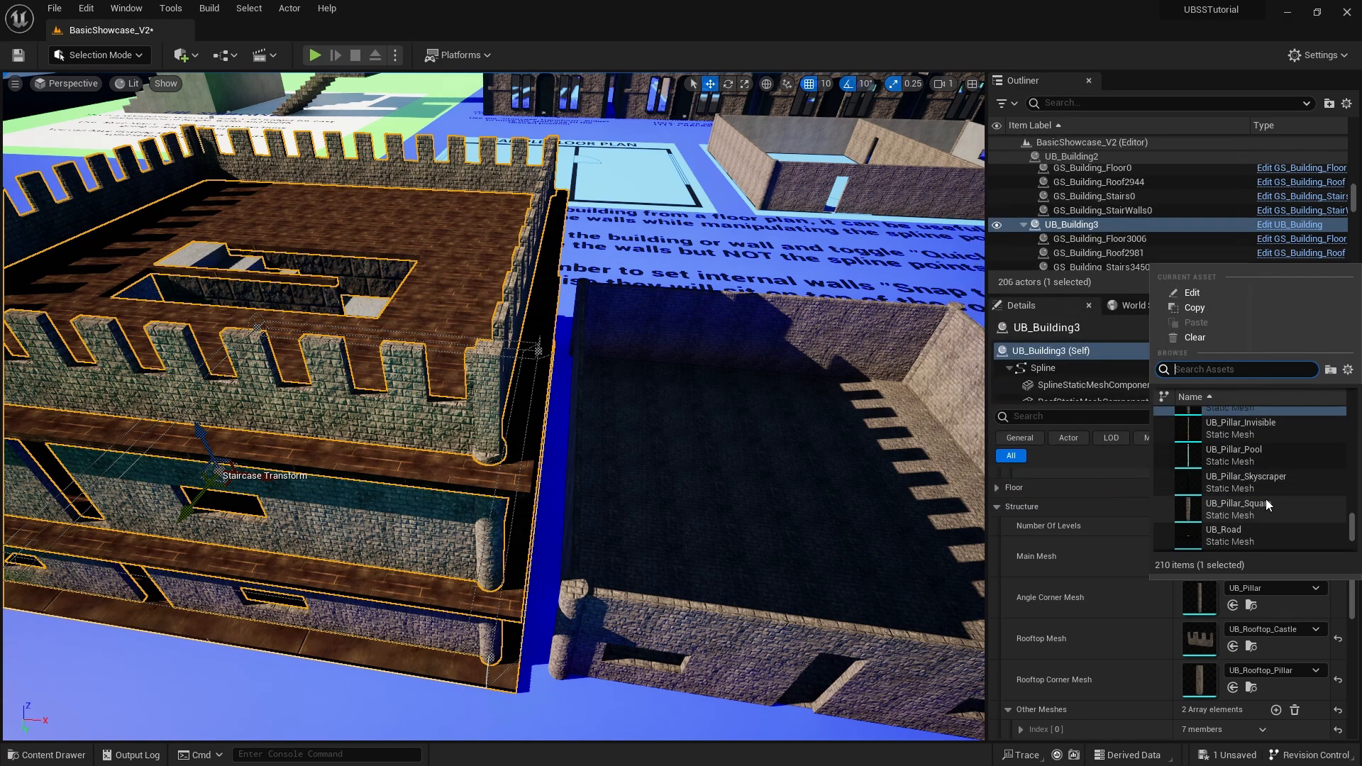
click(1268, 505)
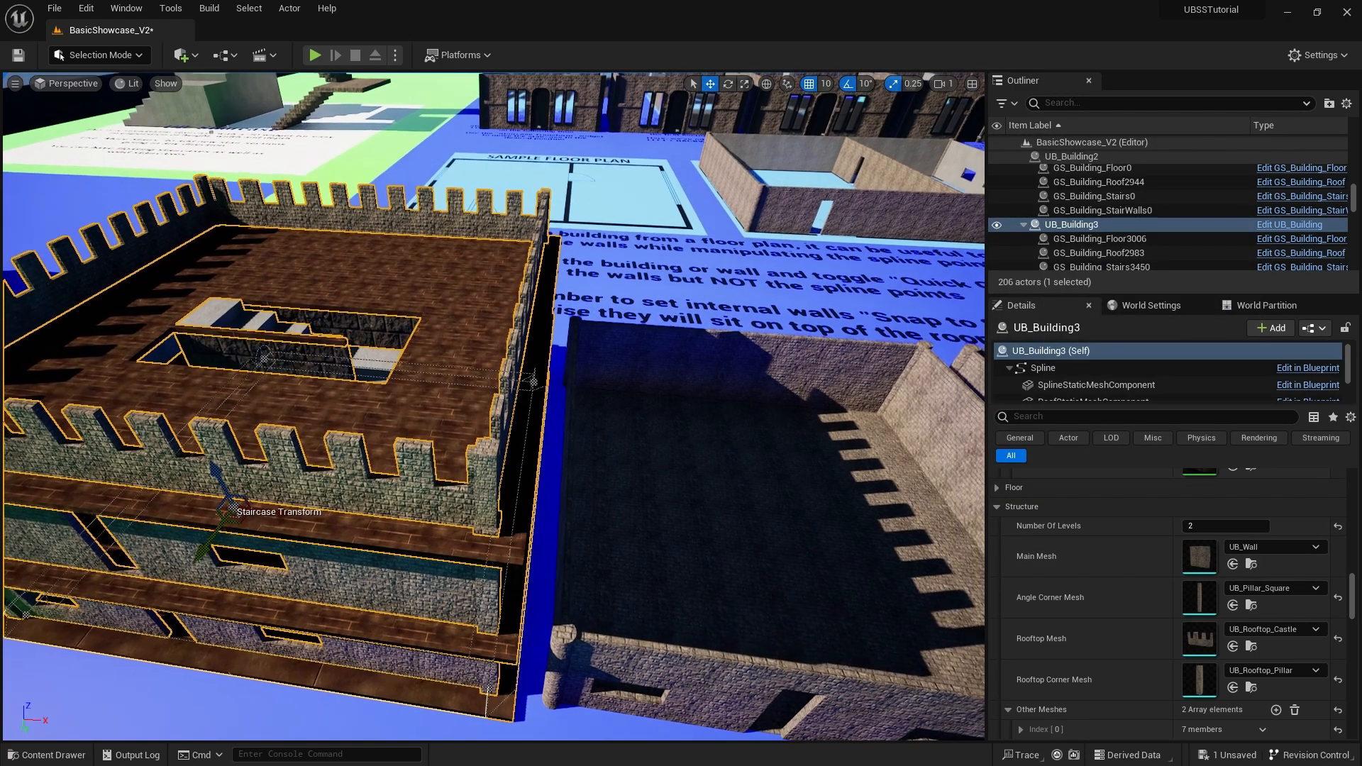
right_drag(546, 538, 514, 521)
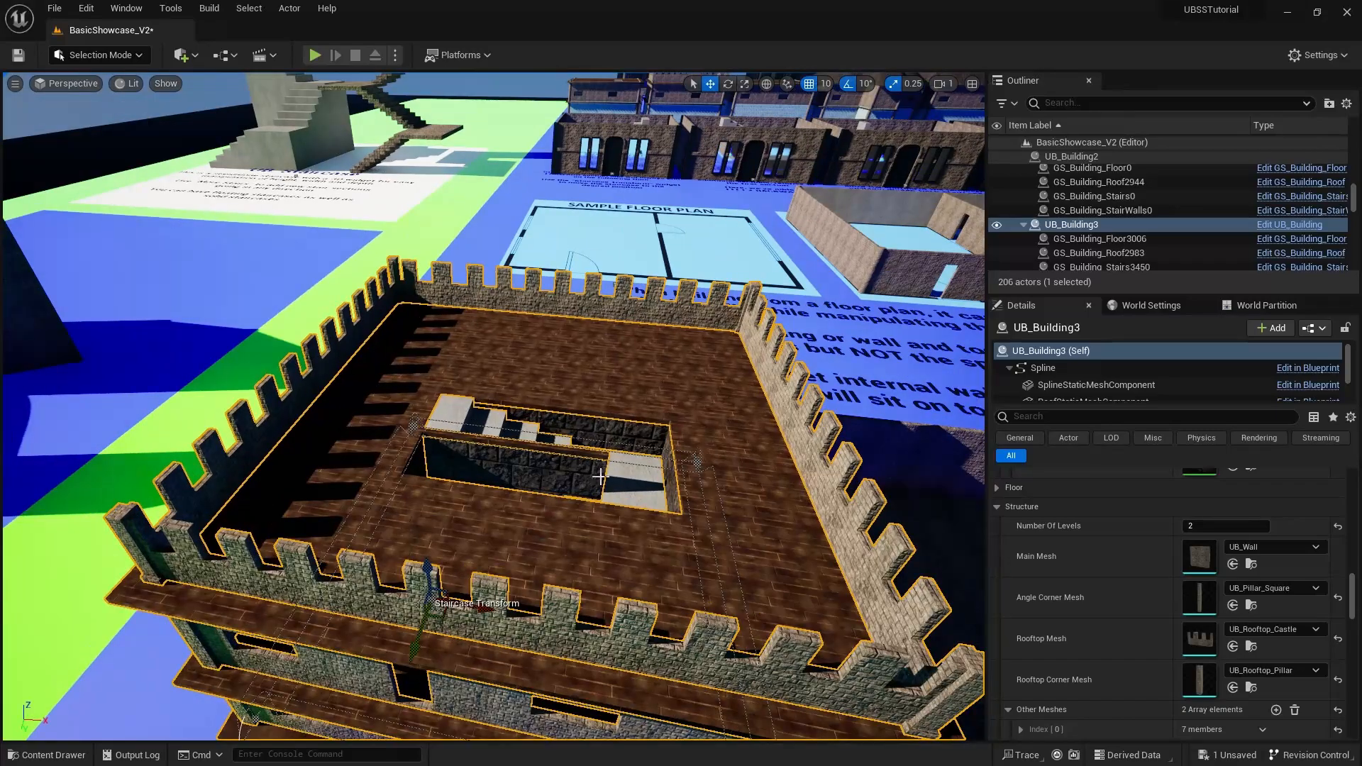
right_drag(656, 524, 550, 488)
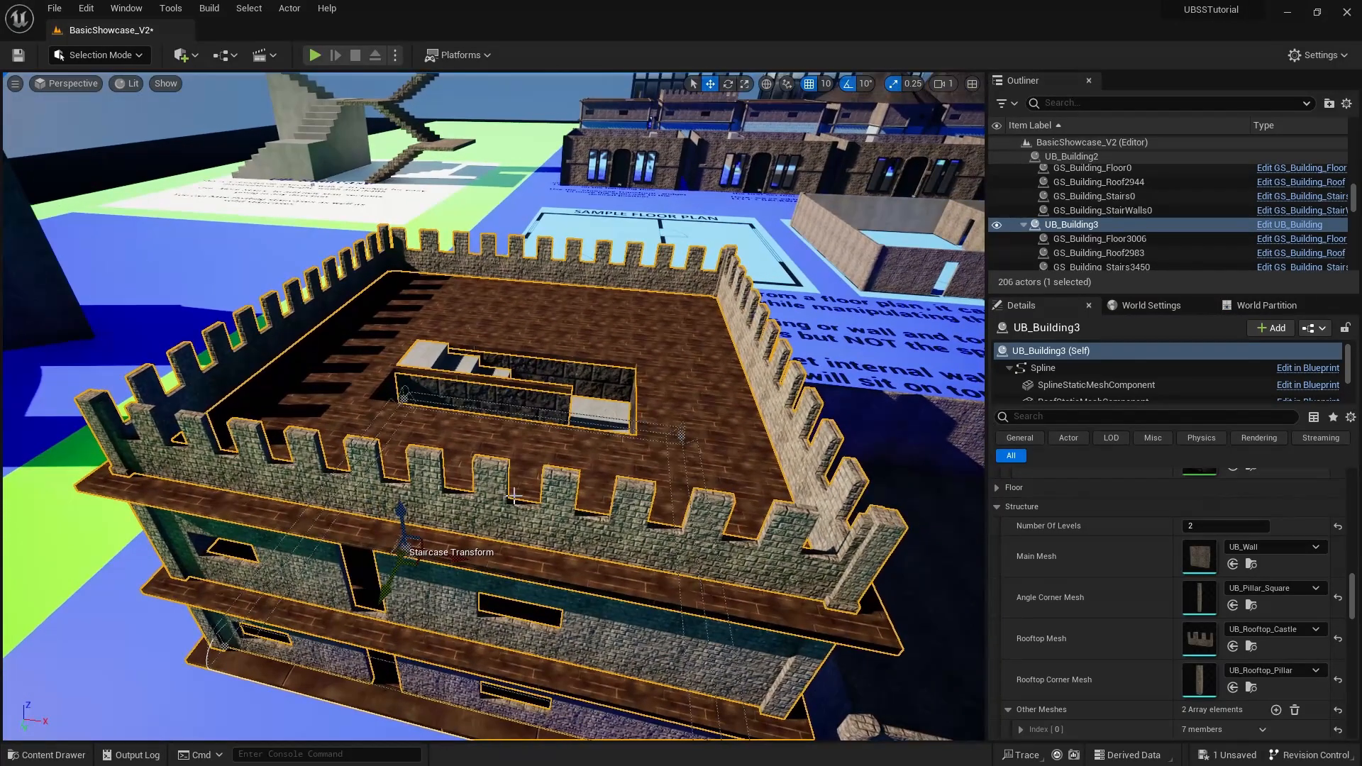
Try the building with 5 levels, view it, and set the Number Of Levels back to 2.
drag(798, 450, 798, 486)
click(1199, 524)
text(5)
key(Return)
right_drag(879, 496, 839, 494)
click(1186, 525)
text(2)
key(Return)
right_drag(768, 557, 772, 543)
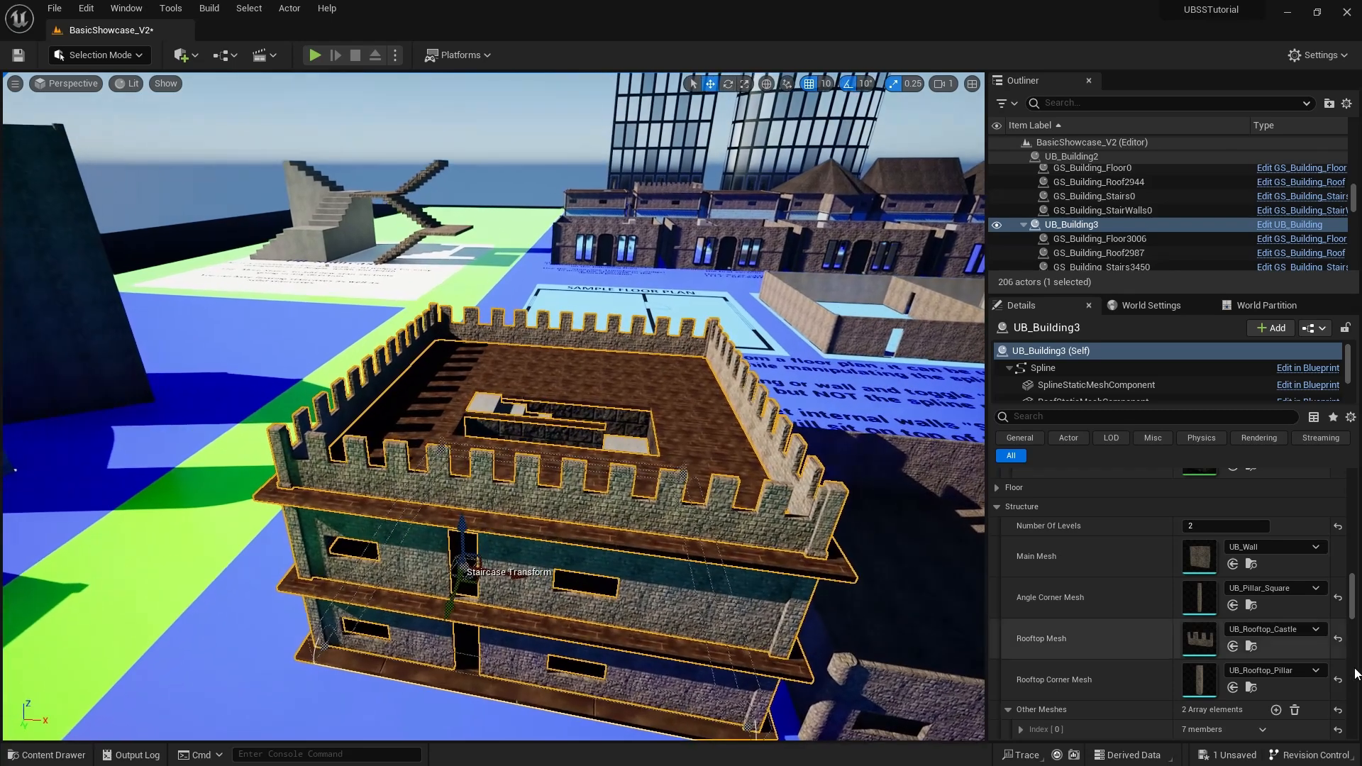
Try the roof with Staircase To Top Level off and with Top Level Only on, restoring each option after its trial.
drag(1355, 603, 1357, 502)
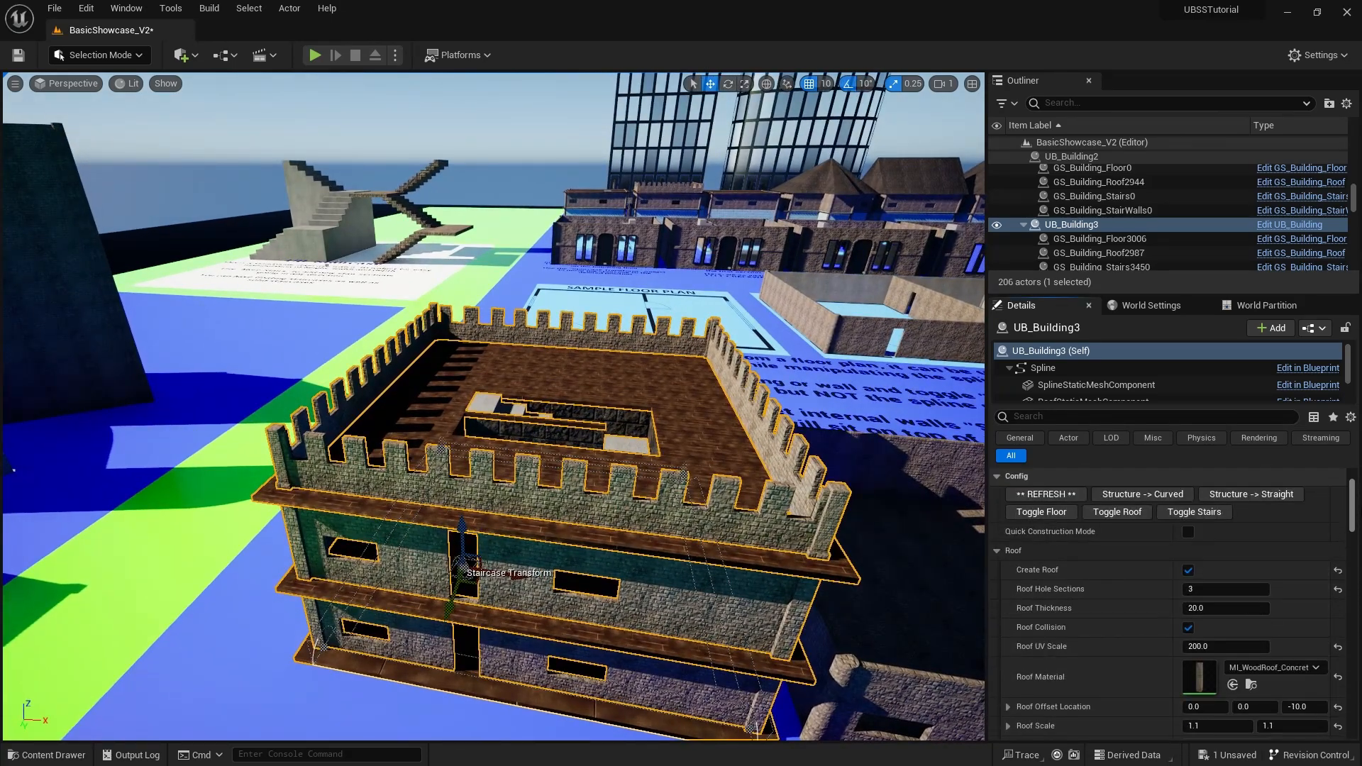
scroll(1087, 645, down, 3)
scroll(1087, 645, down, 2)
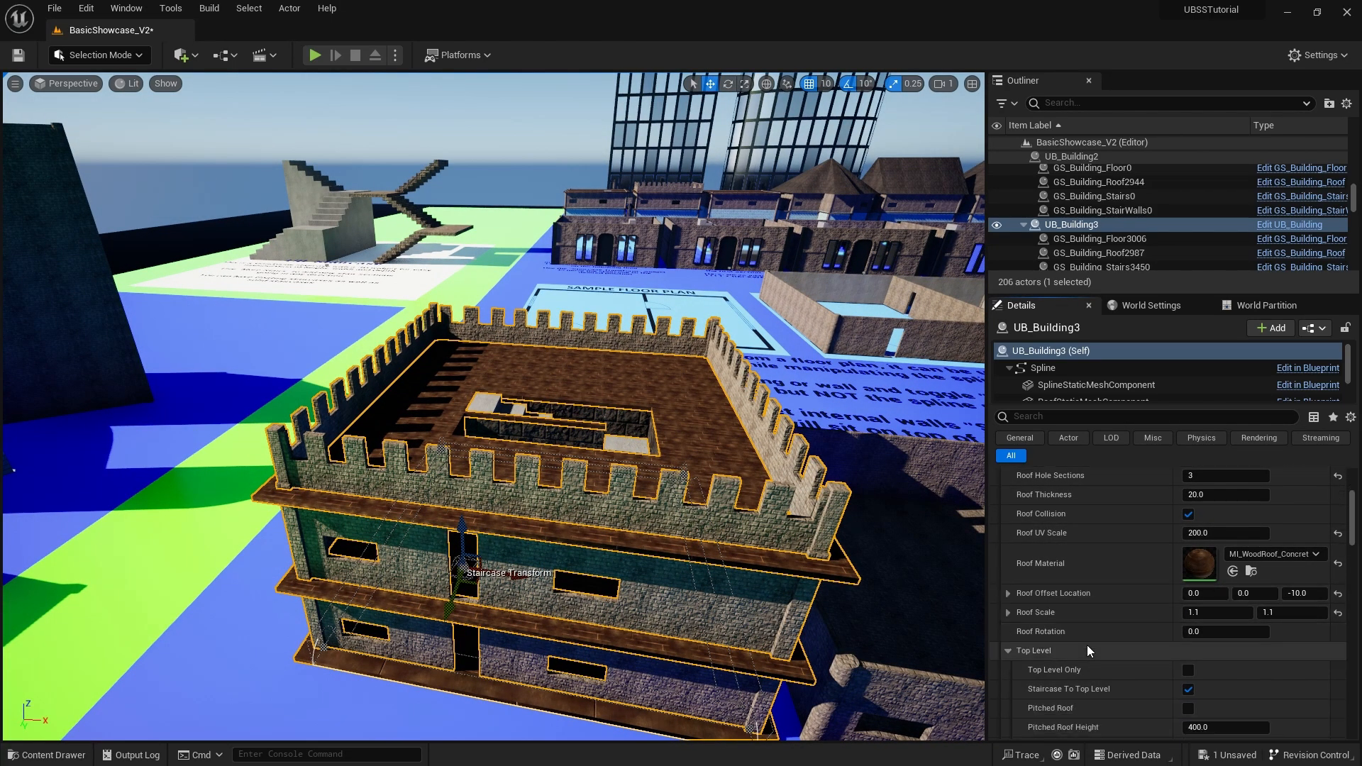
scroll(1064, 644, down, 5)
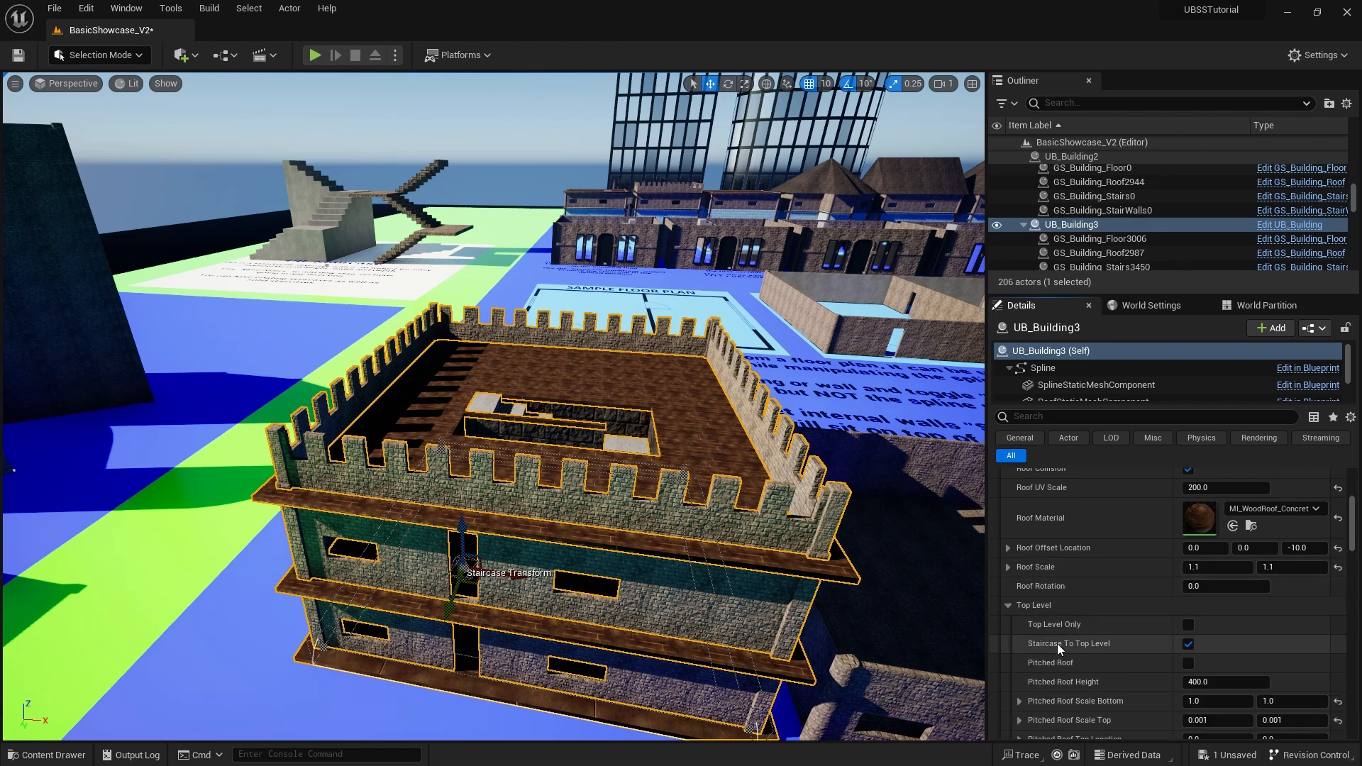
scroll(1096, 597, up, 1)
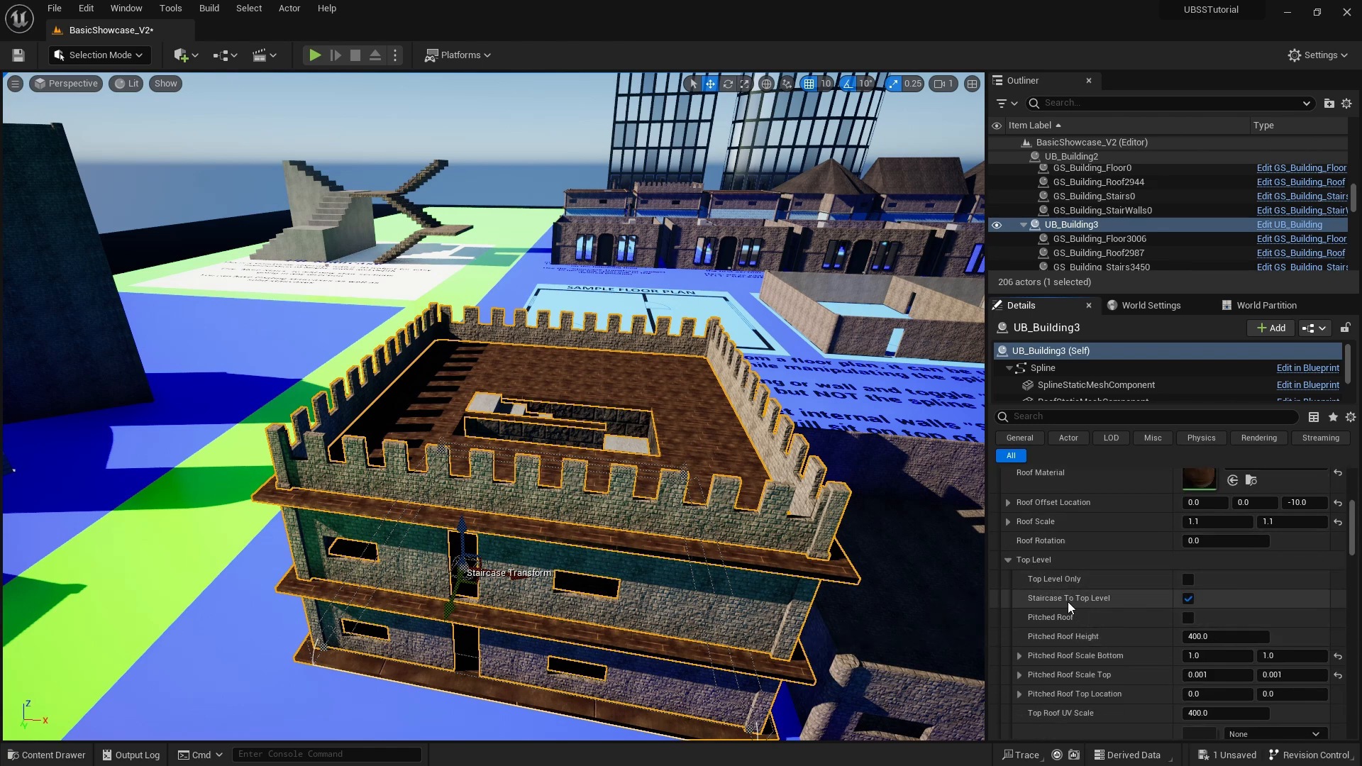
click(1187, 598)
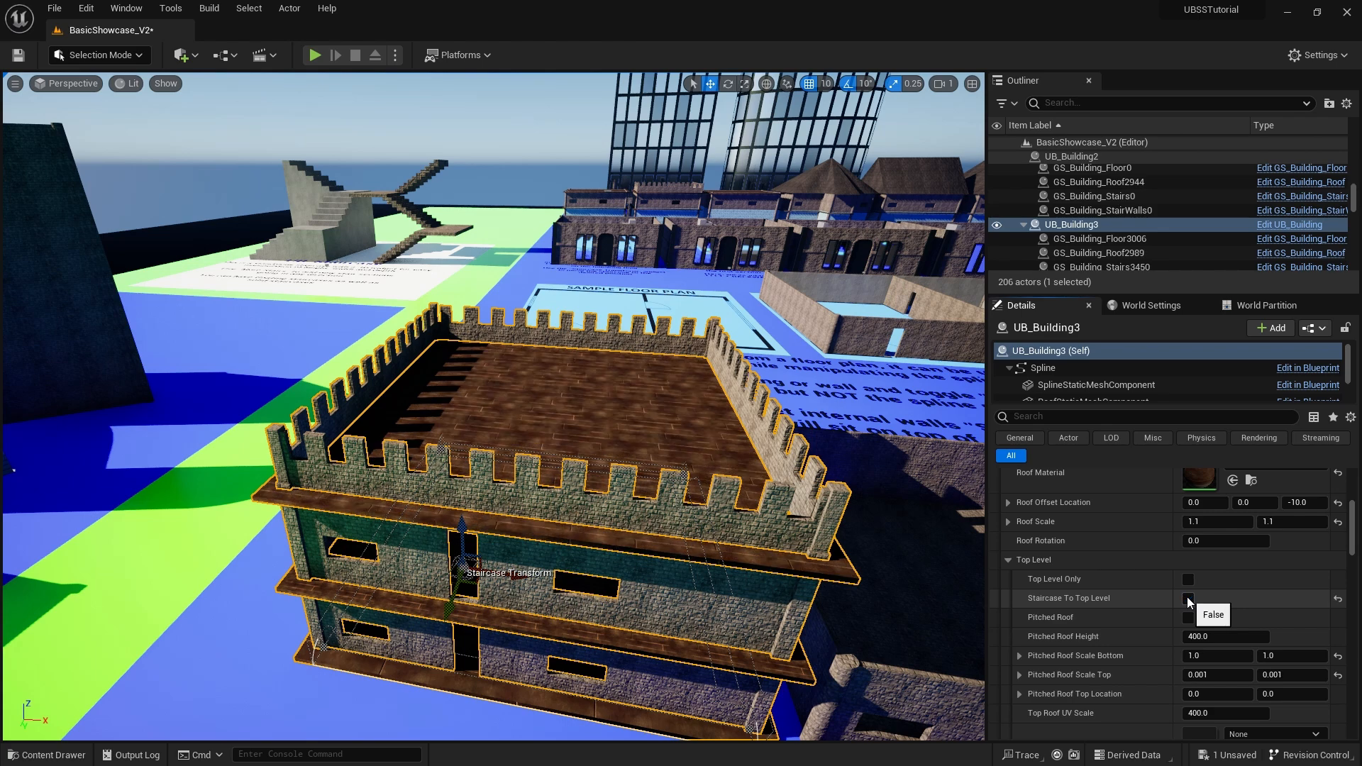
click(1187, 598)
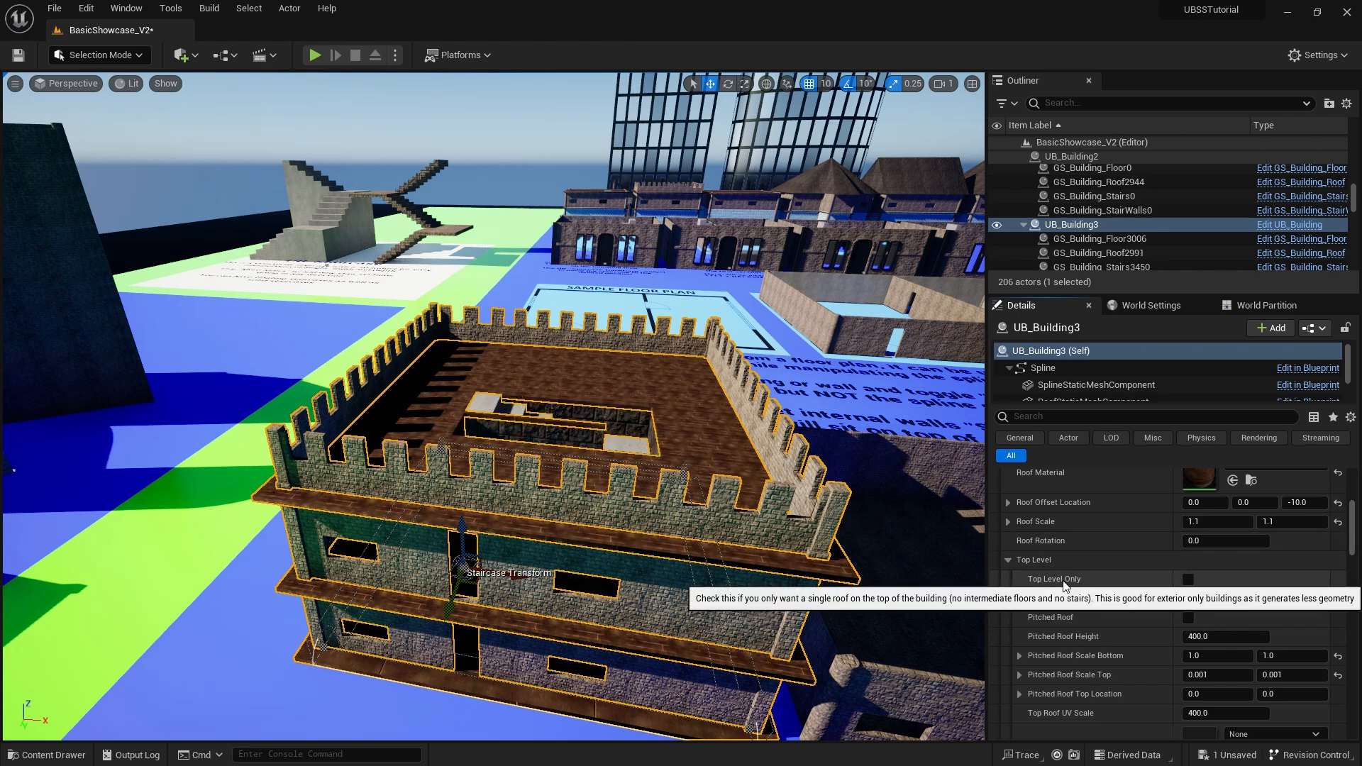
click(1187, 579)
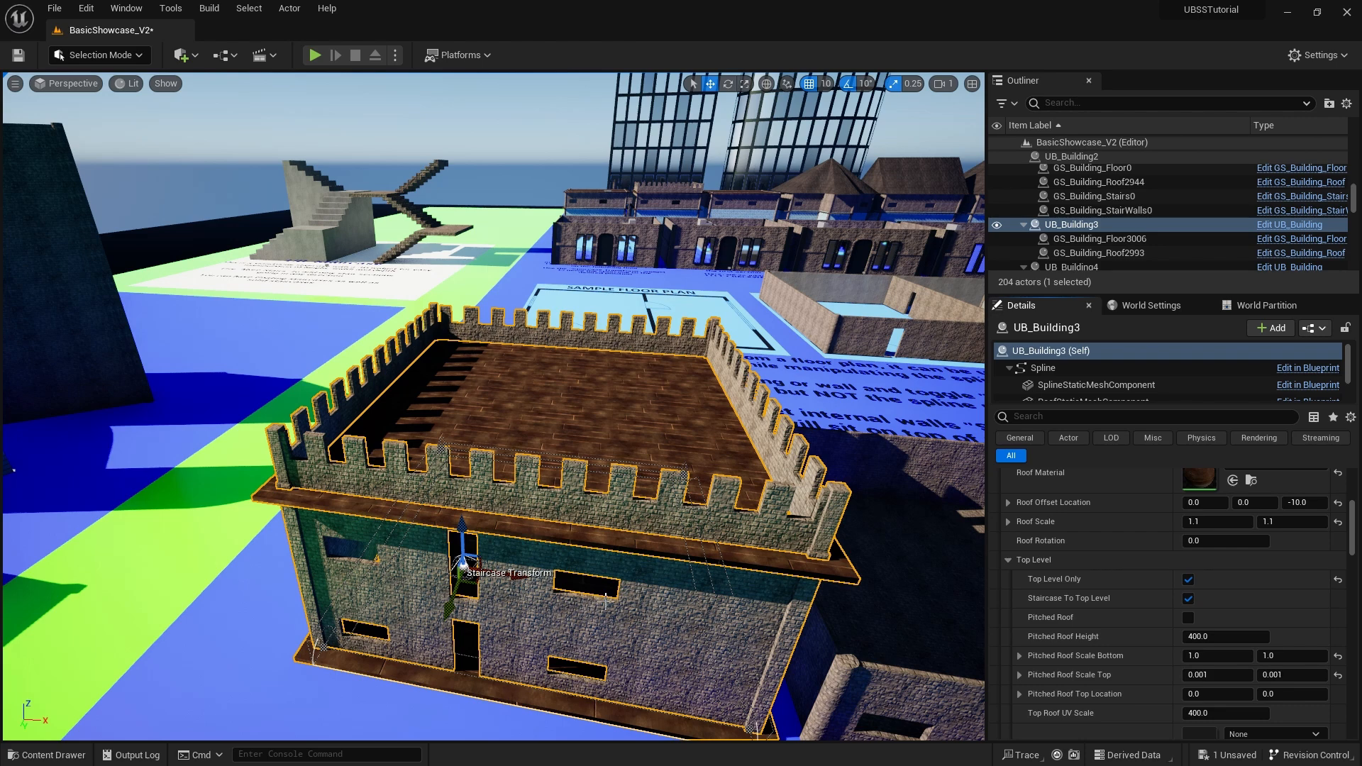
click(1188, 580)
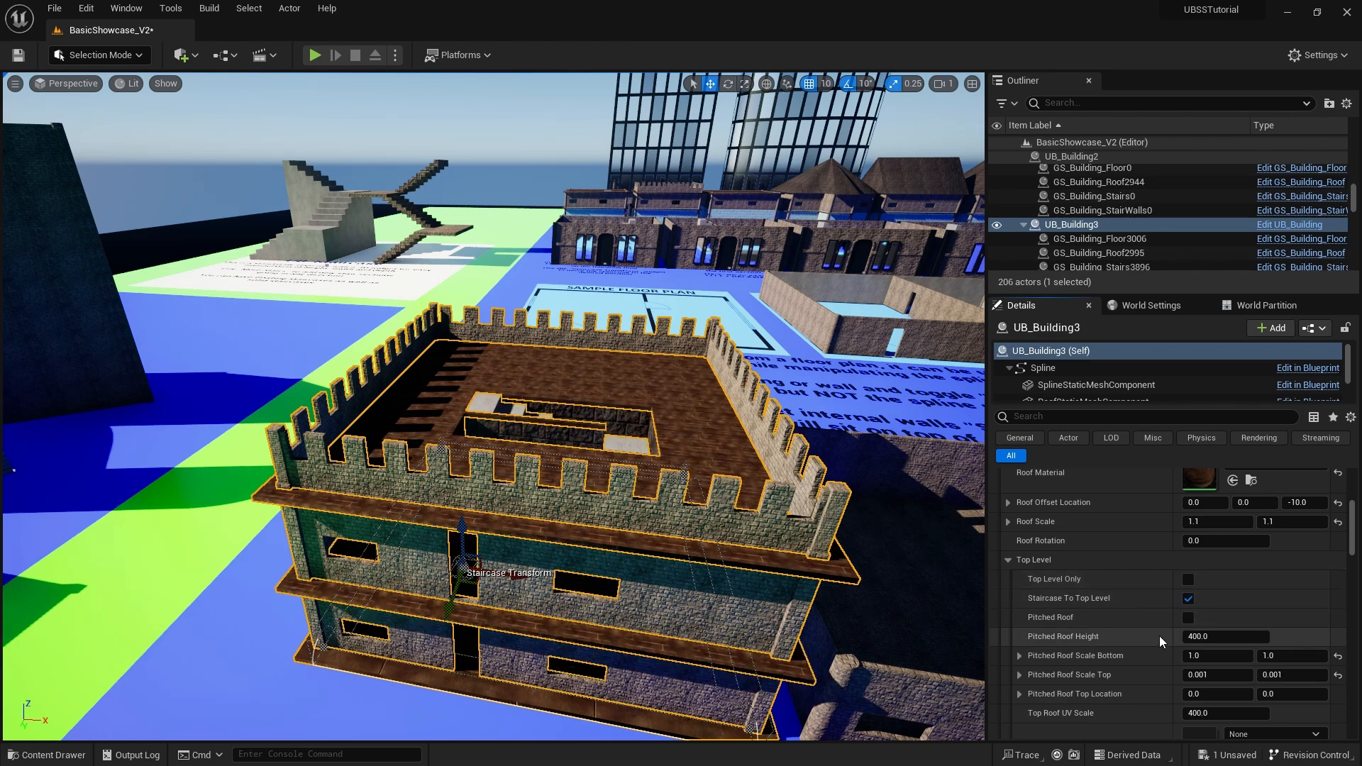
Turn on Pitched Roof for the top level and turn off Staircase To Top Level.
key(d)
right_drag(933, 608, 964, 650)
key(e)
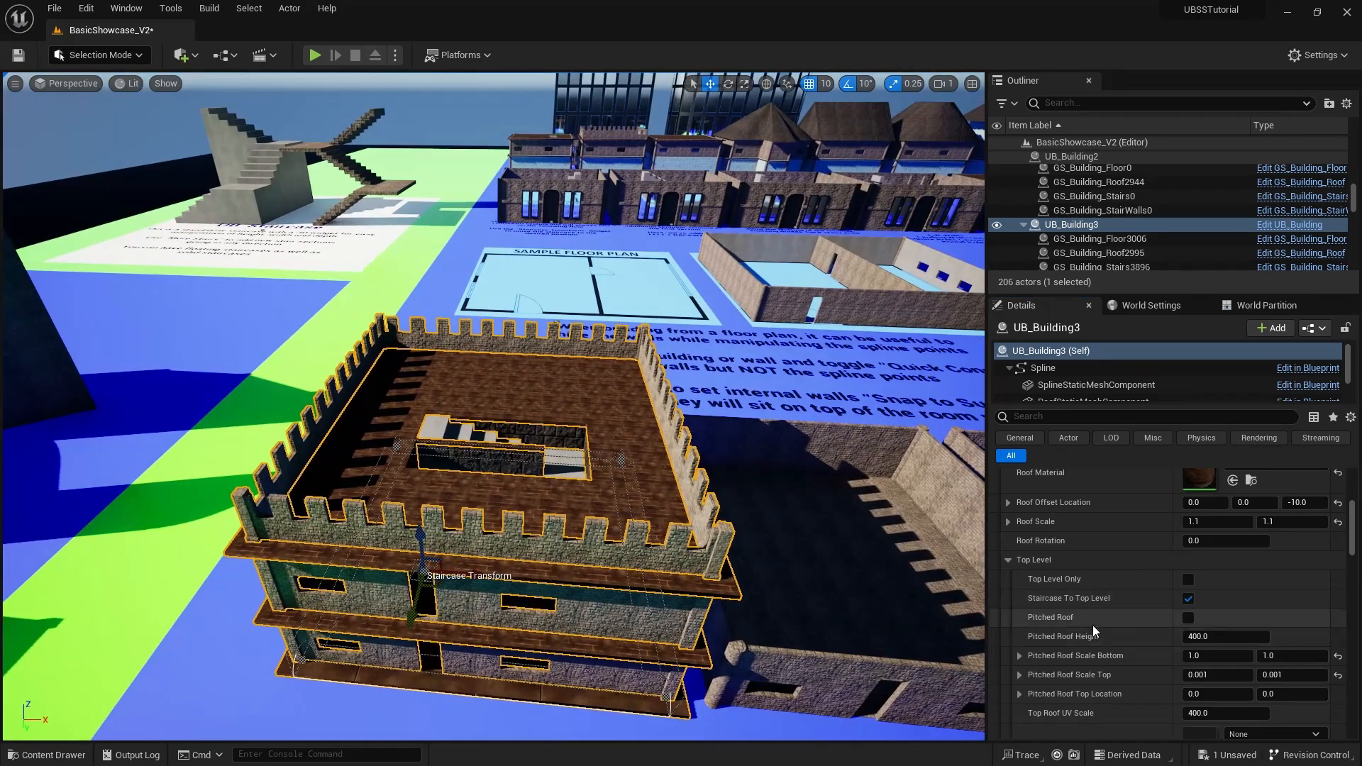
click(1188, 617)
click(1188, 598)
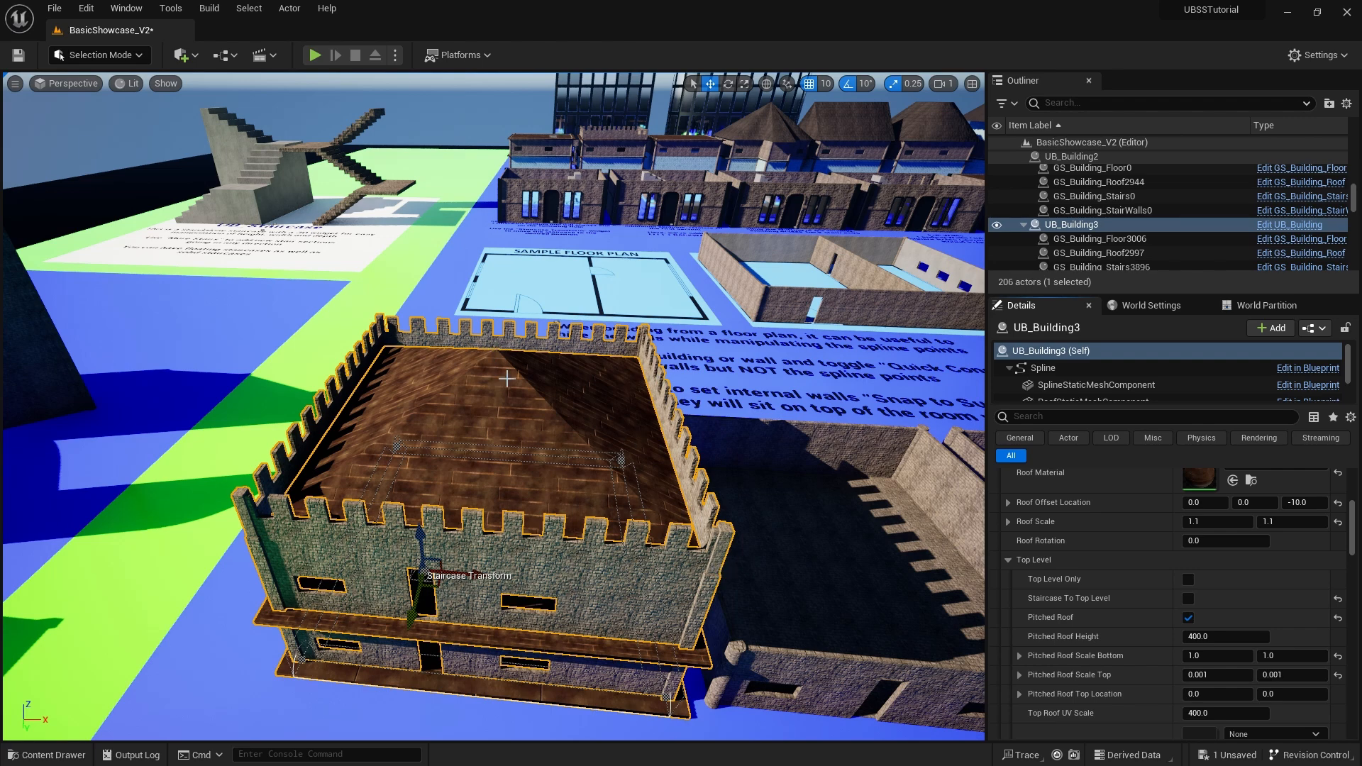
Set the Pitched Roof Height to 1000 and view the pitched roof from several angles.
click(1195, 636)
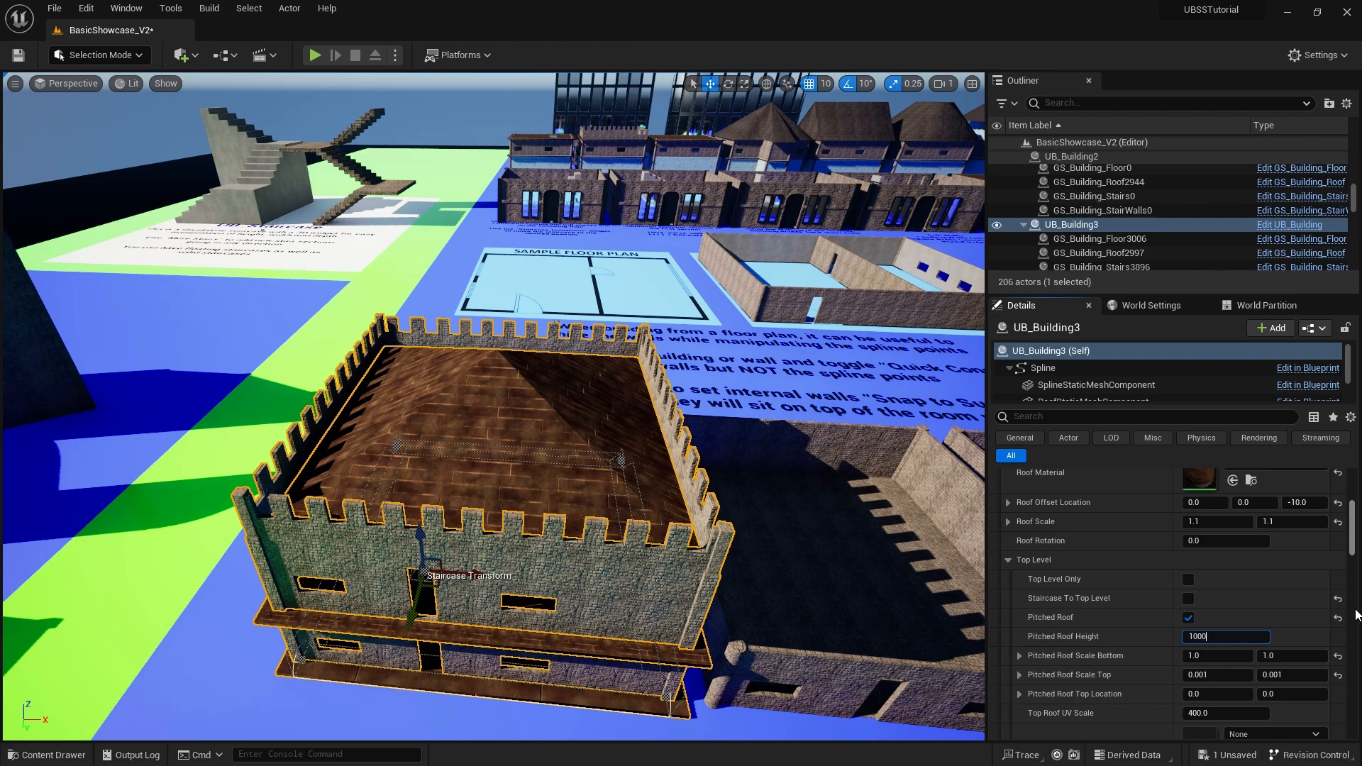
key(Return)
right_drag(758, 433, 582, 422)
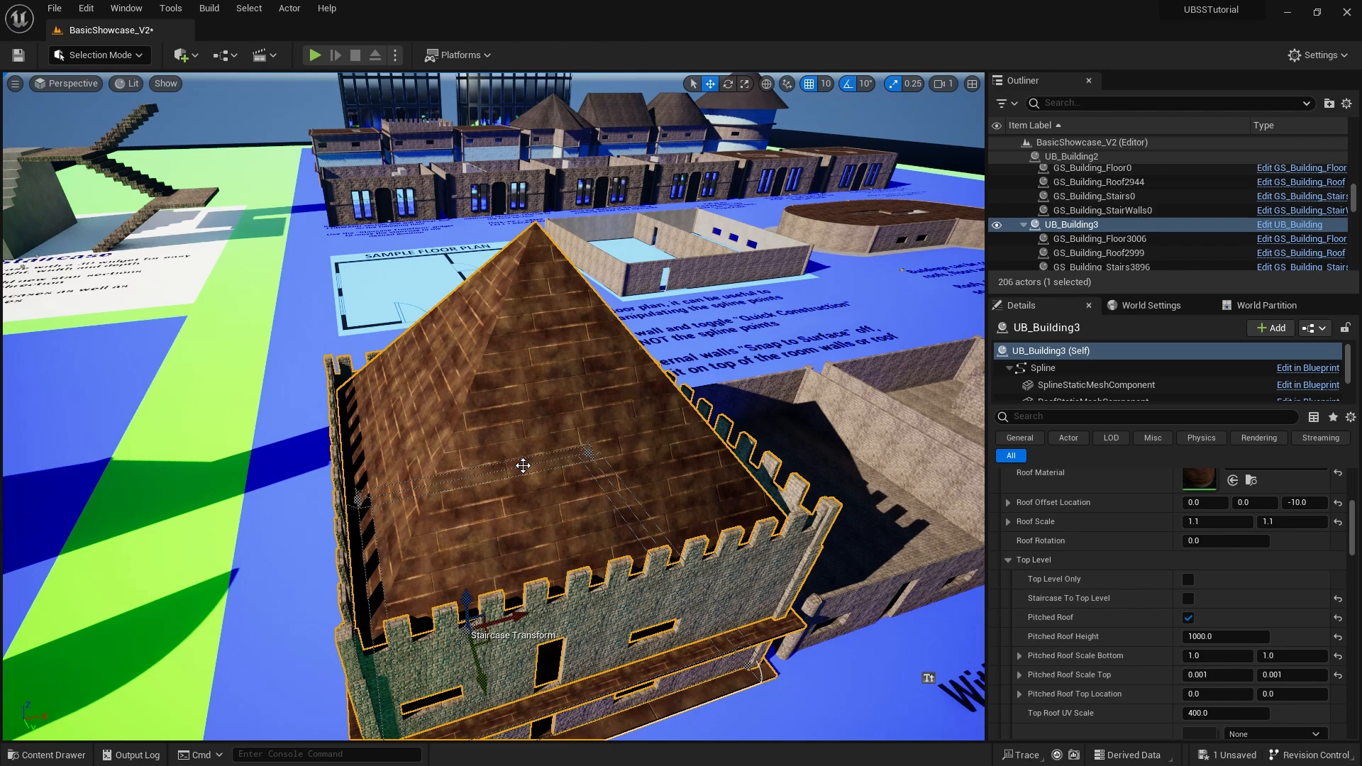
right_drag(647, 480, 575, 375)
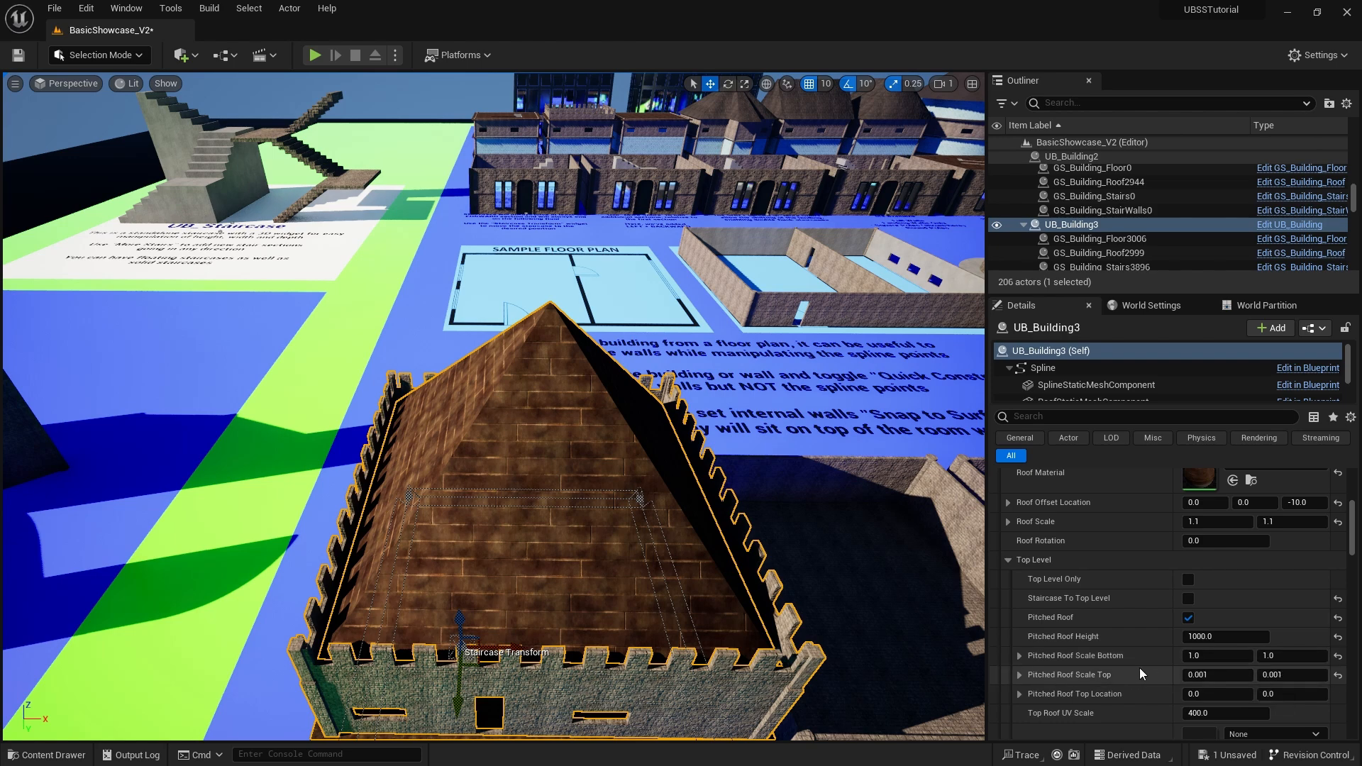
Set the Pitched Roof Scale Bottom to 1.1 in both directions and view the roof's lower edge.
scroll(1139, 670, down, 2)
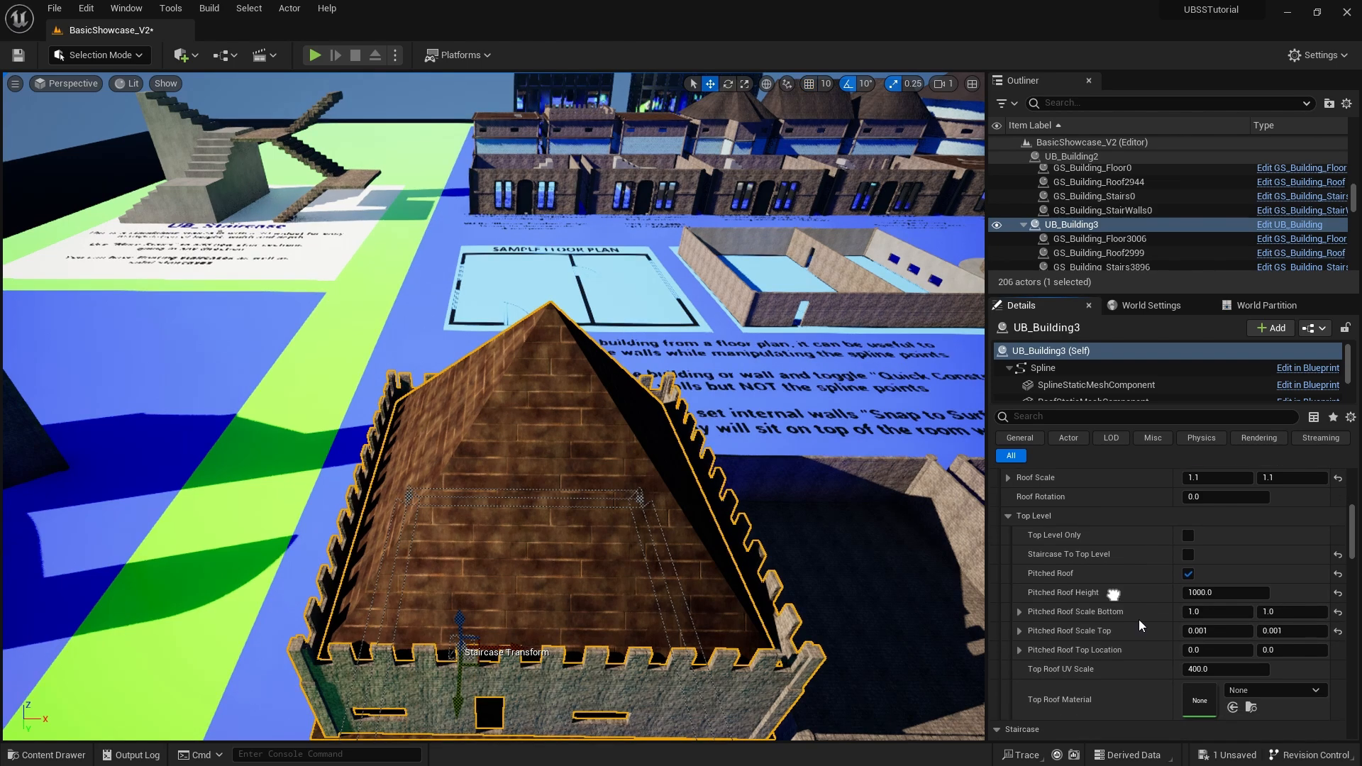
click(1216, 610)
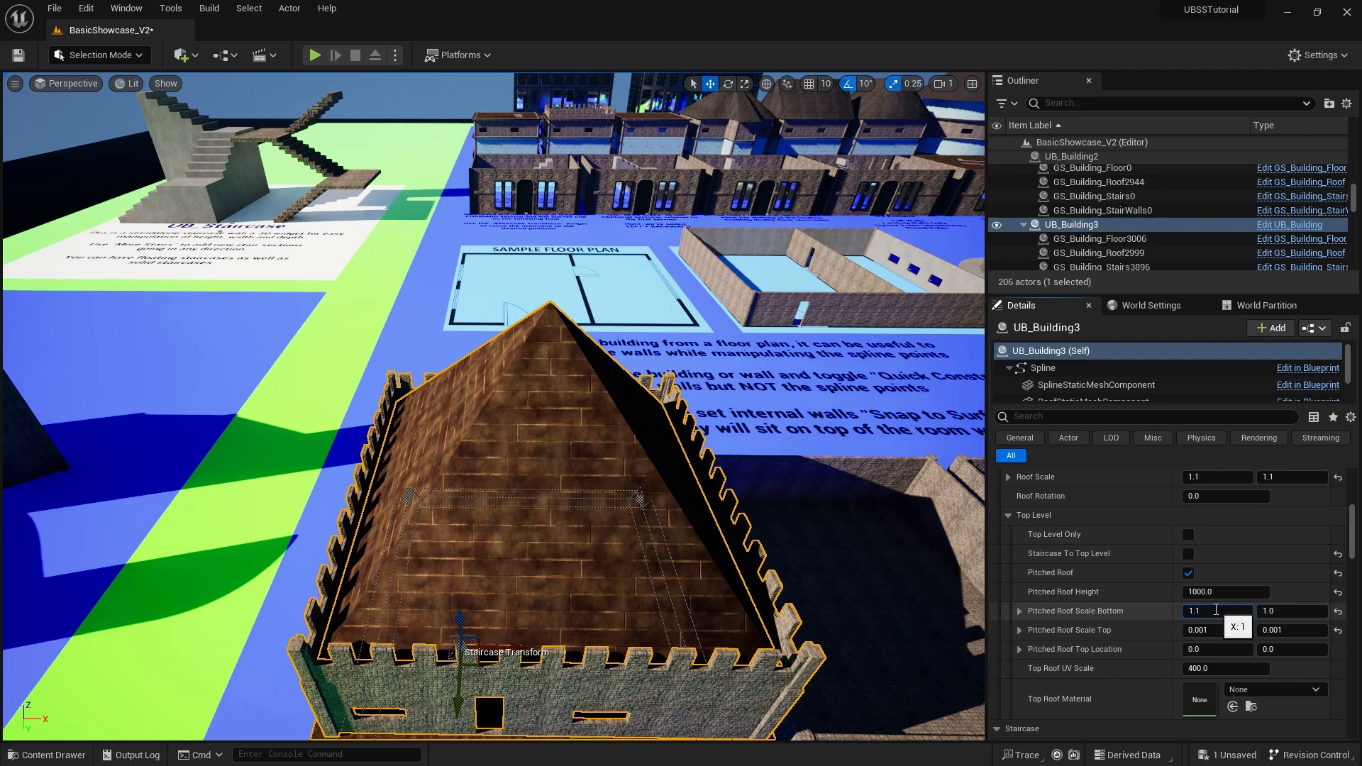
key(Tab)
text(1.1)
key(Return)
right_drag(738, 440, 692, 432)
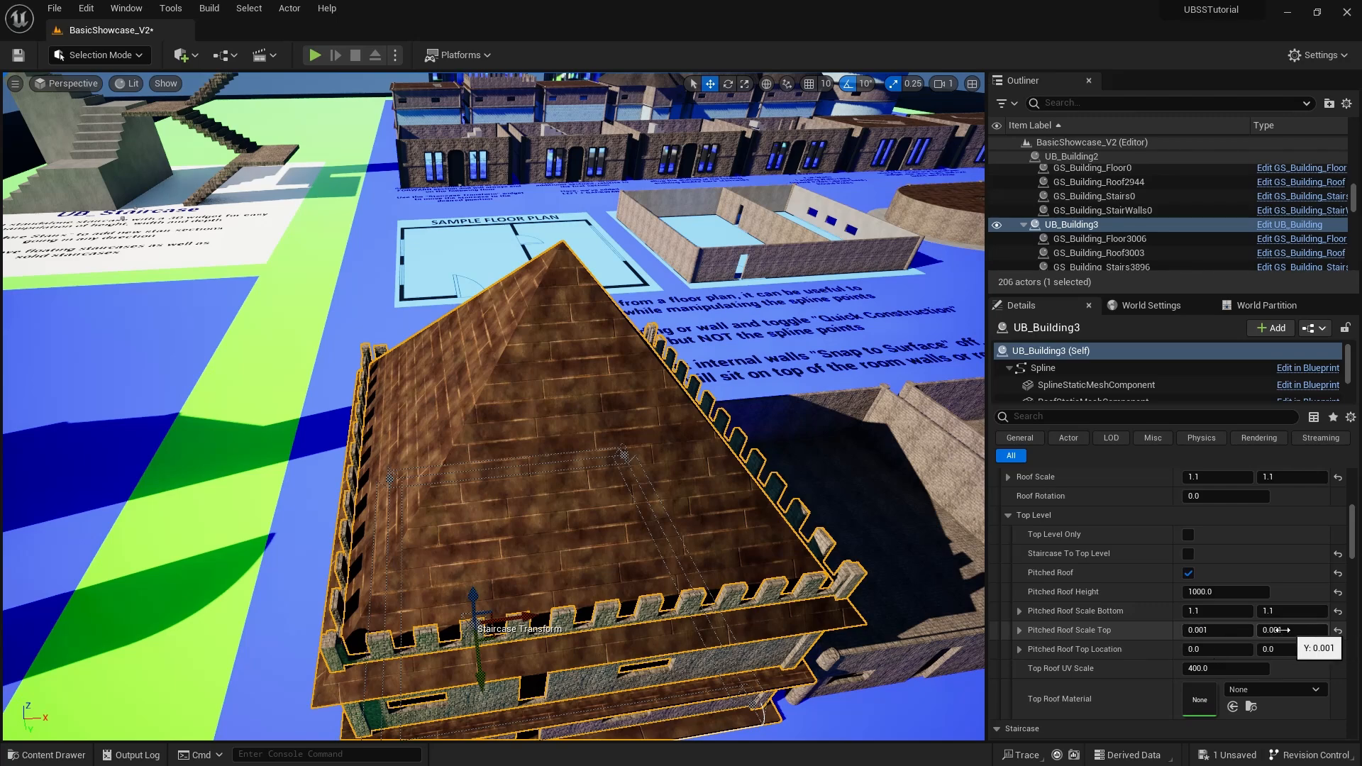
Set the Pitched Roof Scale Top X to 1 to stretch the roof's peak into a ridge.
click(1199, 630)
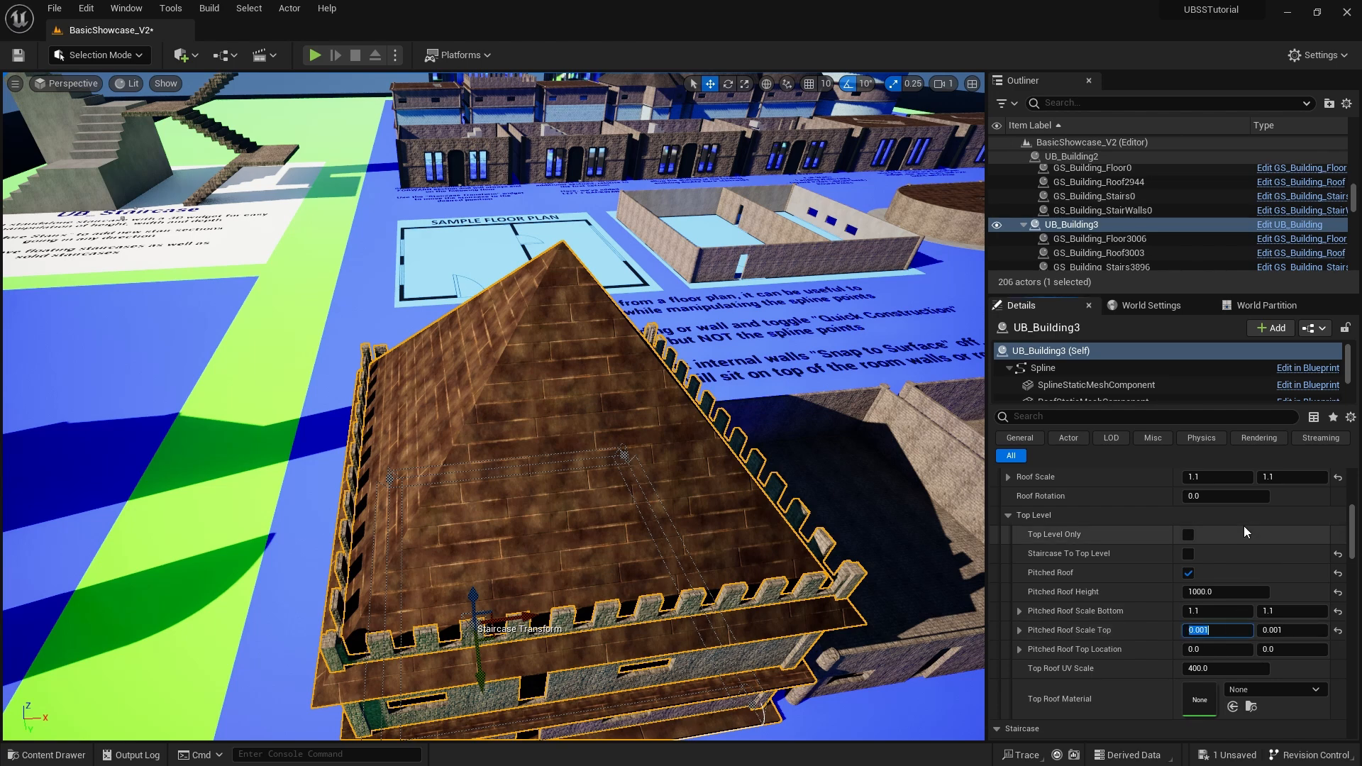
text(1)
key(Return)
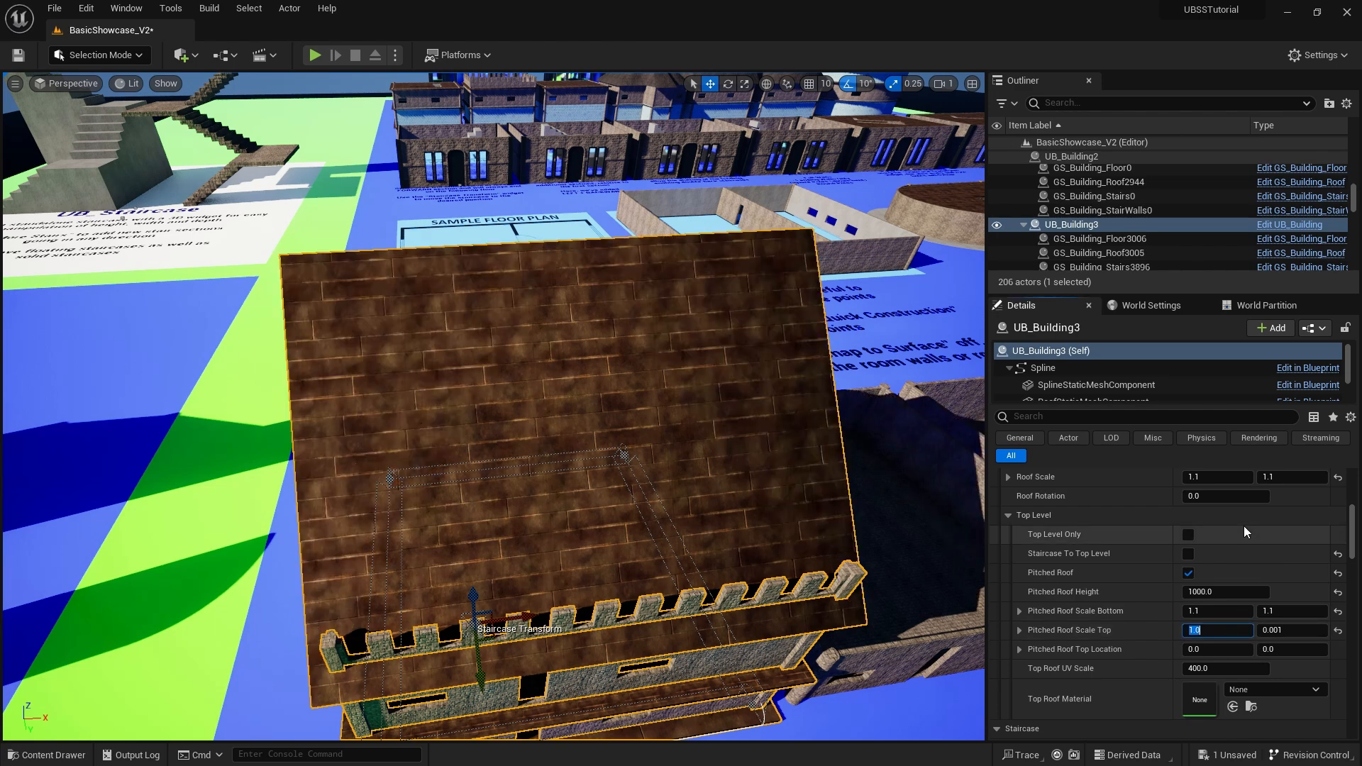
View the ridged roof from several angles and set the Pitched Roof Scale Top X back to 0.001.
right_drag(869, 639, 1174, 603)
key(a)
key(s)
key(w)
key(a)
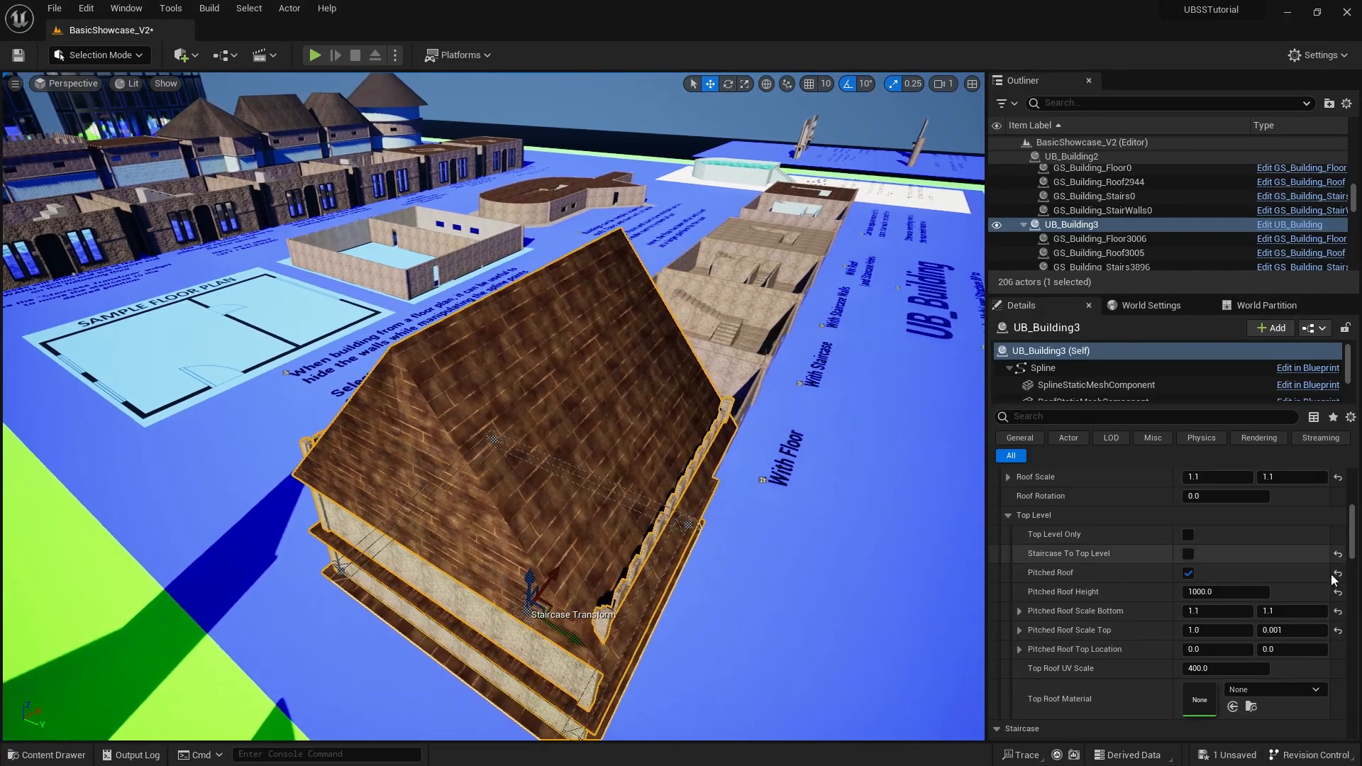
click(1221, 631)
text(0)
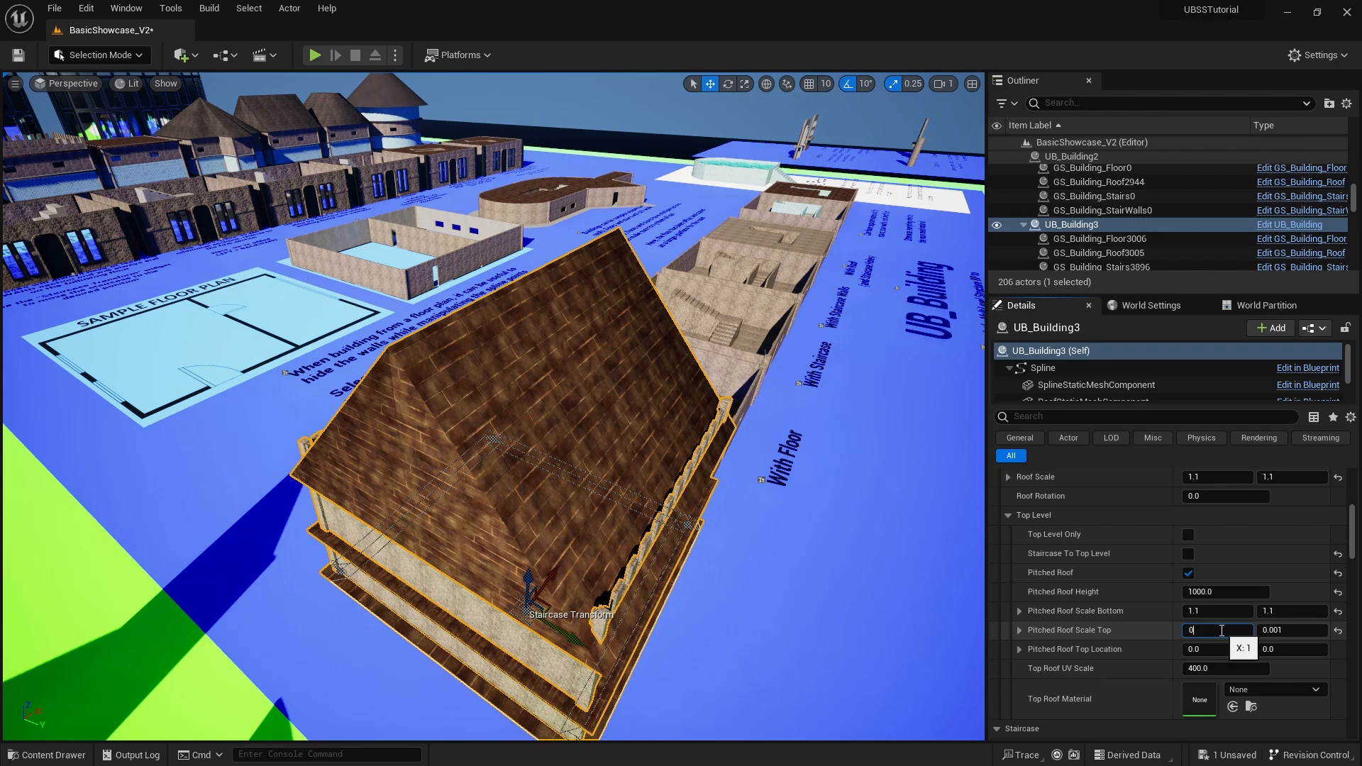
text(.001)
key(Tab)
Try Pitched Roof Scale Top Y values of 0.5 and 0.3, and view the roof's peak from several angles.
right_drag(639, 426, 543, 415)
key(d)
key(a)
click(1277, 630)
key(Return)
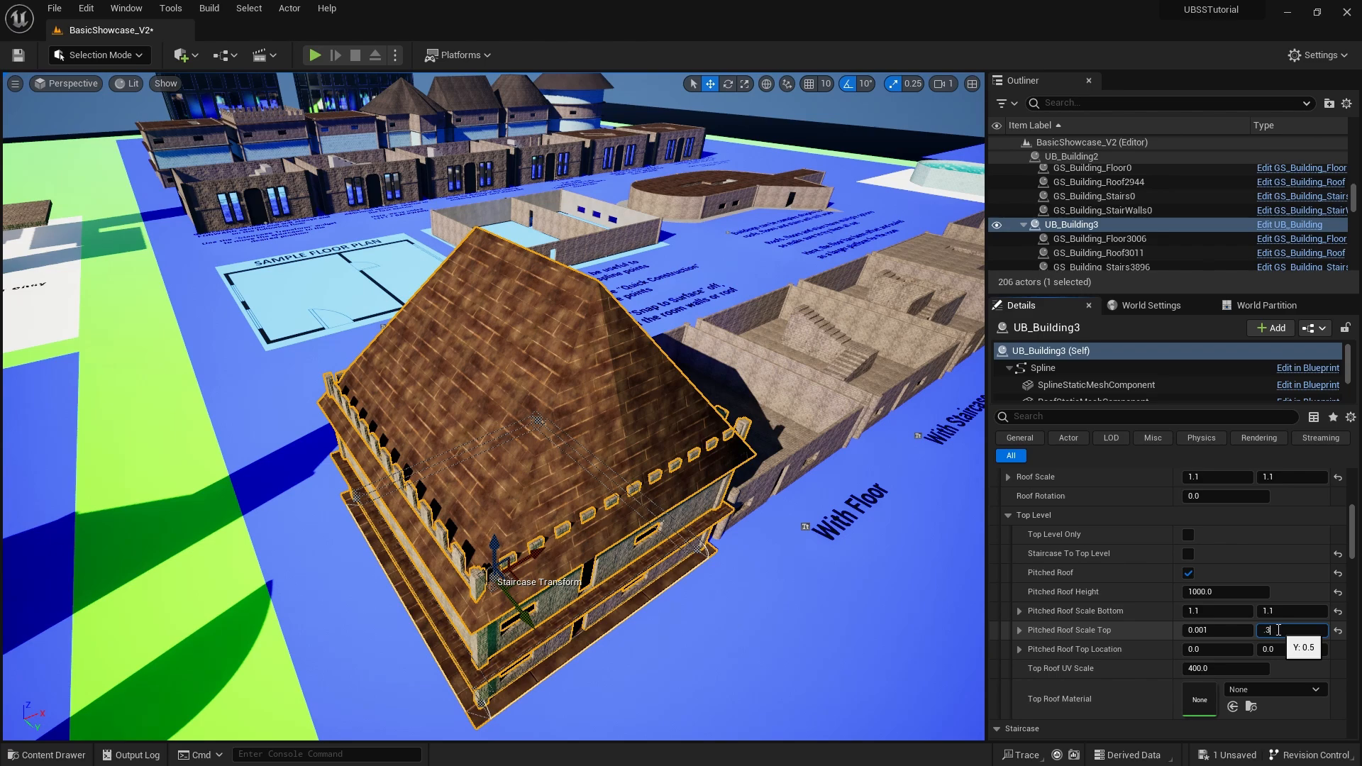
key(Return)
right_drag(712, 507, 599, 528)
key(d)
right_drag(526, 456, 542, 438)
key(w)
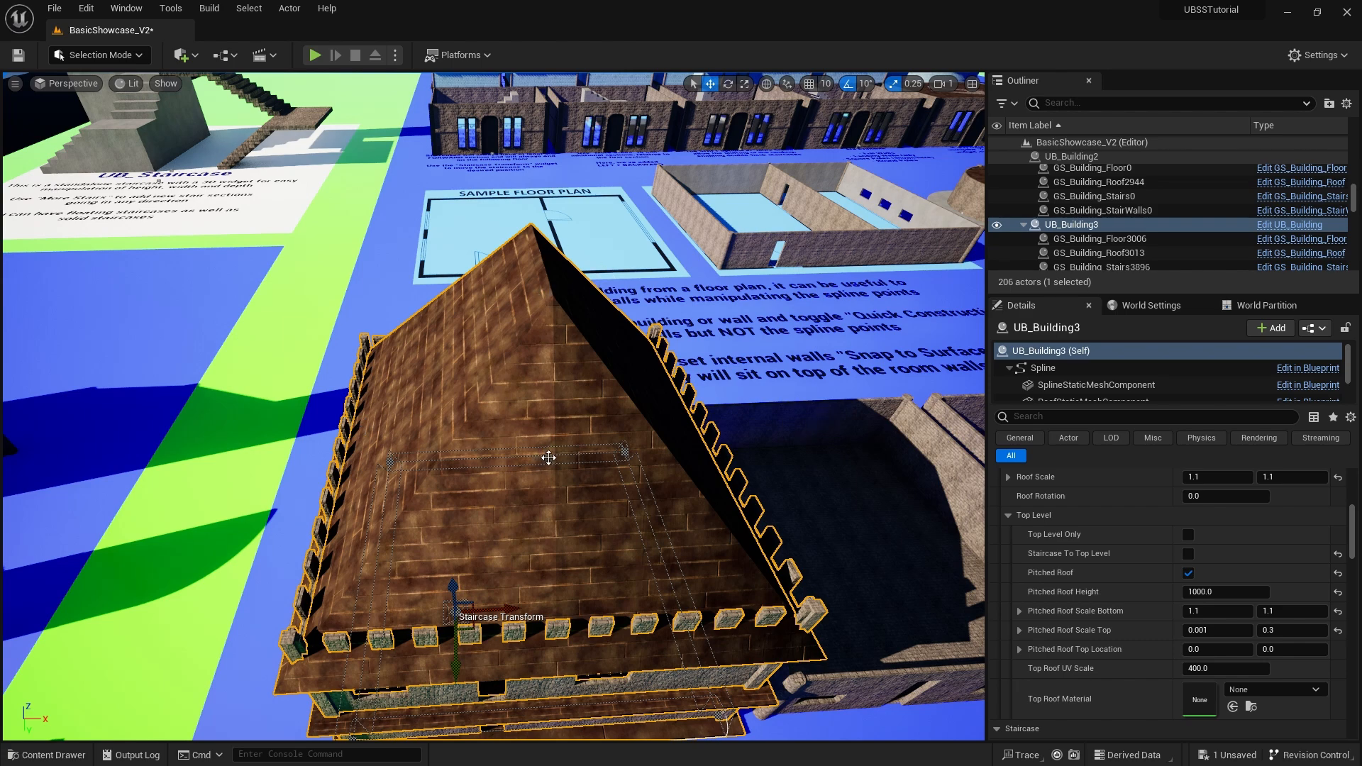
key(s)
right_drag(653, 478, 689, 481)
key(w)
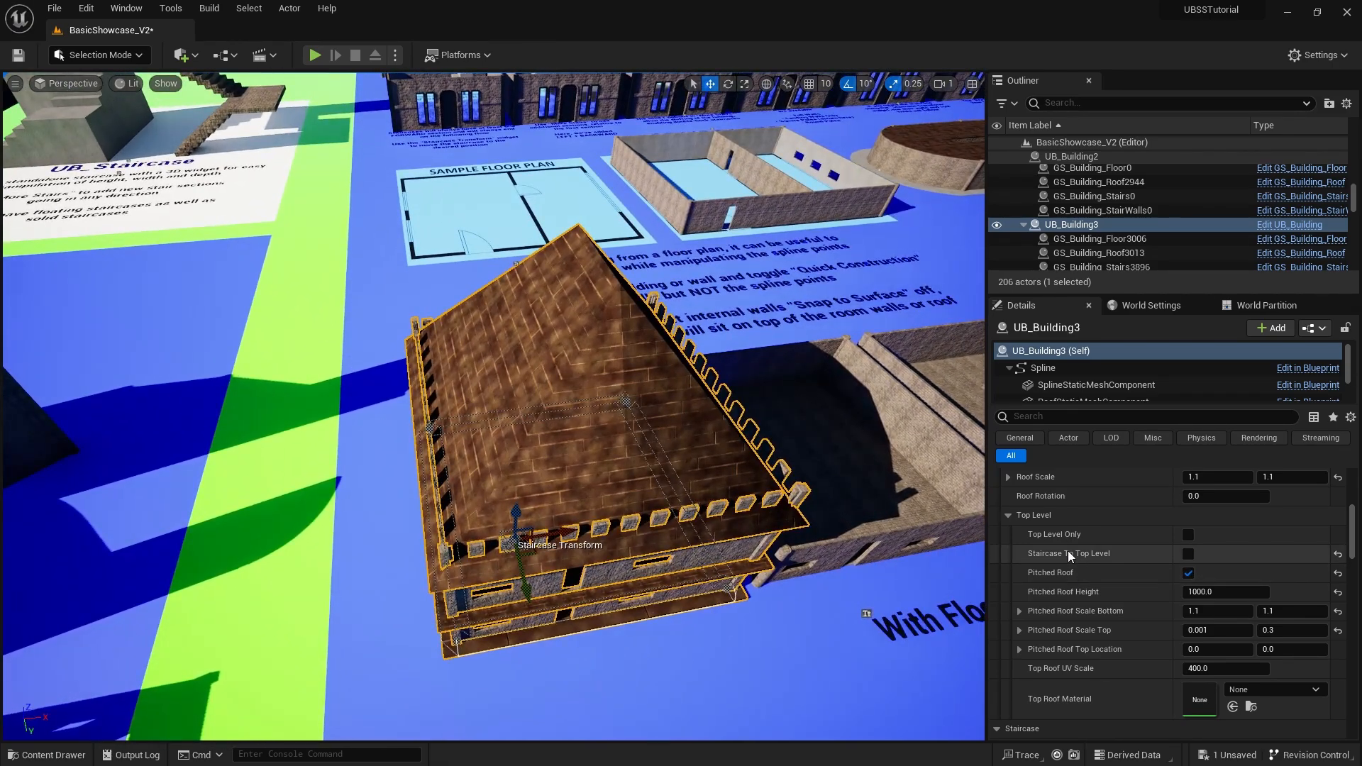
Convert all of UB_Building3's spline points to curved.
scroll(1171, 568, up, 10)
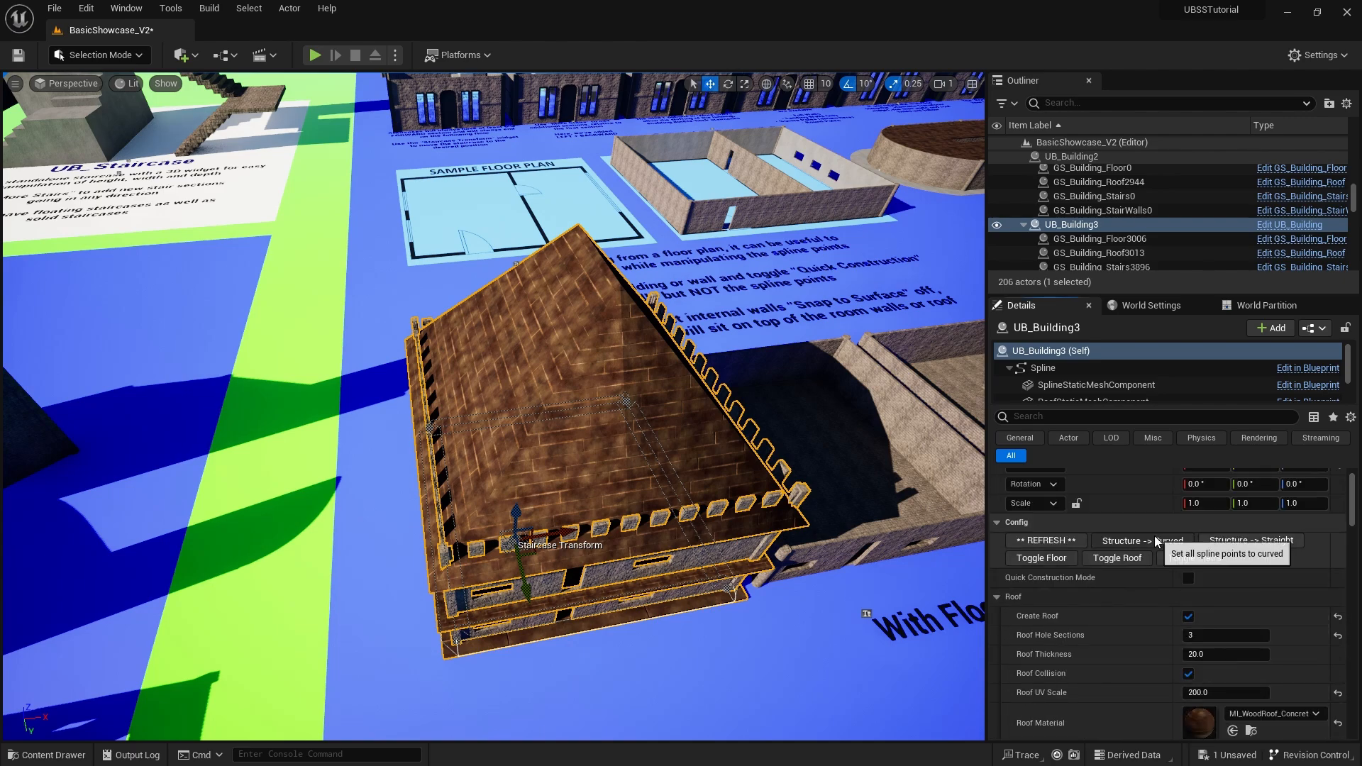
click(1138, 537)
right_drag(638, 425, 642, 433)
mouse_move(817, 410)
right_down()
mouse_move(872, 405)
mouse_move(817, 411)
right_up()
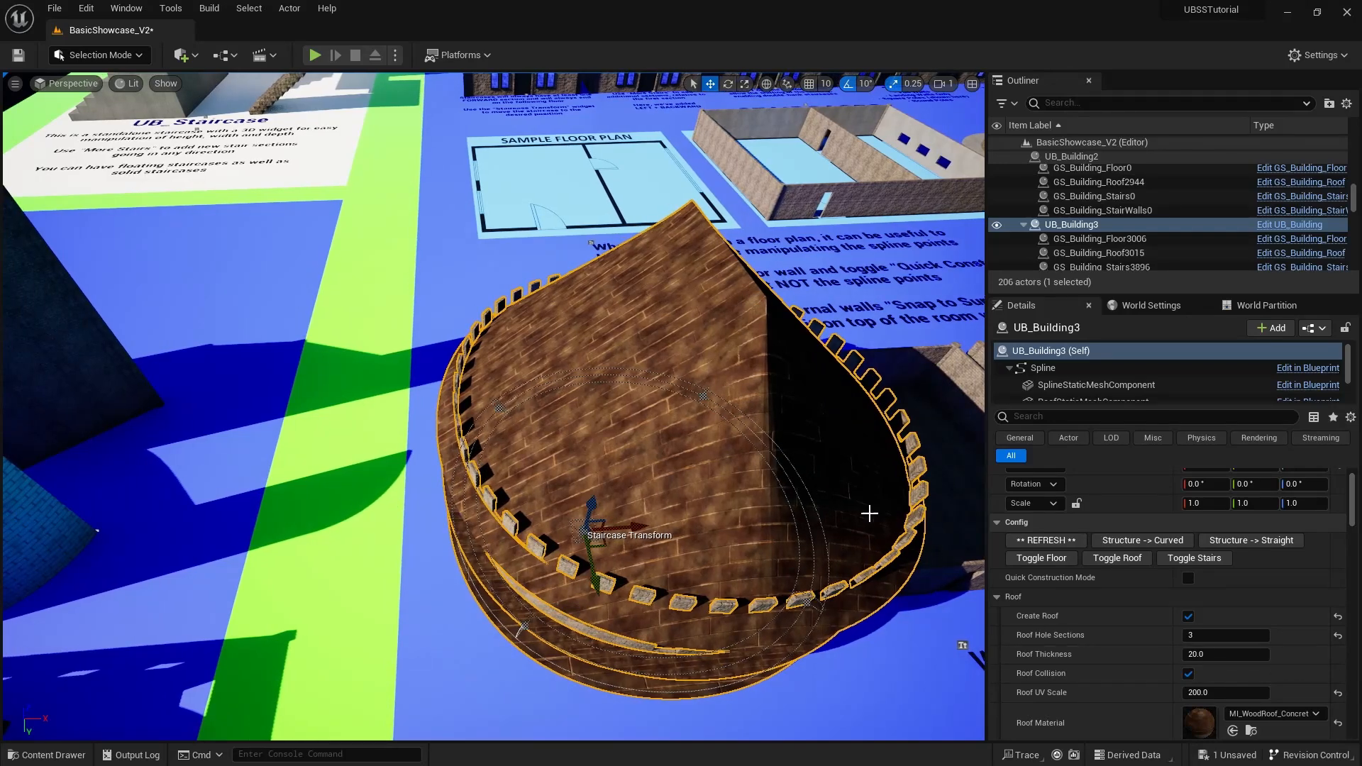
Set the Pitched Roof Scale Top Y to 0.001 to bring the curved building's roof to a point.
scroll(1211, 692, down, 8)
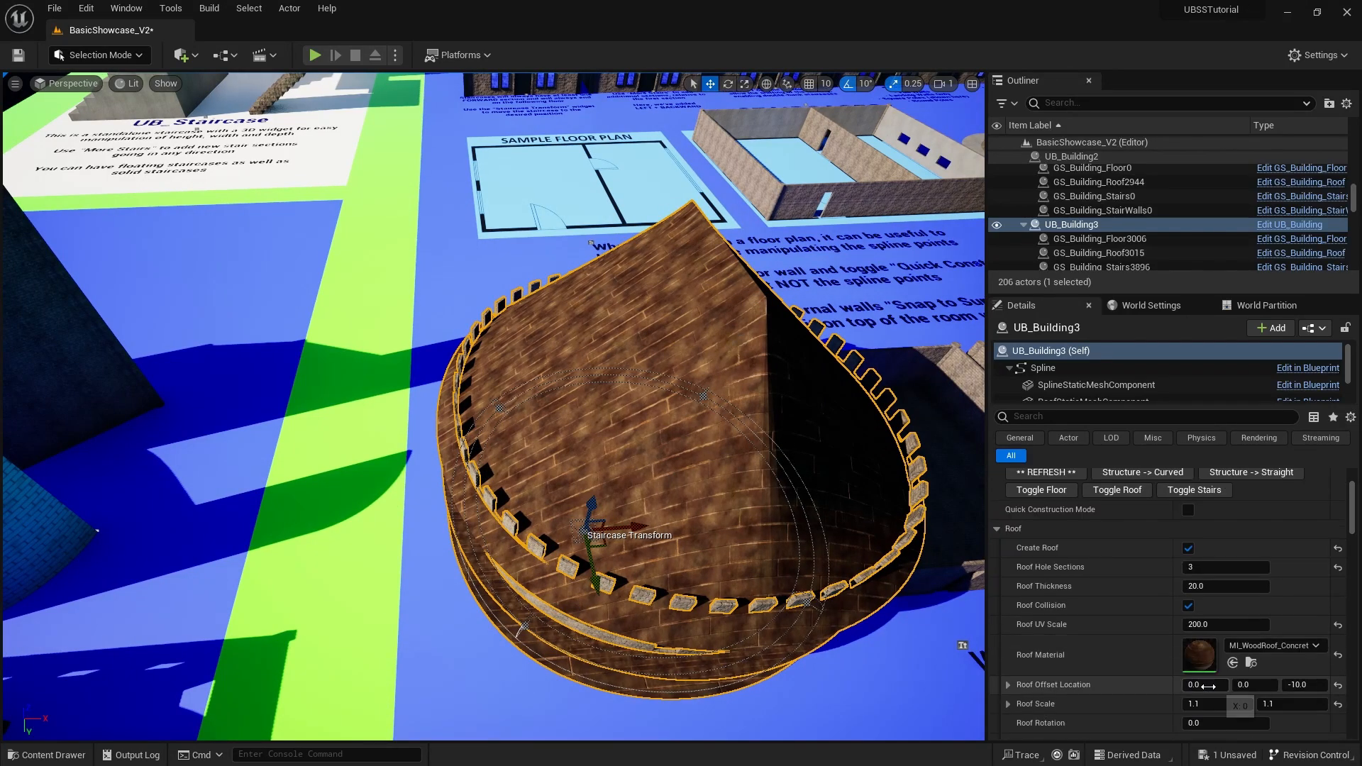
click(1281, 630)
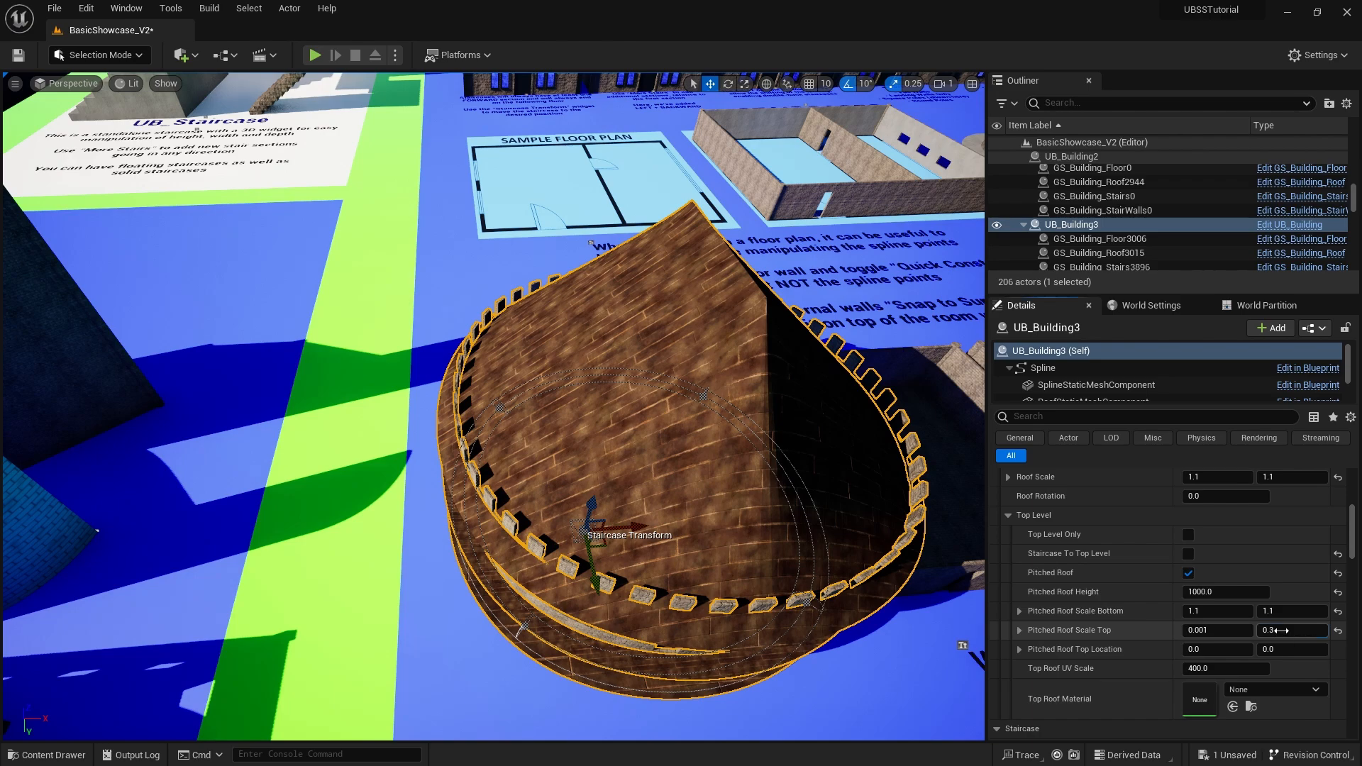
text(0.001)
key(Return)
Examine the conical roof and its battlements from the side, from above and at close range.
right_drag(802, 507, 810, 379)
key(q)
key(s)
key(d)
key(a)
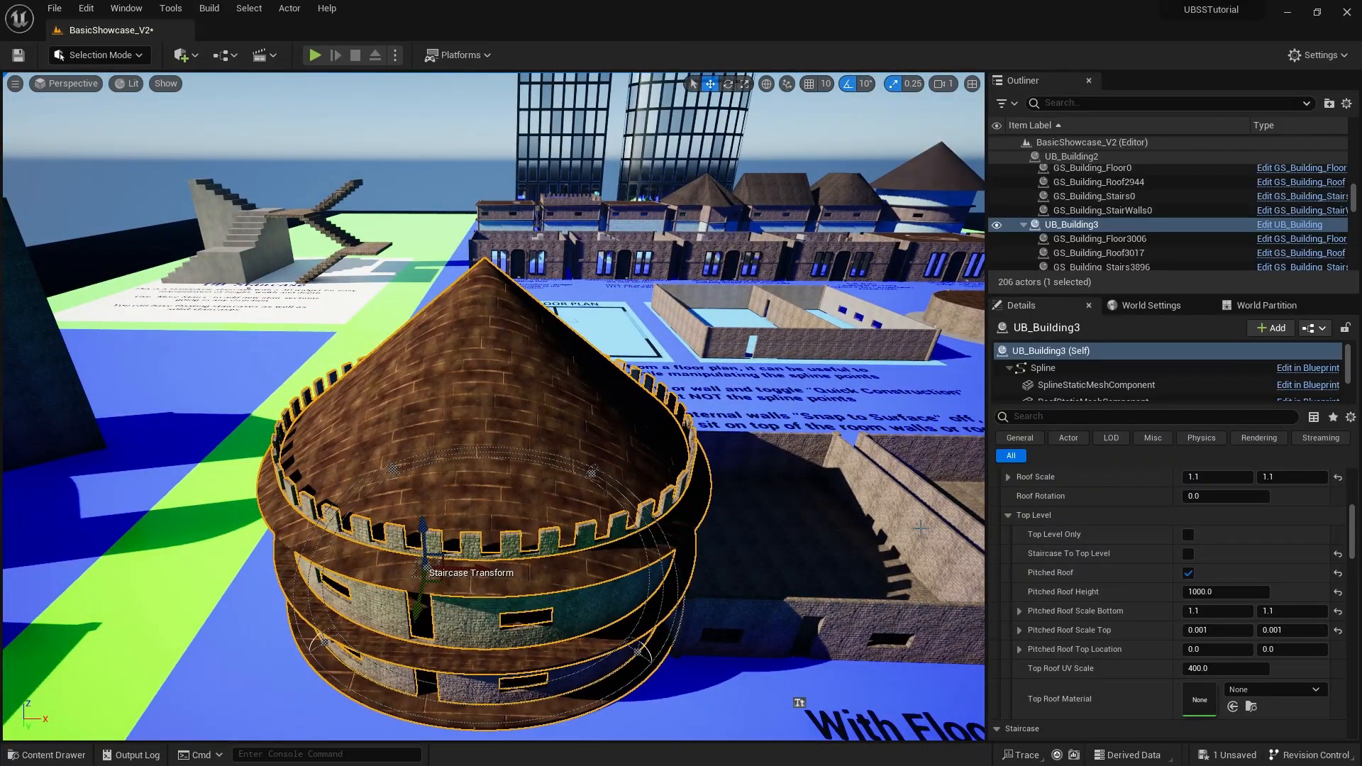
right_drag(920, 528, 950, 543)
key(w)
key(a)
key(s)
right_drag(852, 568, 864, 577)
key(d)
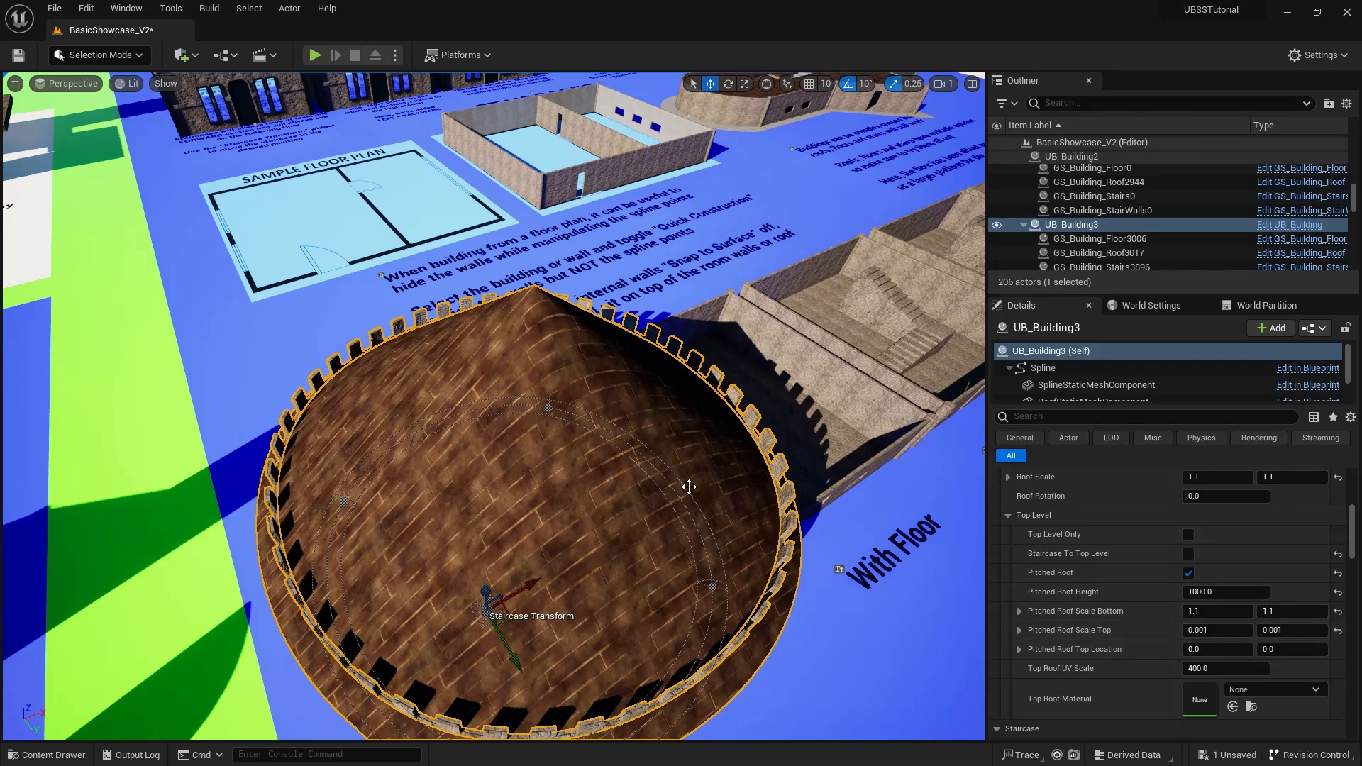
right_drag(652, 461, 587, 451)
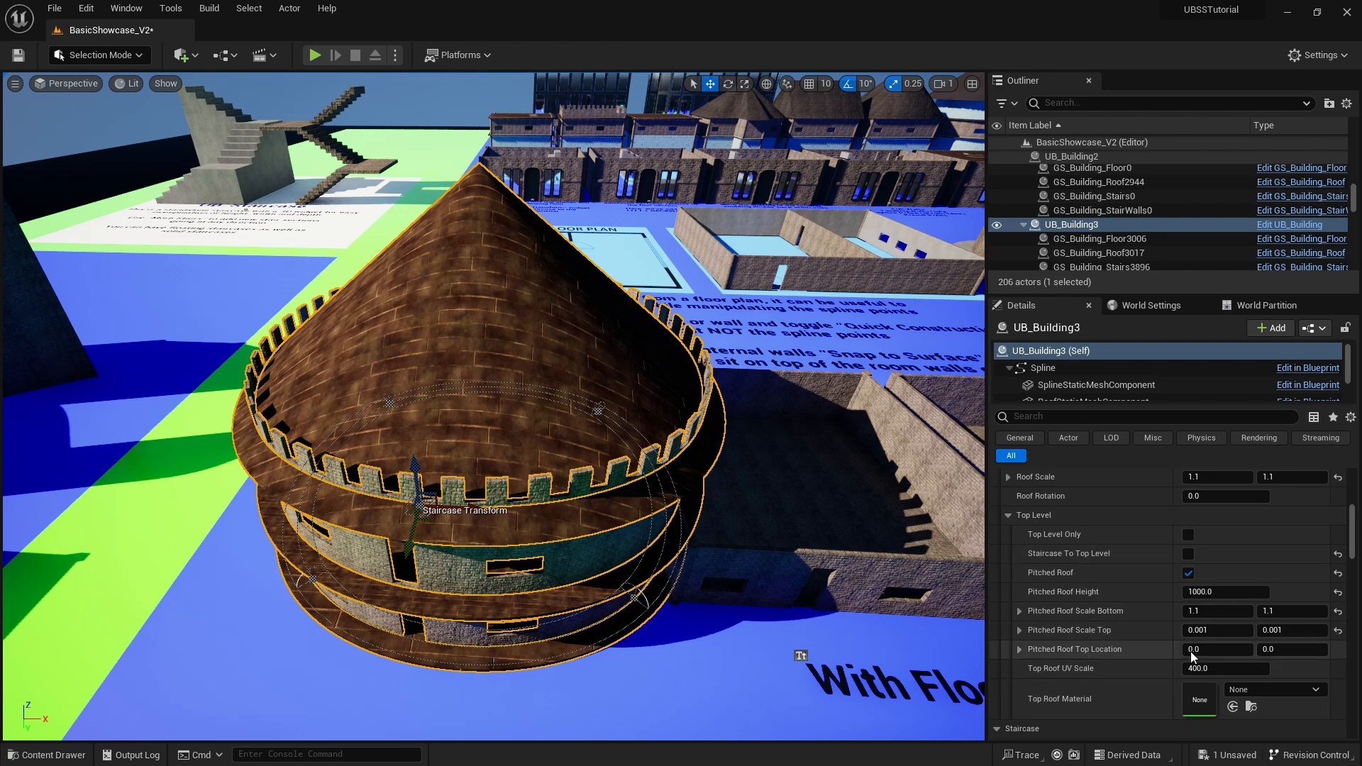
key(e)
right_drag(537, 351, 536, 353)
right_drag(528, 430, 528, 436)
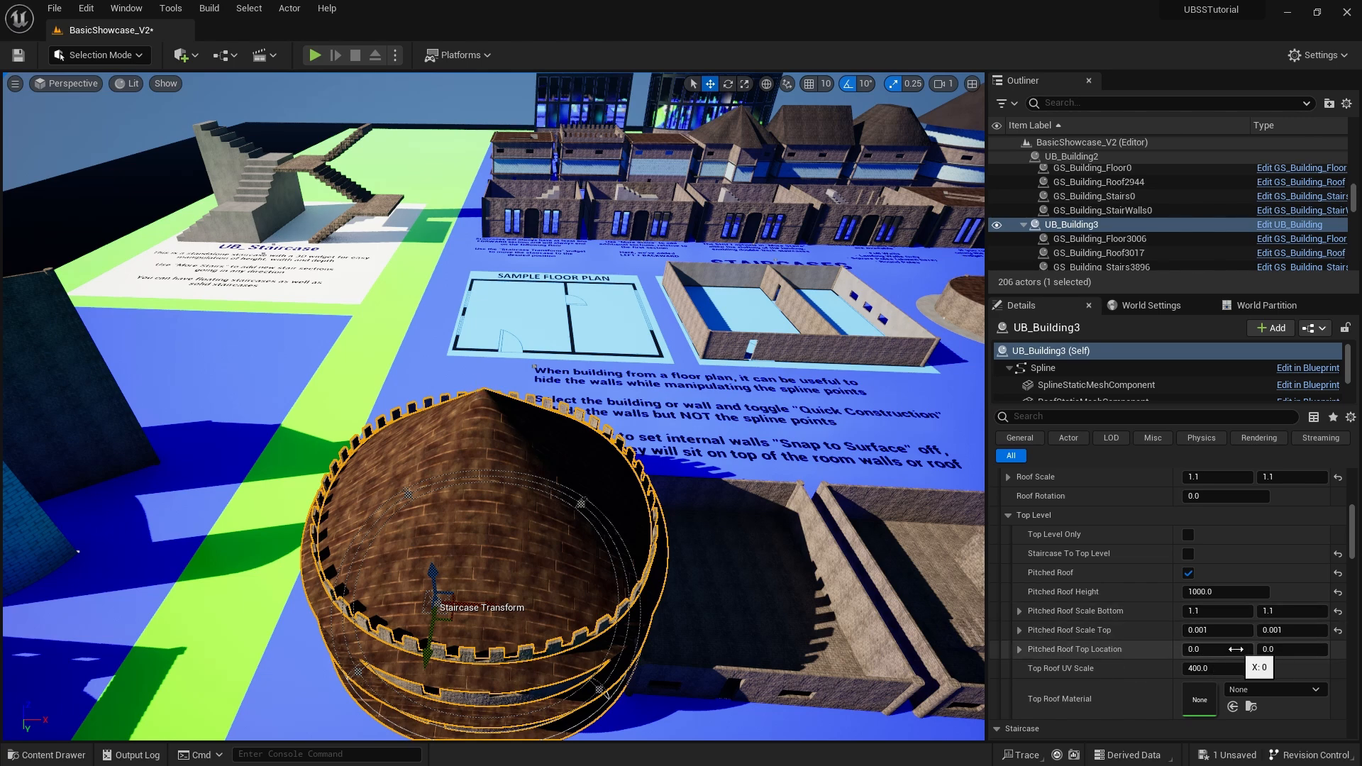
Set the Top Roof Material of UB_Building3 to MI_TileFloor.
scroll(1181, 636, down, 2)
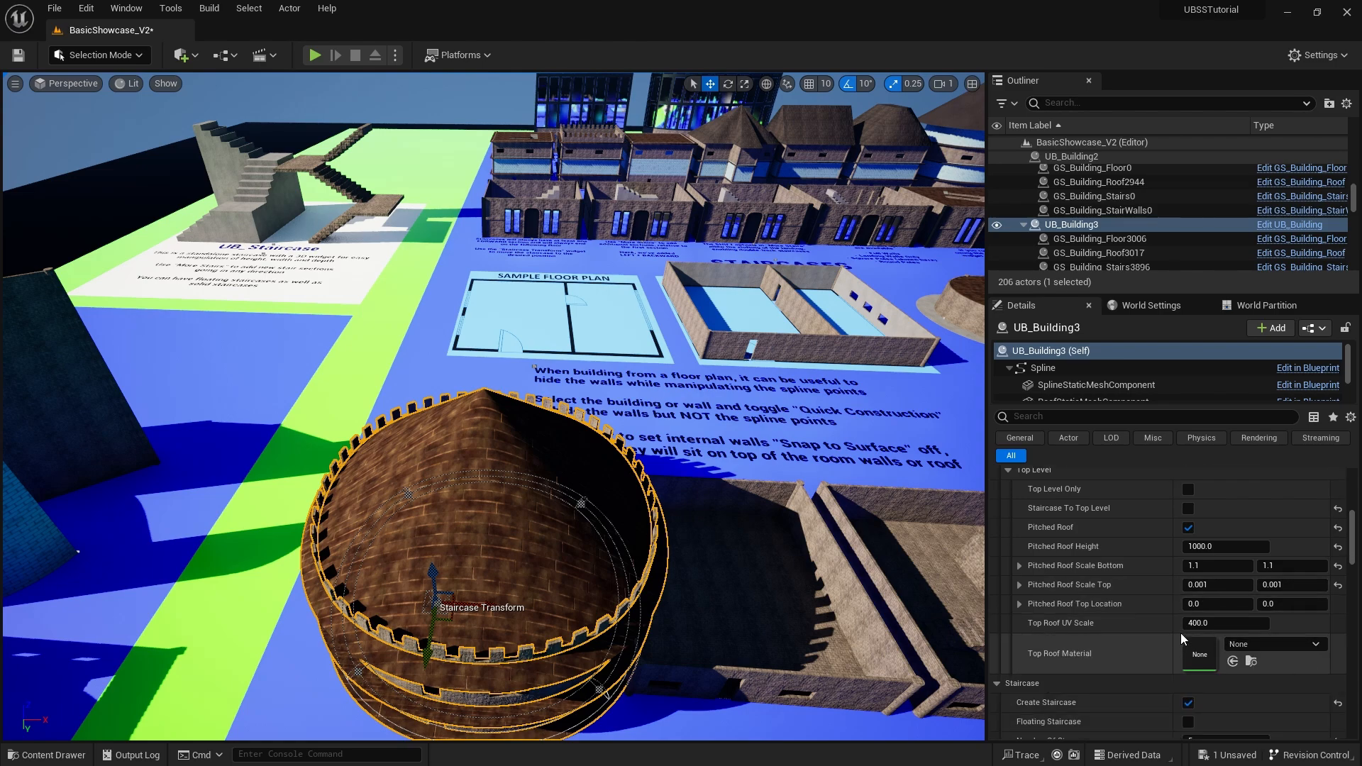
right_drag(742, 578, 742, 559)
key(w)
key(q)
right_drag(526, 609, 526, 645)
key(s)
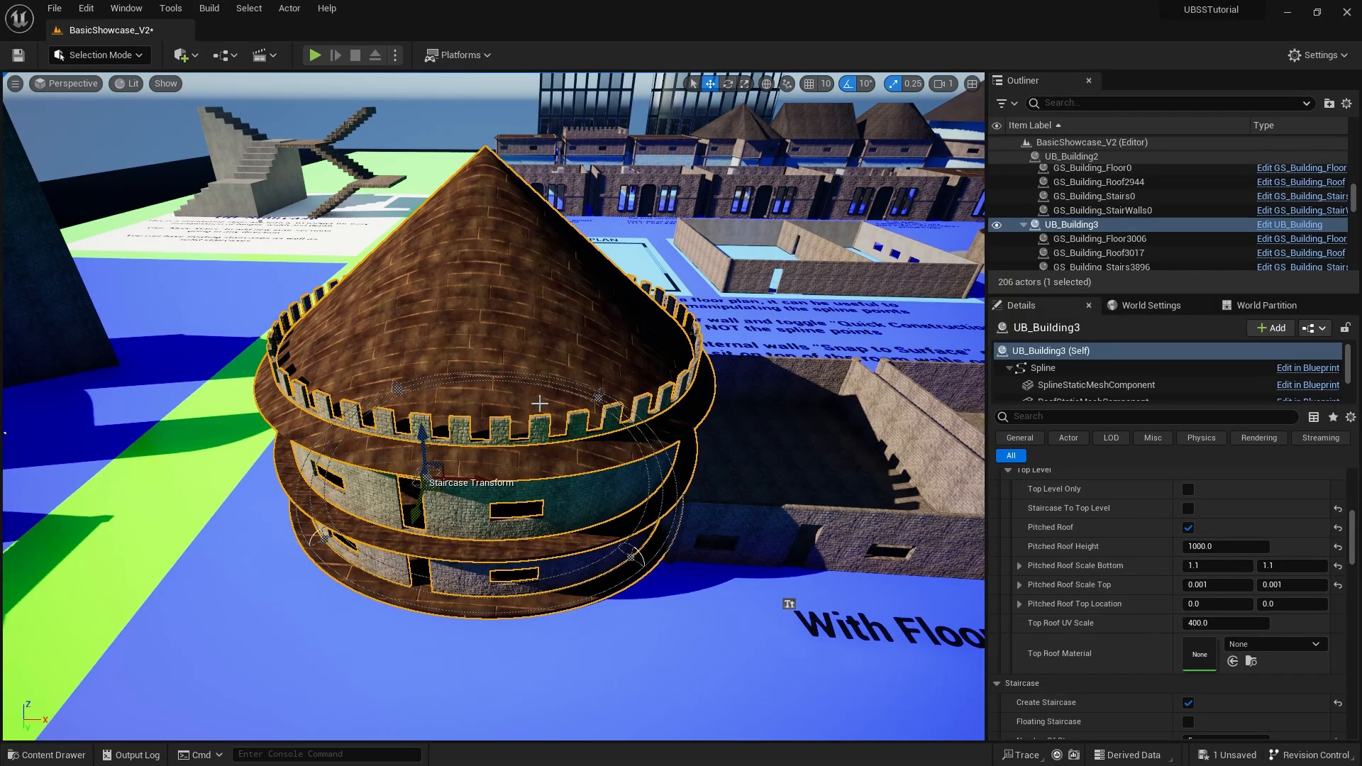
click(1315, 645)
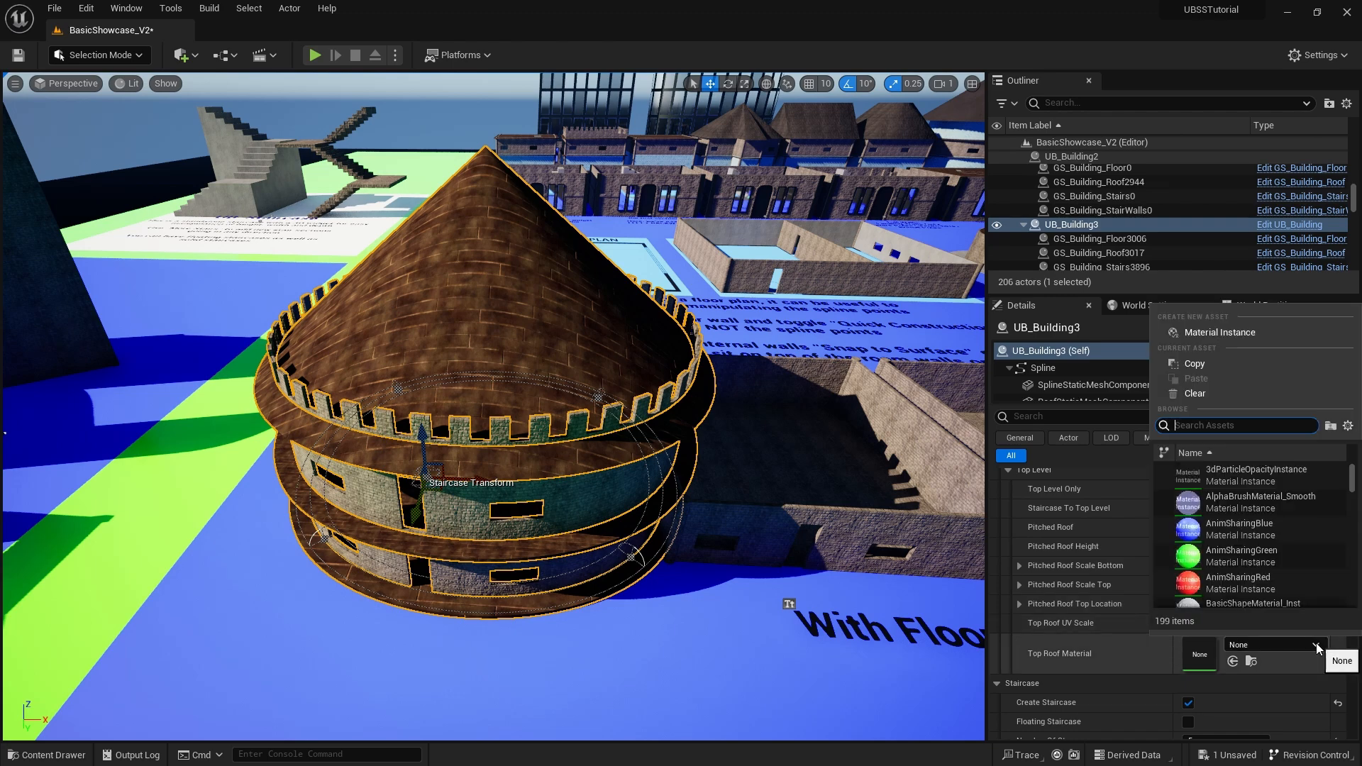
text(tile)
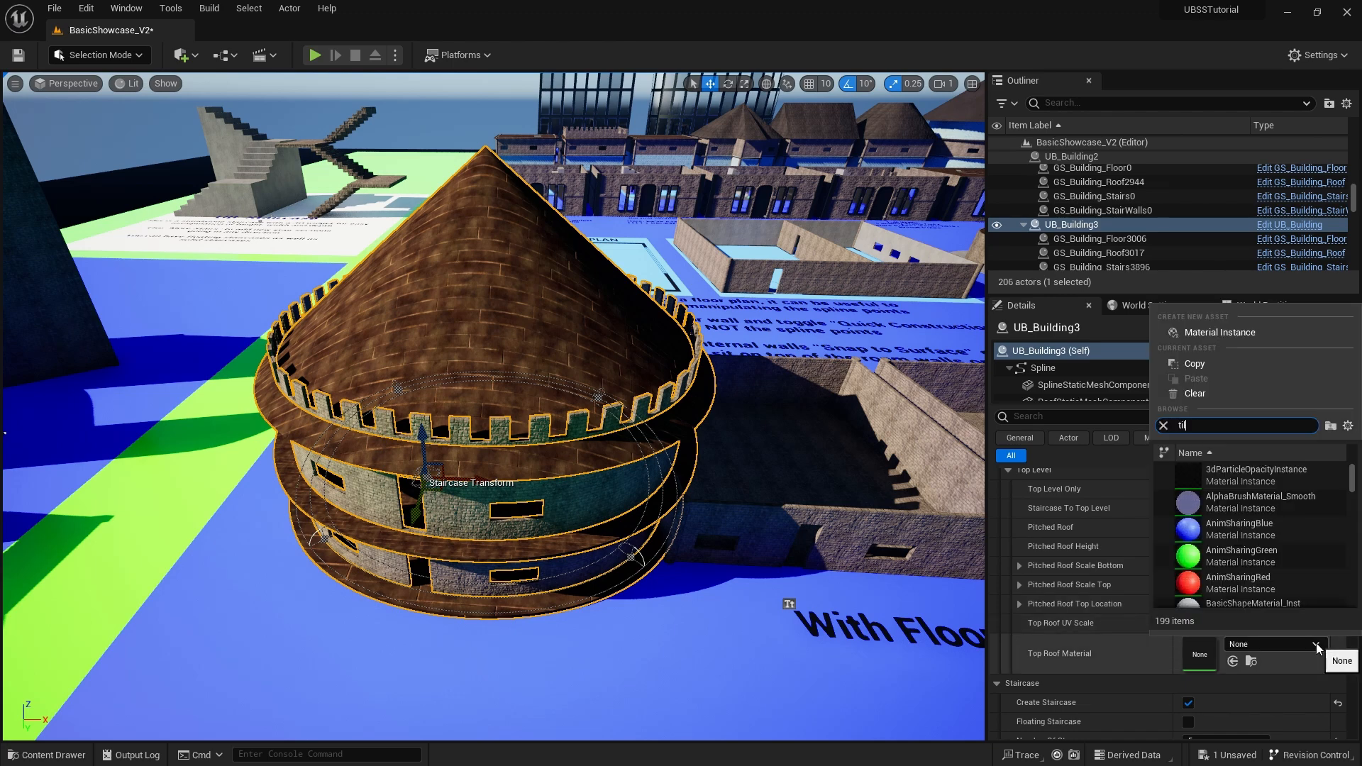
click(1239, 505)
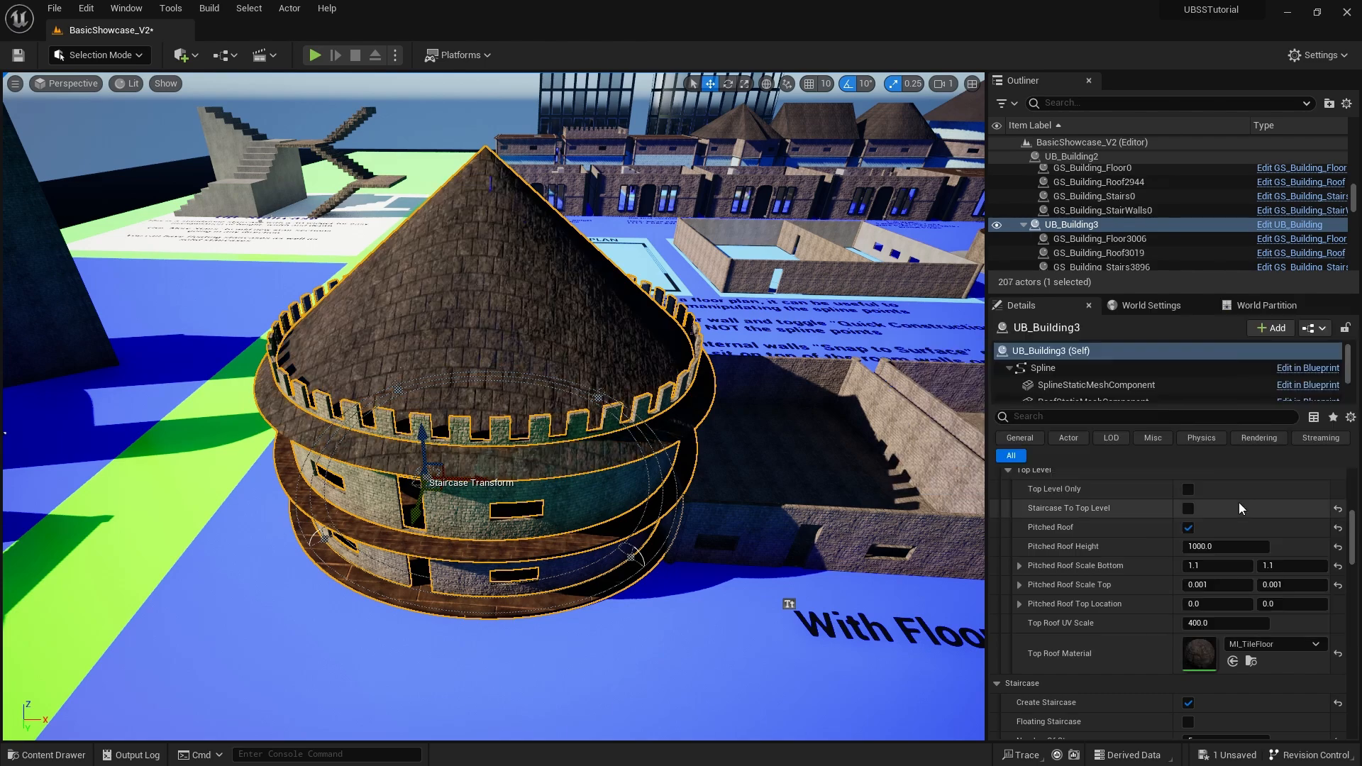
right_drag(792, 479, 726, 392)
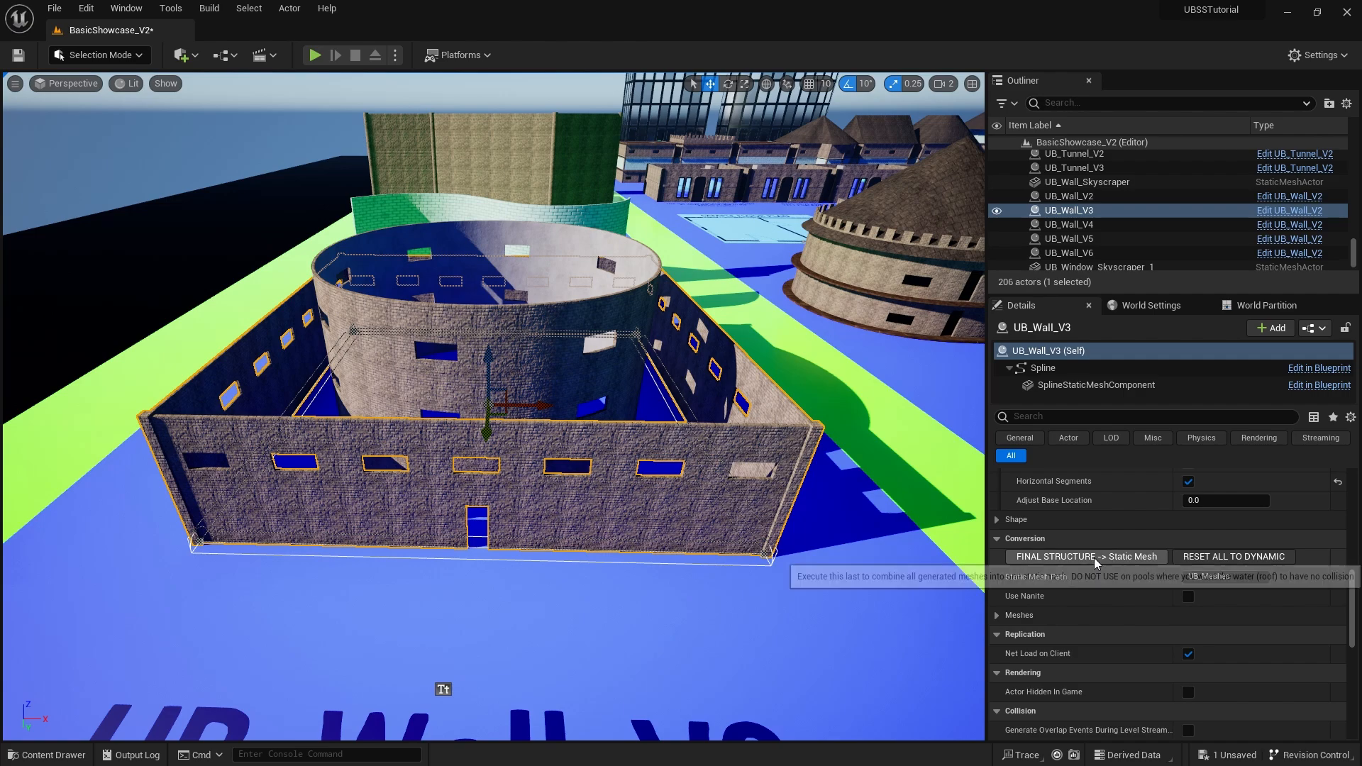
Expand UB_Wall_V3's conversion mesh settings and convert its final structure into one static mesh.
mouse_move(685, 478)
right_down()
mouse_move(699, 507)
mouse_move(777, 542)
mouse_move(684, 464)
right_up()
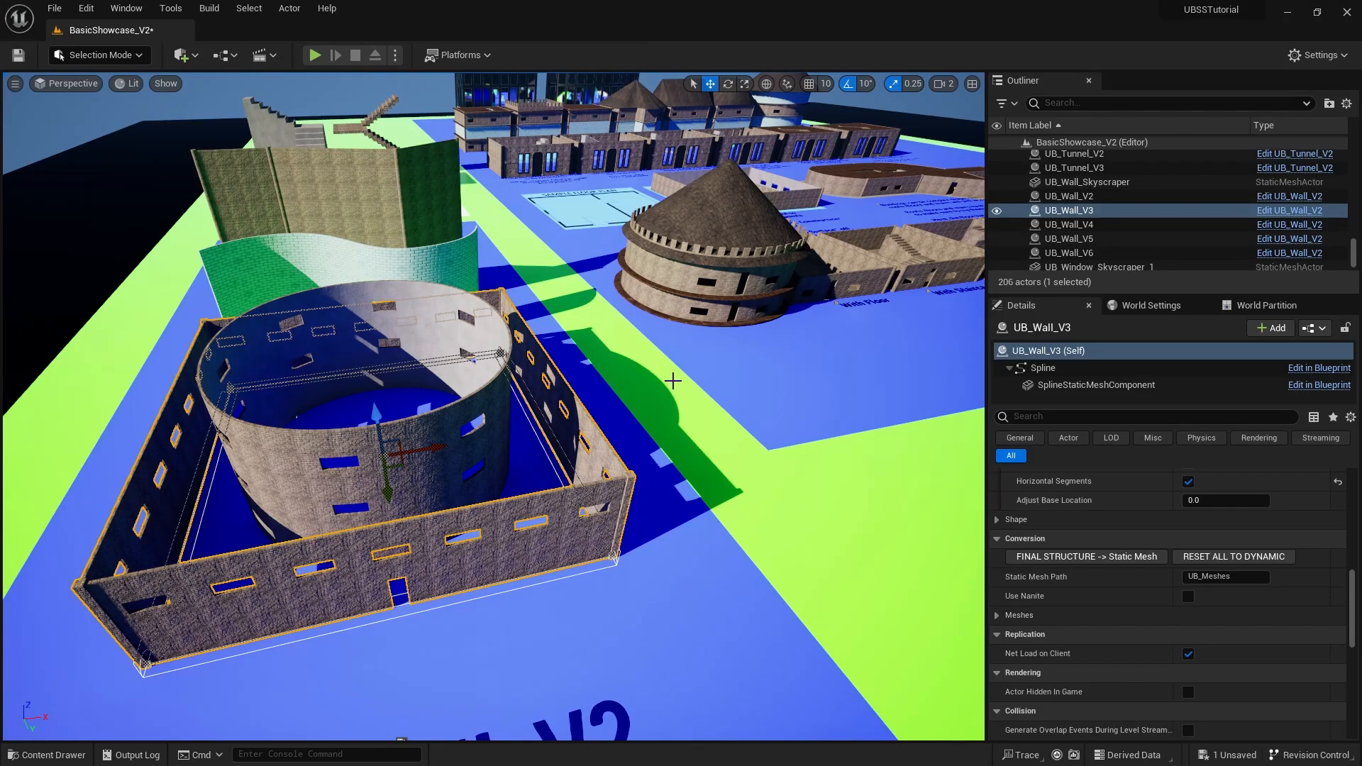
mouse_move(671, 382)
right_down()
mouse_move(755, 365)
mouse_move(663, 390)
right_up()
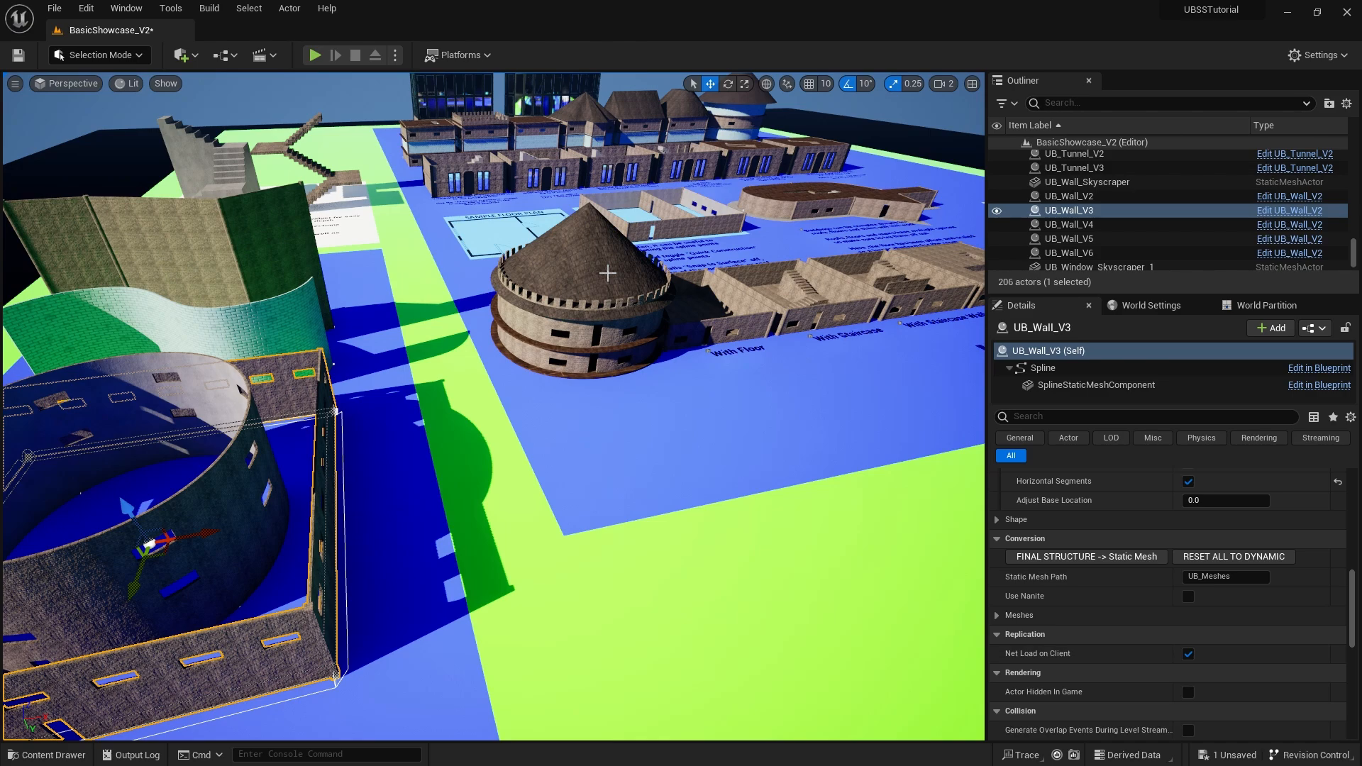
mouse_move(656, 414)
right_down()
mouse_move(589, 423)
mouse_move(546, 408)
mouse_move(636, 415)
right_up()
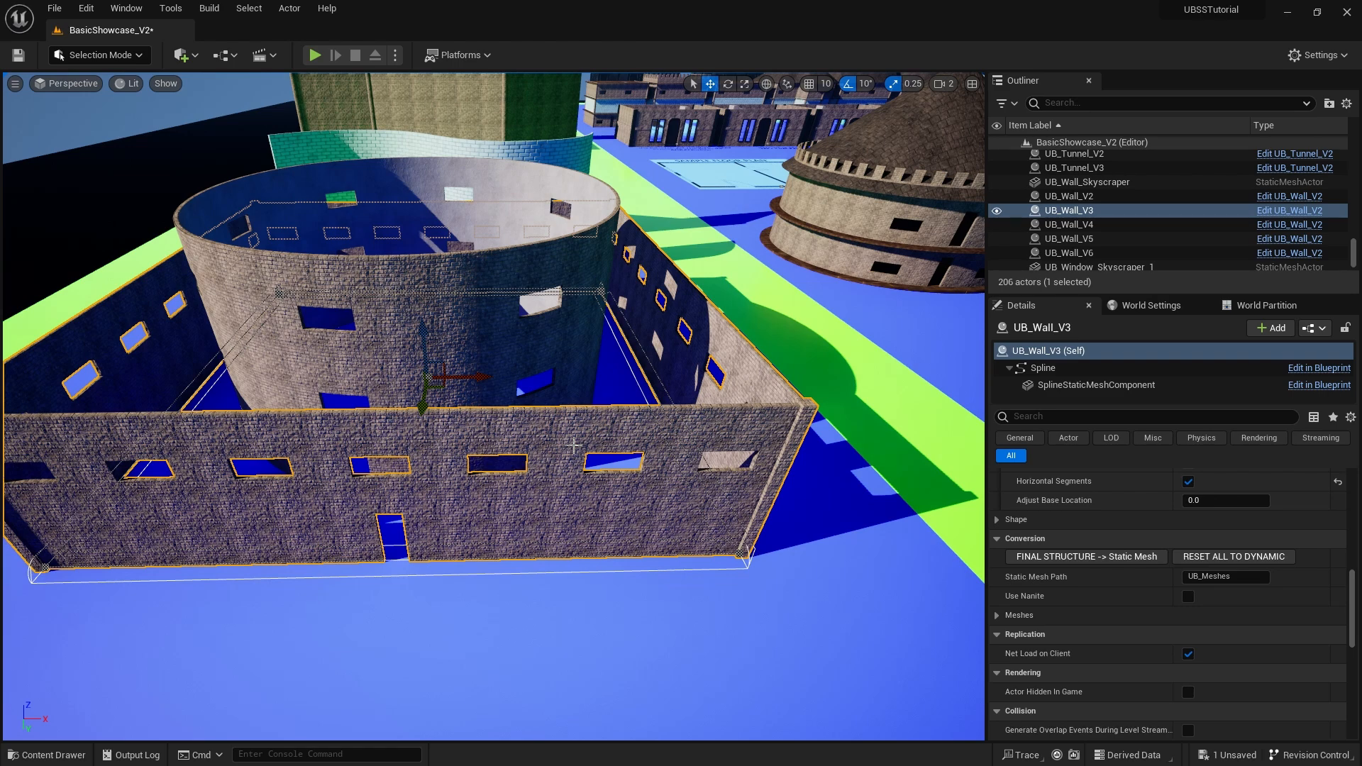
mouse_move(494, 406)
right_down()
mouse_move(556, 417)
mouse_move(492, 411)
right_up()
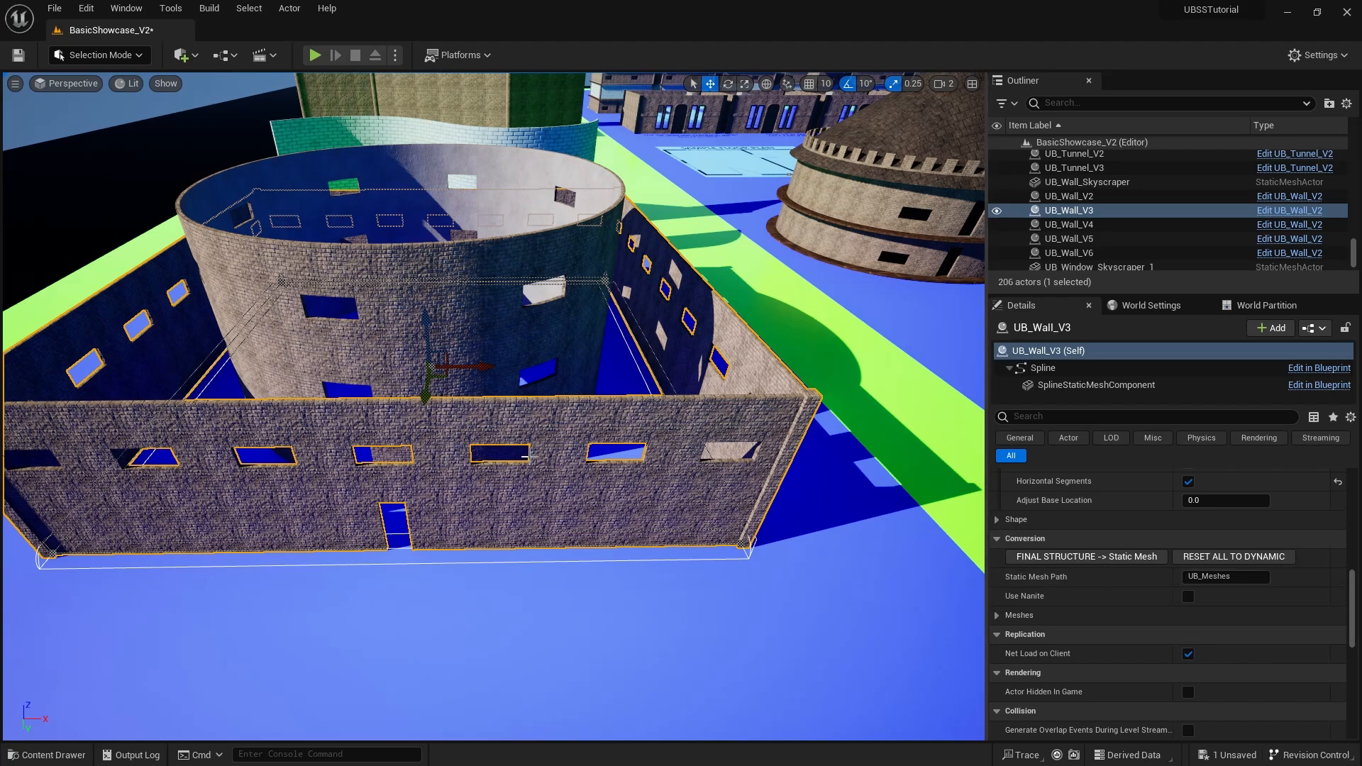
key(a)
key(d)
key(a)
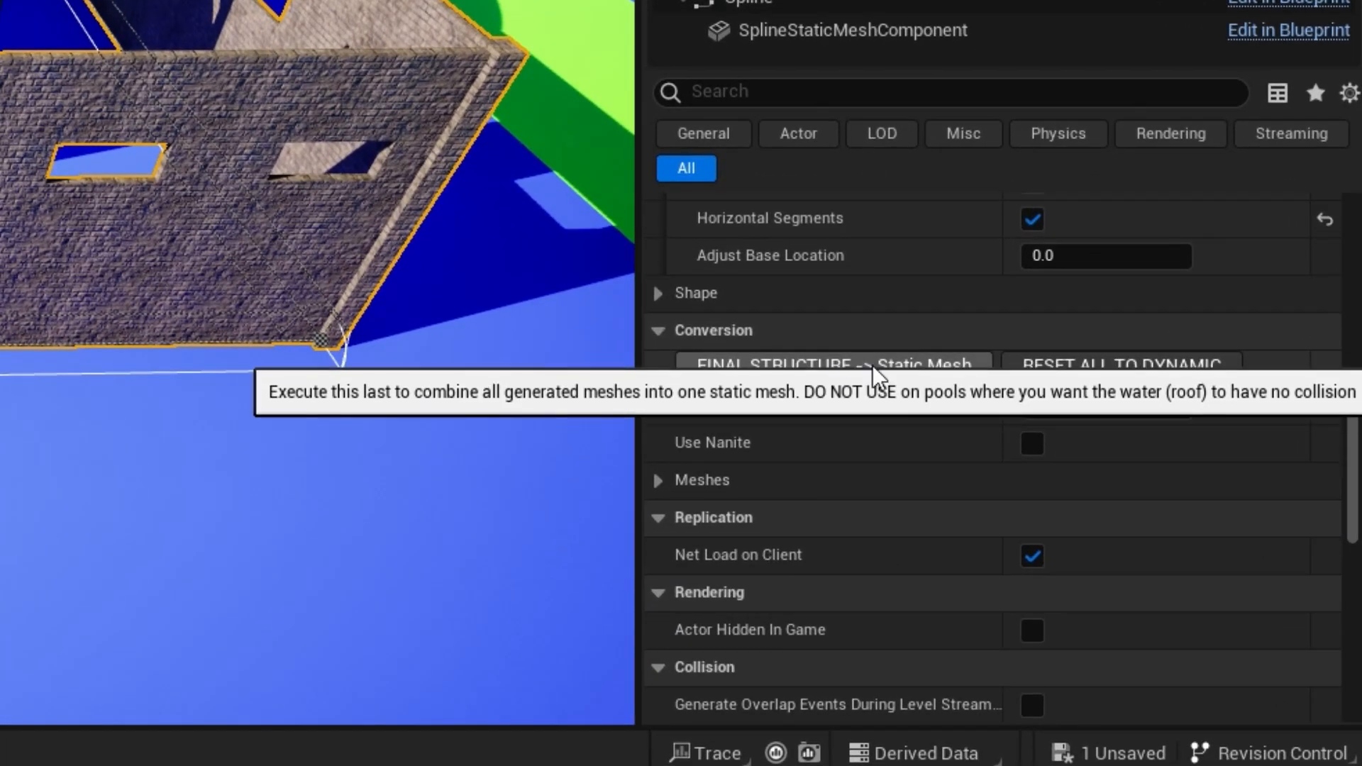
click(659, 482)
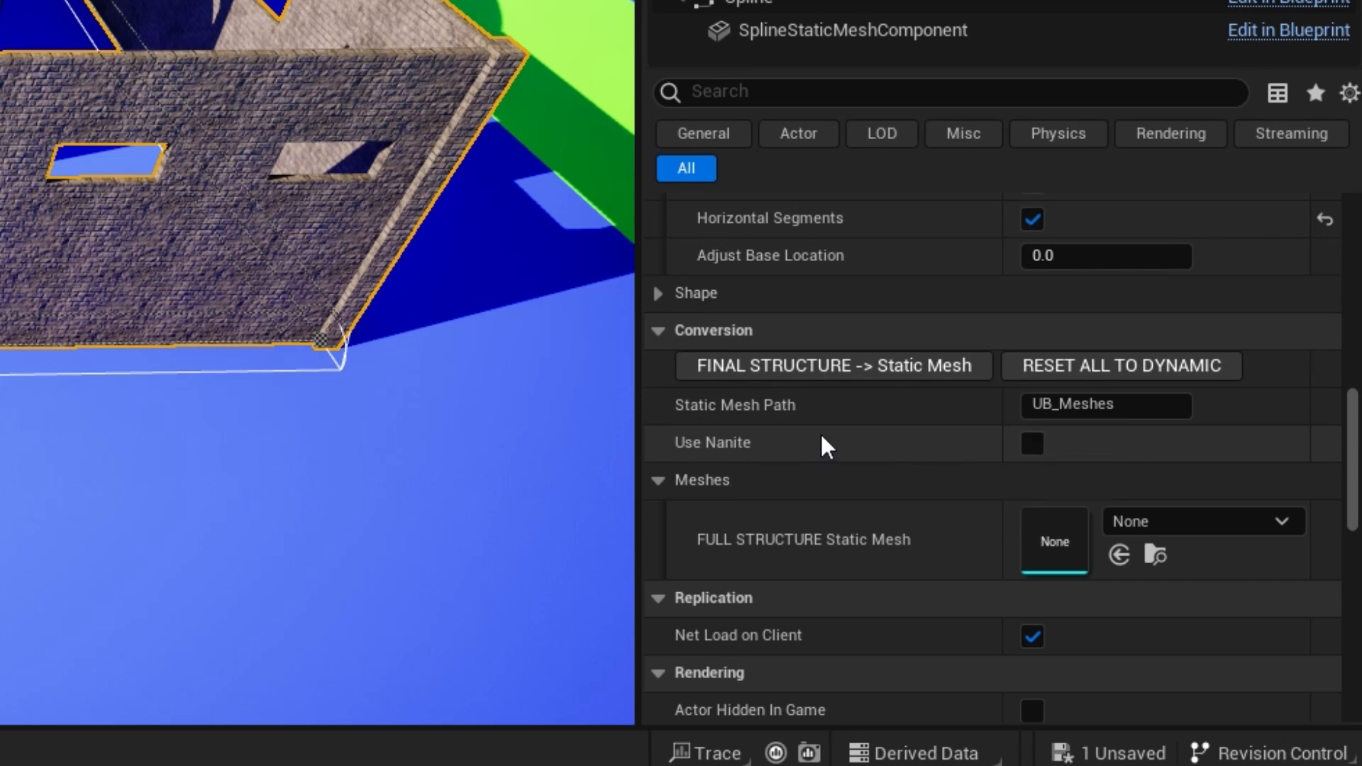
click(834, 366)
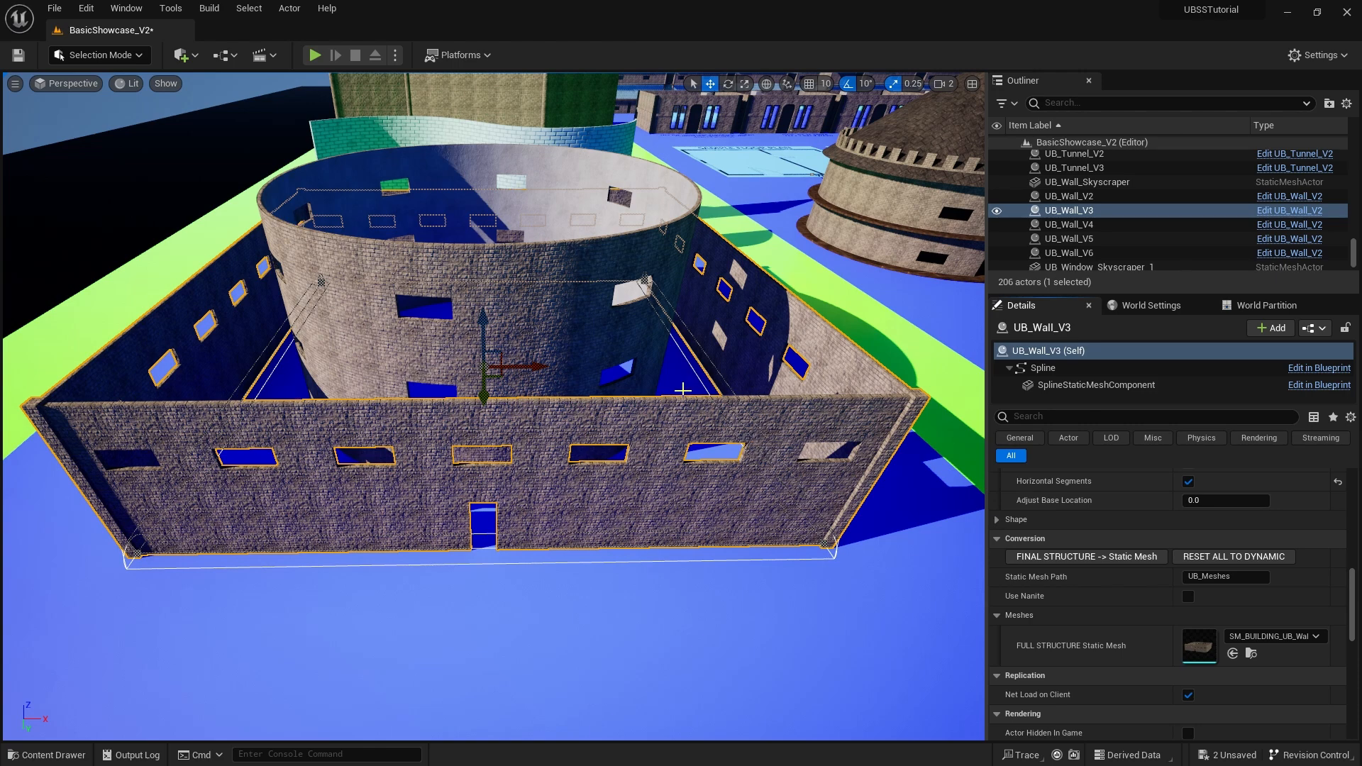
Move UB_Wall_V3's front corner spline point outward along X and reset the structure to dynamic.
scroll(683, 461, down, 8)
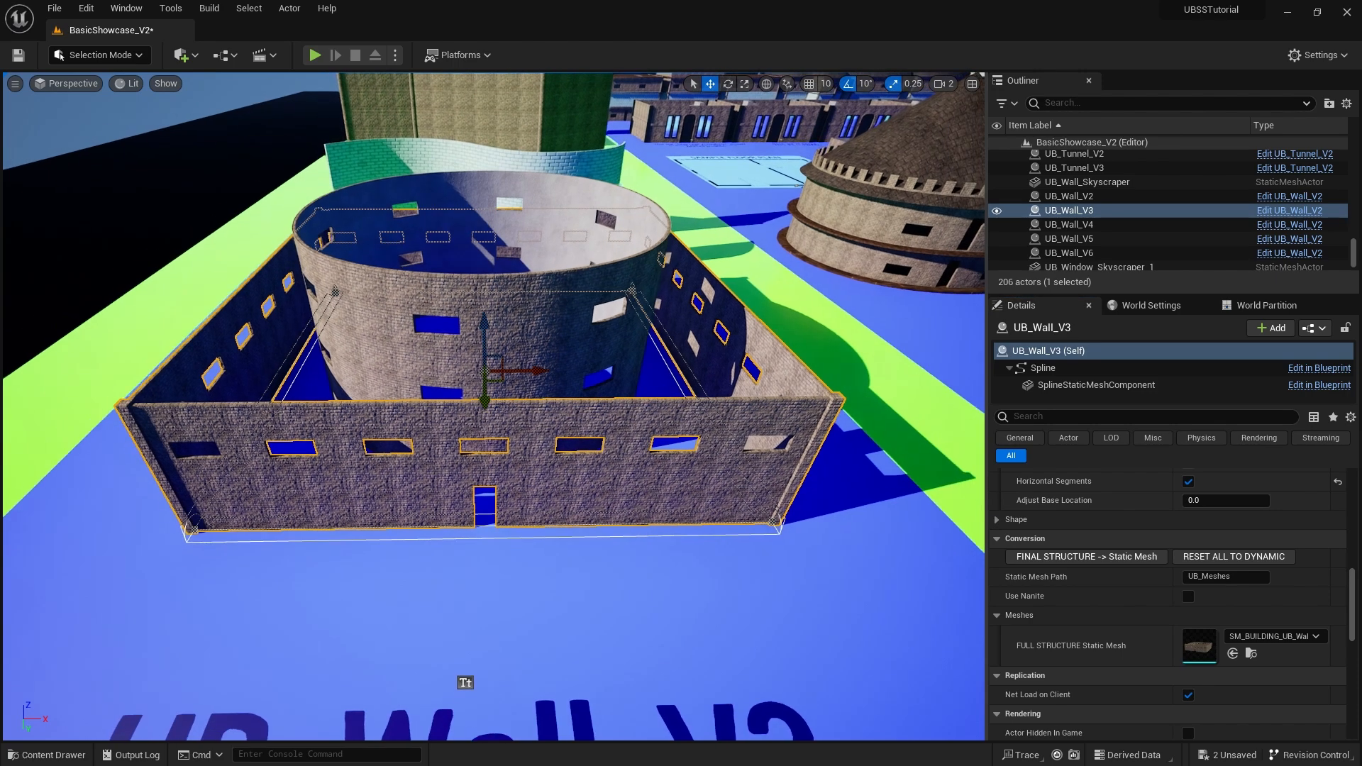
click(719, 499)
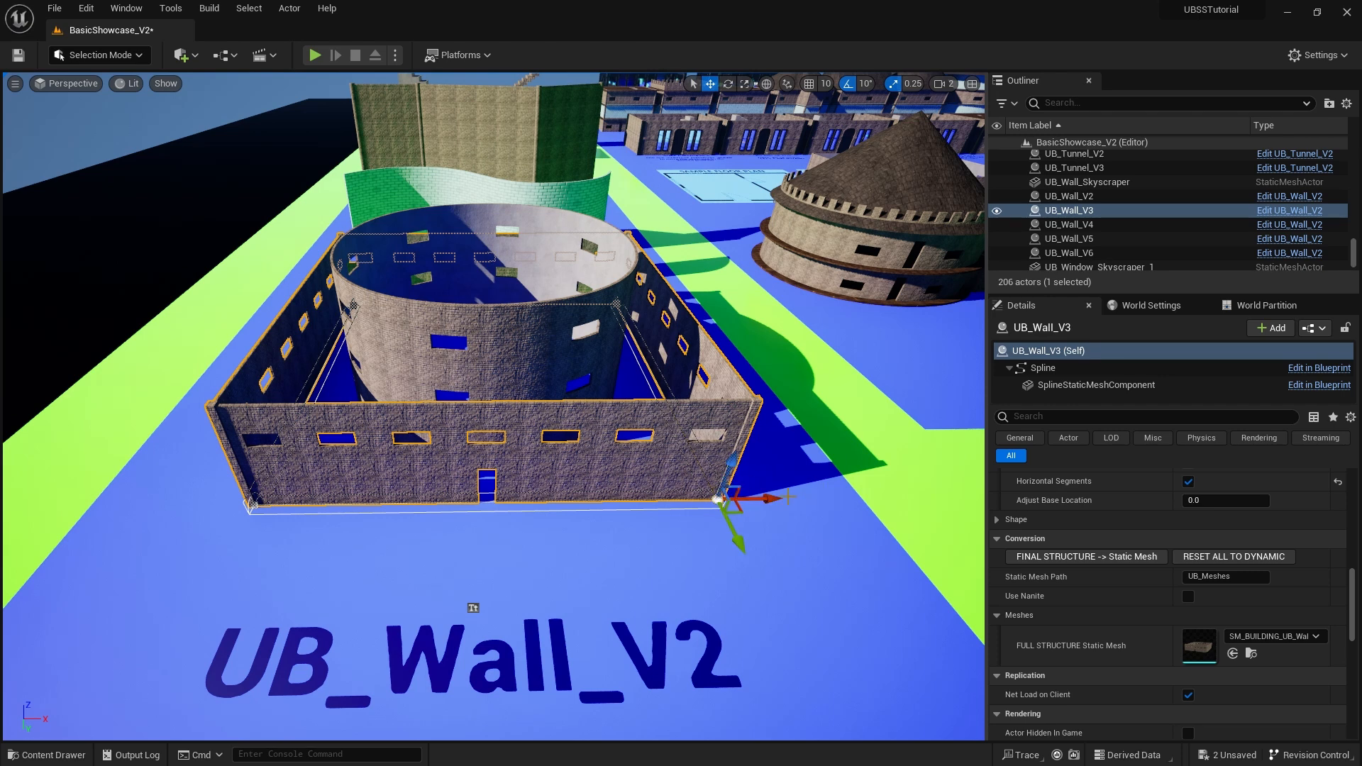
drag(772, 500, 907, 482)
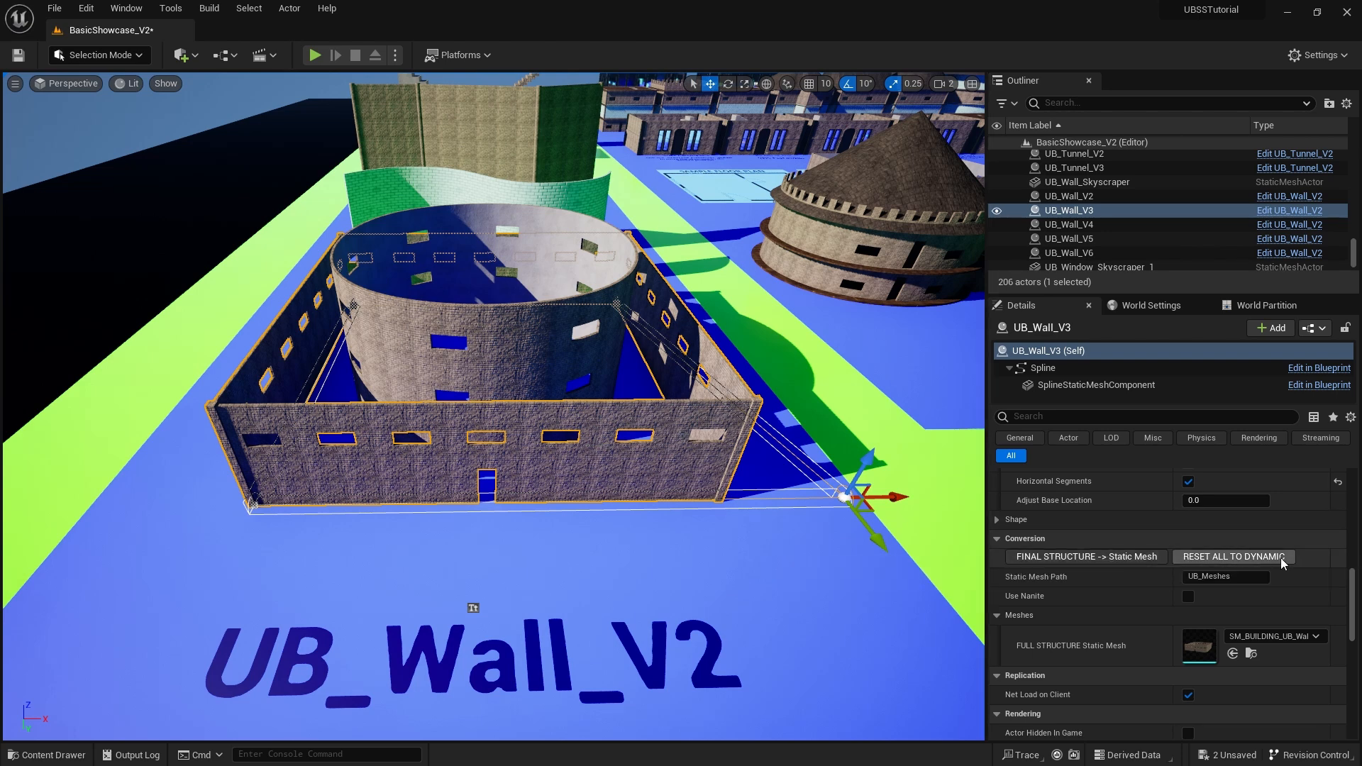
click(1241, 558)
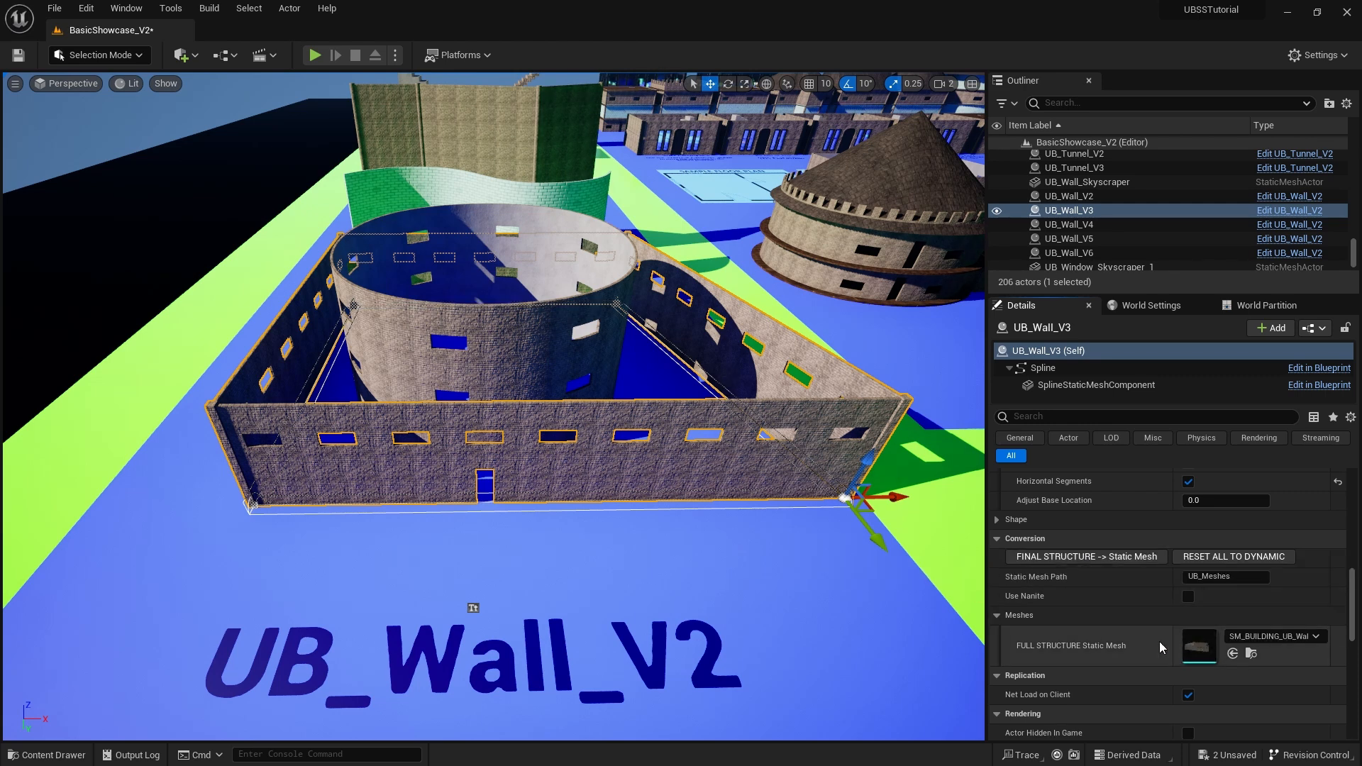
Locate UB_Wall_V3's full structure static mesh asset in the UB_Meshes/UB_Wall_V3 content folder.
click(1251, 653)
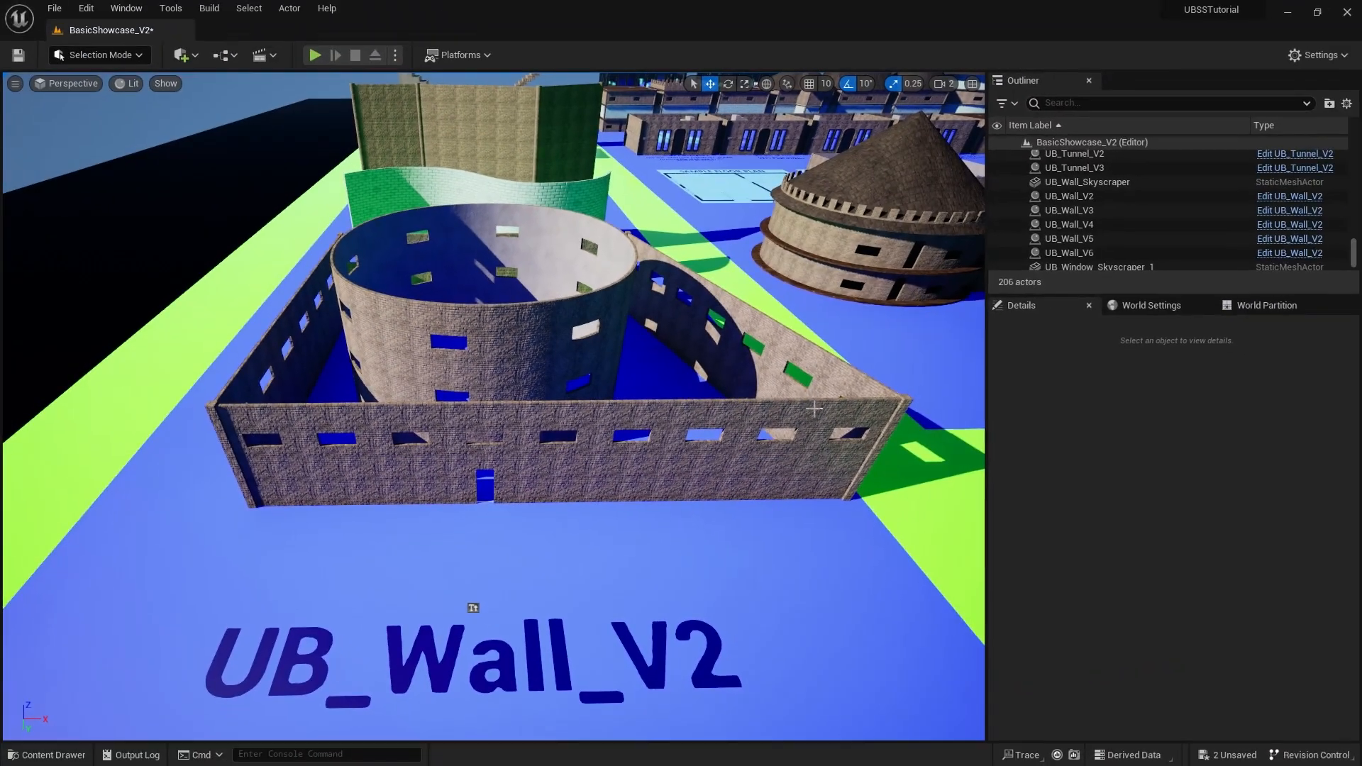
click(708, 449)
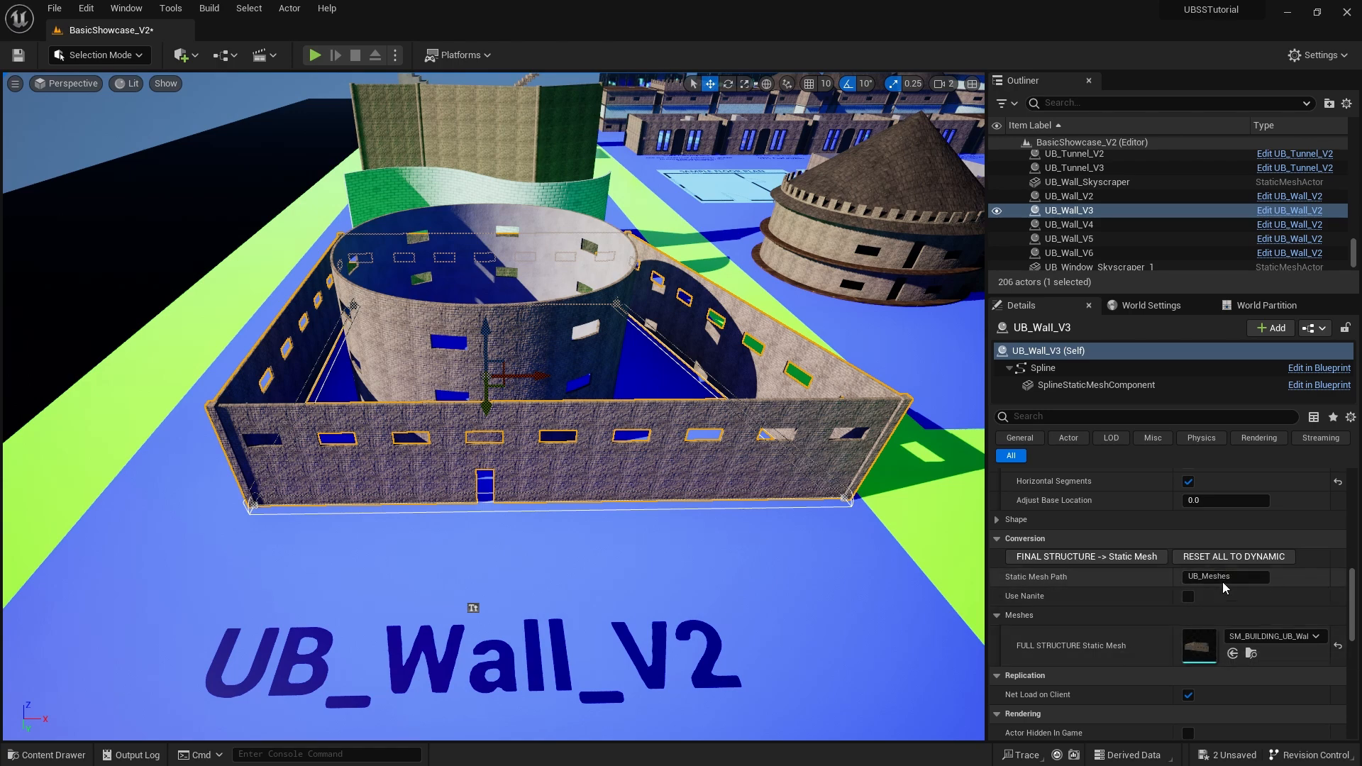
click(1250, 653)
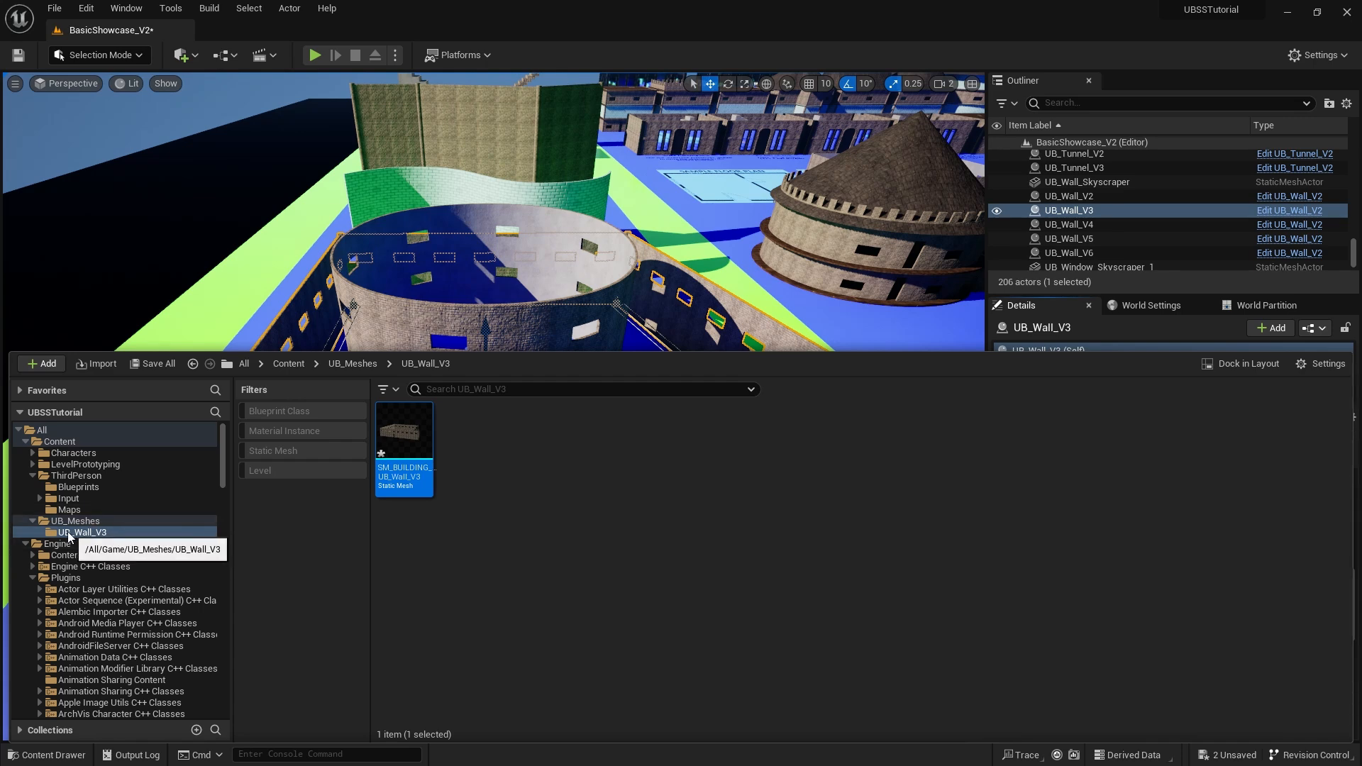
click(753, 313)
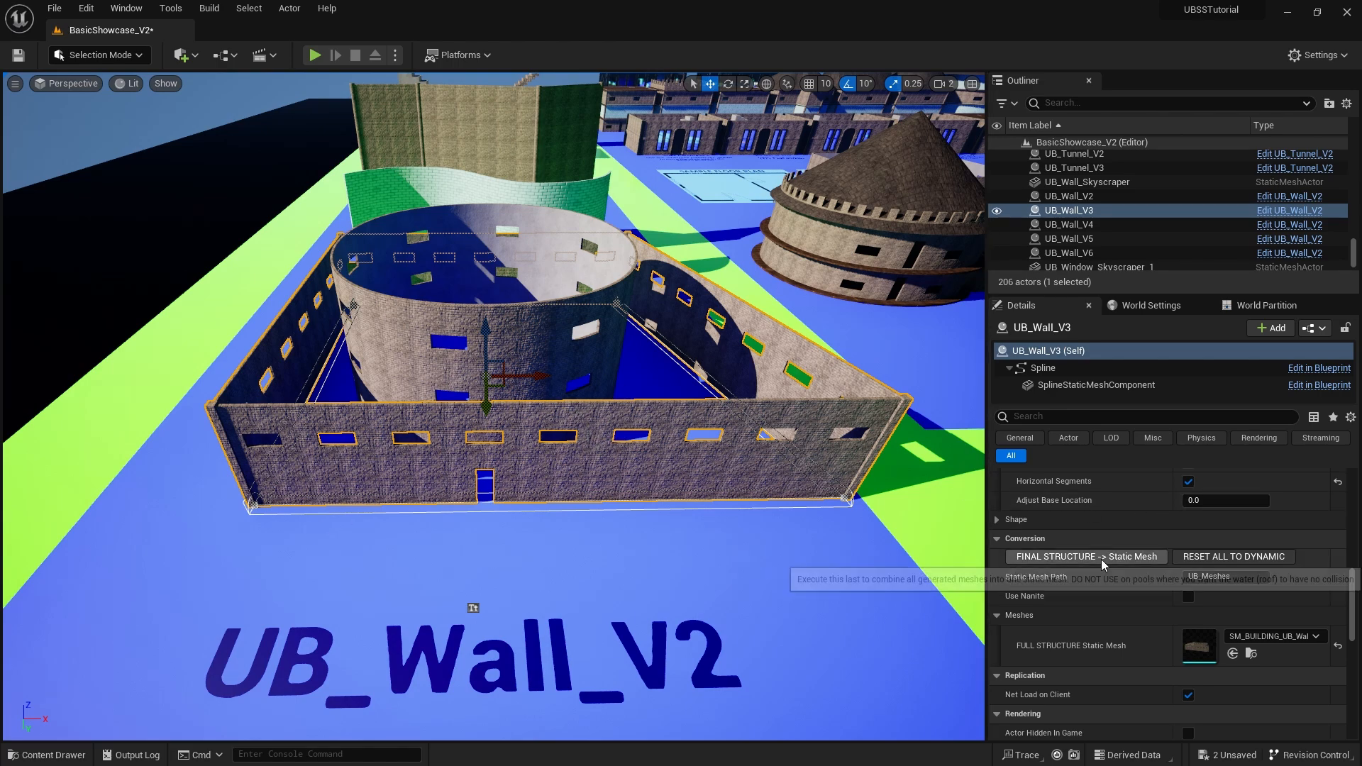
right_drag(494, 405, 647, 486)
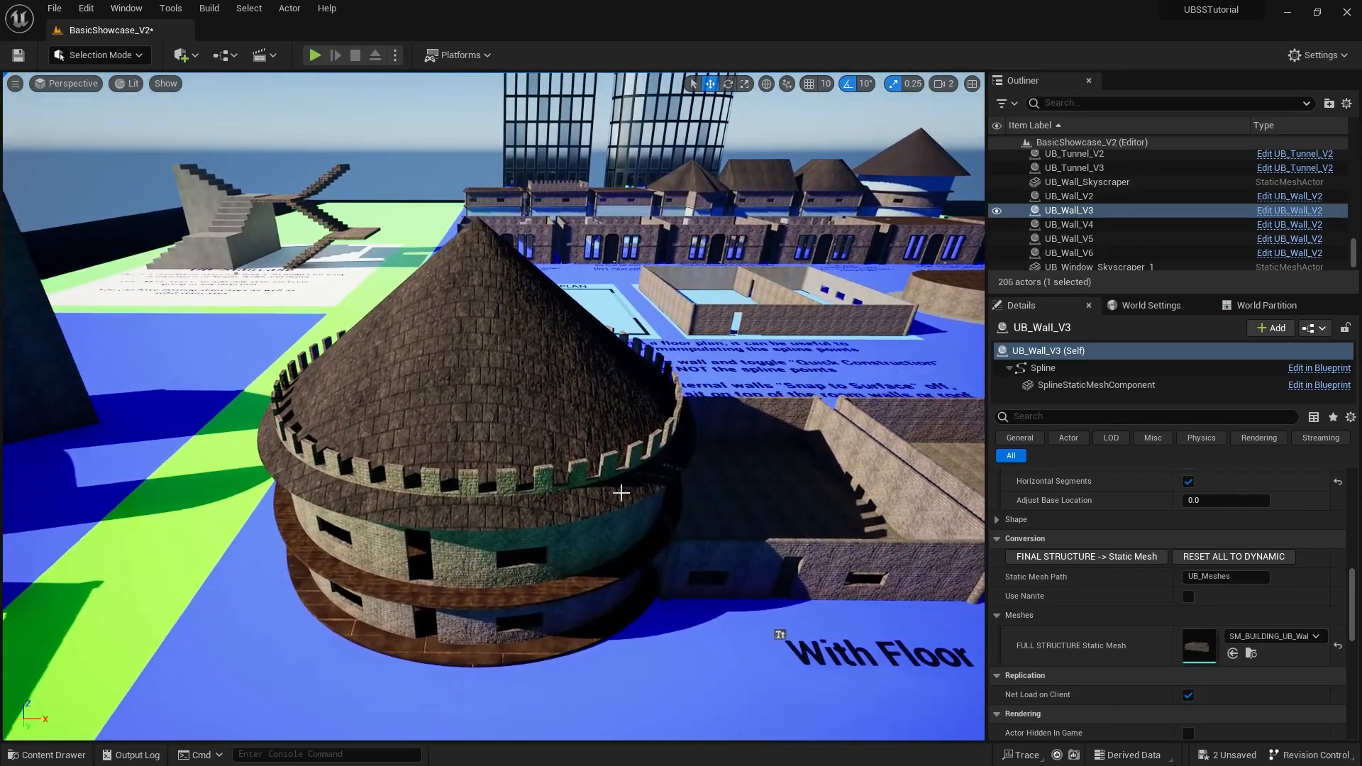
Select the round tower UB_Building3 and collapse its Staircase and Structure settings.
click(554, 556)
right_drag(553, 556, 545, 556)
click(999, 492)
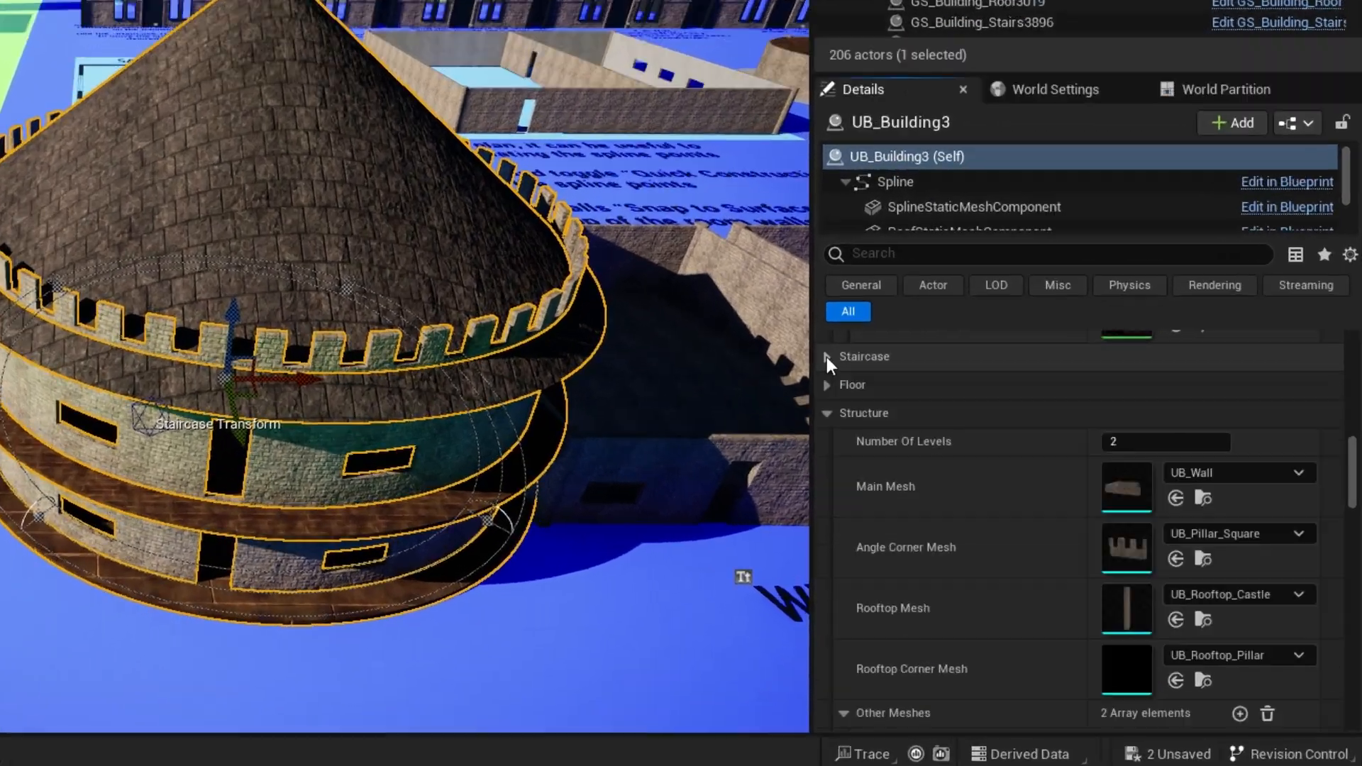
click(997, 525)
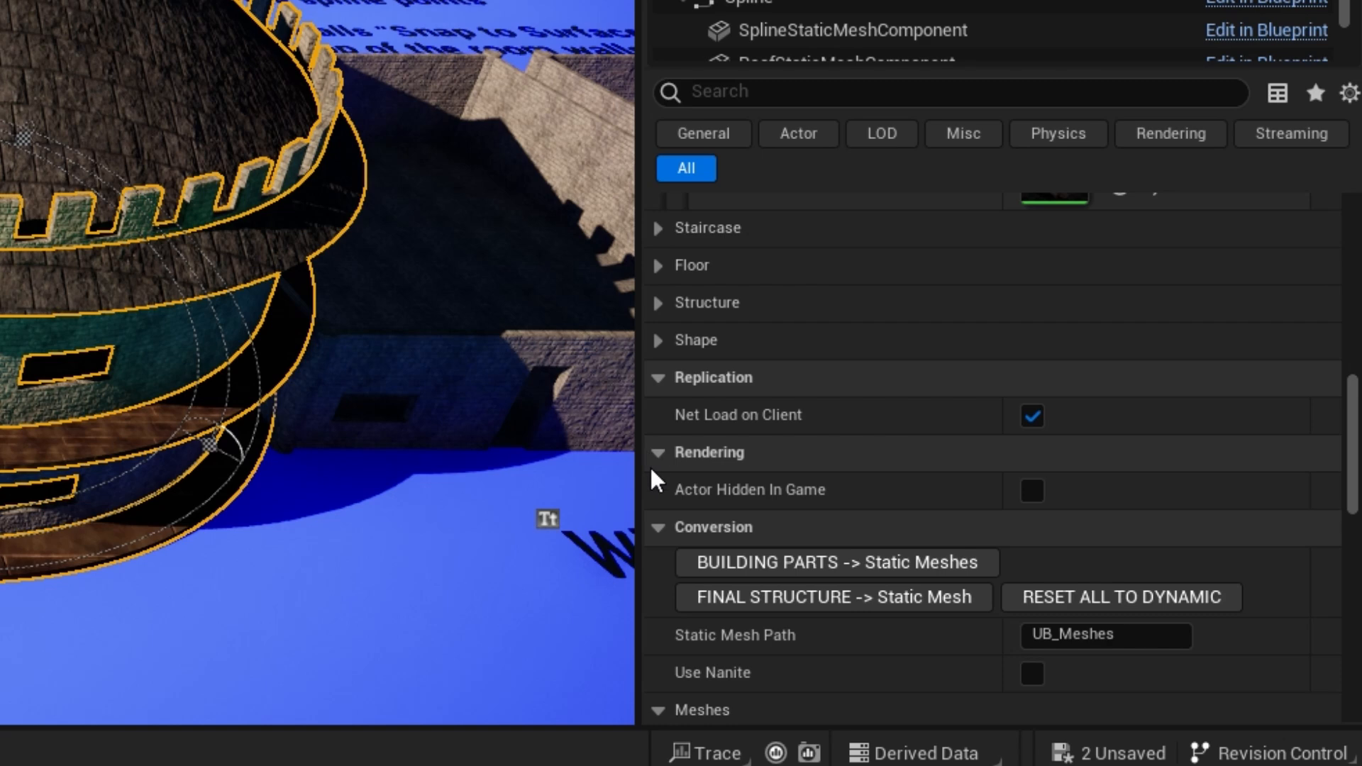
Convert UB_Building3's building parts into separate static meshes and review the generated roof, floor, stairs and stairwalls meshes.
scroll(650, 477, down, 5)
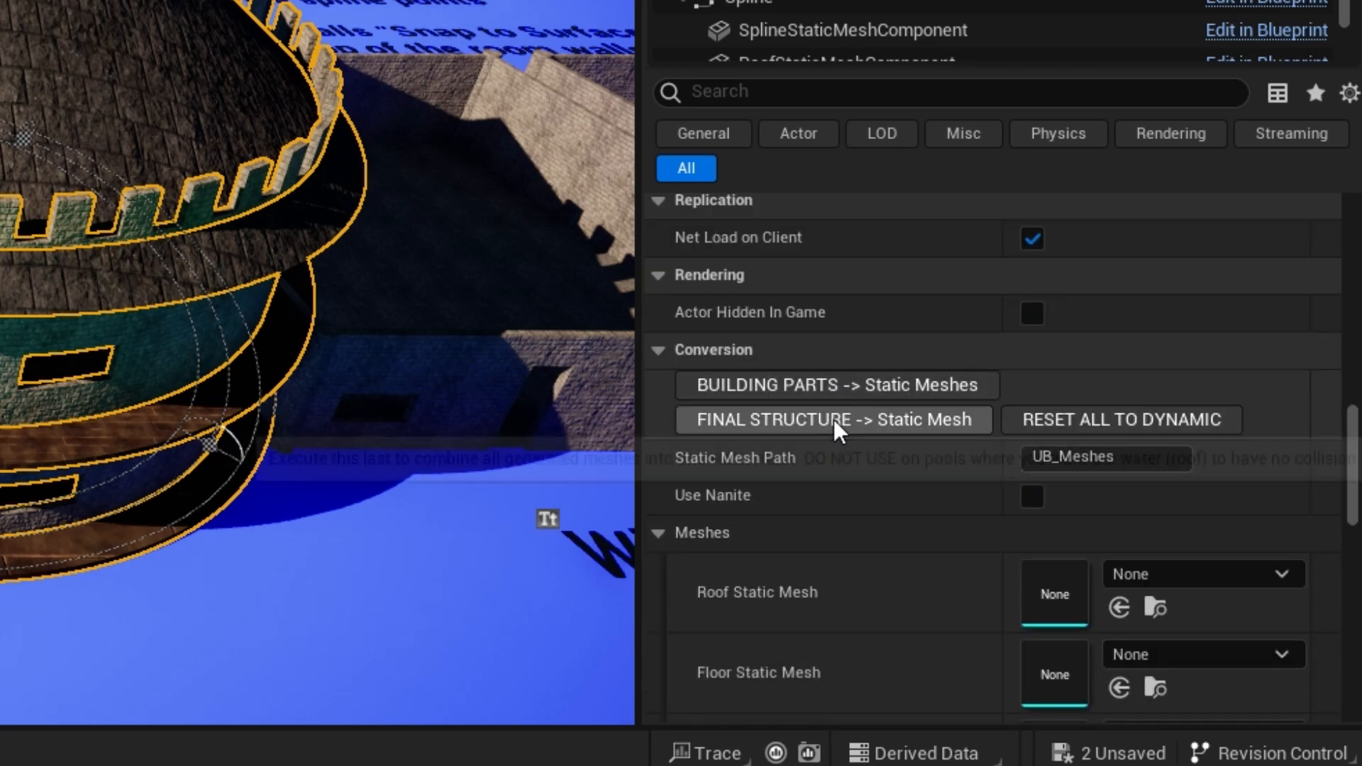
scroll(728, 561, down, 3)
scroll(728, 566, down, 5)
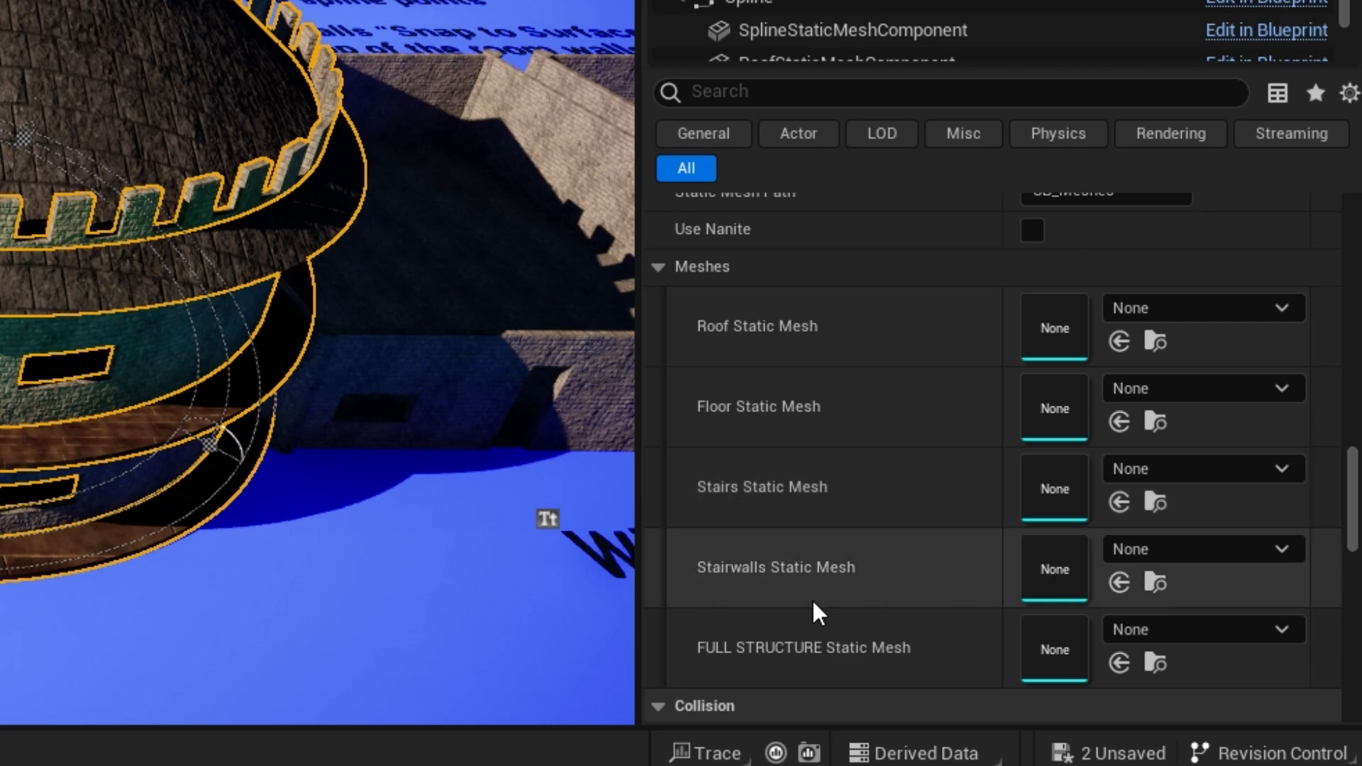
scroll(872, 471, up, 3)
scroll(872, 470, up, 2)
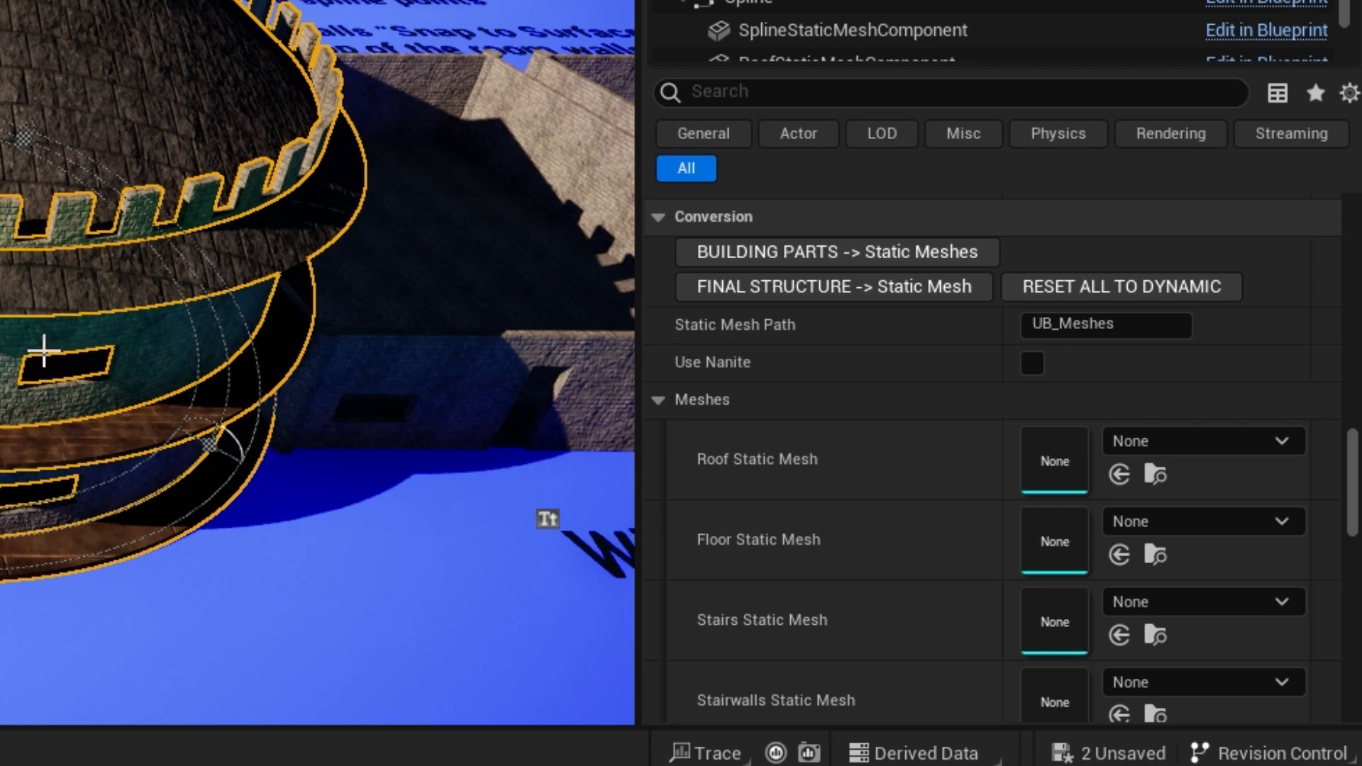
click(849, 262)
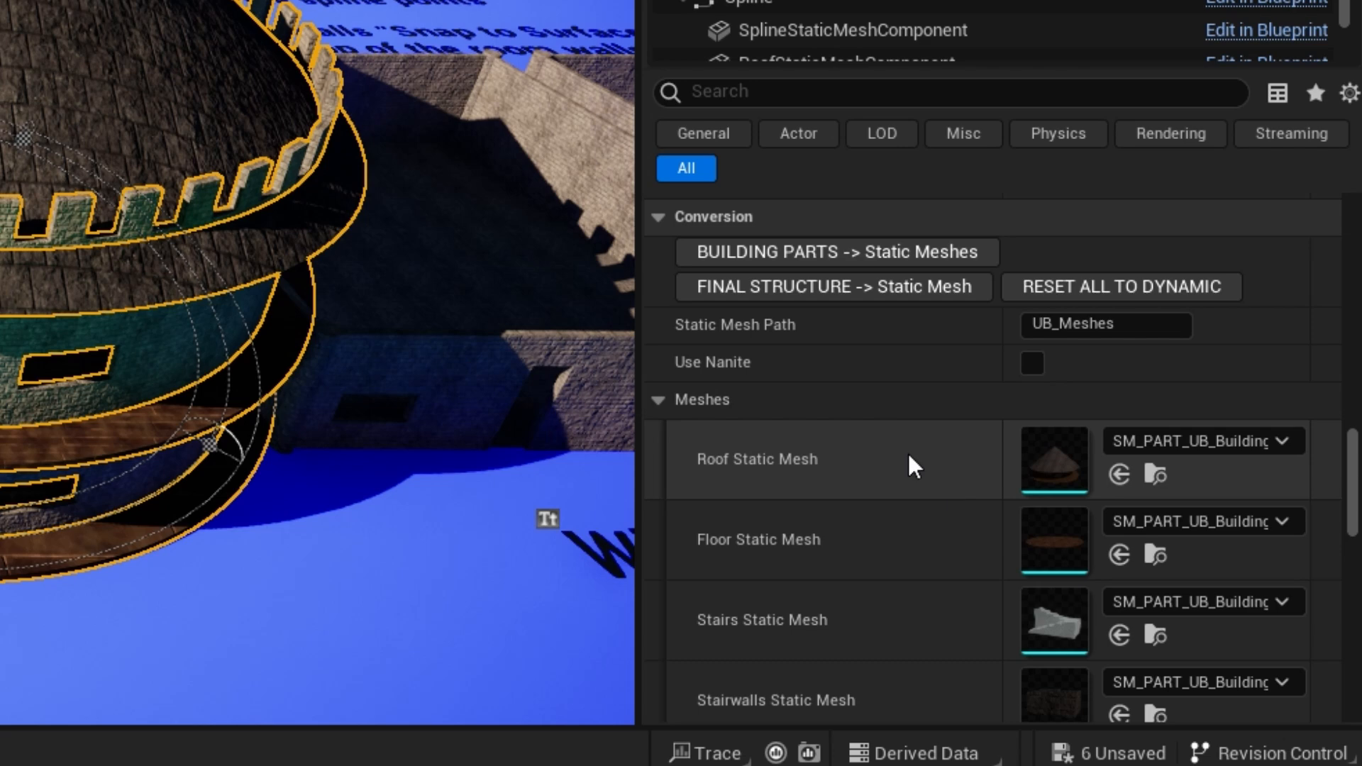
scroll(922, 465, down, 2)
scroll(913, 519, down, 1)
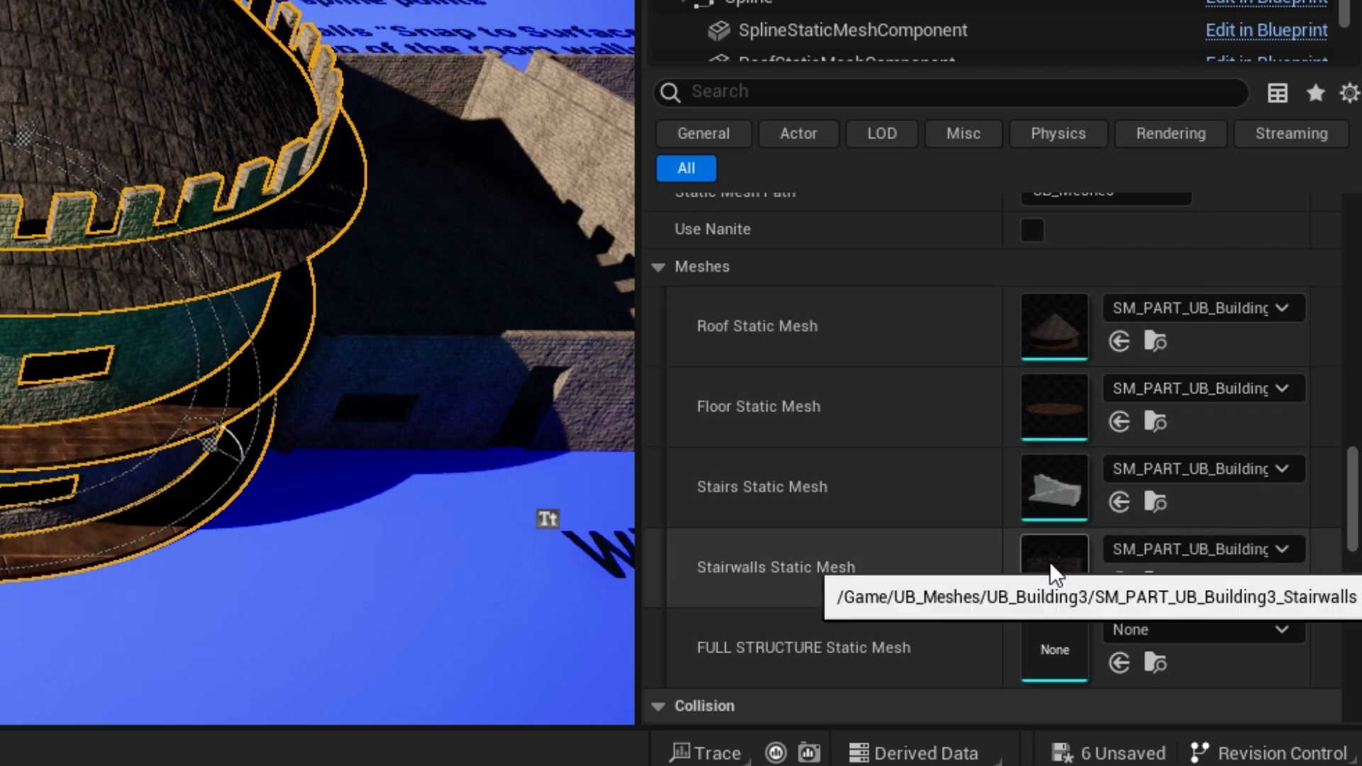
Convert UB_Building3's final structure into one full structure static mesh.
scroll(1076, 450, up, 3)
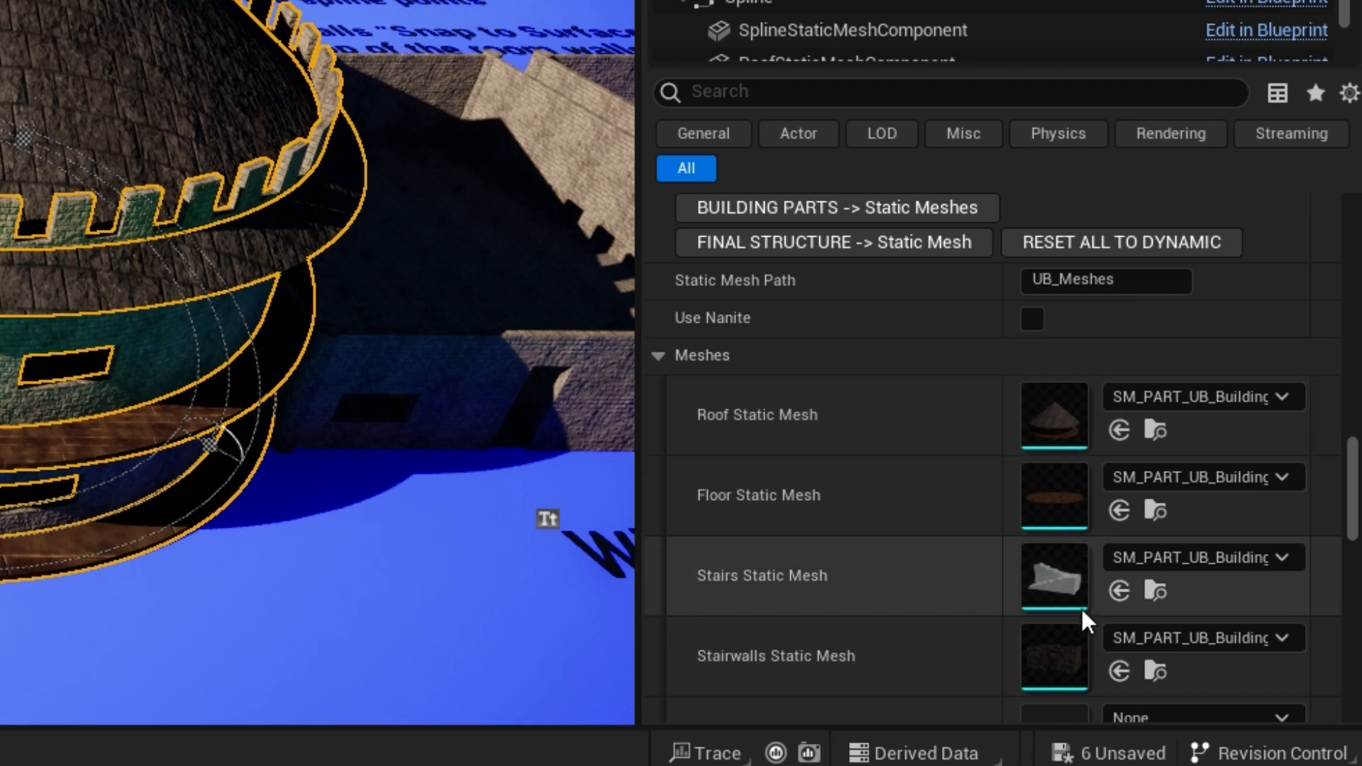
click(832, 242)
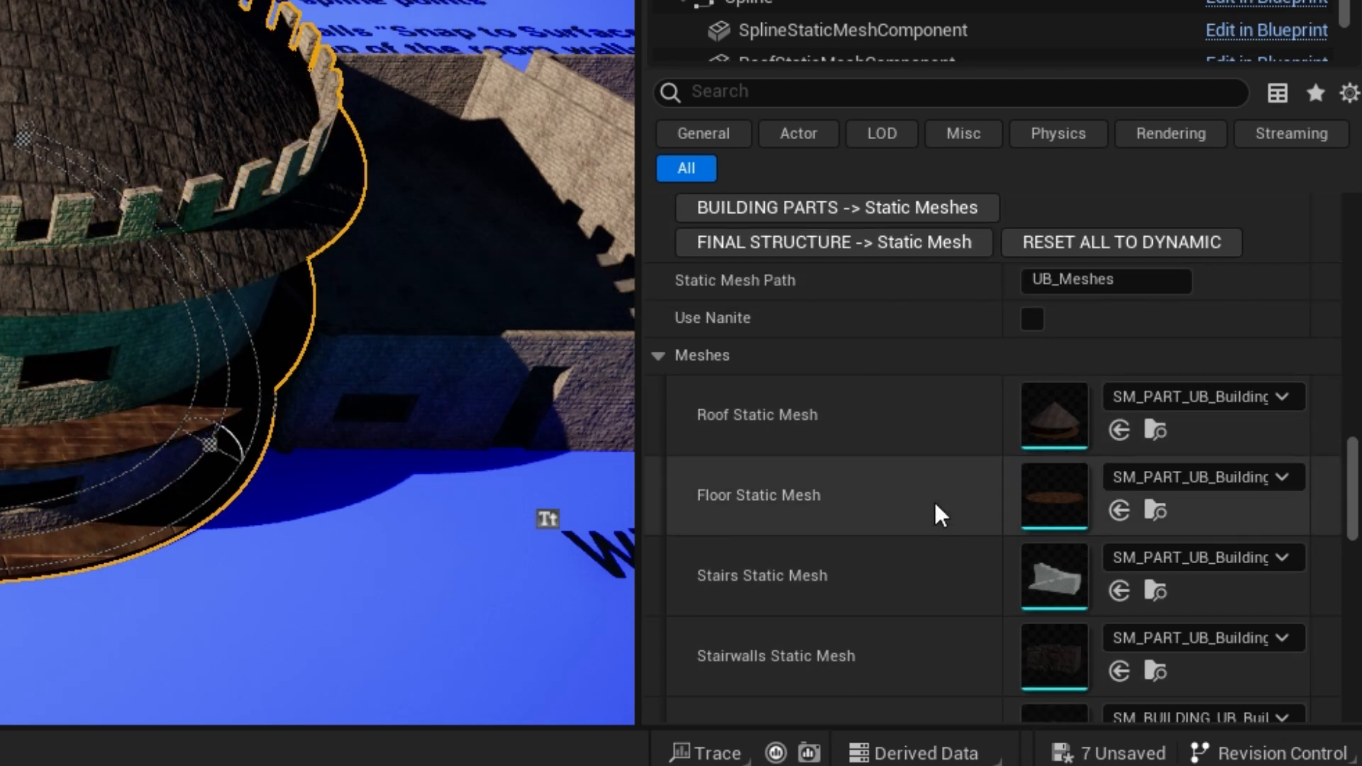
scroll(942, 496, down, 5)
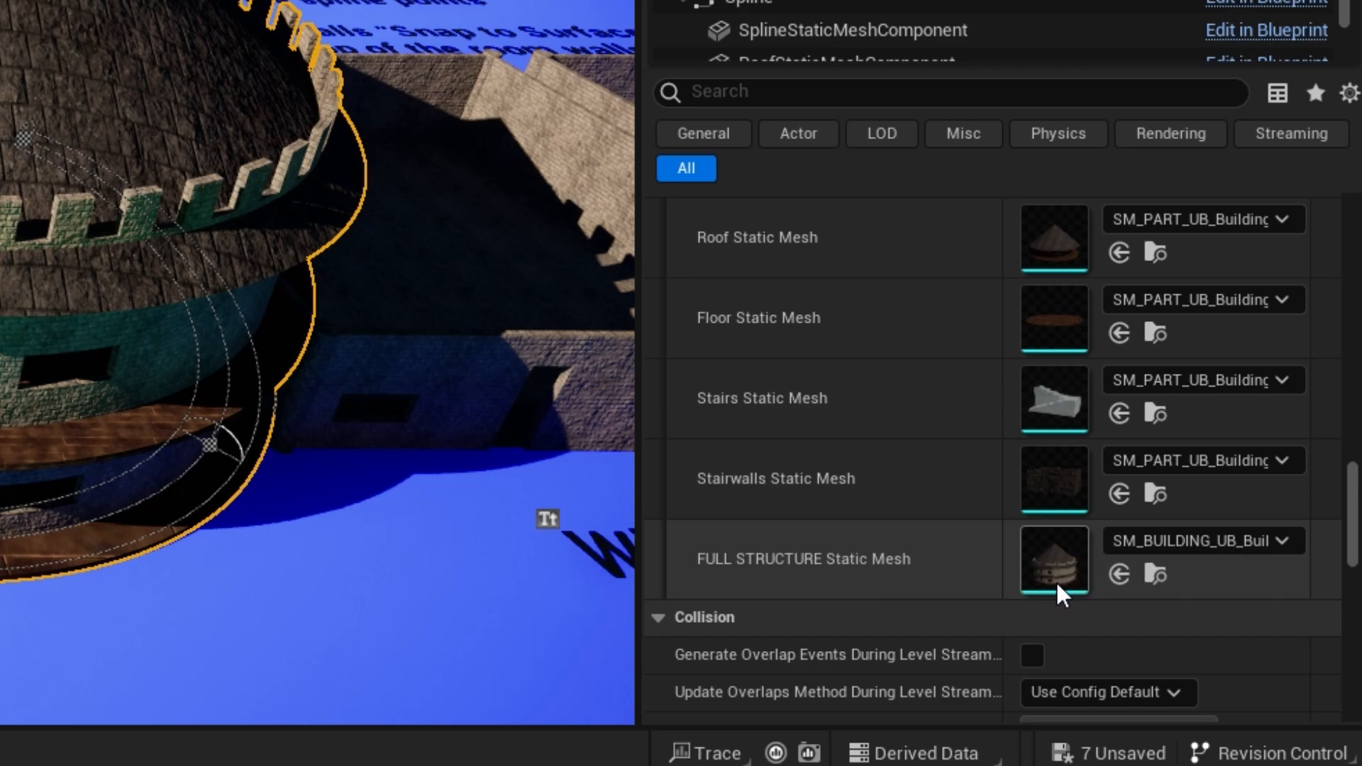
scroll(483, 507, down, 1)
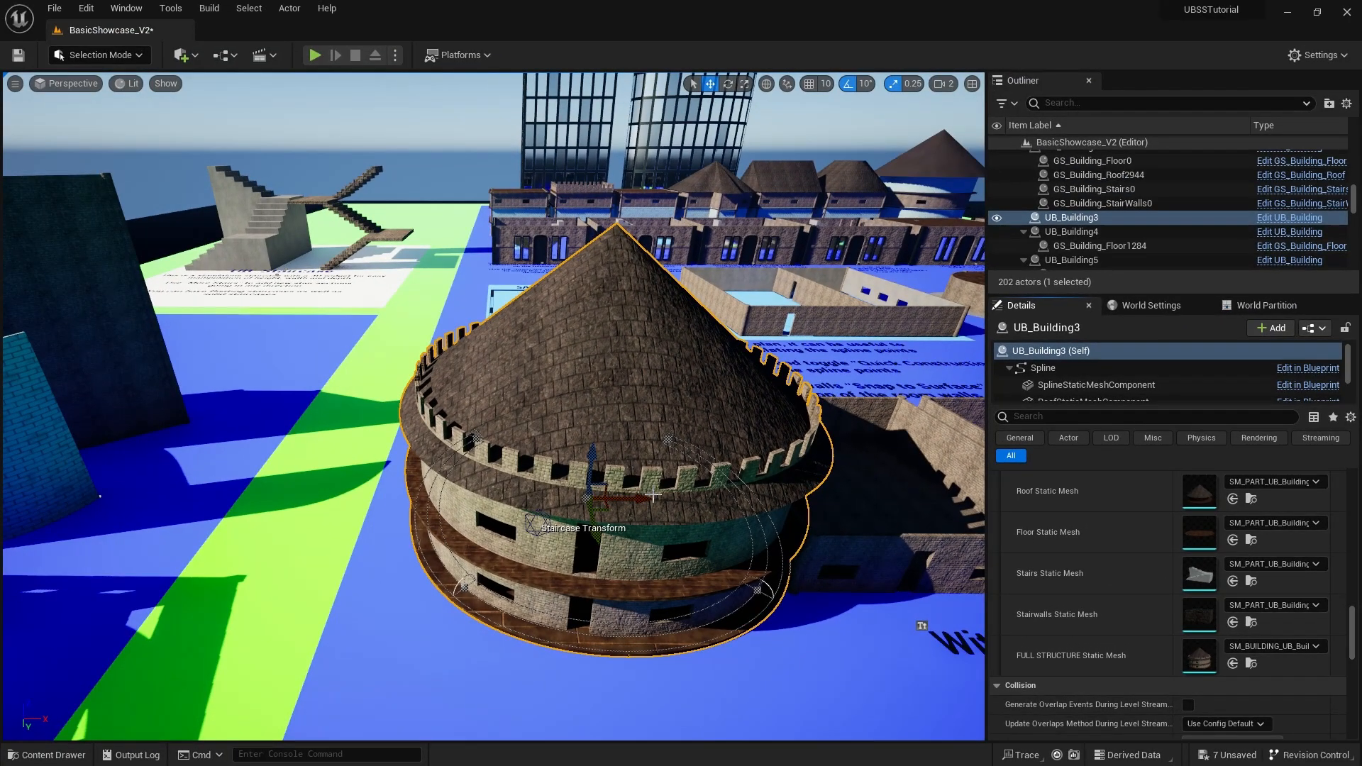
Find UB_Building3's full structure static mesh in the UB_Meshes/UB_Building3 folder and place an instance beside the original tower.
key(s)
right_drag(496, 454, 524, 451)
key(a)
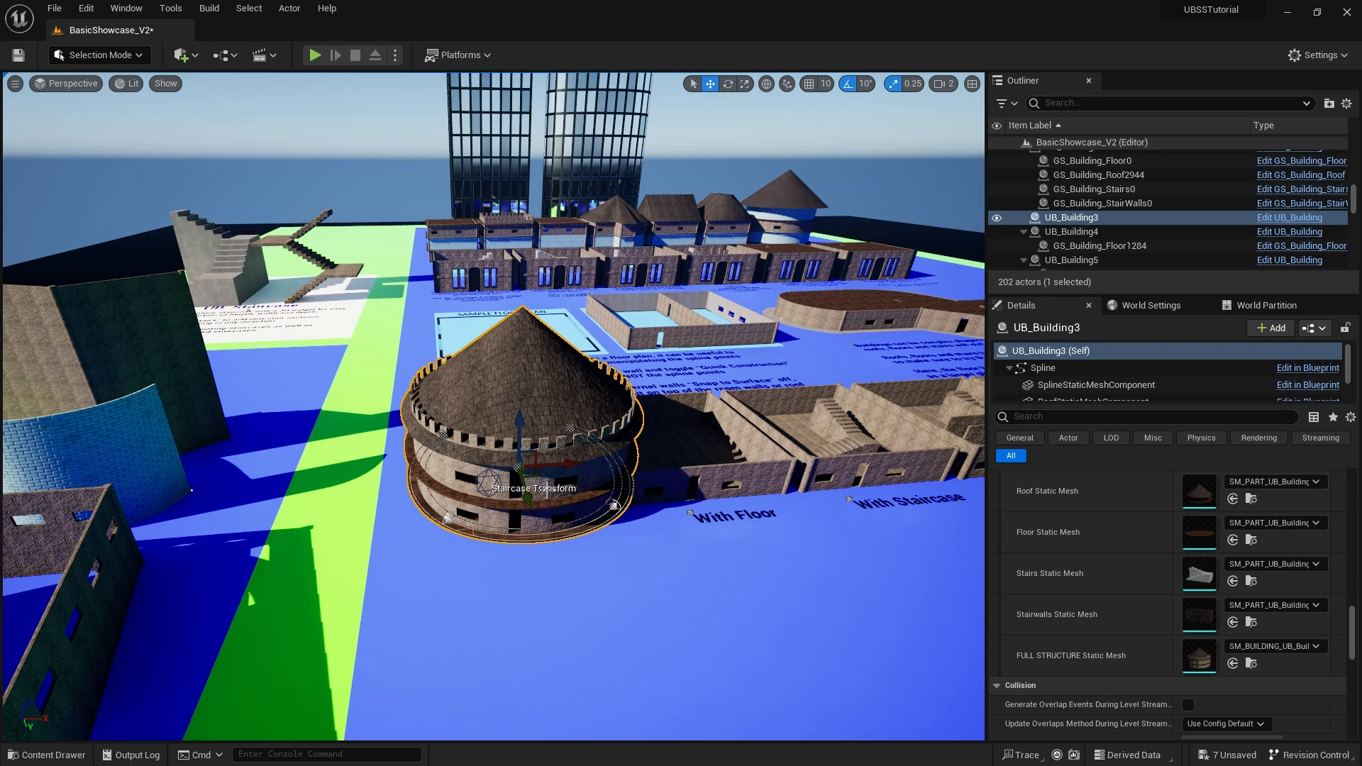
click(1251, 663)
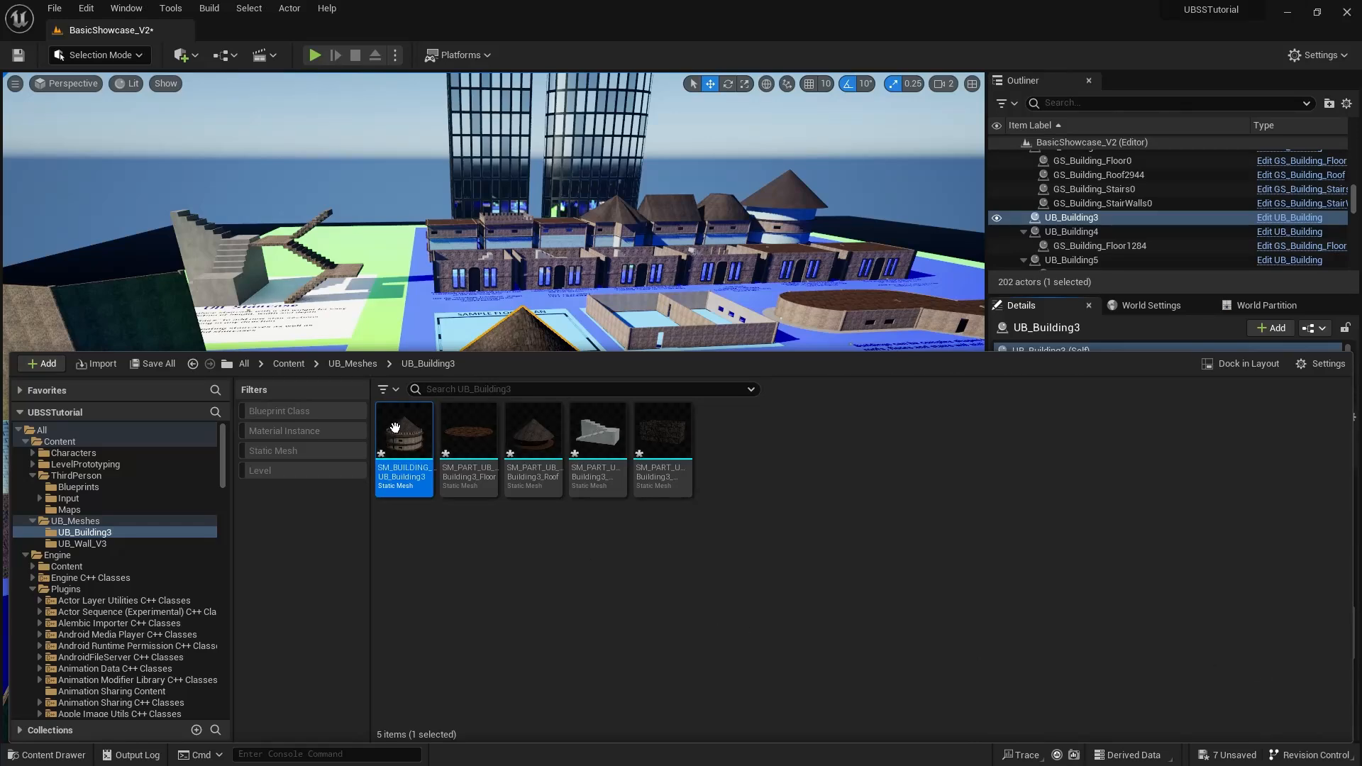
drag(859, 315, 902, 627)
right_drag(855, 630, 981, 631)
key(s)
Duplicate the placed static mesh tower along X and rotate the copy about its vertical axis.
key(e)
right_drag(564, 479, 459, 451)
key(w)
key(d)
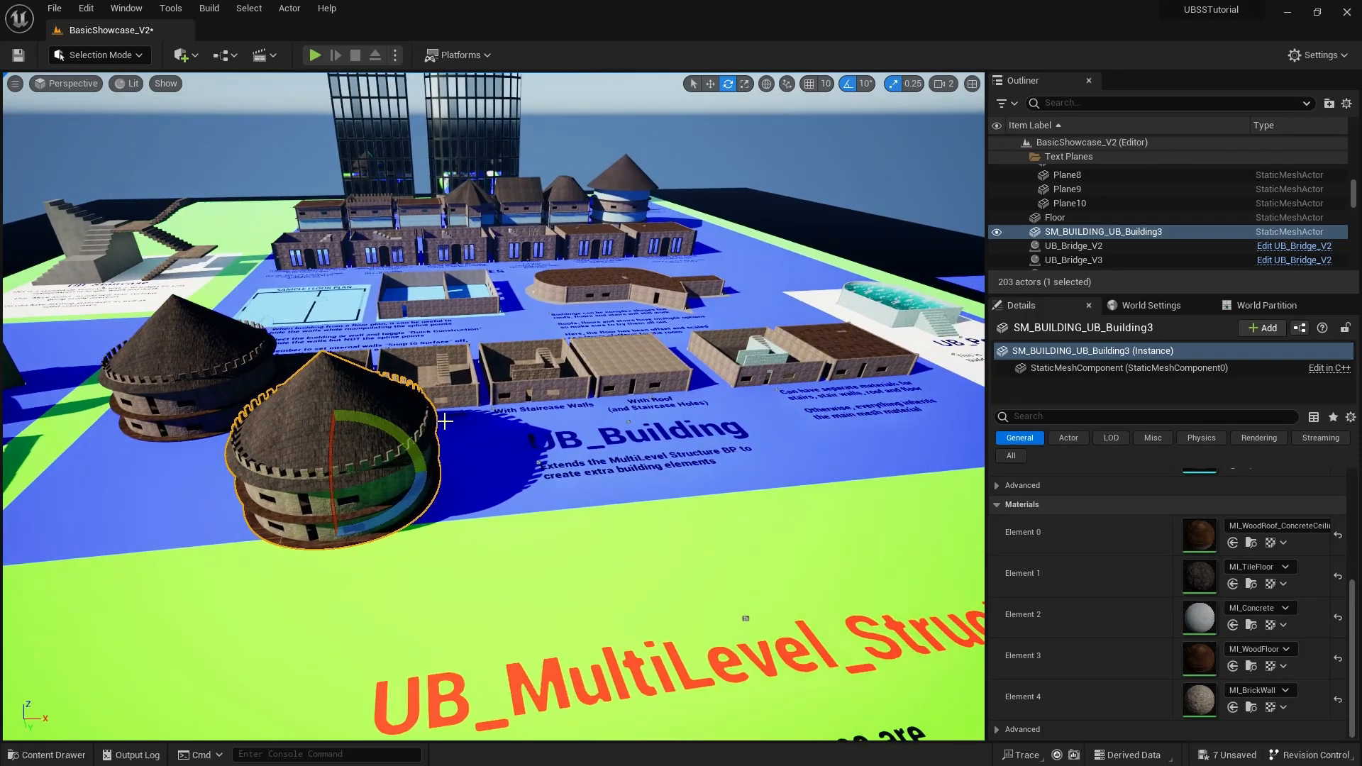
key(w)
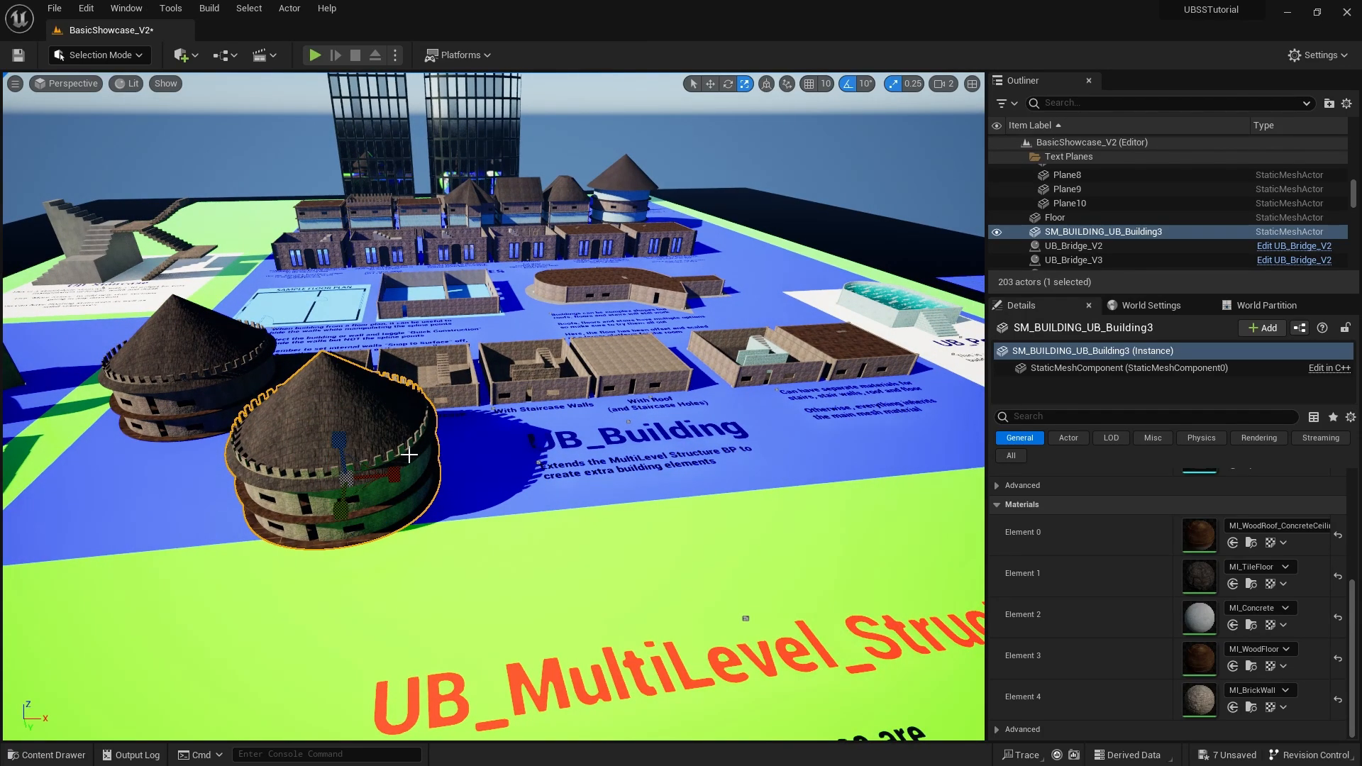
alt+drag(340, 481, 580, 465)
key(e)
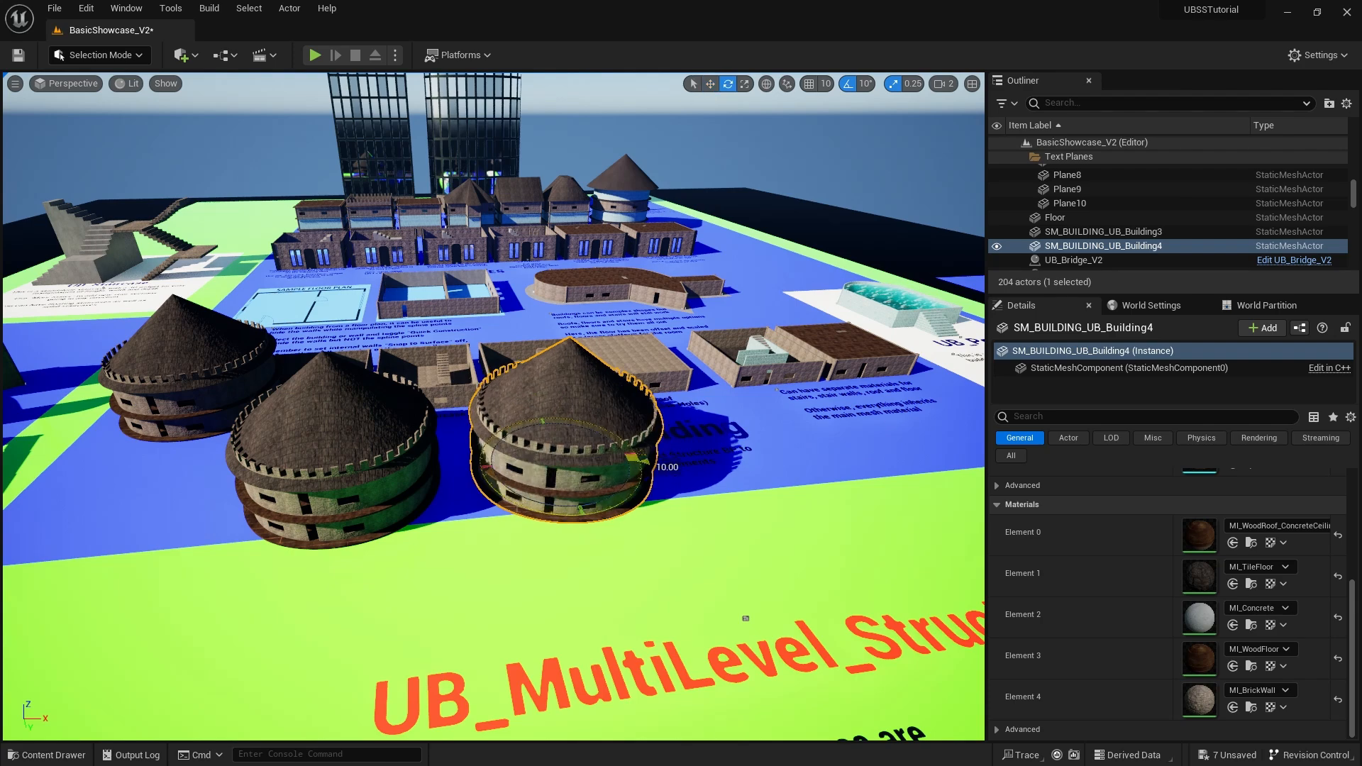
right_drag(428, 397, 429, 398)
key(a)
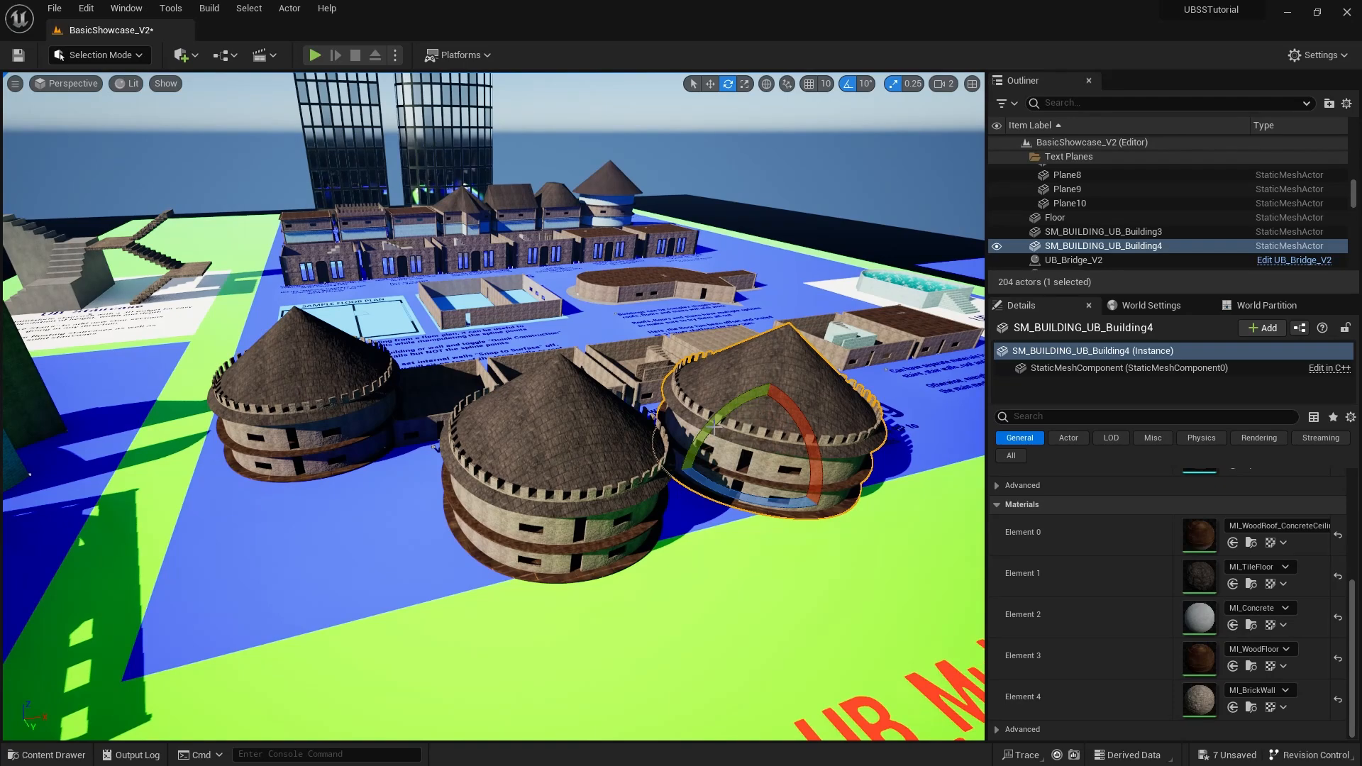
key(a)
right_drag(674, 497, 719, 496)
Select the original UB_Building3 and switch its structure from curved to straight.
click(388, 441)
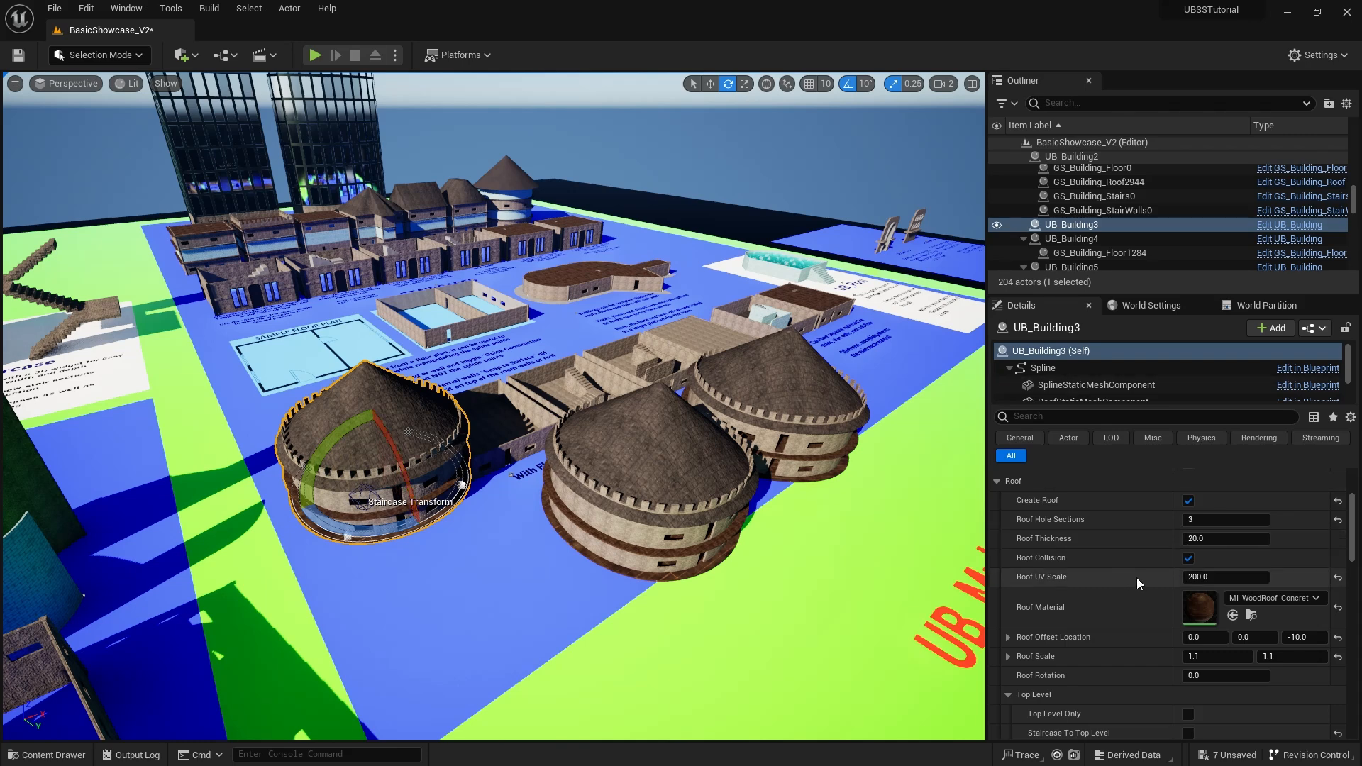
scroll(1087, 607, down, 6)
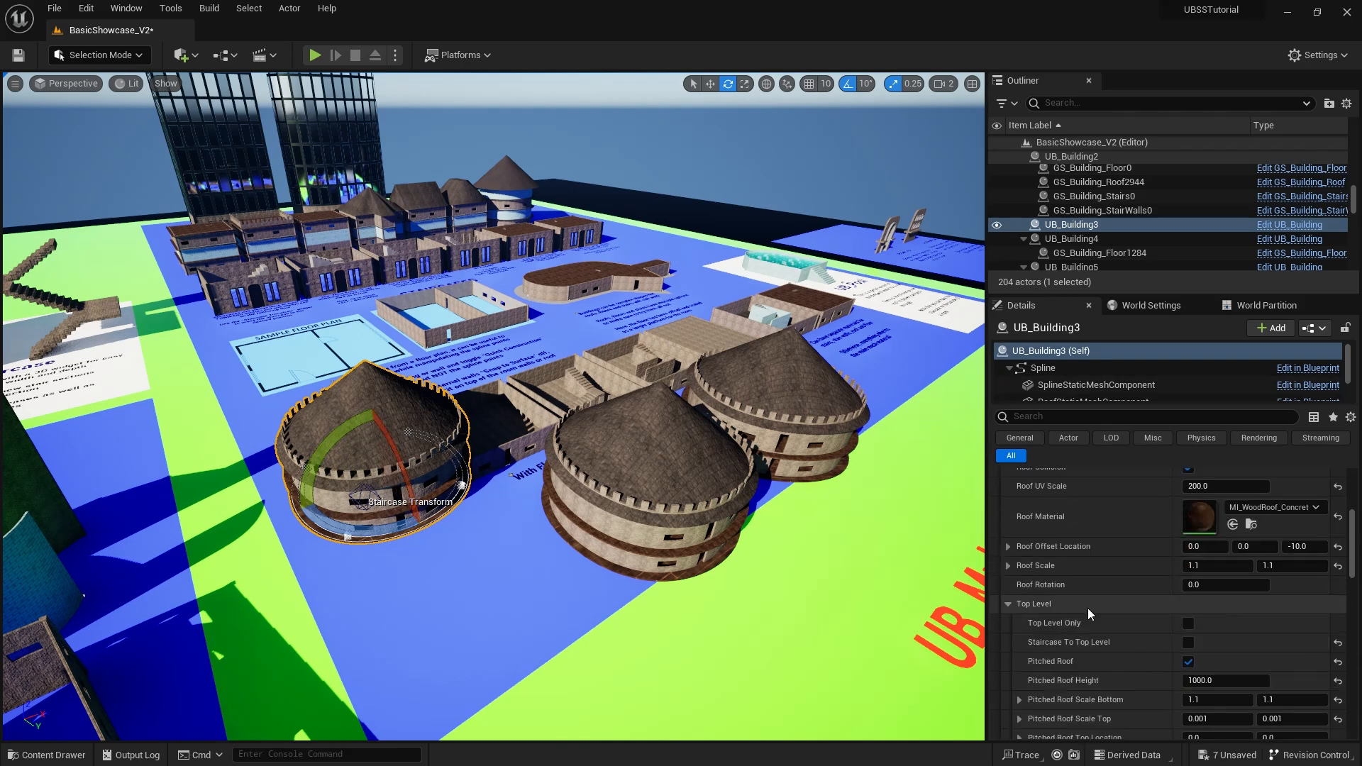
scroll(1088, 608, down, 3)
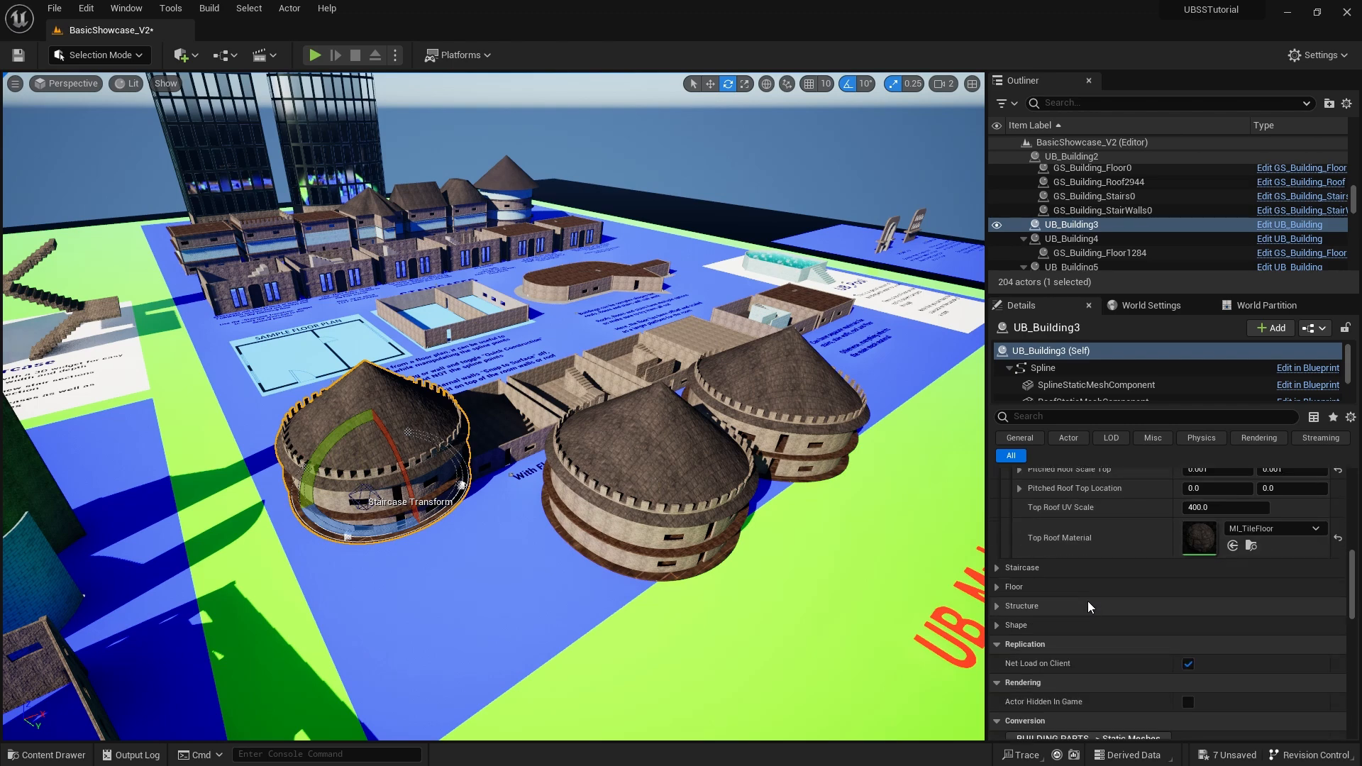
scroll(1108, 563, up, 7)
scroll(1107, 564, up, 5)
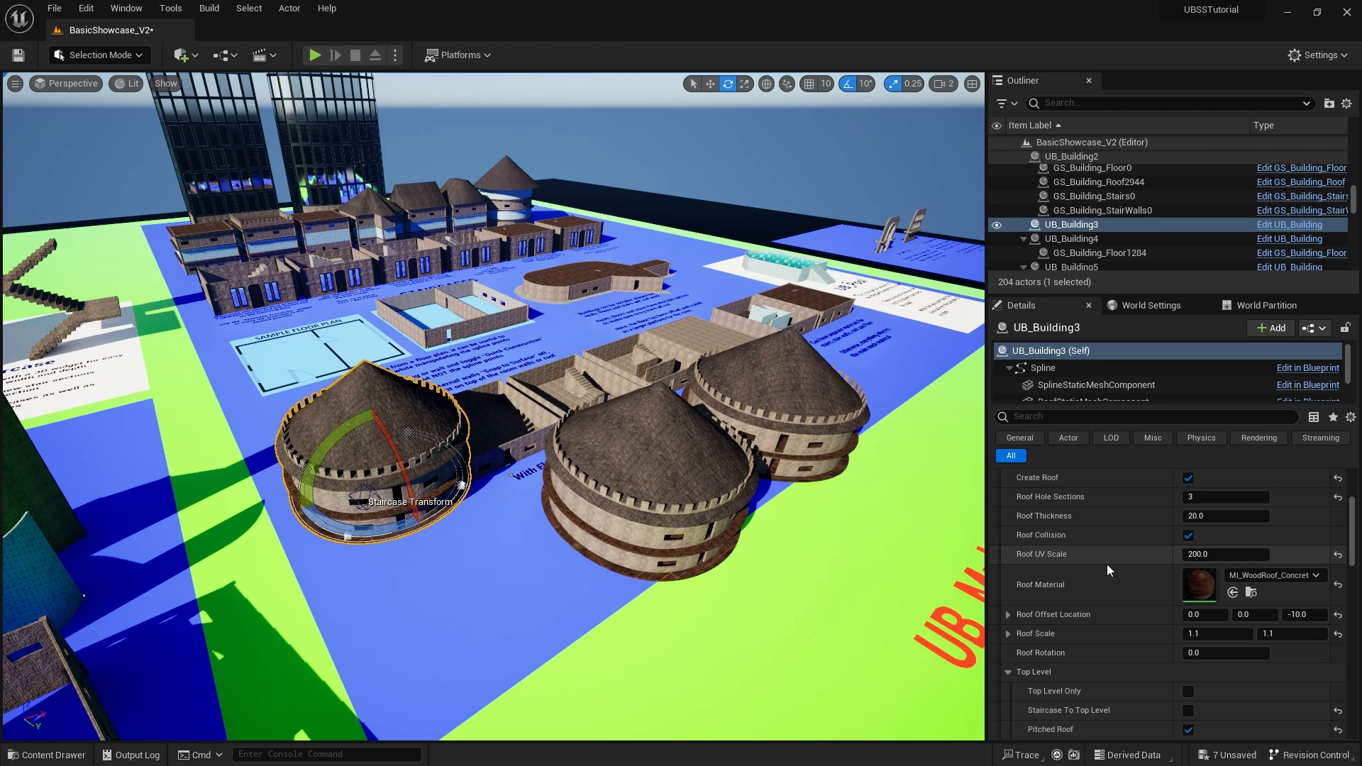
click(1251, 572)
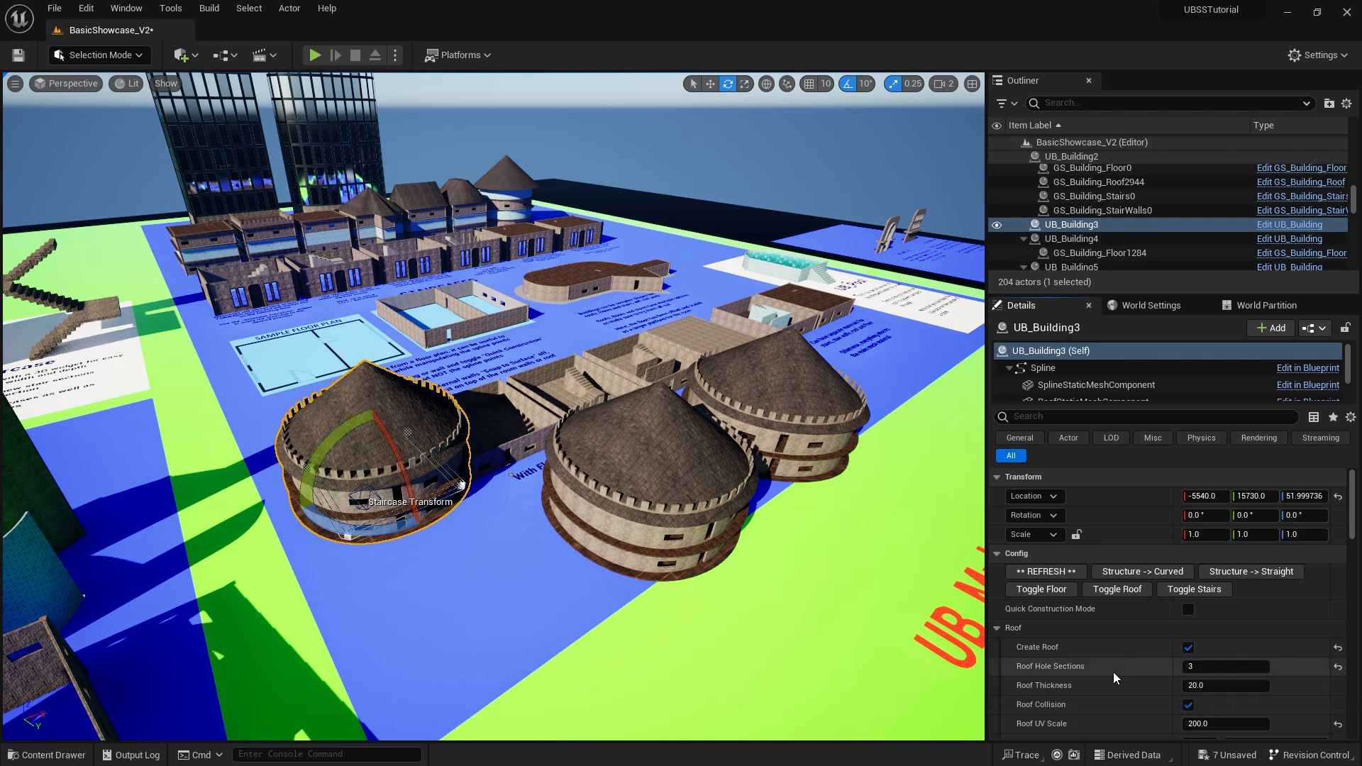
Reset UB_Building3 to dynamic and convert its final structure to a static mesh again, updating the placed copies.
scroll(1113, 671, down, 15)
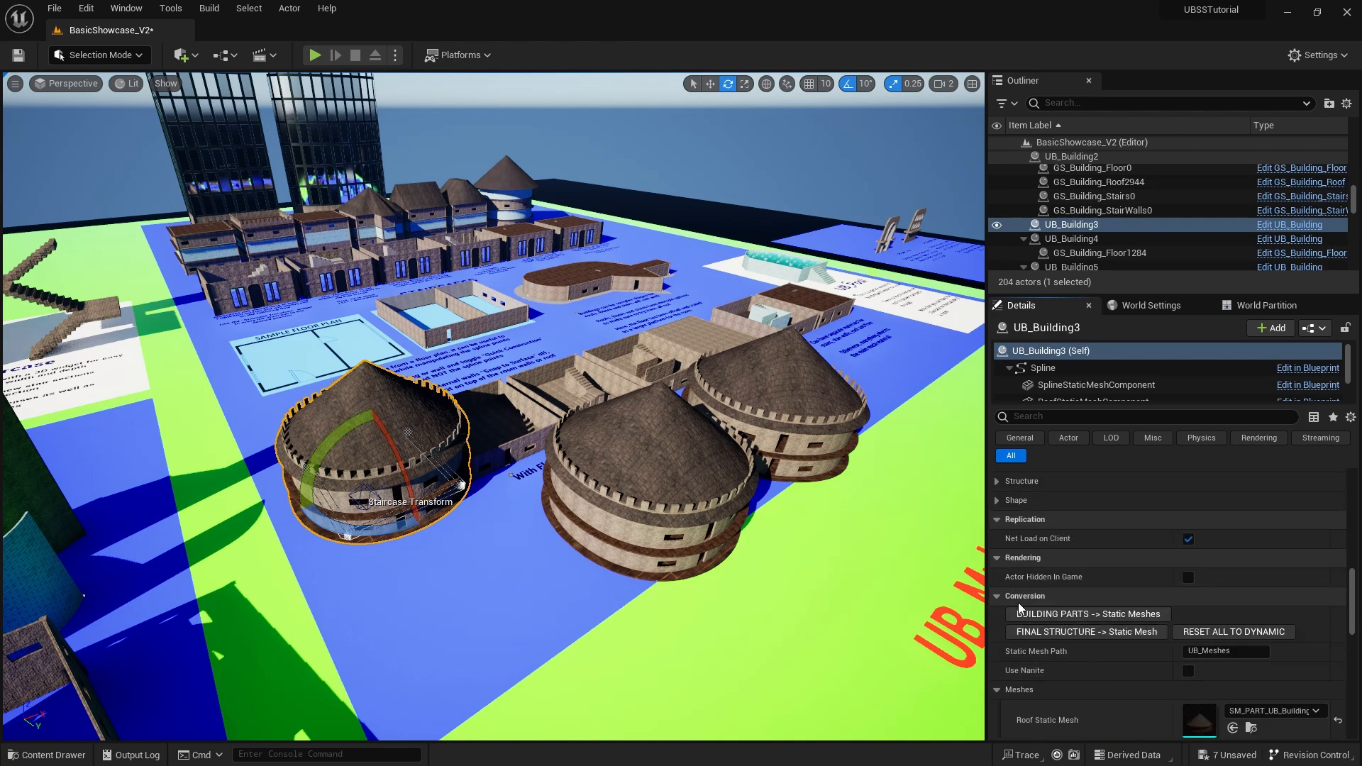
click(1234, 631)
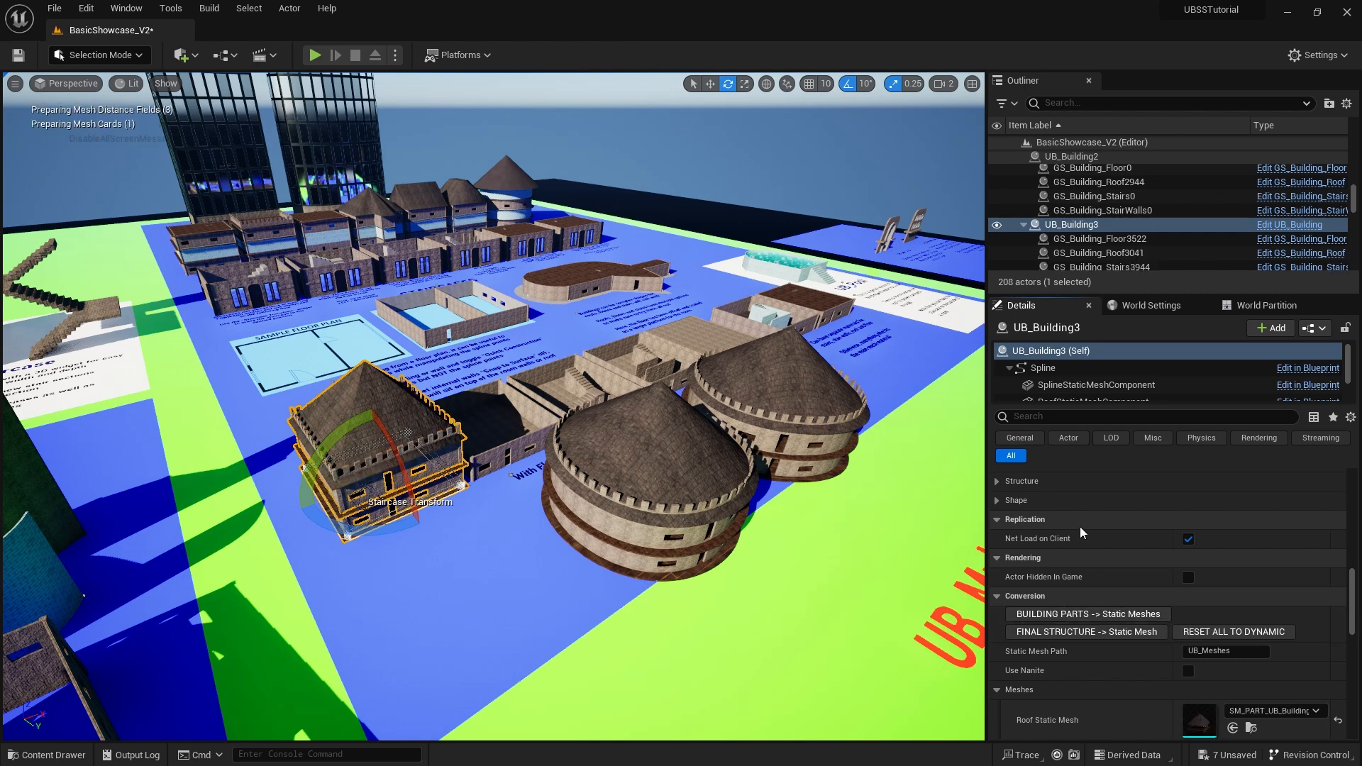
click(1092, 633)
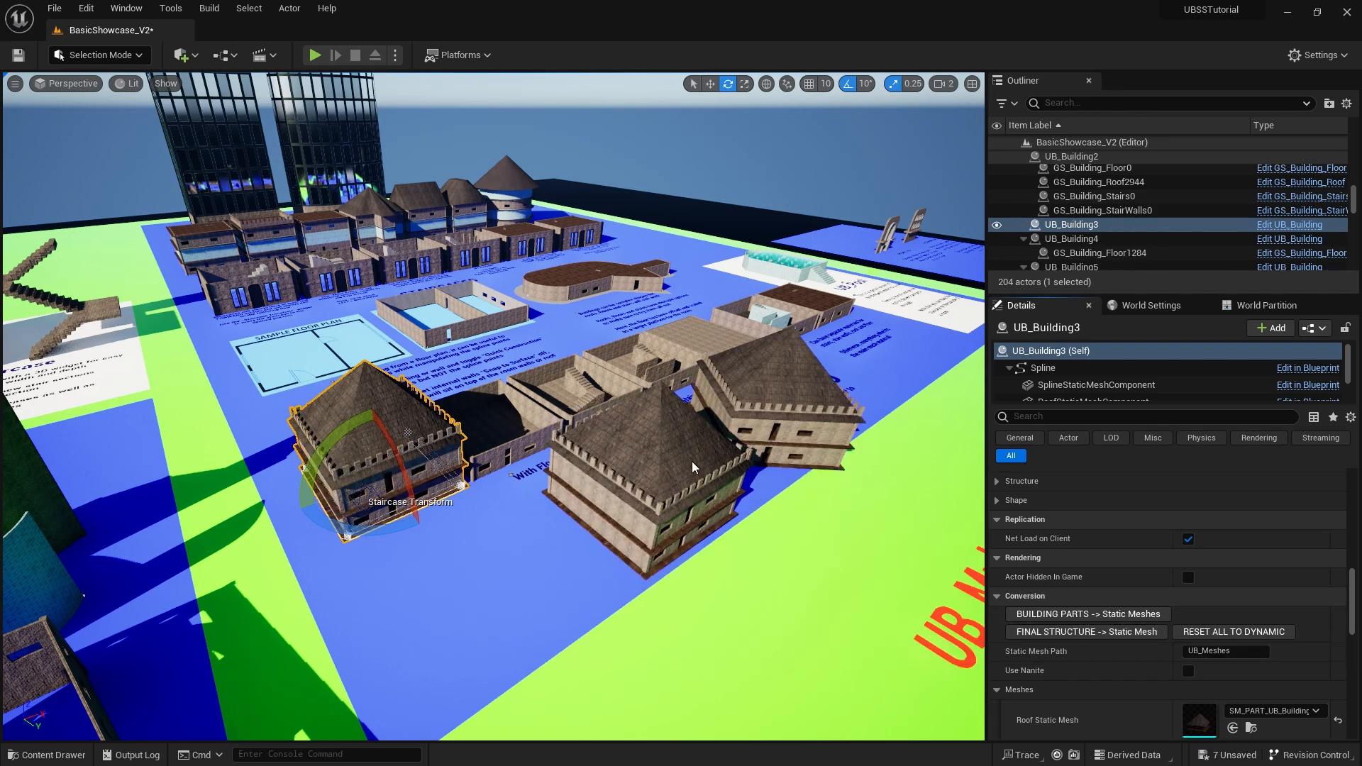
Examine the three straight-walled towers from several angles, and inspect the UB_Pool and Mesh Generators showcase areas.
key(d)
right_drag(810, 488, 505, 403)
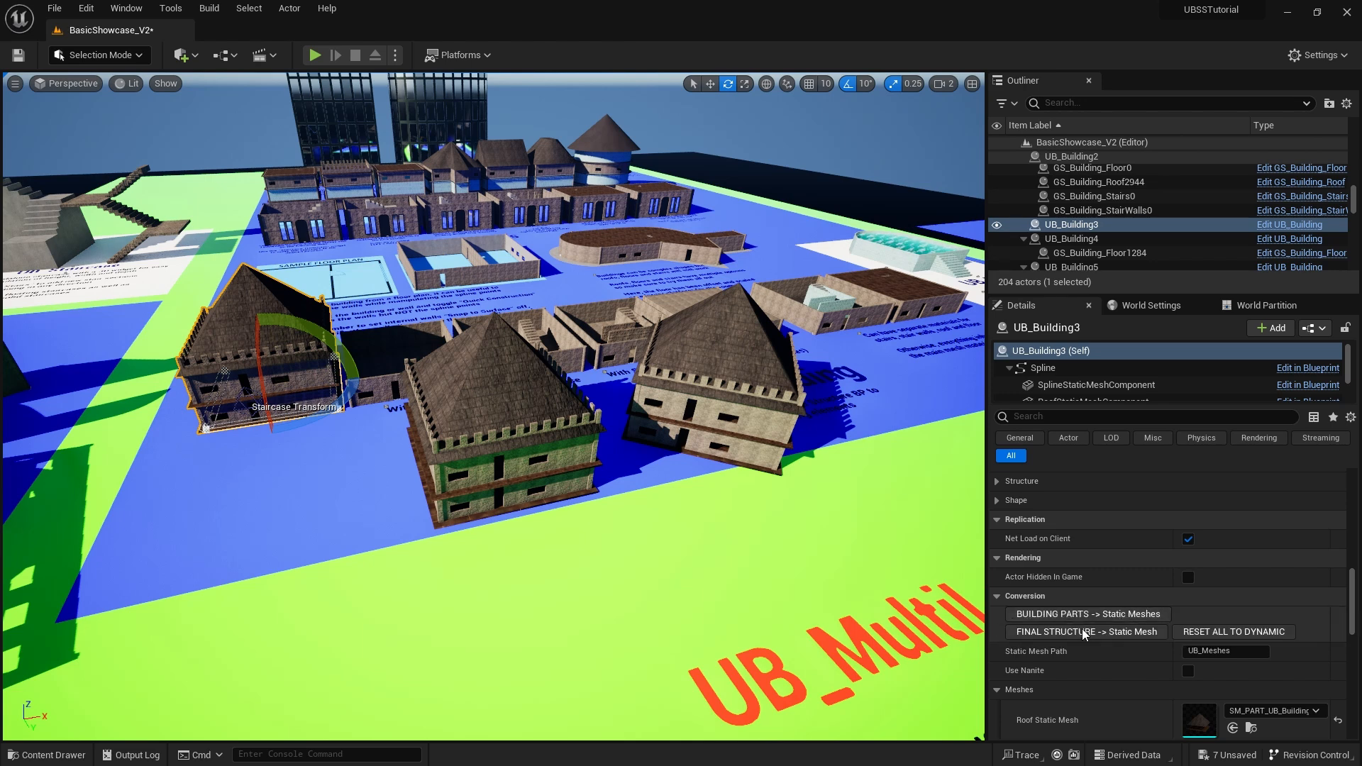
right_drag(881, 539, 829, 525)
key(d)
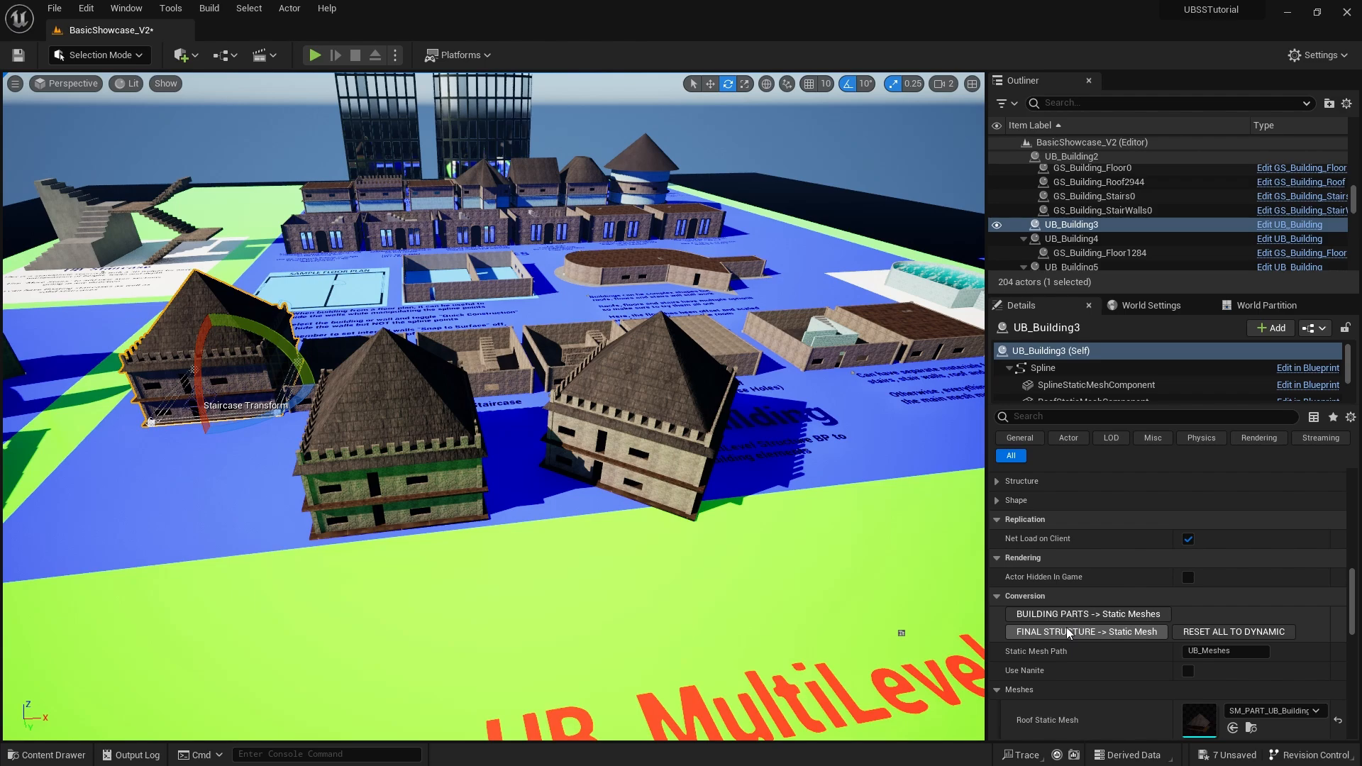
key(d)
right_drag(967, 558, 974, 517)
key(w)
right_drag(633, 521, 598, 546)
key(d)
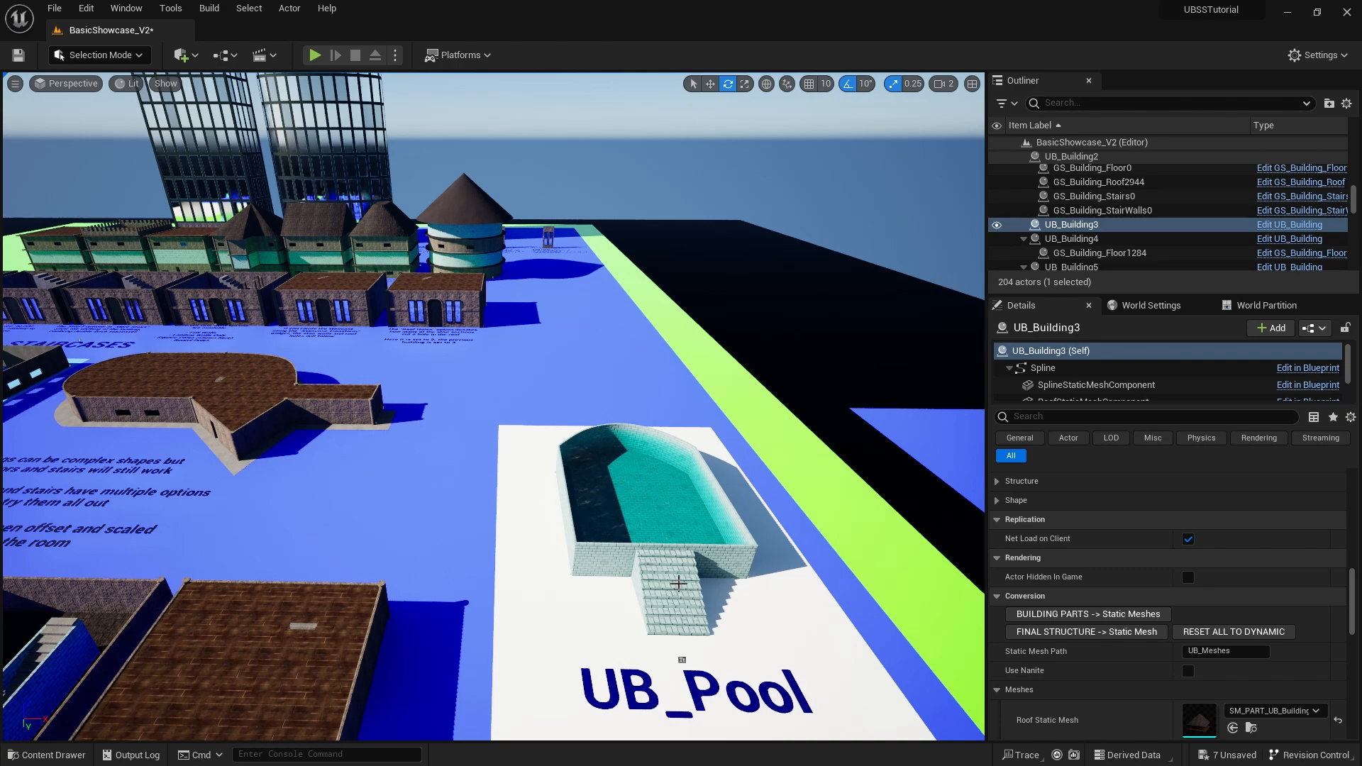
right_drag(748, 593, 703, 604)
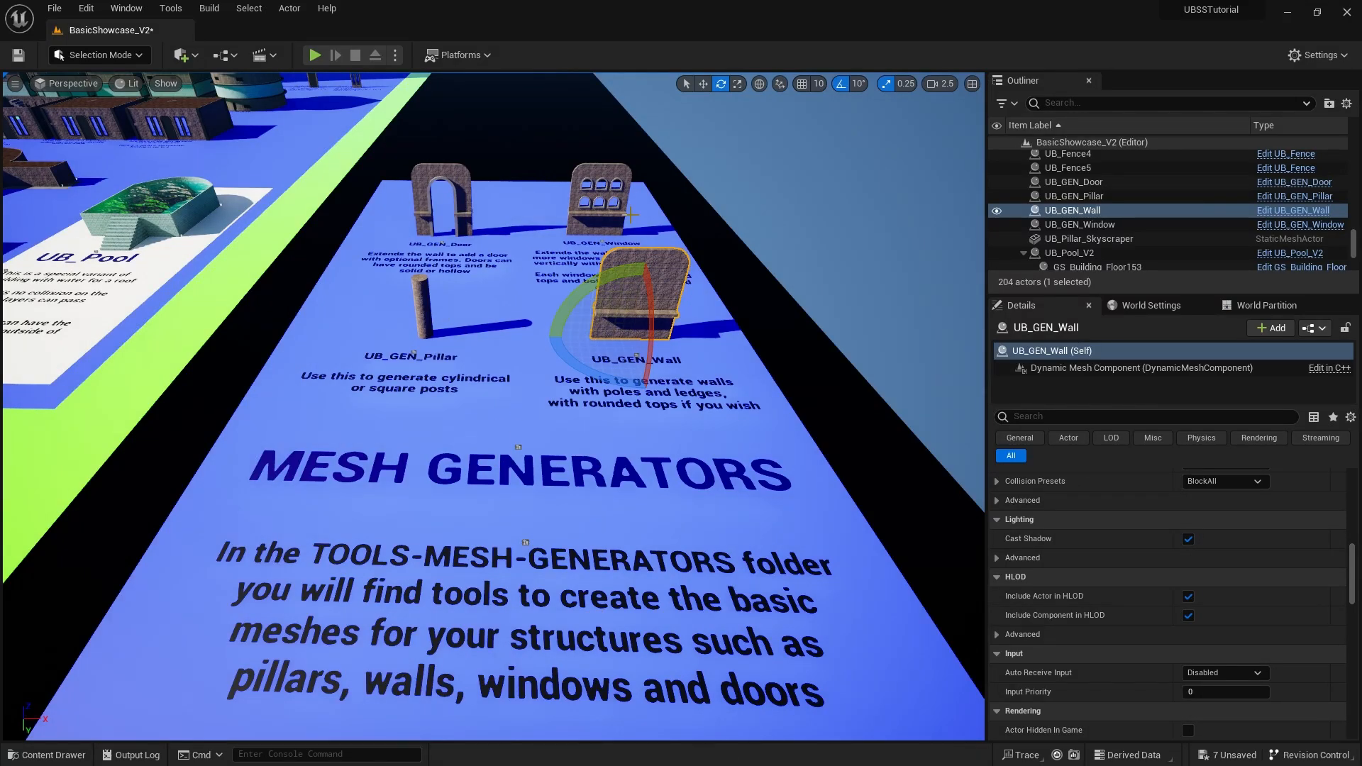
Open the TOOLS-MESH-GENERATORS folder in the UB Simple Structures plugin content.
key(w)
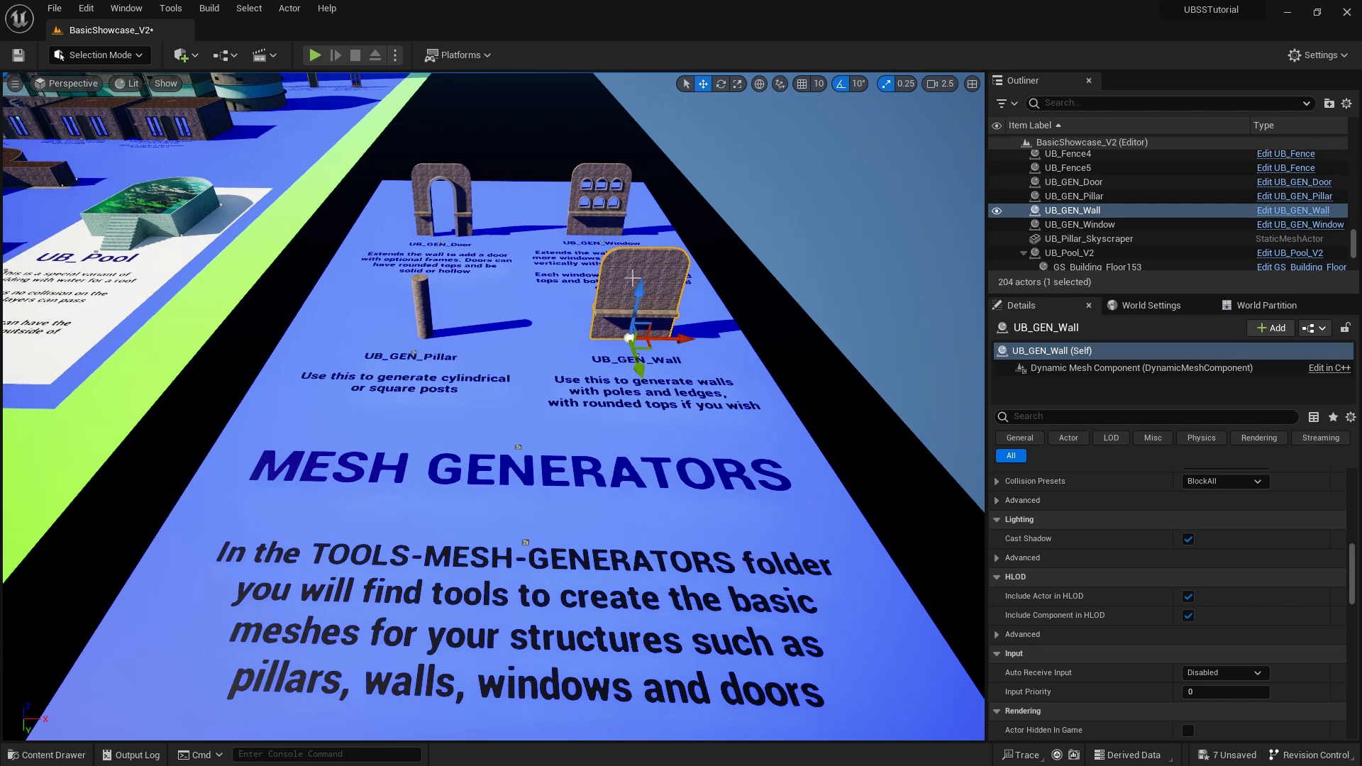
right_drag(493, 406, 484, 391)
click(47, 755)
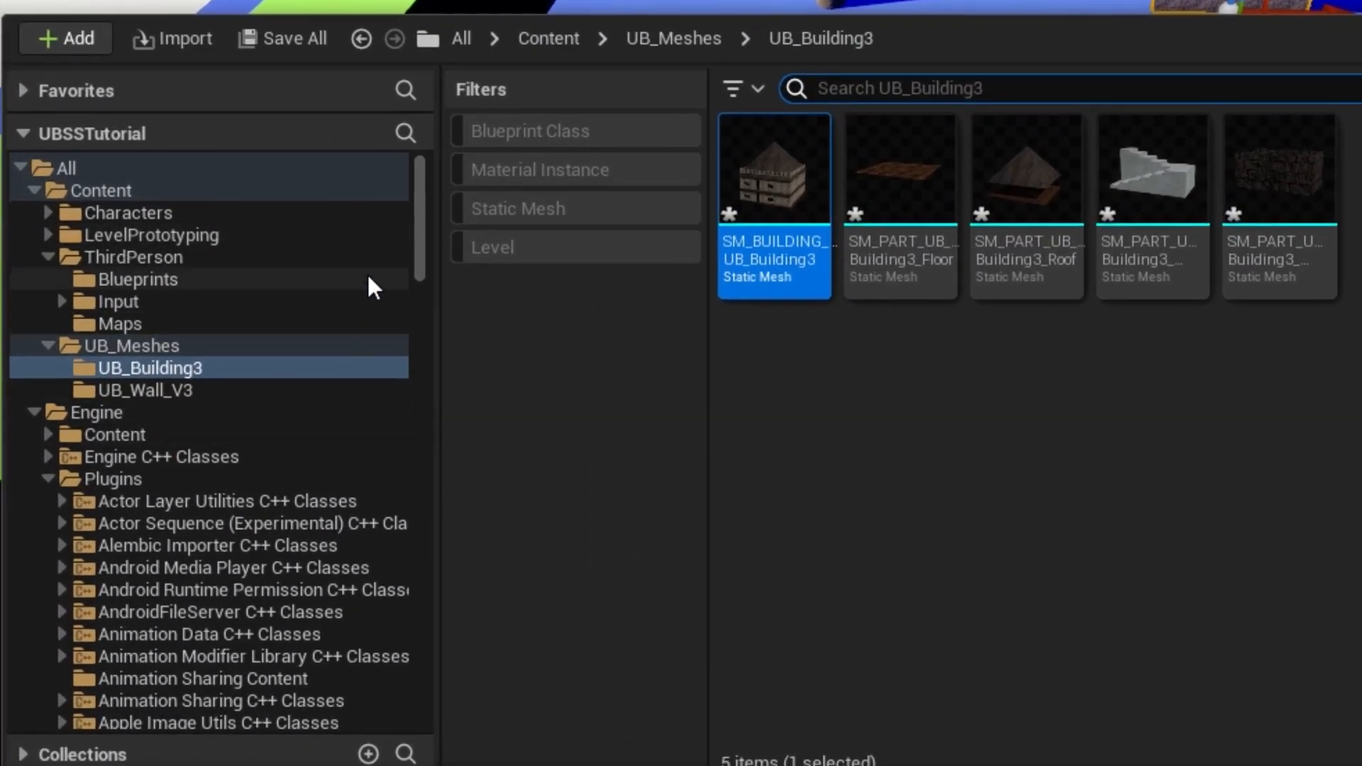
drag(419, 219, 438, 653)
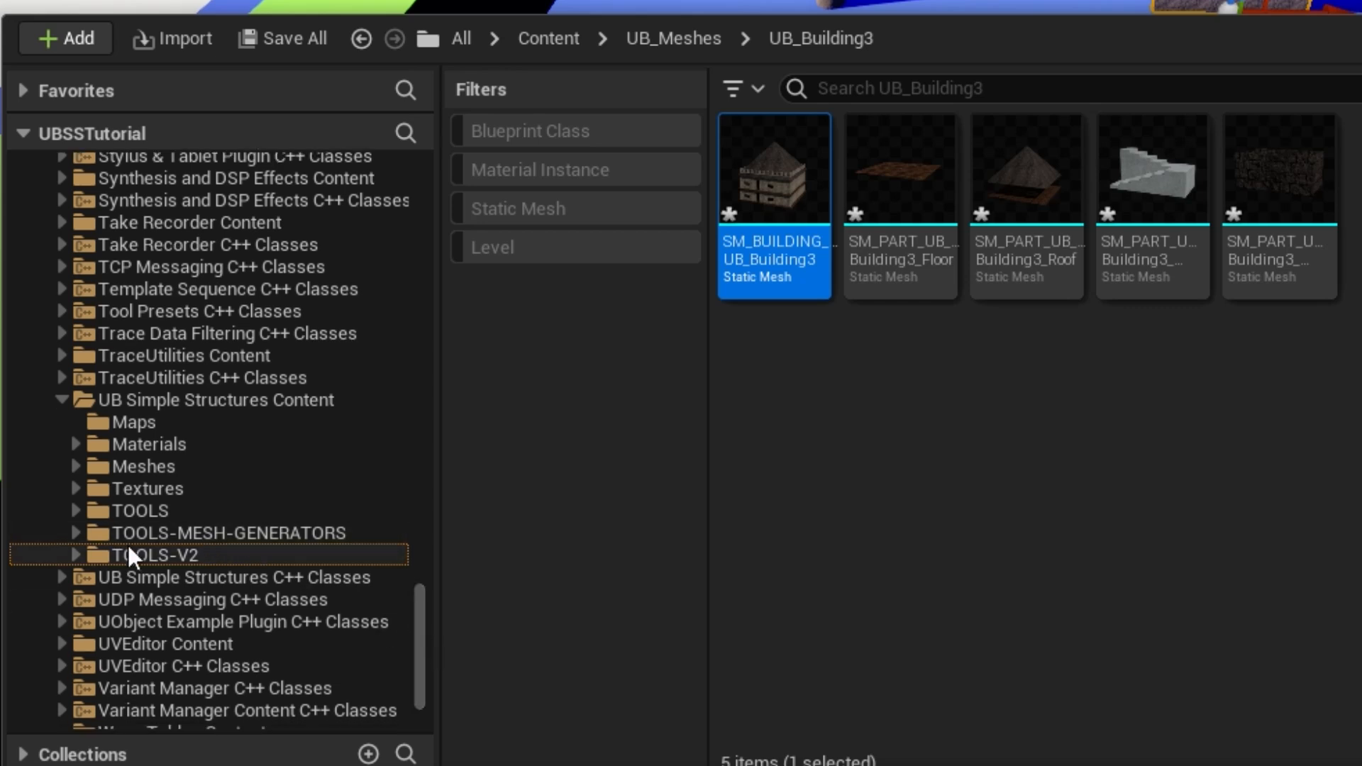
click(170, 539)
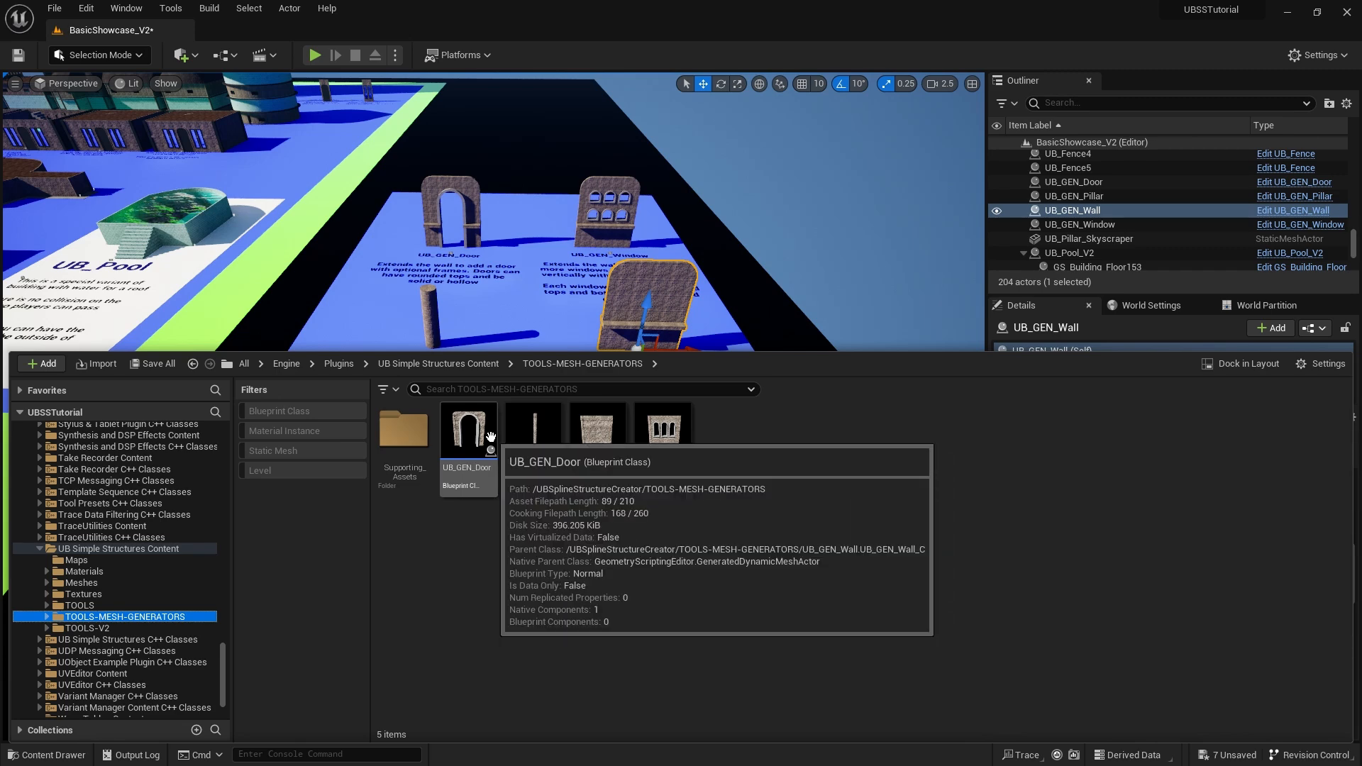
Return to the level and select the UB_GEN_Wall and UB_GEN_Pillar generators to view their settings.
click(747, 305)
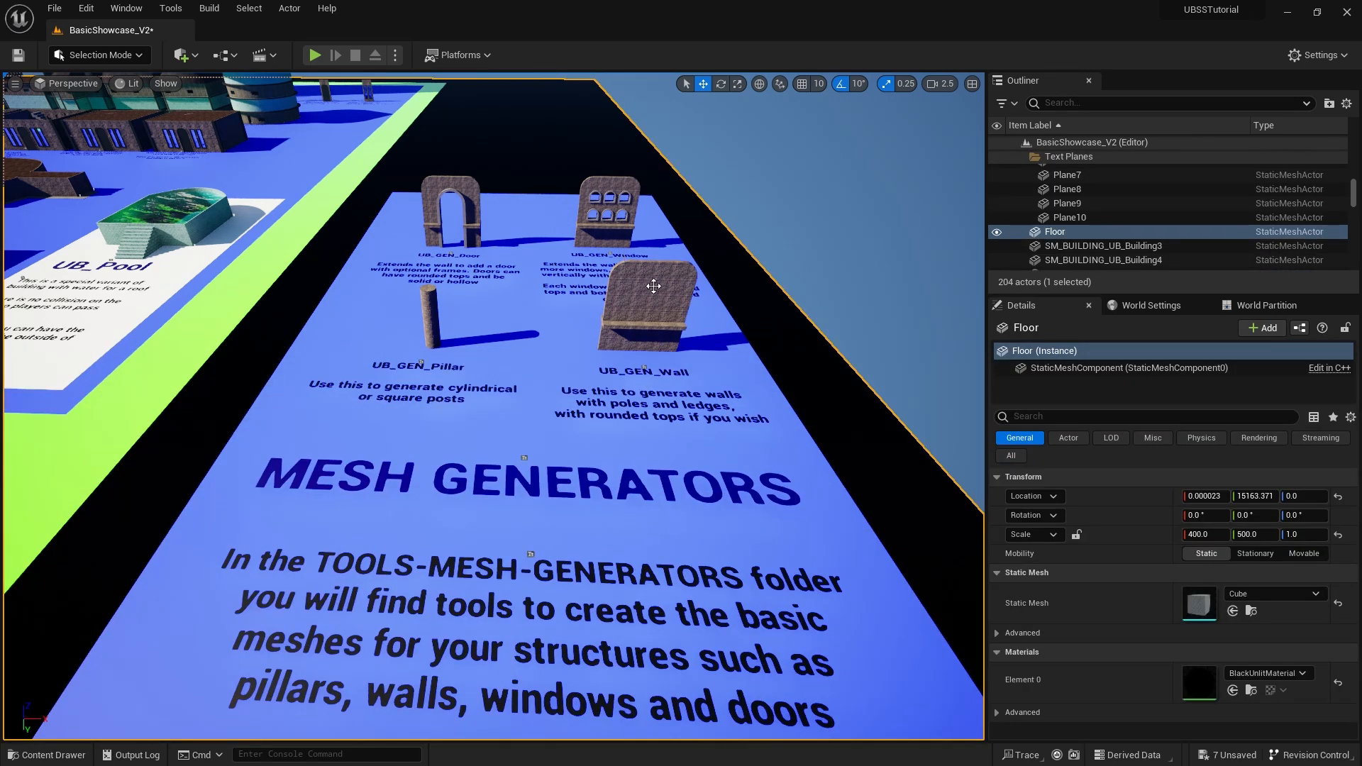
click(653, 286)
click(430, 312)
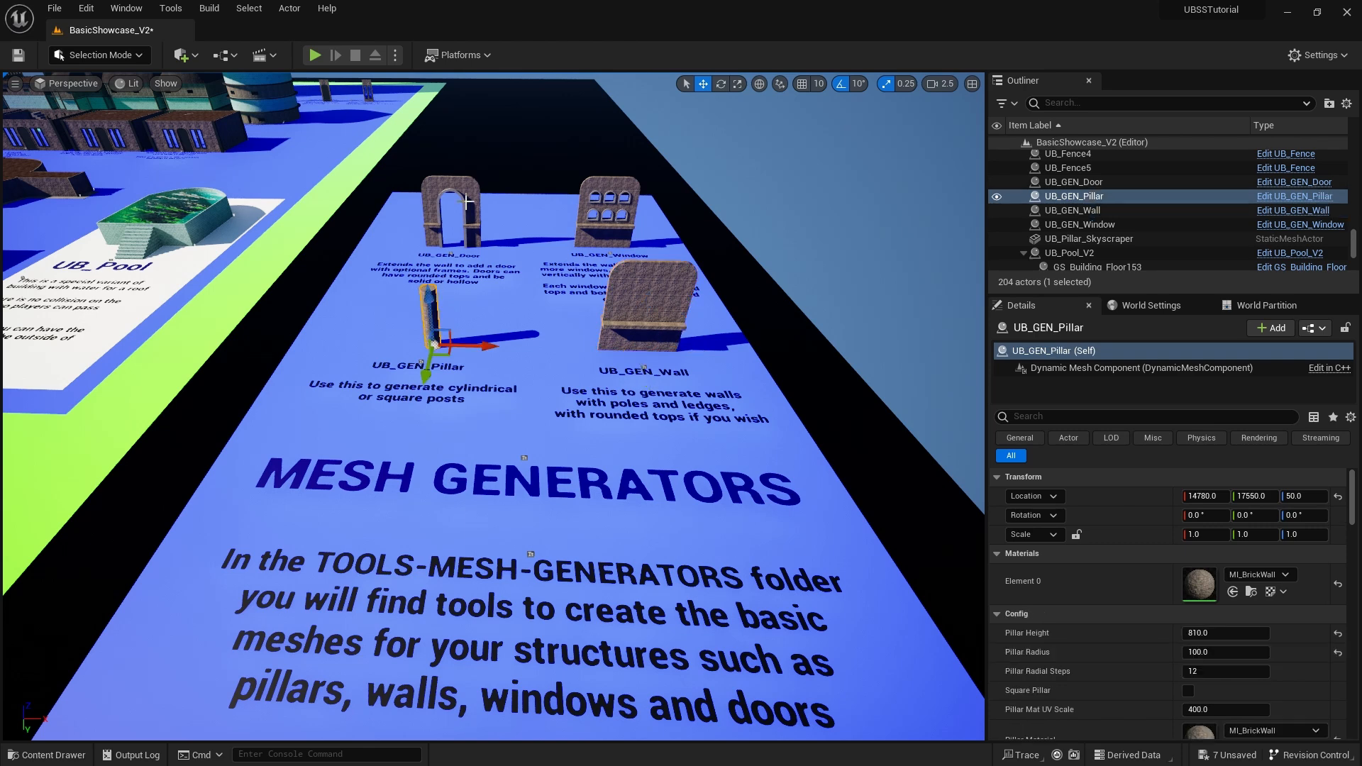
Select the UB_GEN_Window generator in the mesh generators showcase and find its Config settings.
click(471, 201)
click(838, 418)
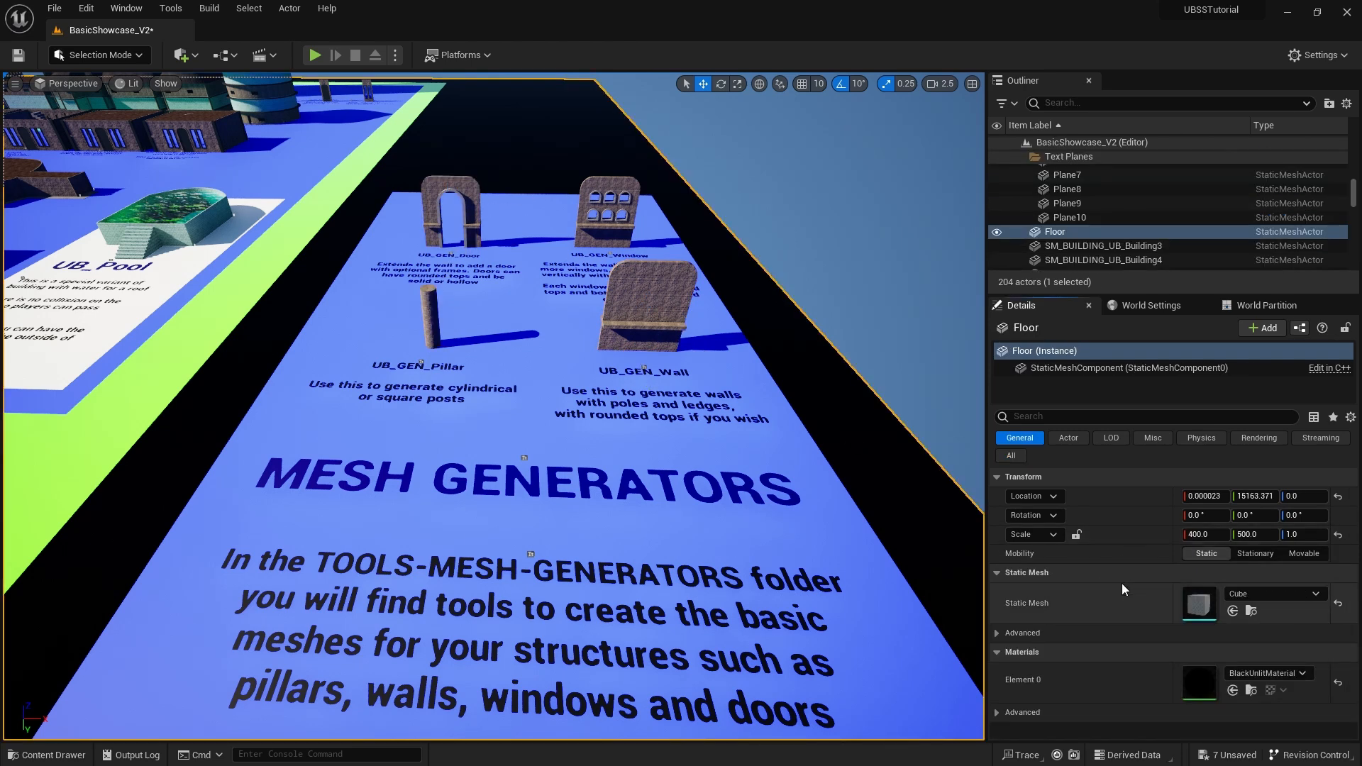
click(567, 220)
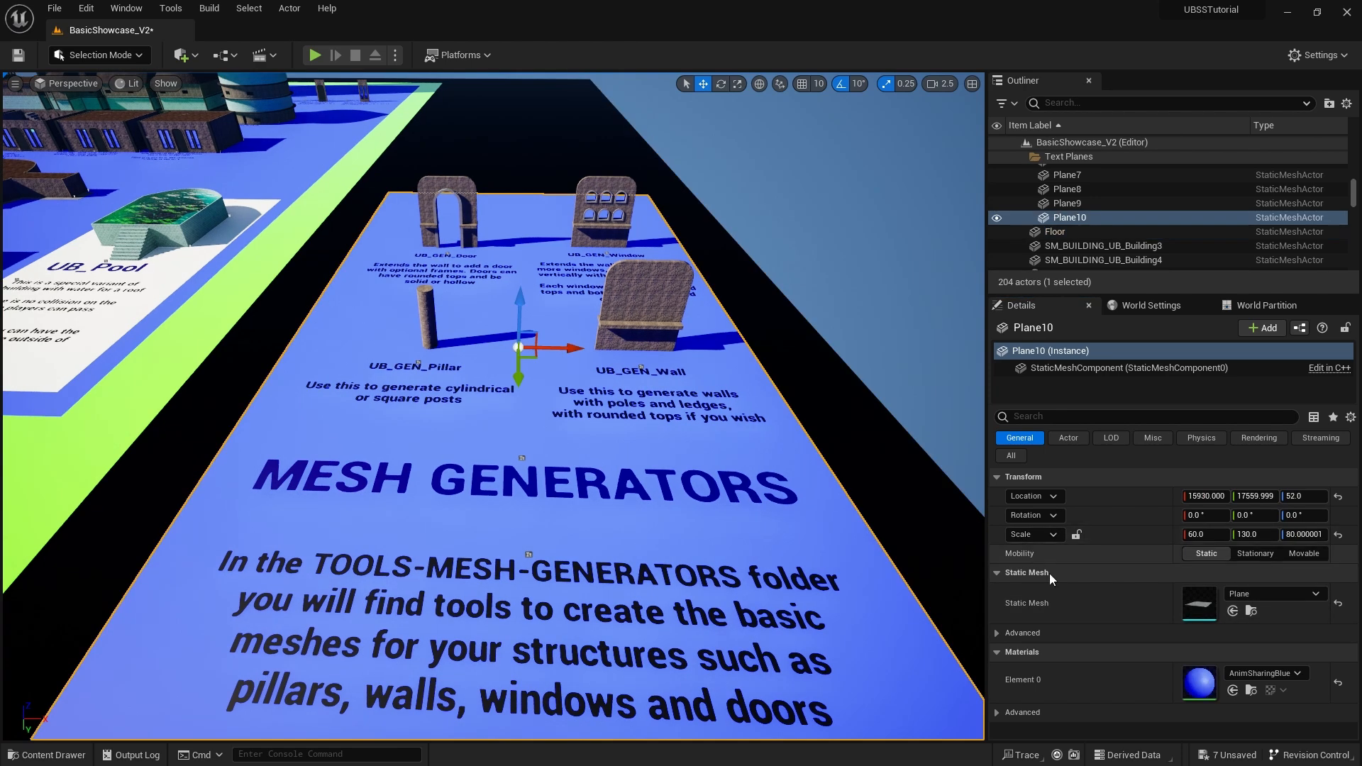
click(610, 223)
scroll(1039, 618, down, 5)
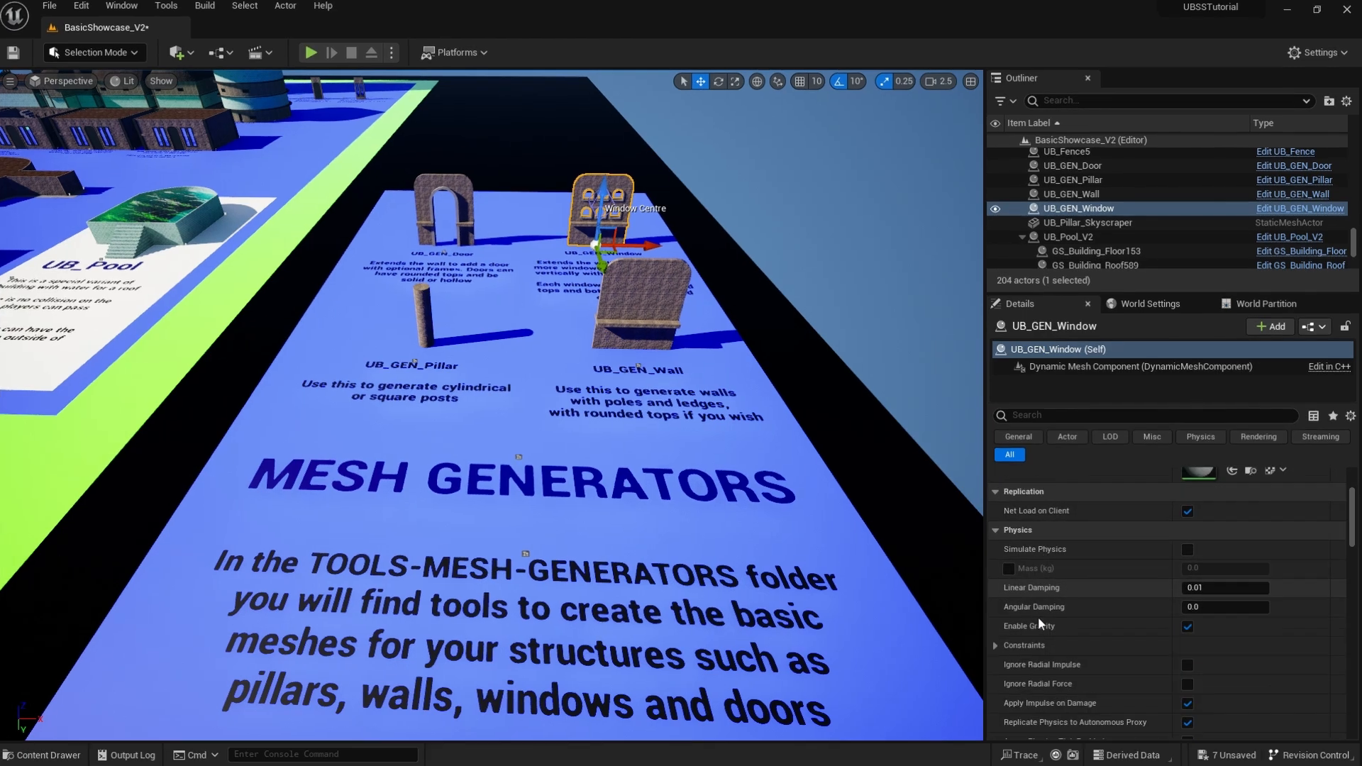
scroll(1039, 615, down, 15)
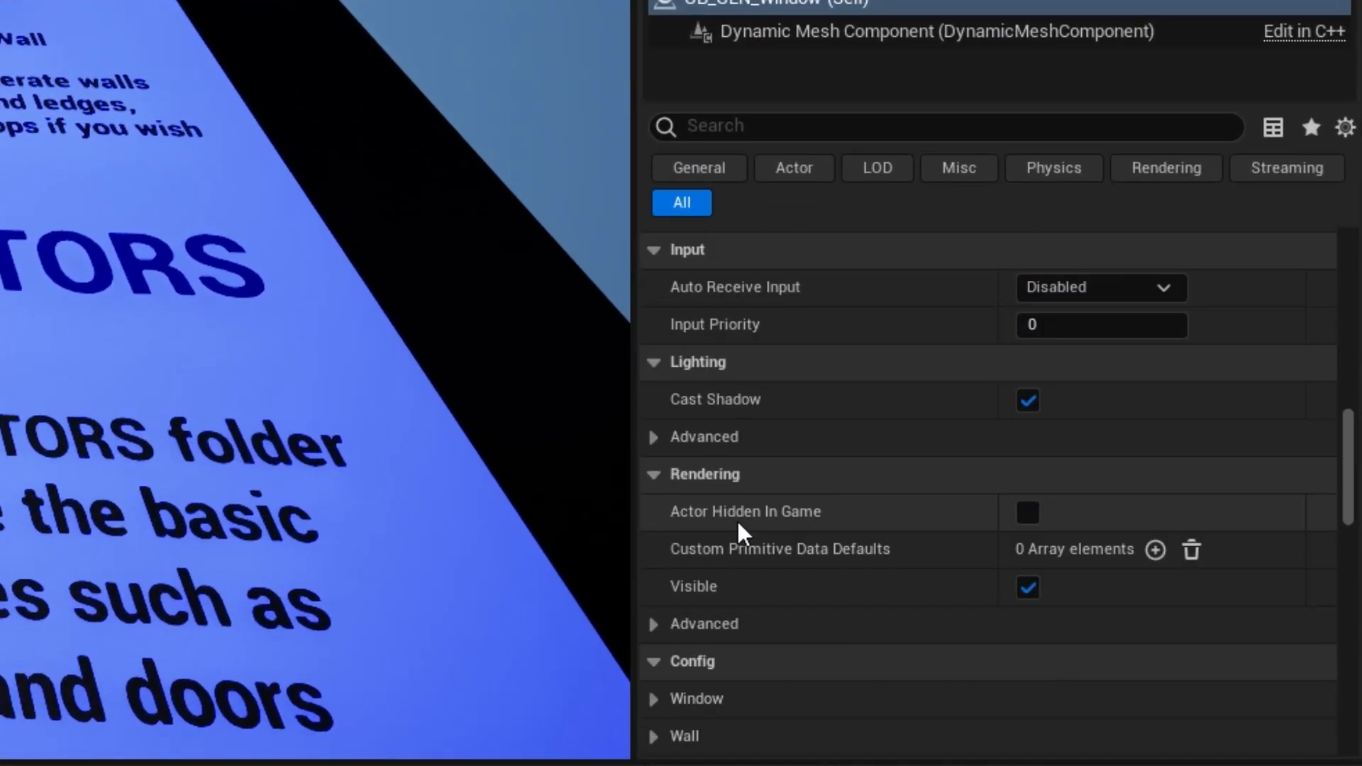
scroll(736, 517, down, 5)
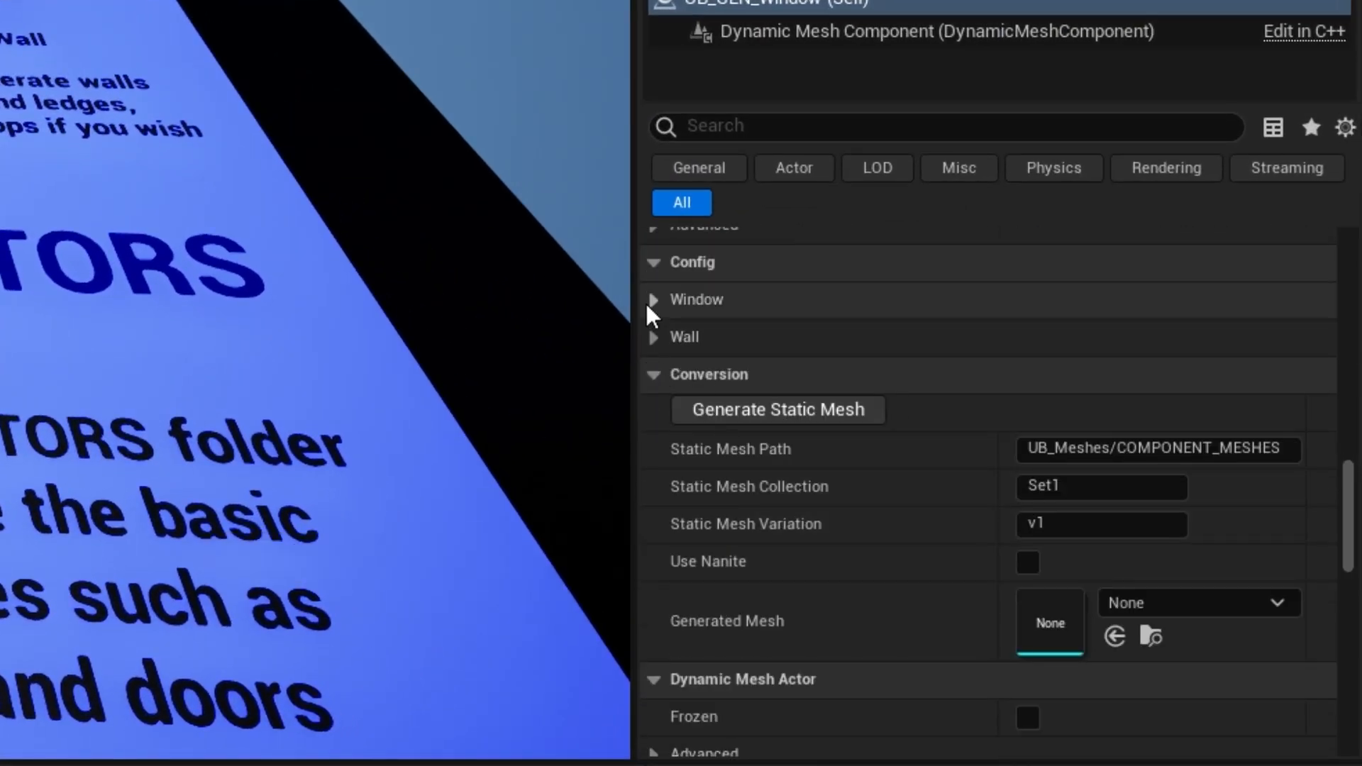
Expand the Window and Wall config groups of UB_GEN_Window and review them together with the static mesh Conversion settings.
click(652, 299)
scroll(723, 312, down, 4)
scroll(696, 440, down, 1)
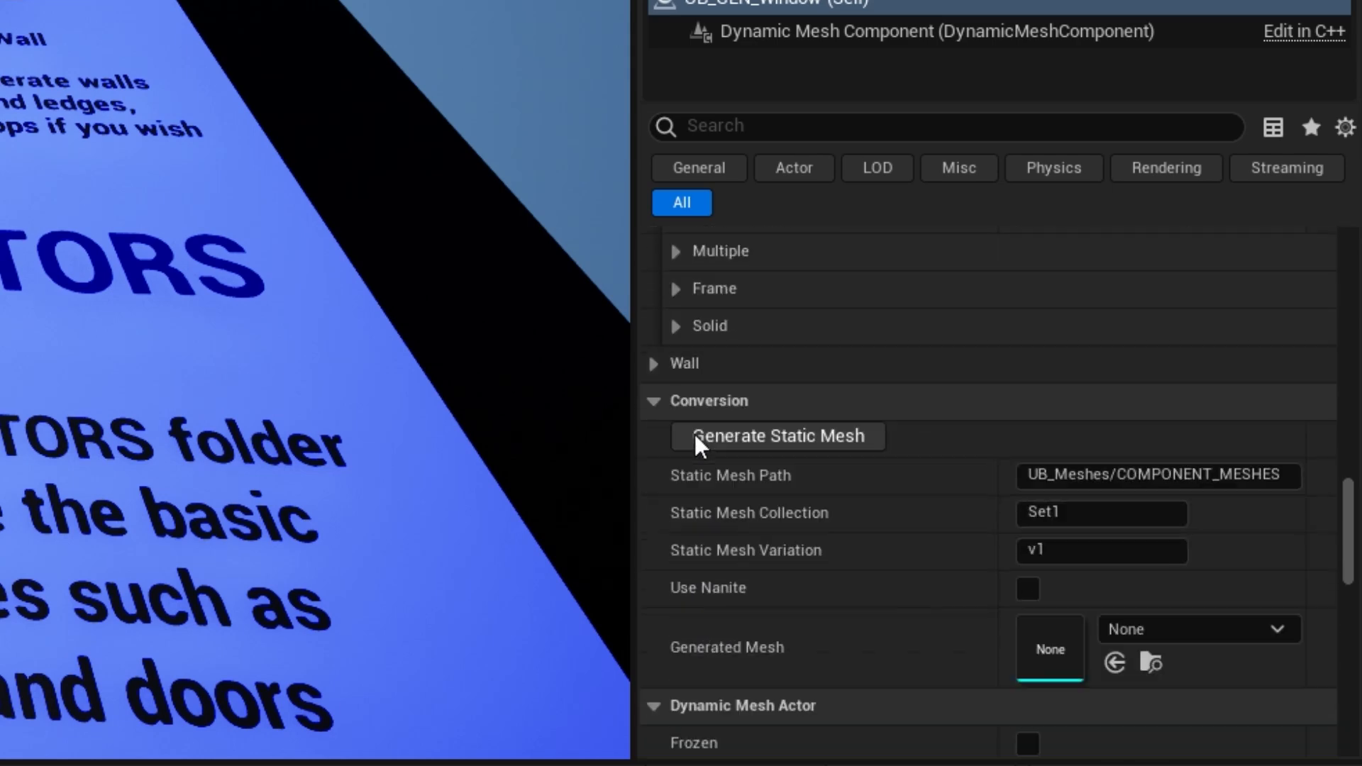
click(651, 364)
scroll(659, 461, down, 5)
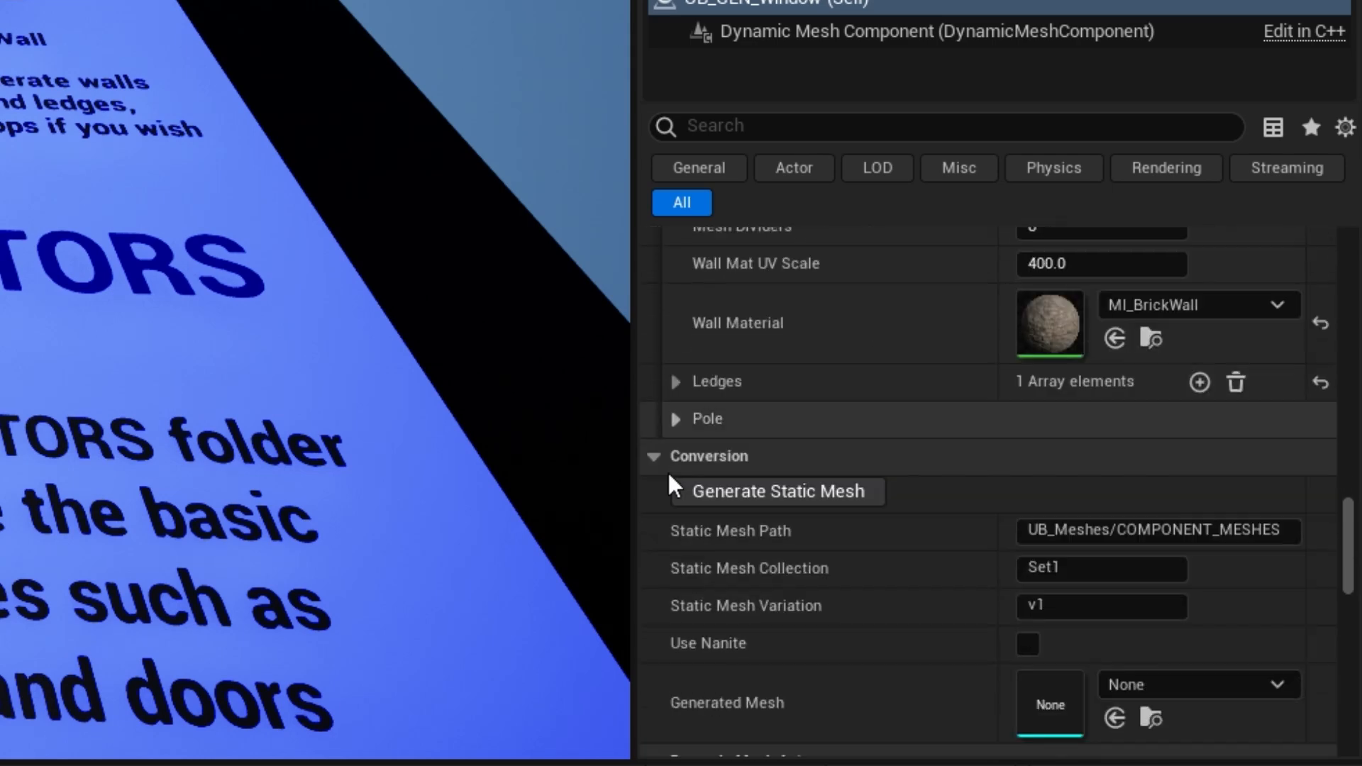
scroll(667, 470, down, 4)
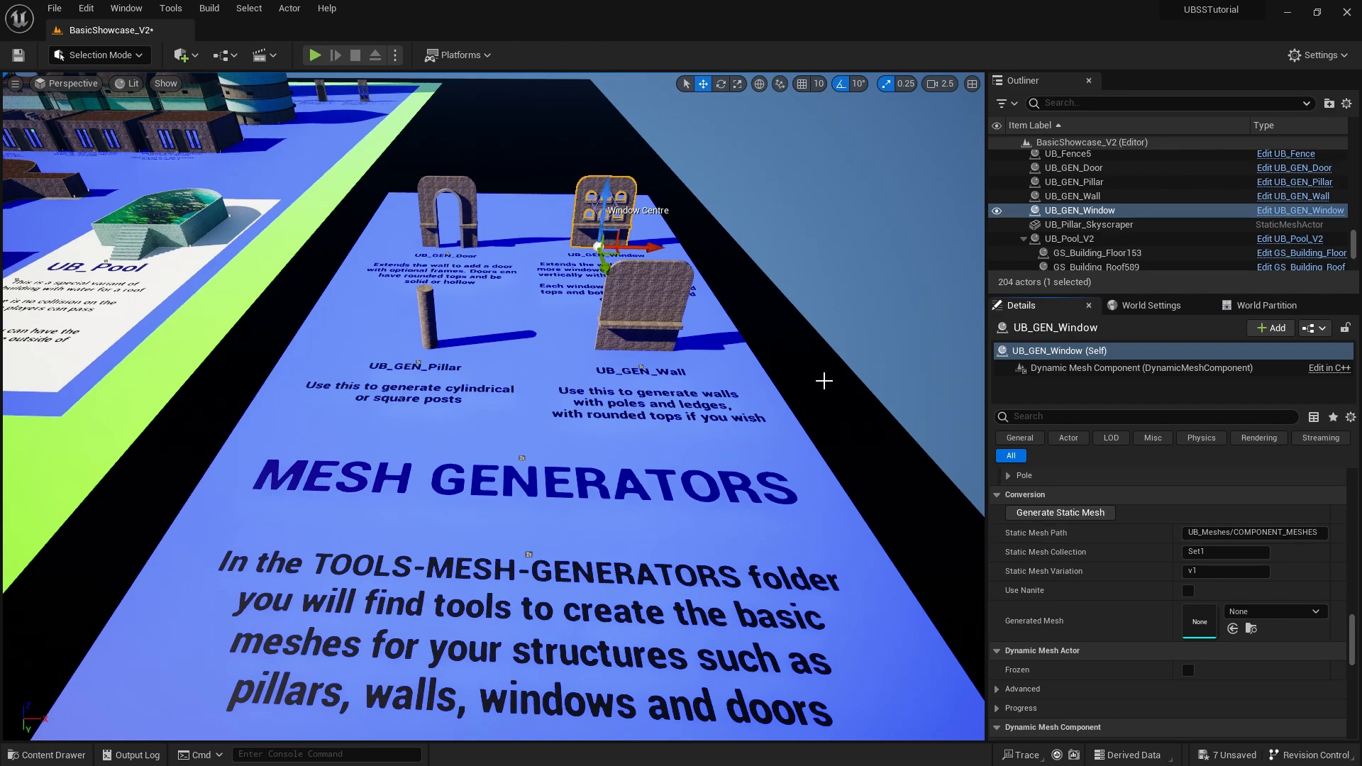
Examine the skyscraper showcase and its row of component meshes, including the Main Mesh and the ground floor wall, solid door and window.
right_drag(494, 406, 514, 352)
key(w)
scroll(494, 406, up, 2)
key(w)
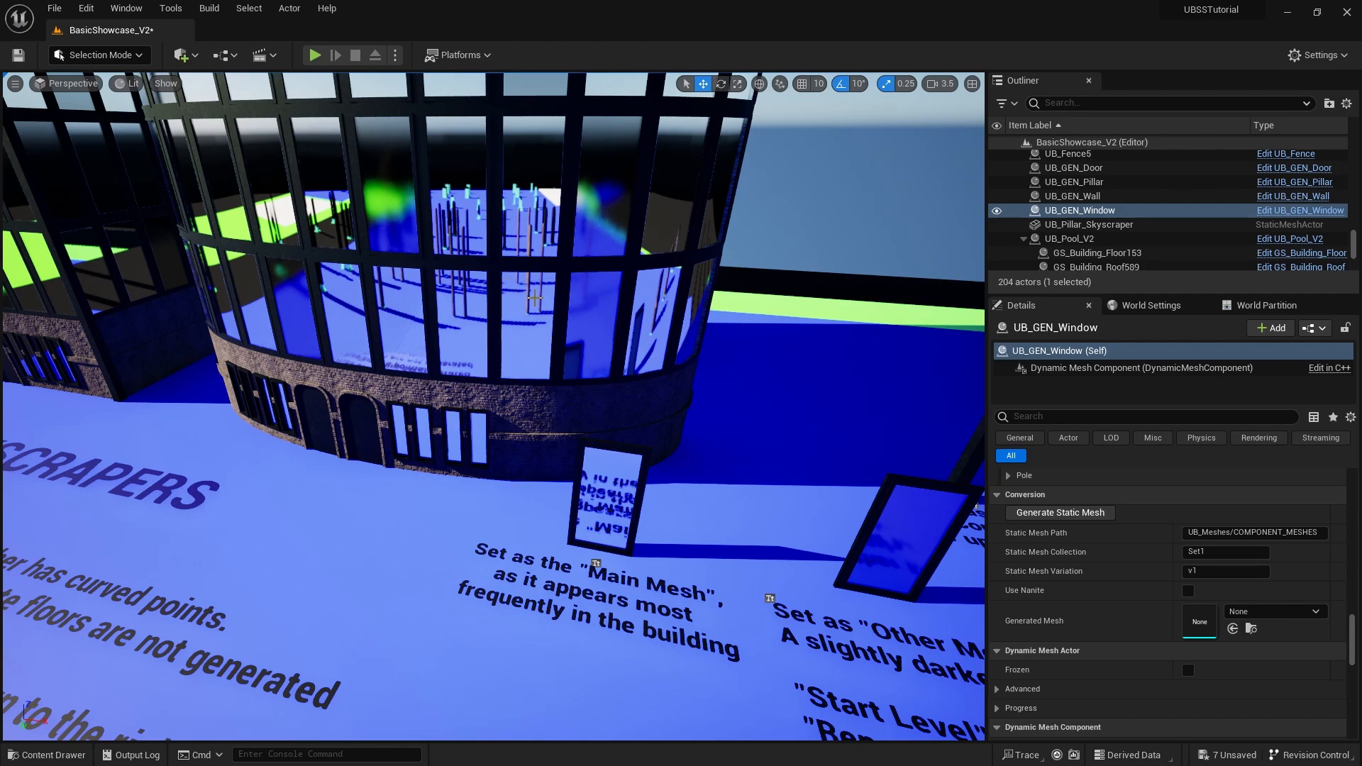
right_drag(684, 485, 825, 487)
key(d)
key(d)
key(d)
key(a)
key(a)
key(d)
key(d)
right_drag(703, 495, 703, 495)
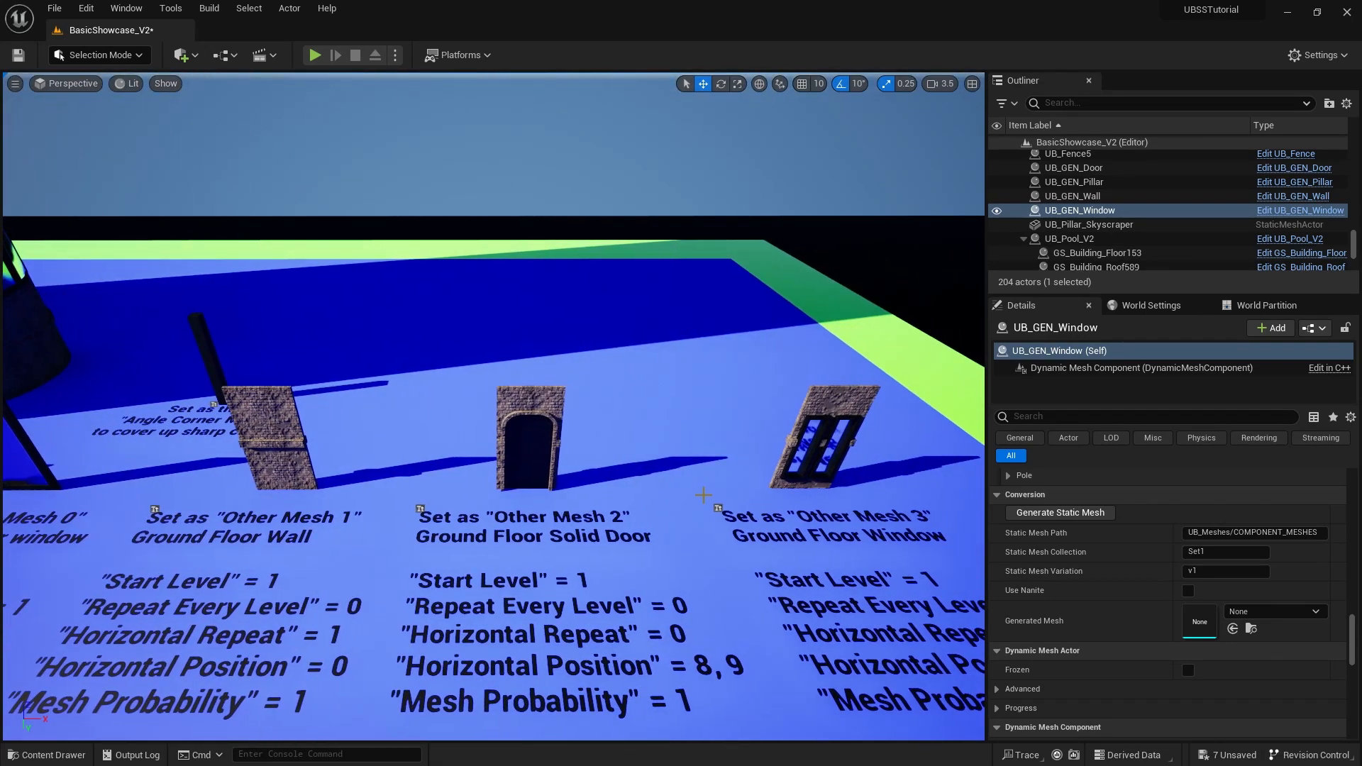